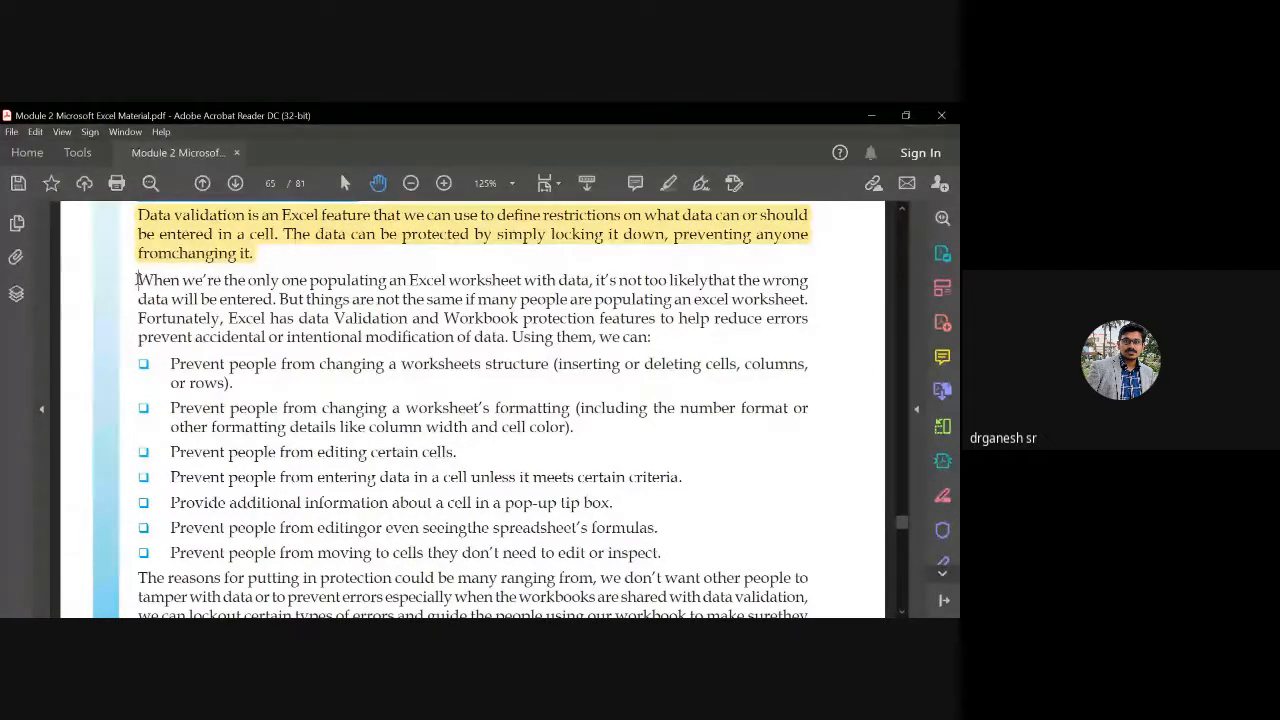
Step: Highlight all seven bullet points on page 65, from preventing worksheet structure changes to preventing moving to cells that need no editing
left_click_drag(137, 280, 815, 303)
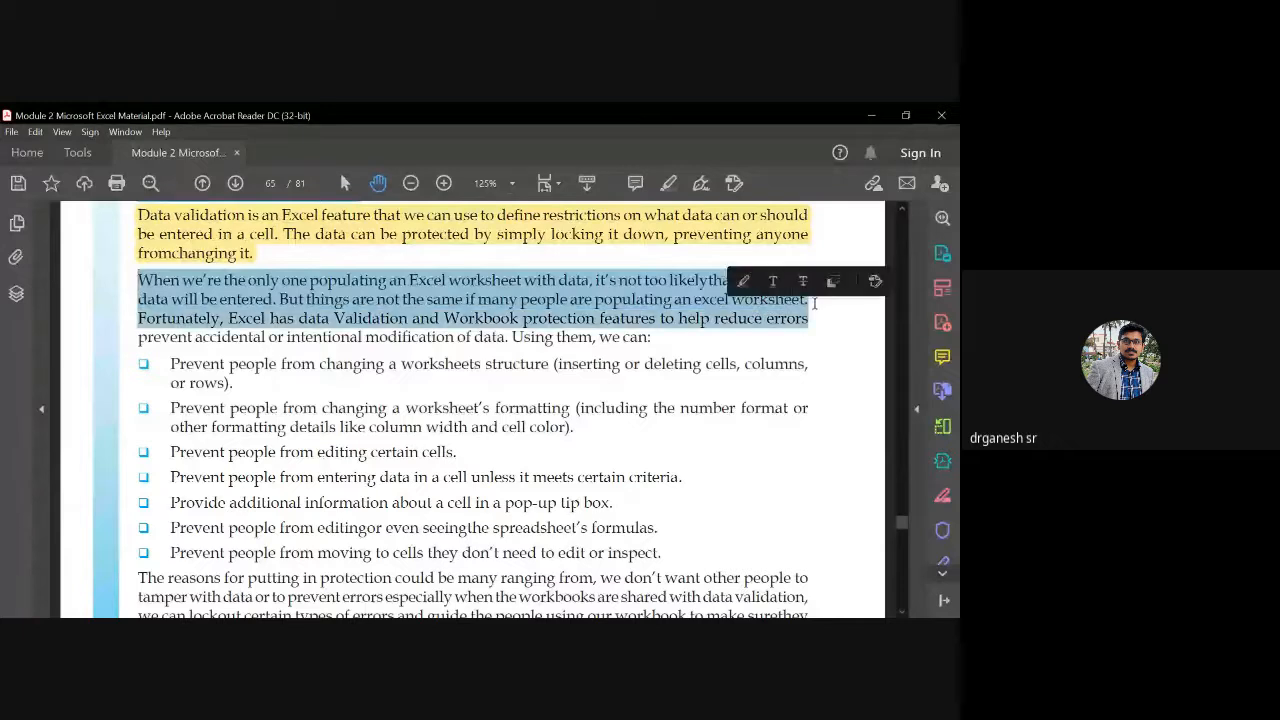
left_click(819, 317)
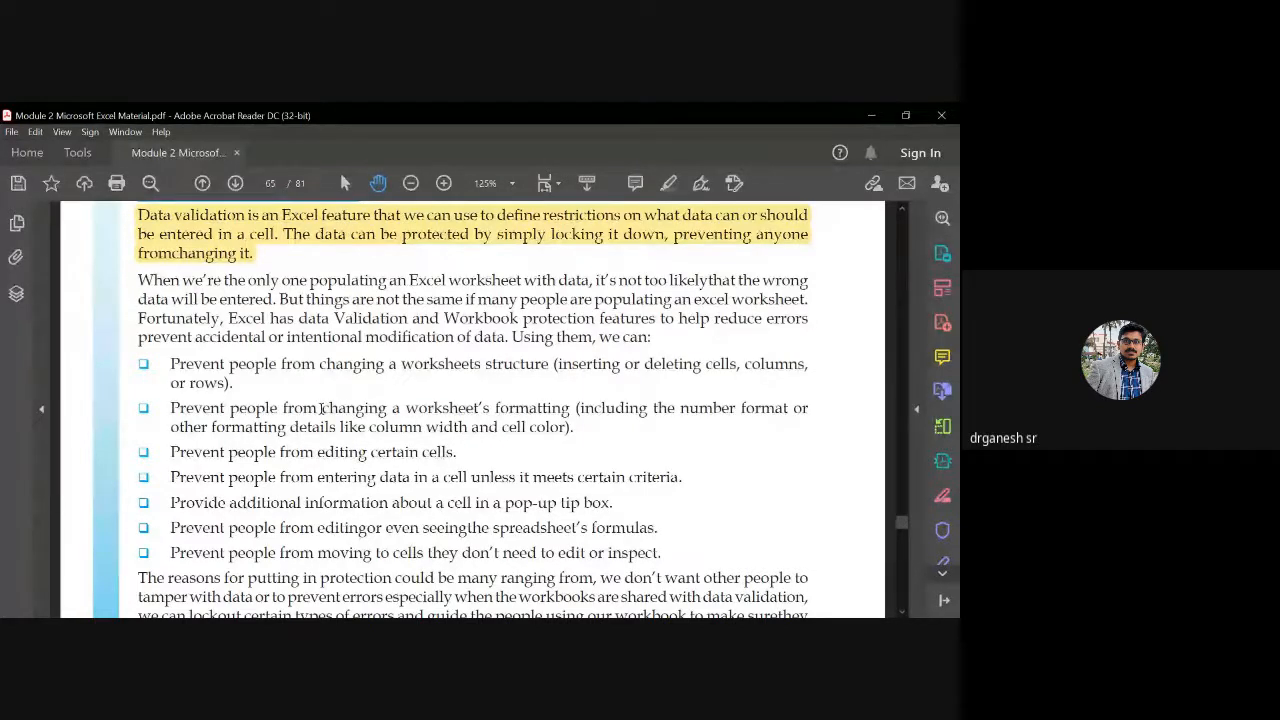
scroll(173, 364, "up", 1)
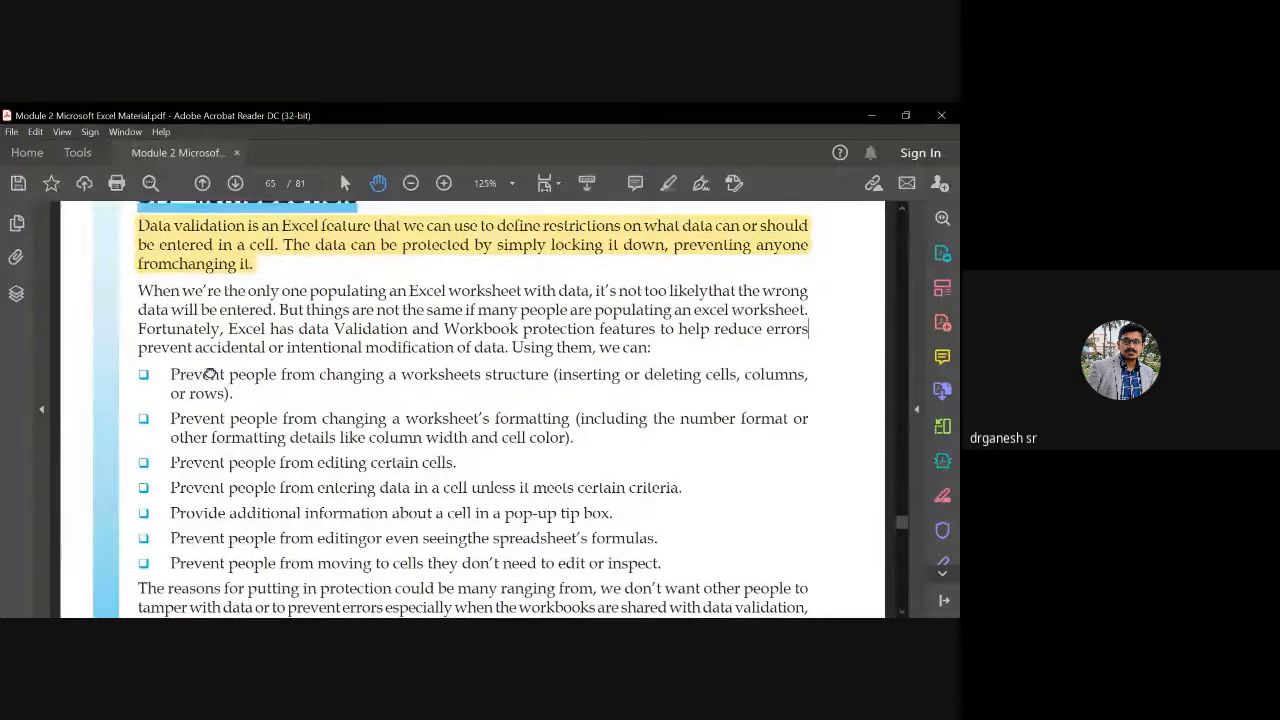
left_click_drag(170, 375, 233, 395)
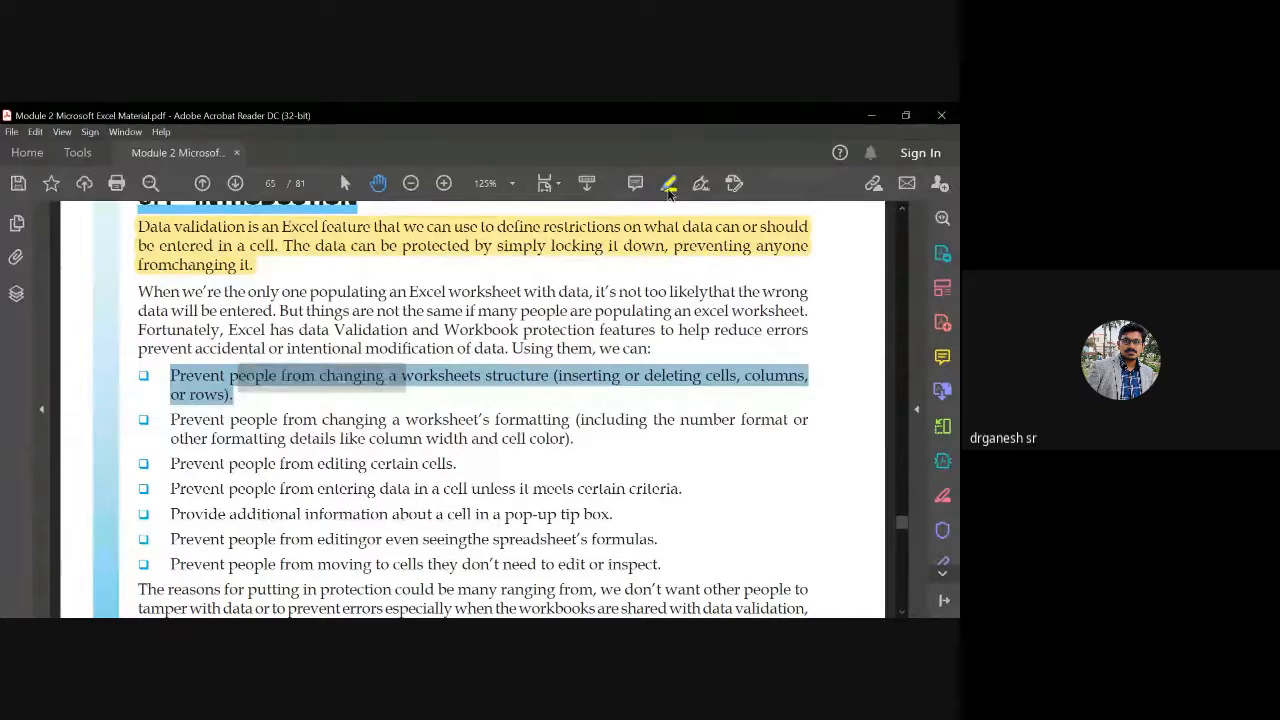
left_click(668, 183)
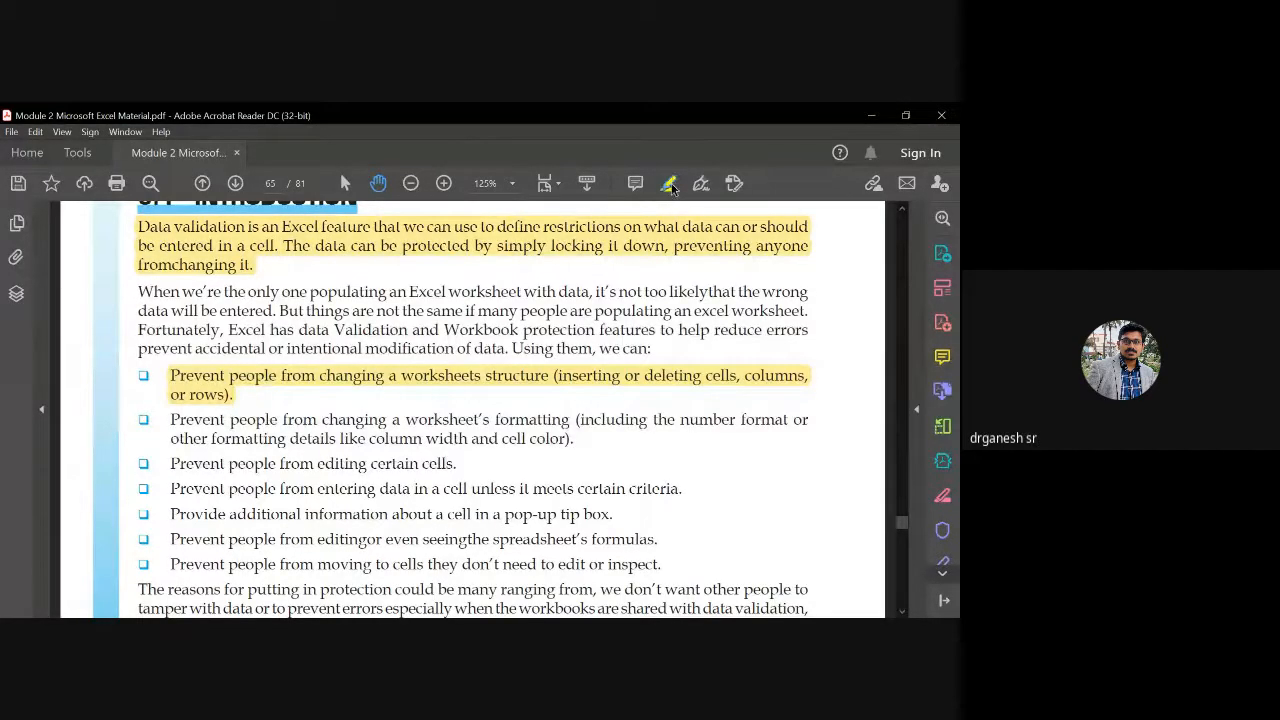
left_click(669, 183)
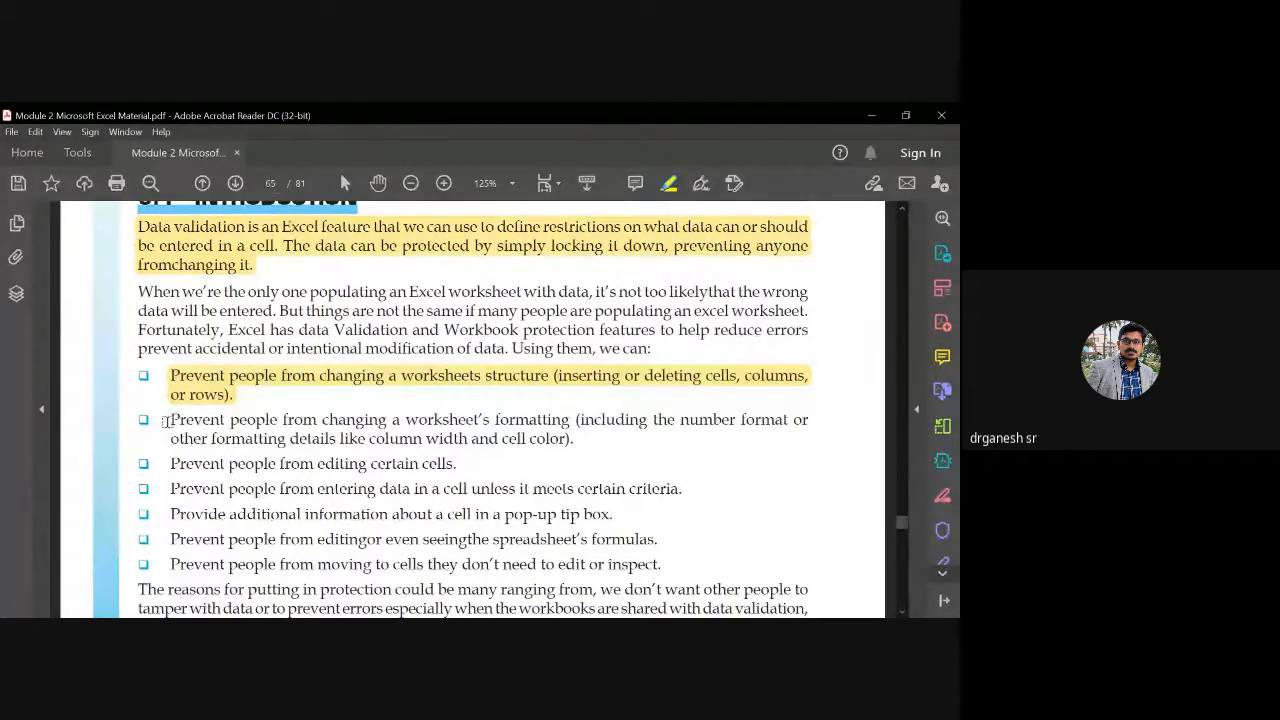
left_click_drag(166, 421, 578, 443)
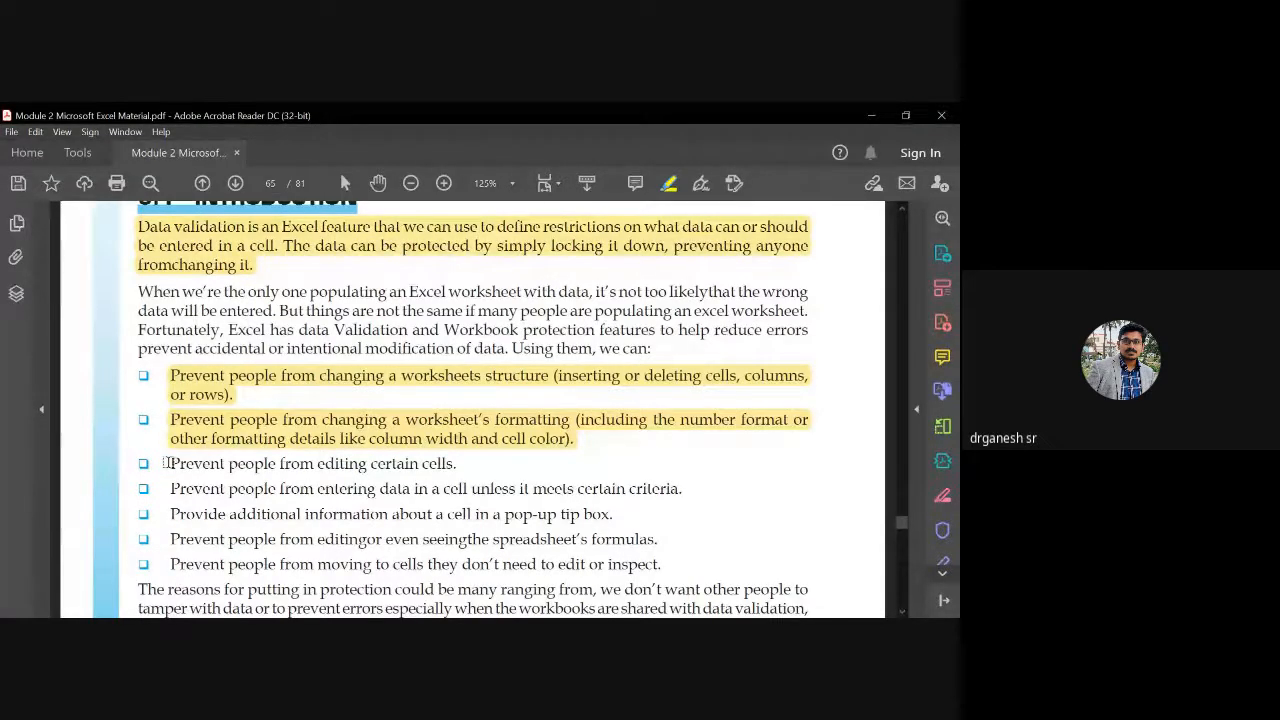
mouse_move(166, 463)
left_mouse_down()
mouse_move(322, 440)
mouse_move(466, 488)
mouse_move(458, 470)
left_mouse_up()
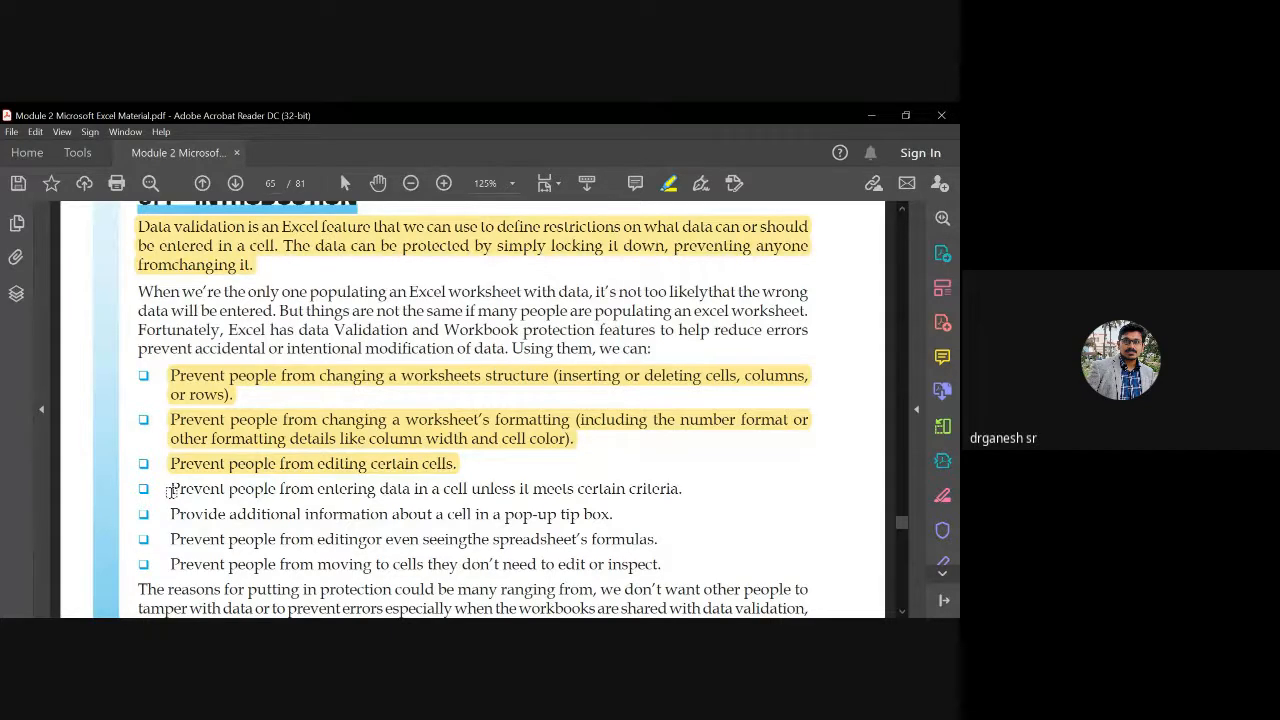
left_click_drag(168, 490, 686, 488)
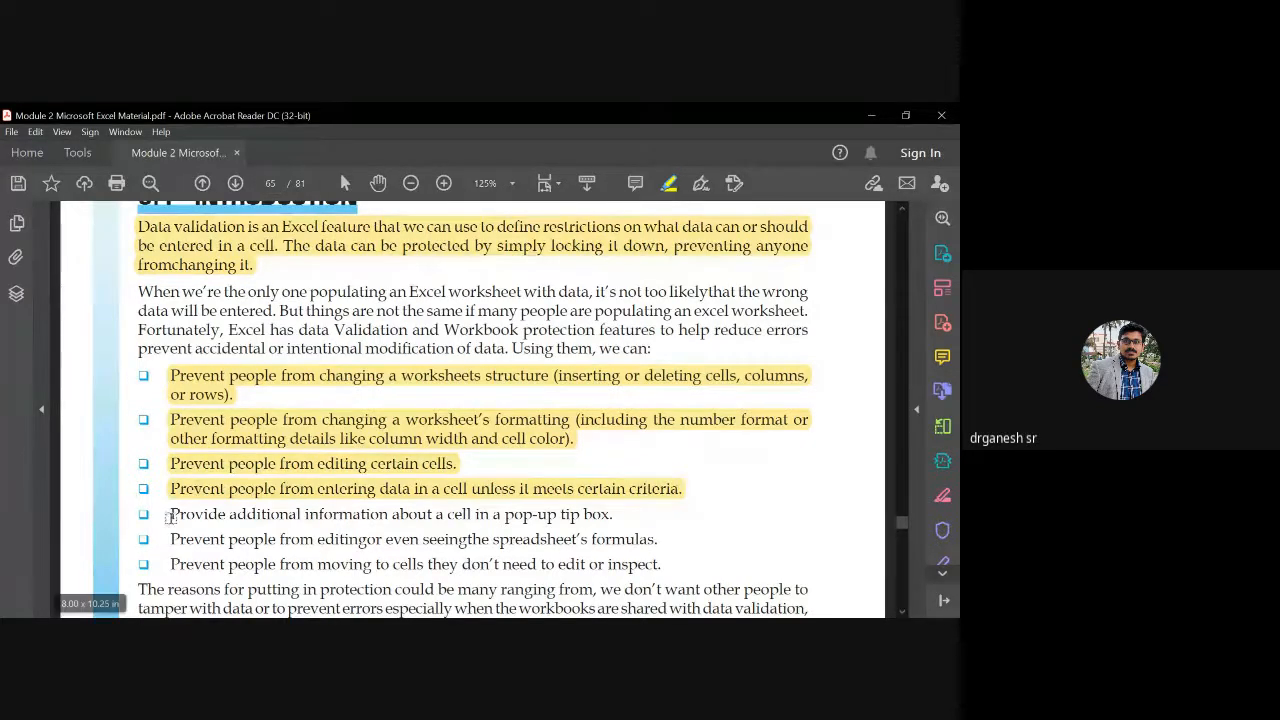
left_click_drag(170, 516, 614, 520)
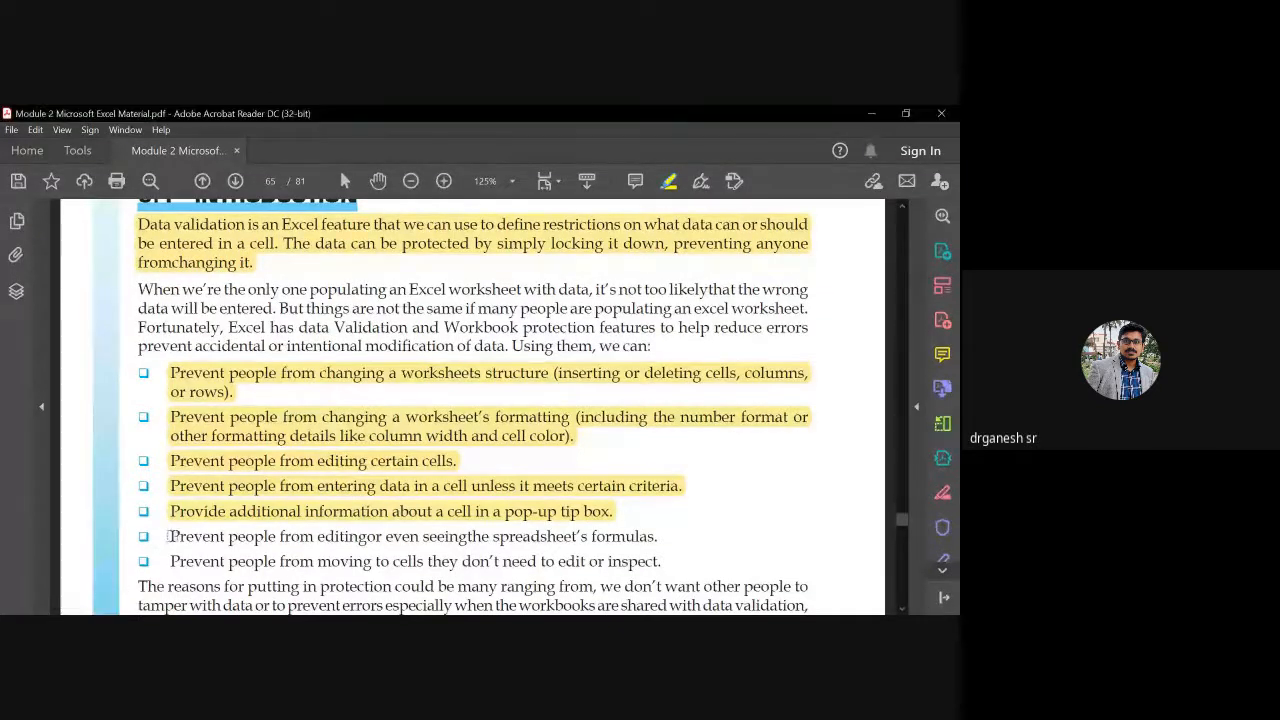
left_click_drag(168, 537, 658, 537)
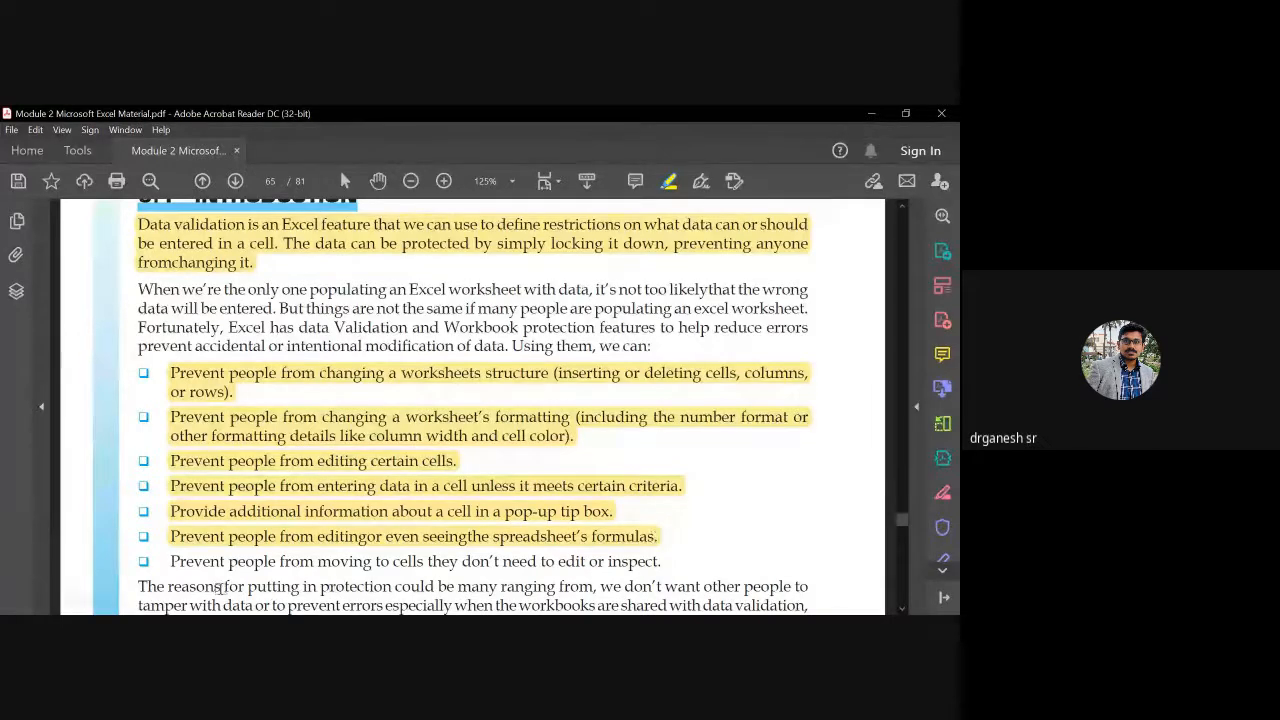
left_click_drag(168, 563, 663, 566)
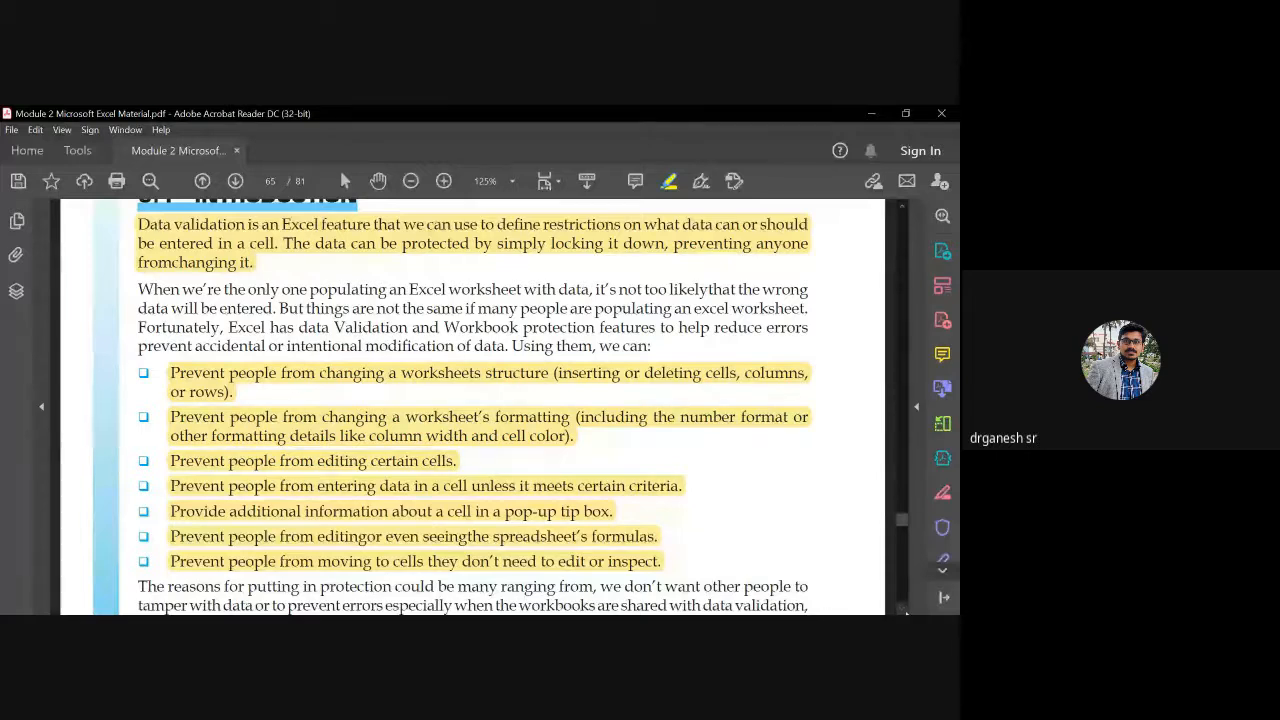
Step: Highlight "Restrict data to predefined items in a list" and "Restrict numbers outside a specified range" at the end of page 65
left_click(904, 609)
scroll(905, 600, "down", 10)
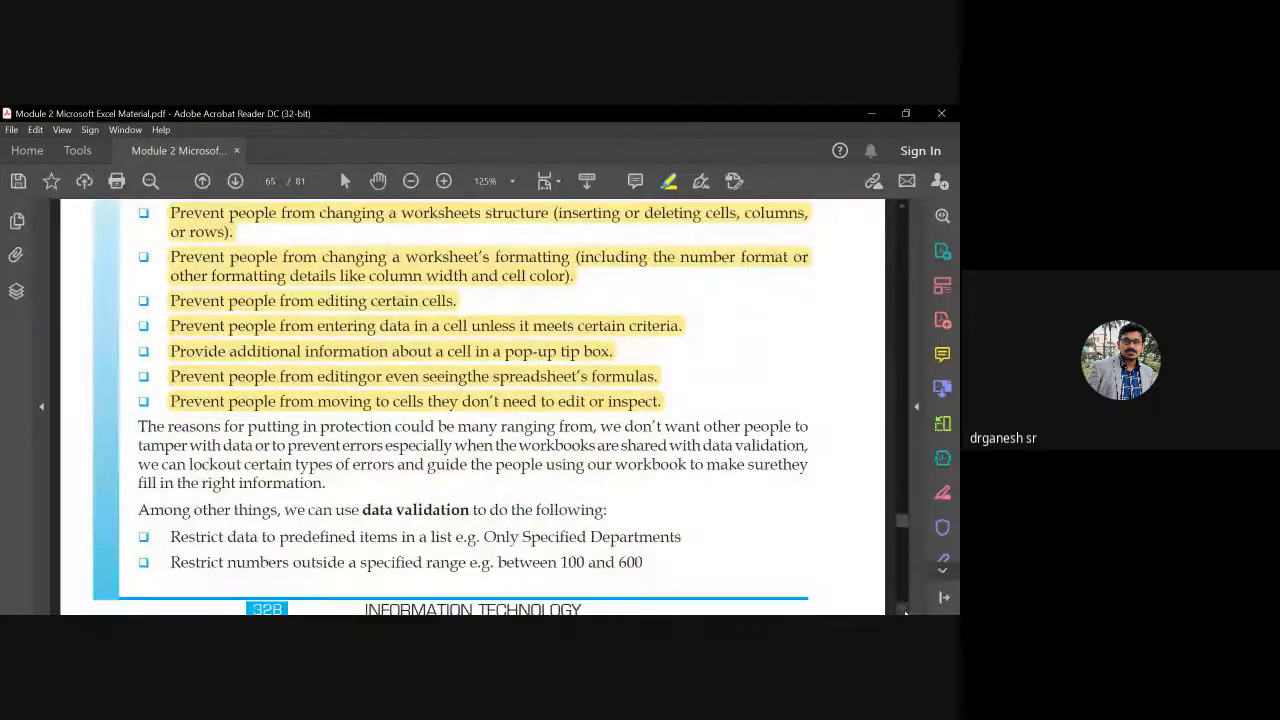
left_click(902, 207)
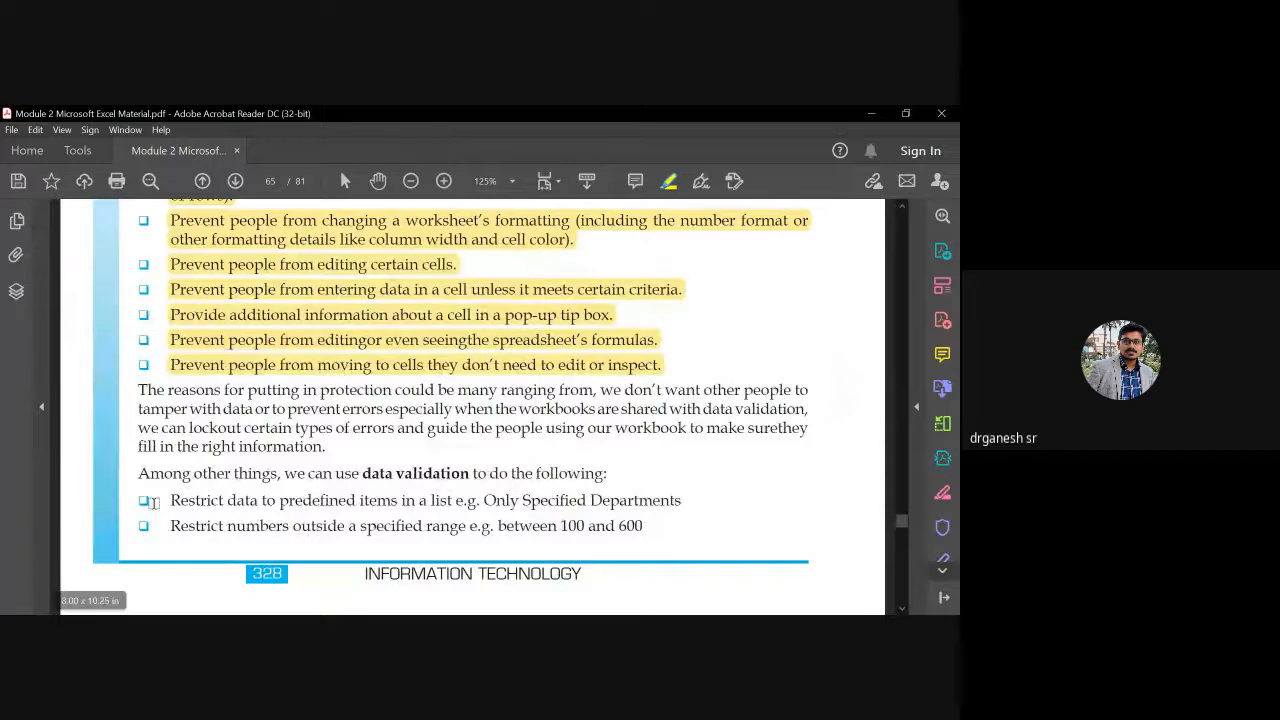
left_click_drag(169, 500, 436, 503)
left_click_drag(445, 503, 451, 503)
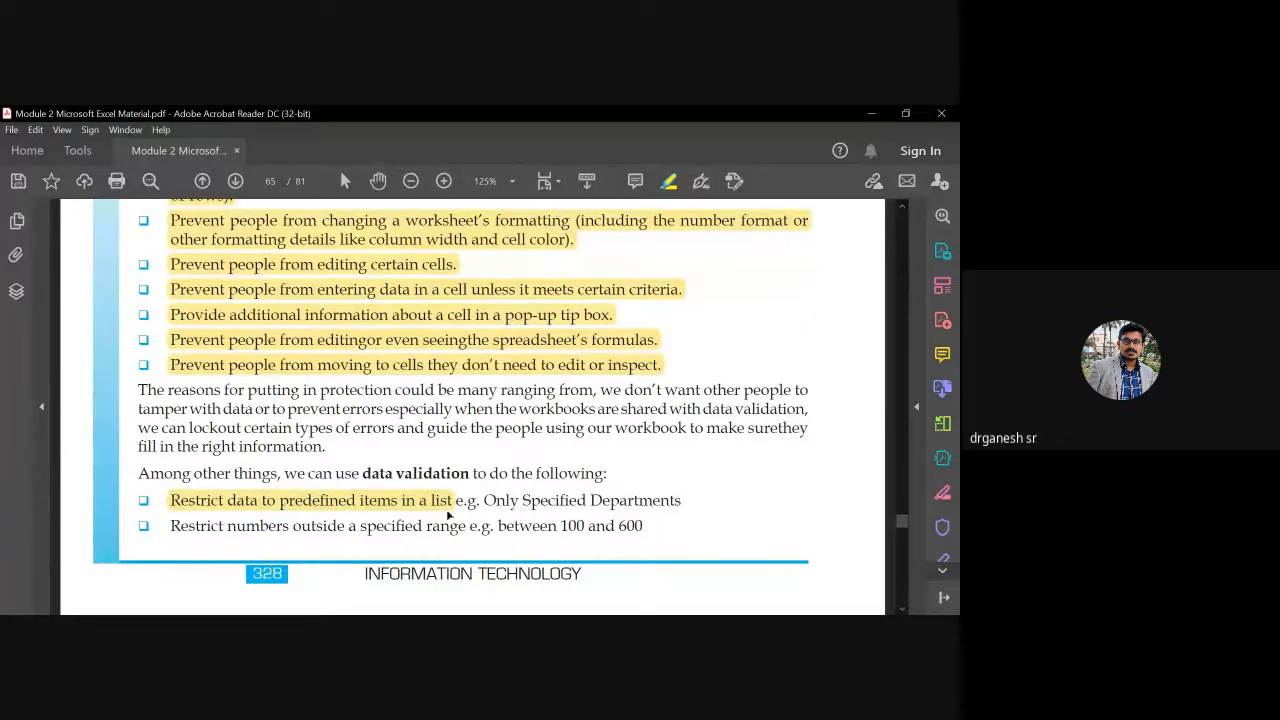
left_click_drag(170, 527, 466, 530)
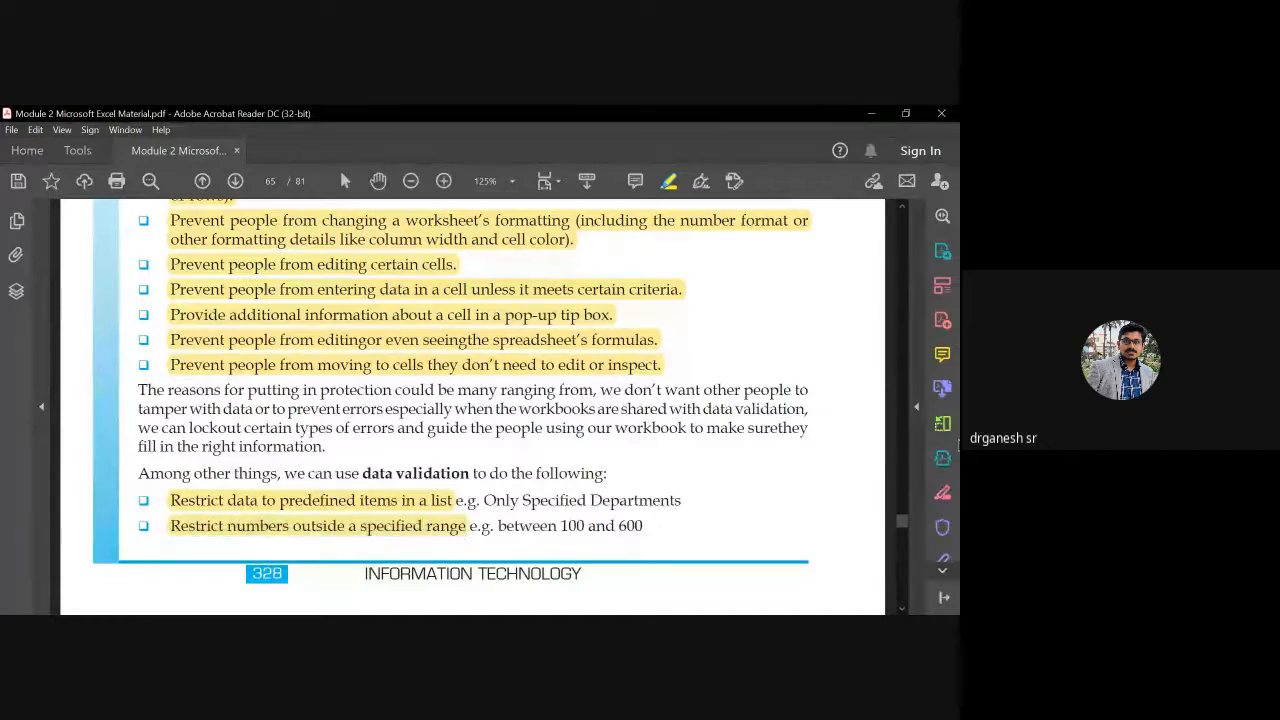
Step: On page 66, highlight the main phrases of the four bullets on restricting dates and times, limiting text characters and validating by formulas or values
left_click(902, 609)
scroll(803, 582, "down", 8)
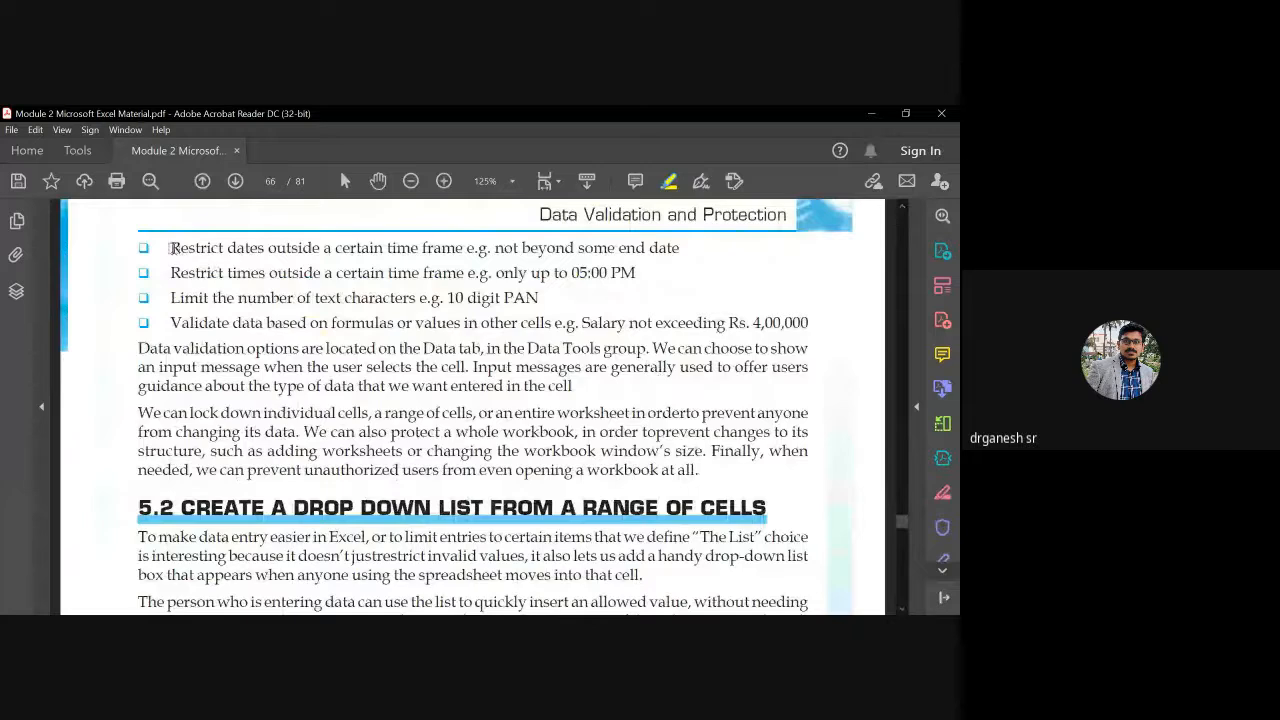
left_click_drag(172, 248, 462, 250)
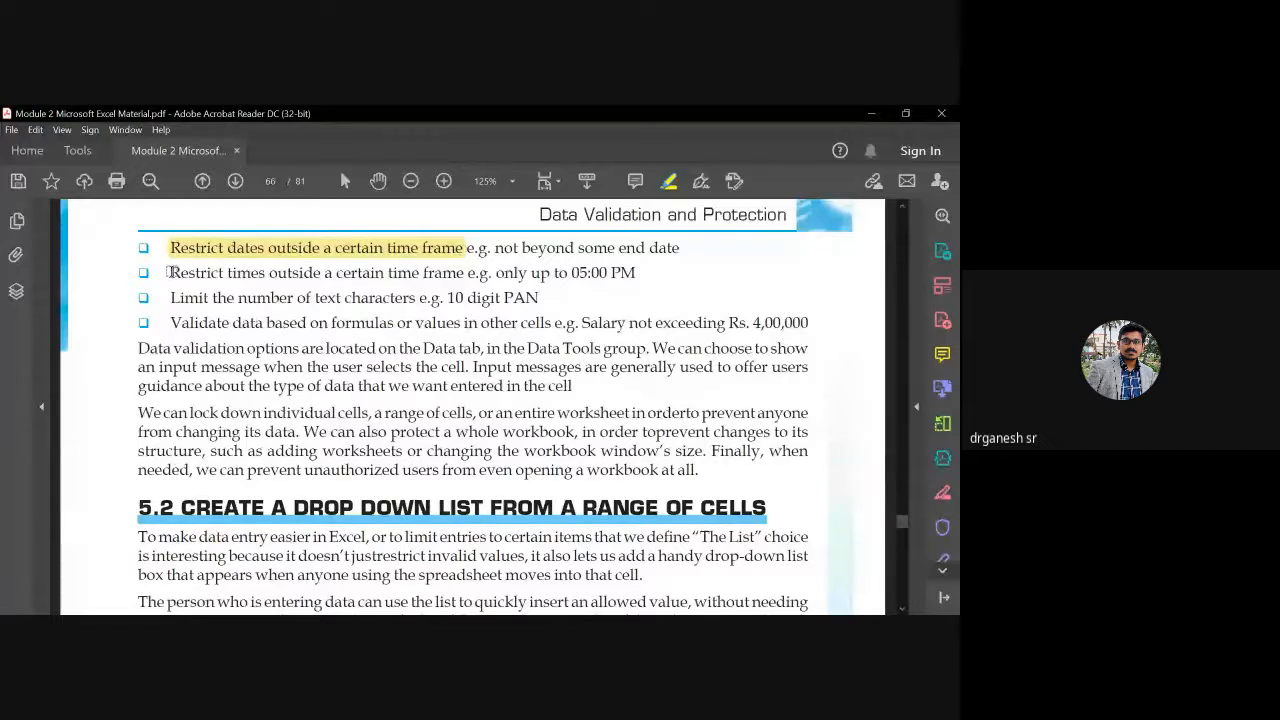
left_click_drag(171, 272, 446, 273)
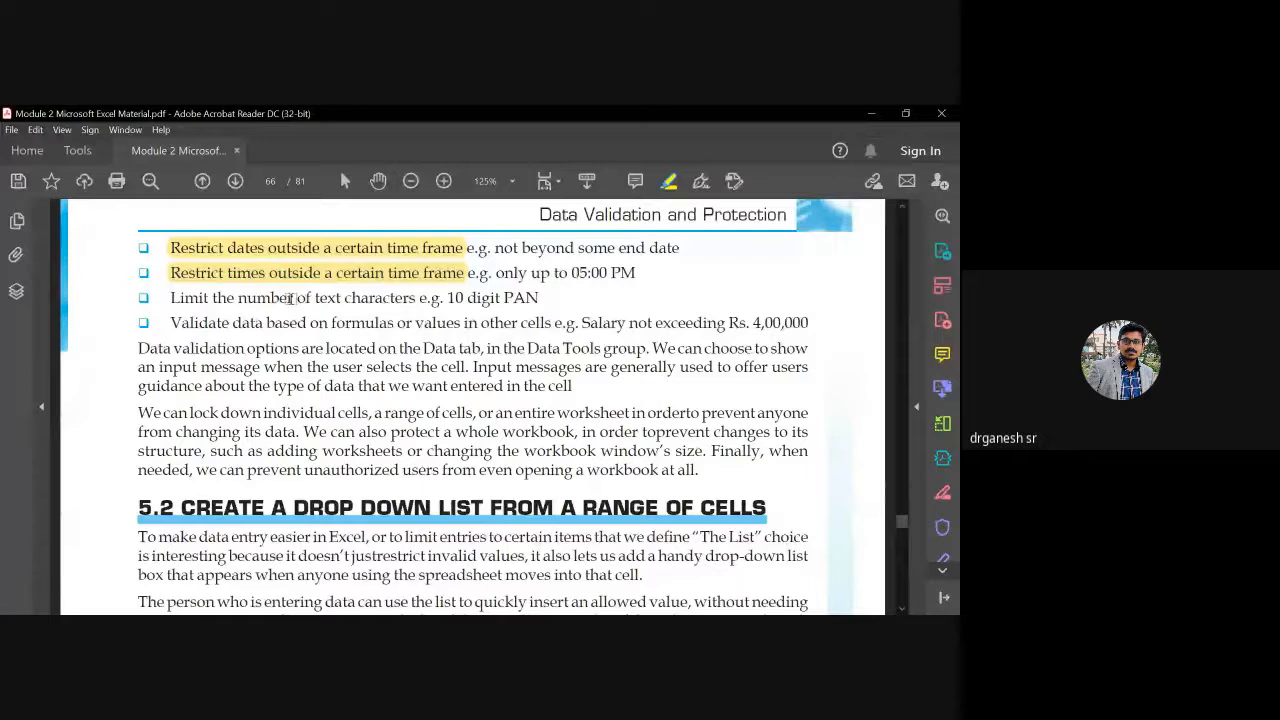
left_click_drag(166, 297, 401, 303)
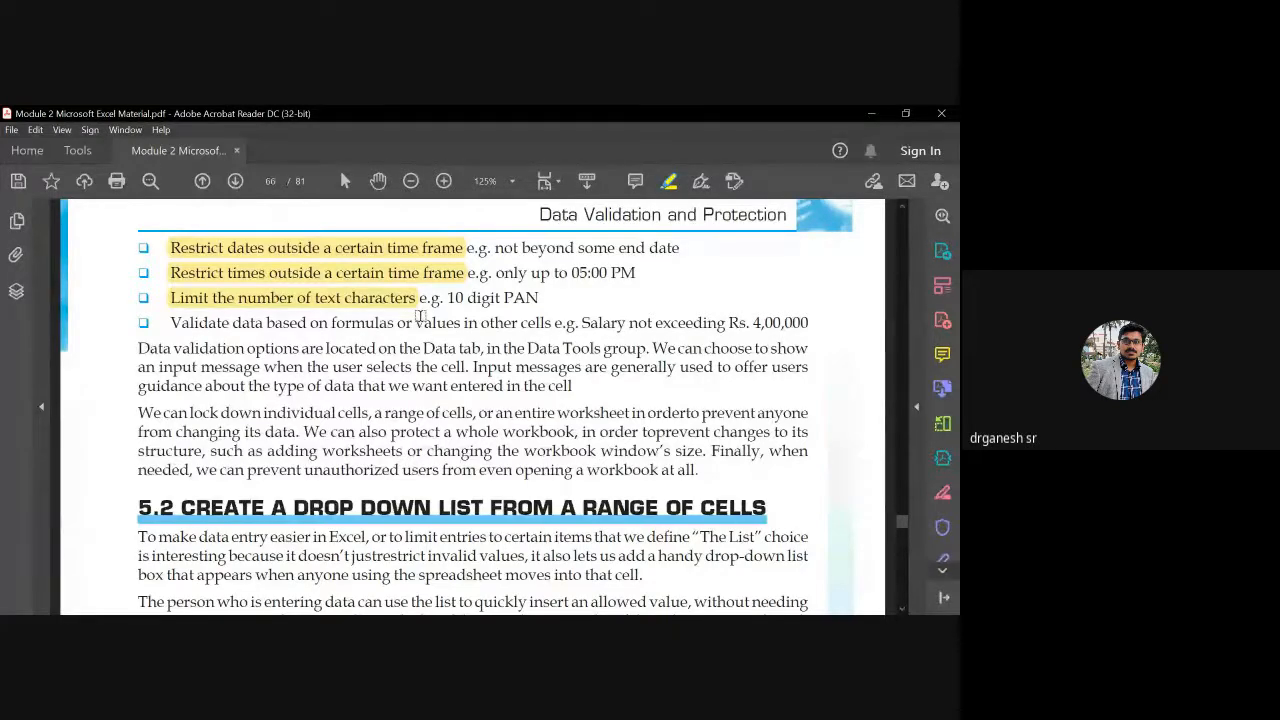
left_click_drag(177, 330, 534, 323)
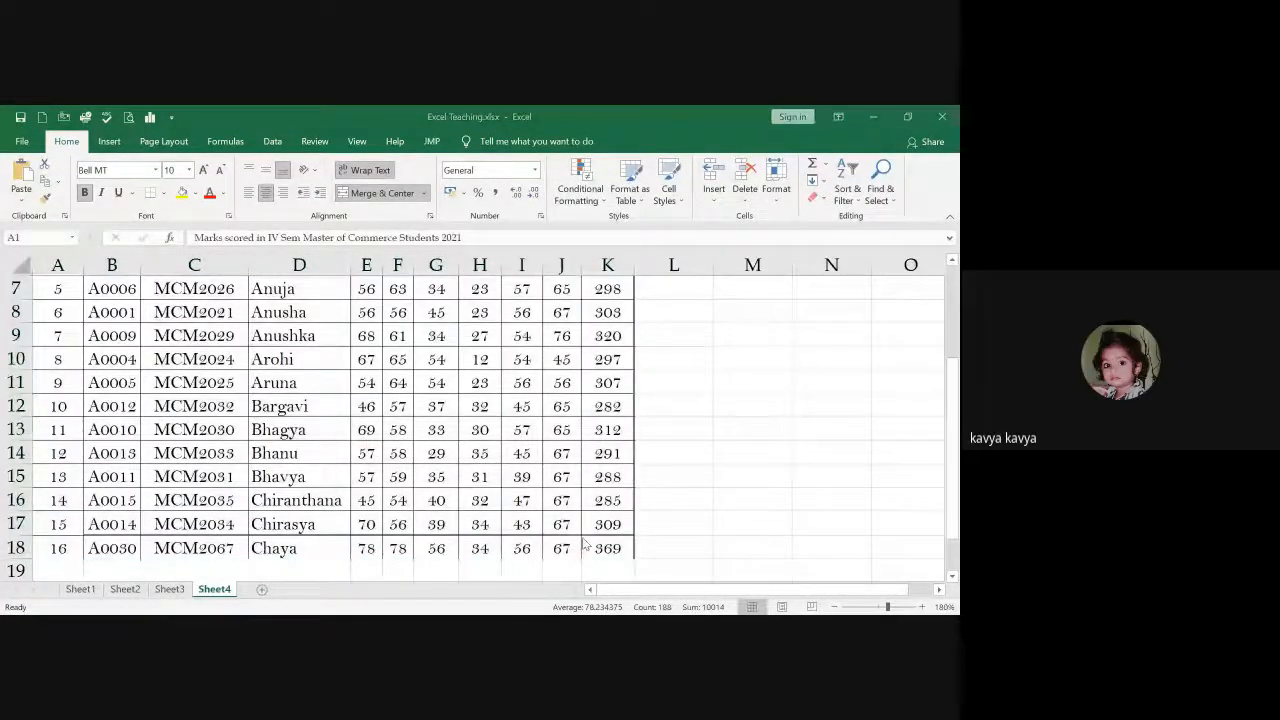
Step: Switch to the Excel Teaching.xlsx workbook in Excel, clear the student marks table on Sheet4 and delete columns A to L
scroll(590, 545, "up", 2)
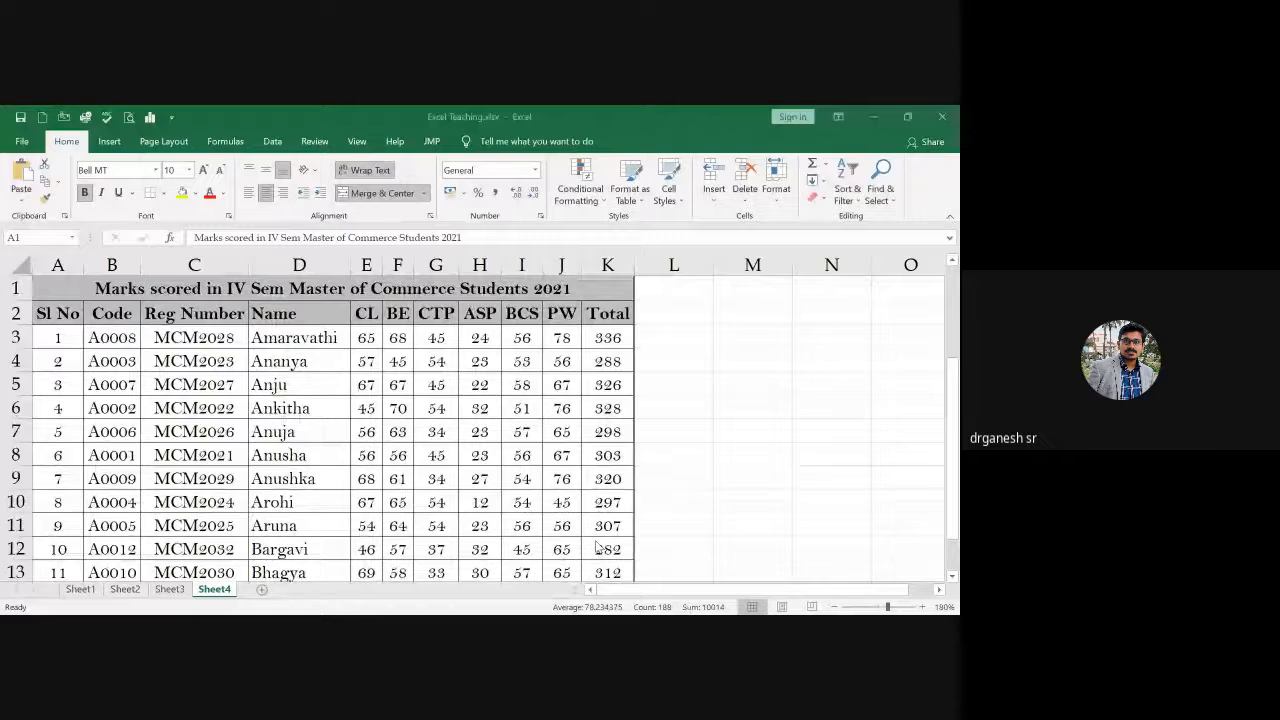
key("Delete")
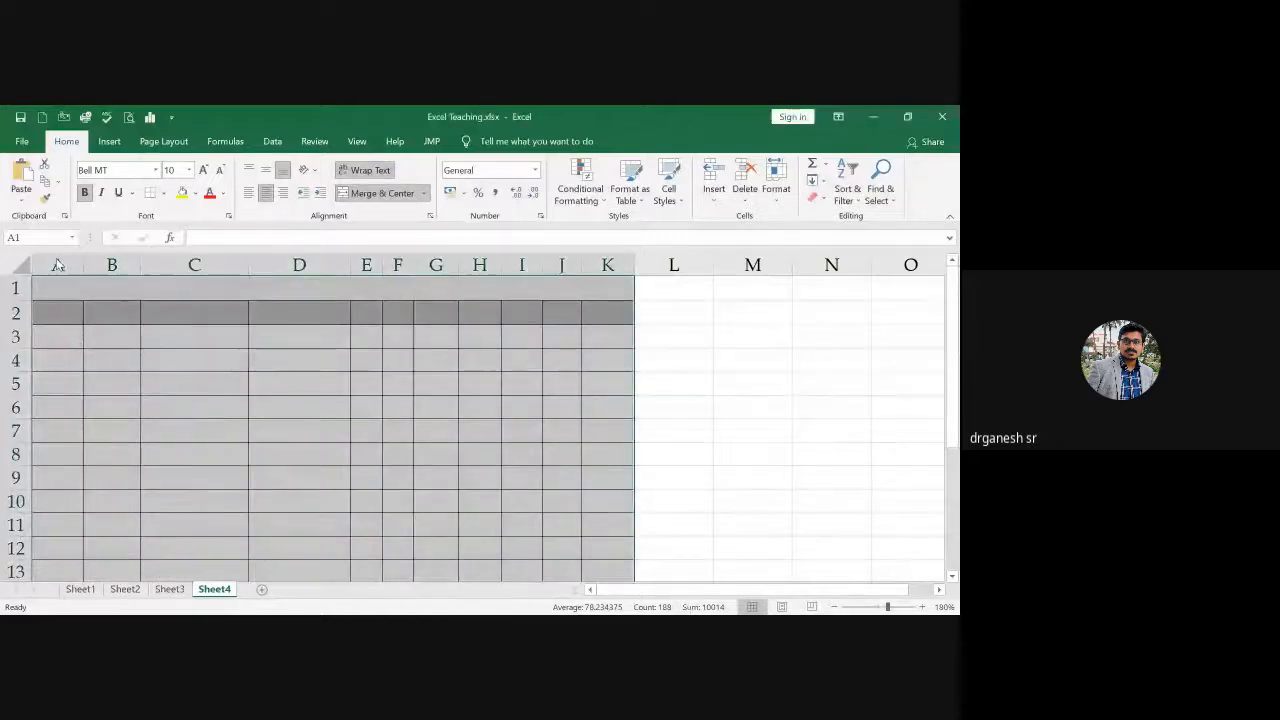
left_click_drag(57, 264, 673, 278)
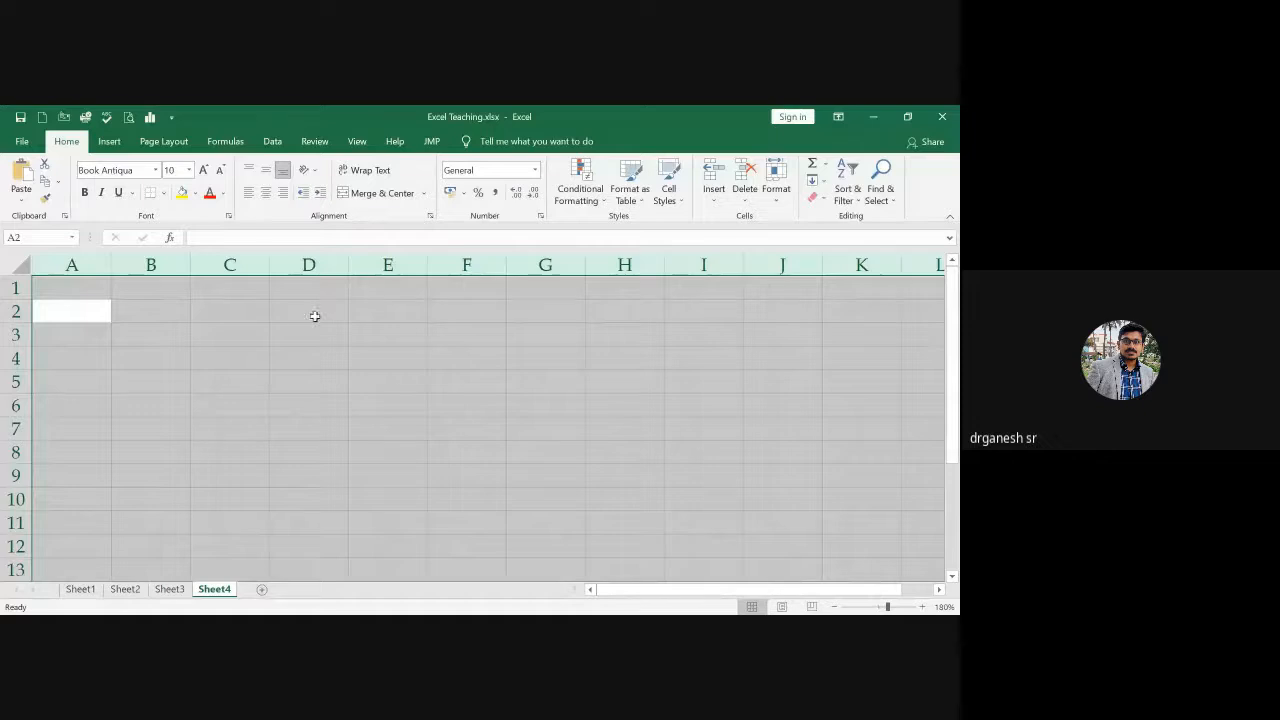
left_click(313, 326)
Step: Enter the heading "Whole Numbers" in cell C2 and widen column C to fit the text
left_click(229, 317)
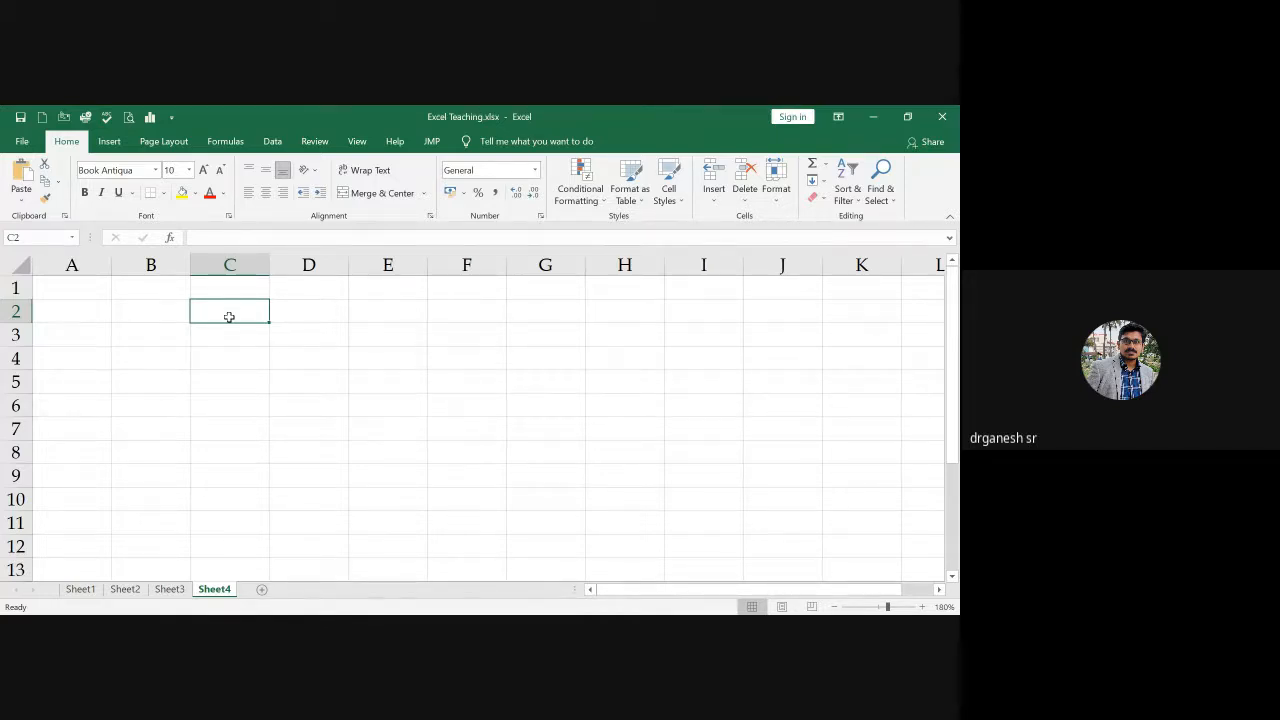
type("Whole Numbers")
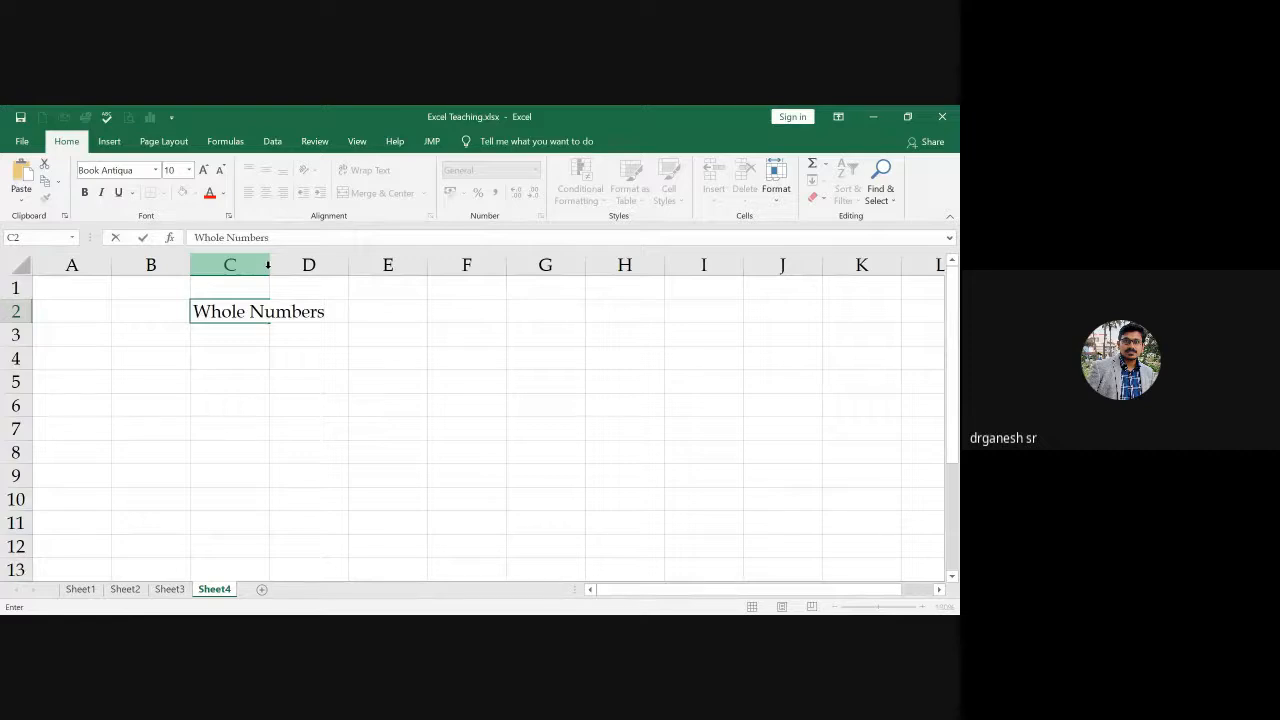
left_click(267, 265)
left_click_drag(269, 265, 332, 265)
left_click(314, 330)
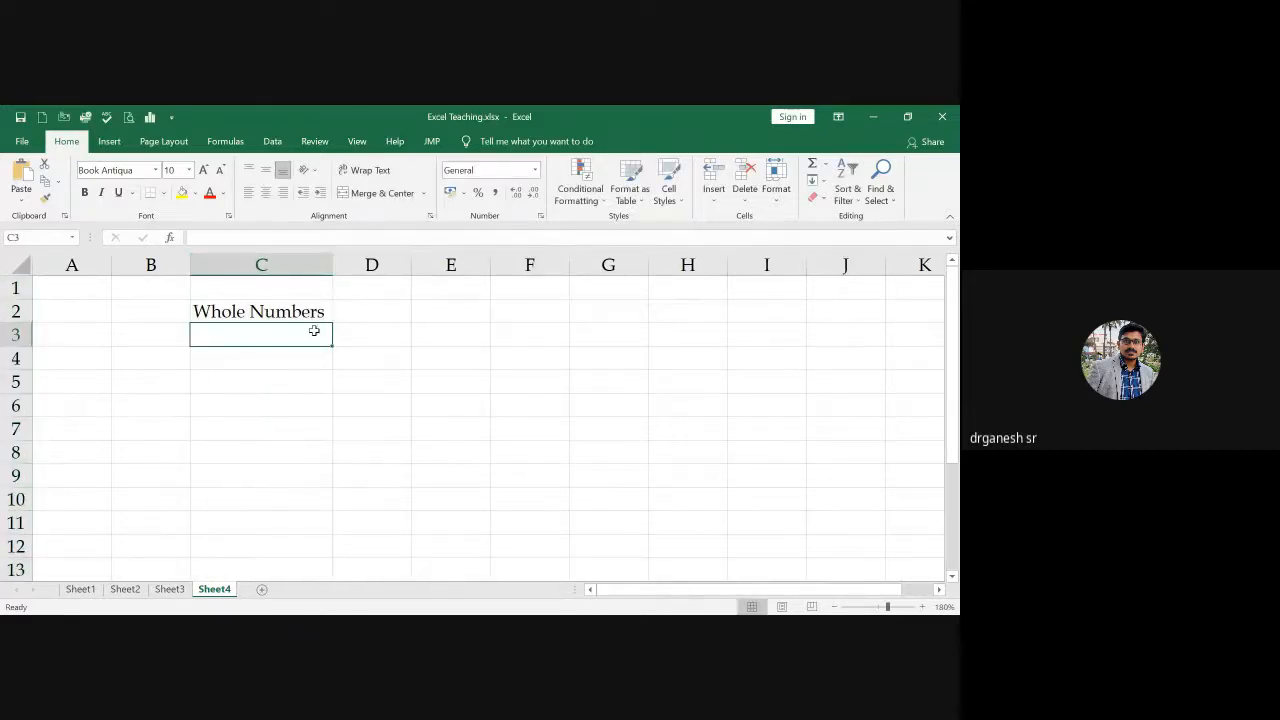
Step: Fill the "Whole Numbers" heading cell C2 with a light orange theme color
left_click(234, 312)
left_click(195, 193)
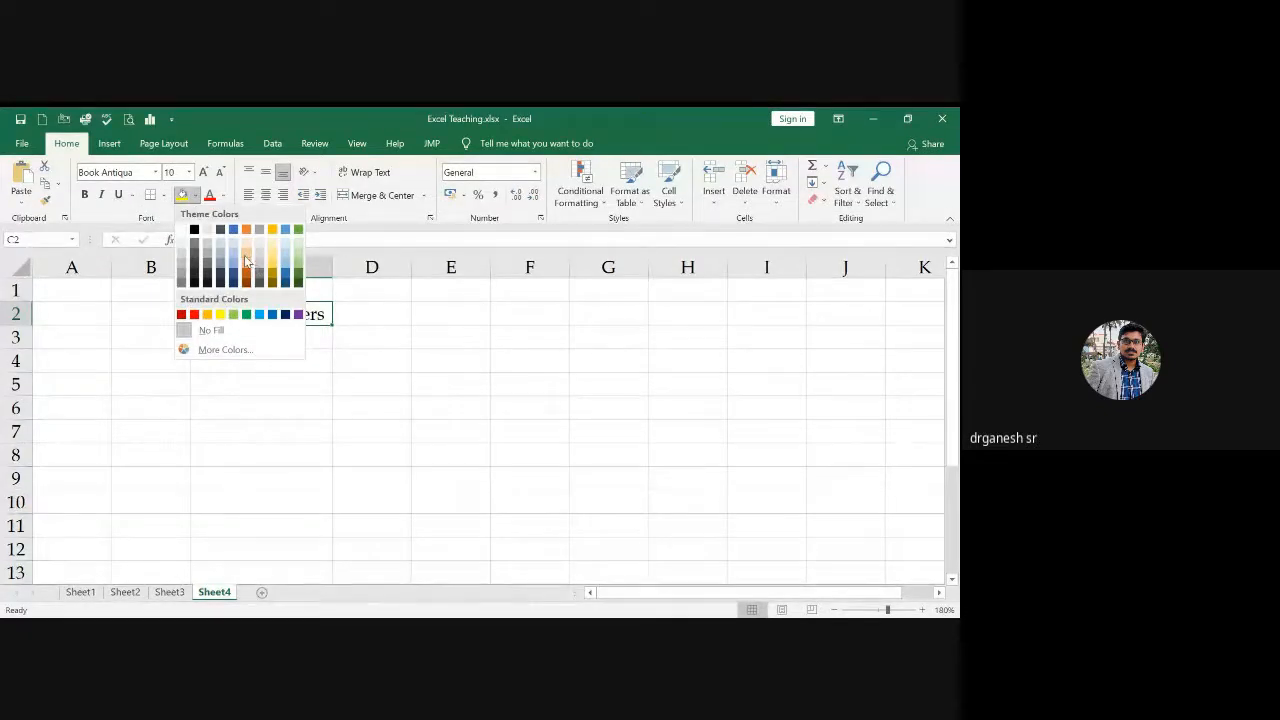
left_click(245, 252)
left_click(289, 342)
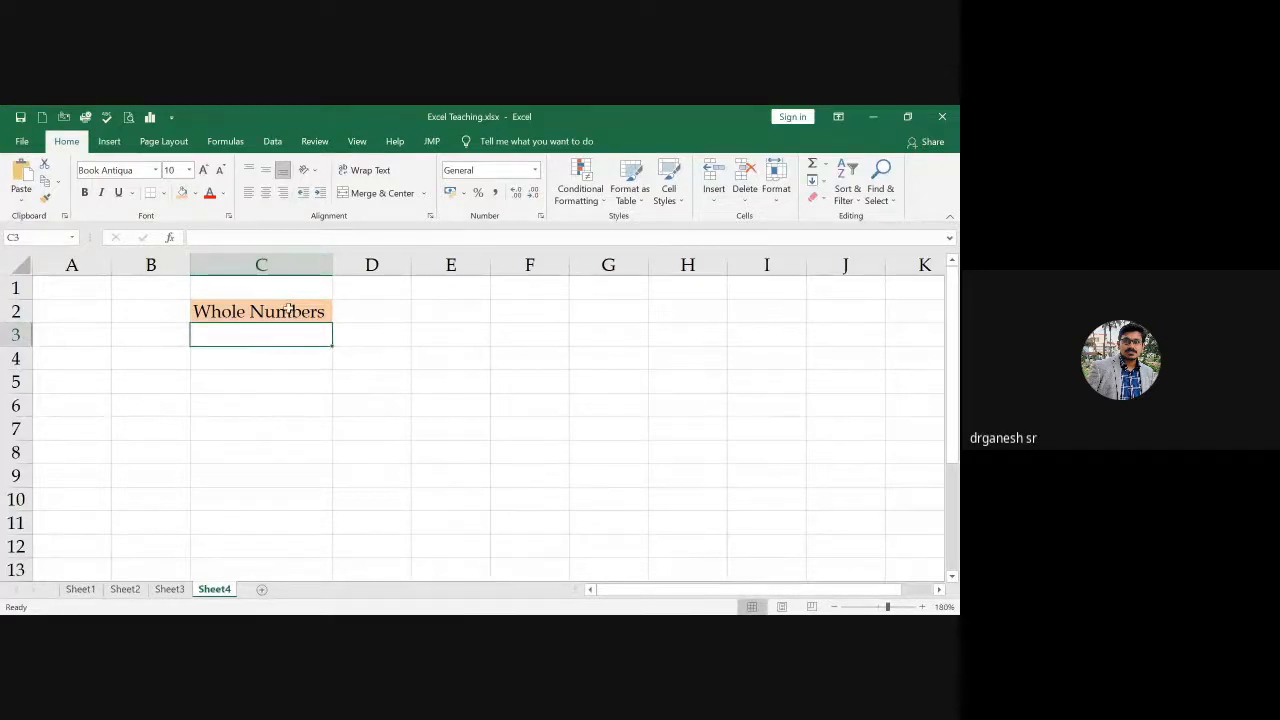
Step: Apply all borders to the range C2:J11
left_click_drag(285, 300, 816, 514)
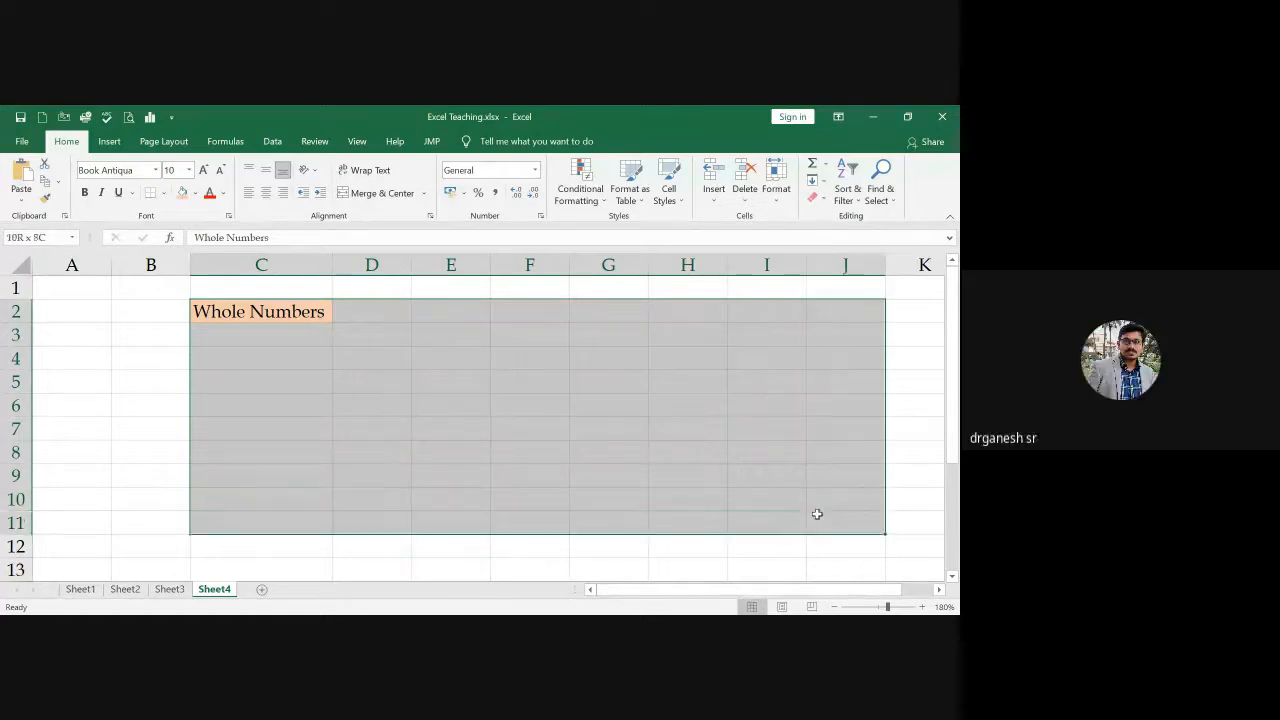
left_click(164, 194)
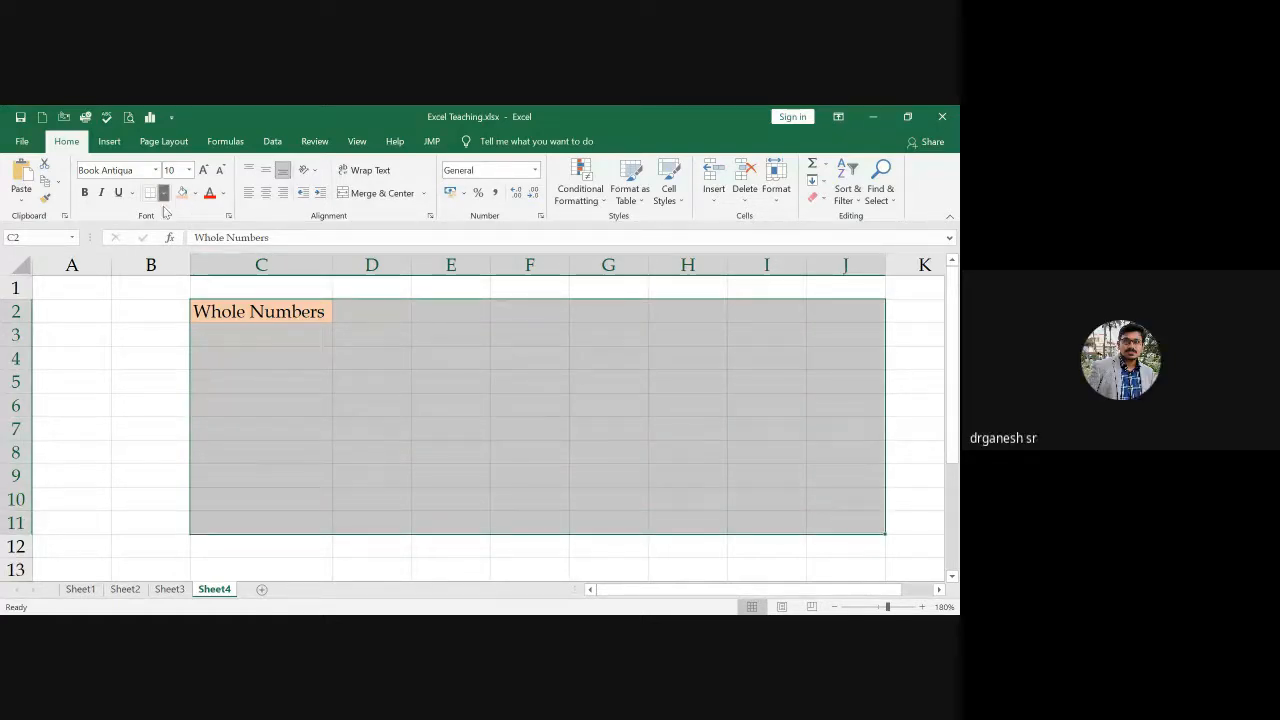
left_click(183, 330)
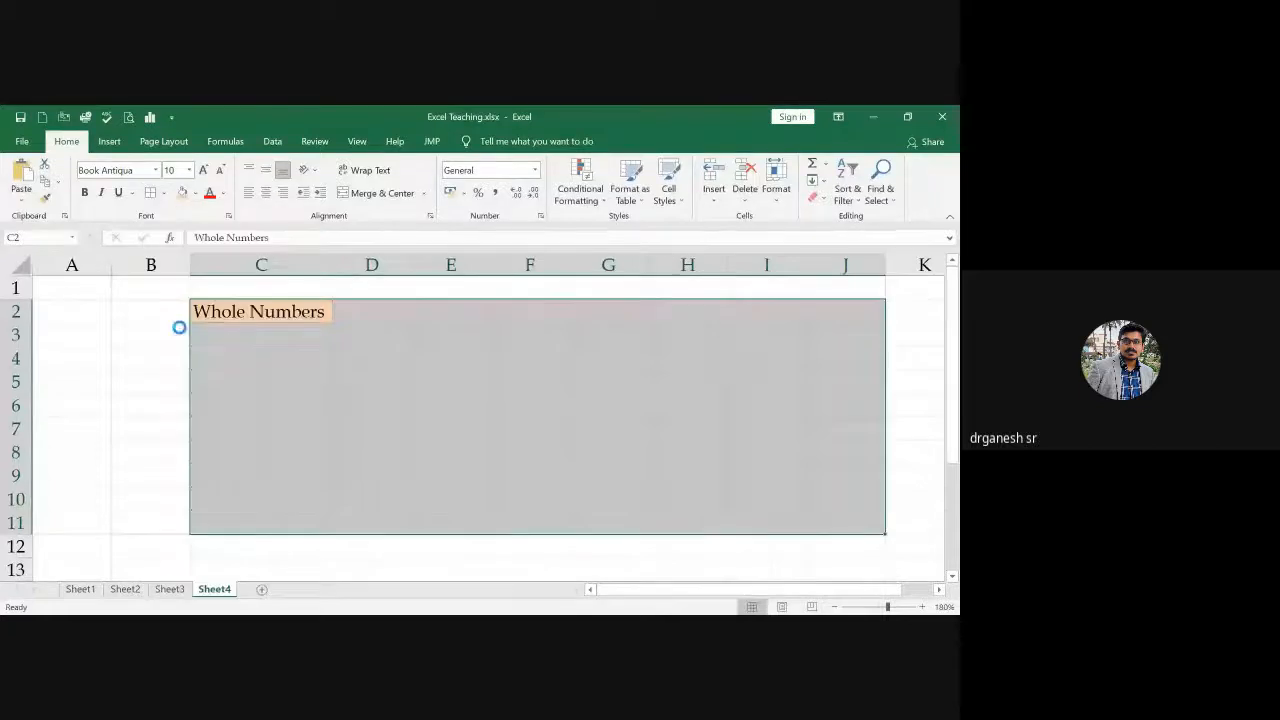
left_click(363, 366)
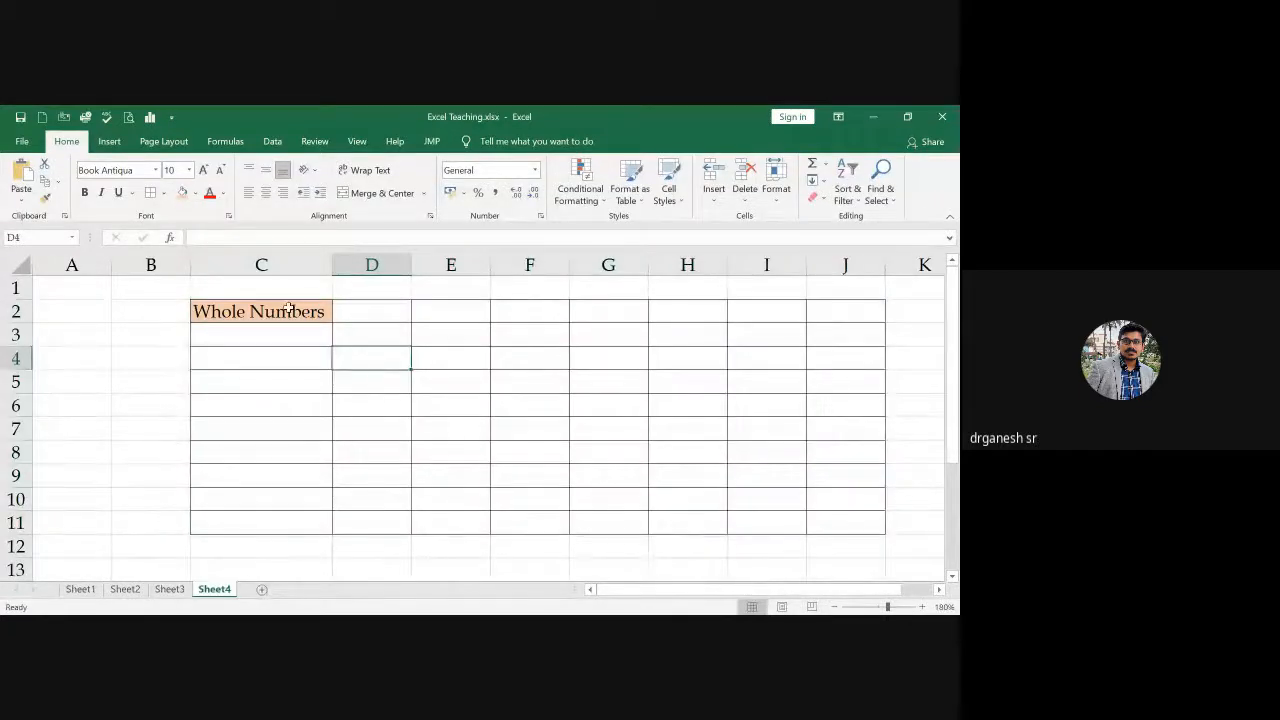
Step: Fill the whole header row C2:J2 with the same light orange color
left_click_drag(288, 308, 815, 314)
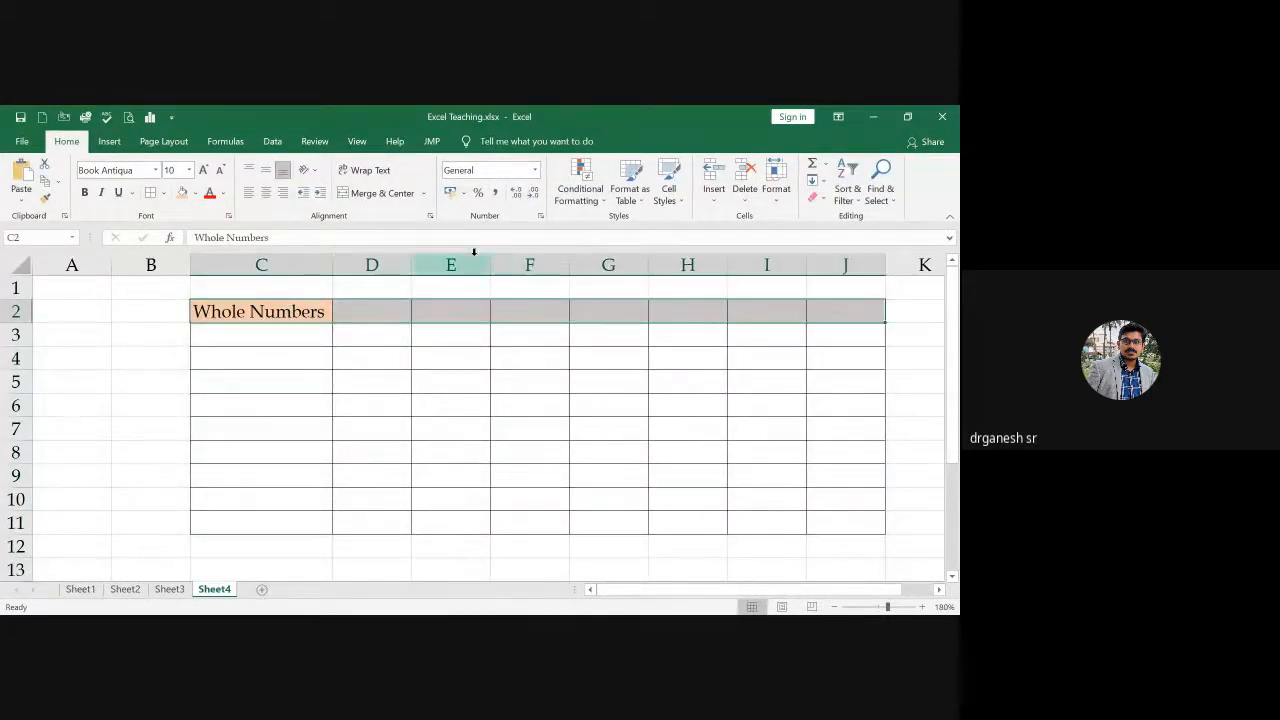
left_click(182, 192)
left_click(290, 340)
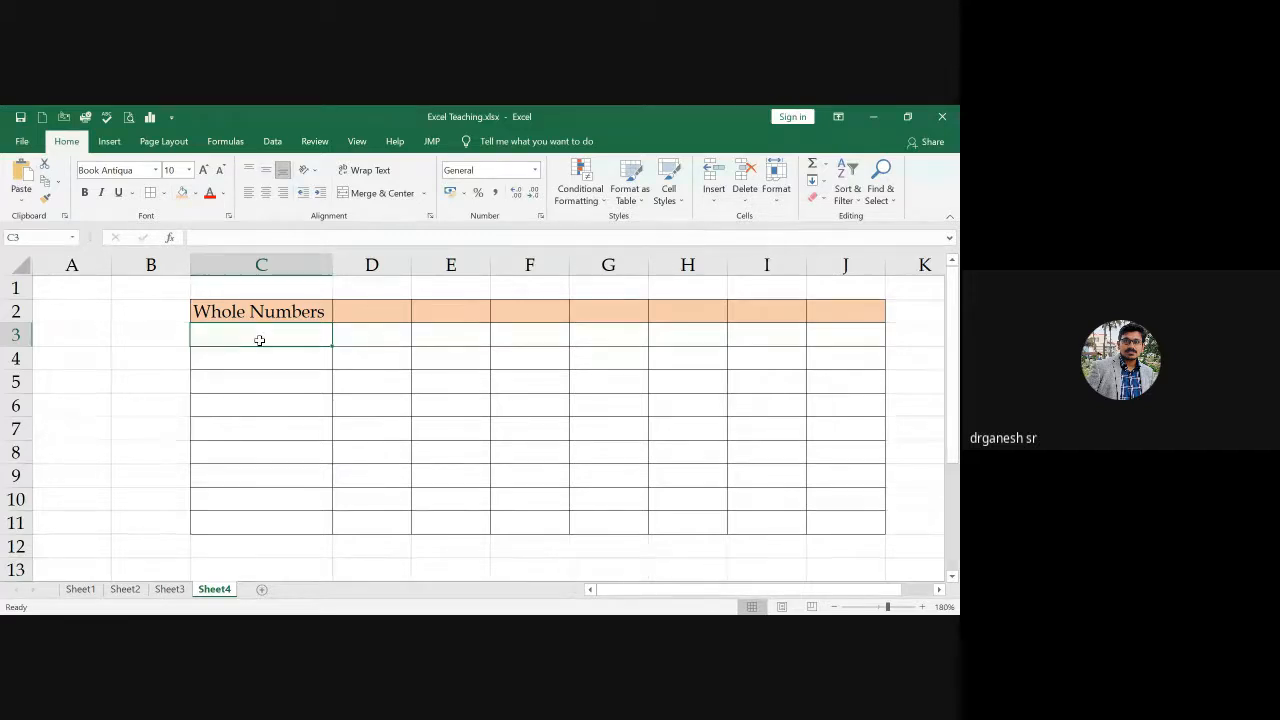
Step: Enter the trial values 10, 121, 1212, 12345 and 123456 in cells C3:C7, and clear them again
left_click_drag(257, 340, 240, 529)
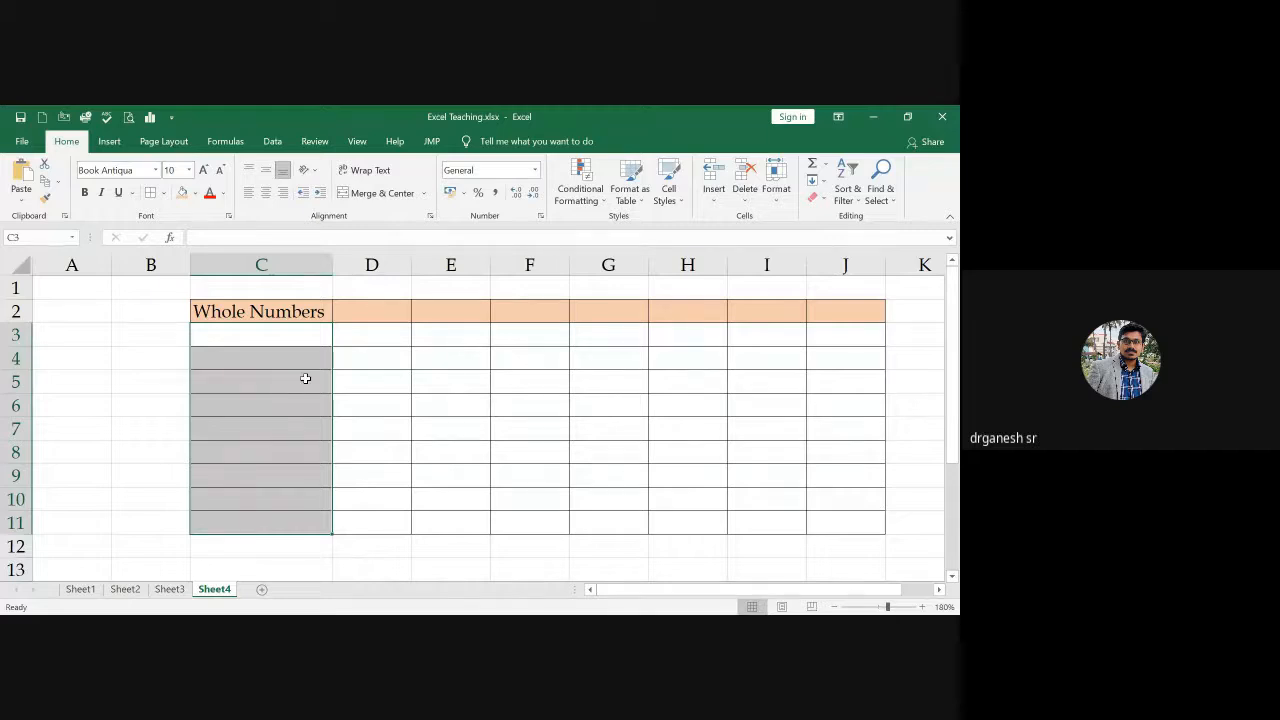
left_click(292, 340)
type("10")
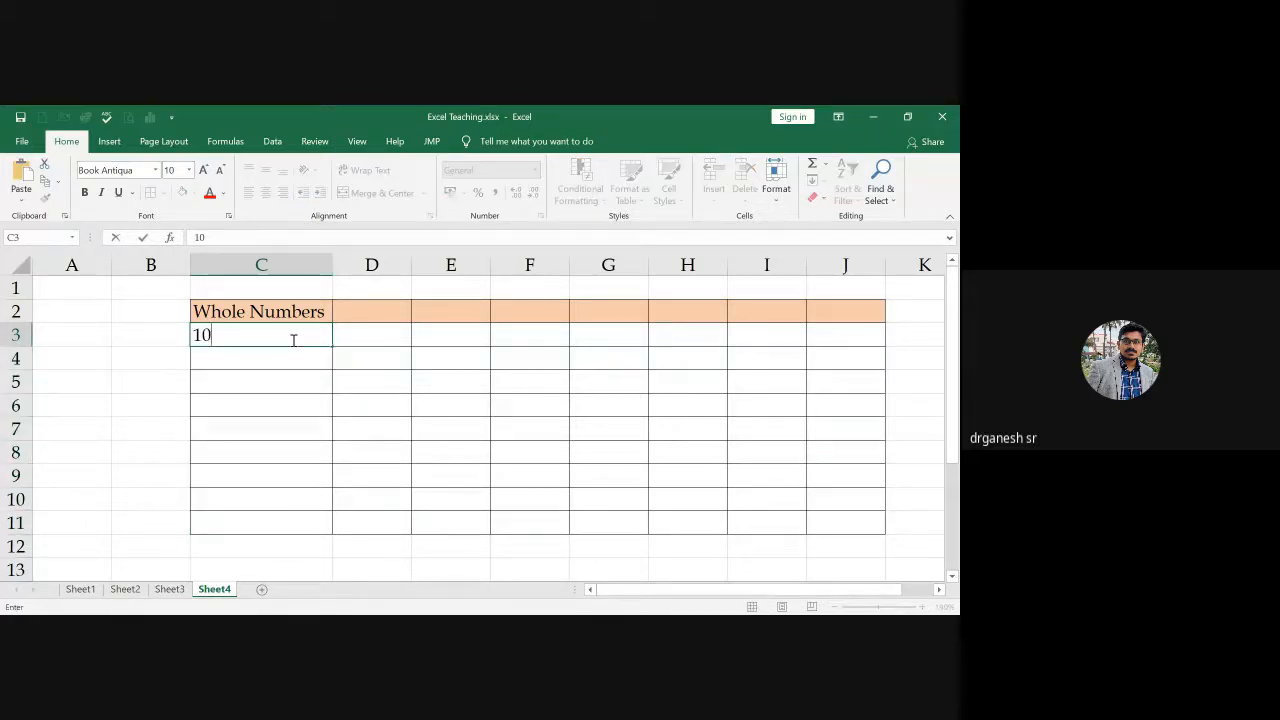
key("Return")
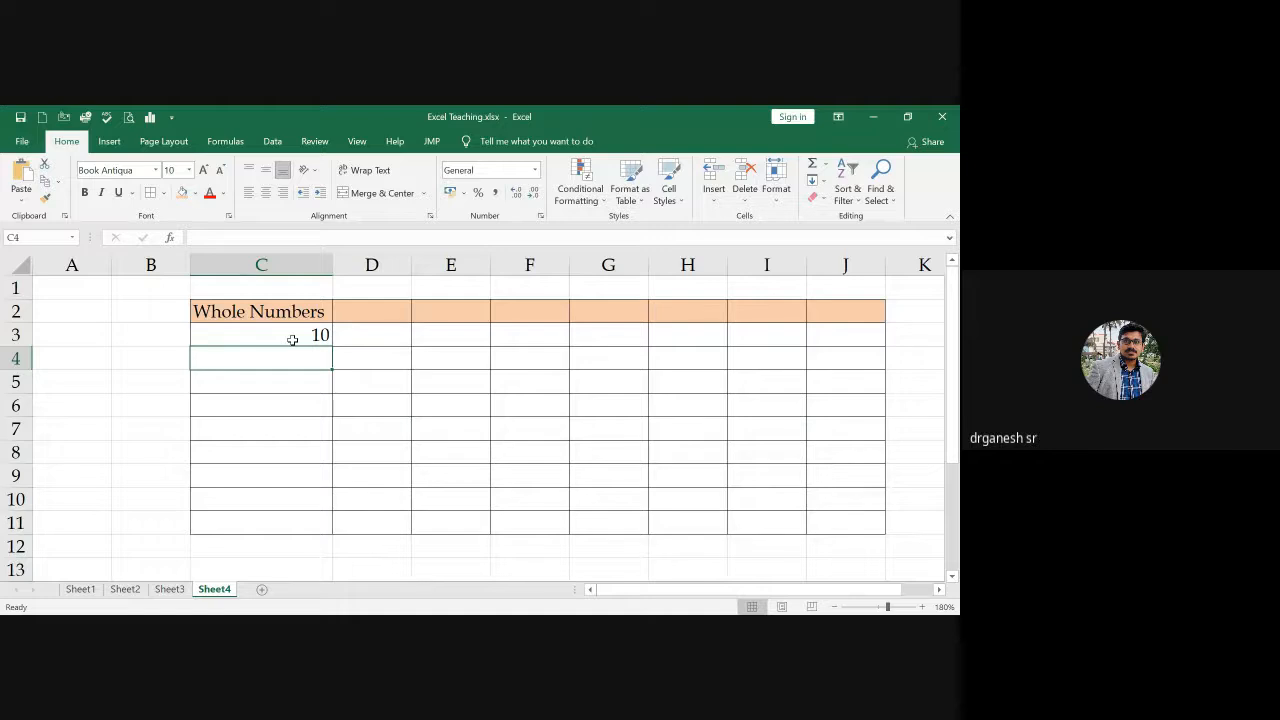
type("121")
key("Return")
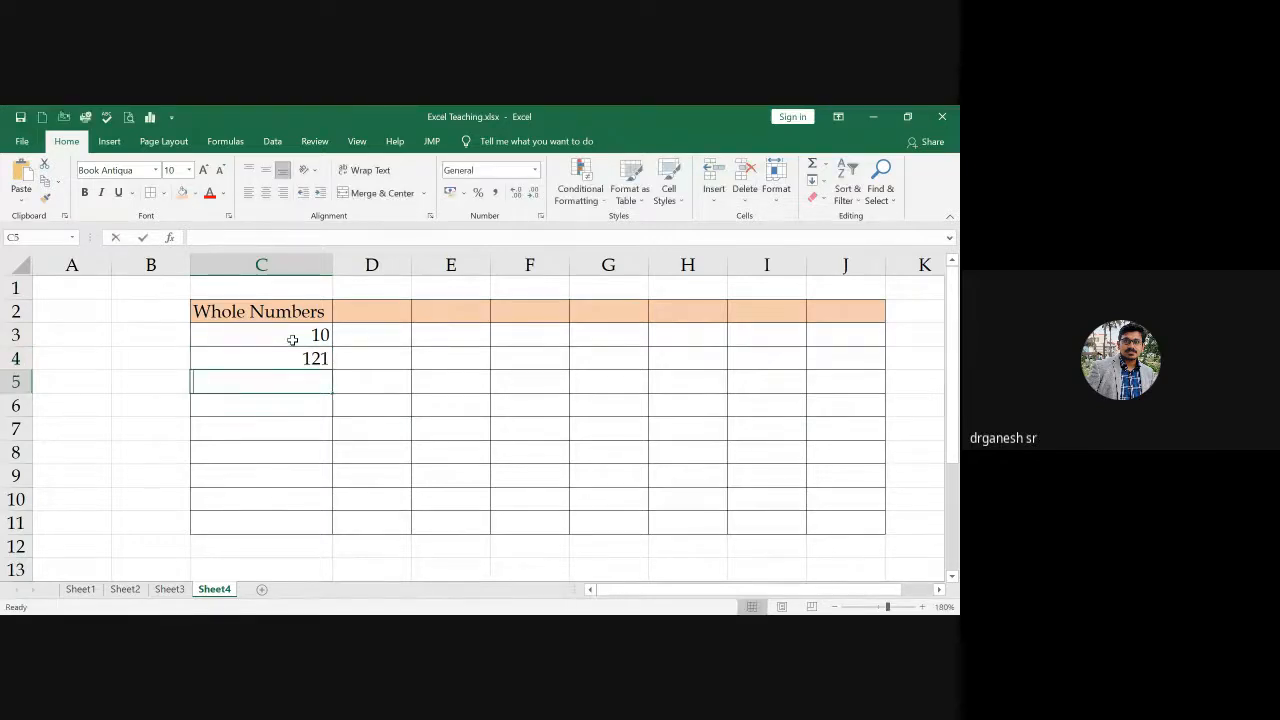
type("1212")
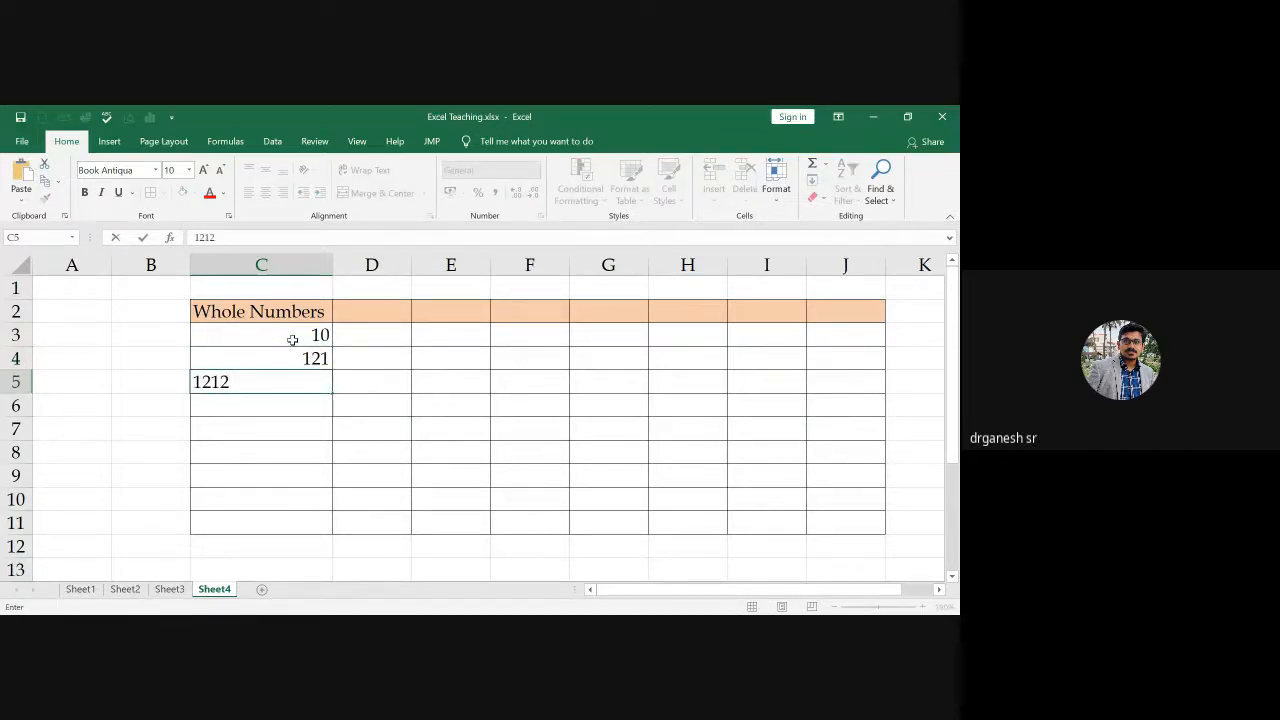
key("Return")
type("12345")
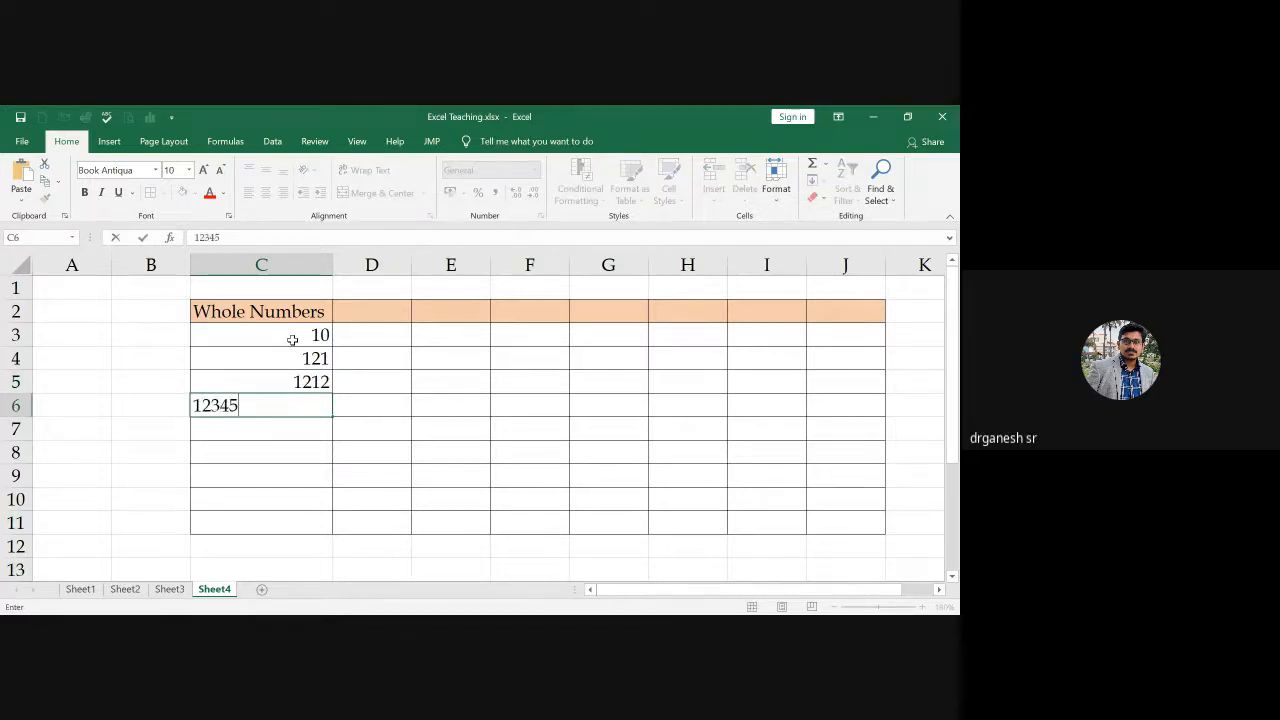
key("Return")
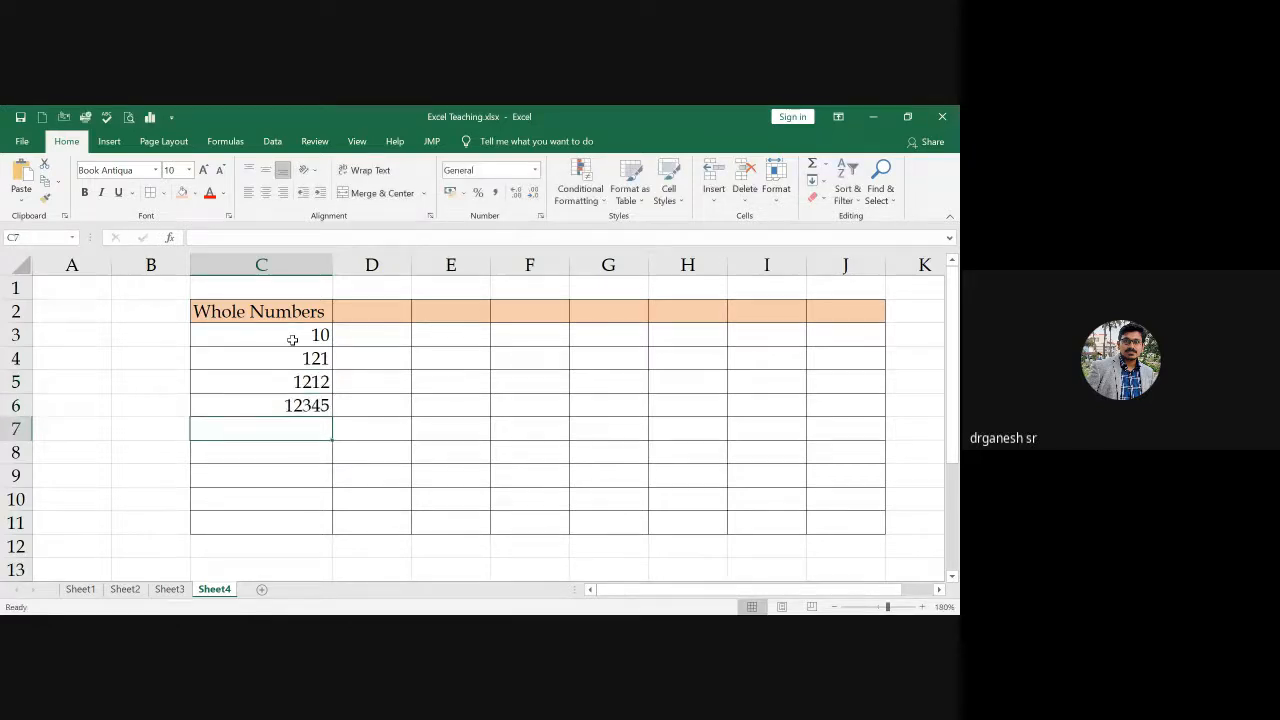
type("123")
type("456")
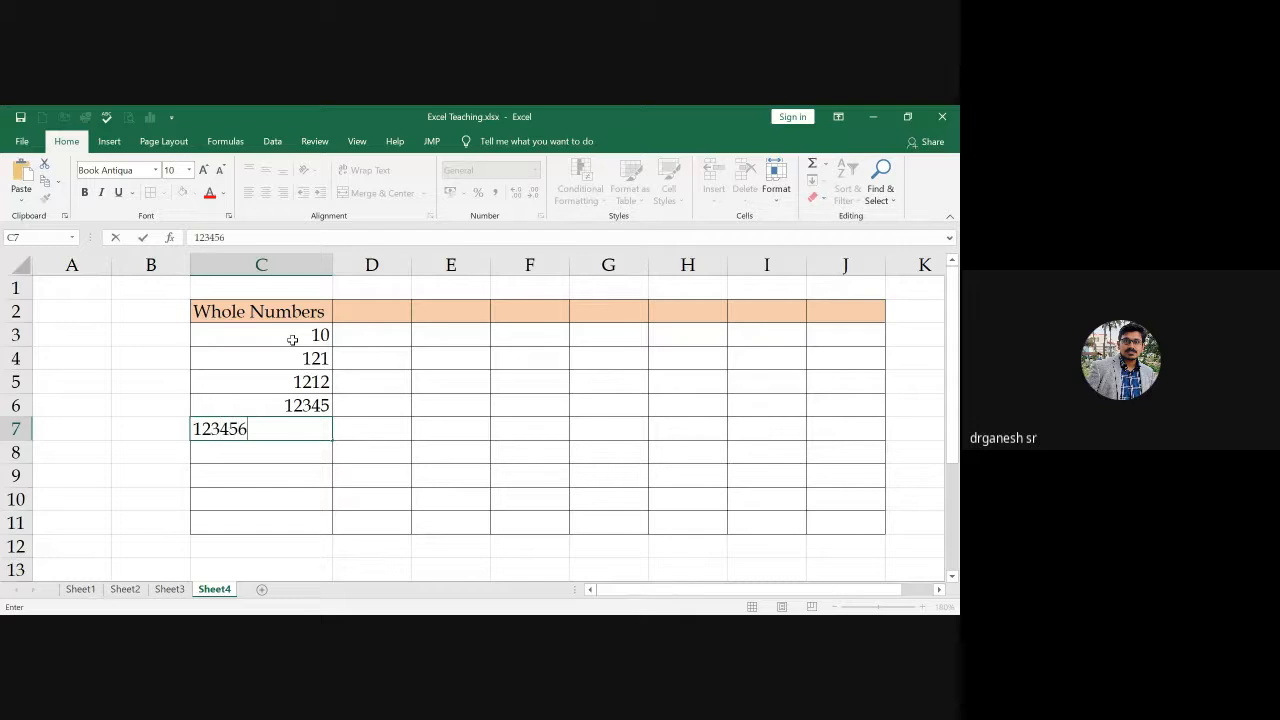
key("Return")
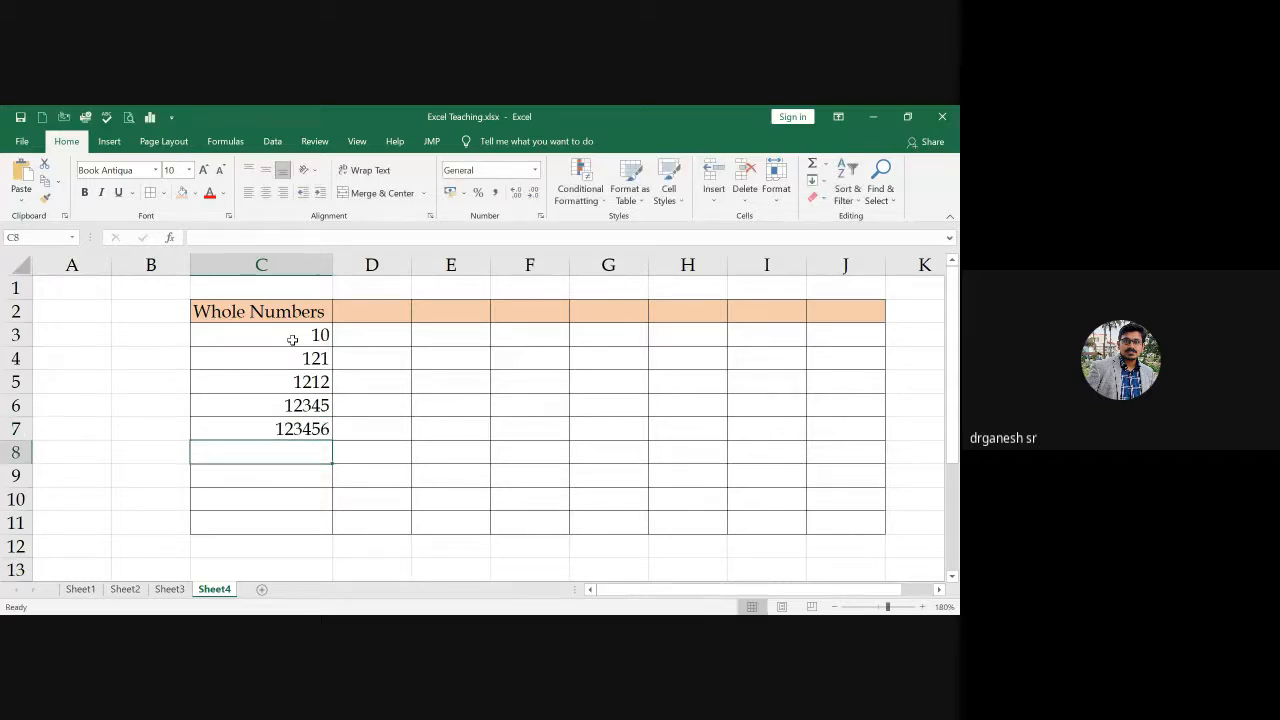
left_click_drag(292, 340, 283, 428)
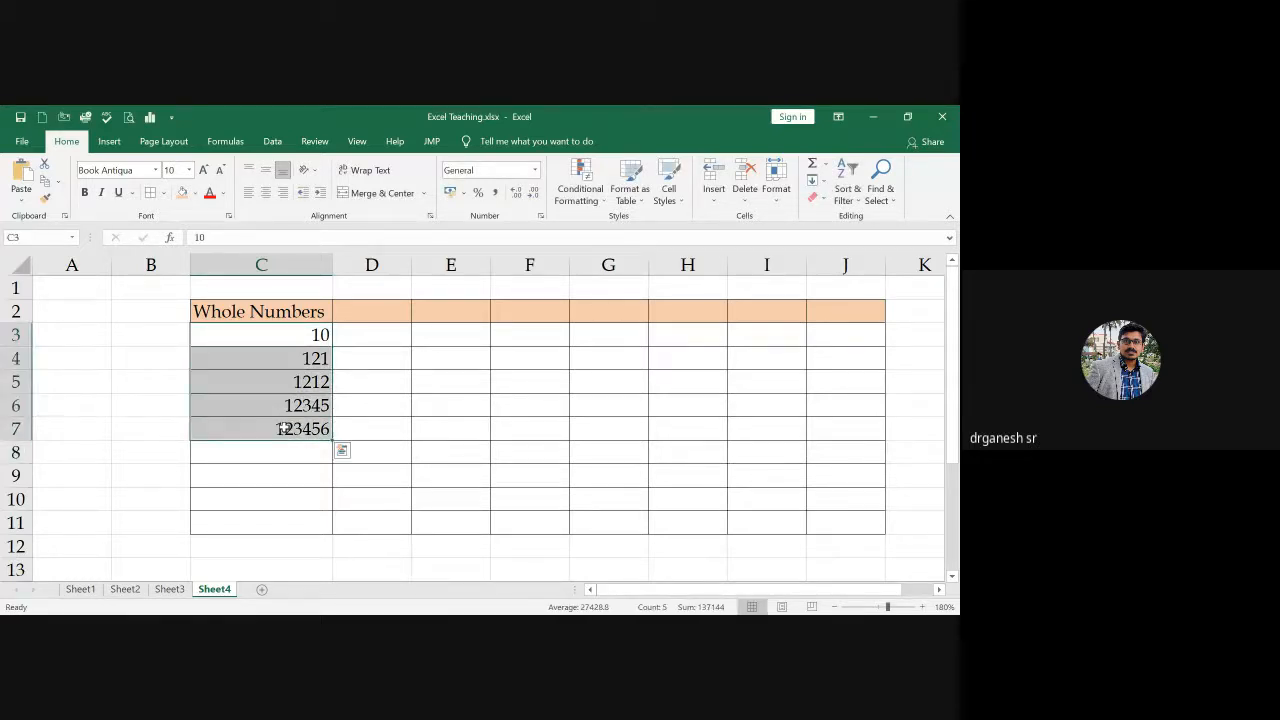
key("Delete")
Step: Apply a data validation rule to the empty cells C3:C11 under the Whole Numbers heading
left_click_drag(300, 340, 306, 517)
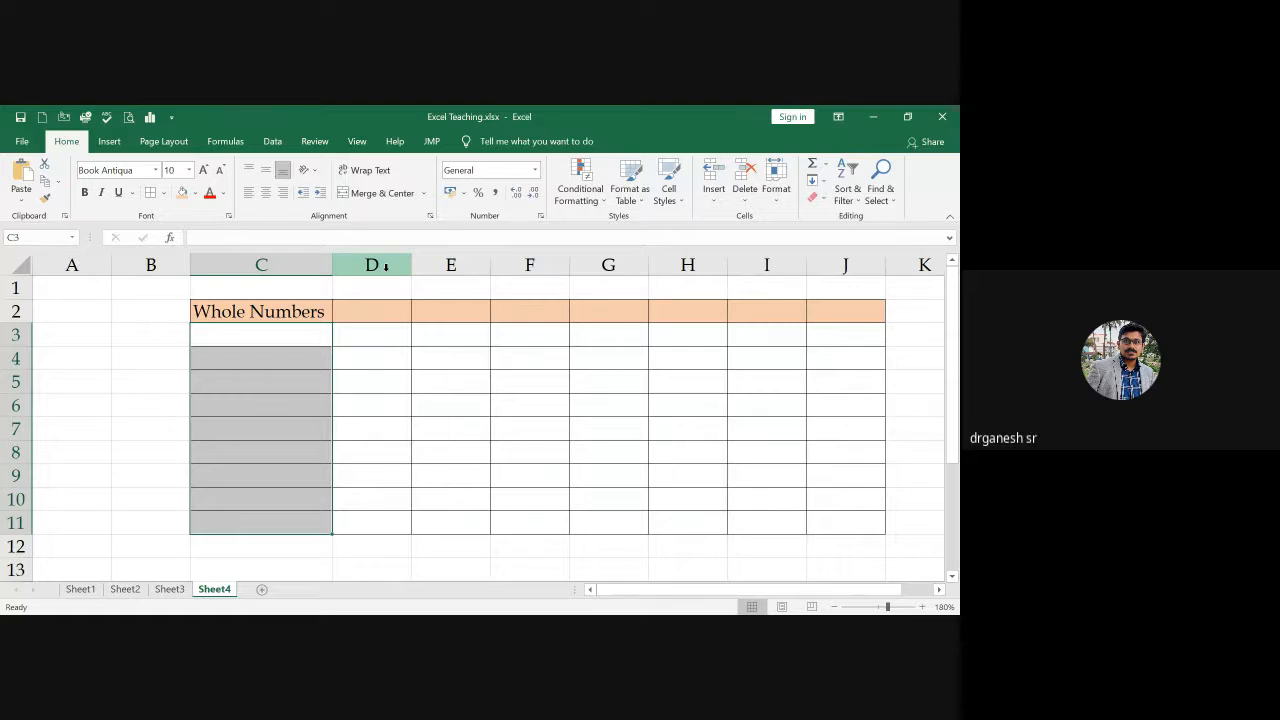
left_click(276, 144)
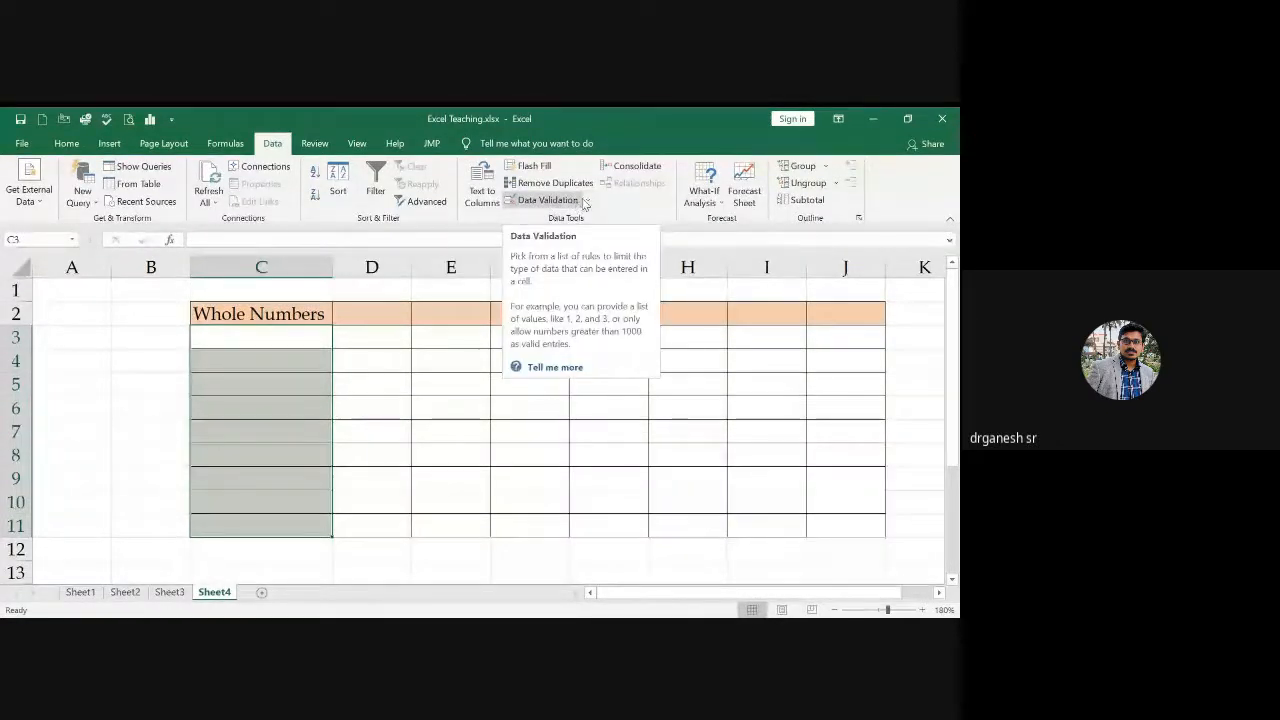
left_click(585, 202)
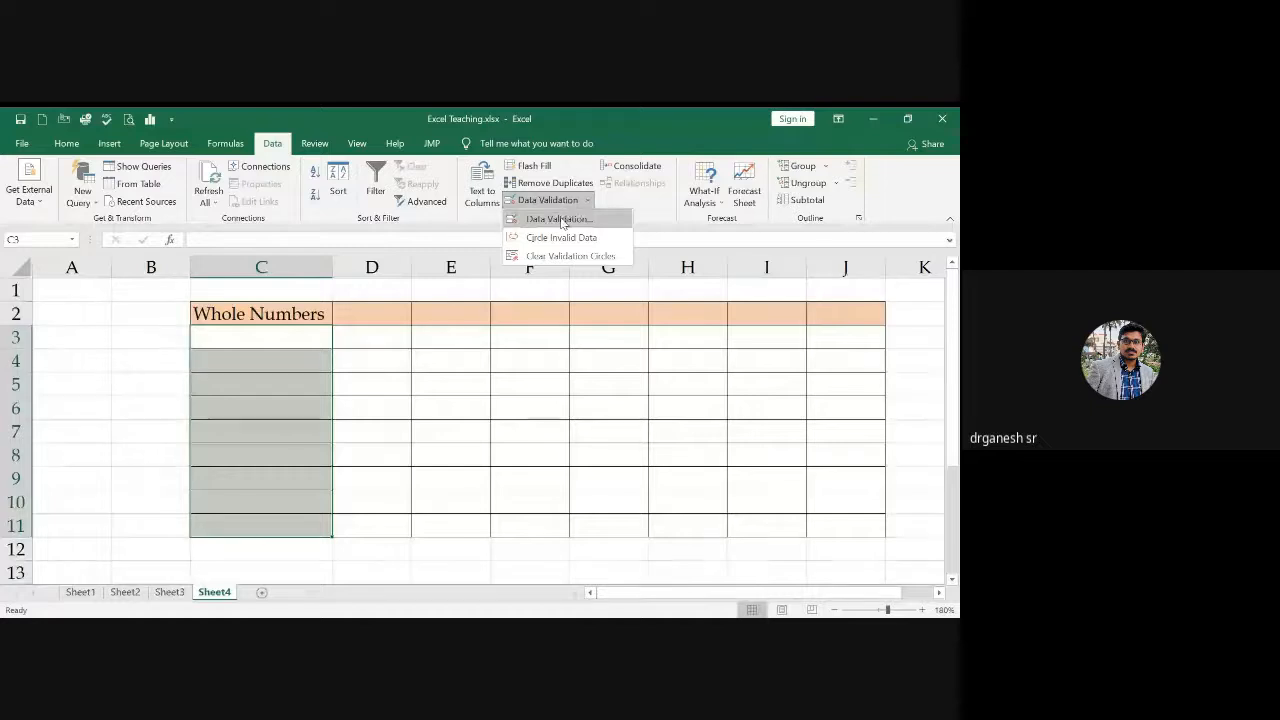
left_click(561, 220)
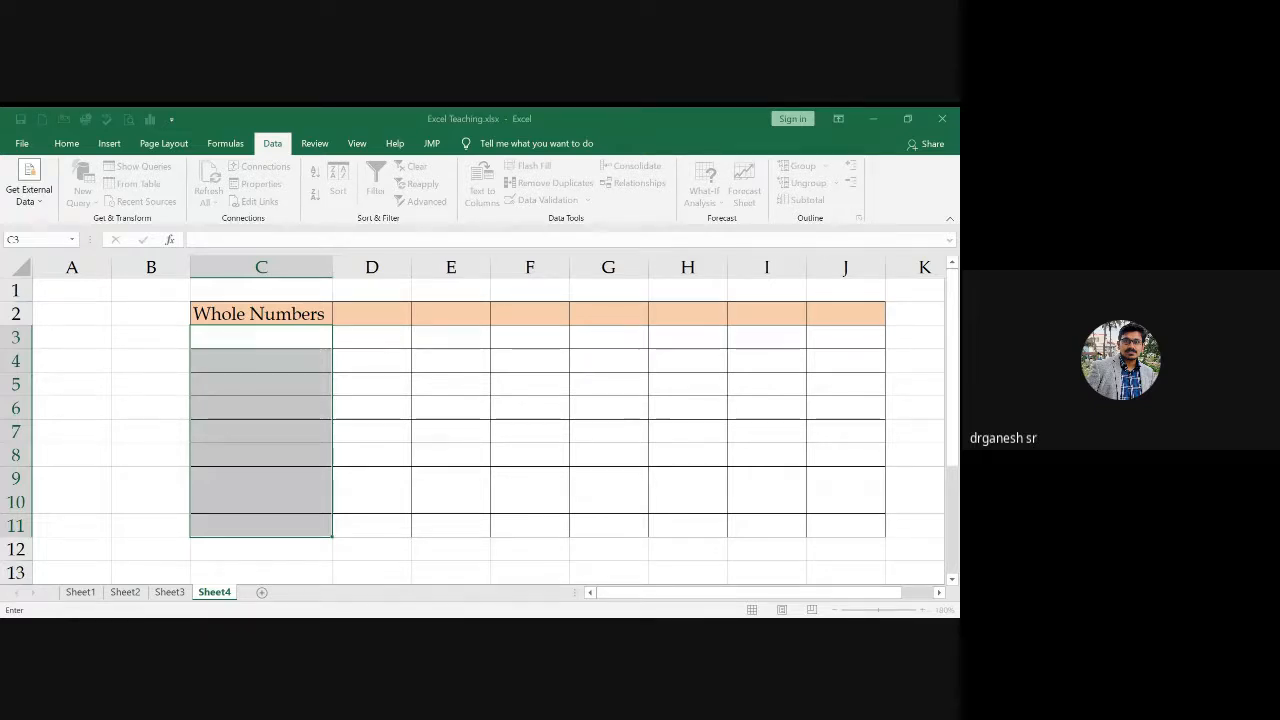
key("Escape")
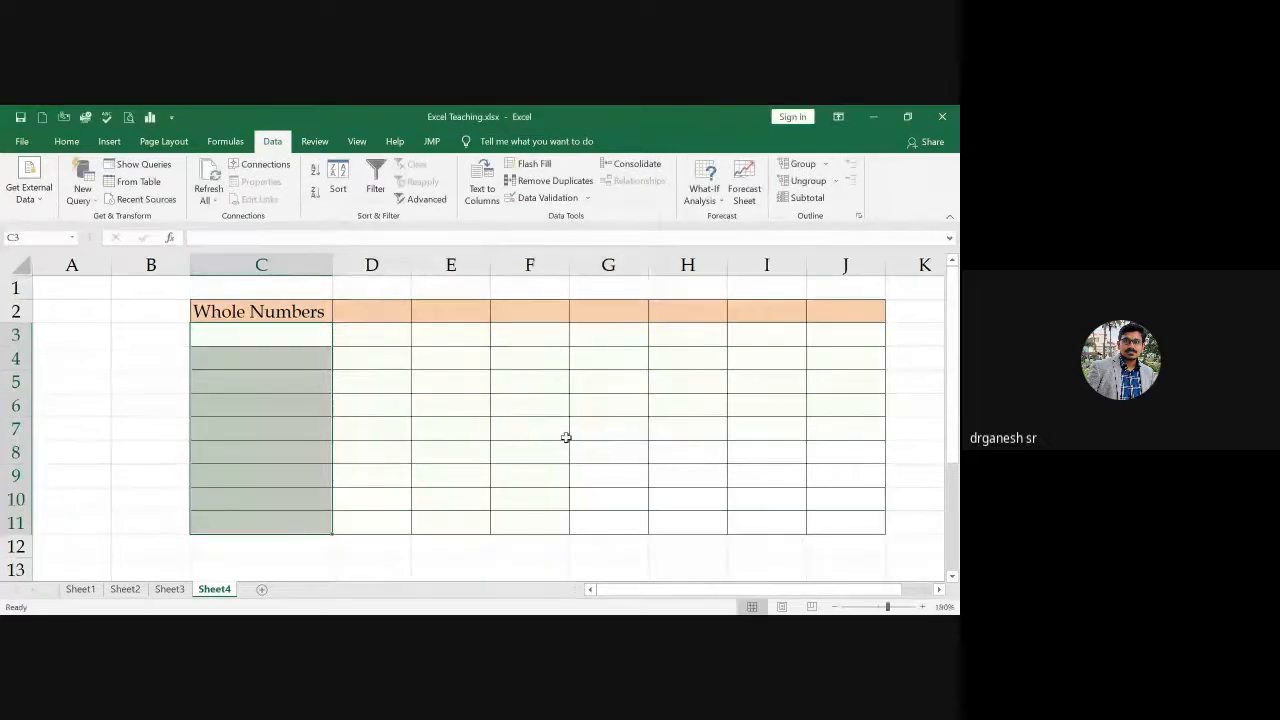
Step: Fill cells C3:C11 with the values 12, 13, 14, 15, 13, 32, 65, 76 and 89
left_click(302, 343)
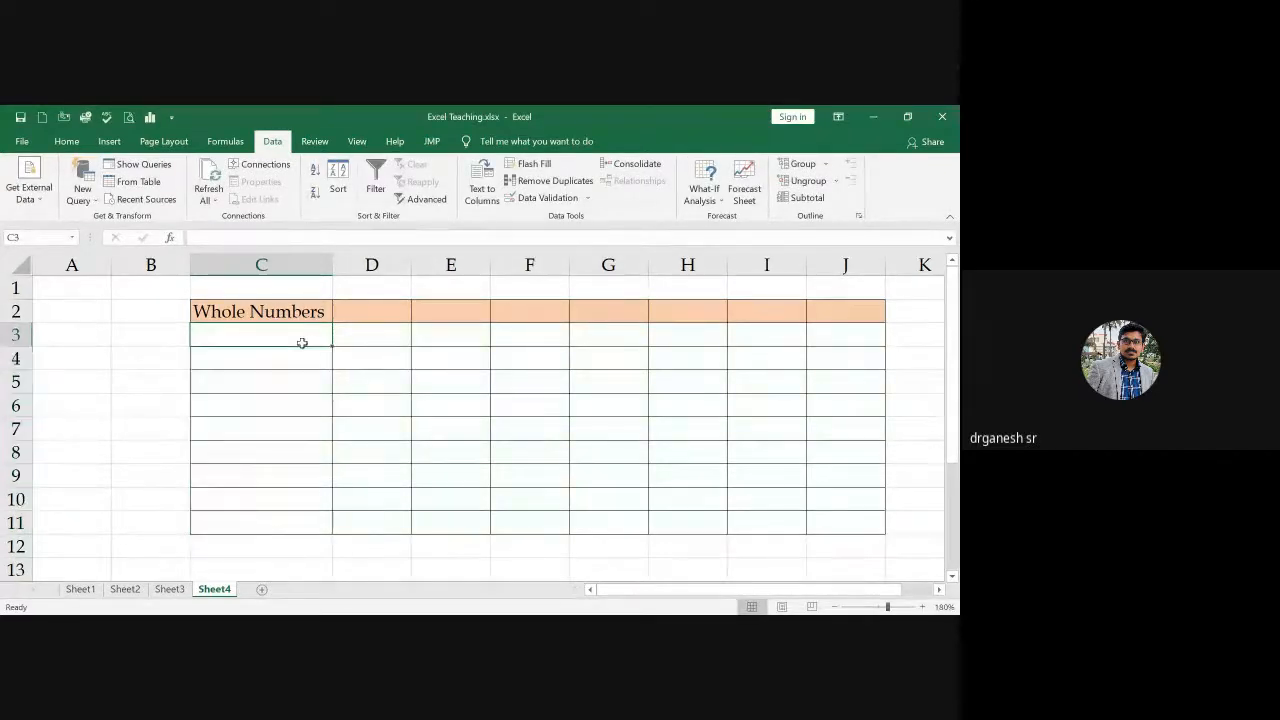
type("12")
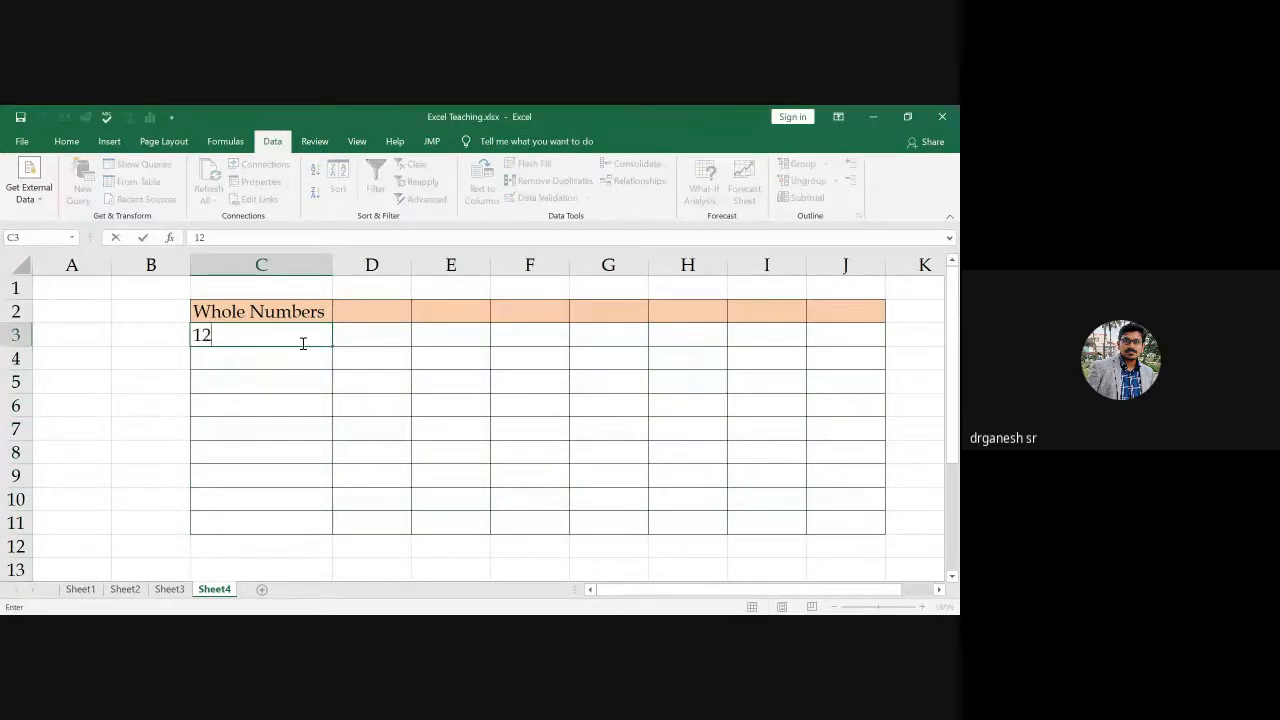
key("Return")
type("13")
key("Return")
type("14")
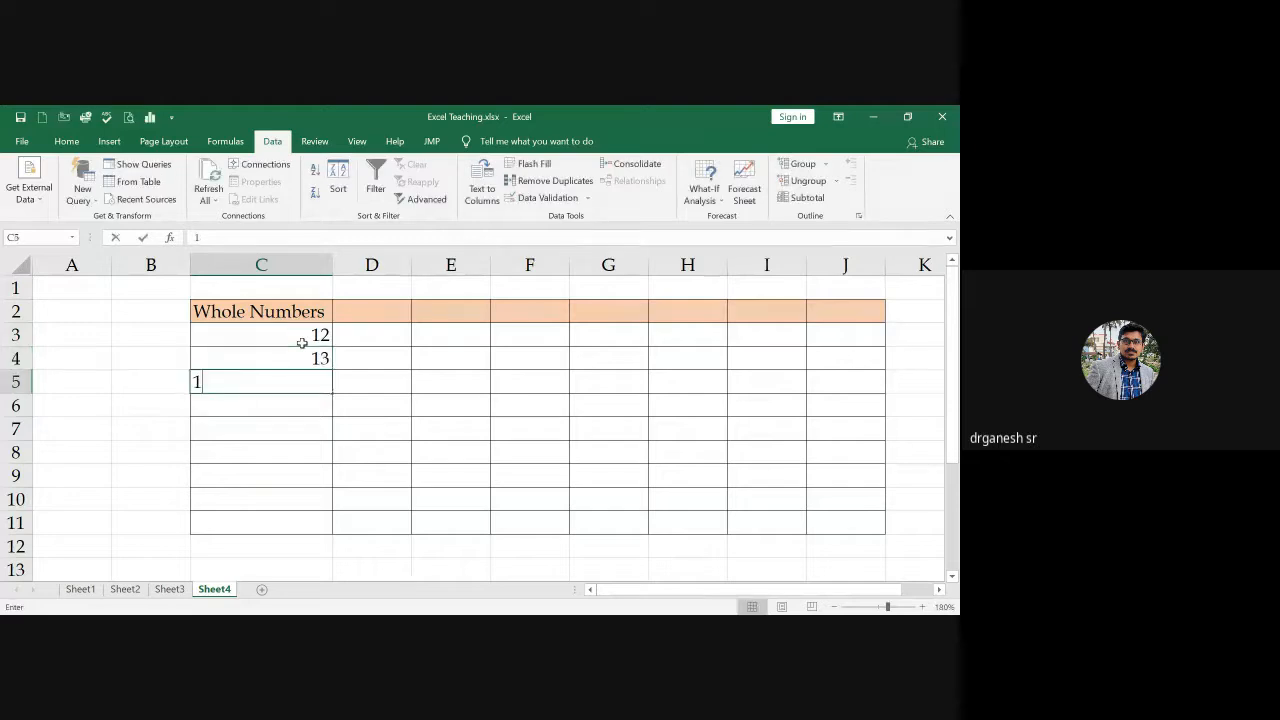
key("Return")
type("15")
key("Return")
type("13")
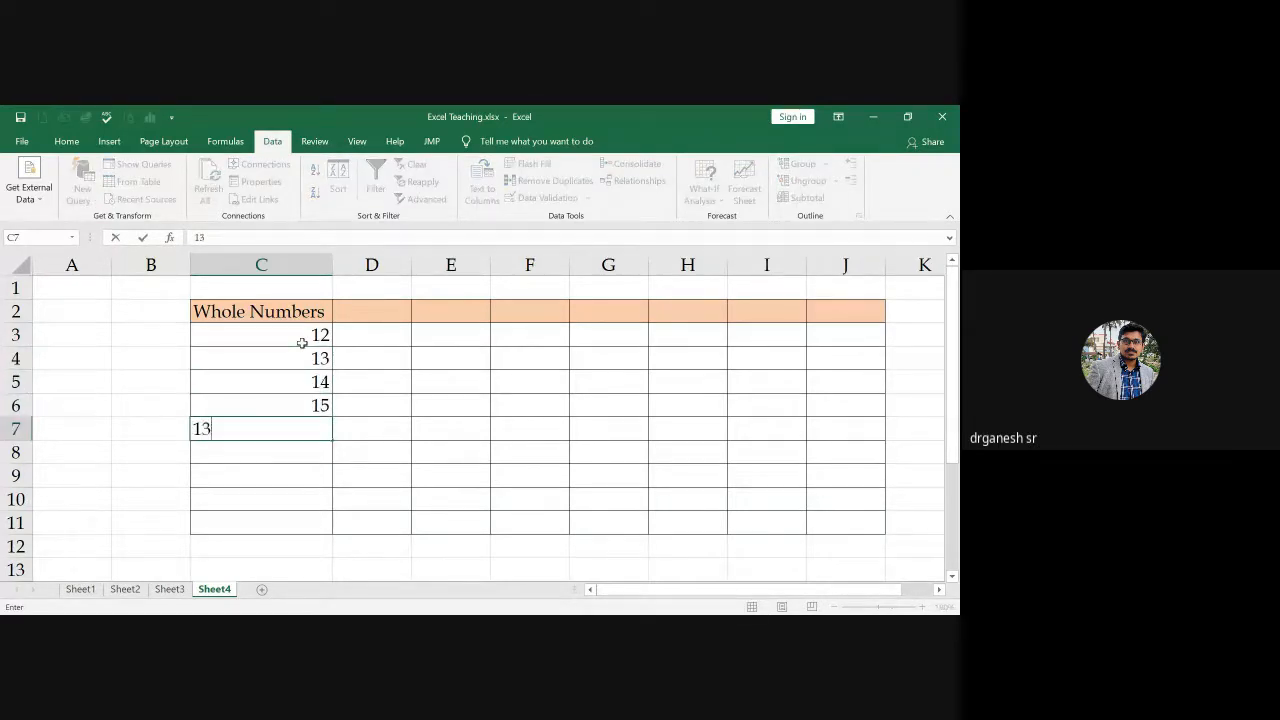
key("Return")
type("32")
key("Return")
type("65")
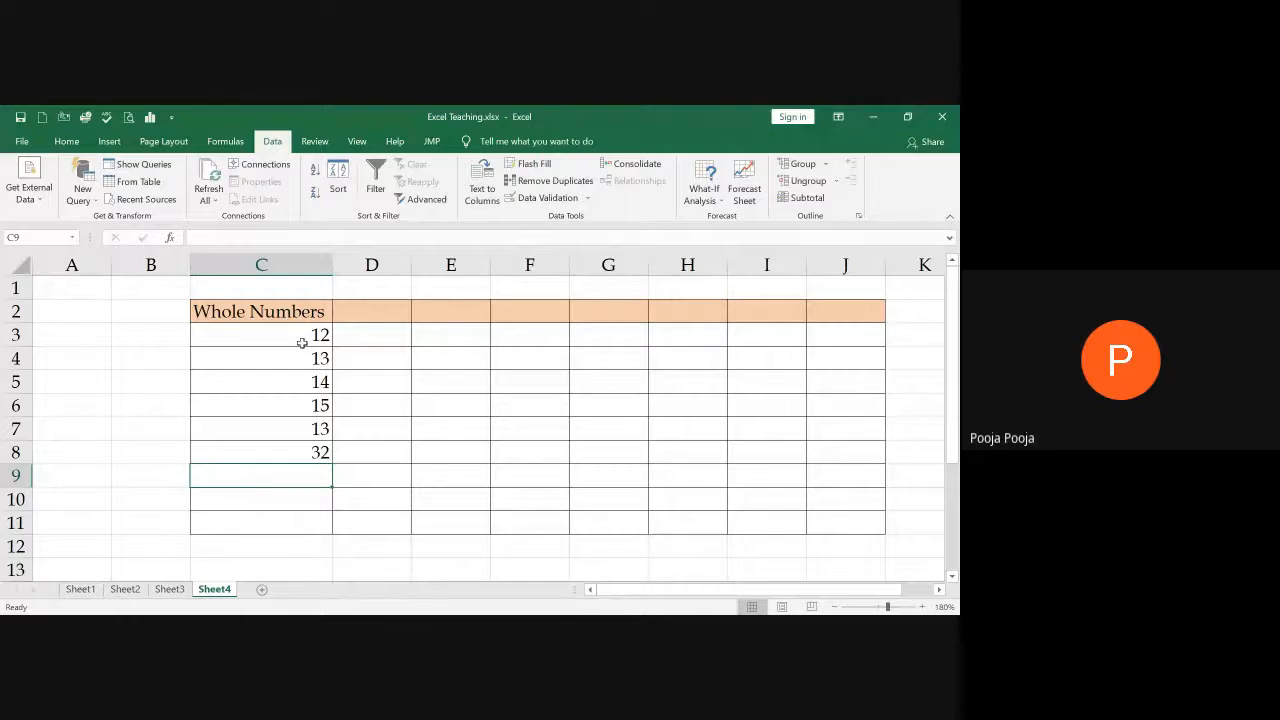
key("Return")
type("76")
key("Return")
type("89")
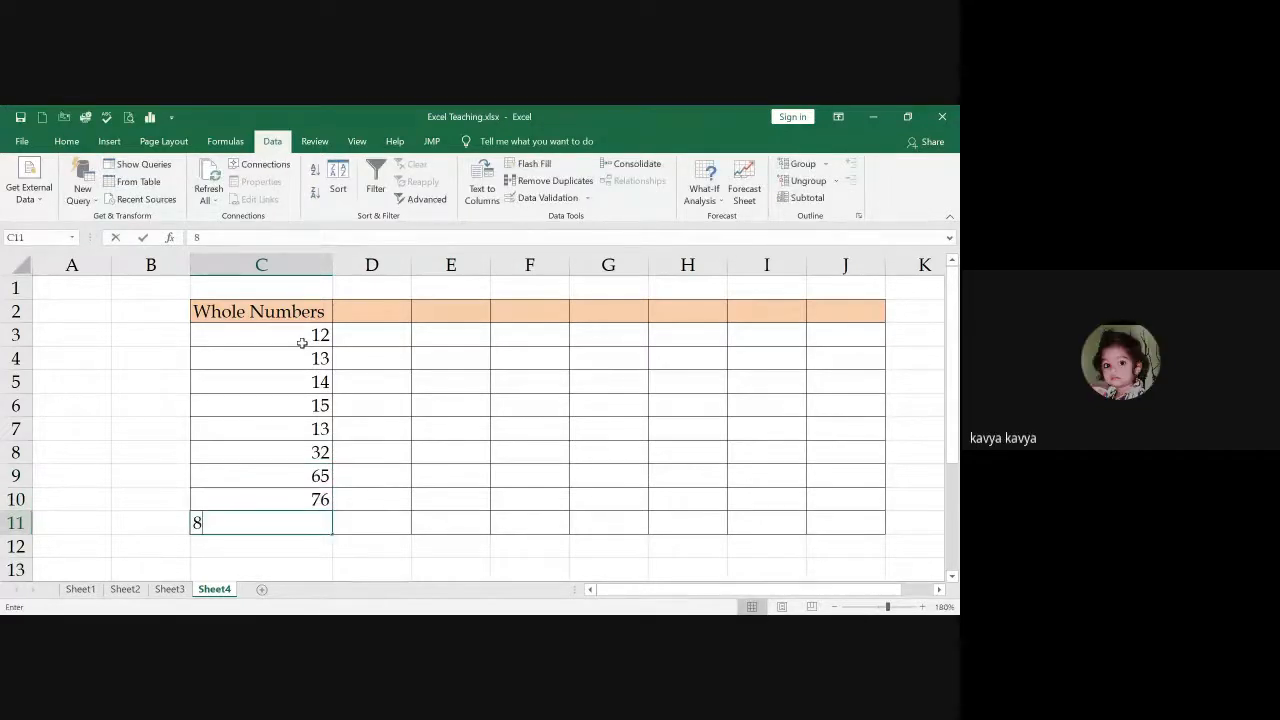
key("Return")
Step: Select the filled range C3:C11 to review the values entered under the validation rule
key("Down")
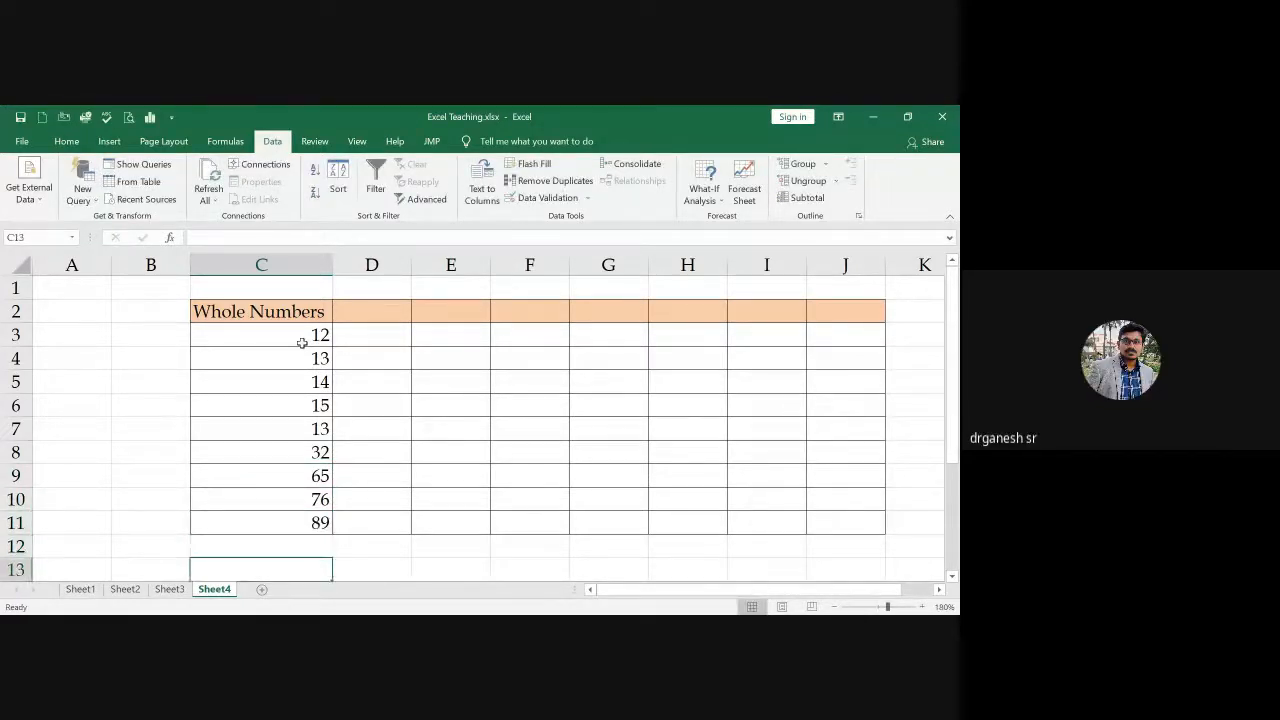
key("Up")
key("Up")
key("Up")
key("Up")
key("Up")
key("Up")
key("Up")
key("Up")
key("Up")
key("Up")
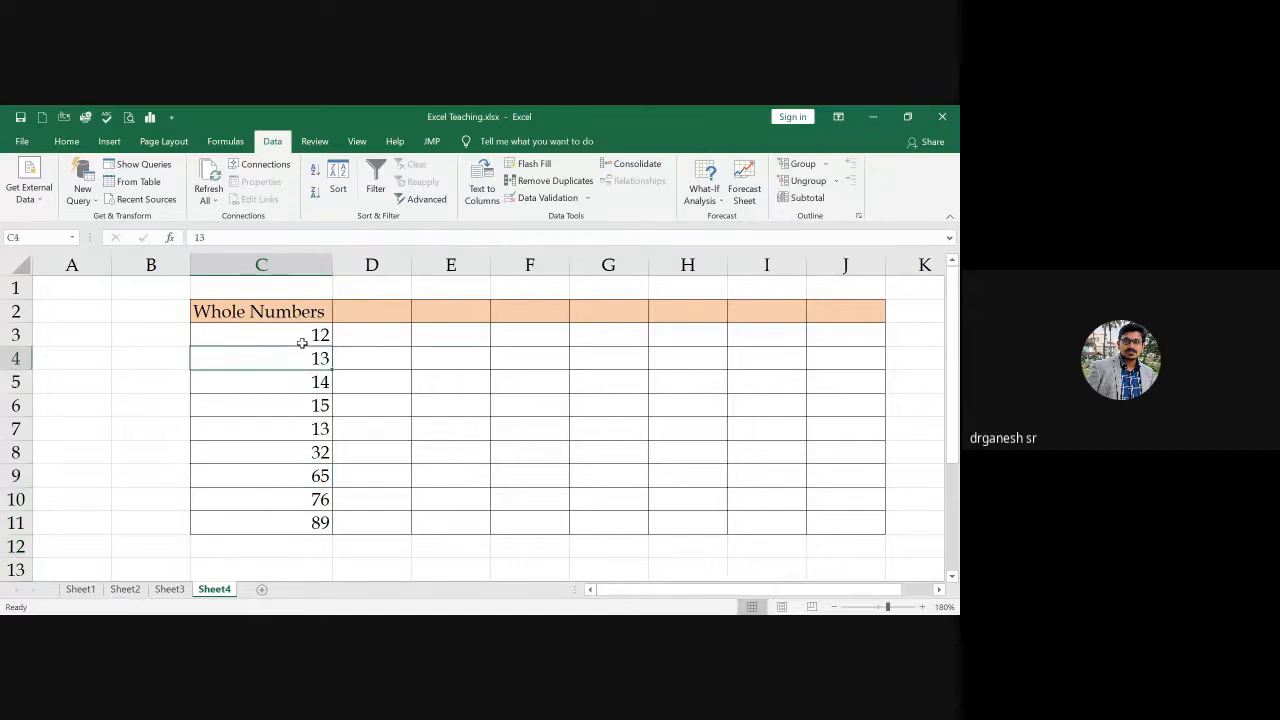
key("shift+Down")
key("shift+Down")
key("shift+Down")
key("shift+Down")
key("shift+Down")
key("shift+Down")
key("shift+Down")
key("shift+Down")
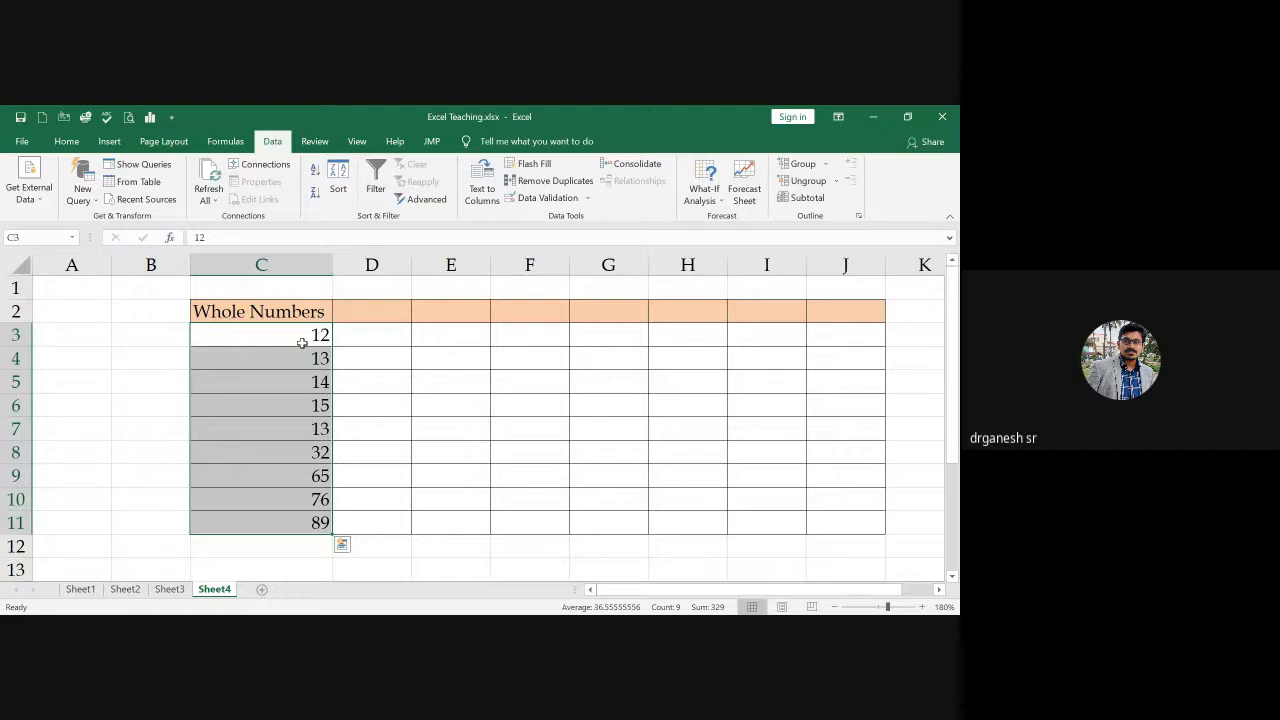
Step: Test the validation rule by trying to enter 131 in cell C7, retry once, and cancel the entry
left_click(321, 428)
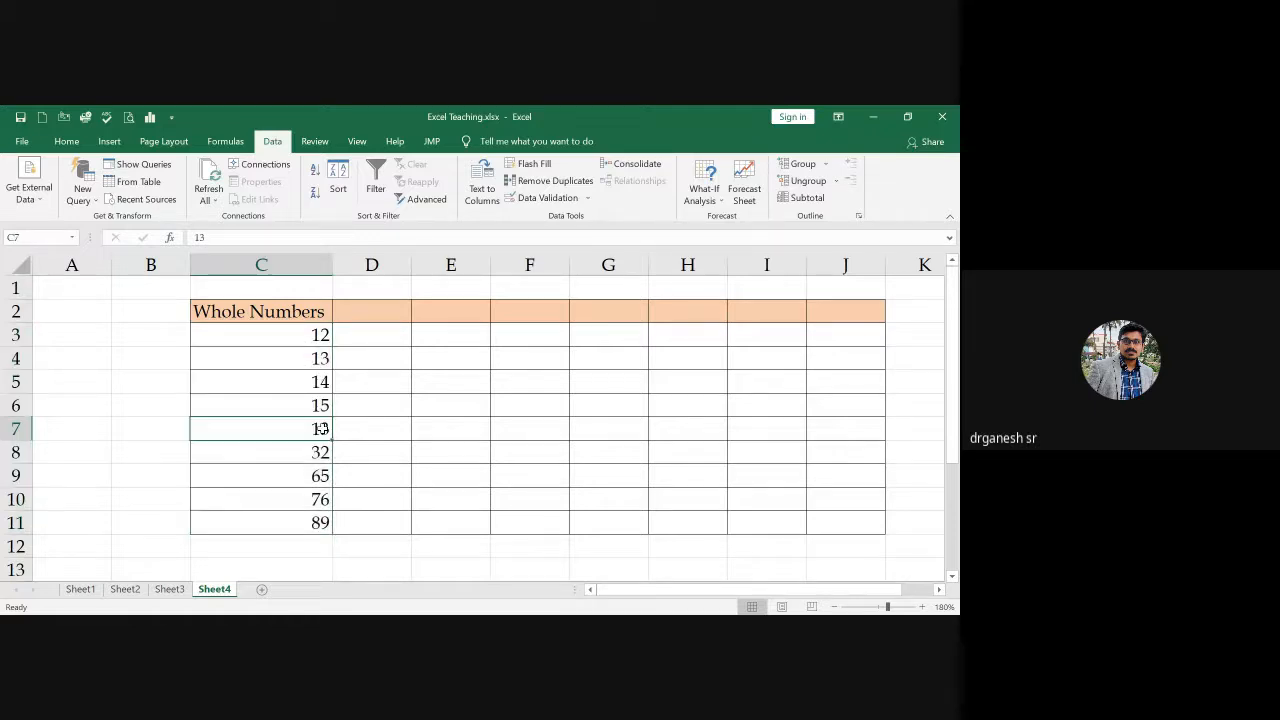
type("131")
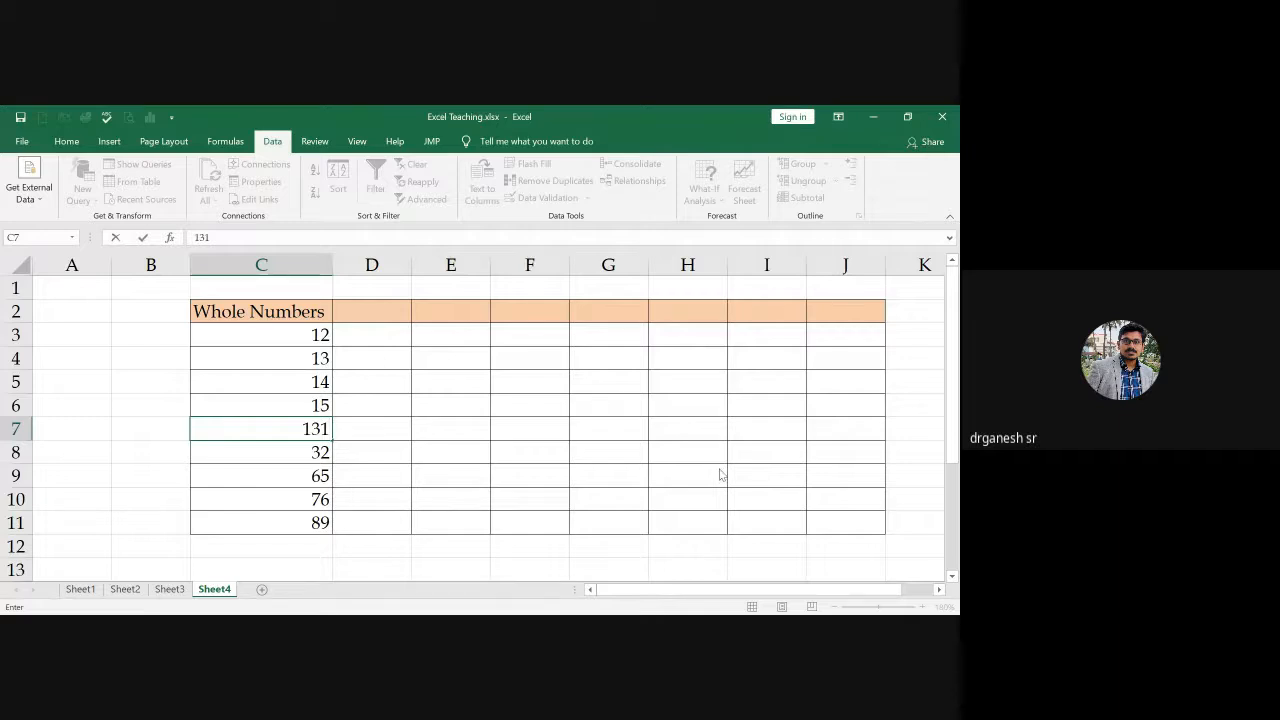
key("ctrl+Return")
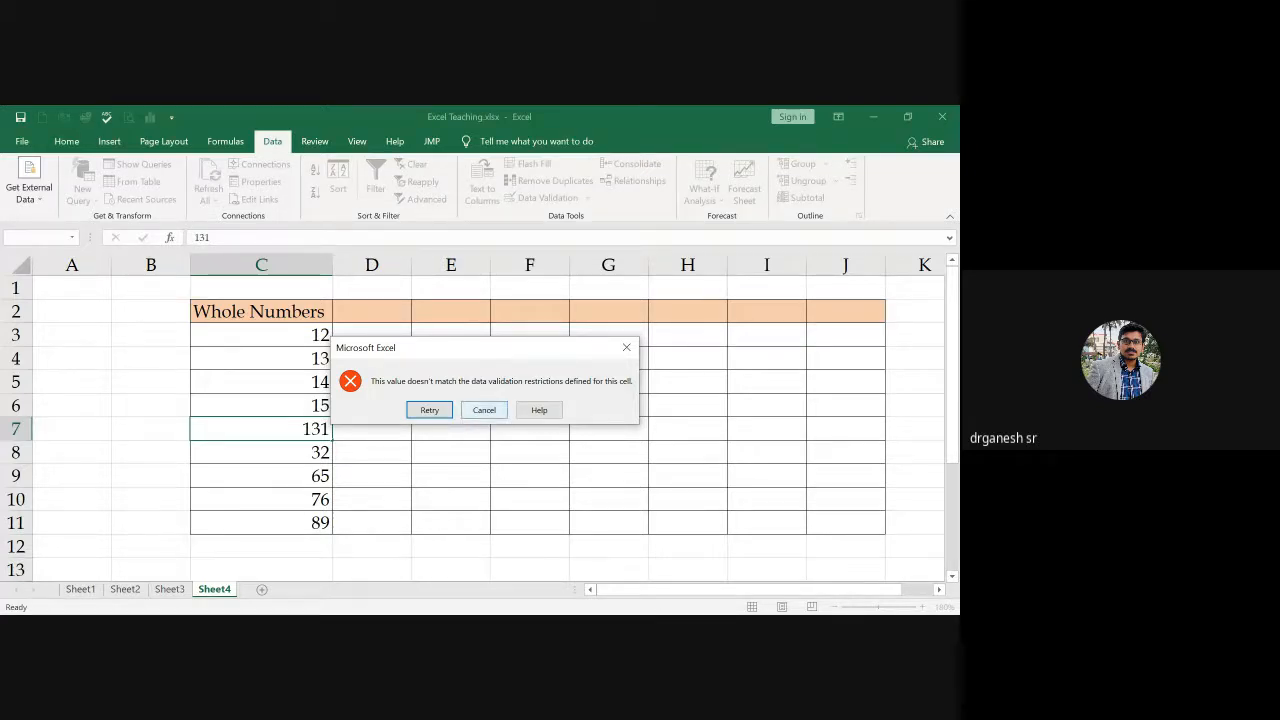
left_click(438, 406)
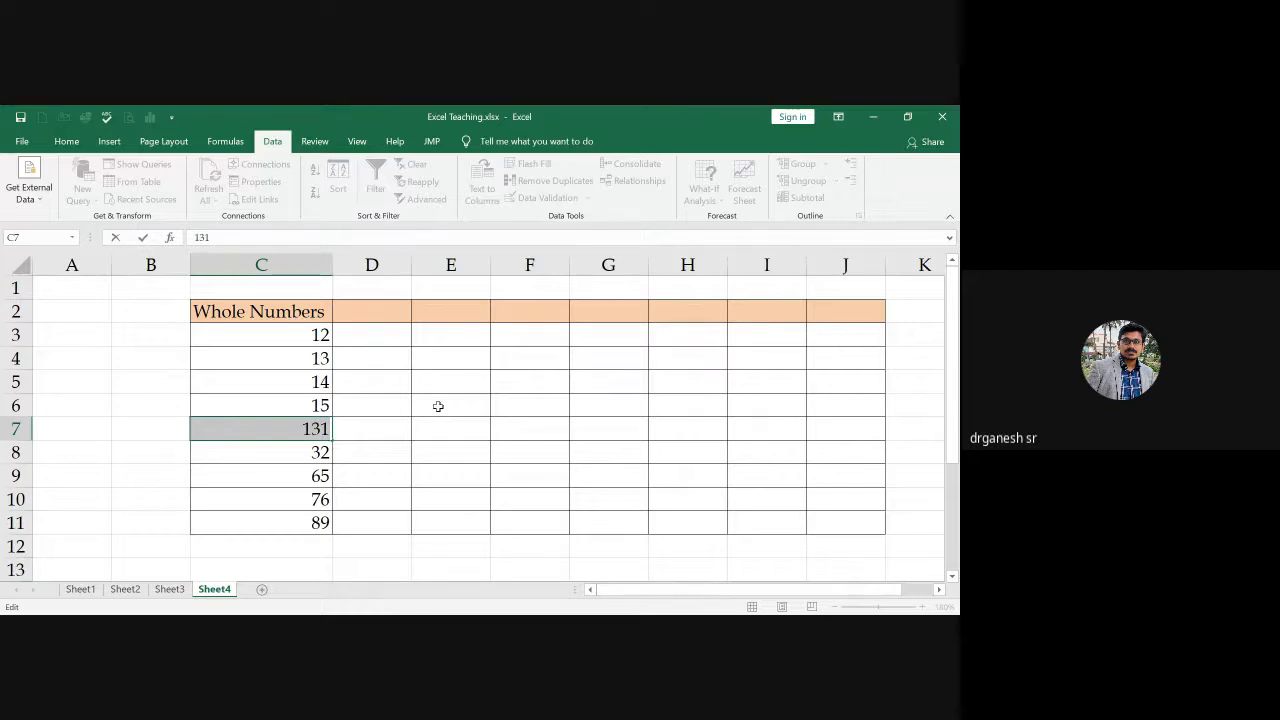
key("Return")
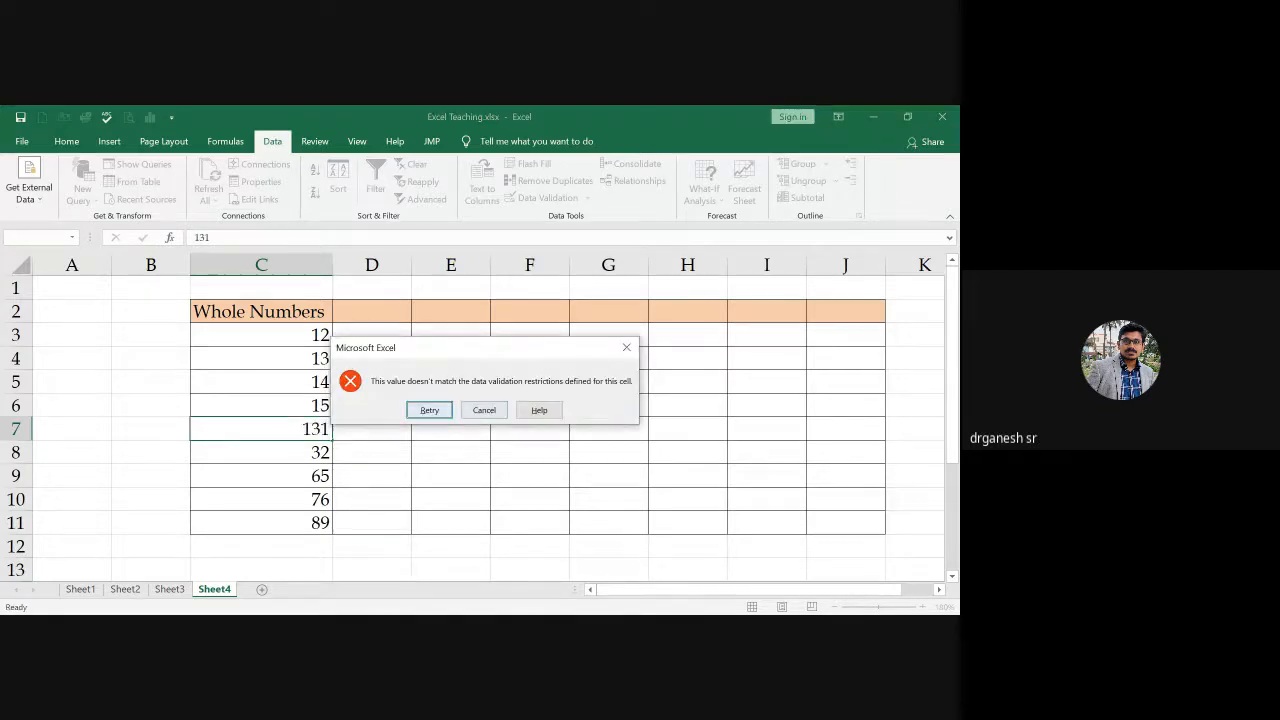
left_click(490, 409)
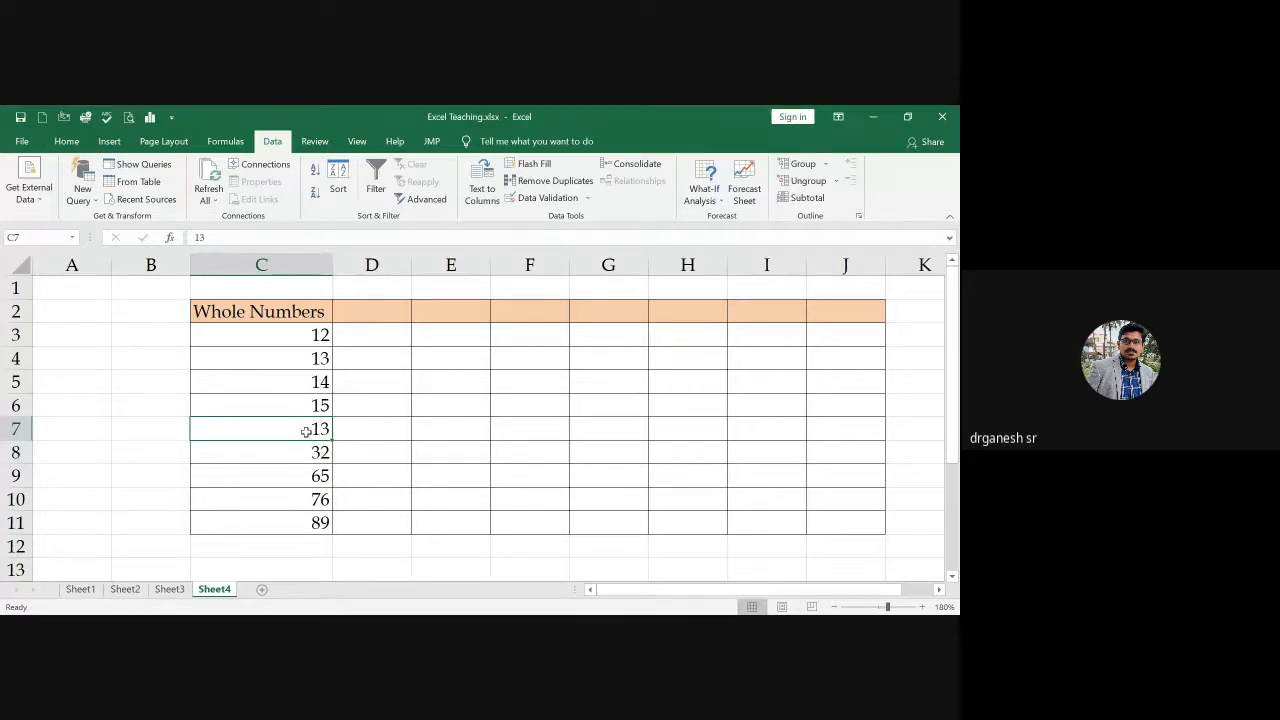
Step: Enter 99 in cell C7 as a test value for the validation rule
type("00")
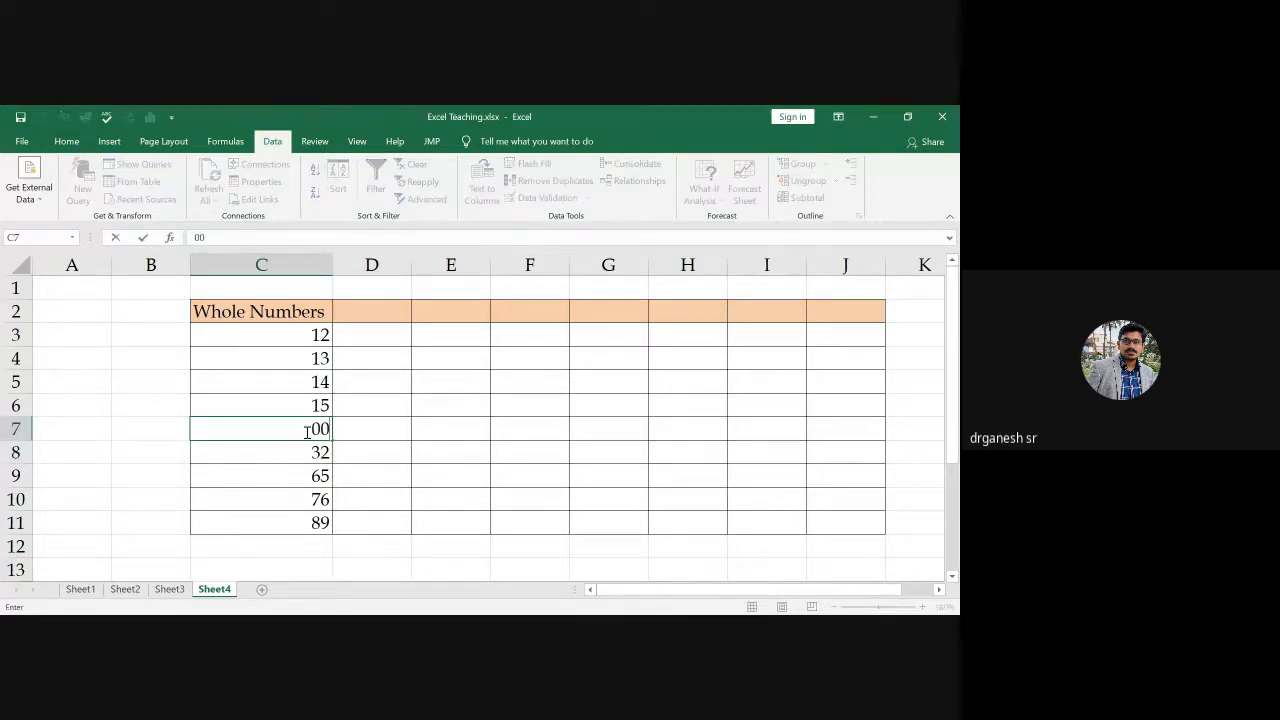
key("BackSpace")
key("BackSpace")
type("99")
key("Return")
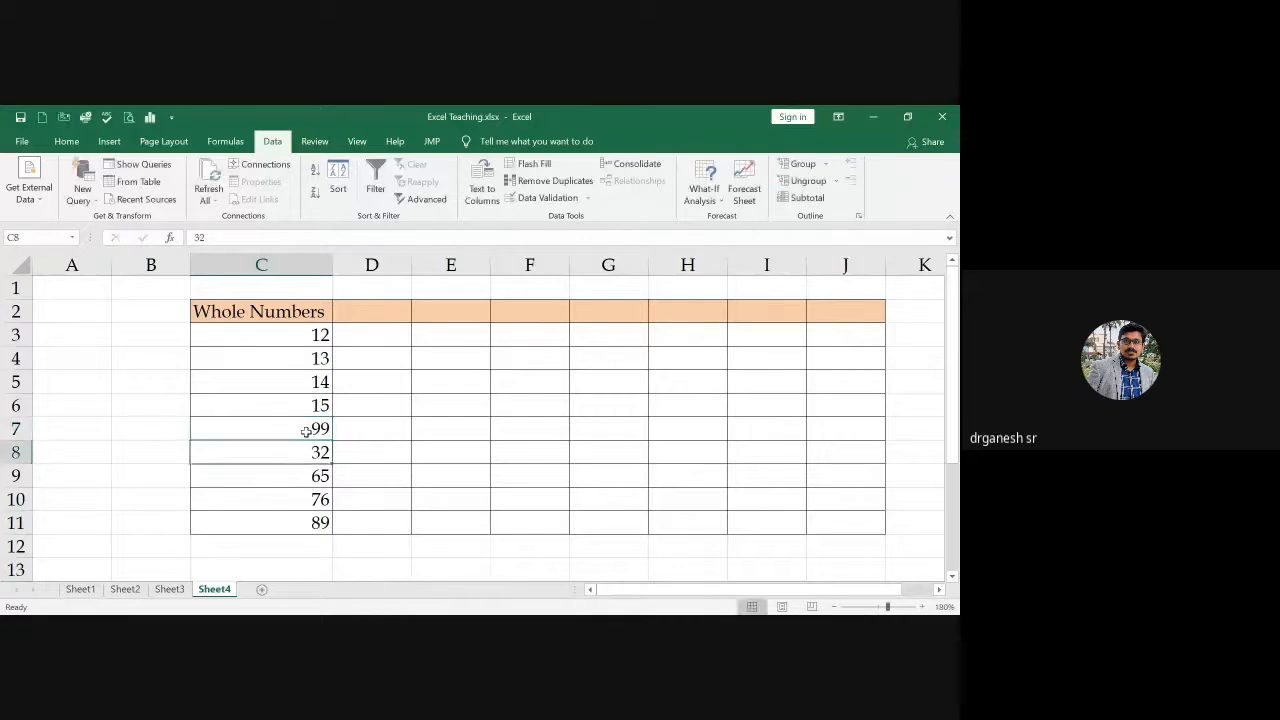
Step: Set cell C7 to 100 to test the limit of the validation rule
left_click(306, 430)
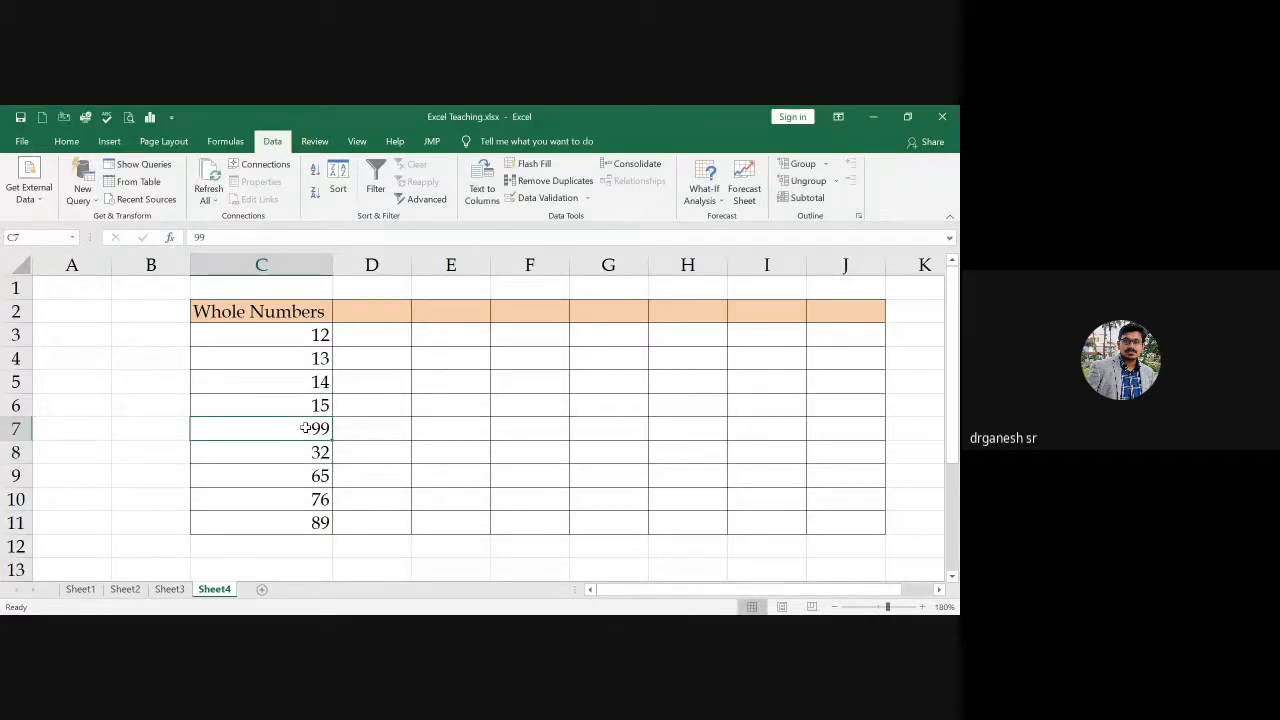
type("100")
key("Return")
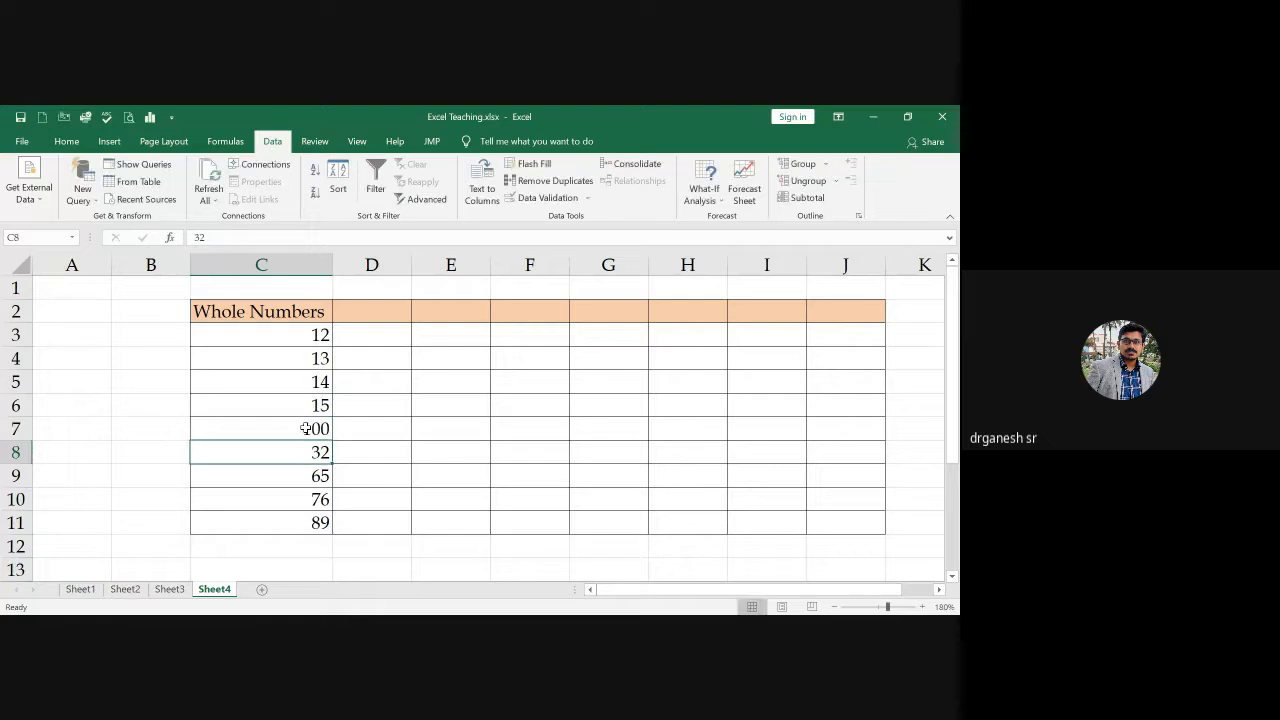
Step: Try to enter 101 in cell C7 to test the upper limit of the rule, and cancel the entry
left_click(306, 428)
type("101")
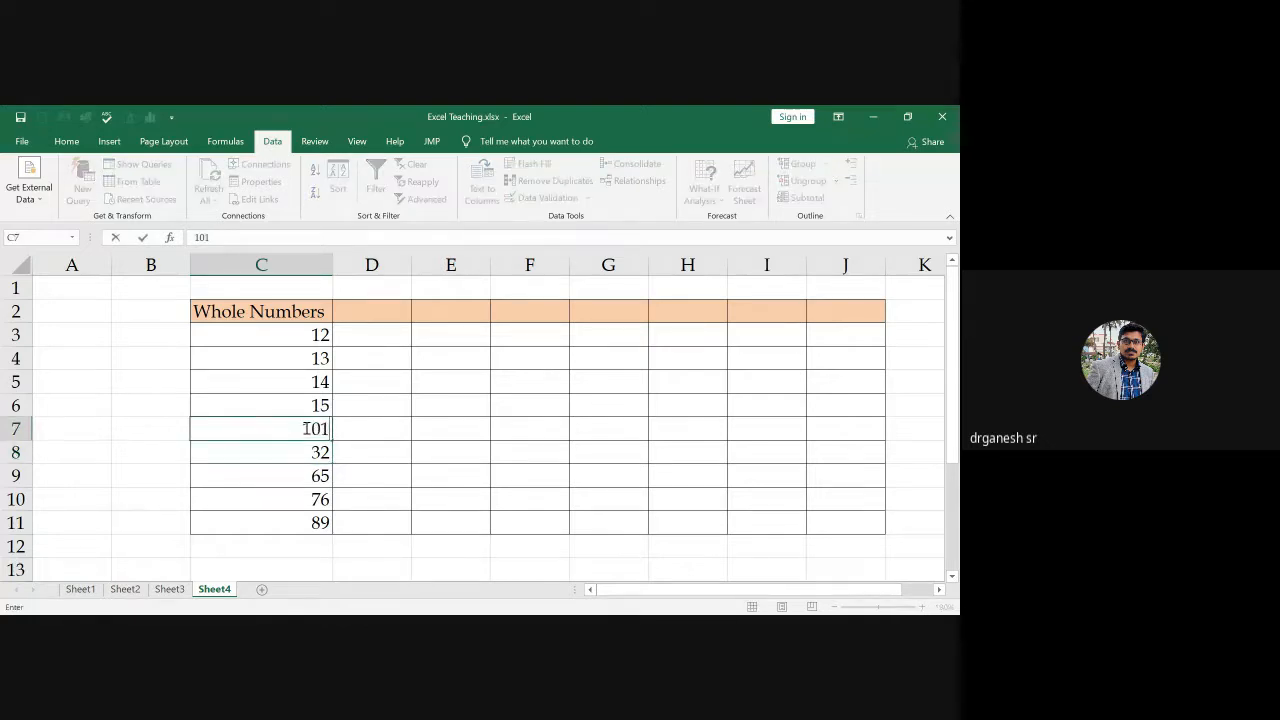
key("Return")
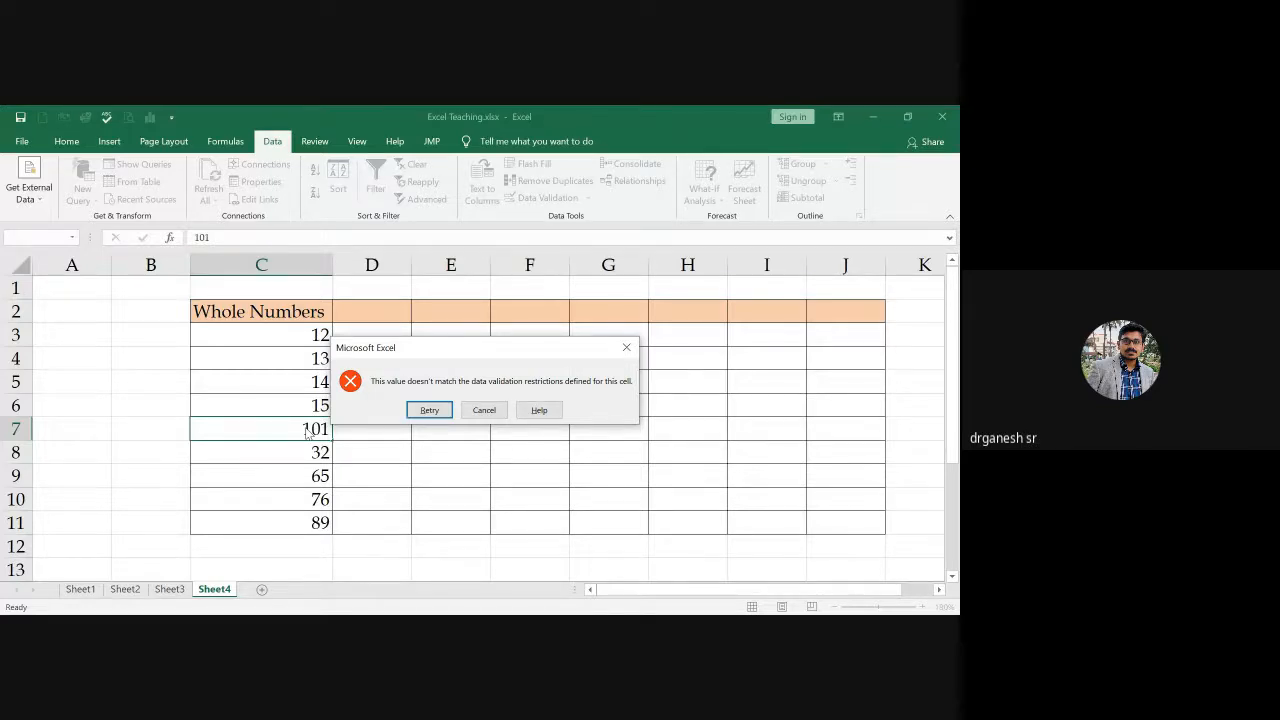
left_click(484, 410)
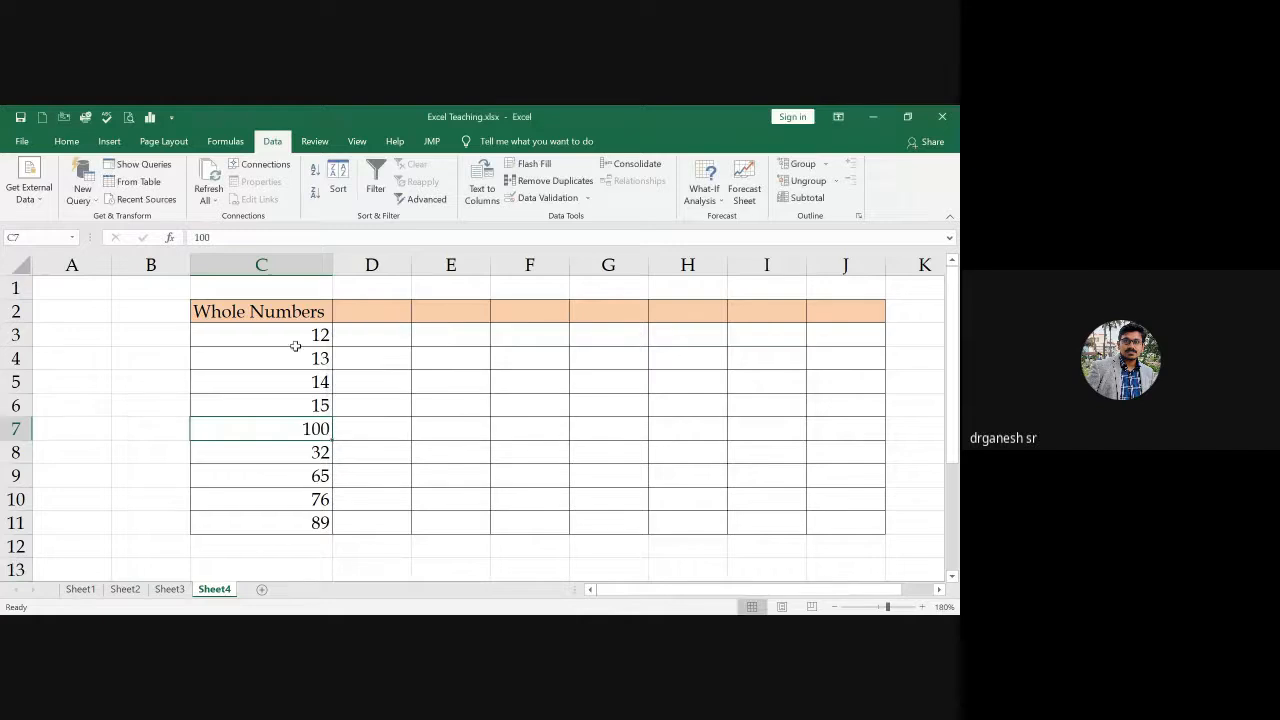
Step: Edit the data validation rule applied to the range C3:C11
left_click(295, 335)
left_click_drag(295, 335, 290, 524)
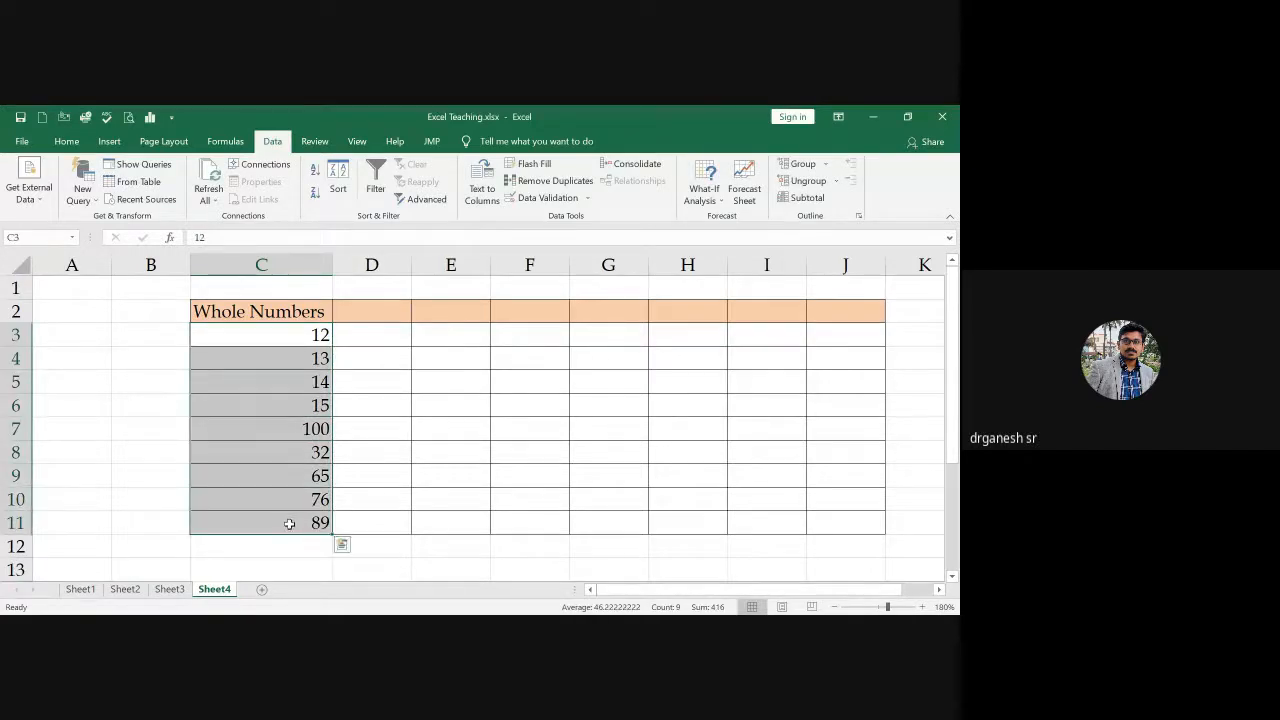
left_click(541, 197)
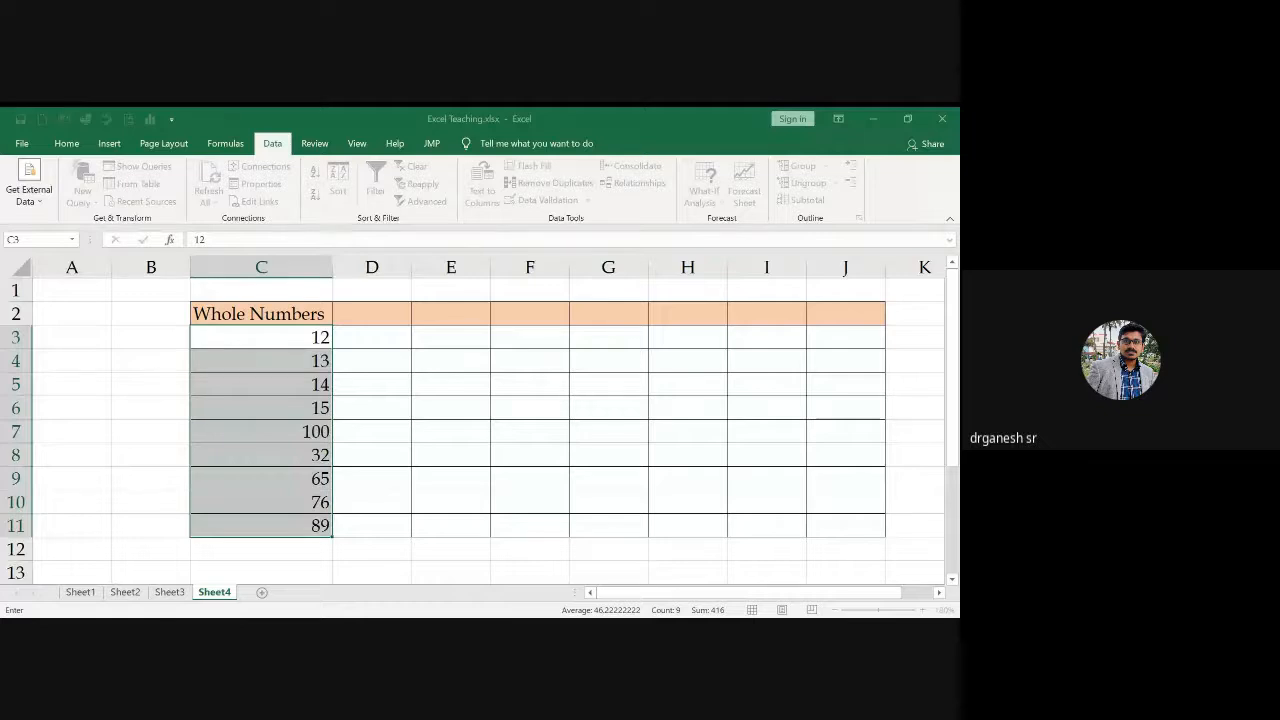
left_click(537, 431)
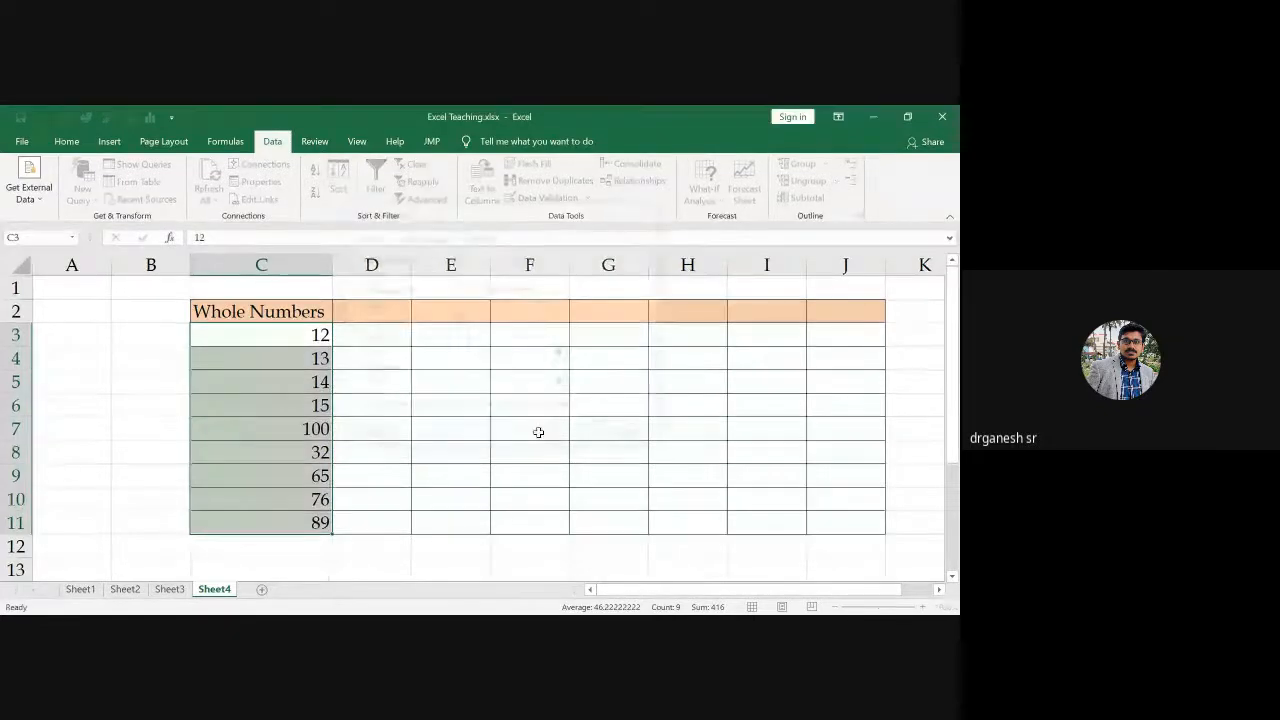
Step: Enter 120, 112, 101 and 121 in cells C7 to C10 to test the edited validation rule
left_click(308, 429)
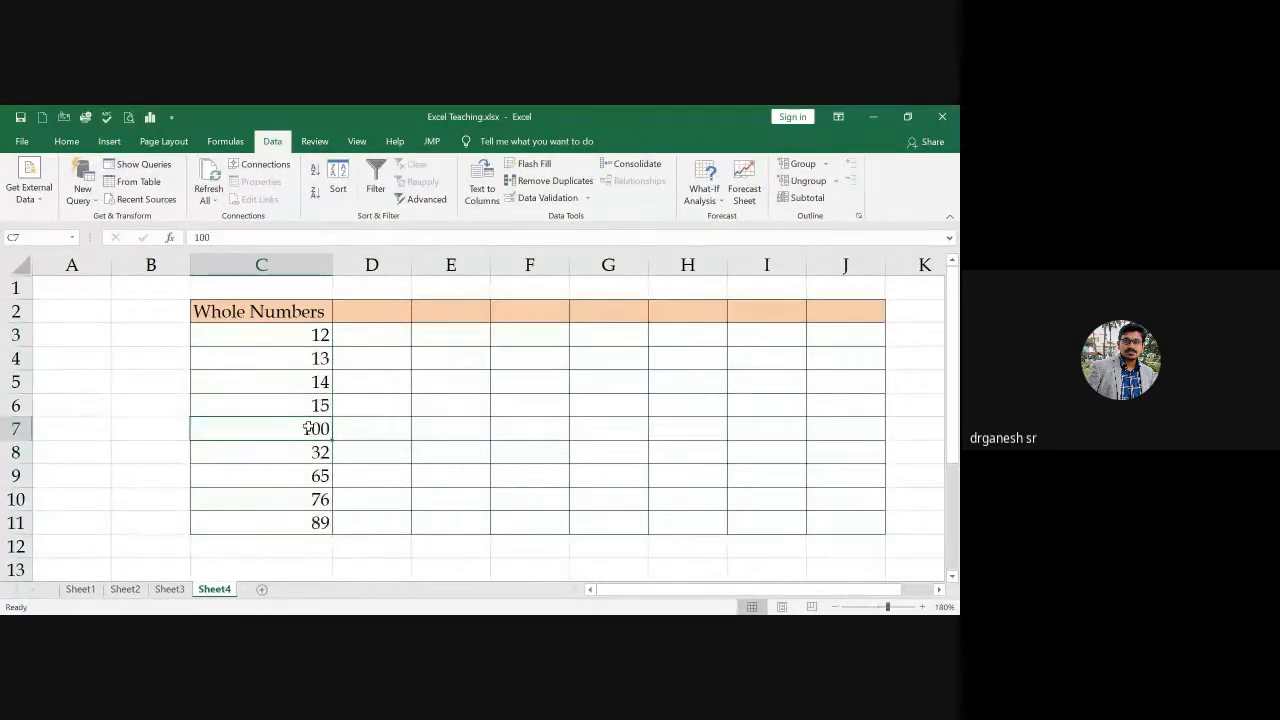
type("120")
key("Return")
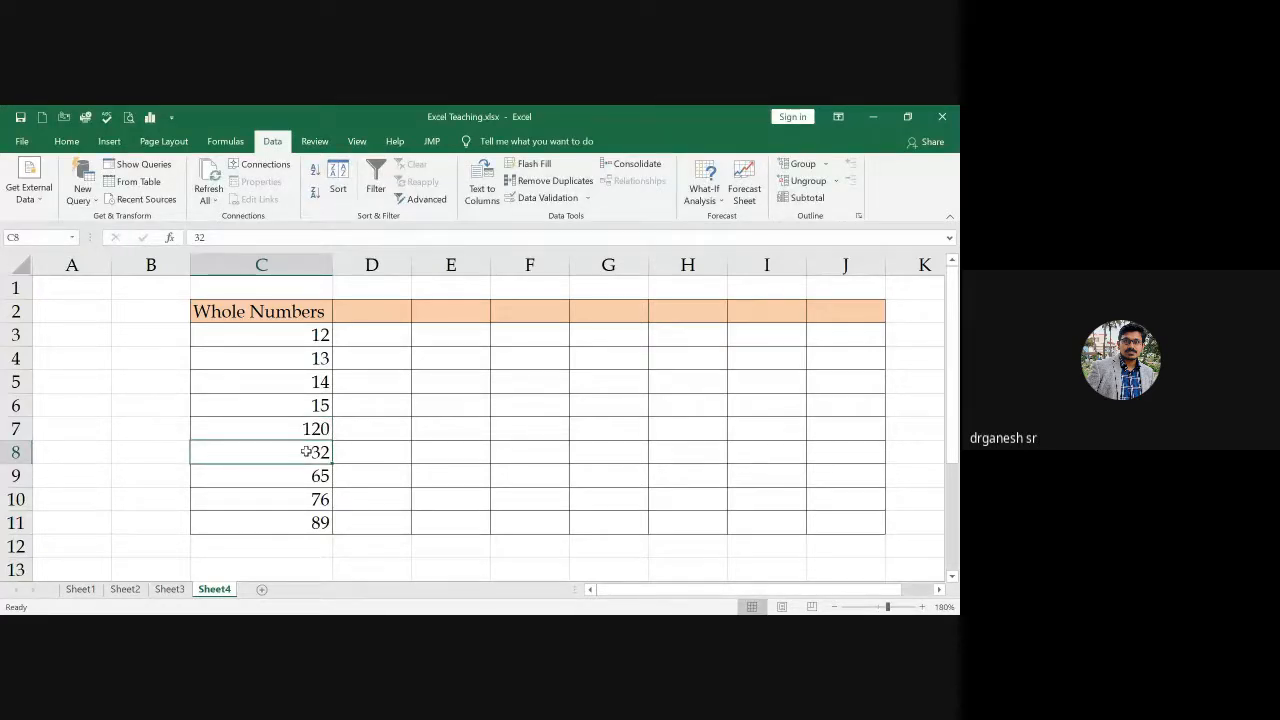
type("112")
key("Return")
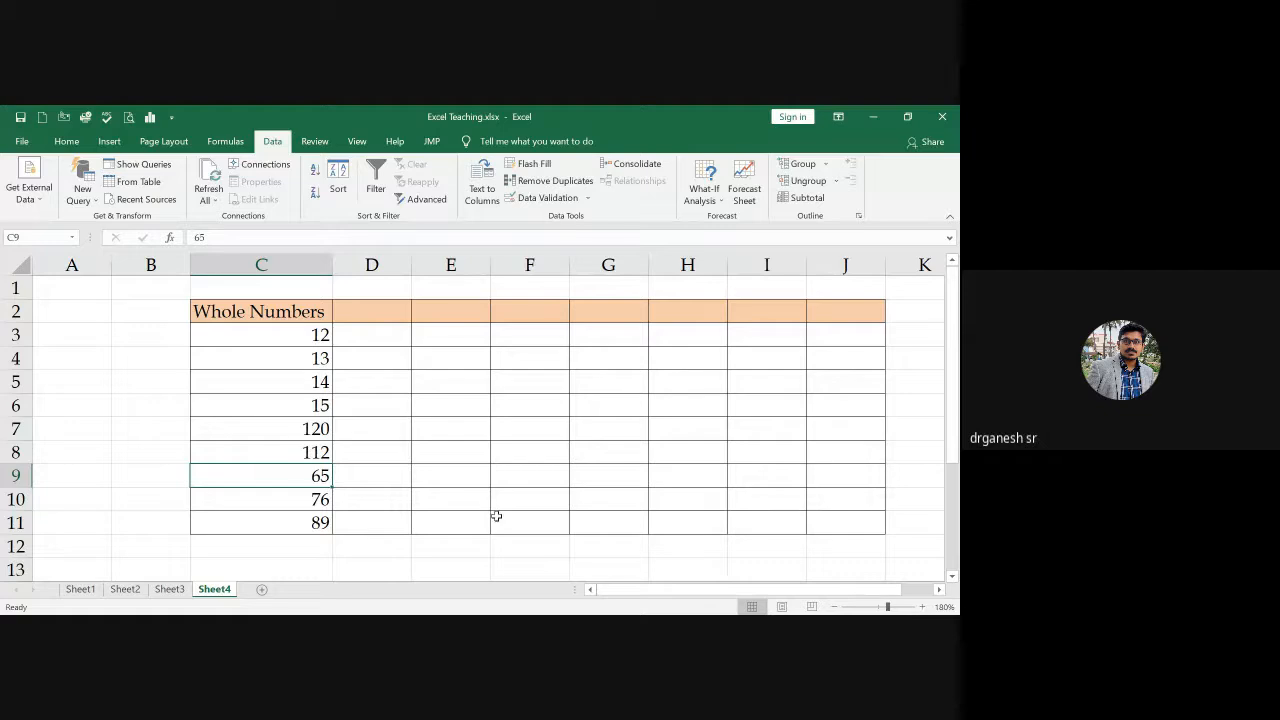
type("101")
key("Return")
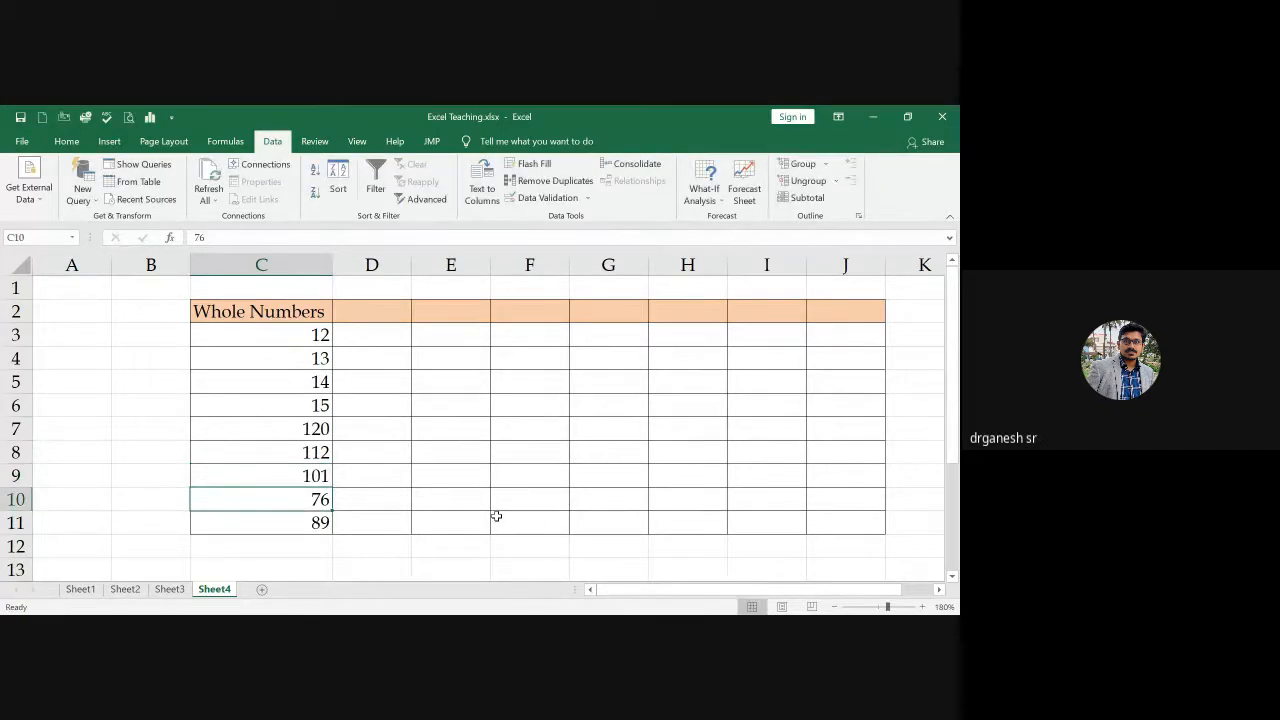
type("121")
key("Return")
Step: Try to enter 122 in cell C11 as a test of the edited rule, and cancel the entry
type("1")
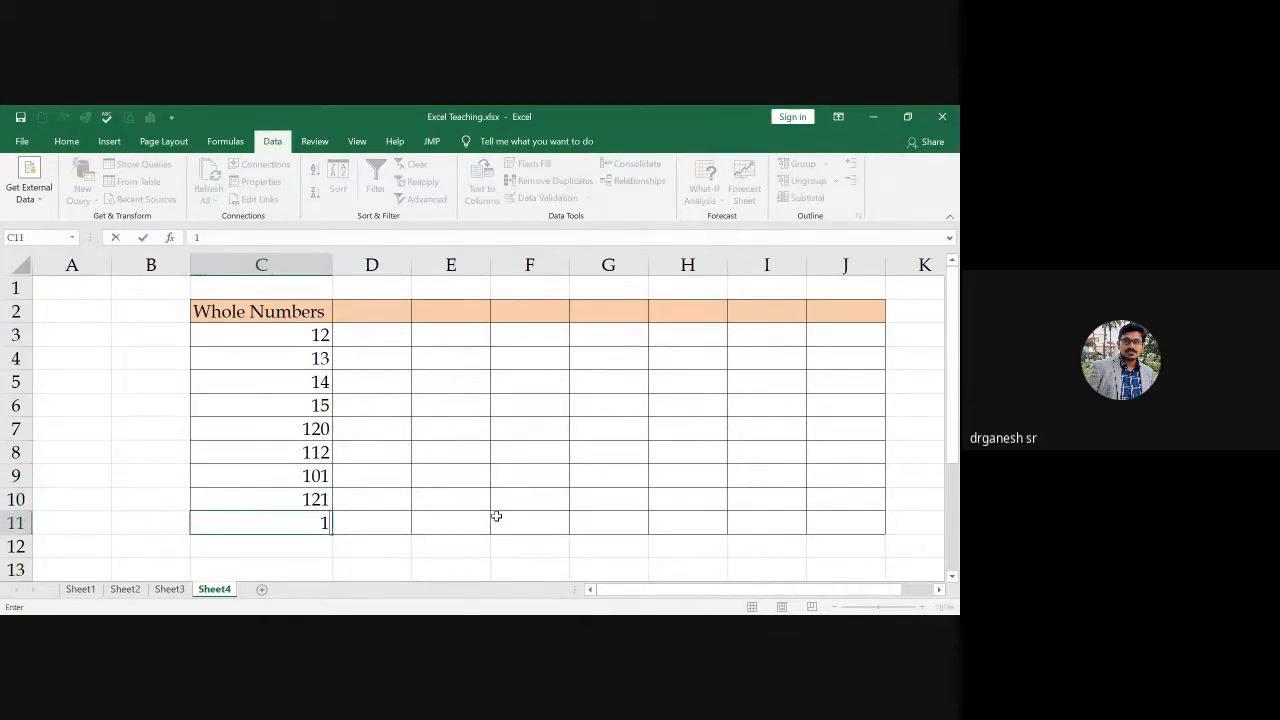
type("22")
key("Return")
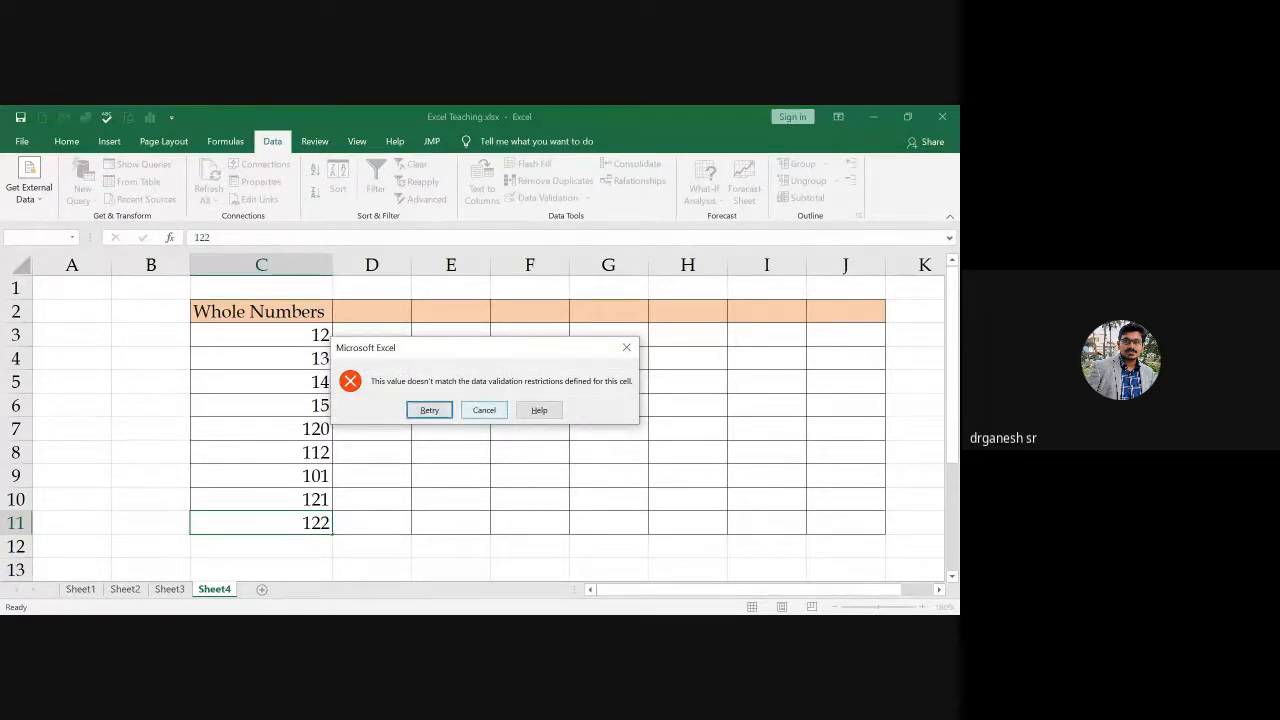
left_click(484, 410)
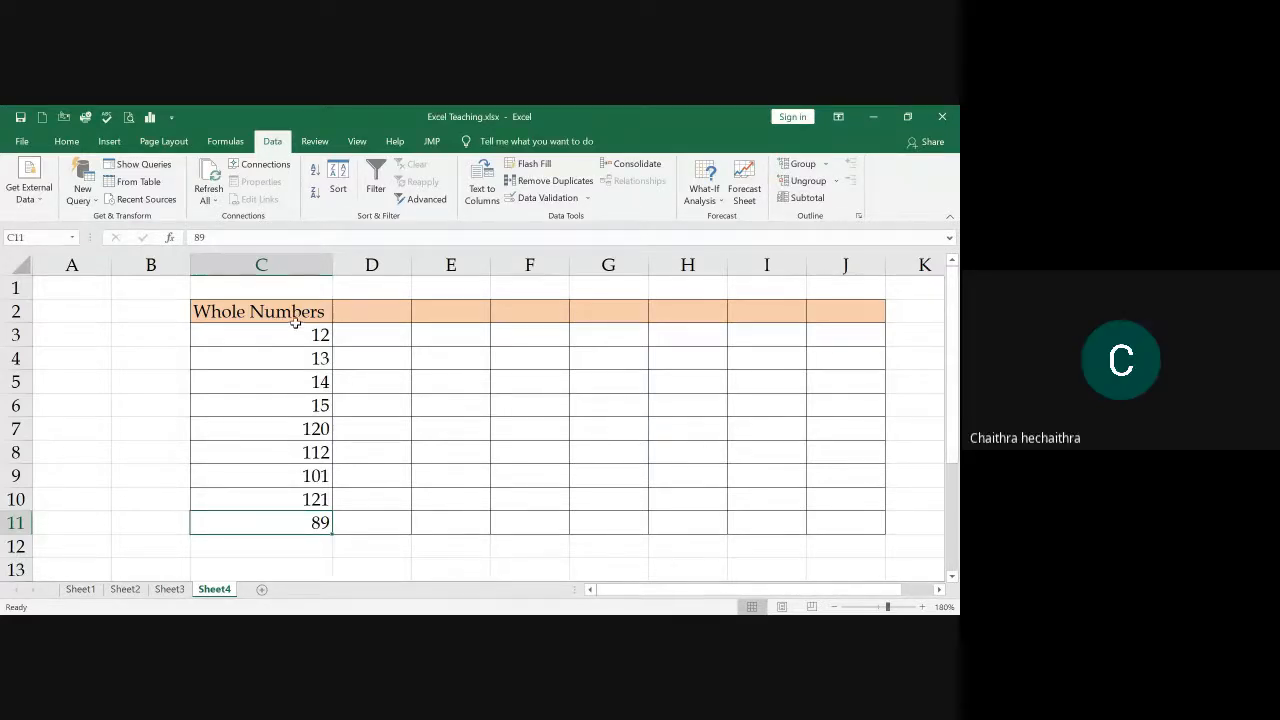
left_click_drag(303, 334, 294, 546)
left_click_drag(294, 521, 294, 521)
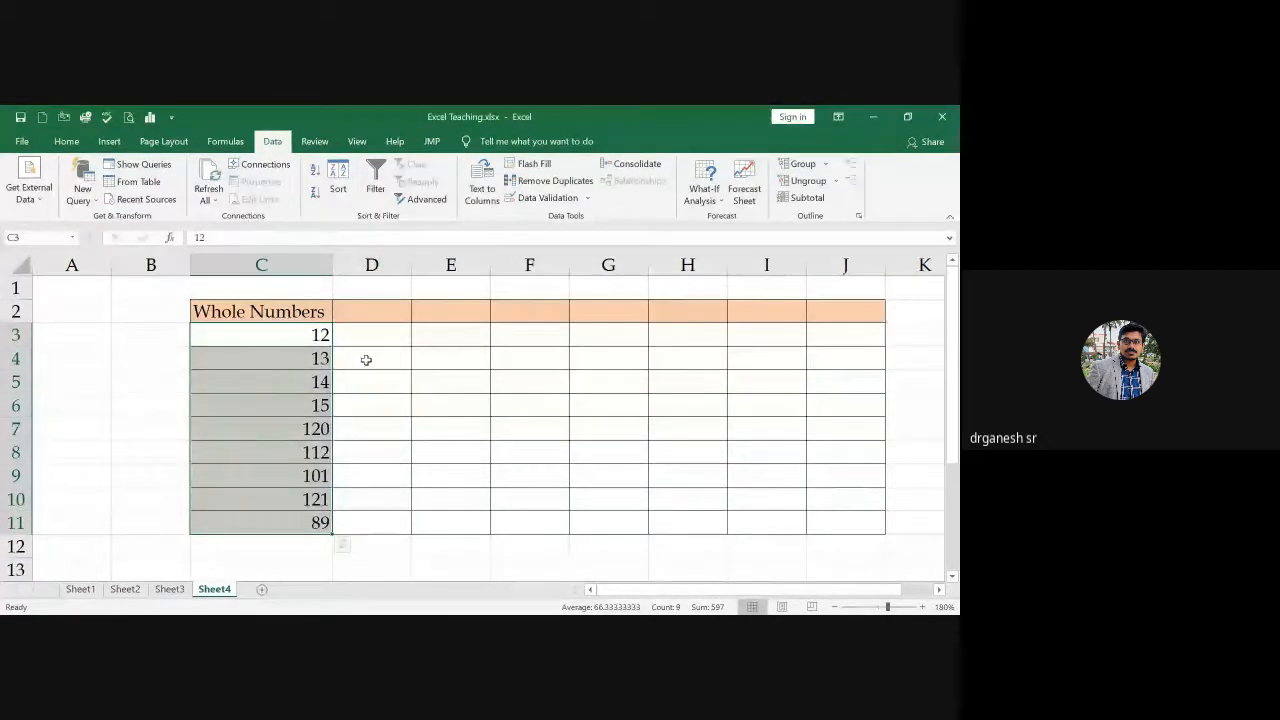
Step: Enter the heading Decimal in cell D2
left_click(352, 312)
type("Decimal")
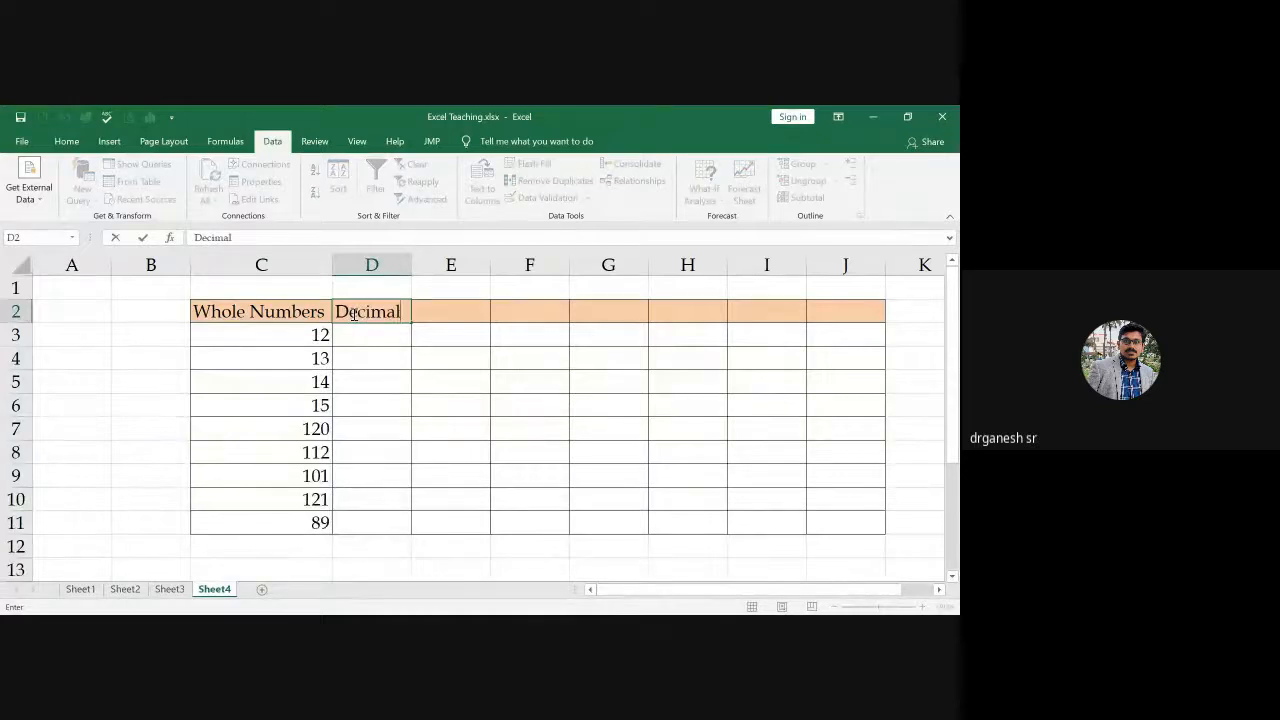
key("Return")
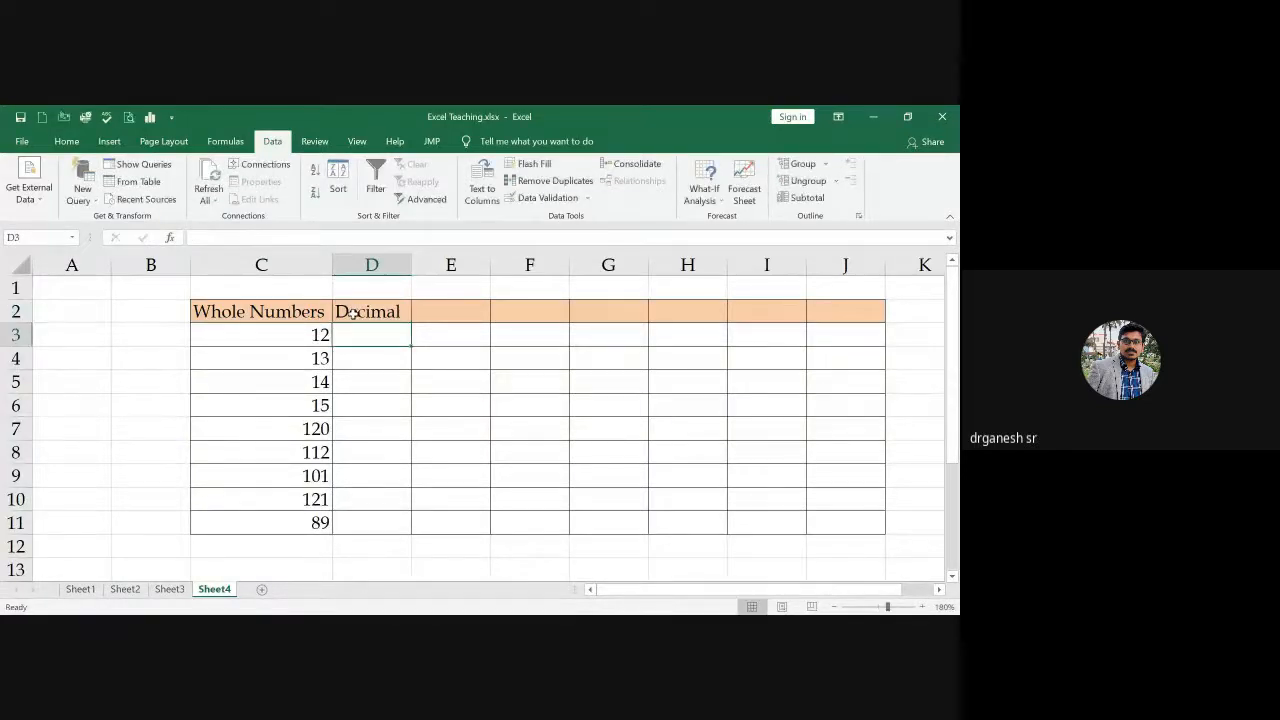
Step: Apply a data validation rule to cells D3:D11 under the Decimal heading
left_click_drag(369, 337, 371, 523)
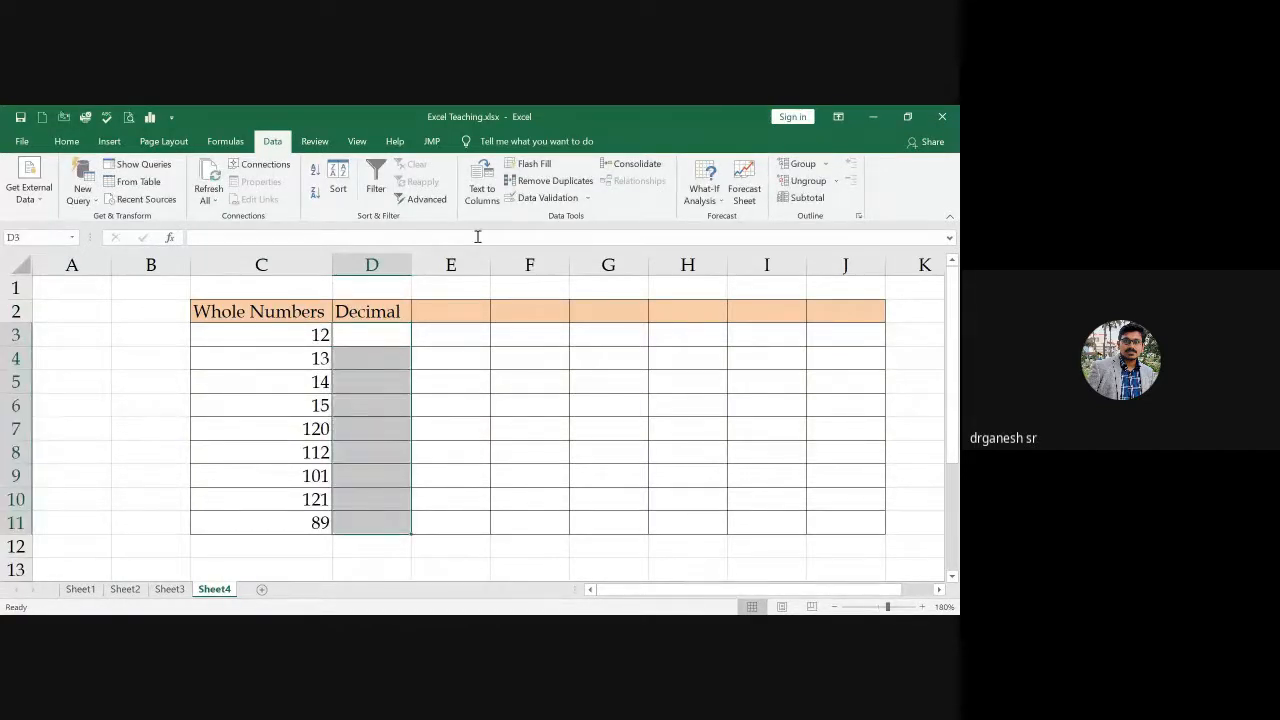
left_click(565, 199)
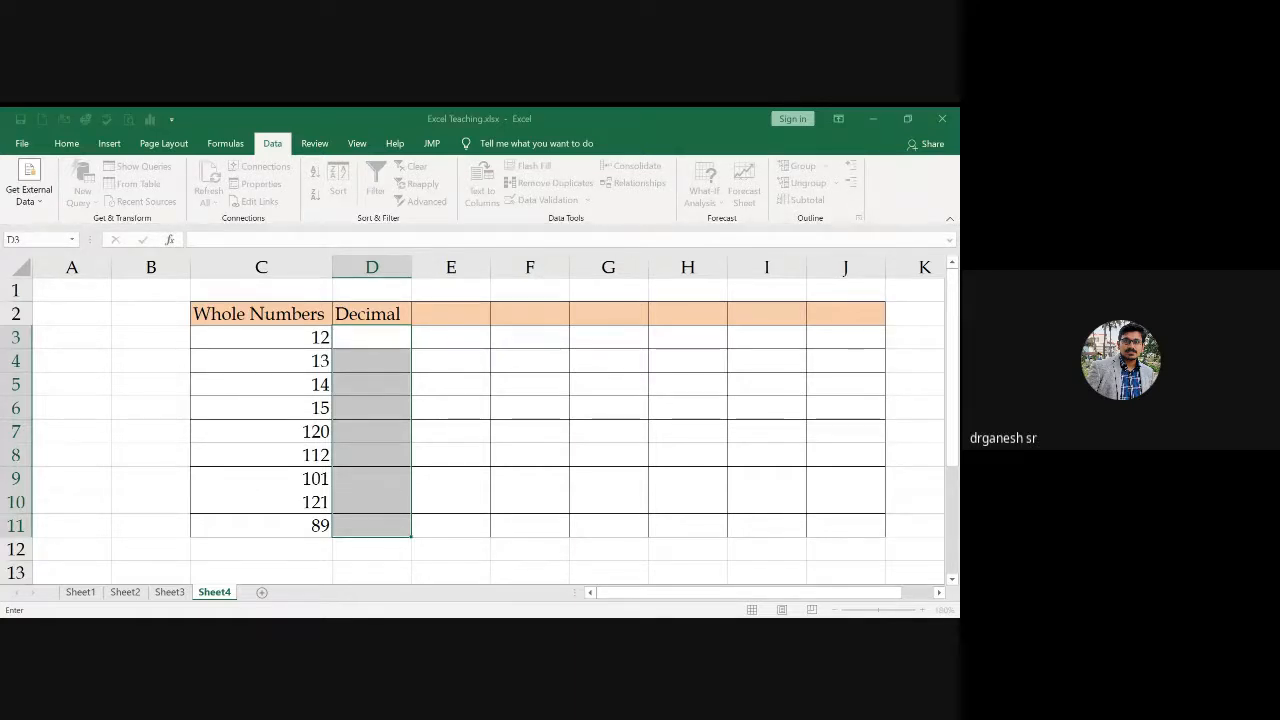
key("Escape")
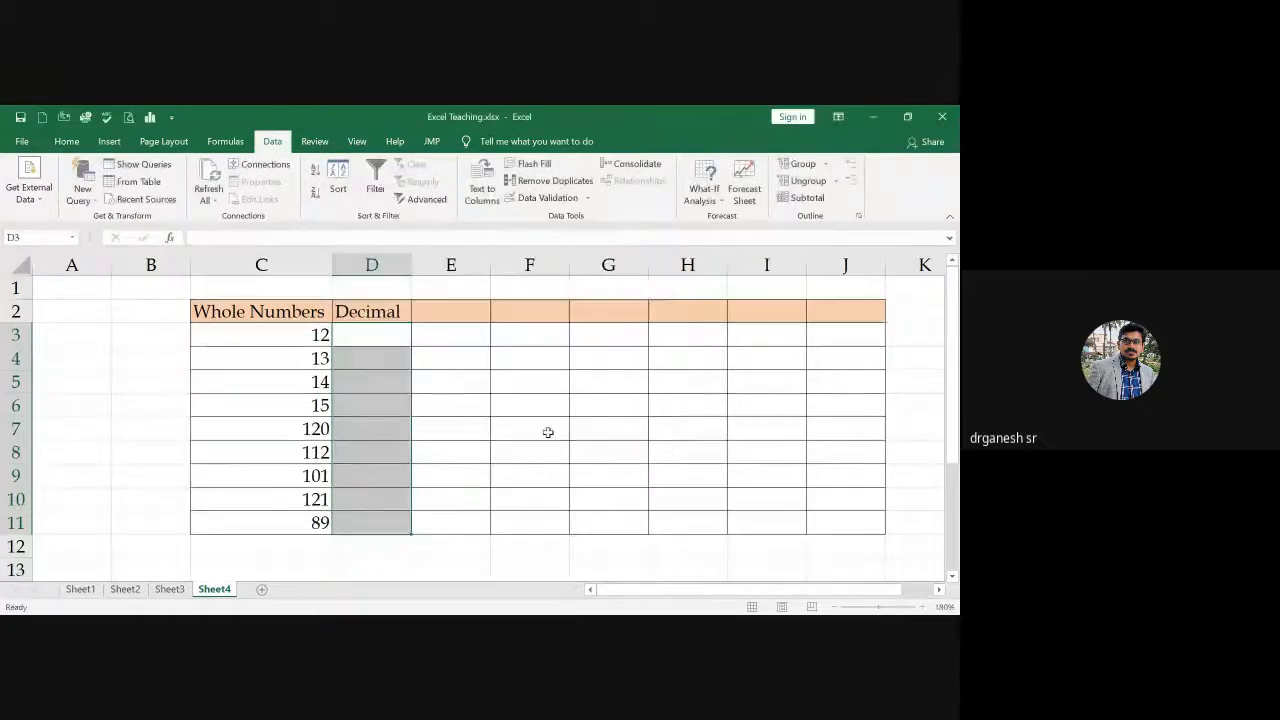
Step: Try to enter 12.1 in cell D3 to test the Decimal column's rule, and cancel the entry
left_click(356, 327)
type("12.")
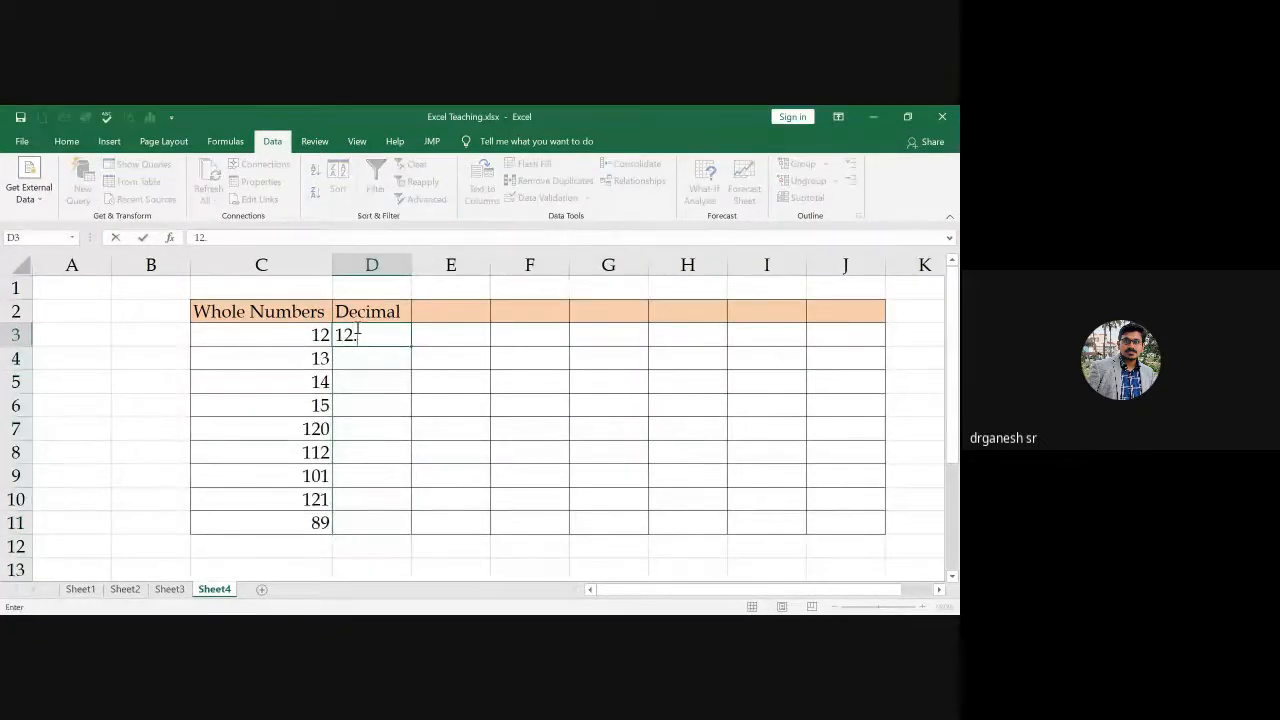
type("1")
key("Return")
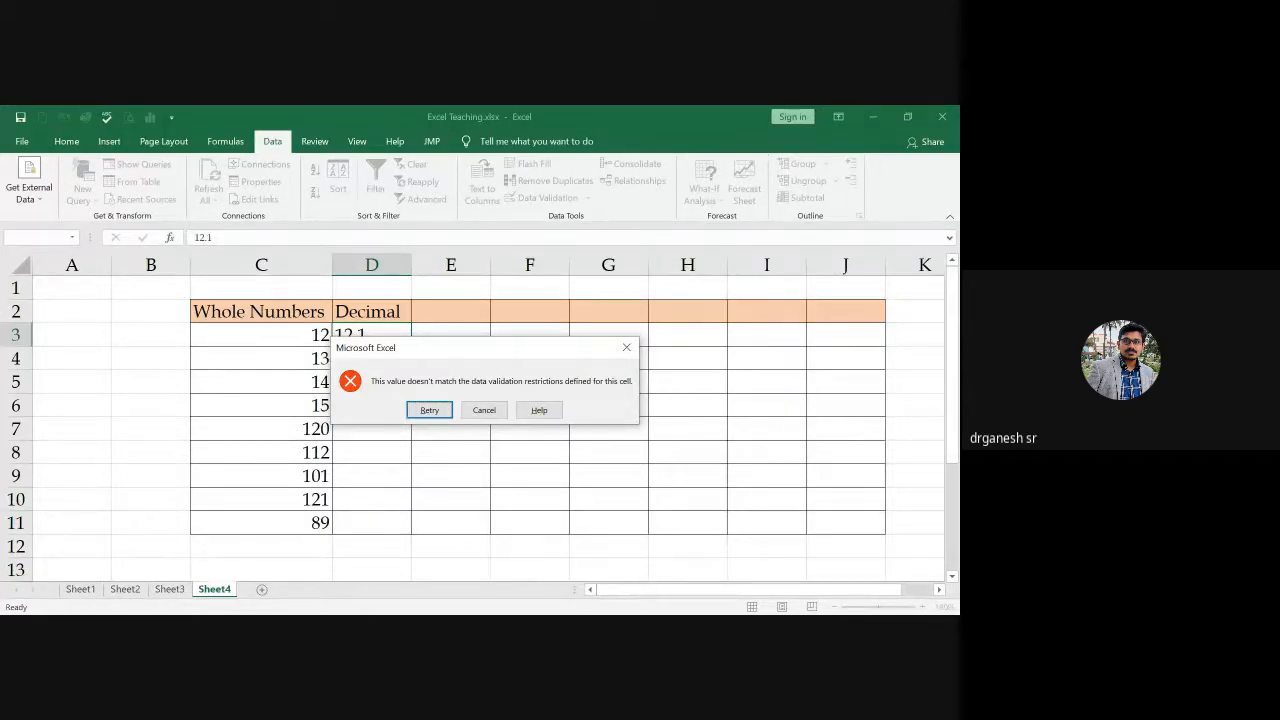
left_click(626, 347)
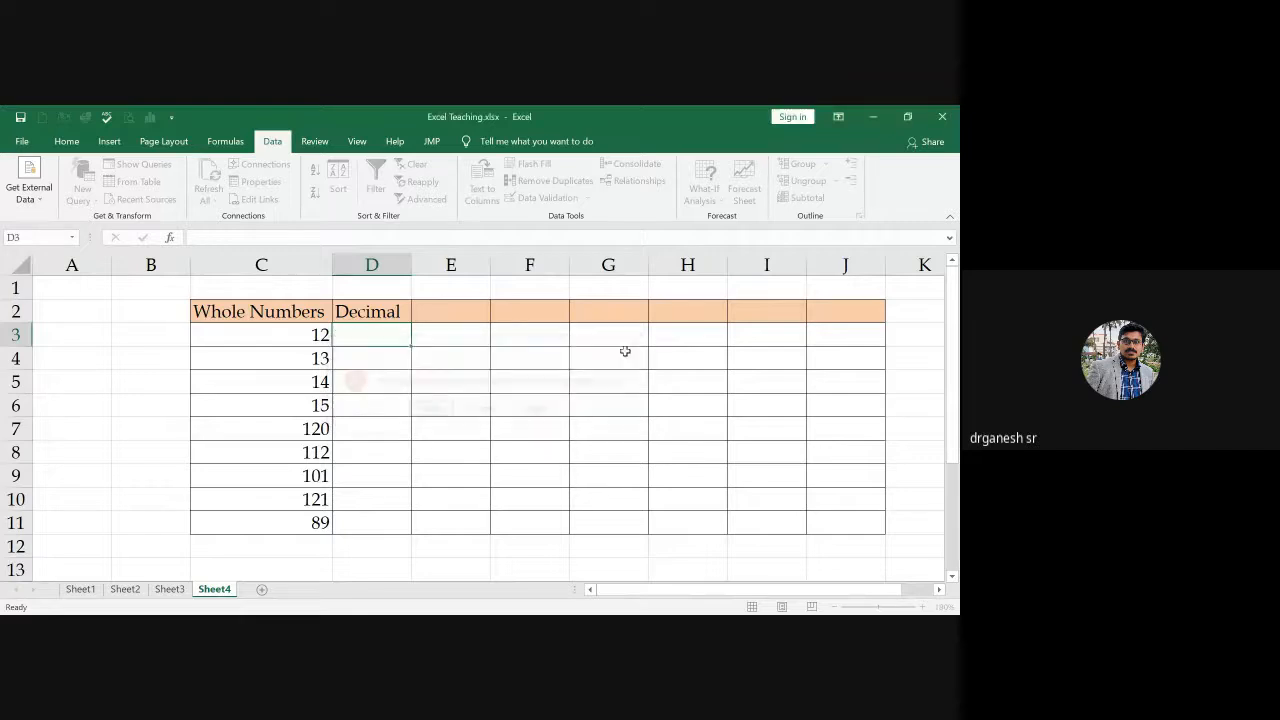
Step: Enter 1 in cell D3 and 2 in cell D4 as test values for the Decimal column's rule
type("1")
key("Return")
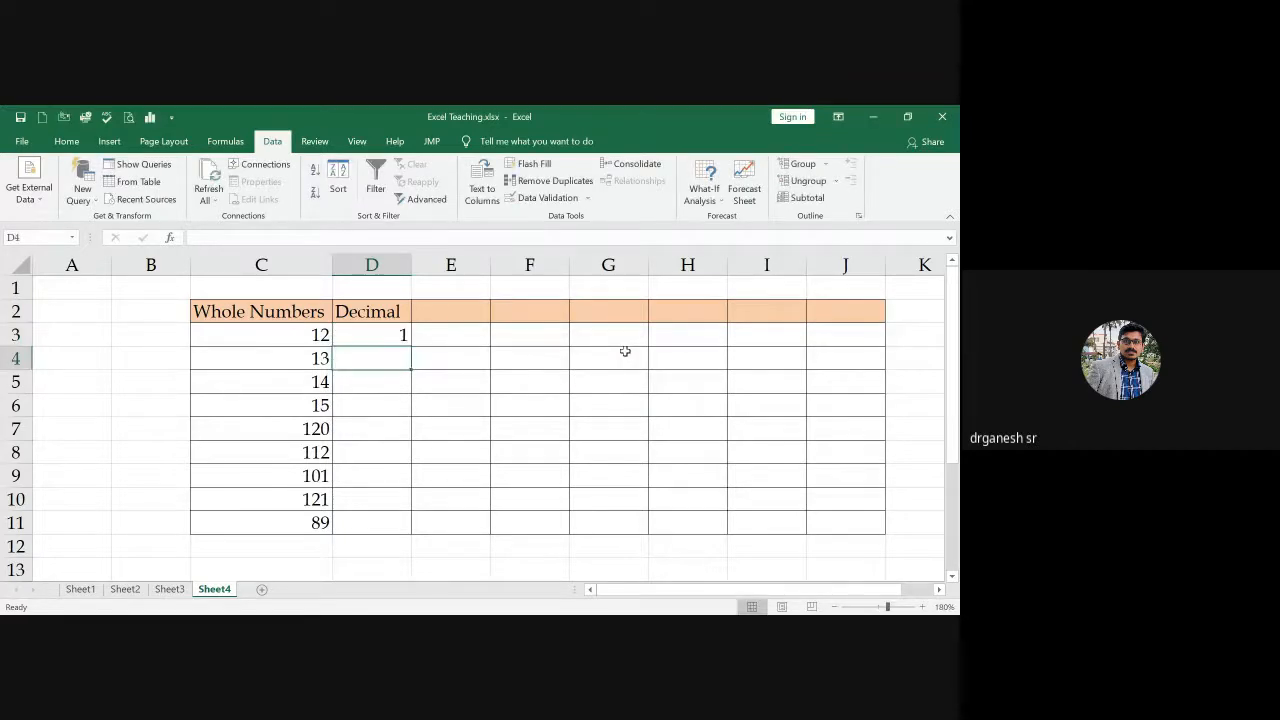
type("2")
key("Return")
Step: Try to enter 3 in cell D5 as a test value, and cancel the entry
type("3")
key("Return")
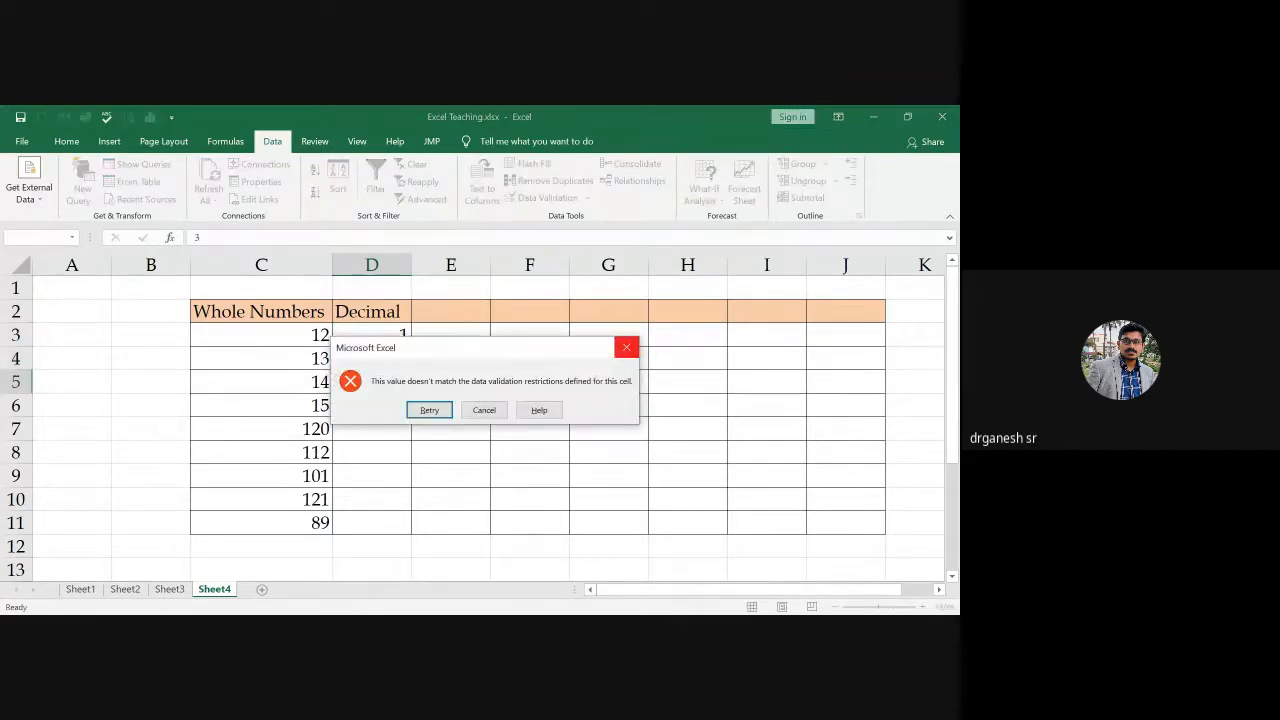
left_click(626, 347)
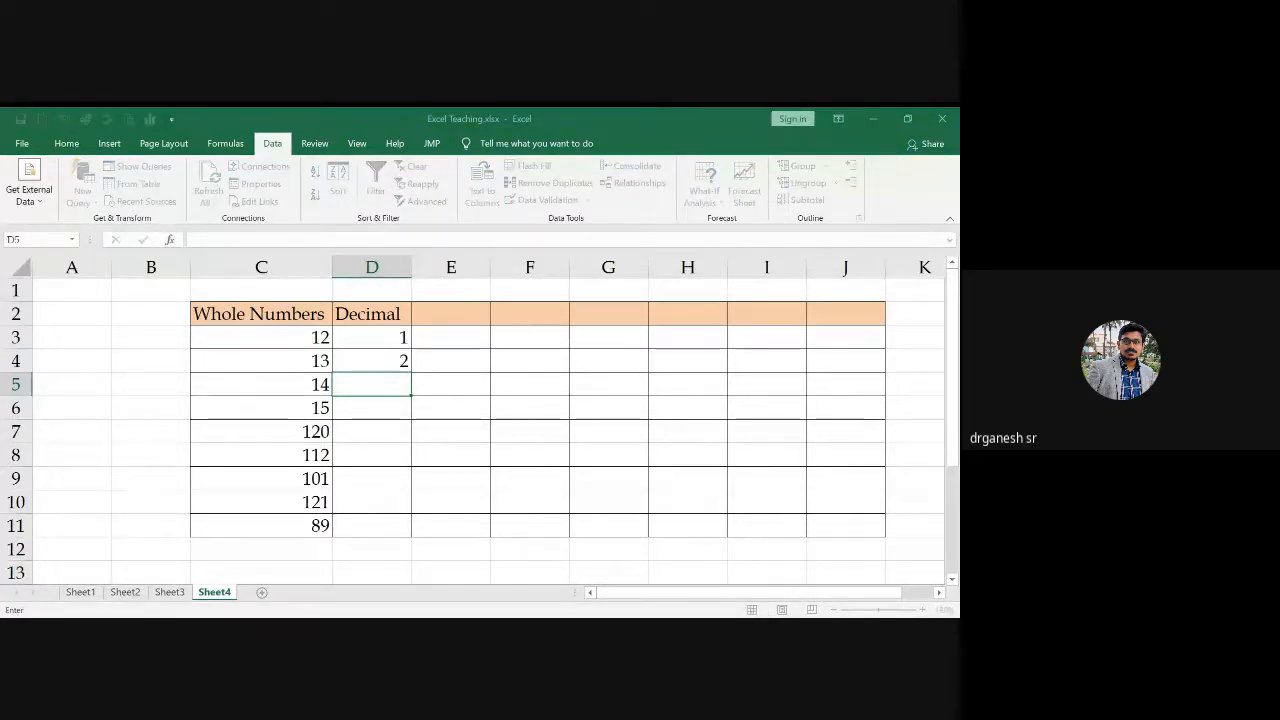
Step: Edit the data validation rule of cell D5 and enter 3 in that cell
key("Escape")
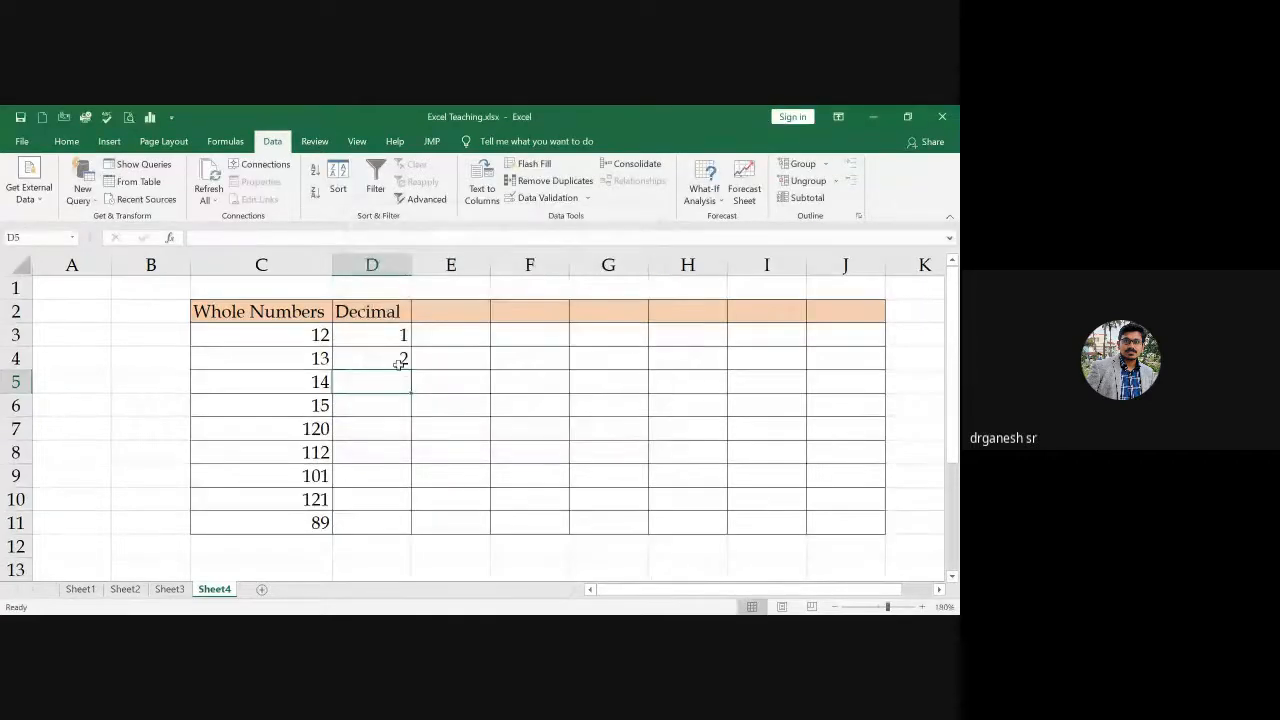
type("3")
key("Return")
Step: Try to enter 4 in cell D6, retry, and erase the entry
type("4")
key("Return")
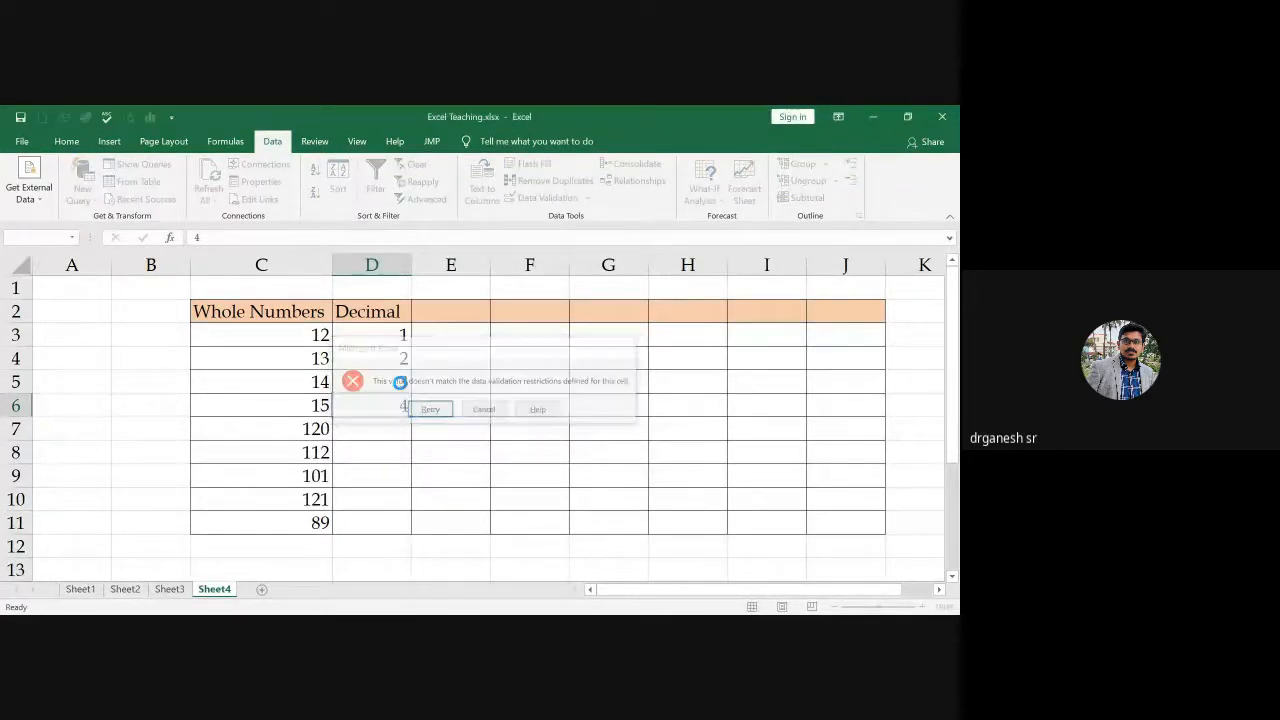
key("Return")
key("BackSpace")
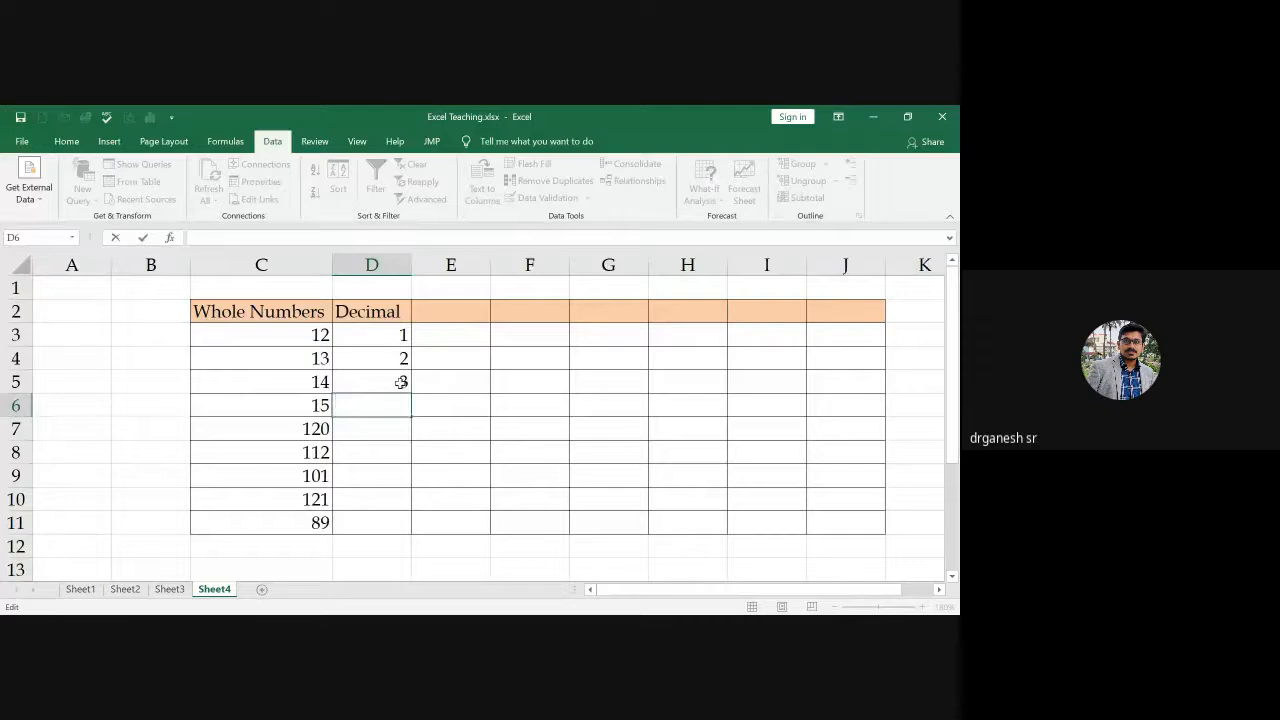
Step: Clear the test value from cell D5
left_click(401, 382)
key("Delete")
key("Return")
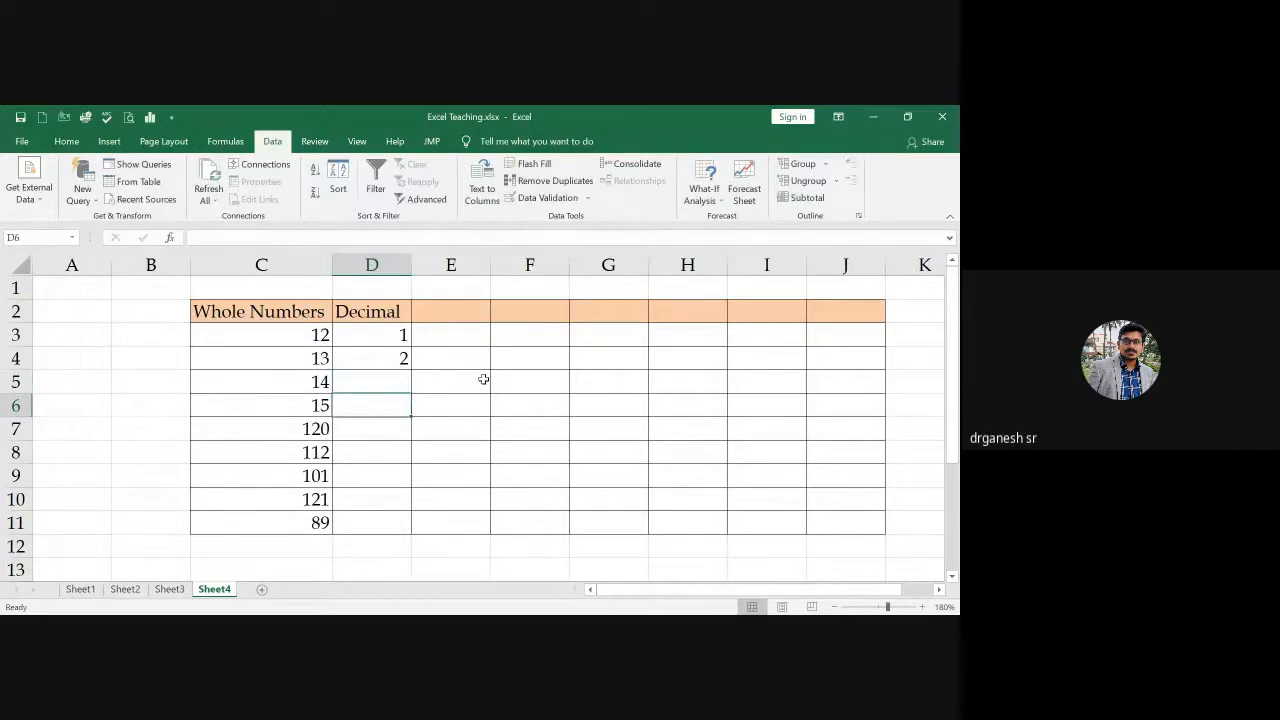
Step: Try to enter 21 in cell D5 to test its validation rule, and cancel the entry
key("Up")
key("Up")
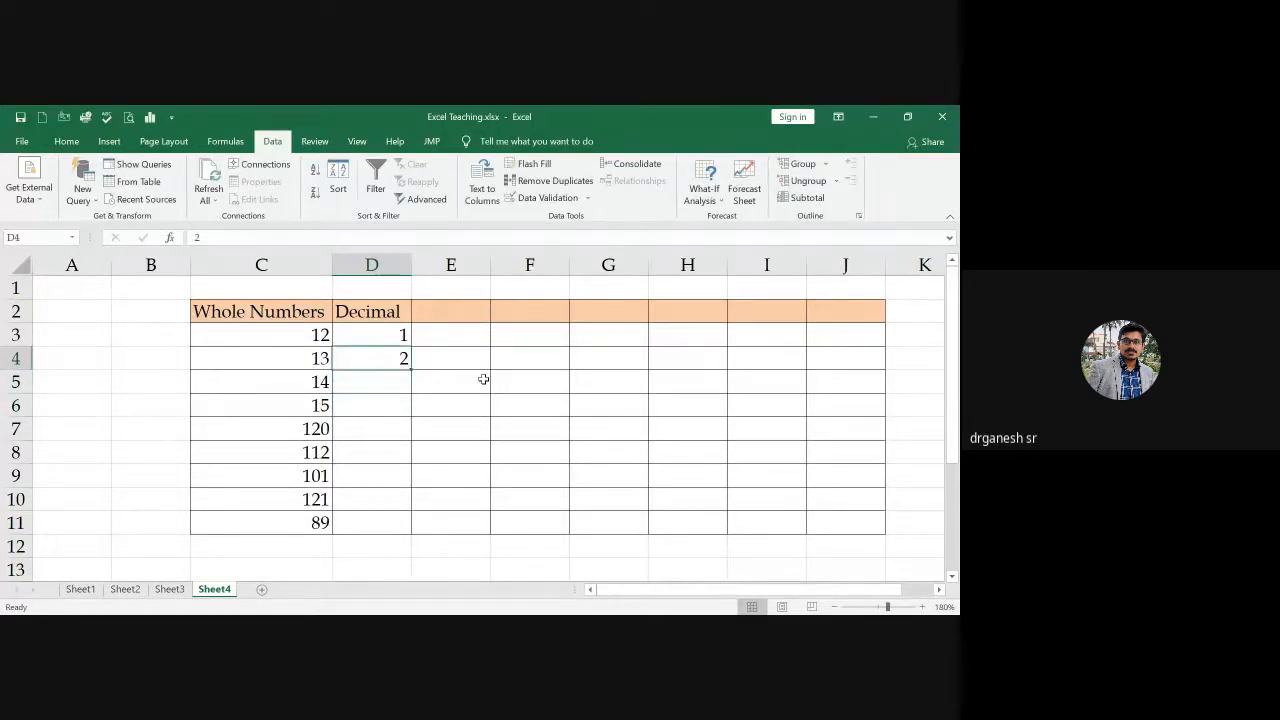
key("Down")
type("21")
key("Return")
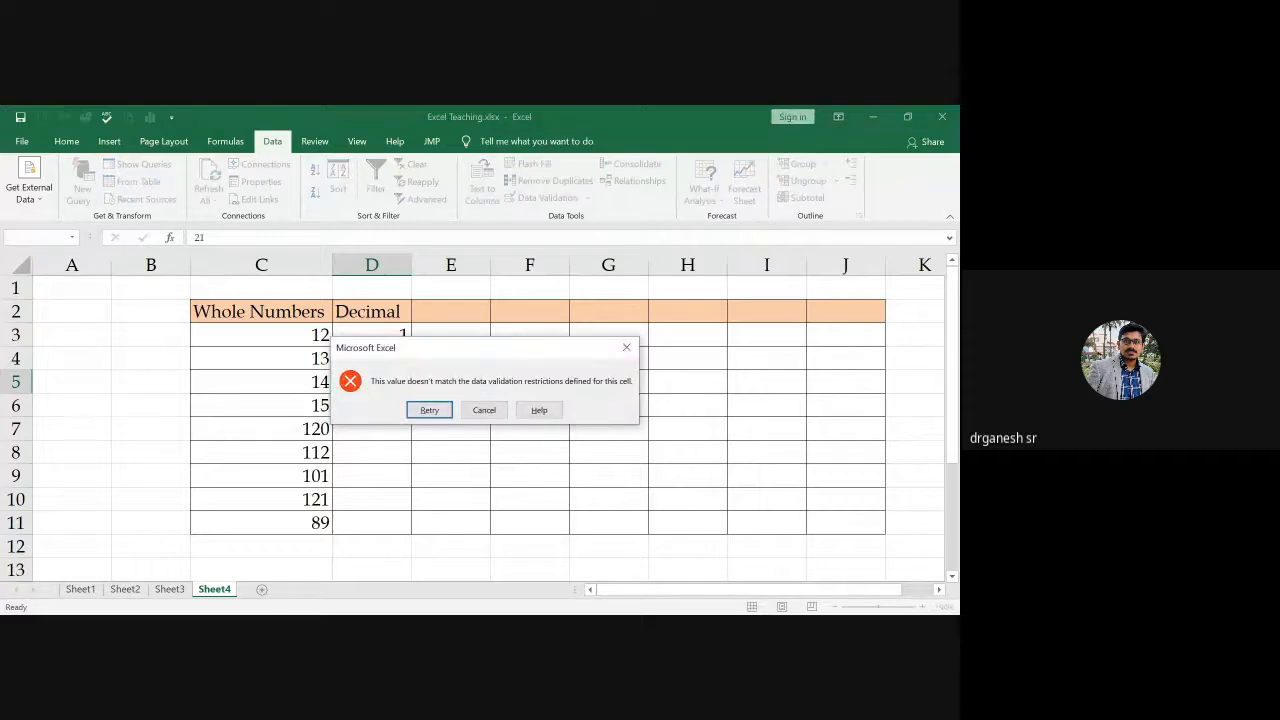
left_click(484, 410)
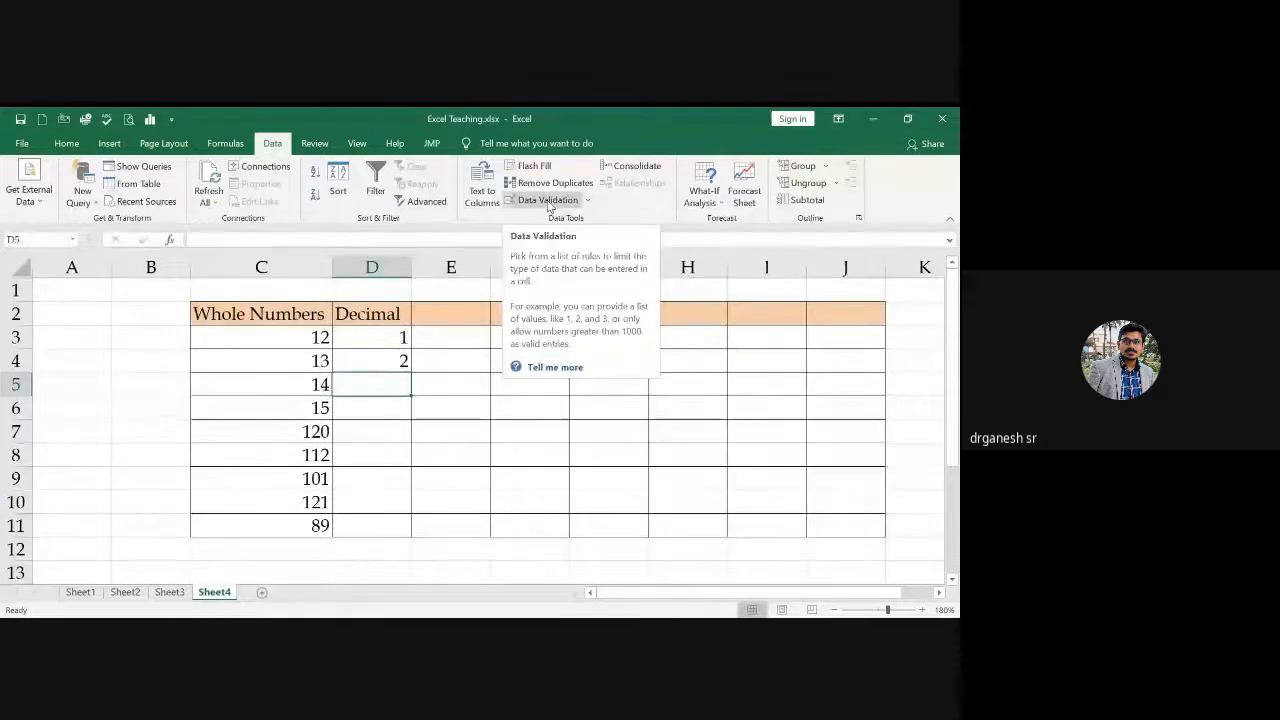
Step: Open the data validation settings of cell D5 and close them
left_click(549, 201)
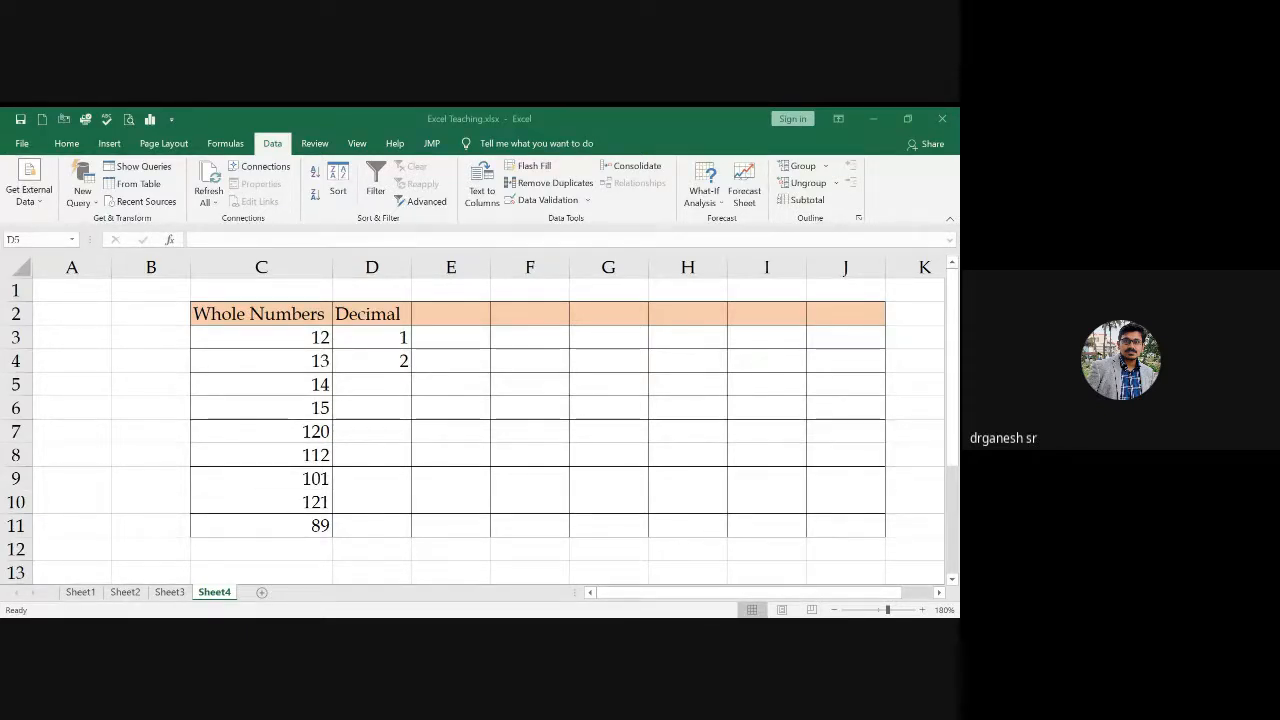
key("alt+Tab")
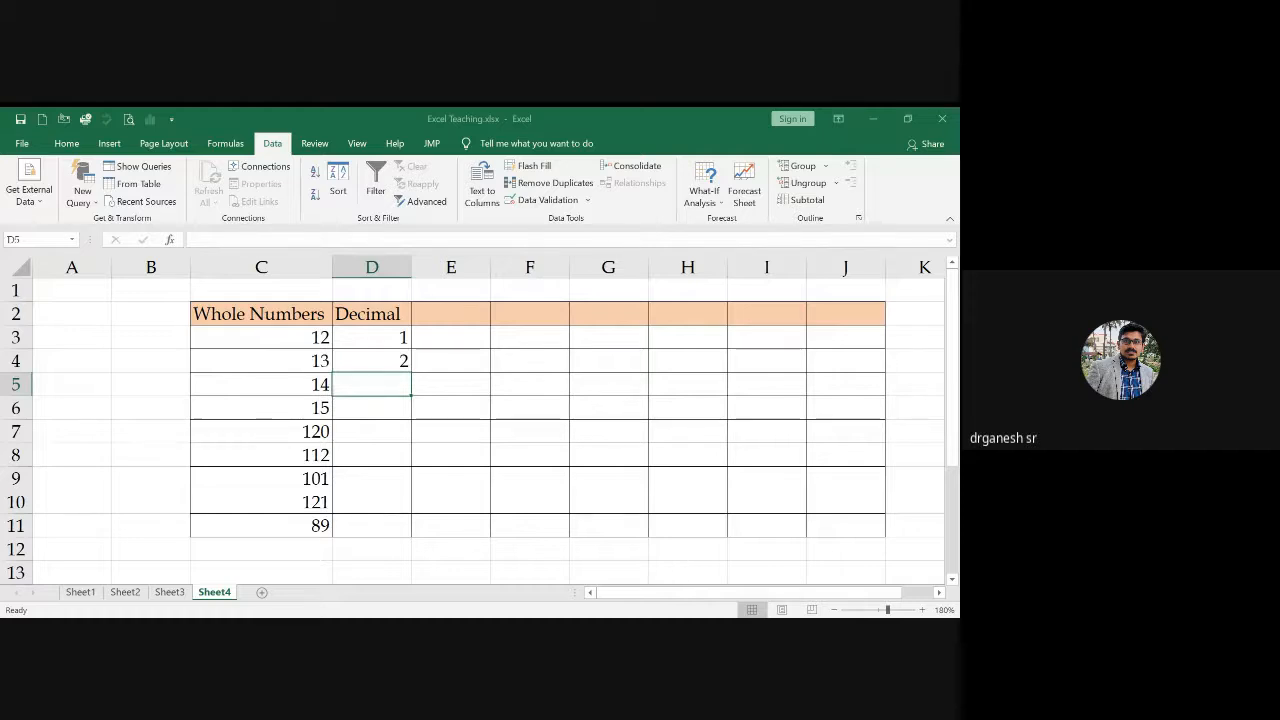
type("=")
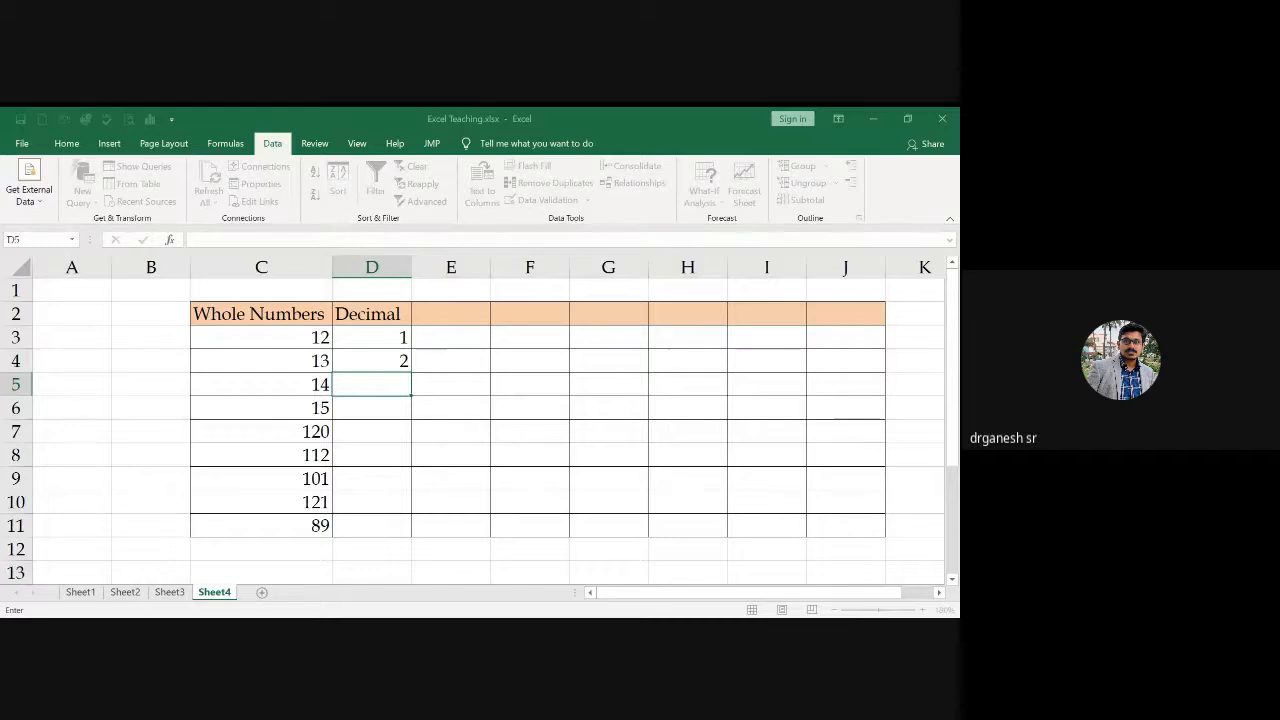
key("Escape")
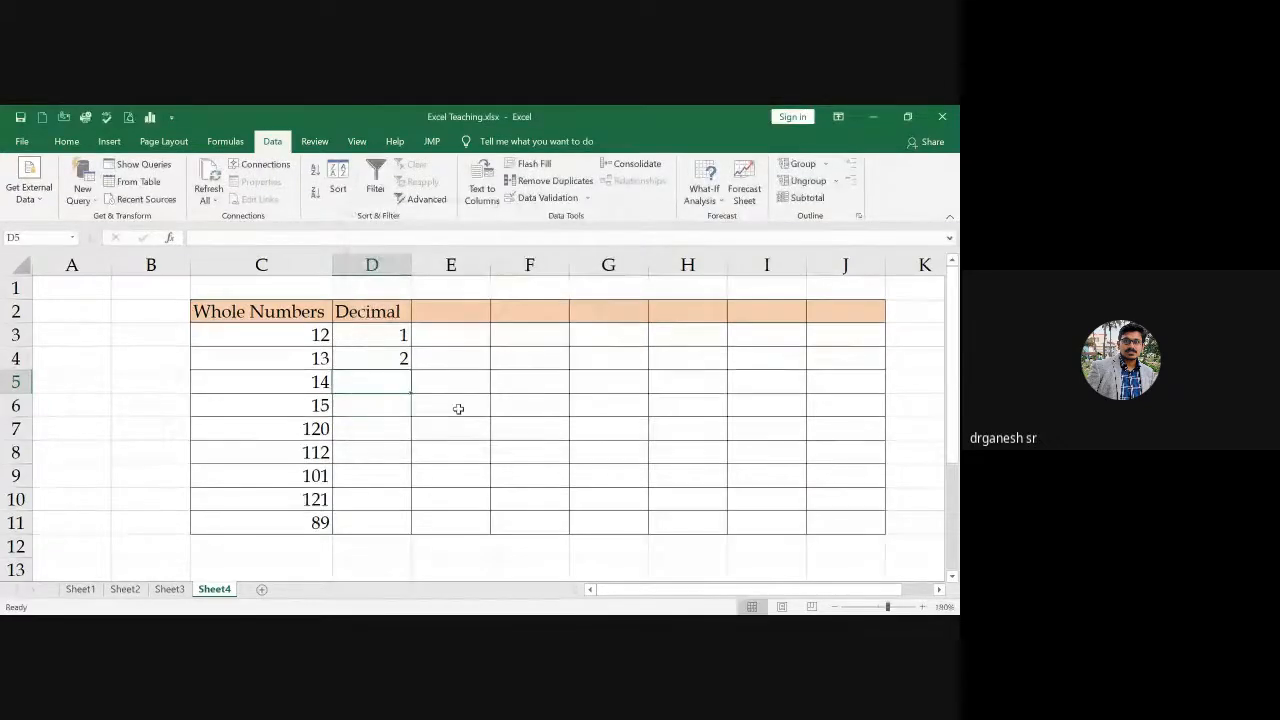
Step: Try to enter 21 in cell D4, cancel the entry, and open the cell's data validation rule
left_click(401, 362)
type("21")
key("Return")
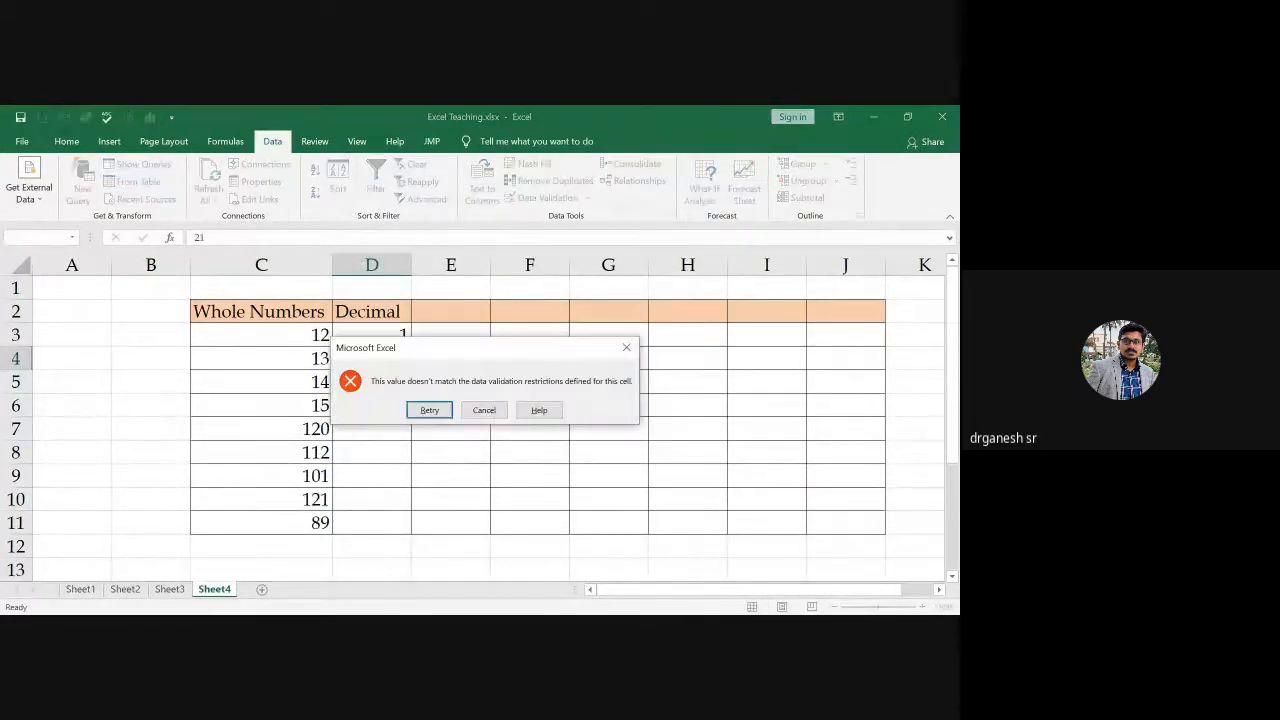
left_click(484, 410)
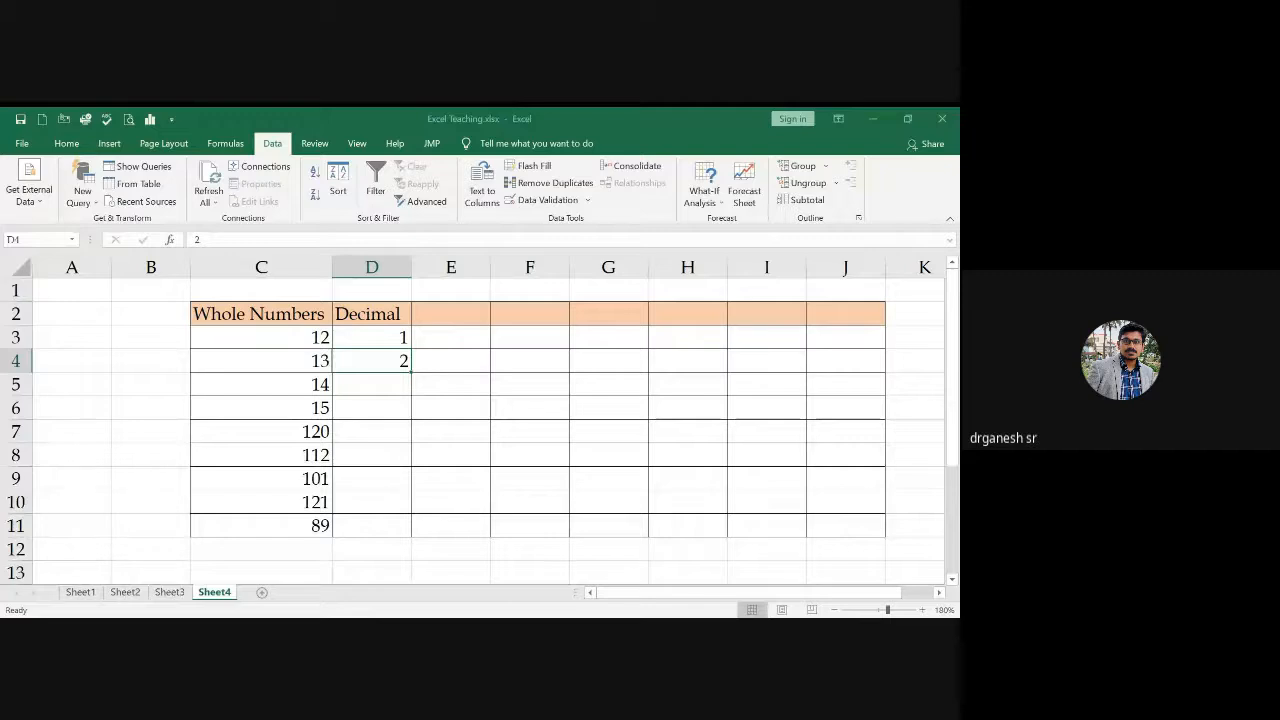
type("2")
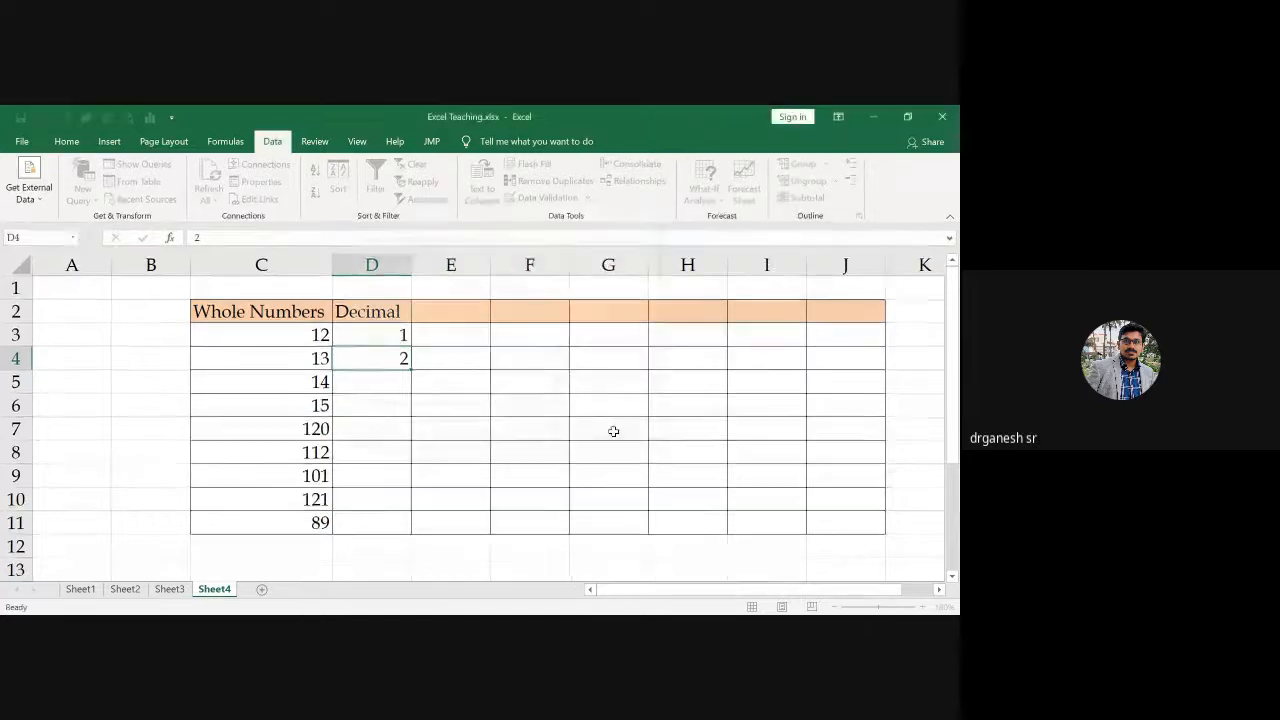
Step: Erase the mixed validation settings of cells D3 to D11 and apply one shared data validation rule to them
left_click_drag(390, 337, 377, 523)
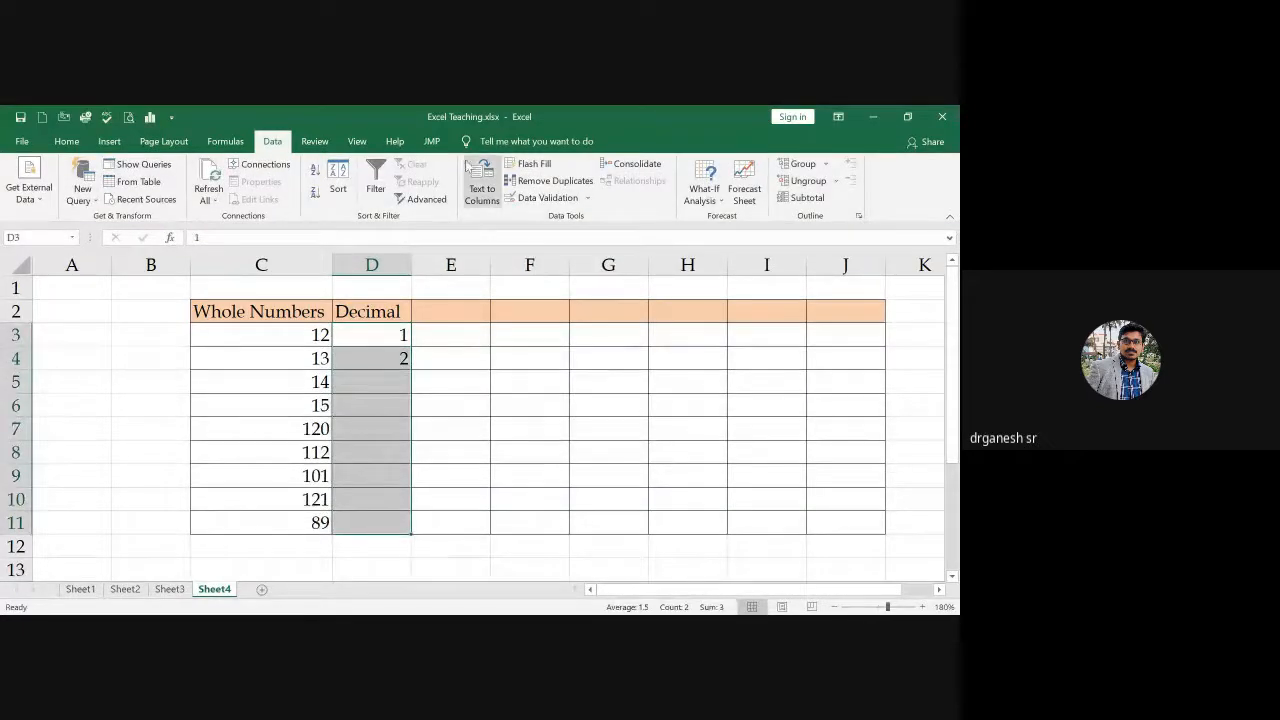
left_click(549, 197)
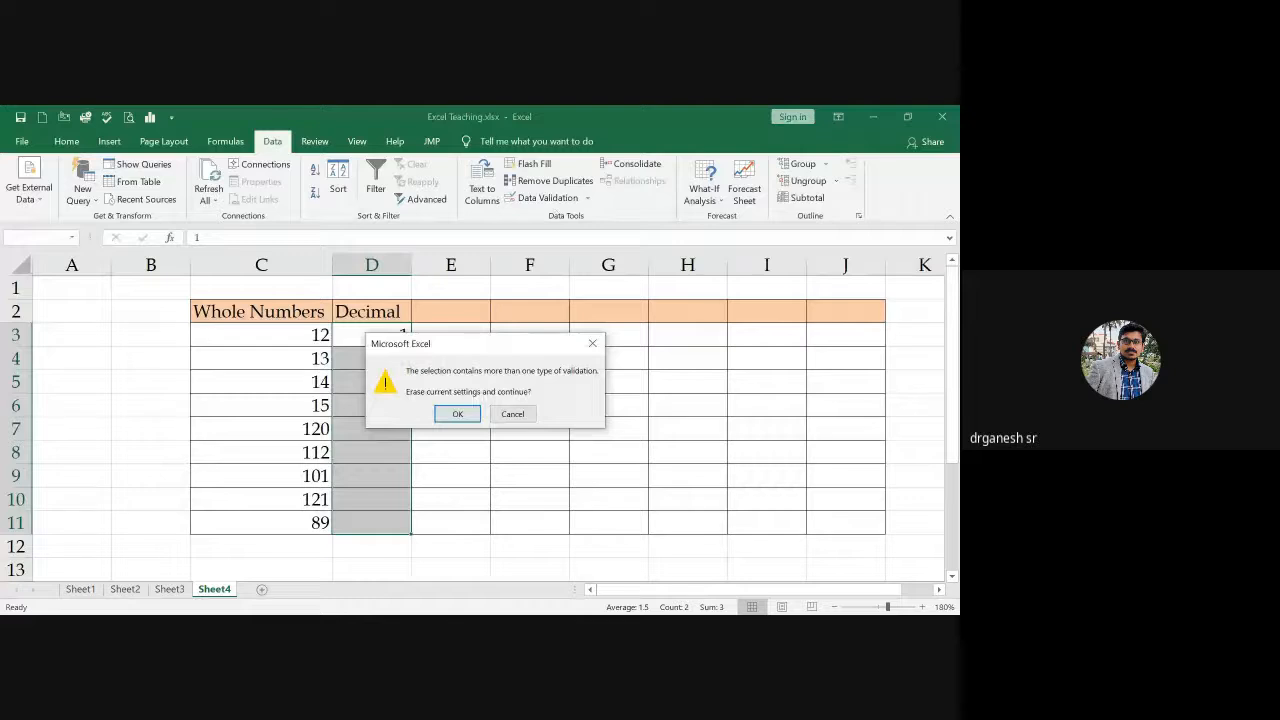
left_click(457, 413)
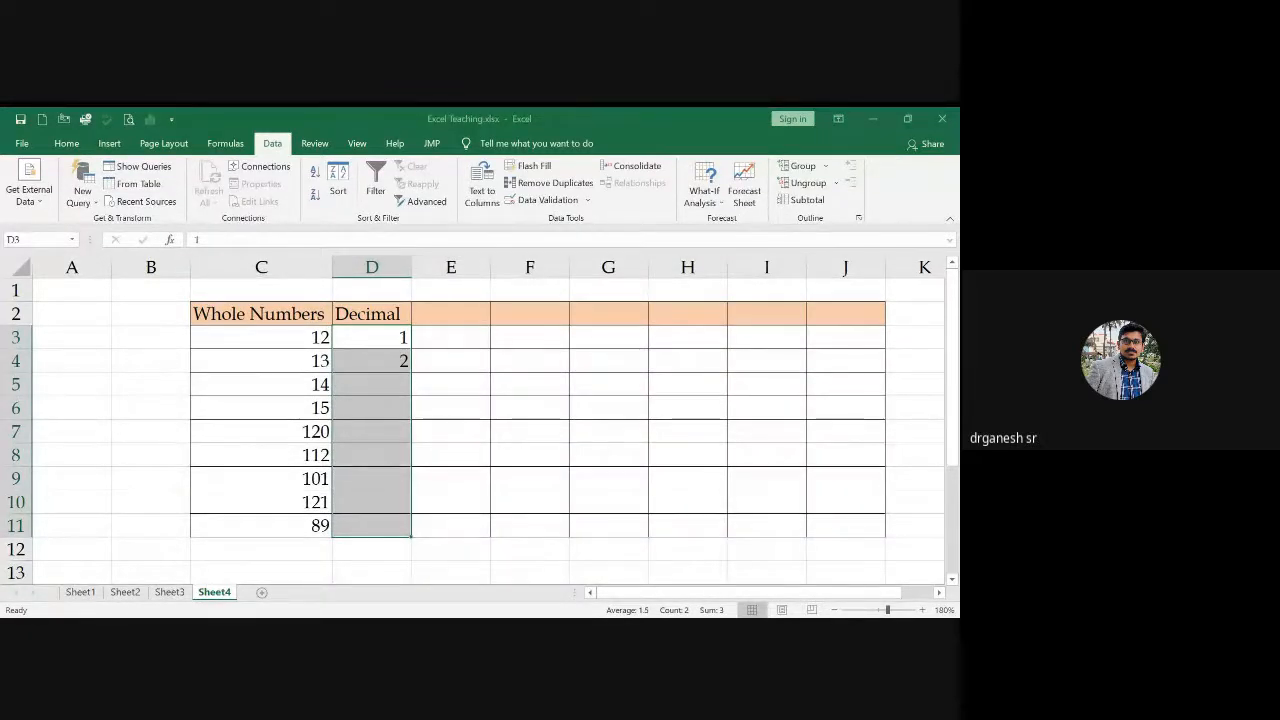
type("1")
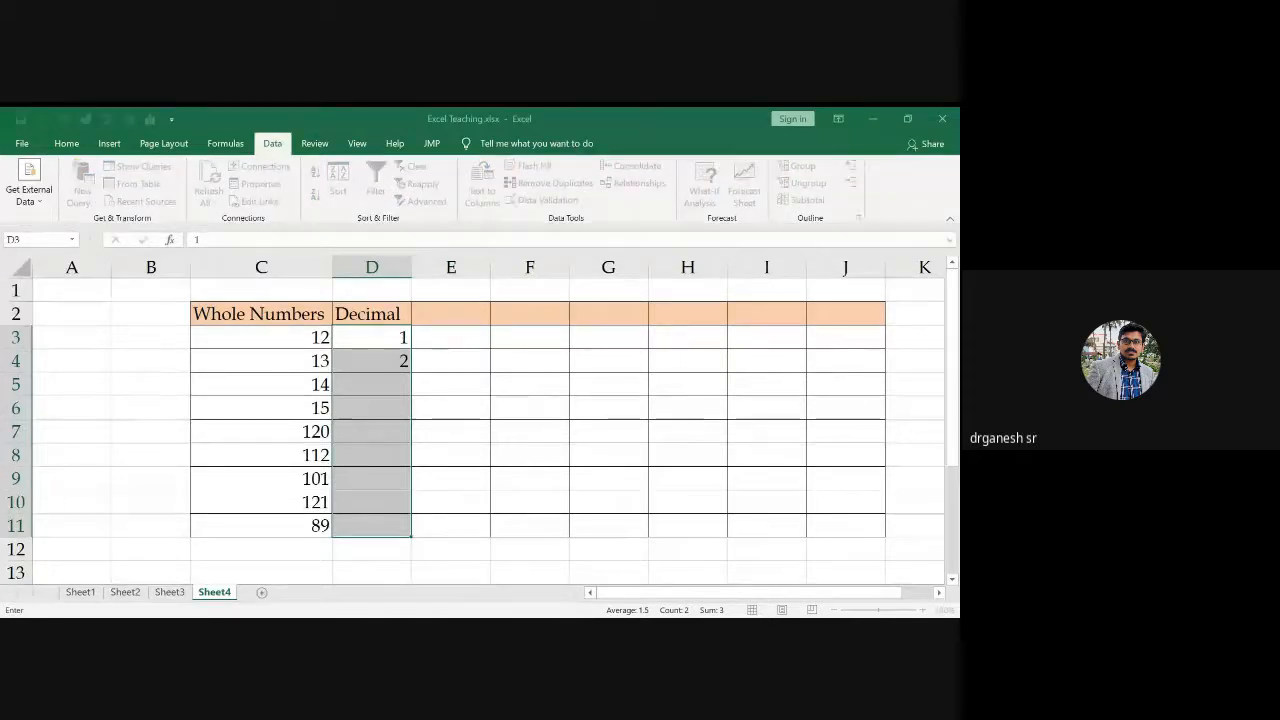
key("ctrl+e")
left_click(554, 434)
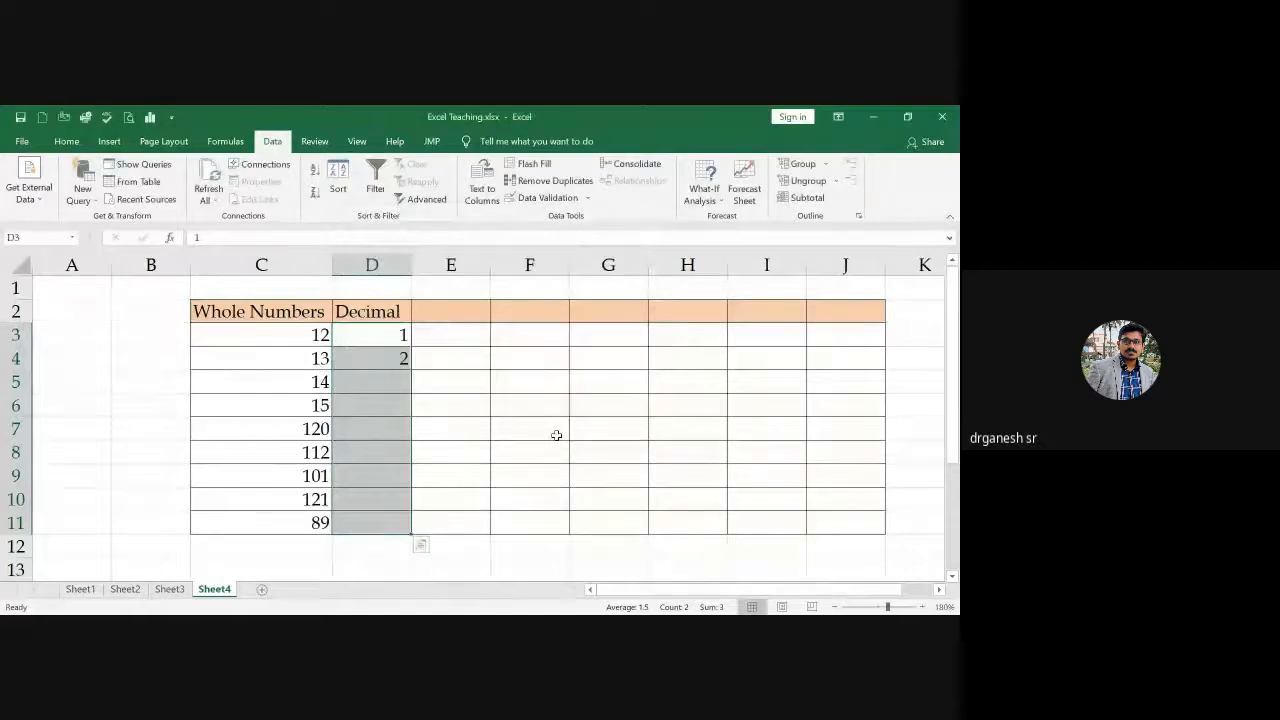
Step: Enter 56 in cell D5 to test the validation rule
left_click(398, 359)
key("Down")
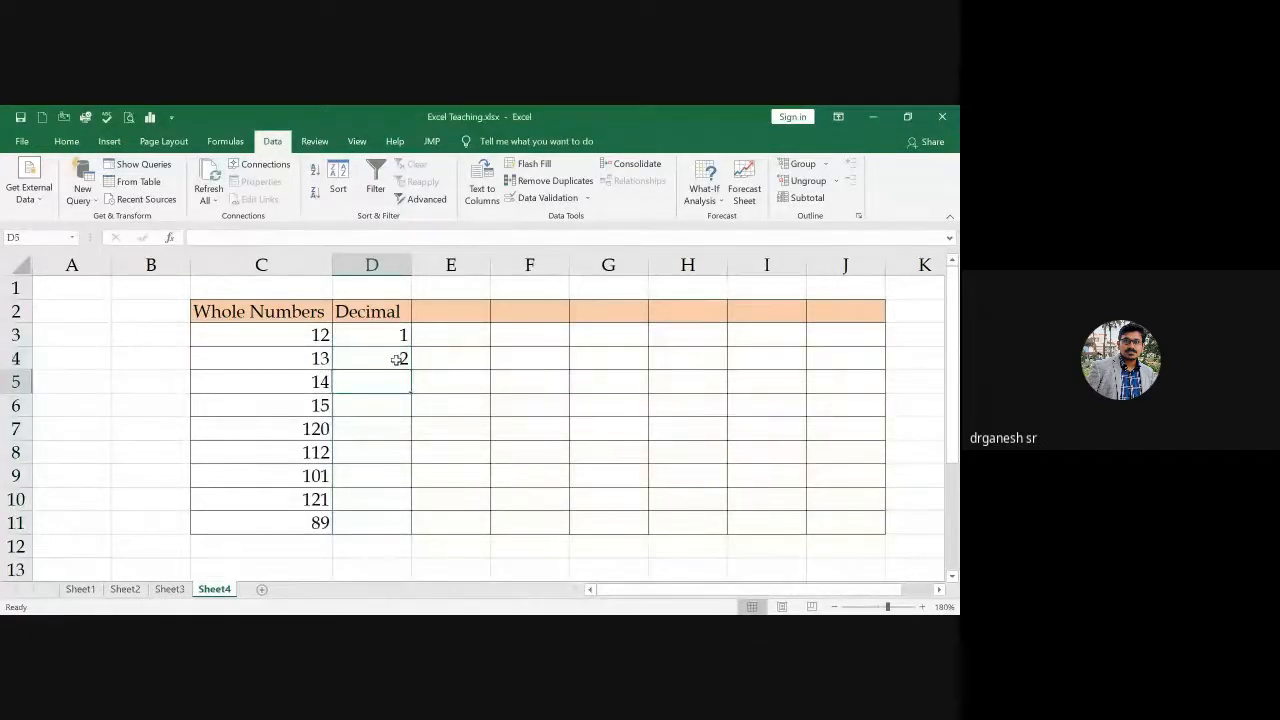
type("56")
key("Return")
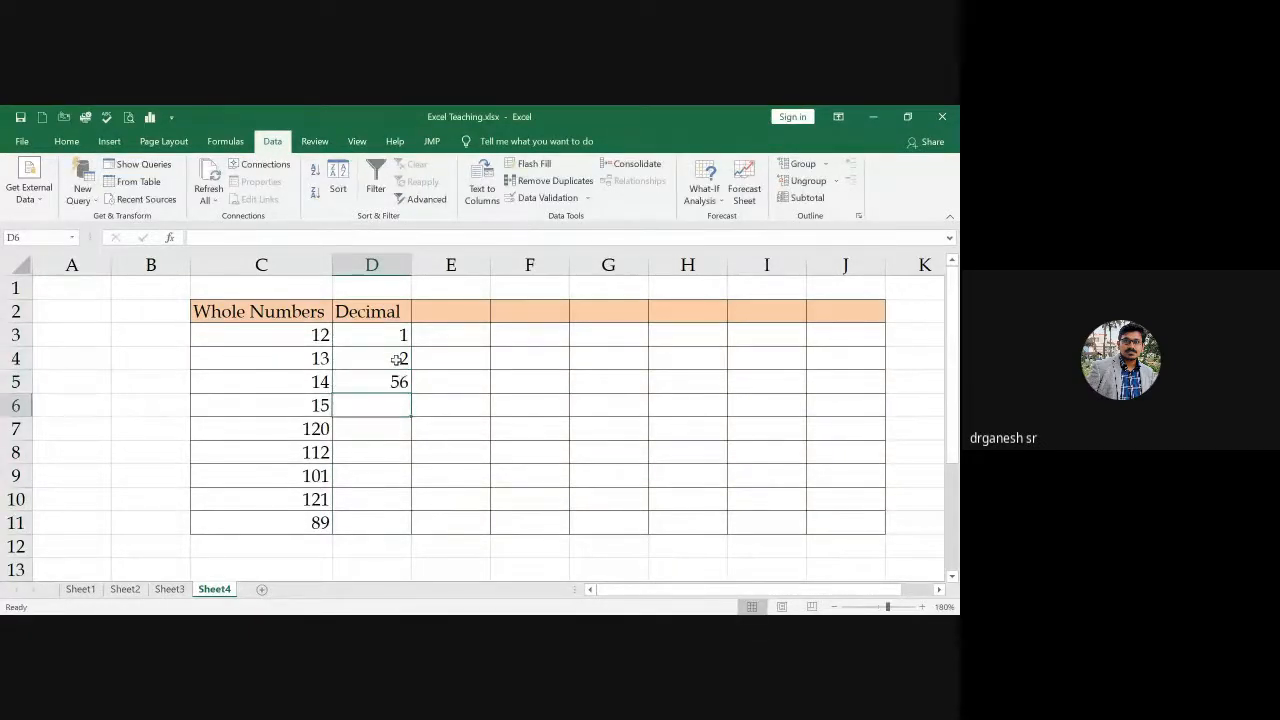
Step: Try to enter 67 in cell D6 and dismiss the entry
type("67")
key("Return")
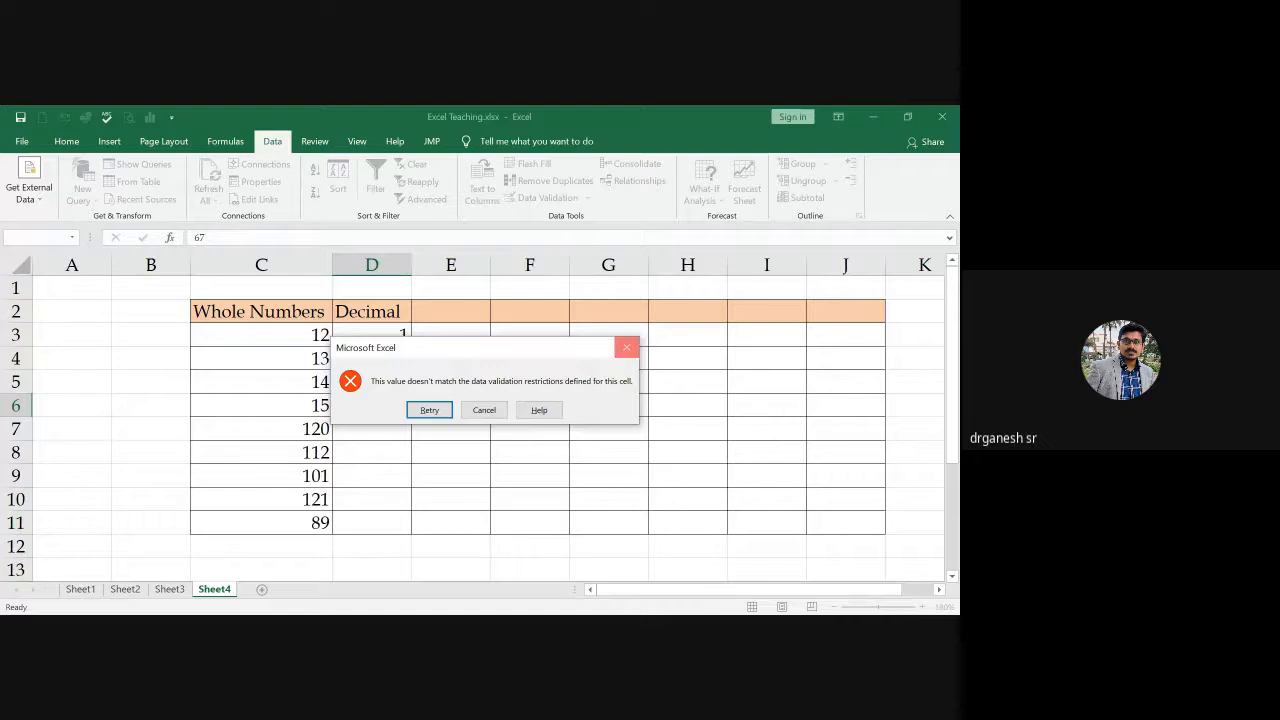
left_click(626, 347)
Step: Enter 56 in cell D6 of the Decimal column
left_click(386, 381)
key("Return")
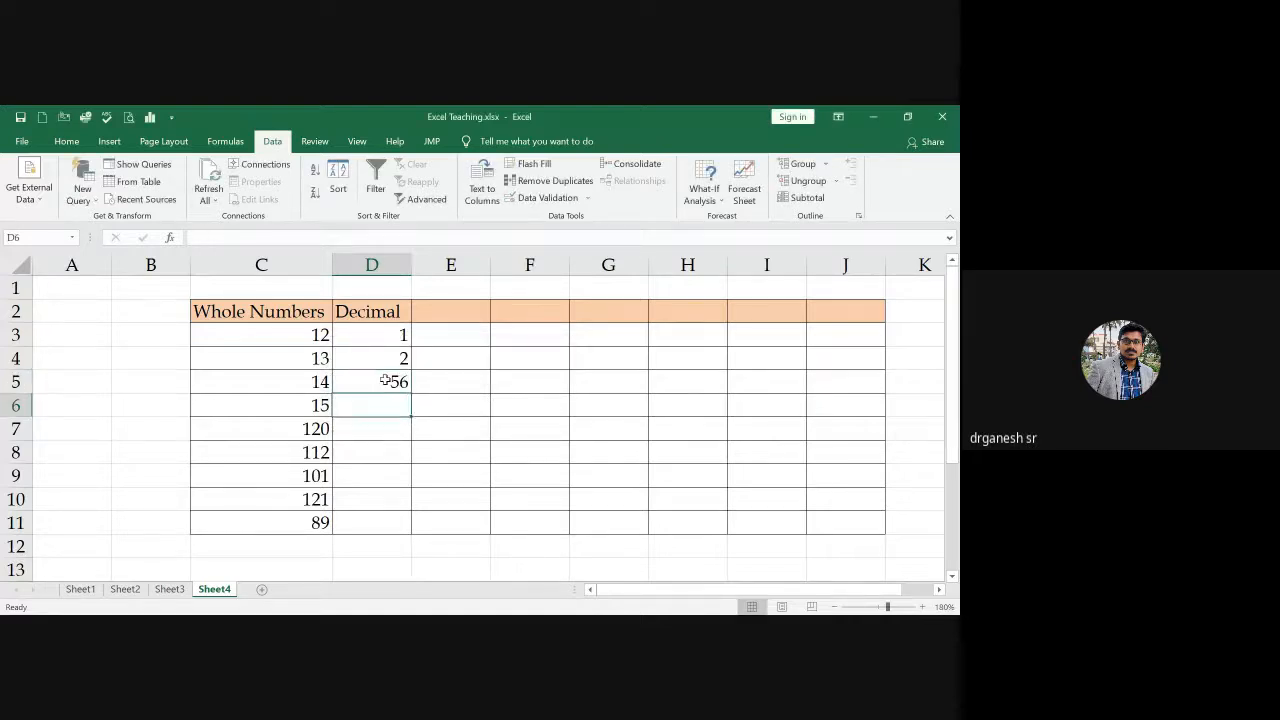
type("56")
key("Return")
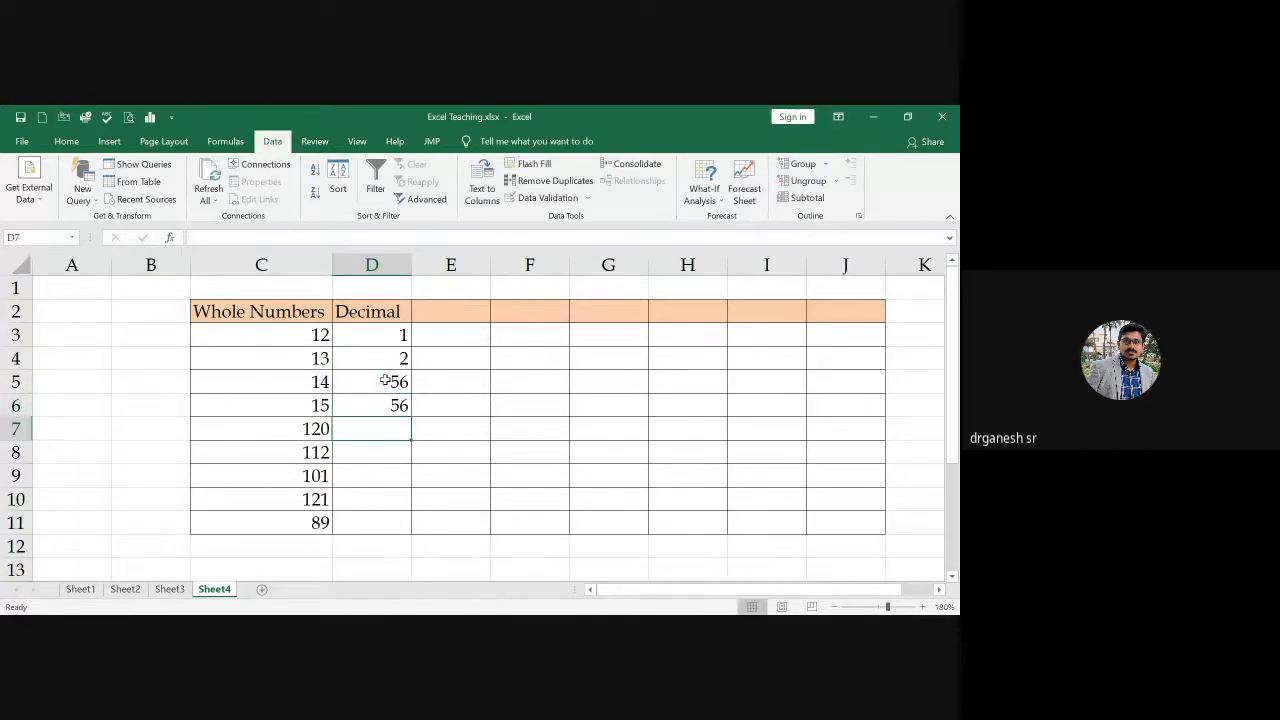
Step: Enter the values 1, 2, 3, 4 and 5 in cells D7 to D11
type("1")
key("Return")
type("2")
key("Return")
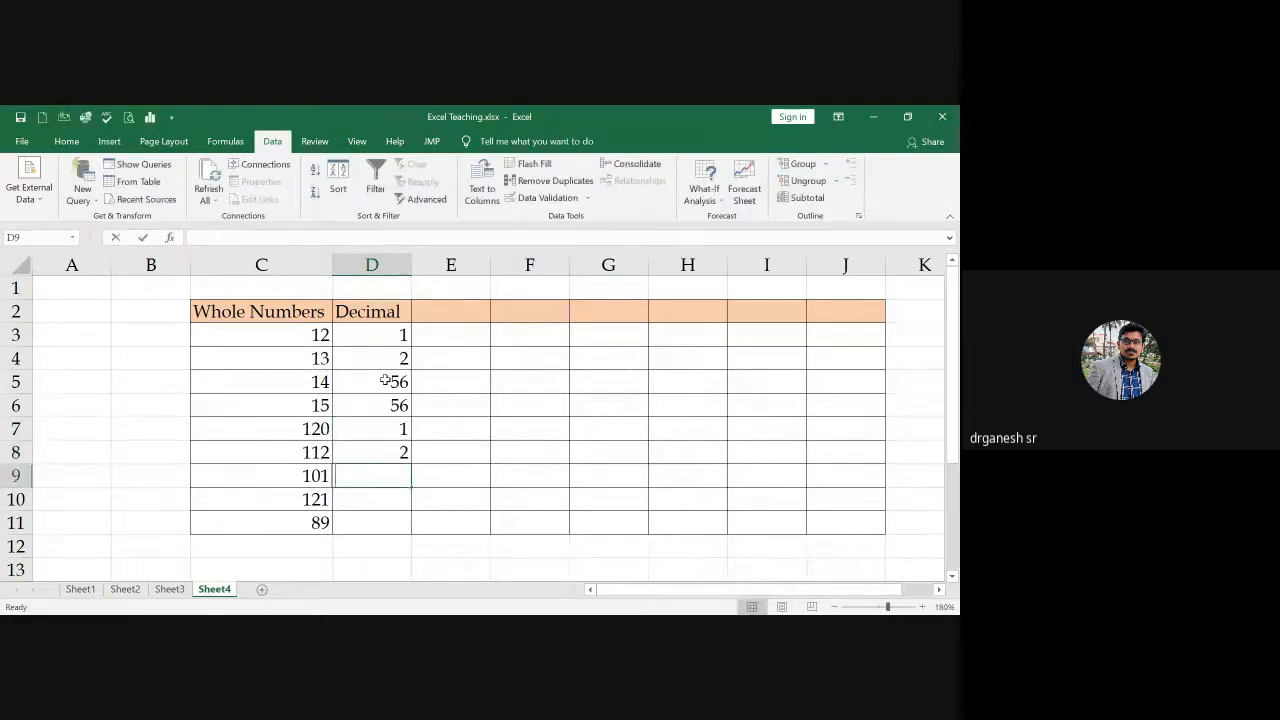
type("3")
key("Return")
type("4")
key("Return")
type("5")
key("Return")
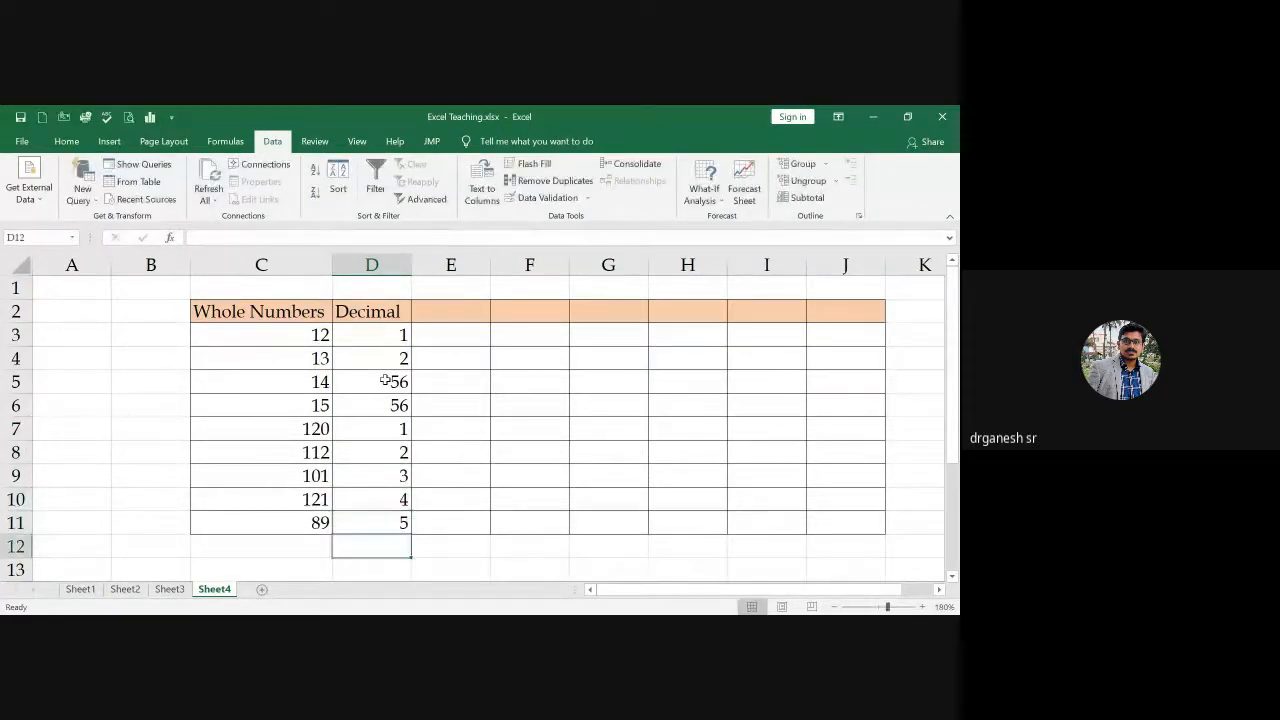
Step: Enter 7 and 8 in cells D12 and D13 below the table, and delete both values
type("7")
key("Return")
type("8")
key("Return")
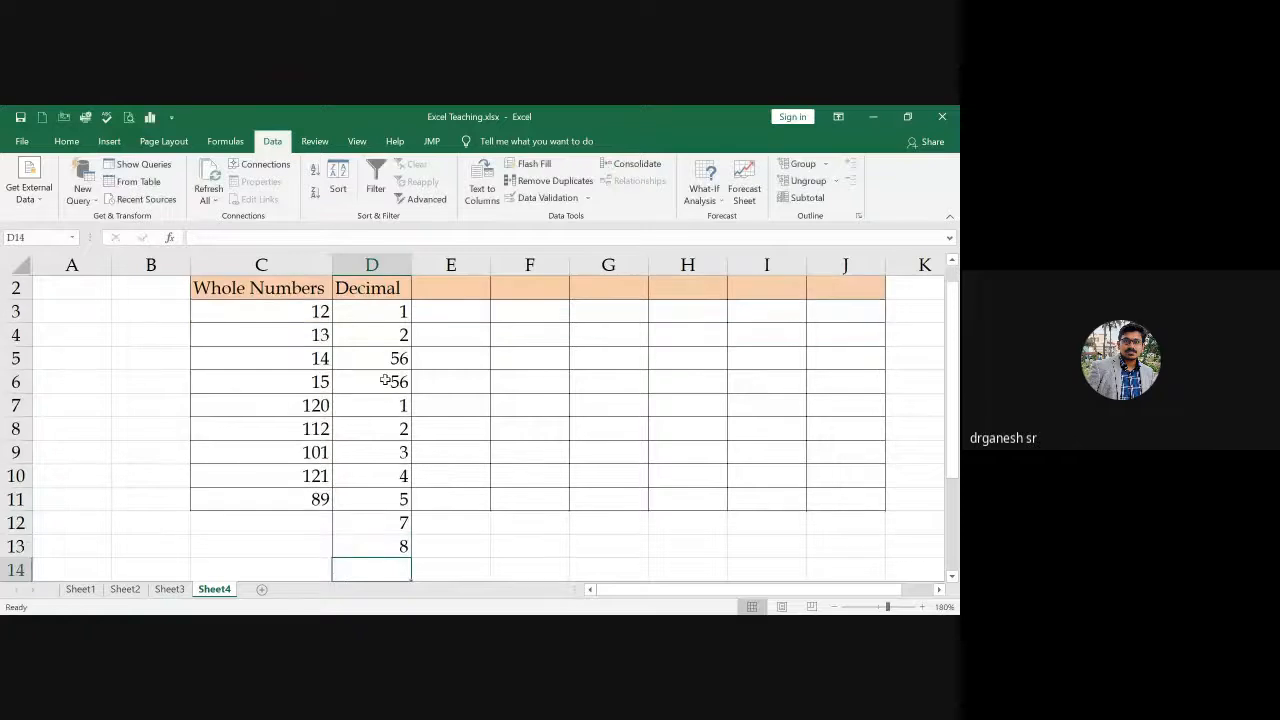
key("Up")
key("Up")
key("shift+Down")
key("Delete")
key("shift+Up")
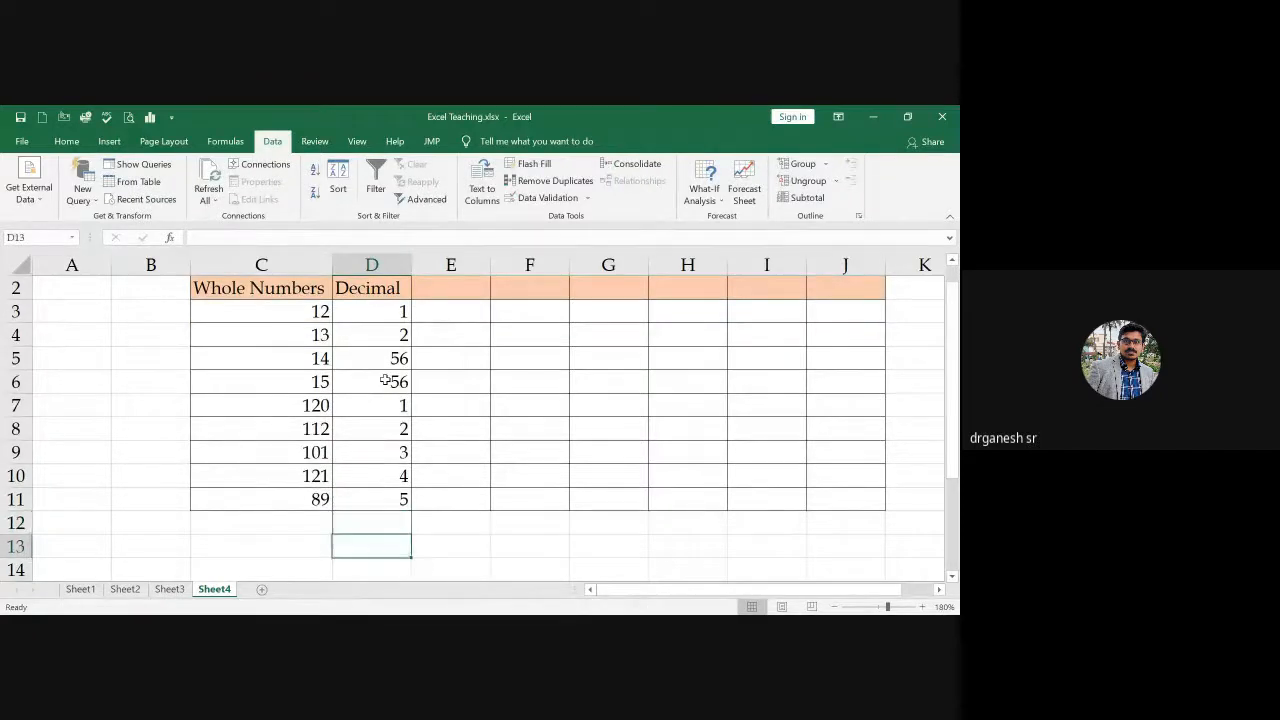
Step: Replace the values in cells D11, D10 and D9 with 45, 35 and 23
key("Up")
type("45")
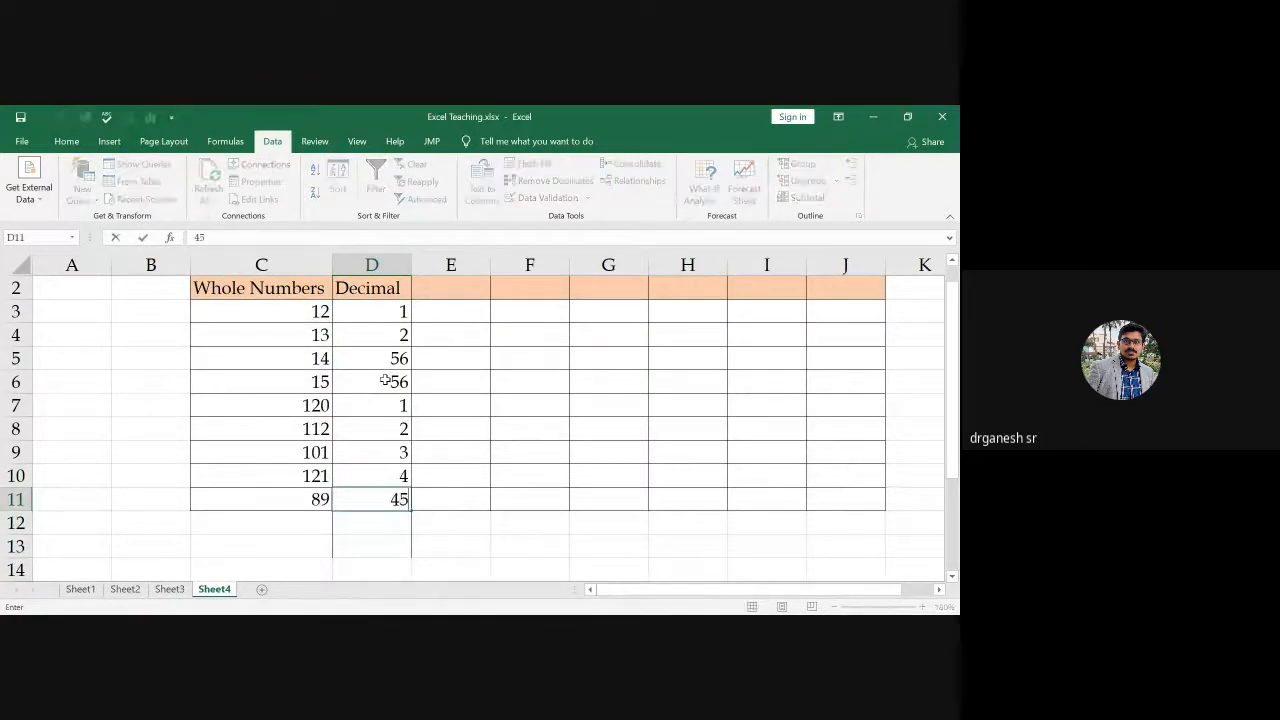
key("Up")
type("35")
key("Up")
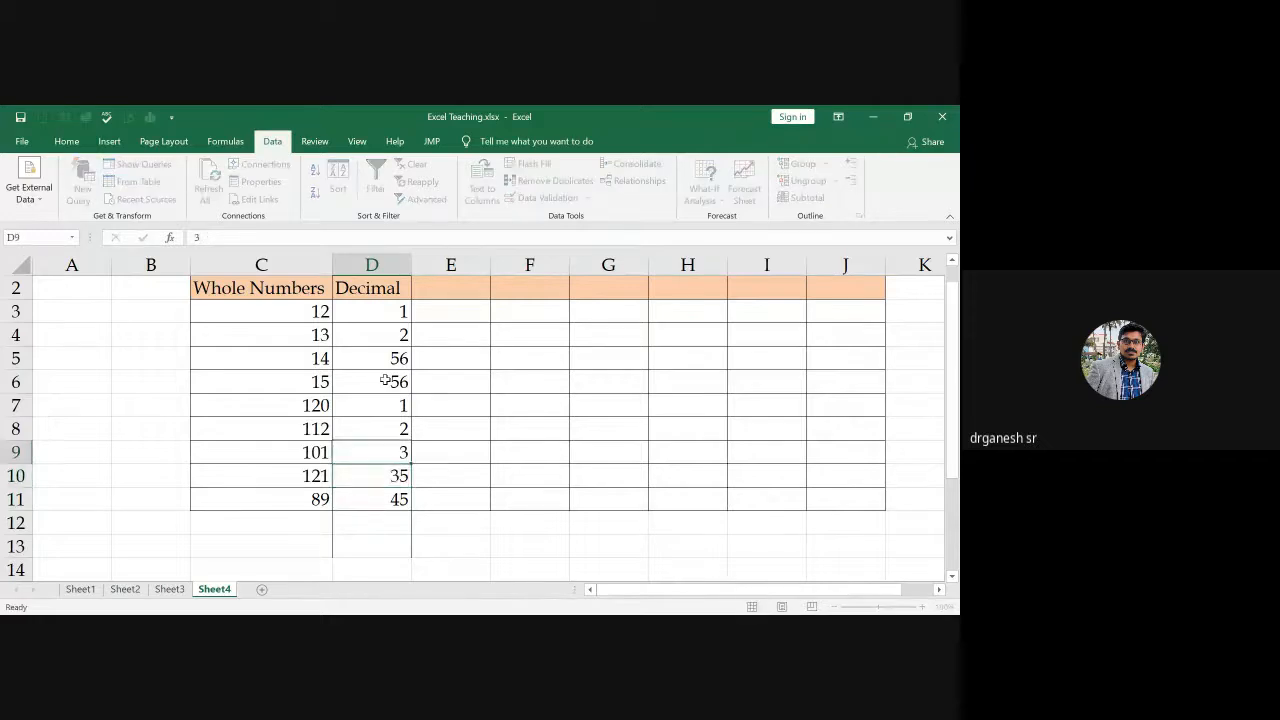
type("23")
key("Up")
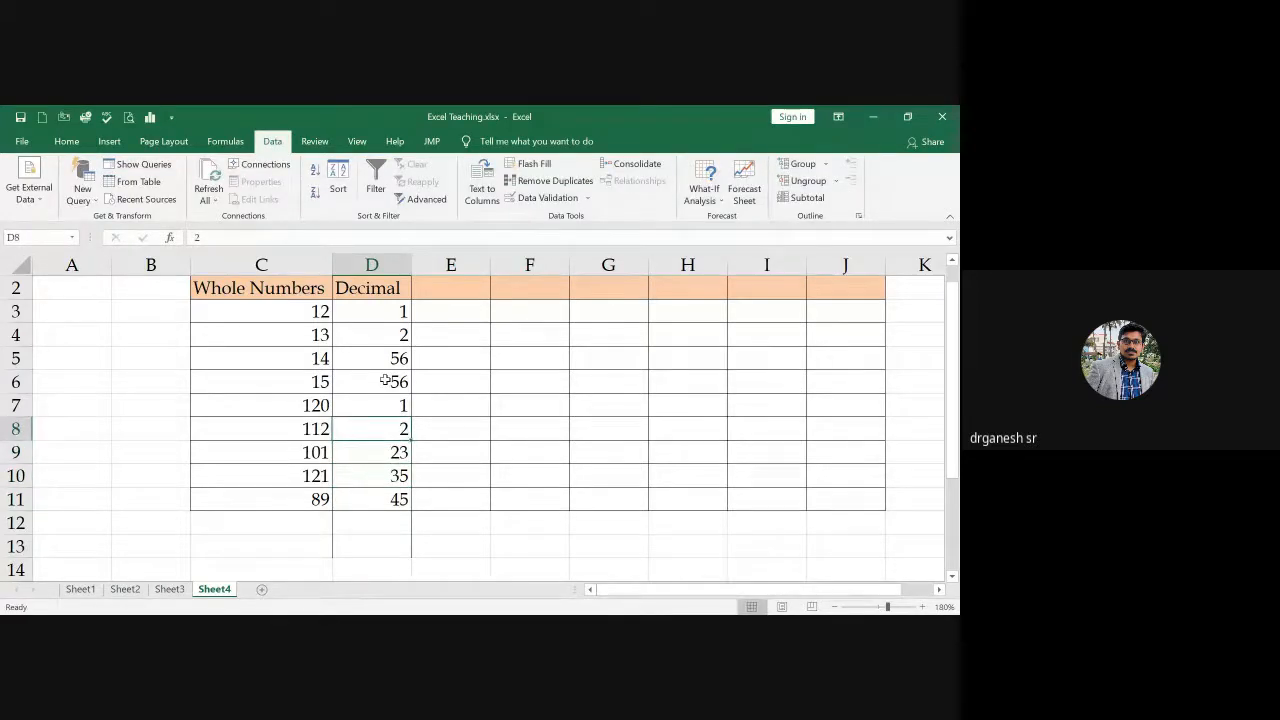
Step: Try to enter 67 in cell D8 and cancel the entry
type("67")
key("Up")
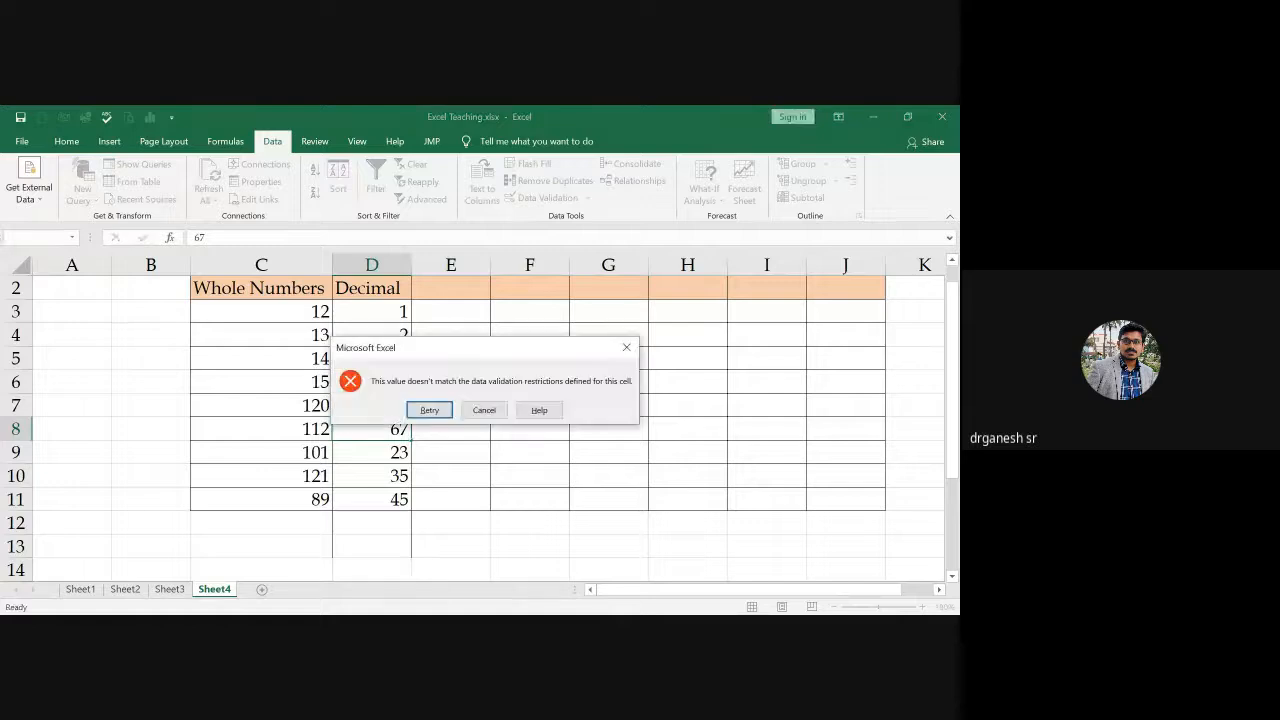
key("Escape")
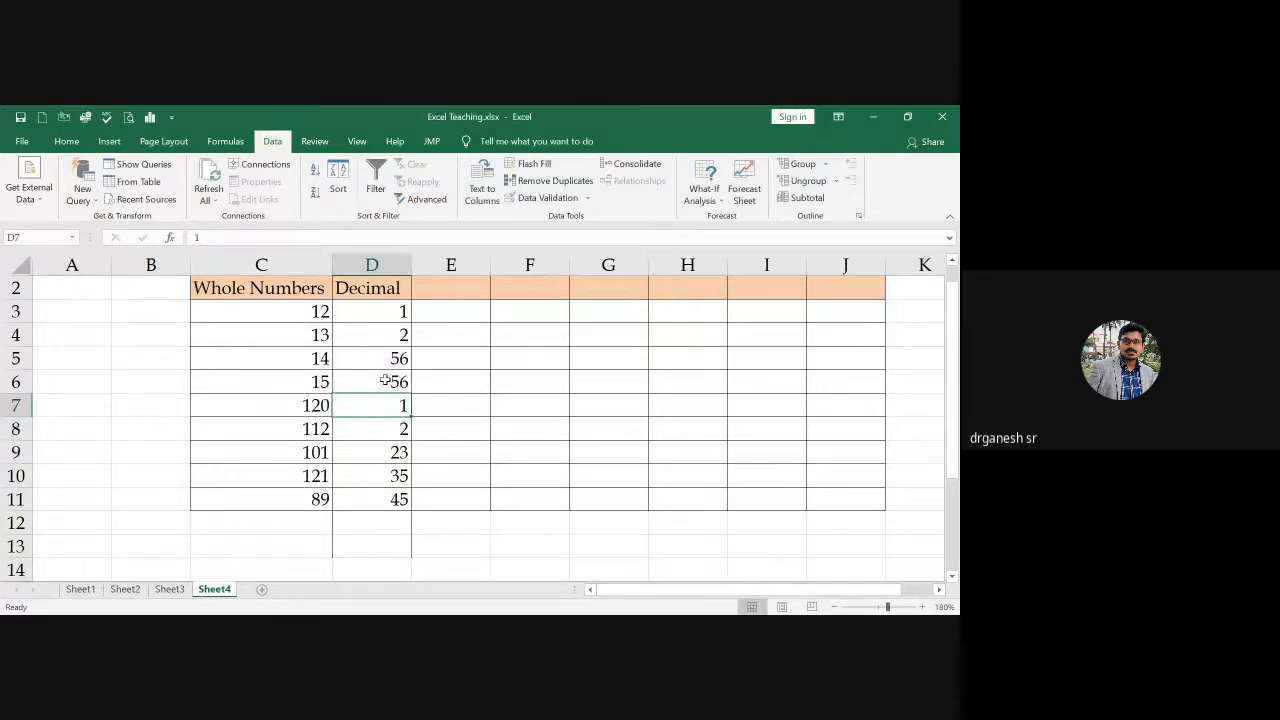
Step: Open the data validation settings of cell D3 and close them
left_click(400, 309)
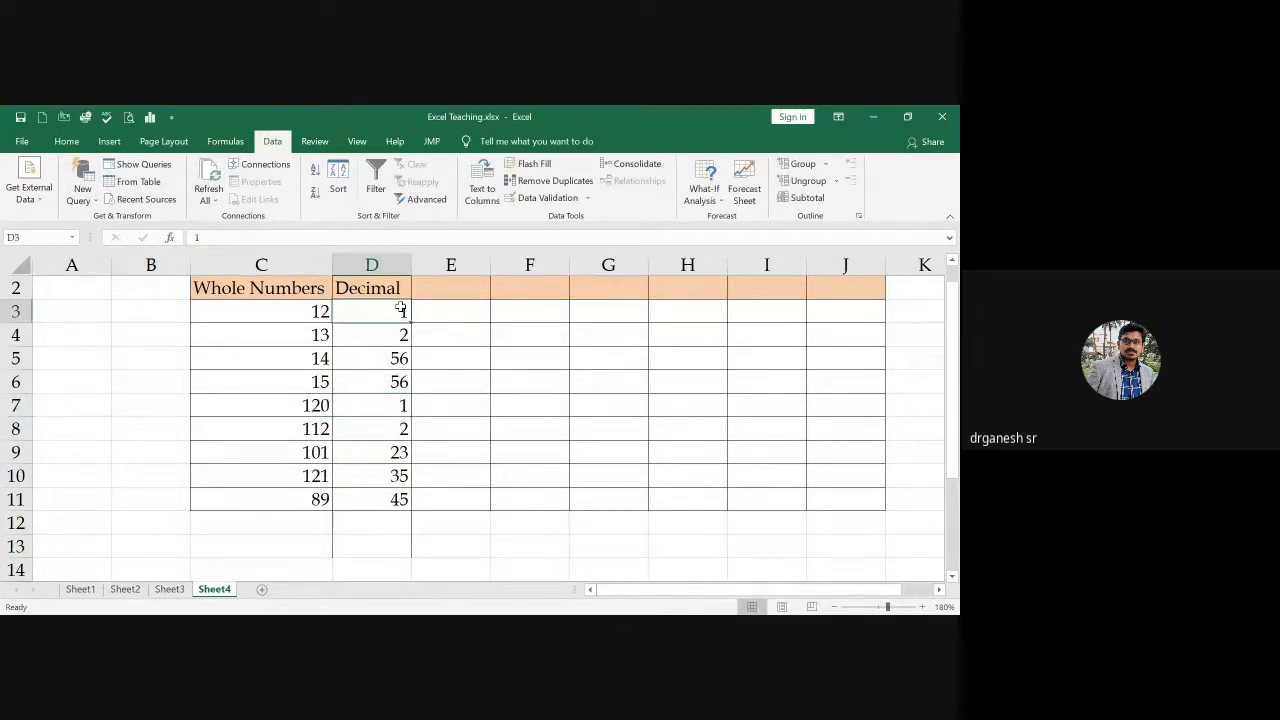
left_click(548, 198)
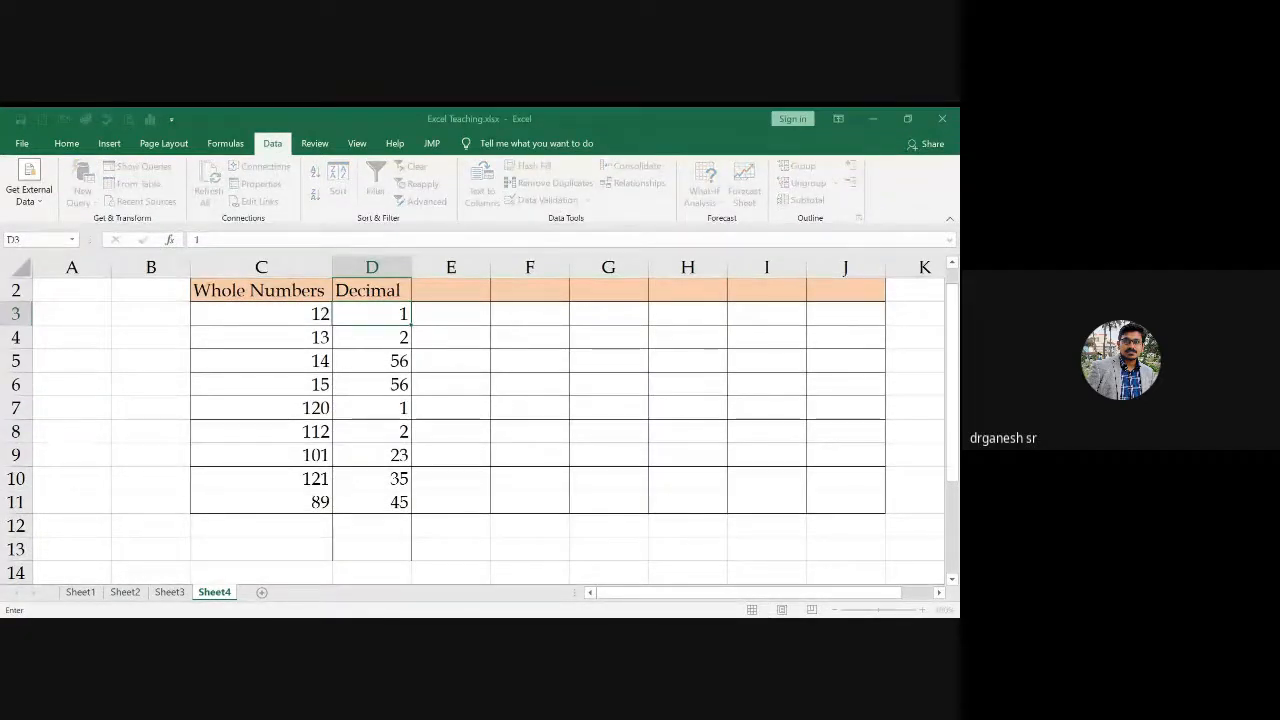
left_click(566, 441)
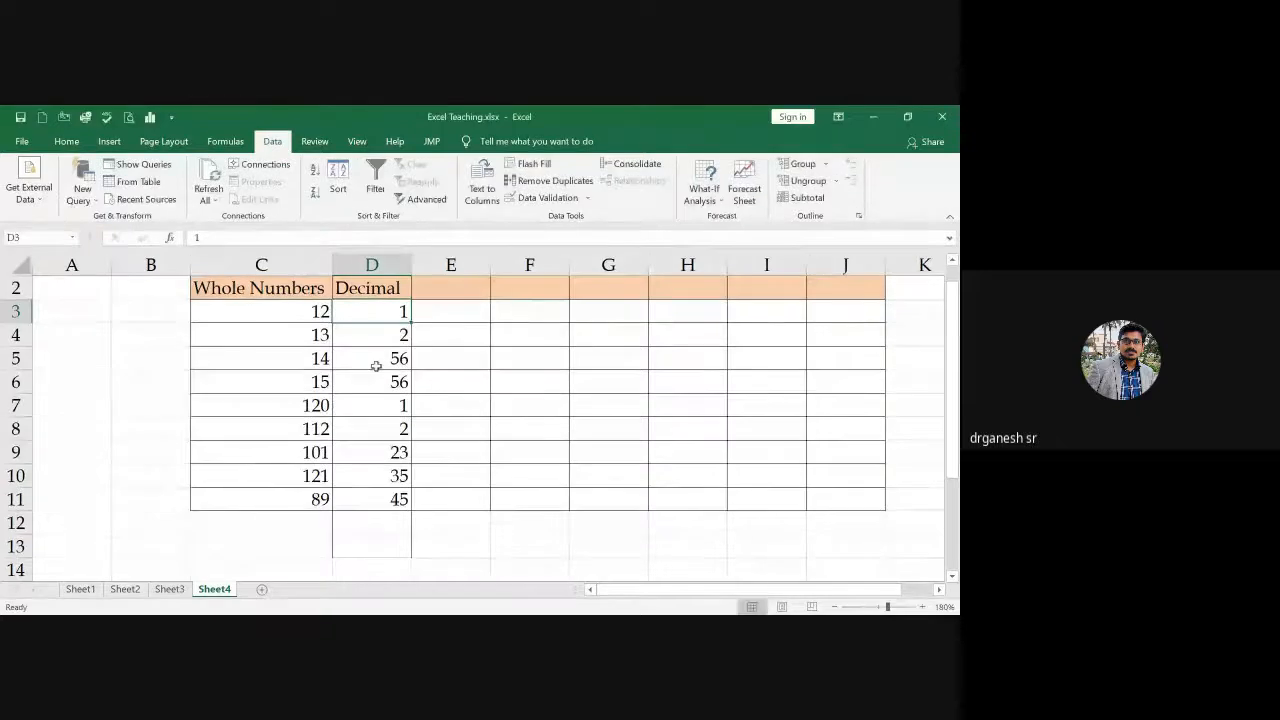
Step: Try to enter 123 in cell D3 and cancel the entry
type("123")
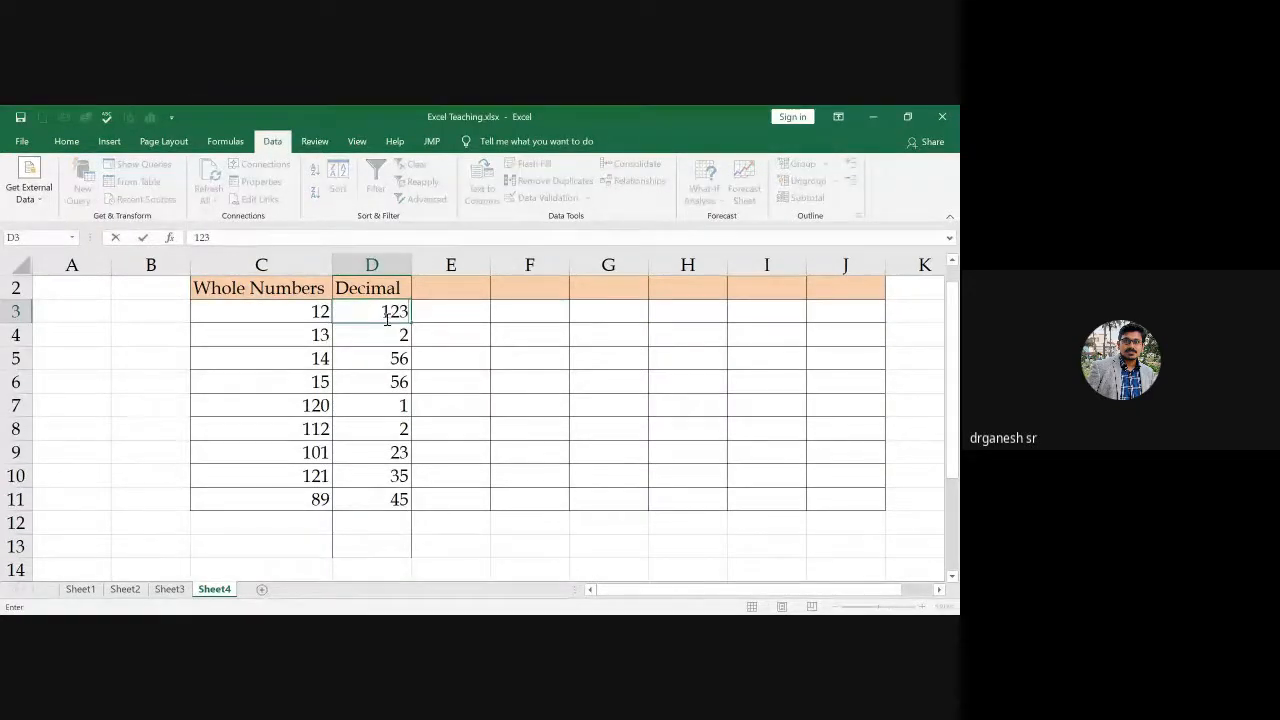
key("Return")
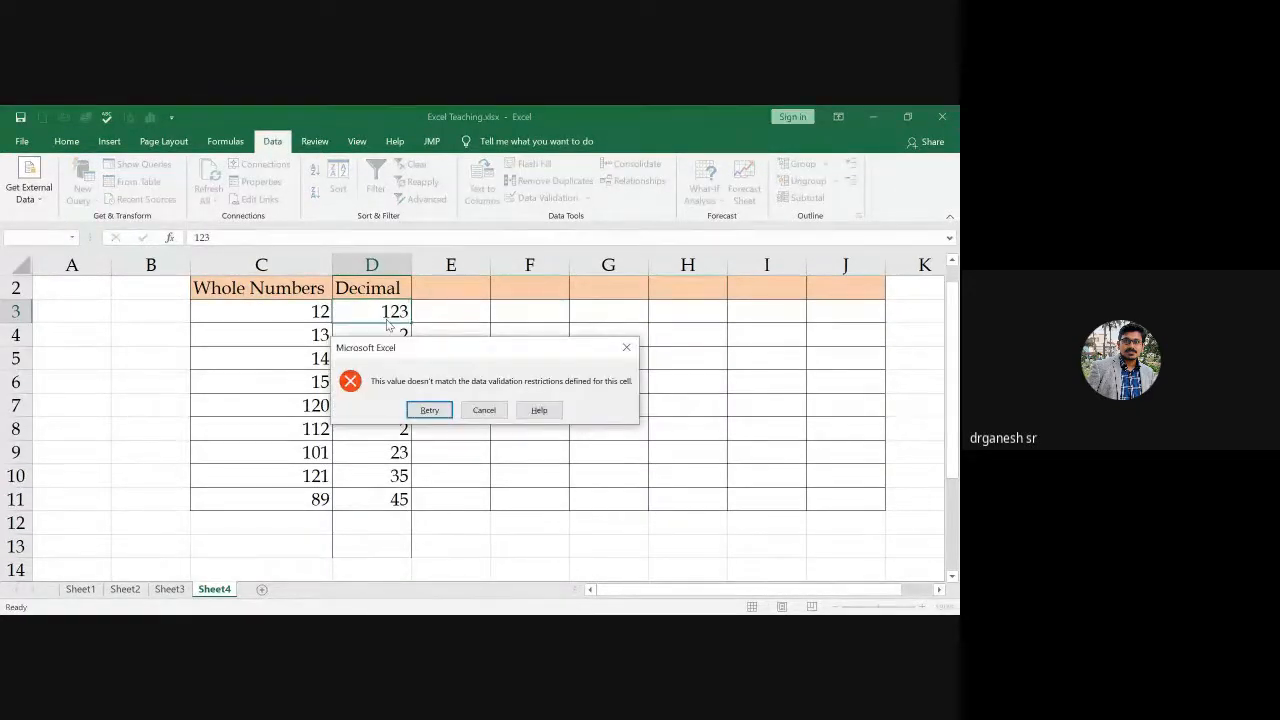
key("Escape")
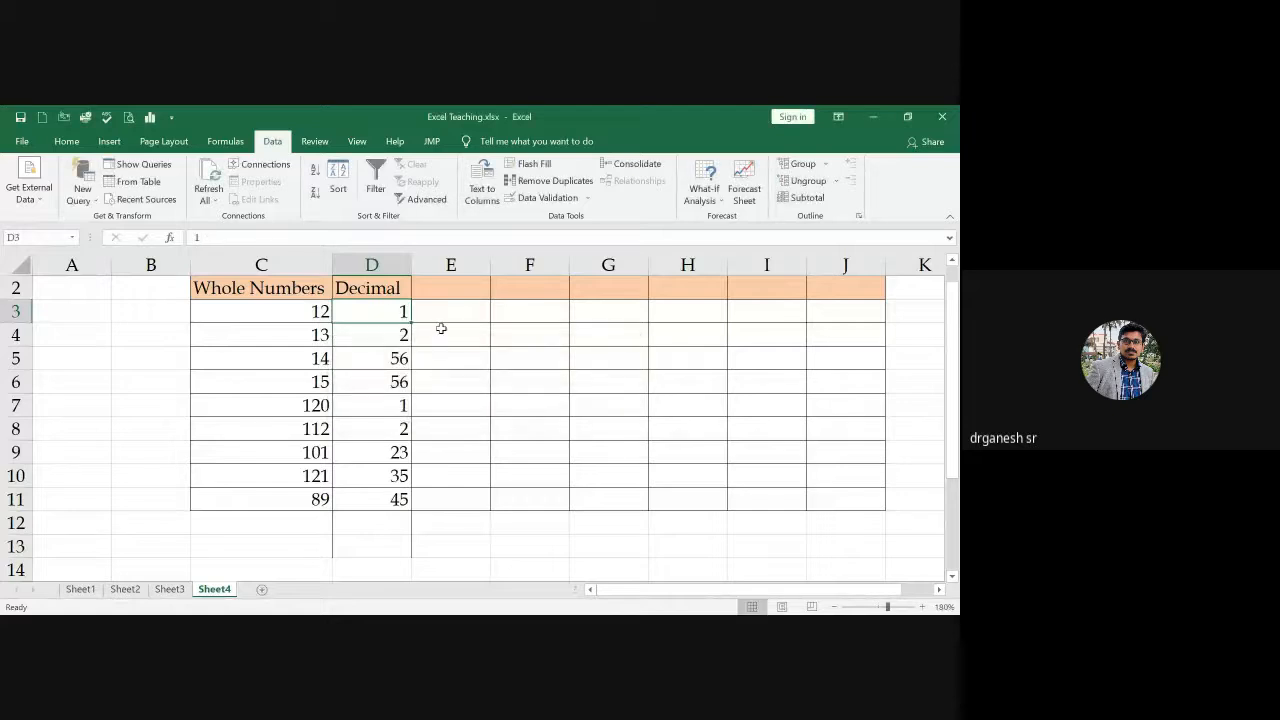
Step: Erase the mixed validation settings of cells D3:D11 and apply one data validation rule to the whole range
key("Down")
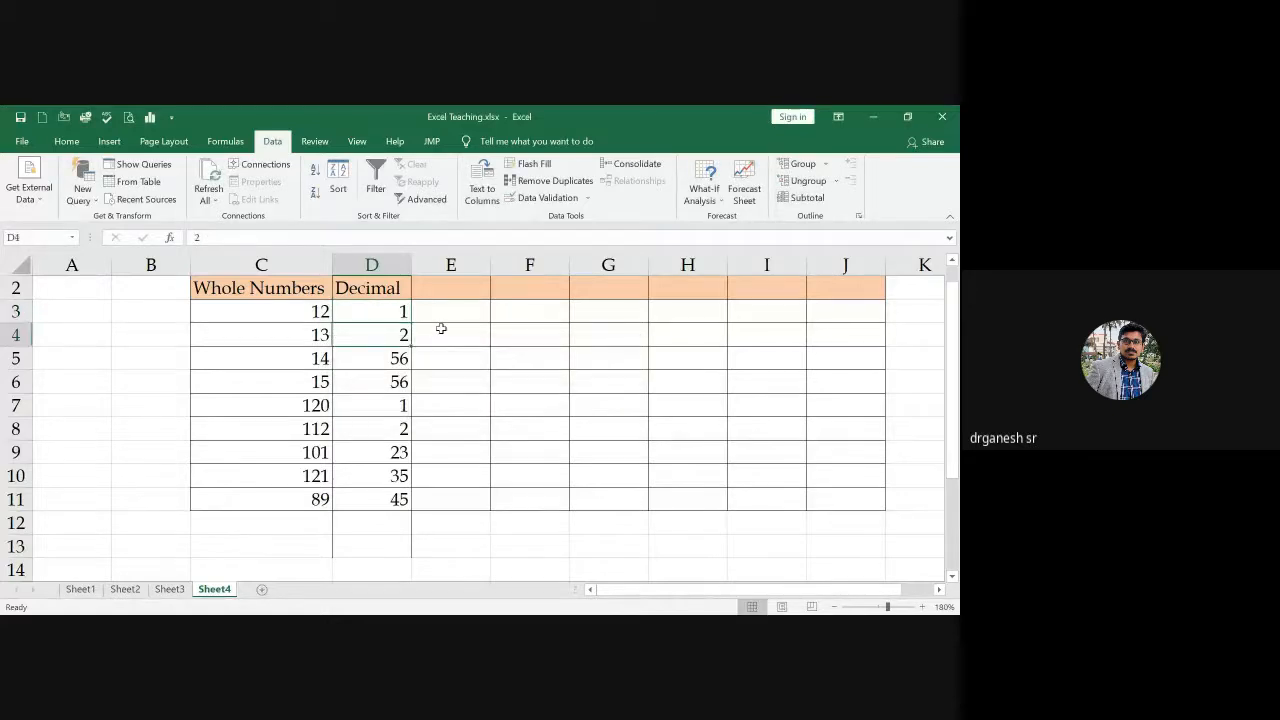
left_click(548, 198)
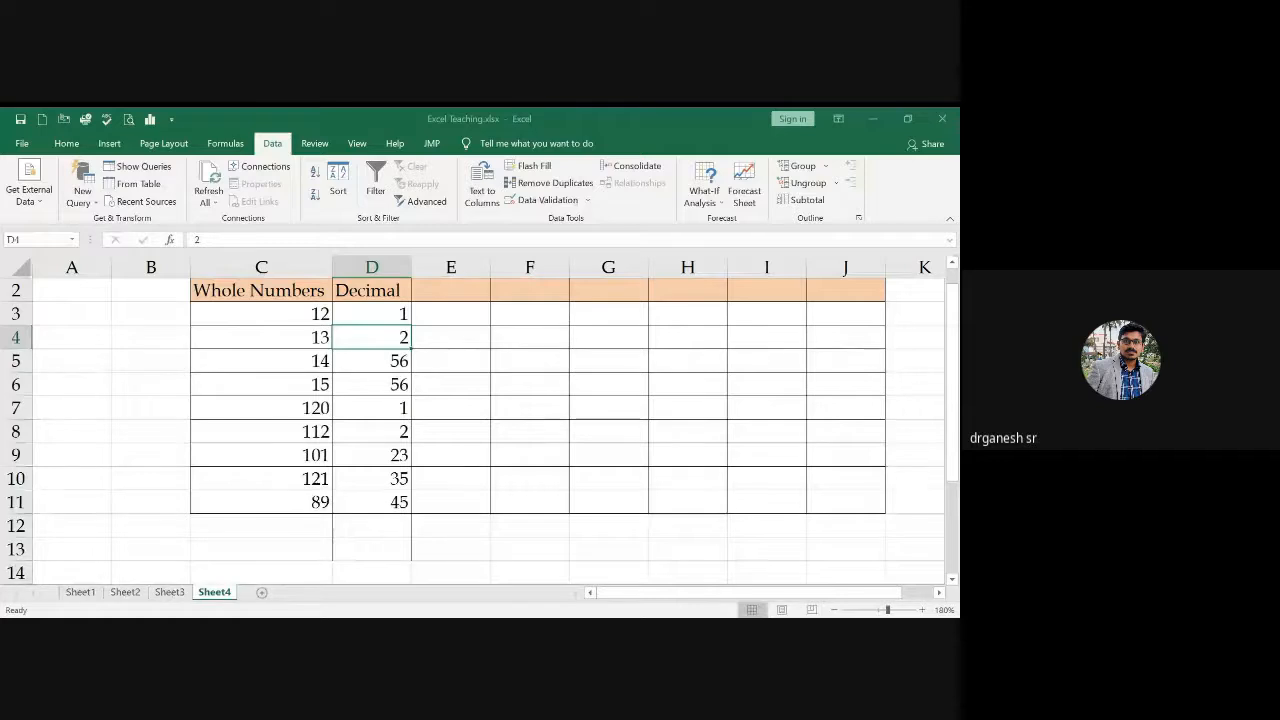
left_click_drag(374, 311, 371, 500)
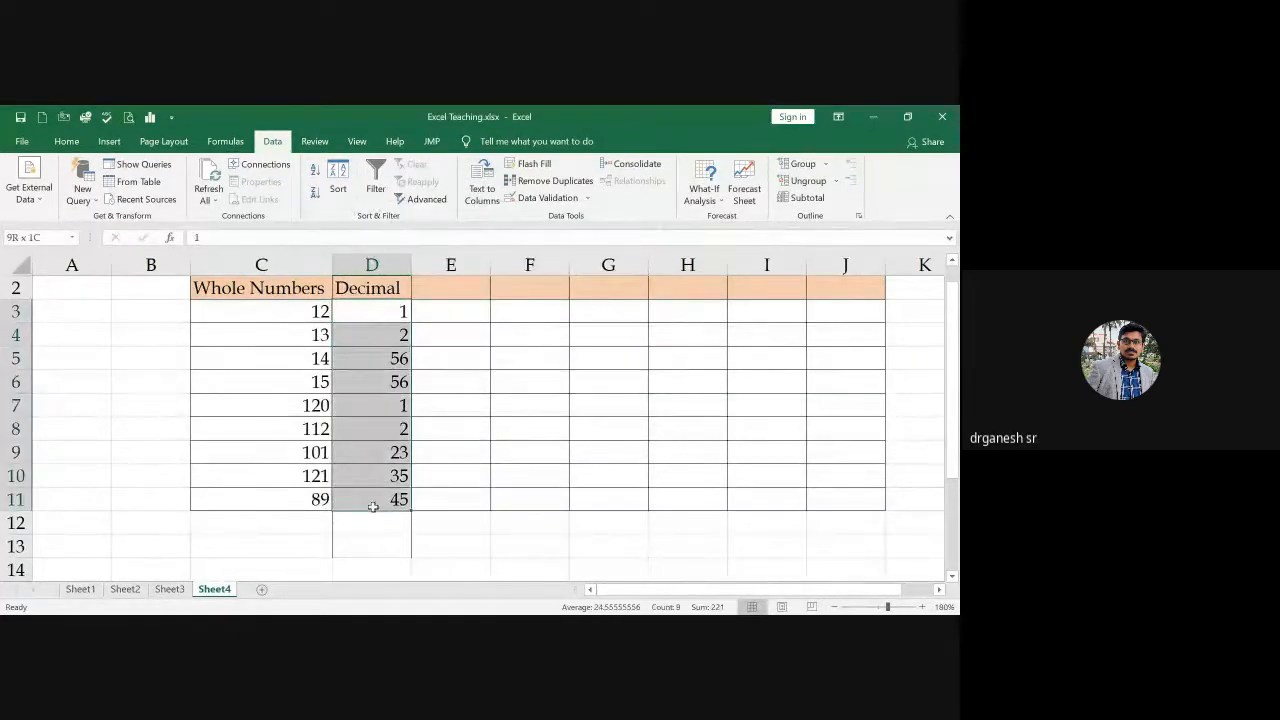
left_click(548, 197)
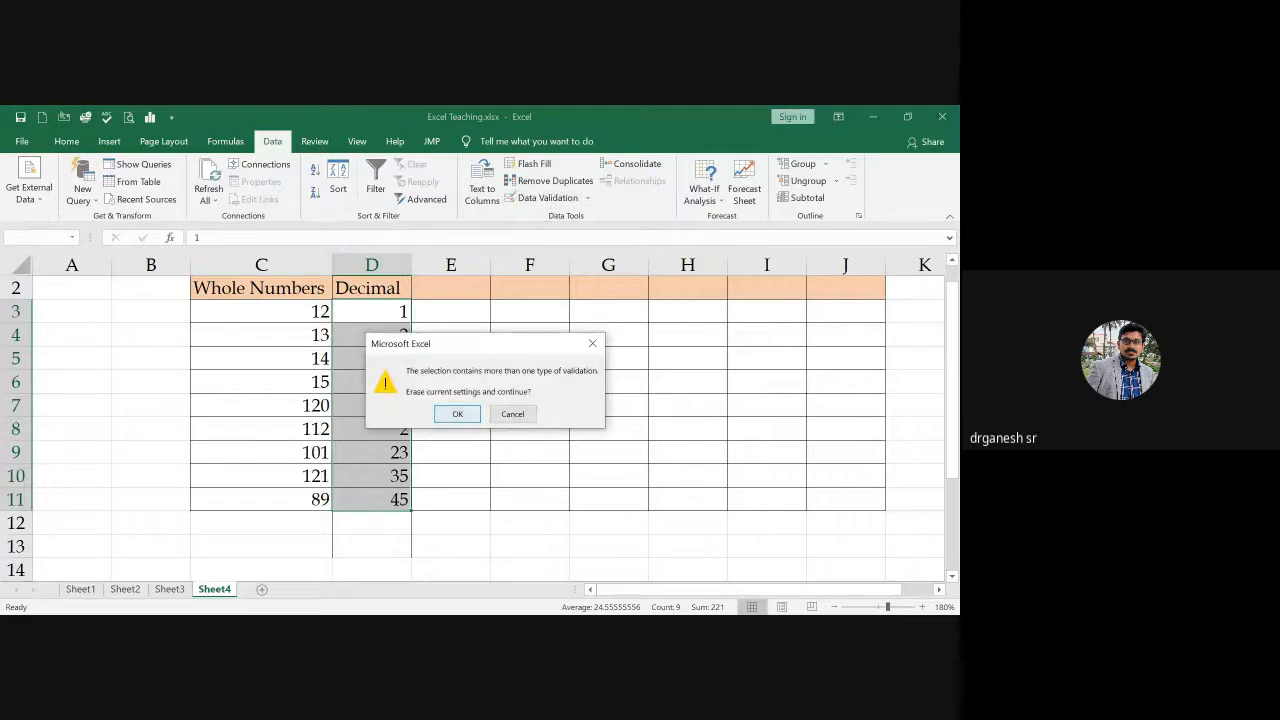
key("Return")
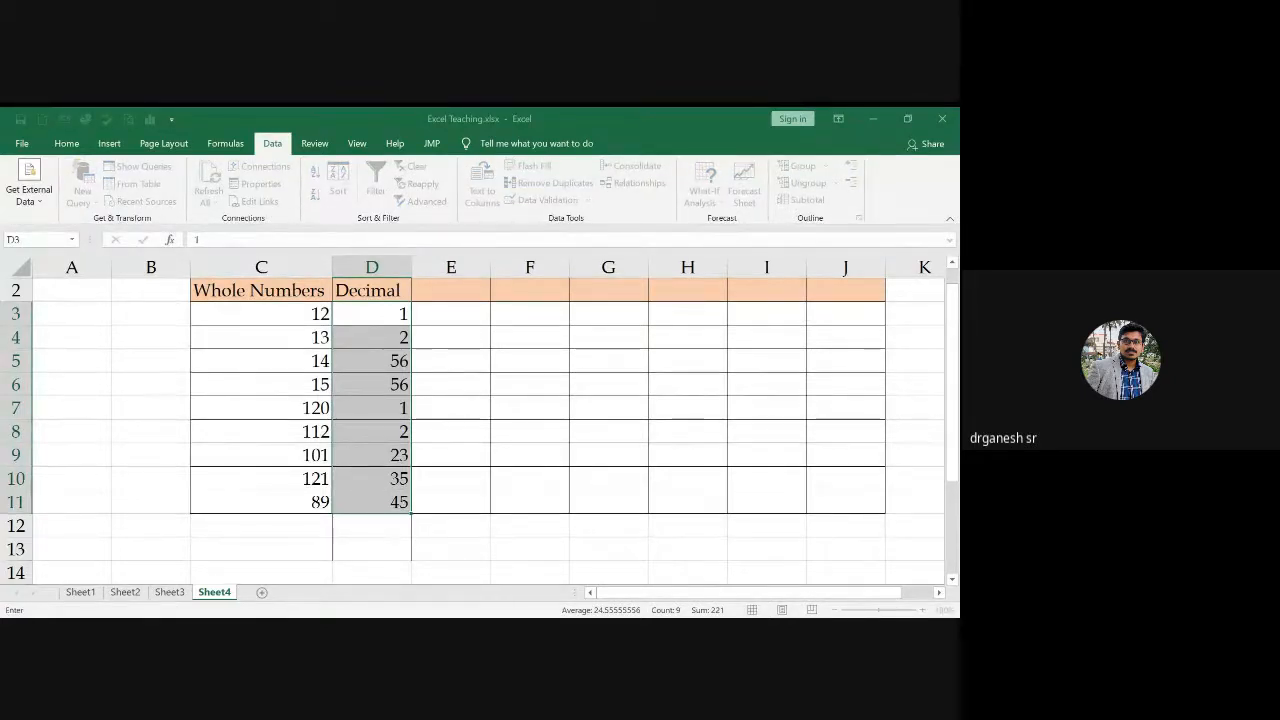
left_click(550, 433)
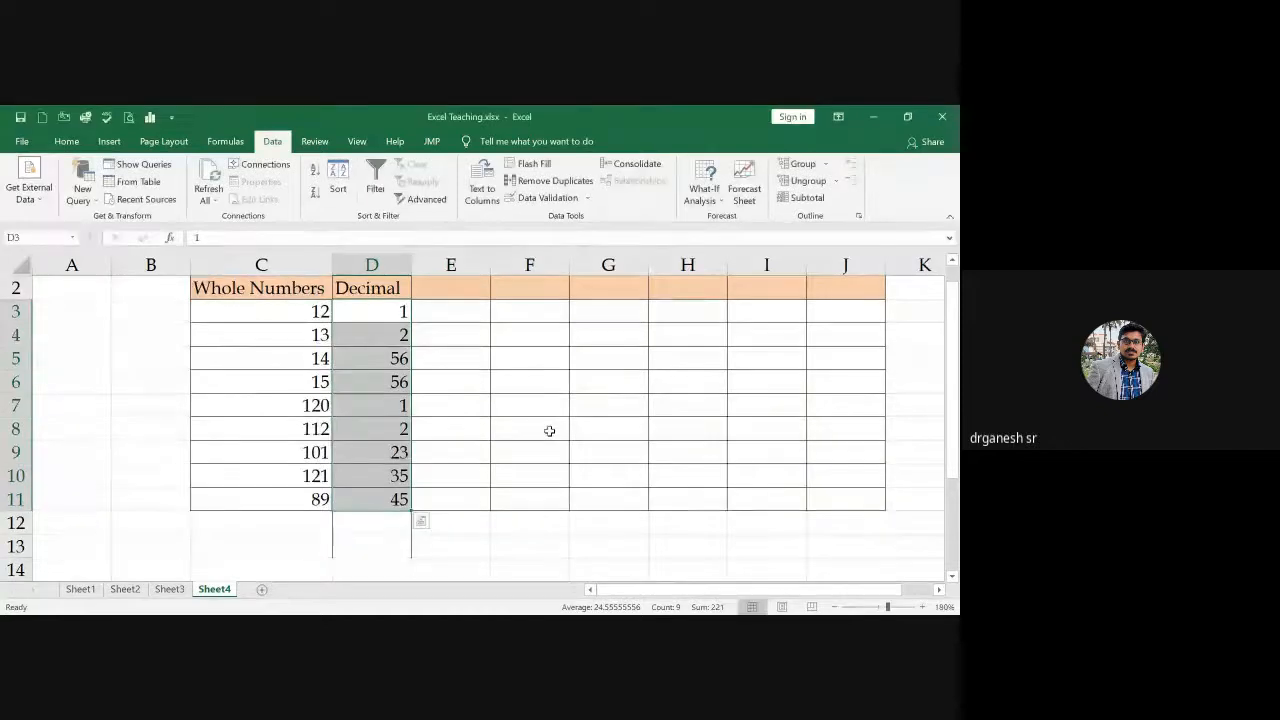
Step: Clear the values in cells D3:D11 and enter 1 in cell D3
key("Delete")
left_click(373, 312)
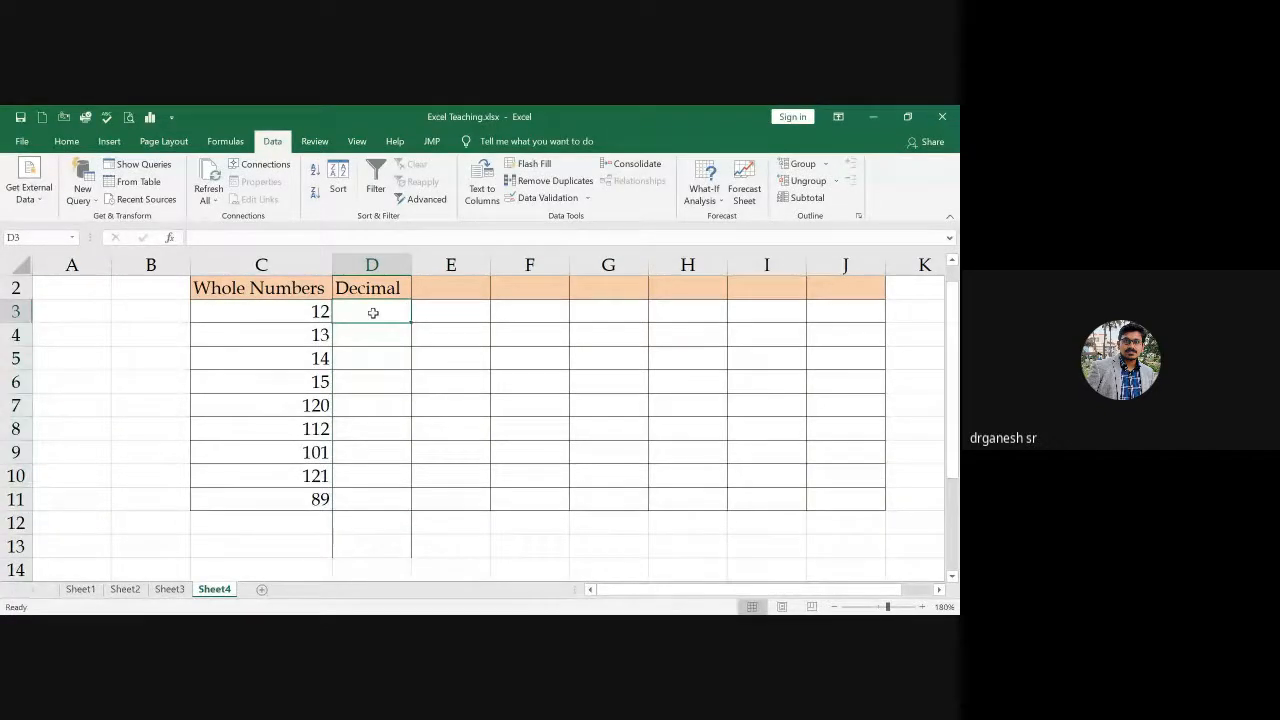
type("1")
key("Return")
Step: Try to enter 12 in cell D4 and cancel the entry
type("1")
key("Return")
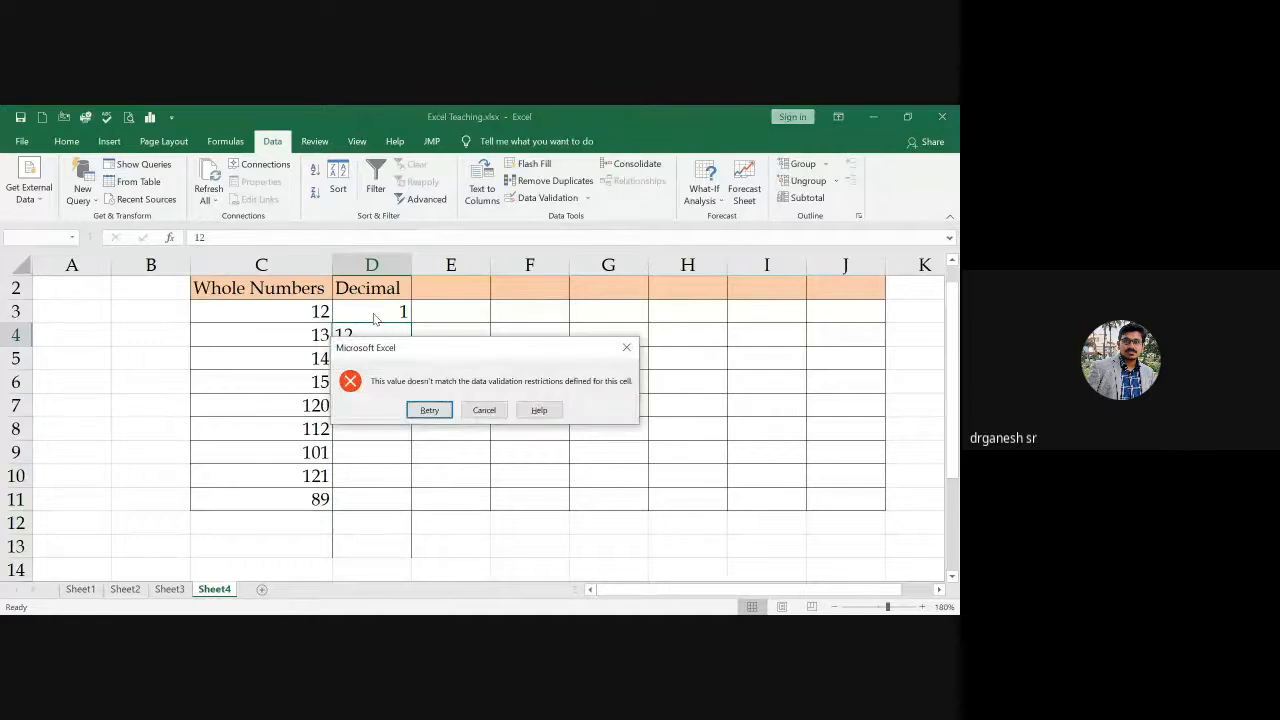
key("Escape")
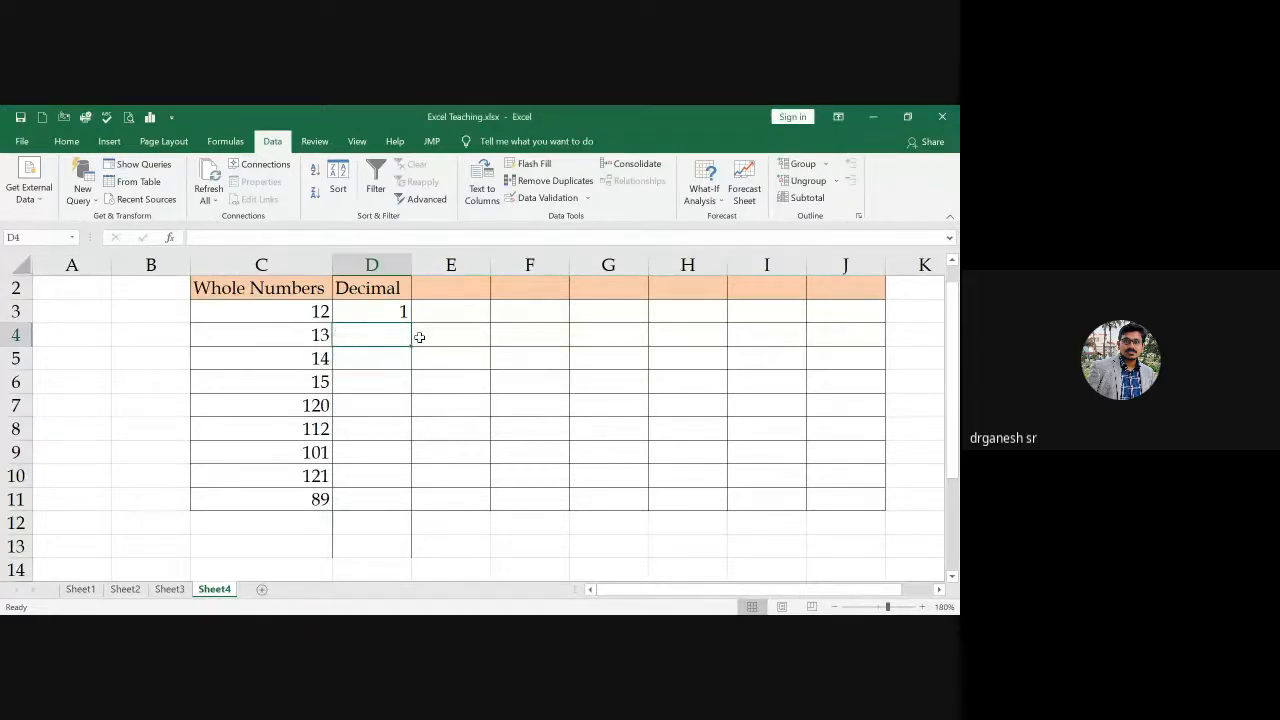
Step: Enter 2, 3 and 4 in cells D4, D5 and D6 of the Decimal column
type("2")
key("Return")
type("3")
key("Return")
type("4")
key("Return")
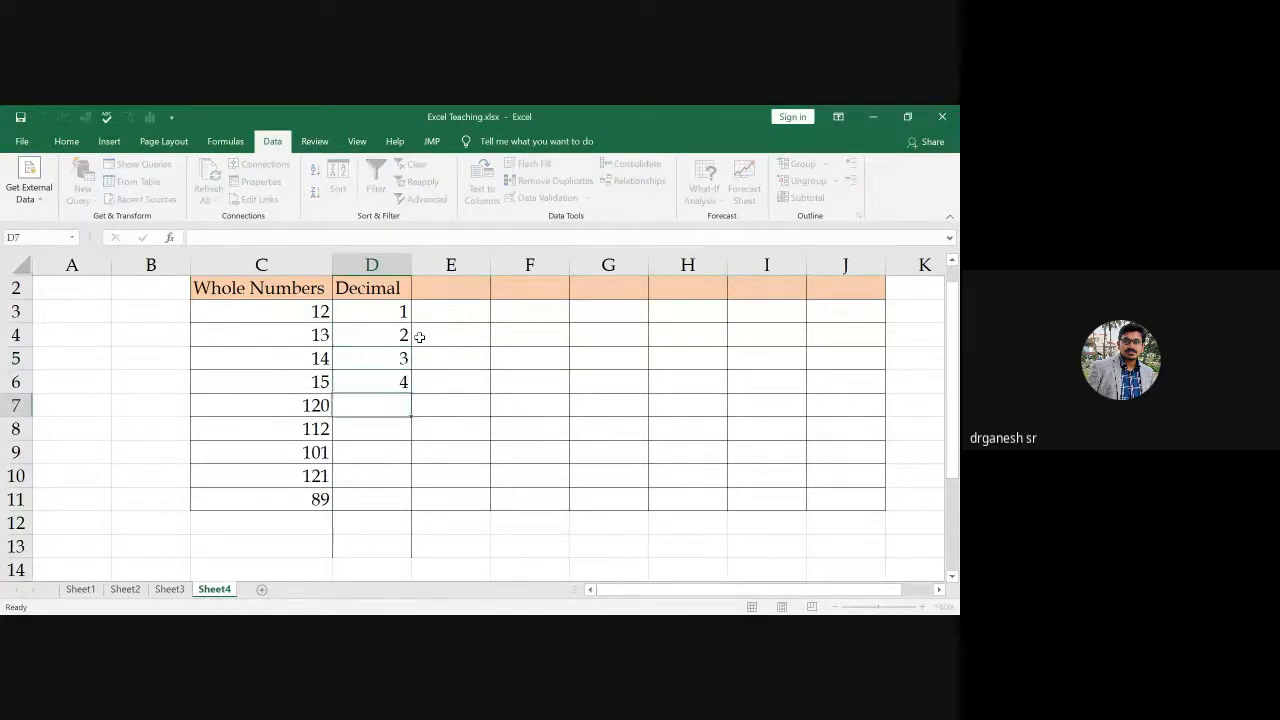
Step: Try to enter 5 in cell D7 and cancel the entry
type("5")
key("Return")
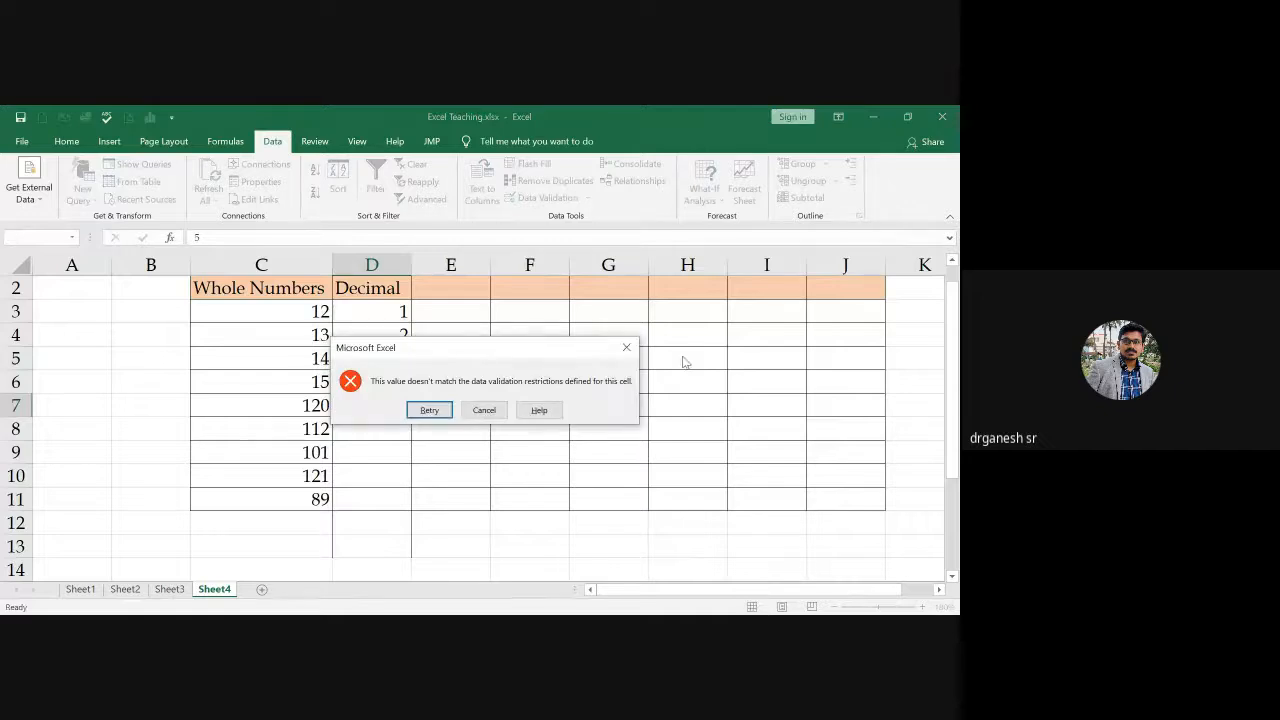
left_click(627, 347)
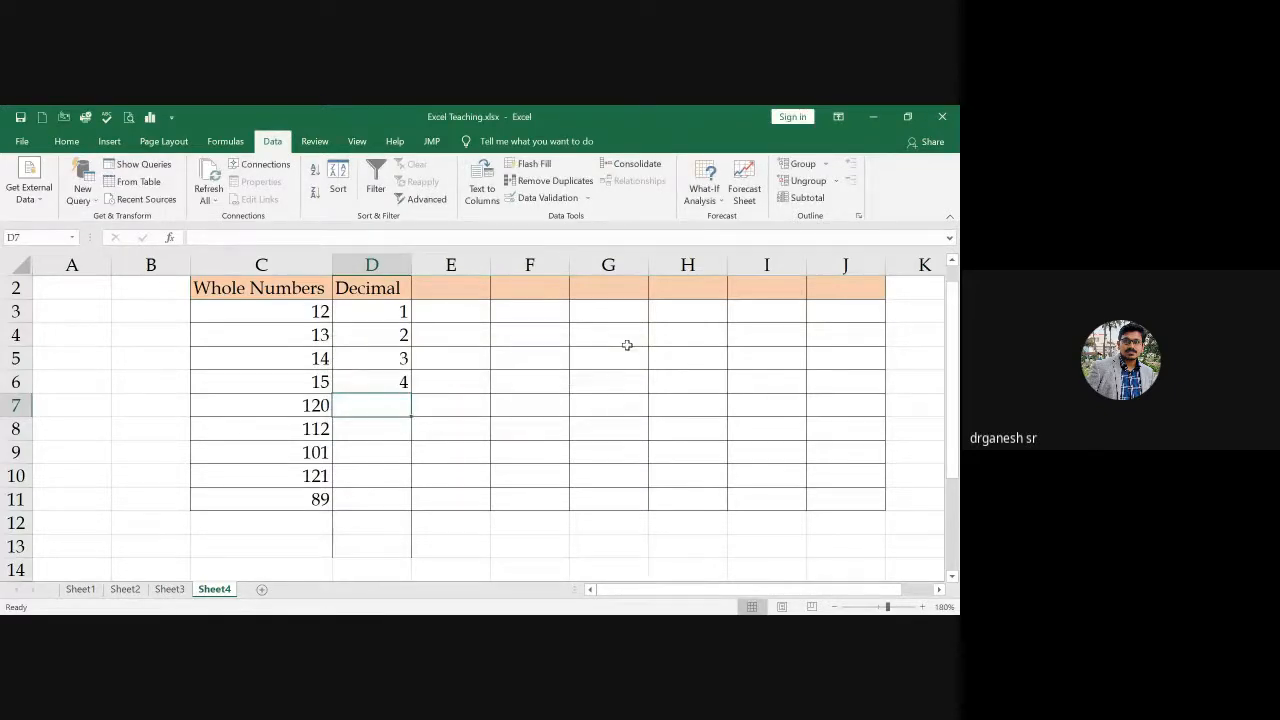
Step: Enter 1, 2, 3 and 4 in cells D7 to D10 of the Decimal column
type("1")
key("Return")
type("2")
key("Return")
type("3")
key("Return")
type("4")
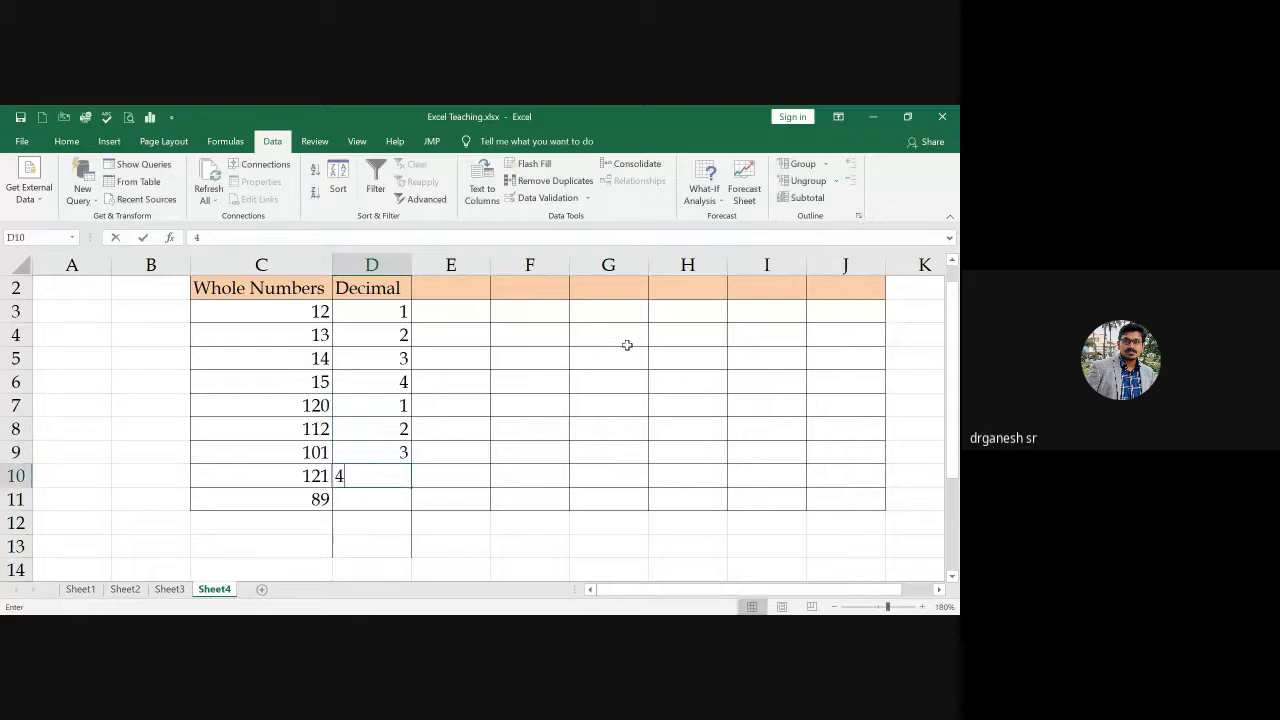
key("Return")
Step: Try 5 in cell D11, and enter 4 there instead
type("5")
key("Return")
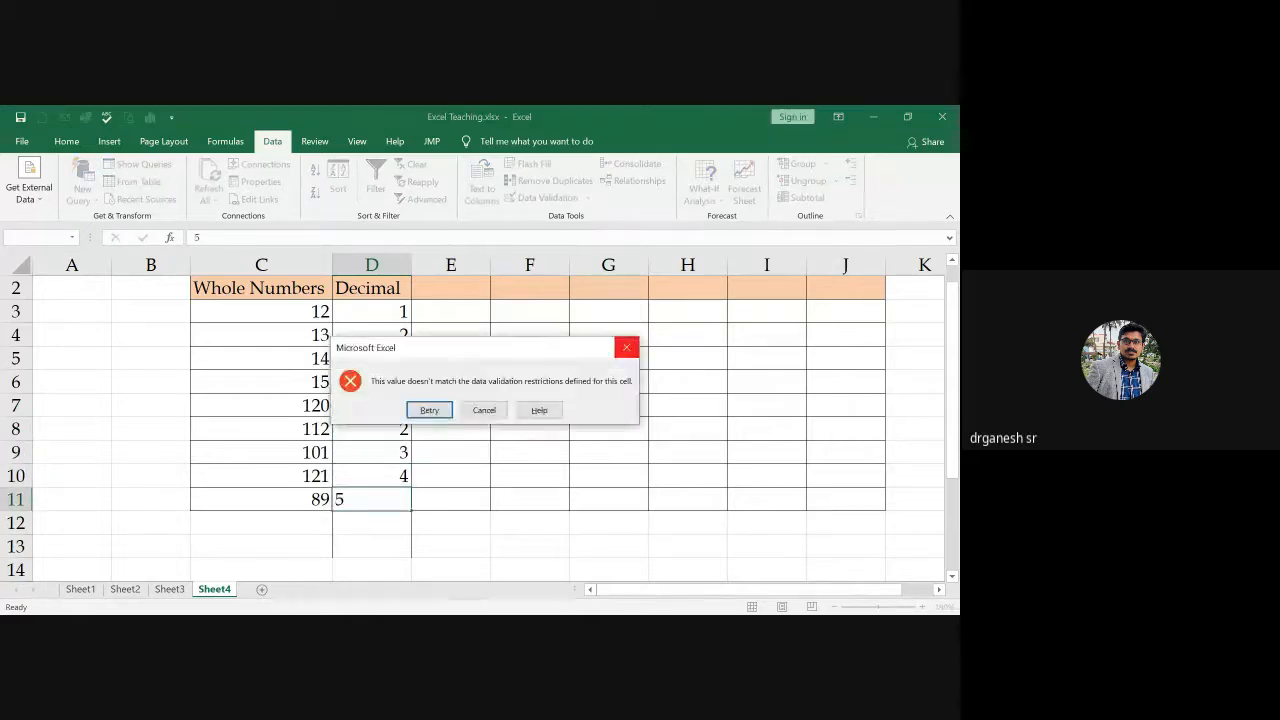
key("Return")
type("4")
key("Return")
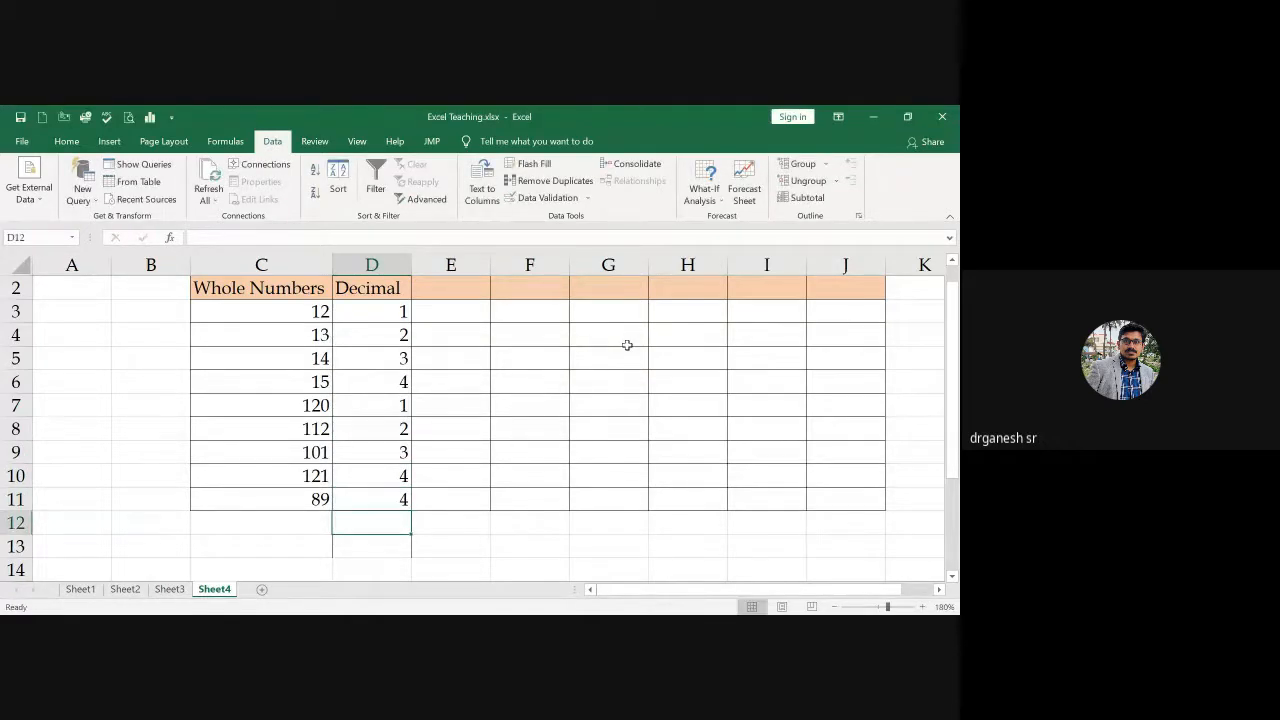
Step: Add the column headers List in cell E2 and Date in cell F2
left_click_drag(380, 313, 389, 497)
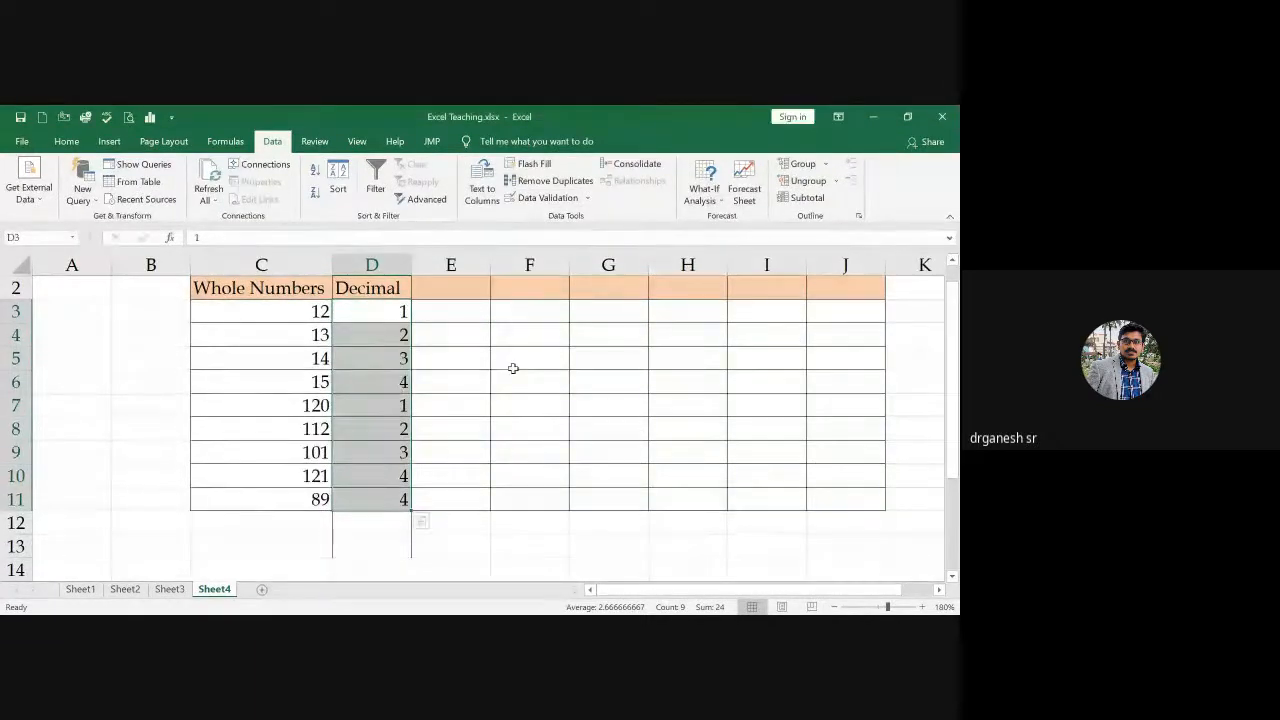
left_click(461, 293)
type("List")
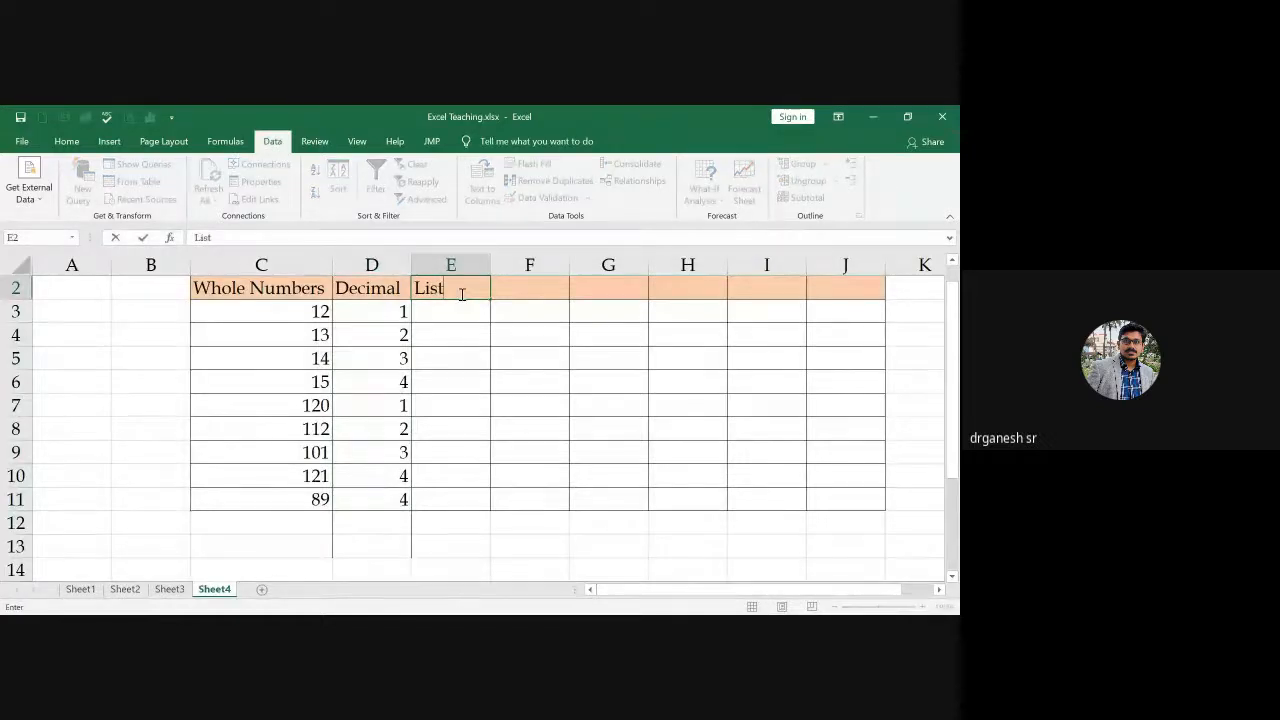
key("Return")
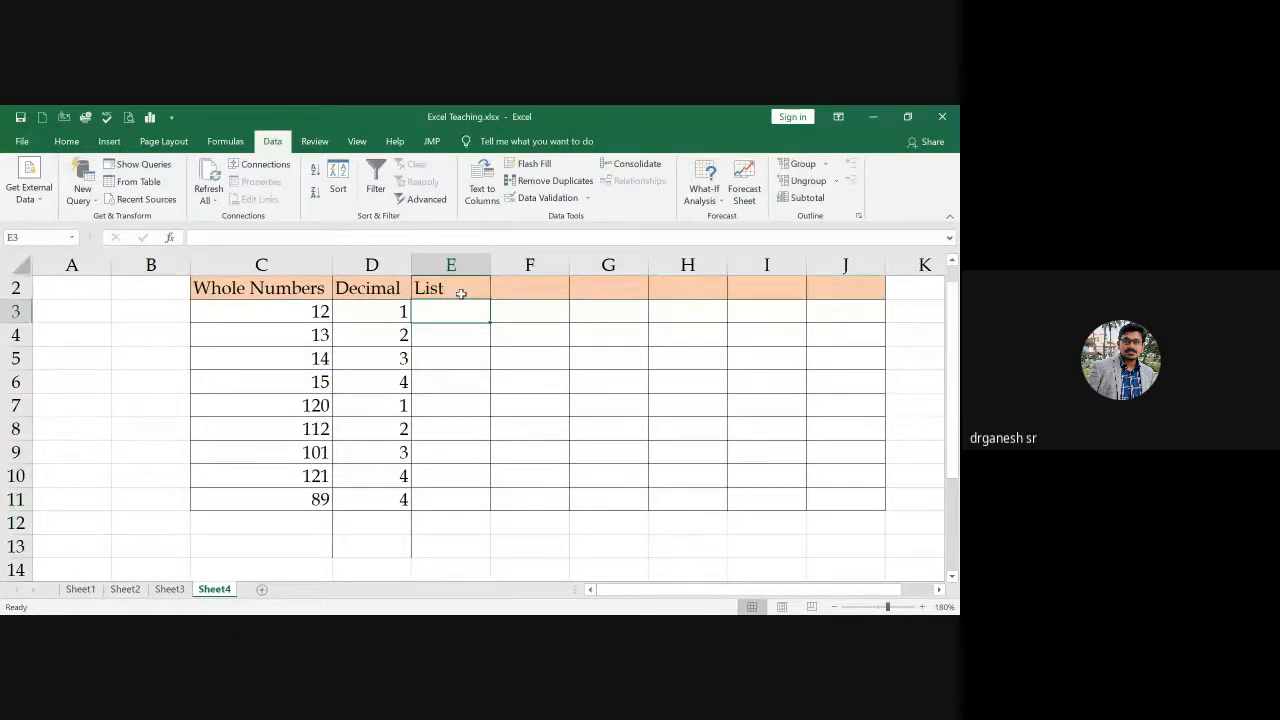
left_click(540, 288)
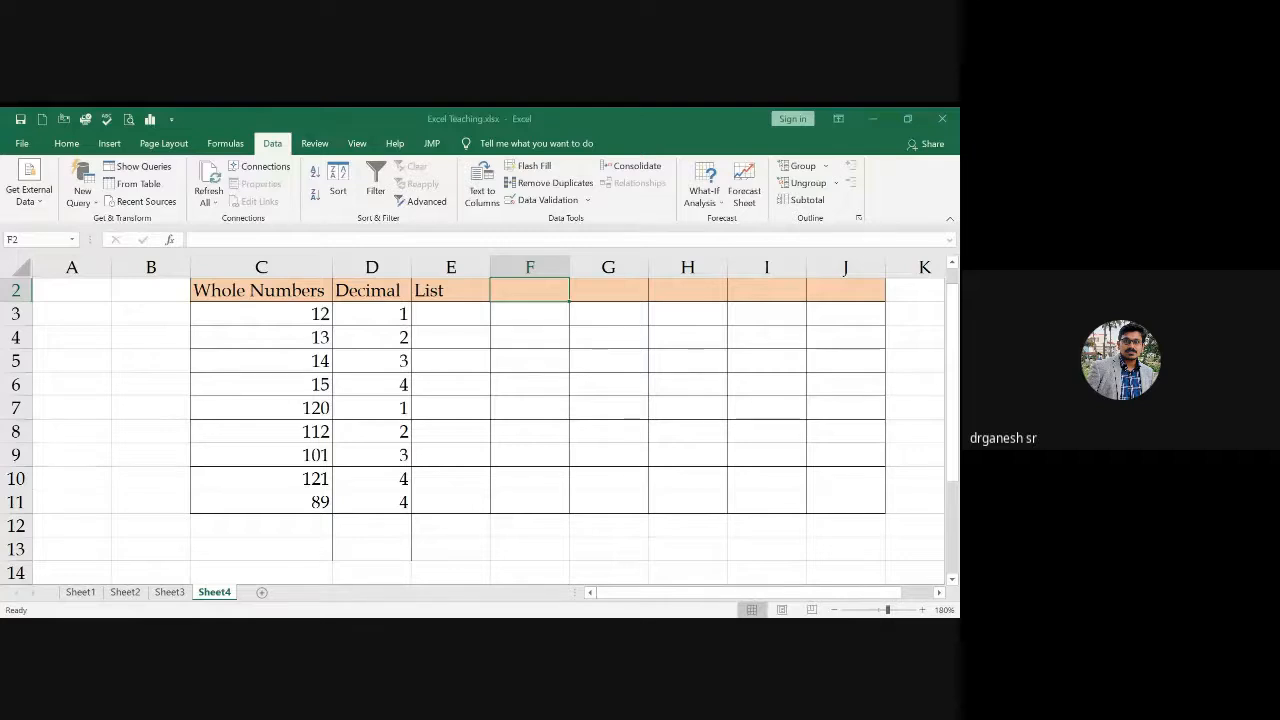
left_click(552, 279)
type("DAte")
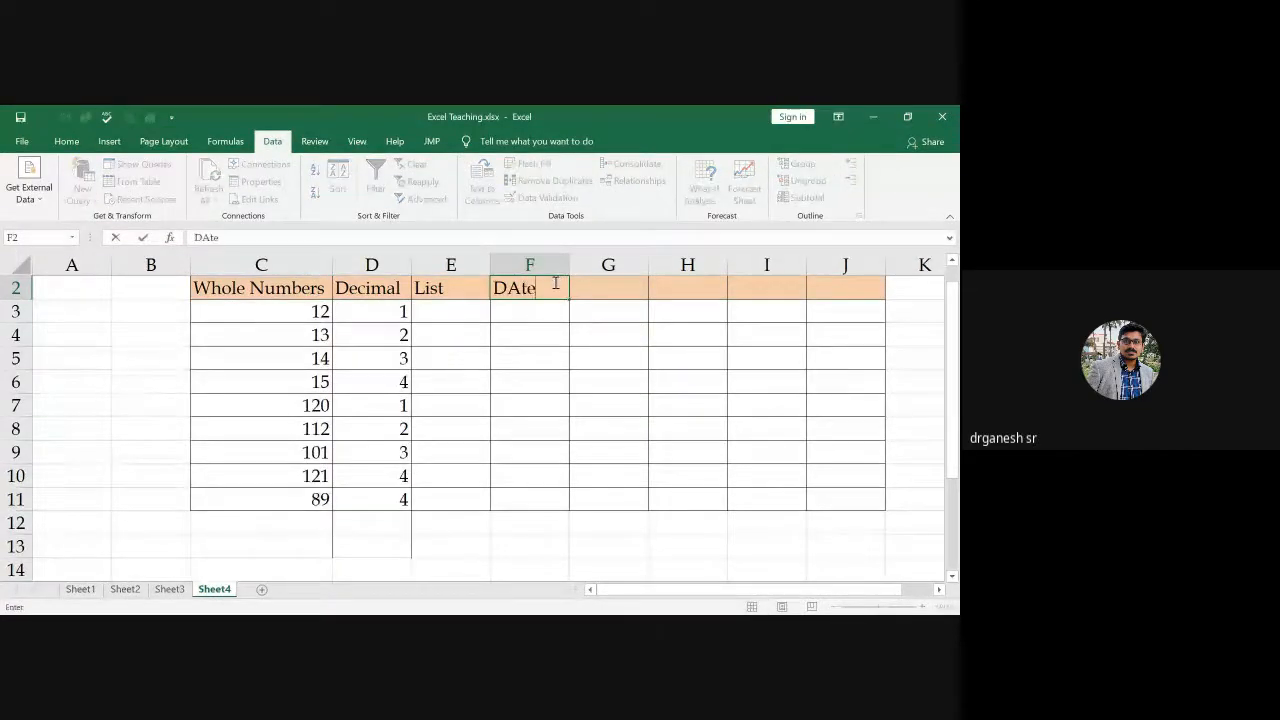
key("Return")
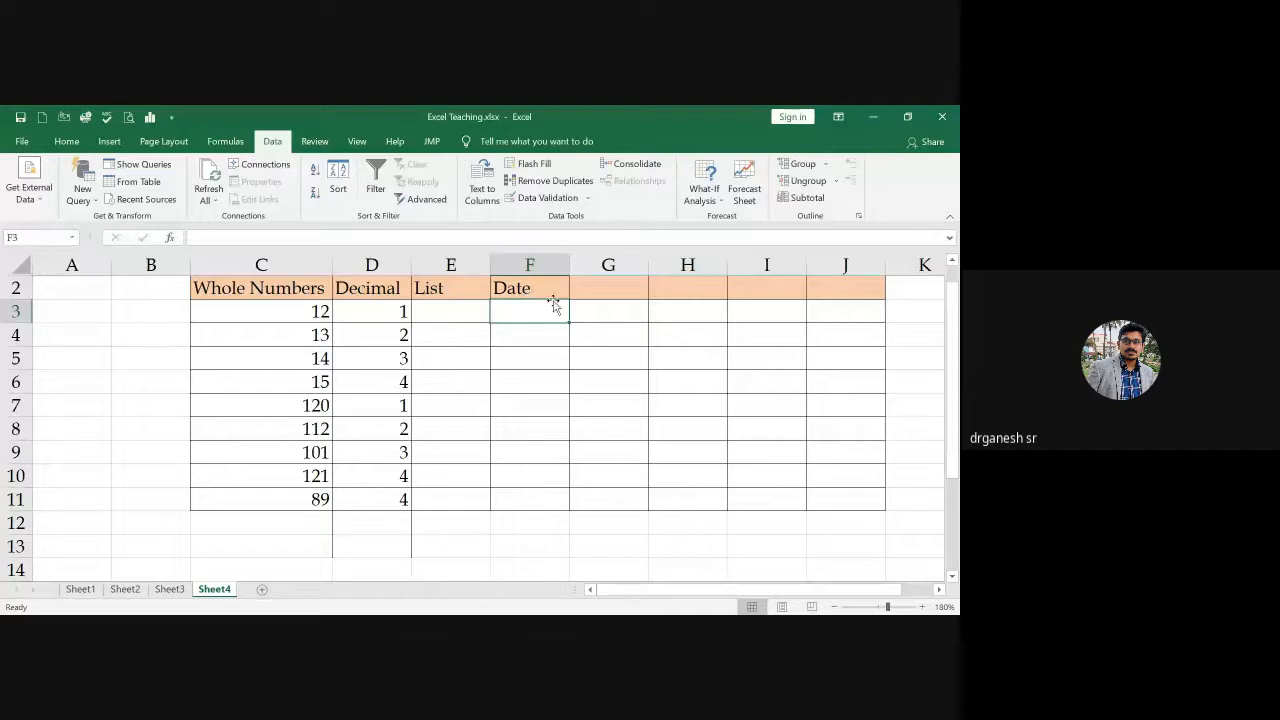
Step: Apply a date validation rule to cells F3:F11 in the Date column
left_click_drag(541, 315, 522, 439)
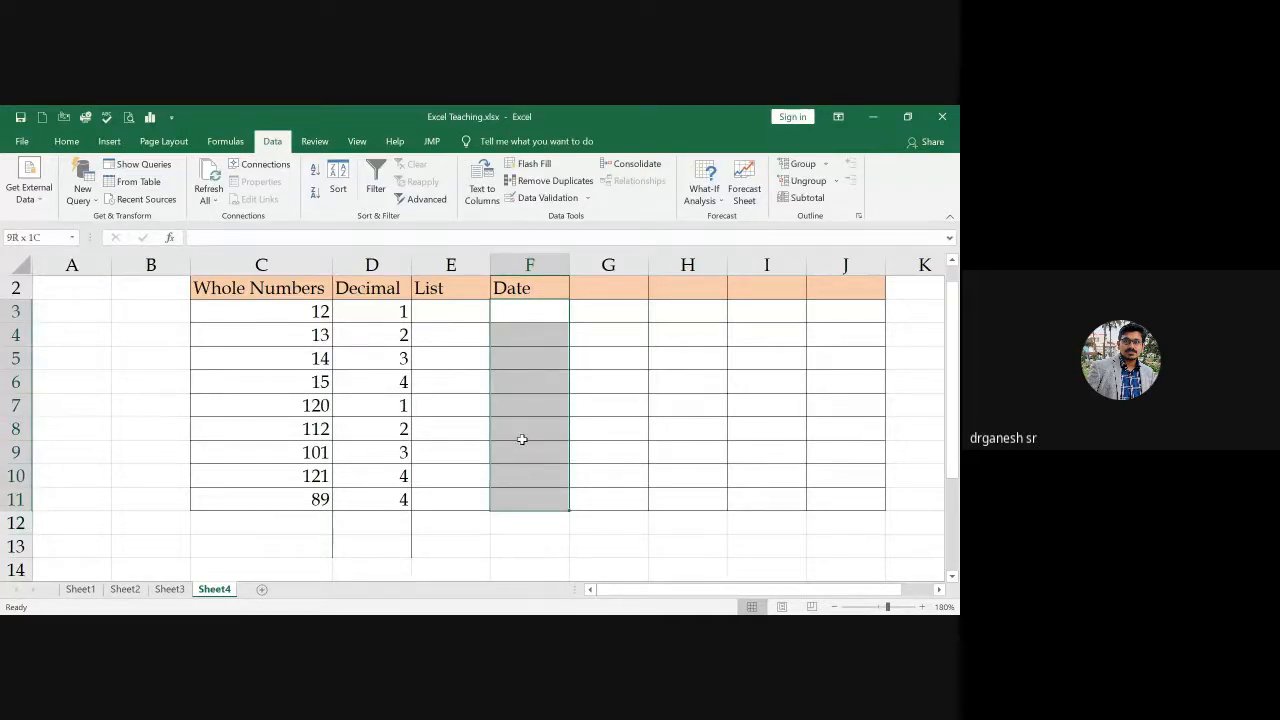
left_click(540, 197)
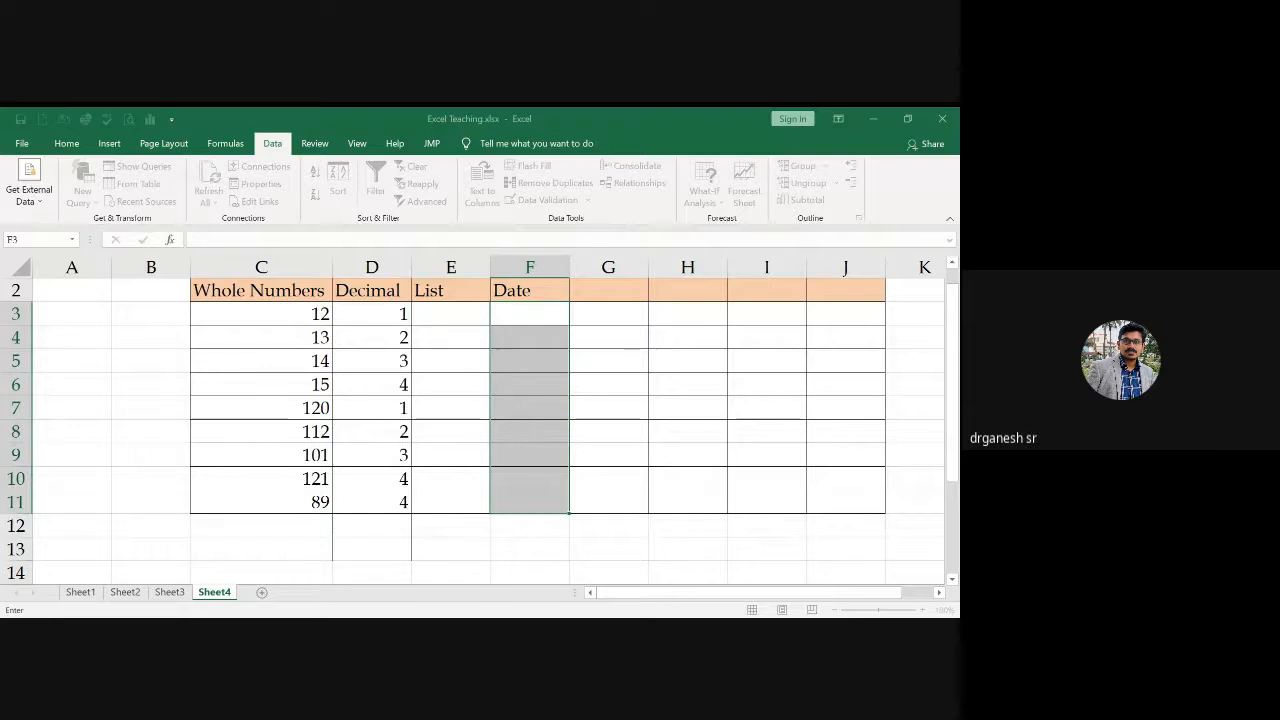
key("Escape")
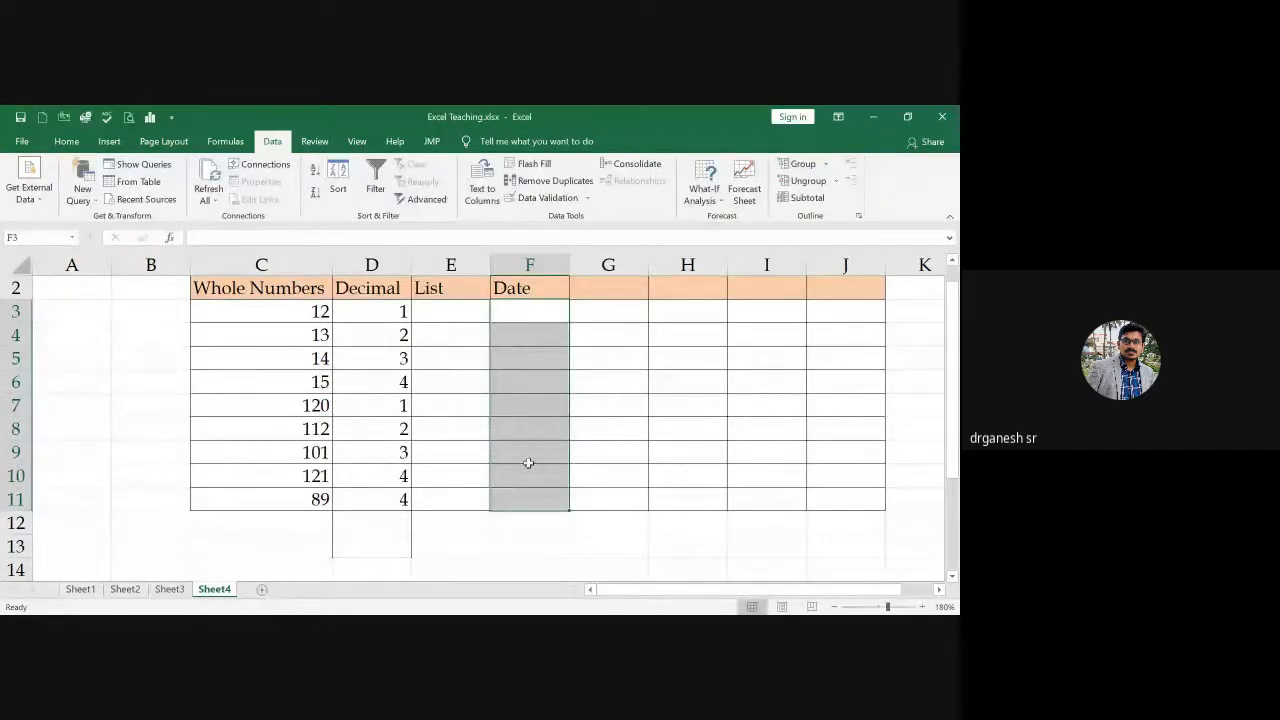
Step: Enter the dates 04-04-2020 in cell F3 and 05-08-2020 in cell F4
left_click(522, 314)
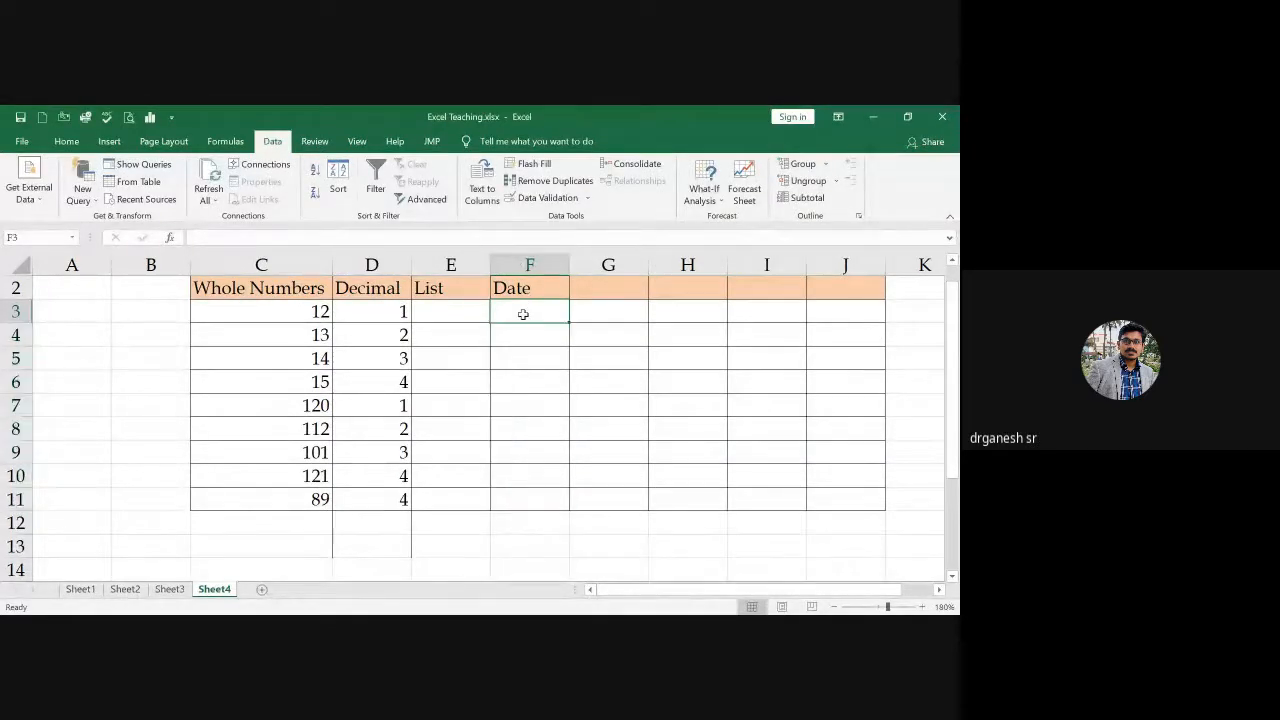
type("4-4-")
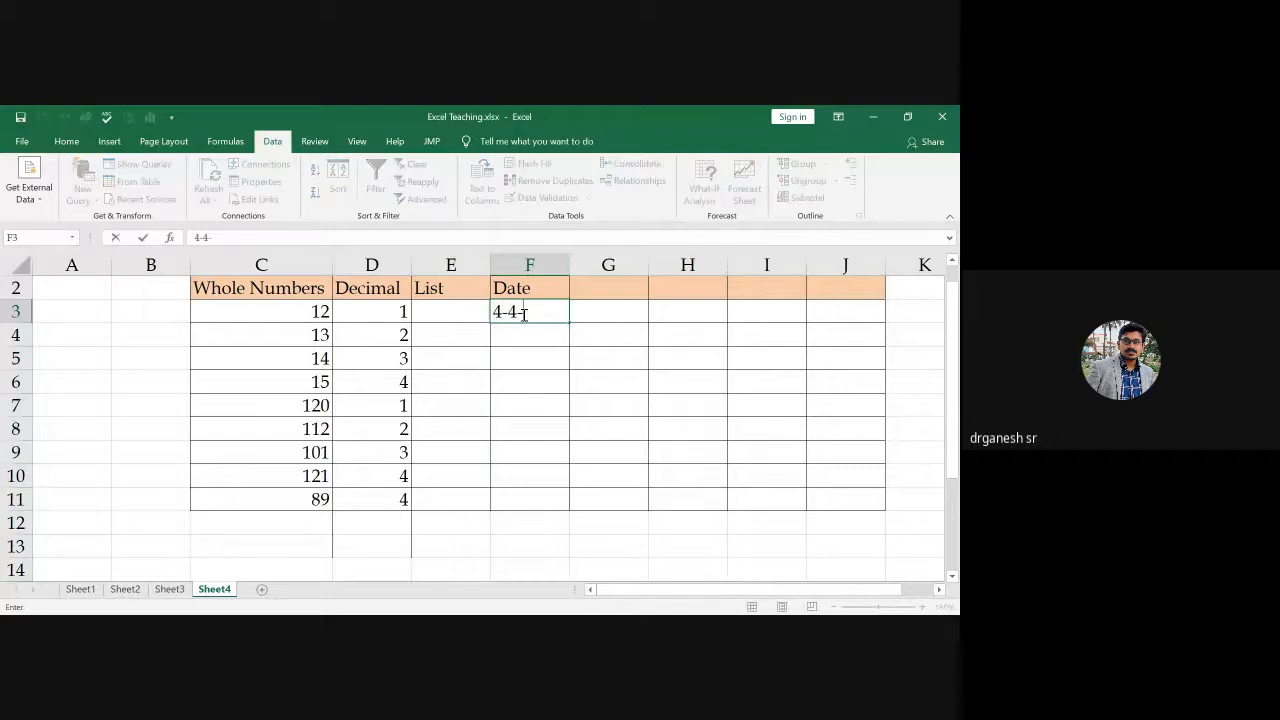
type("04-2020")
key("Return")
type("5-")
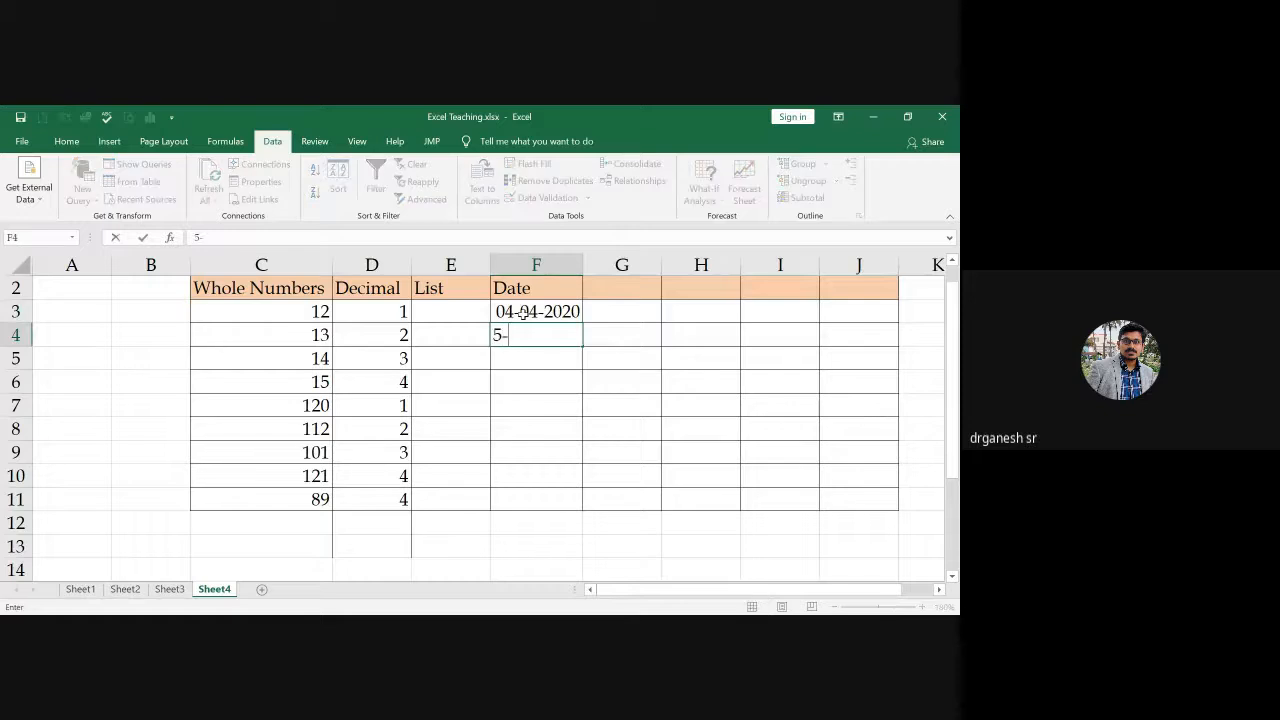
type("8-20210")
key("Return")
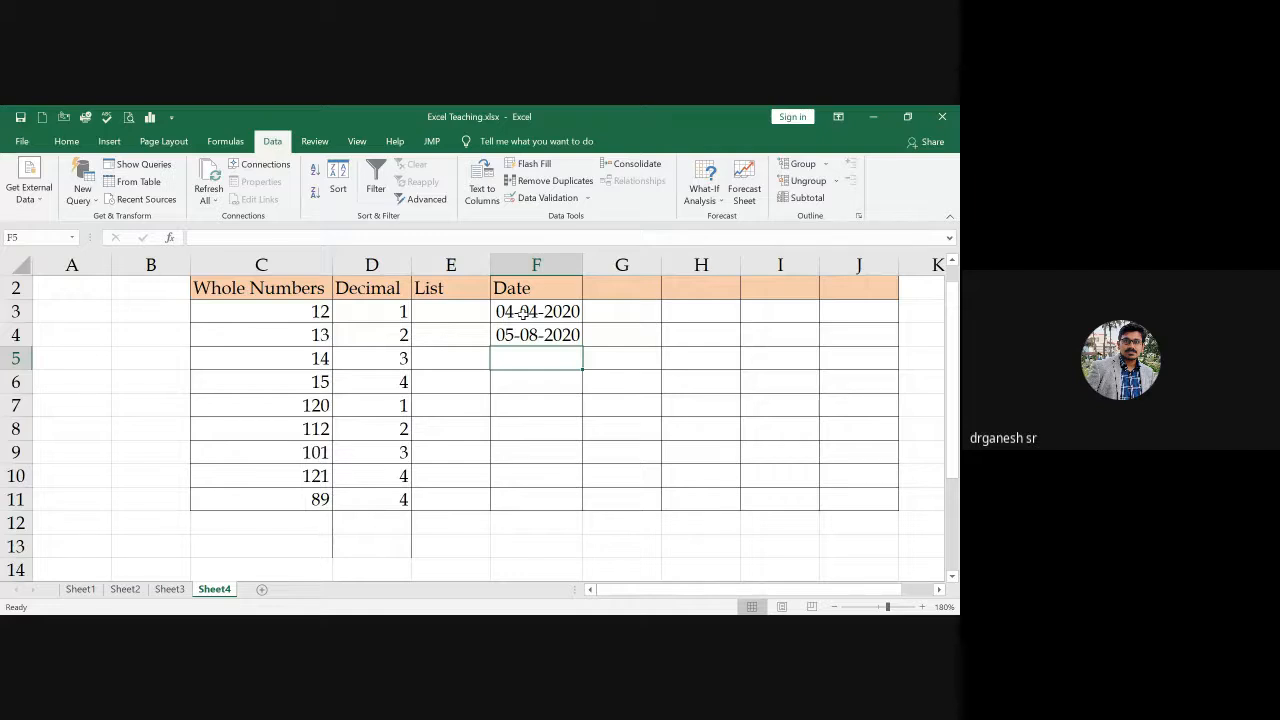
Step: Try to enter the date 15-6-2021 in cell F5 and cancel the entry
type("15-6-2021")
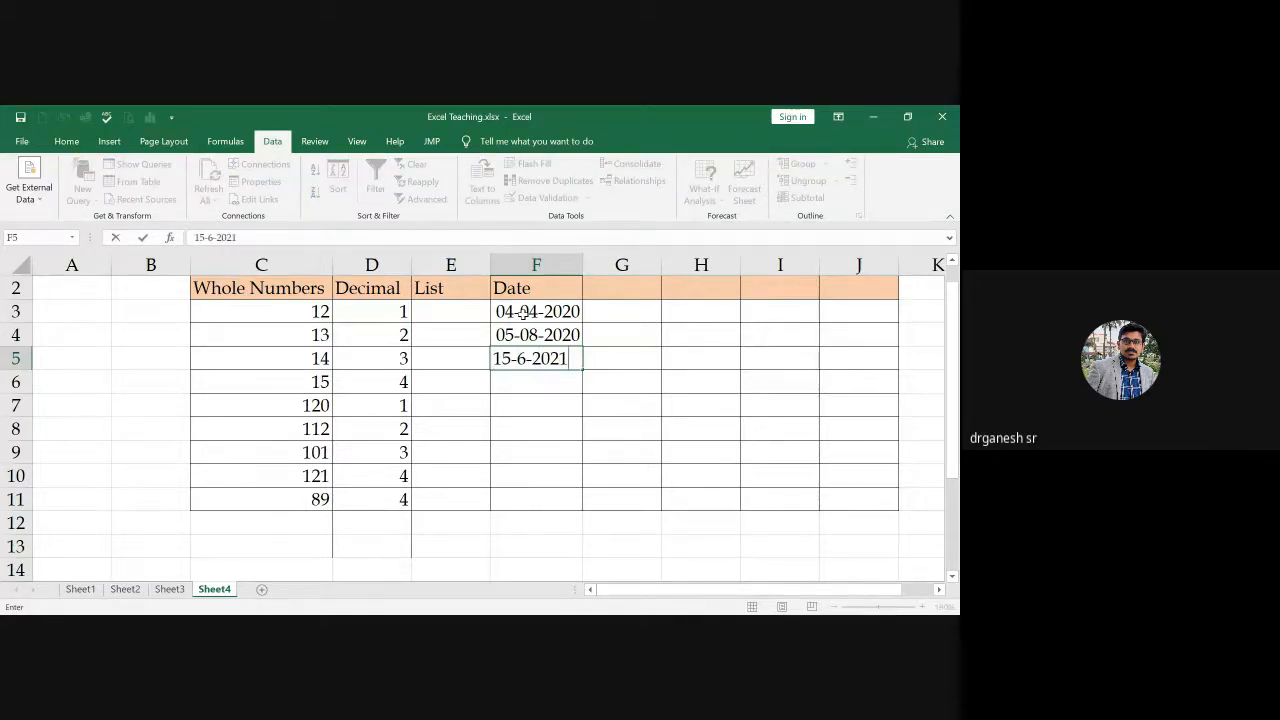
key("Return")
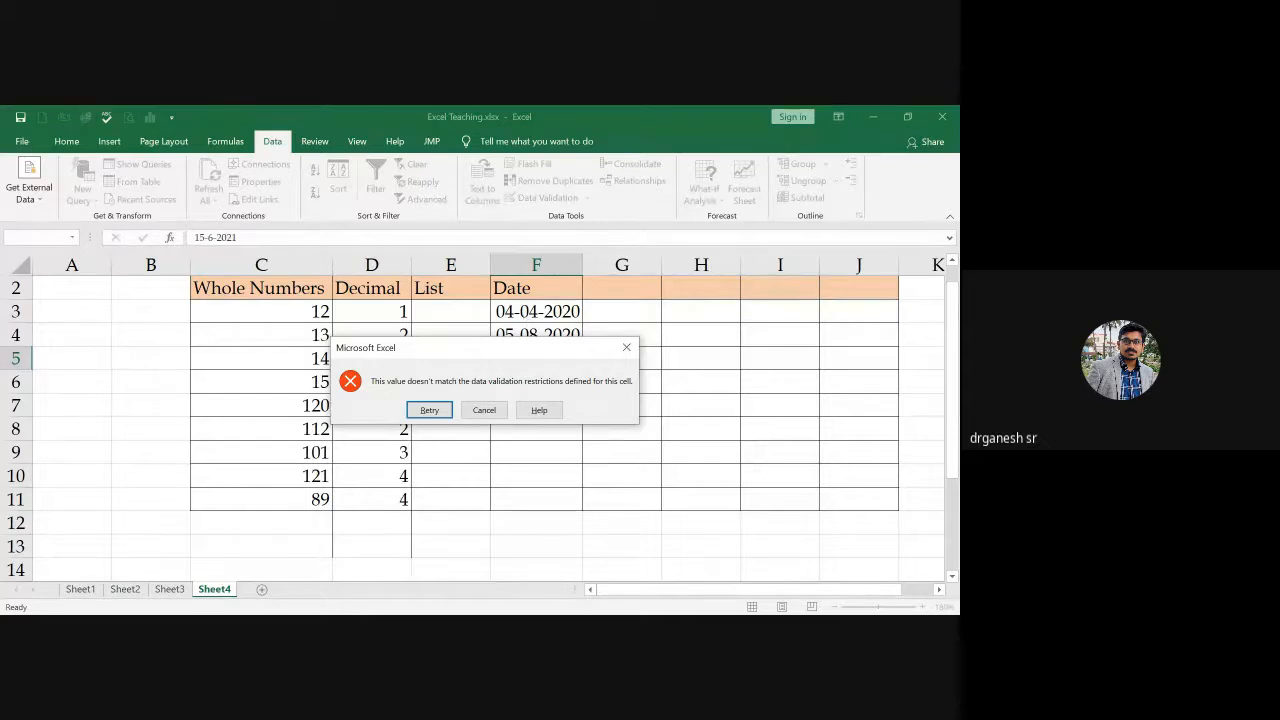
key("Escape")
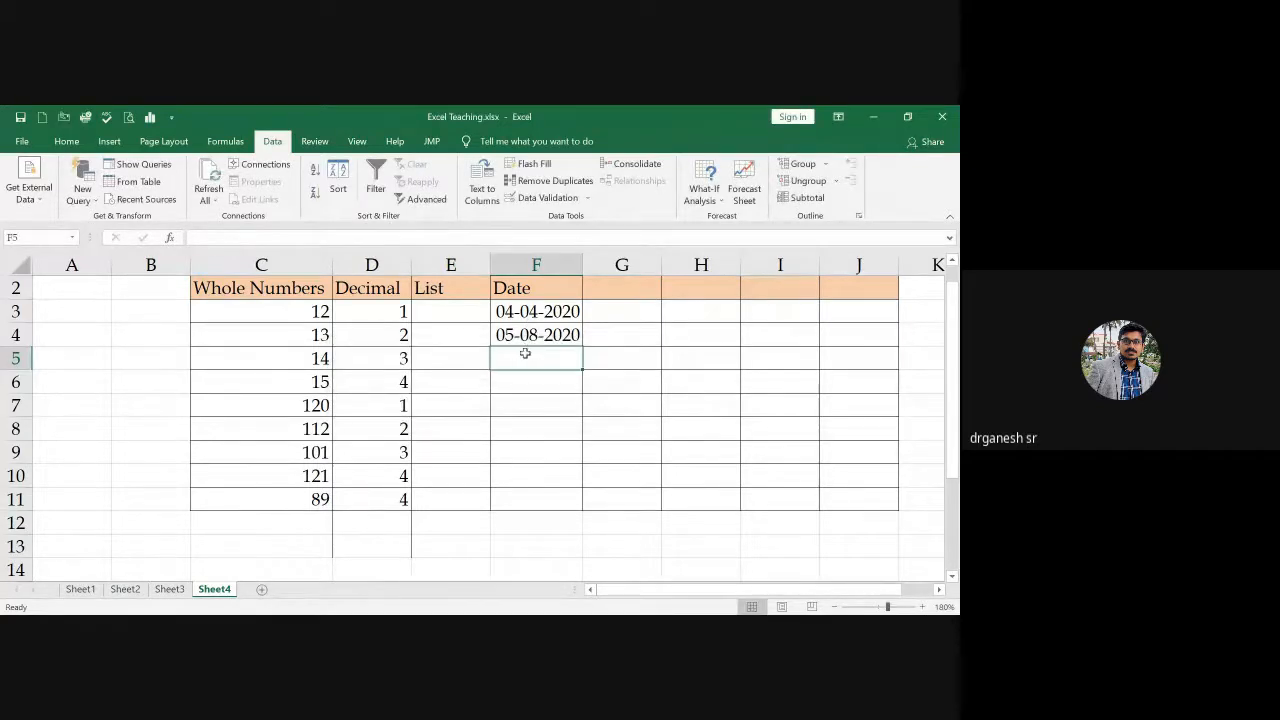
Step: Enter the dates 01-01-2020 in cell F5 and 01-01-2021 in cell F6
type("1-1-")
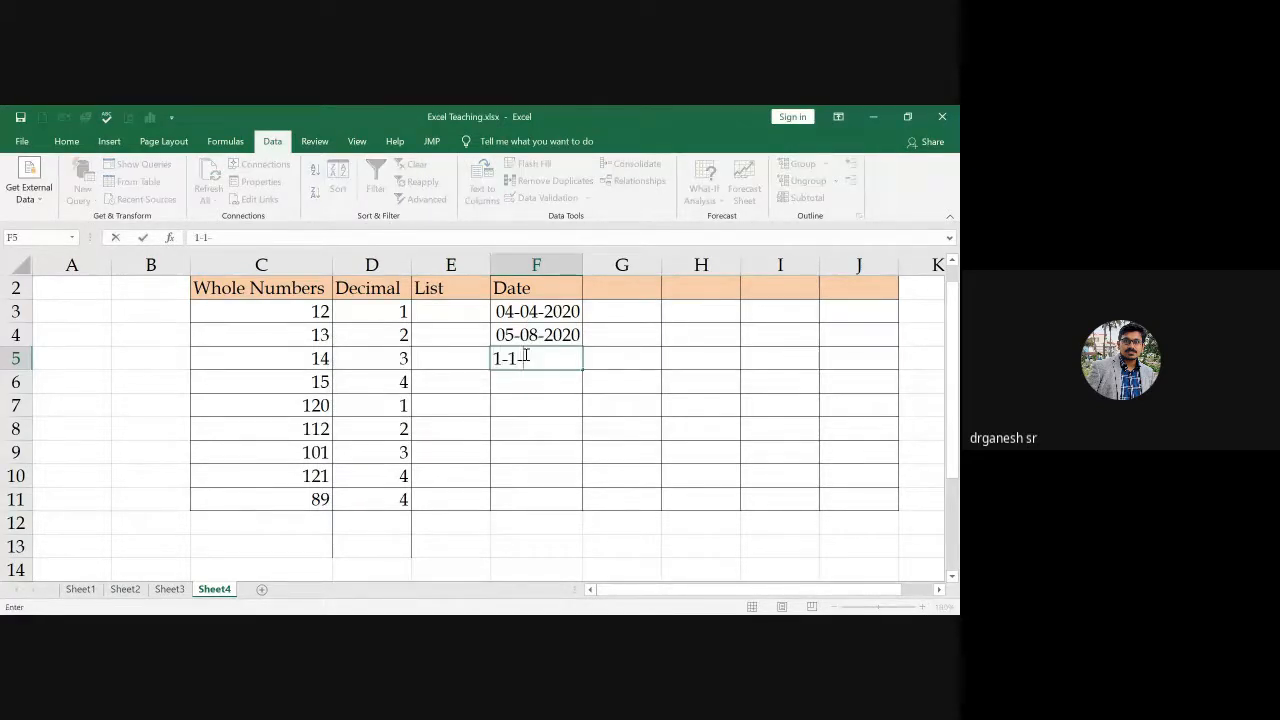
type("20211")
key("BackSpace")
type("0")
key("Return")
type("1-01-2020")
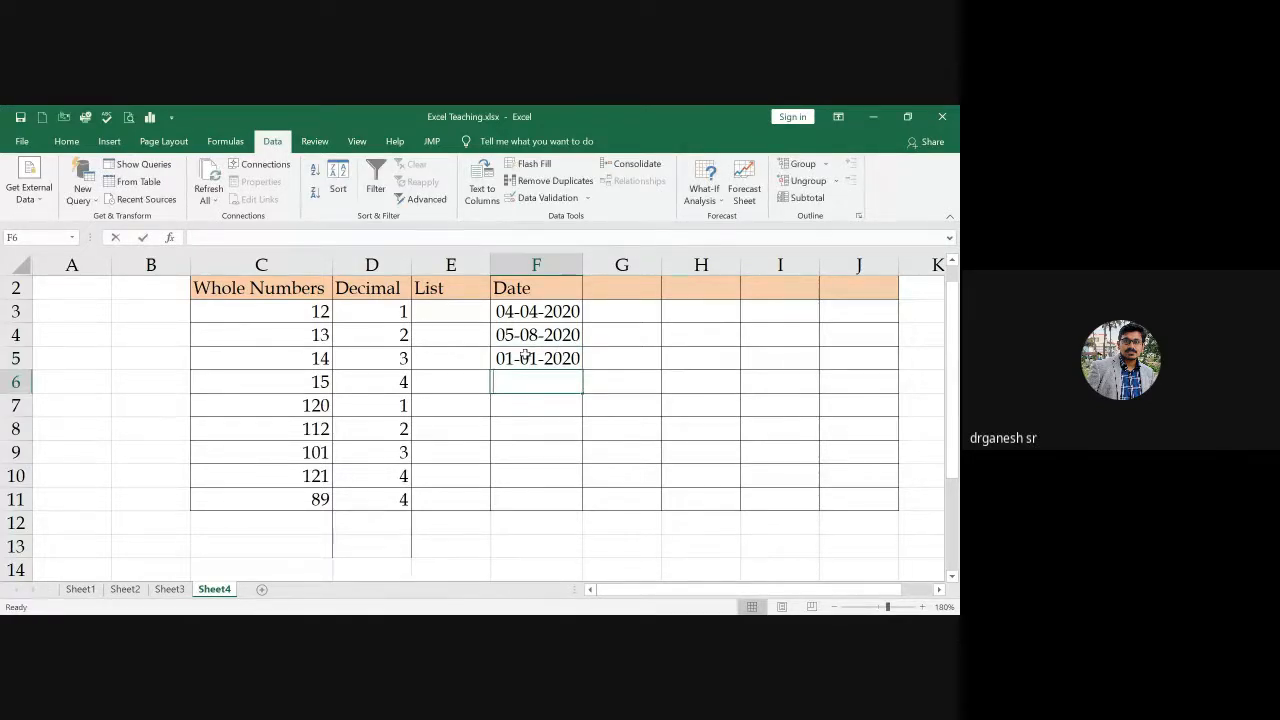
type("21")
key("Return")
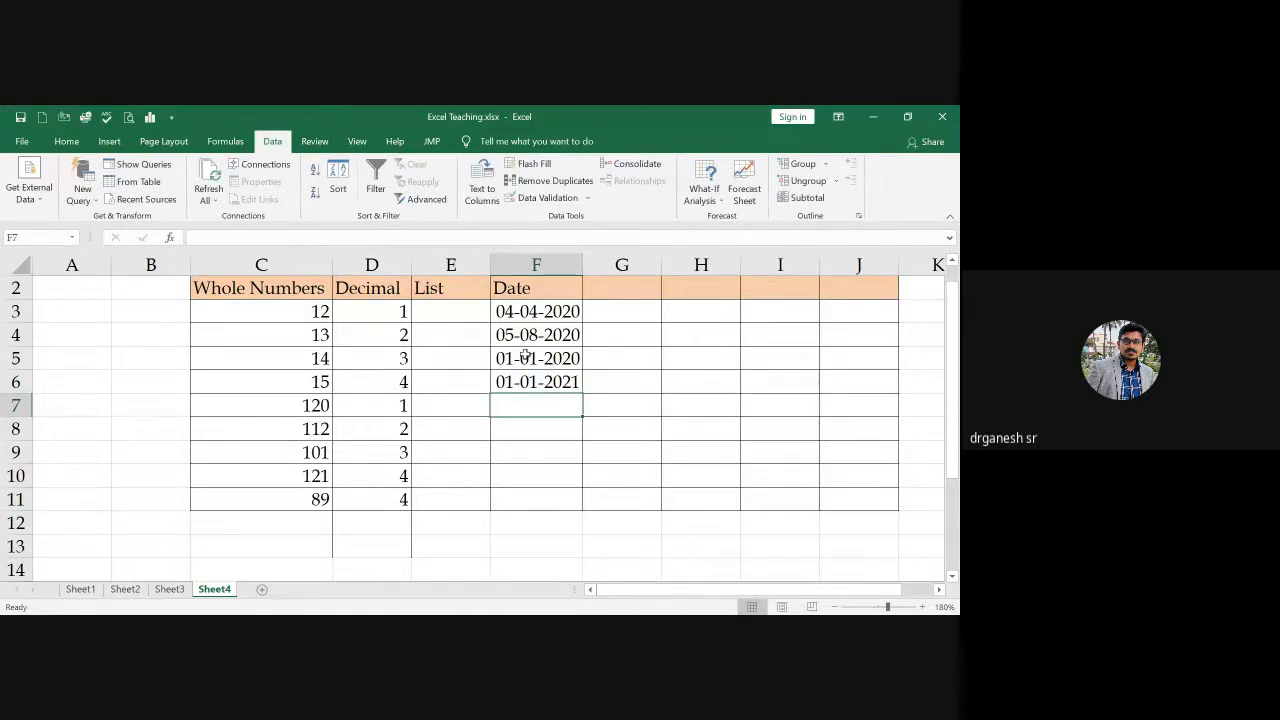
Step: Try to enter the date 2-1-2021 in cell F7 and cancel the entry
type("2-1-2021")
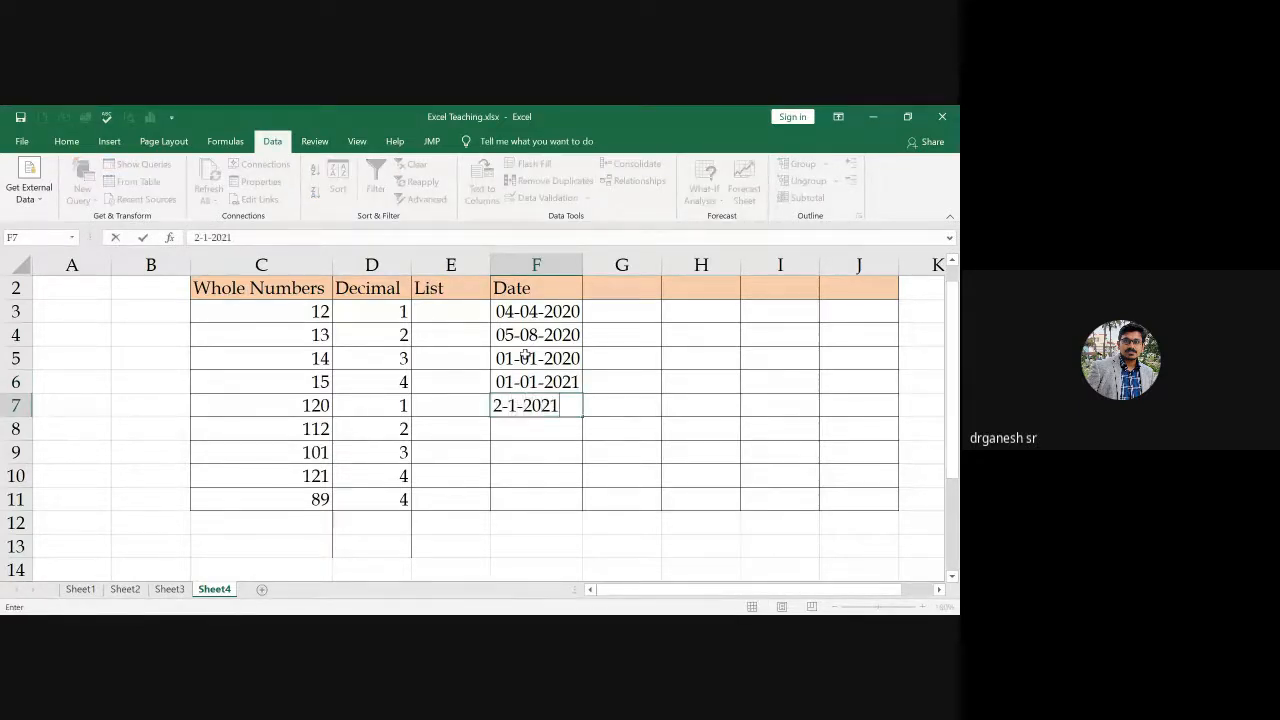
key("Return")
left_click(481, 410)
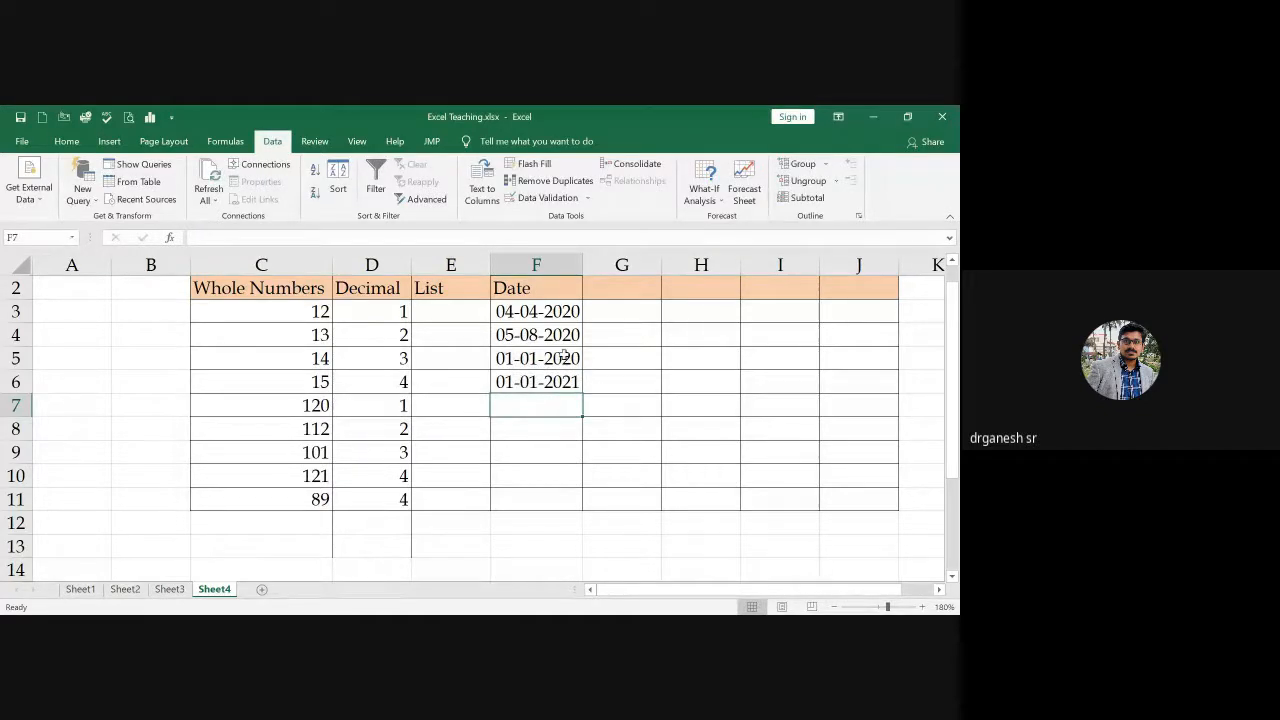
Step: Enter the date 04-05-2020 in cell F7 of the Date column
left_click_drag(563, 357, 548, 382)
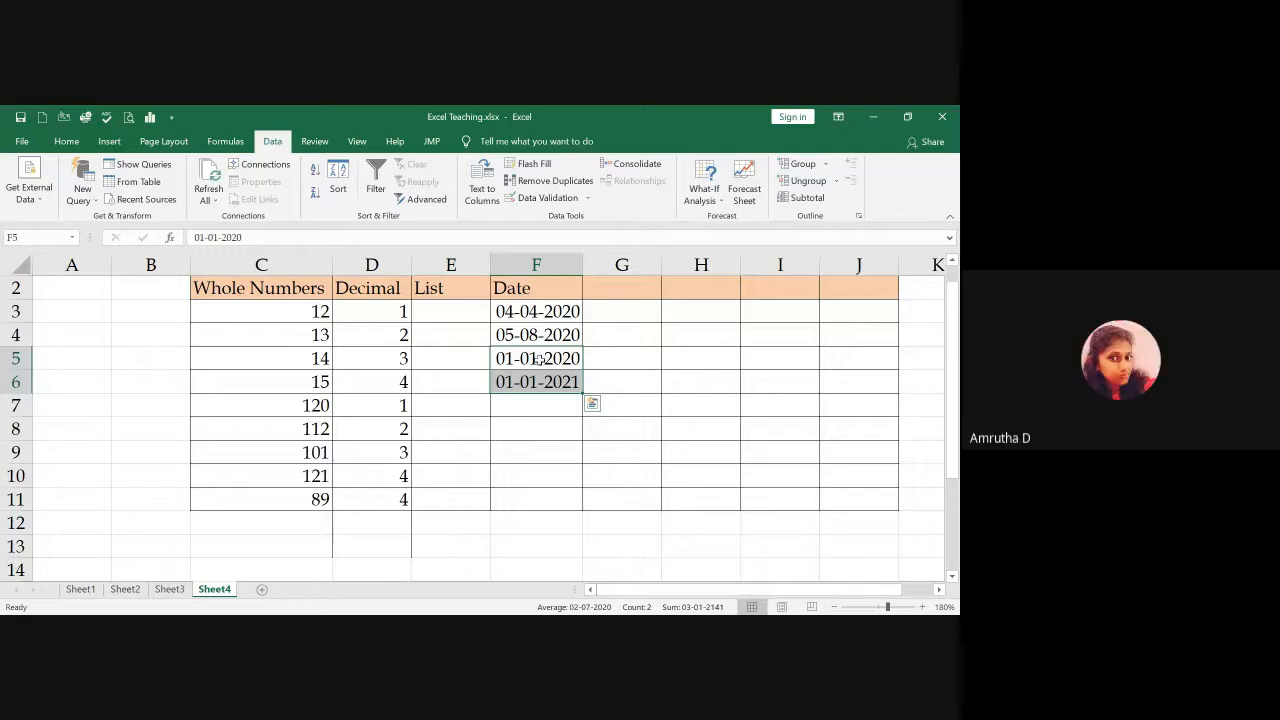
left_click(532, 411)
type("4-5-2020")
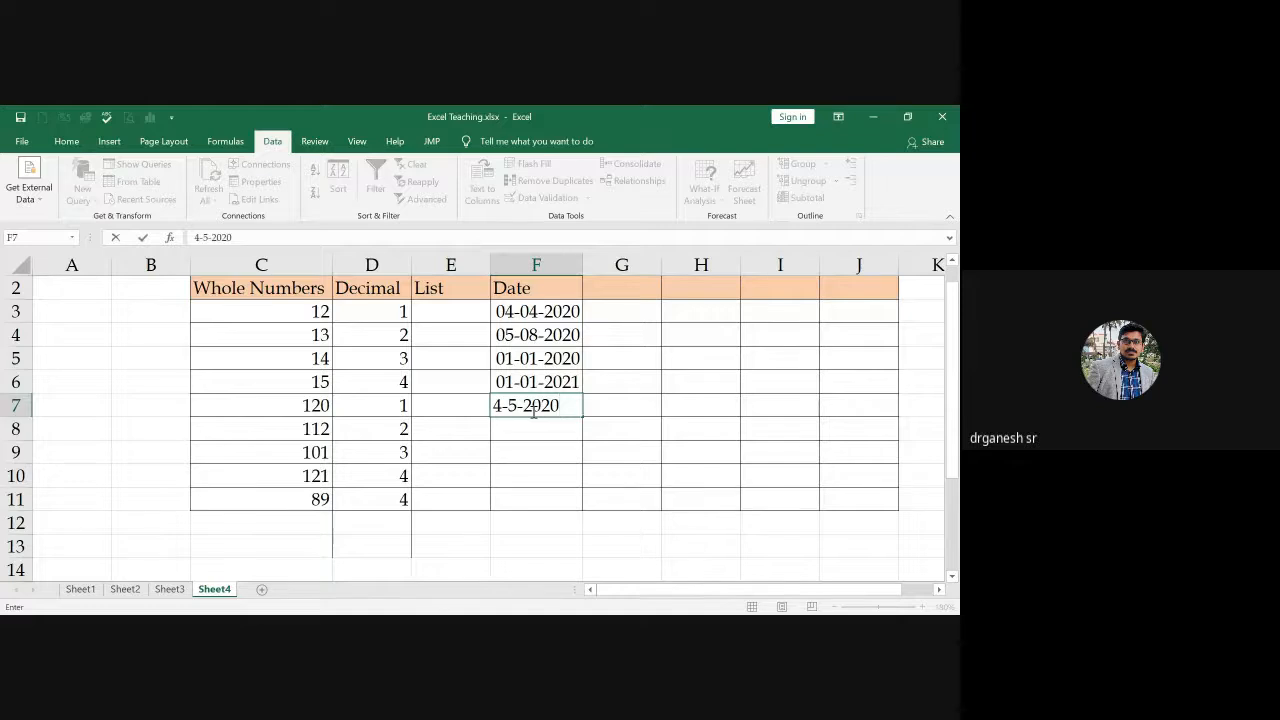
key("Return")
Step: Try to enter the date 1-10-2019 in cell F8 and cancel the entry
type("1-")
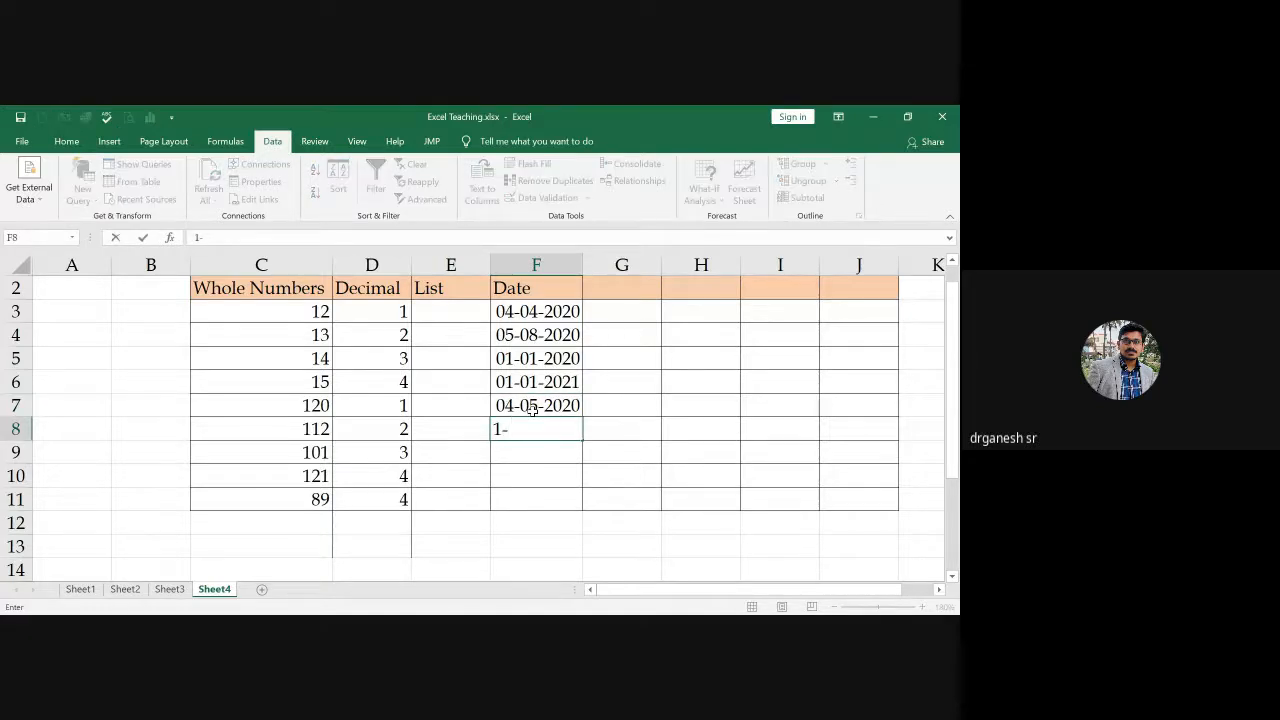
type("10-2019")
key("Return")
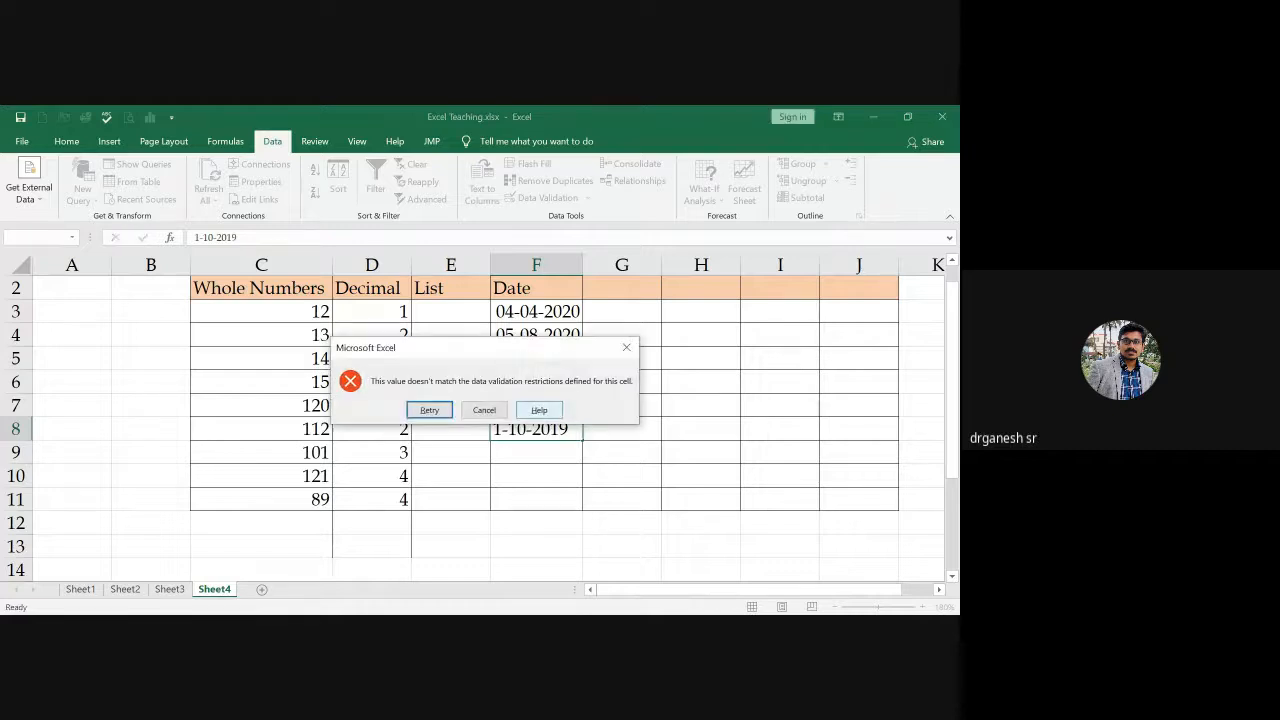
key("Escape")
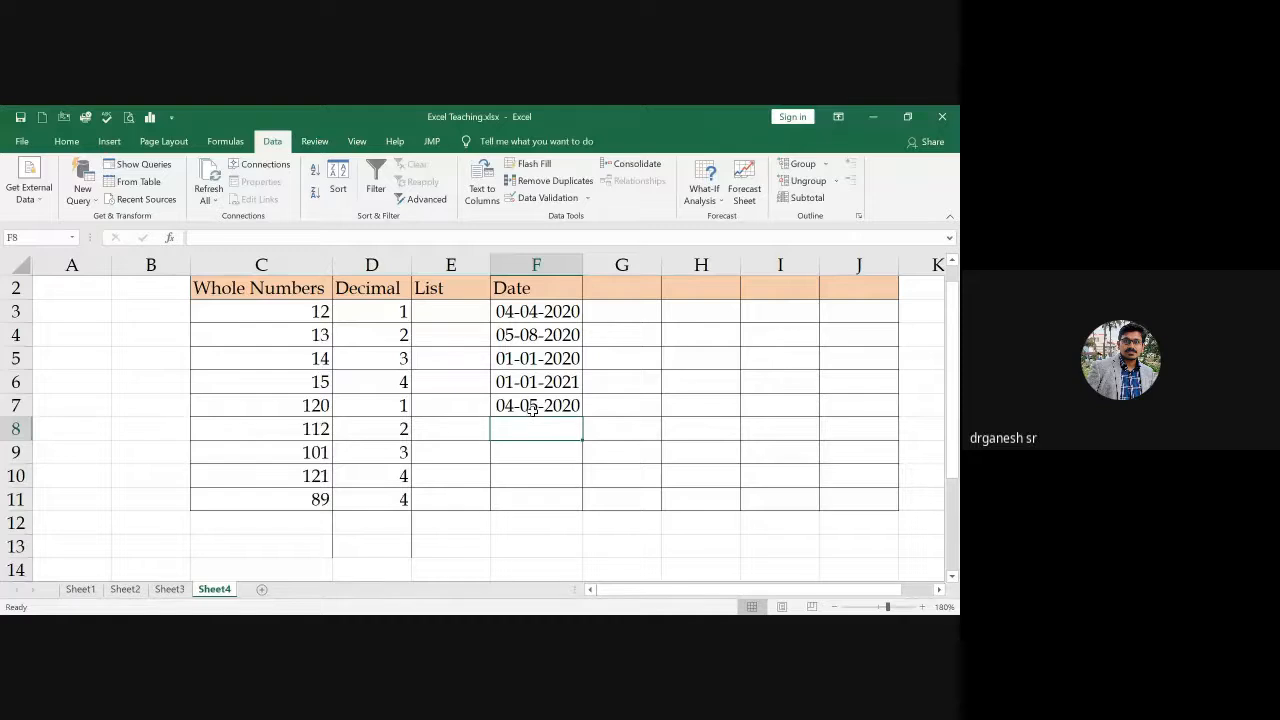
Step: Enter the dates 02-02-2020 in cell F8 and 21-03-2020 in cell F9
type("2-2-20")
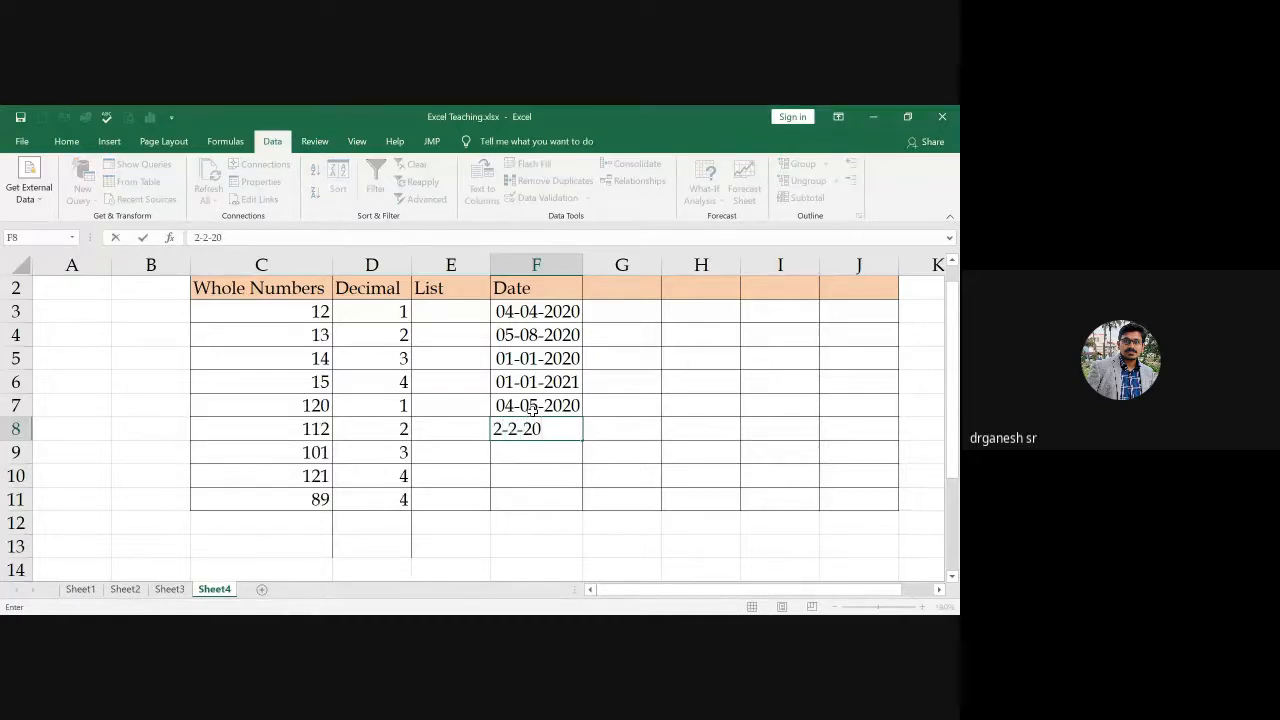
type("21")
key("BackSpace")
type("0")
key("Return")
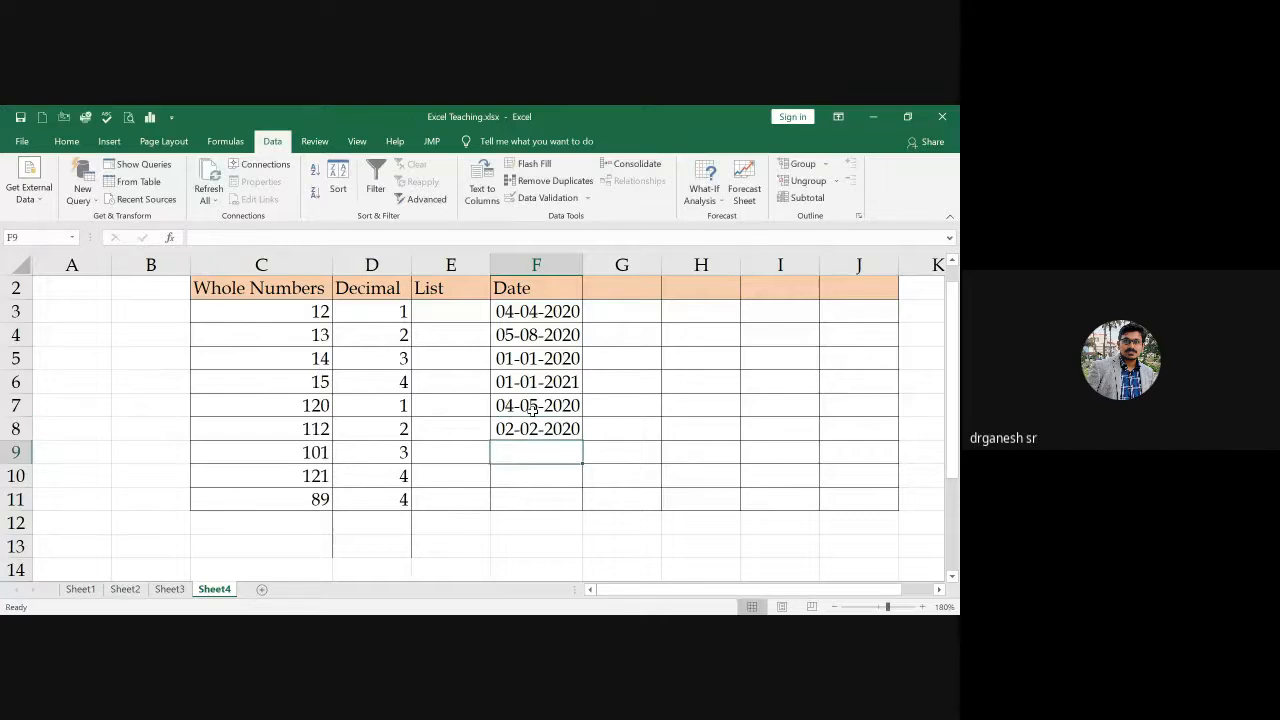
type("21-")
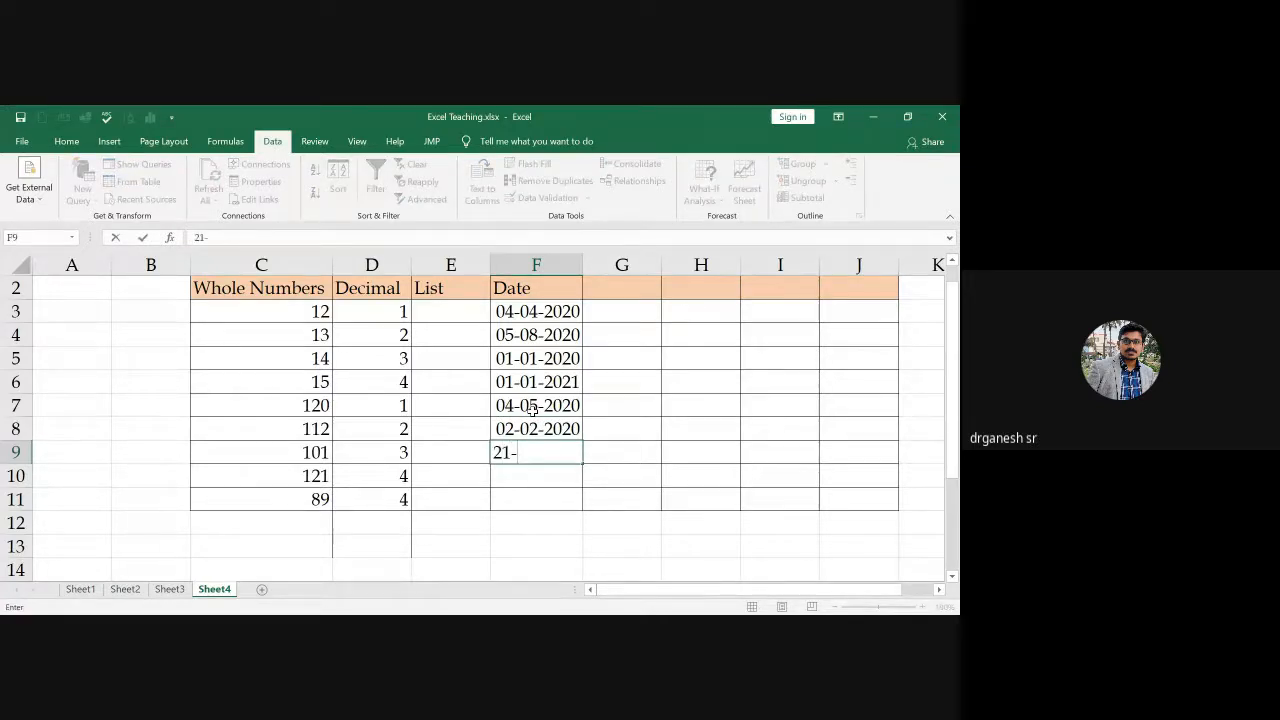
type("3-2020")
key("Return")
Step: Enter the dates 23-02-2020 in cell F10 and 04-05-2020 in cell F11
type("23-")
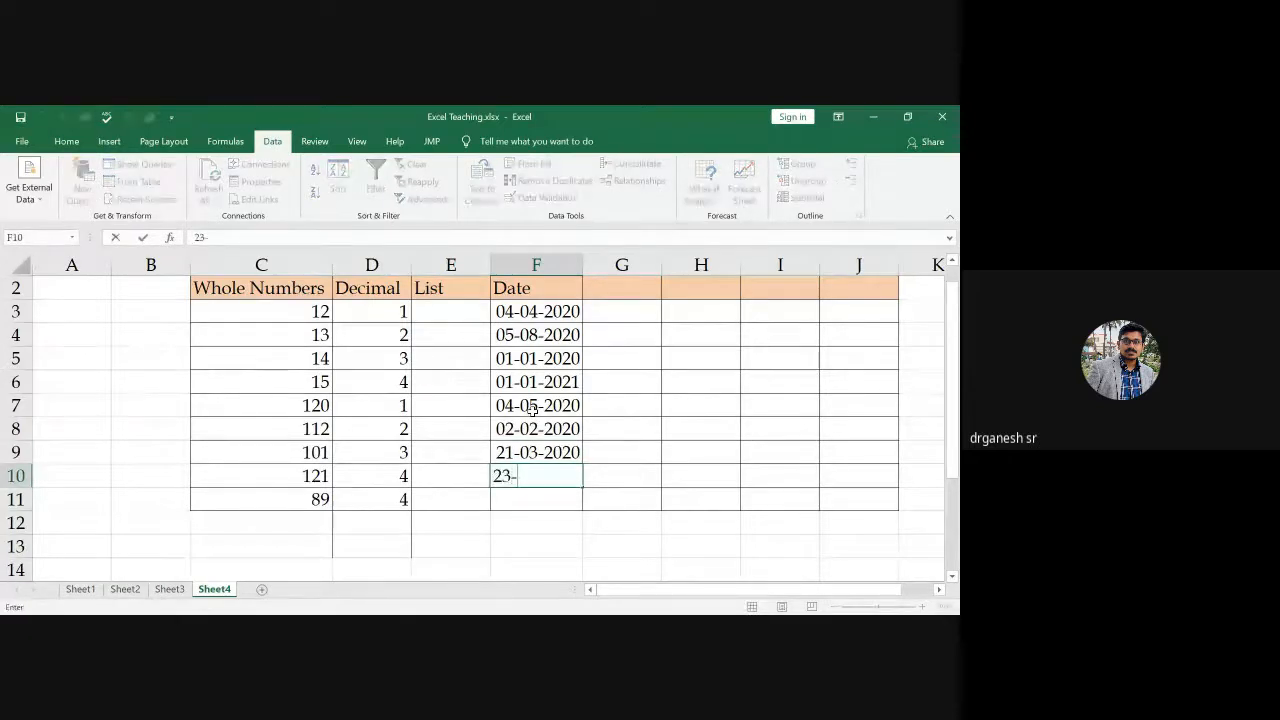
type("2-202")
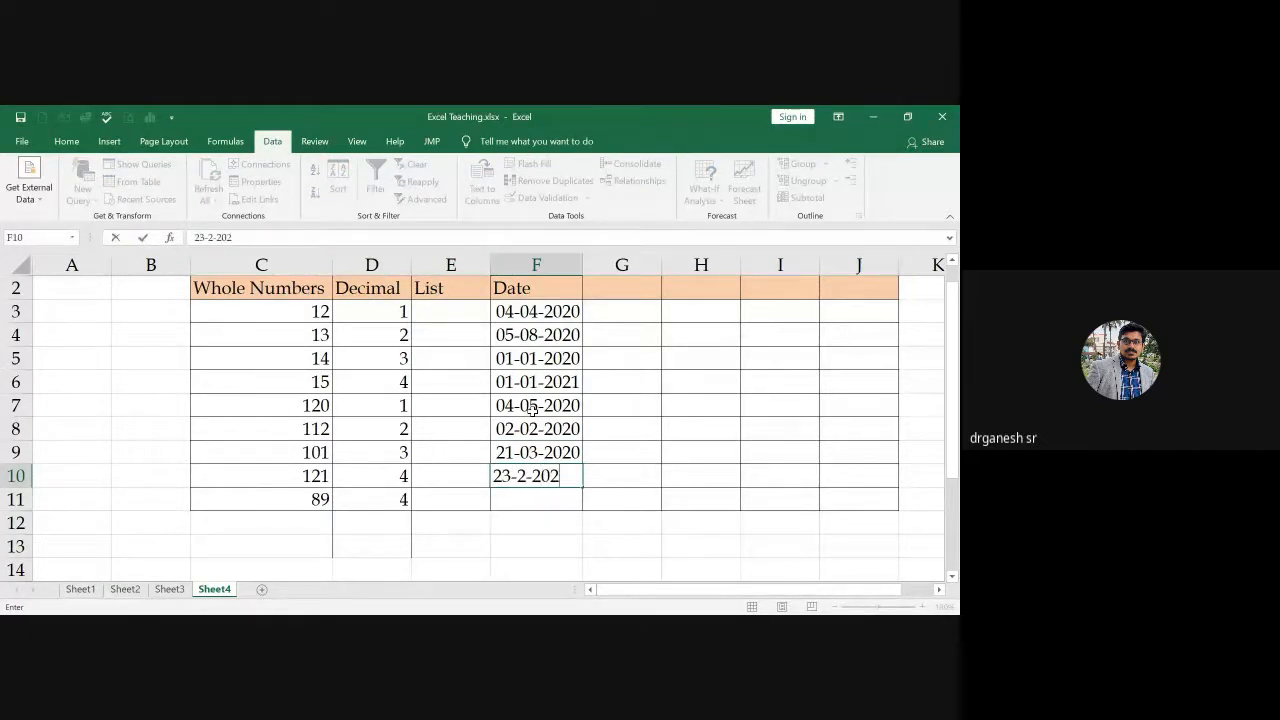
type("1")
key("BackSpace")
type("0")
key("Return")
type("4-05-")
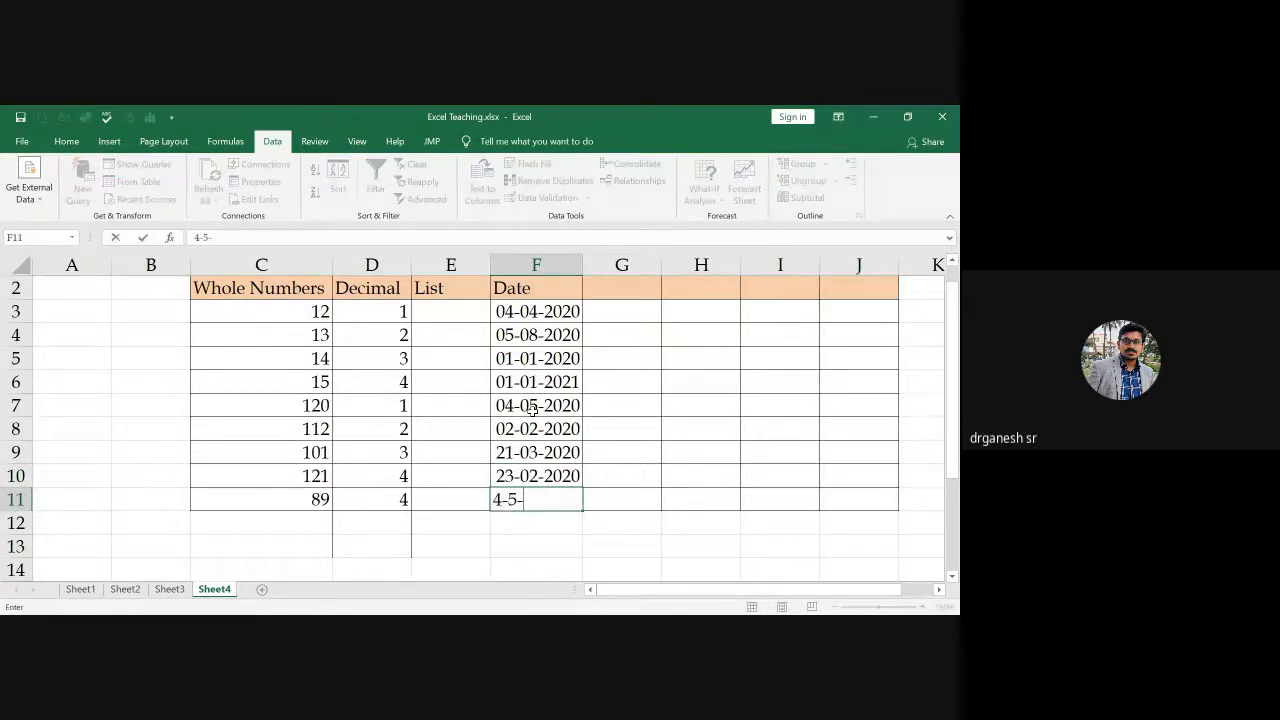
type("2020")
key("Return")
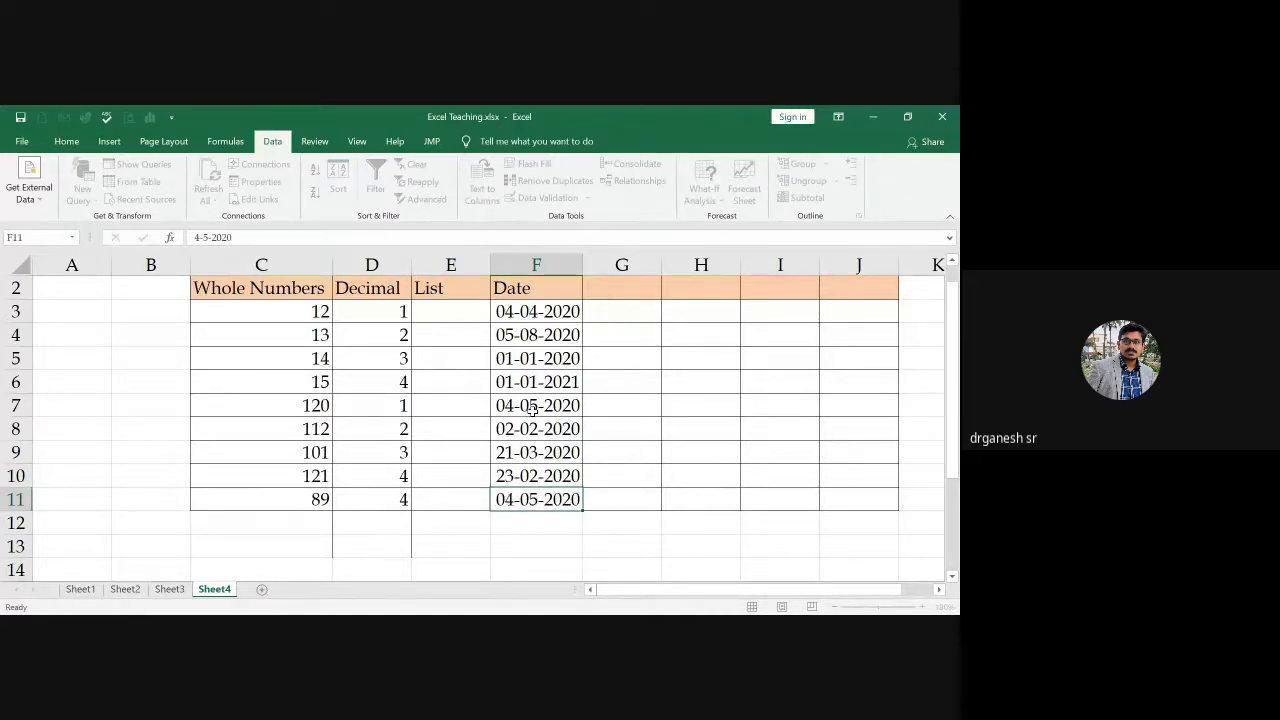
Step: Center the contents of the table cells C2:F11 horizontally
left_click_drag(290, 289, 535, 490)
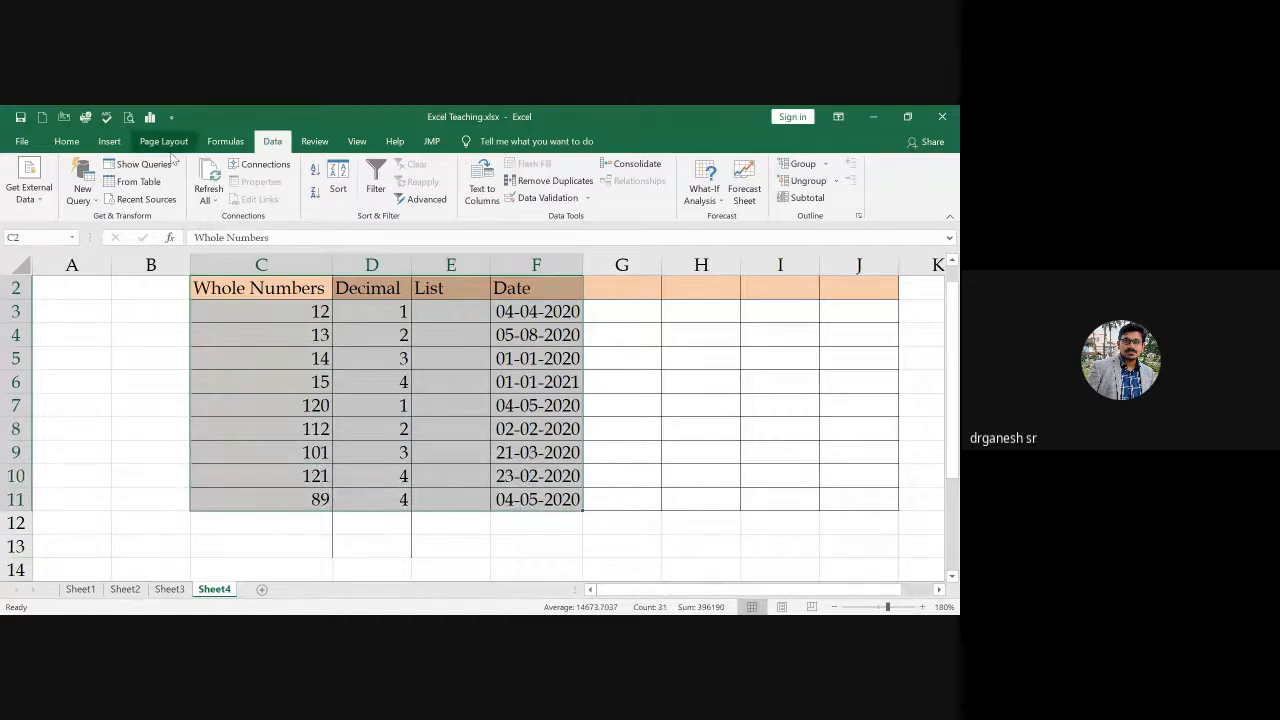
left_click(66, 141)
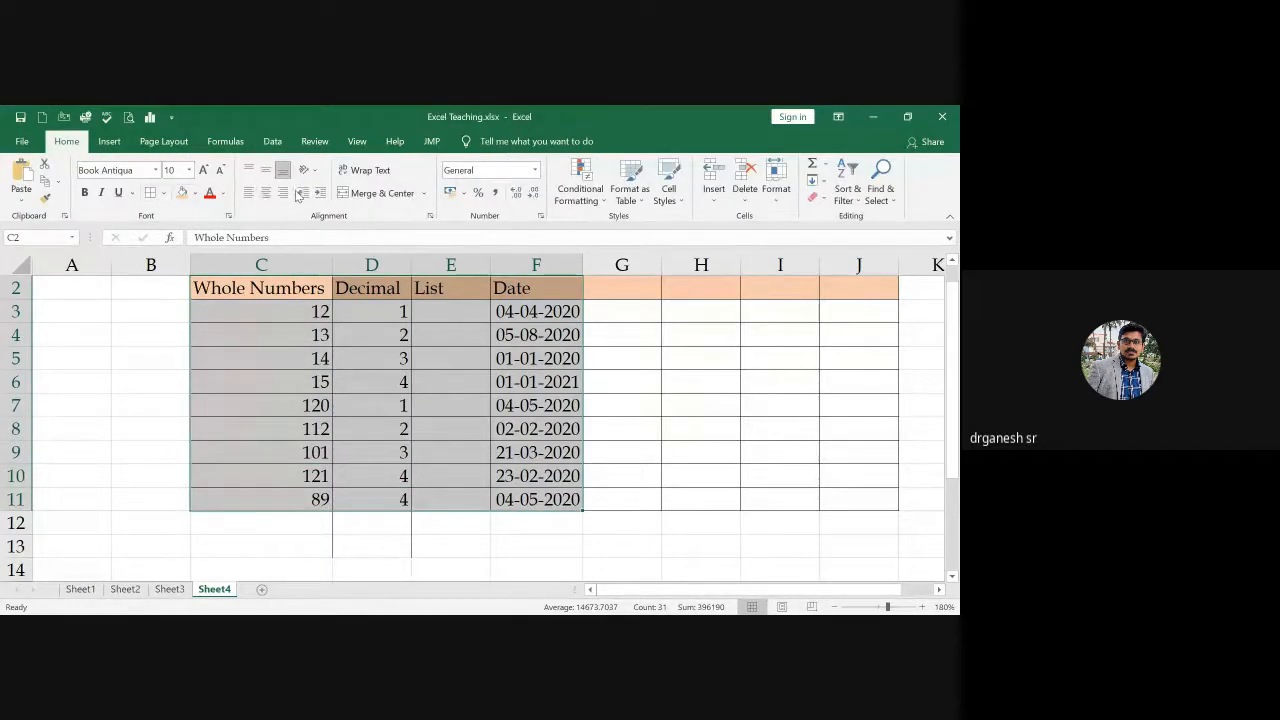
left_click(249, 194)
left_click(265, 193)
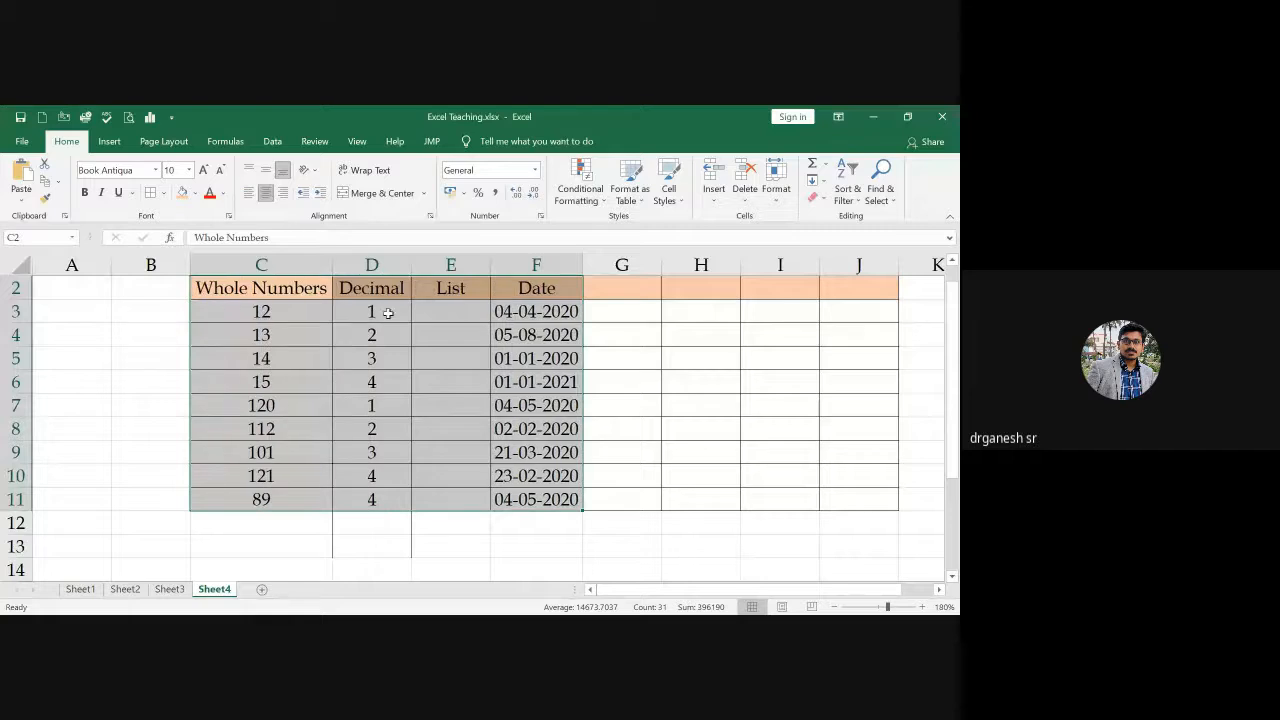
Step: Make the header row cells C2:J2 bold
left_click(245, 289)
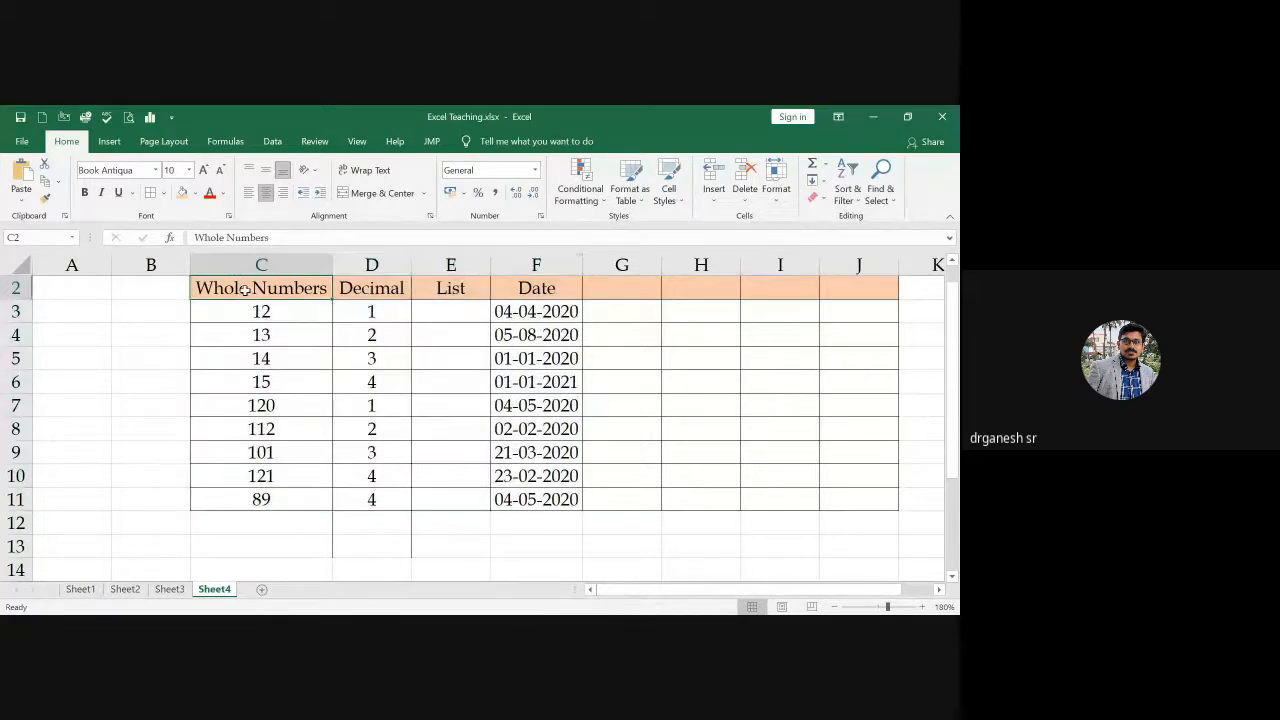
key("Right")
key("Left")
key("Right")
key("Left")
key("shift+Right")
key("shift+Right")
key("shift+Right")
key("shift+Right")
key("shift+Right")
key("shift+Right")
key("shift+Right")
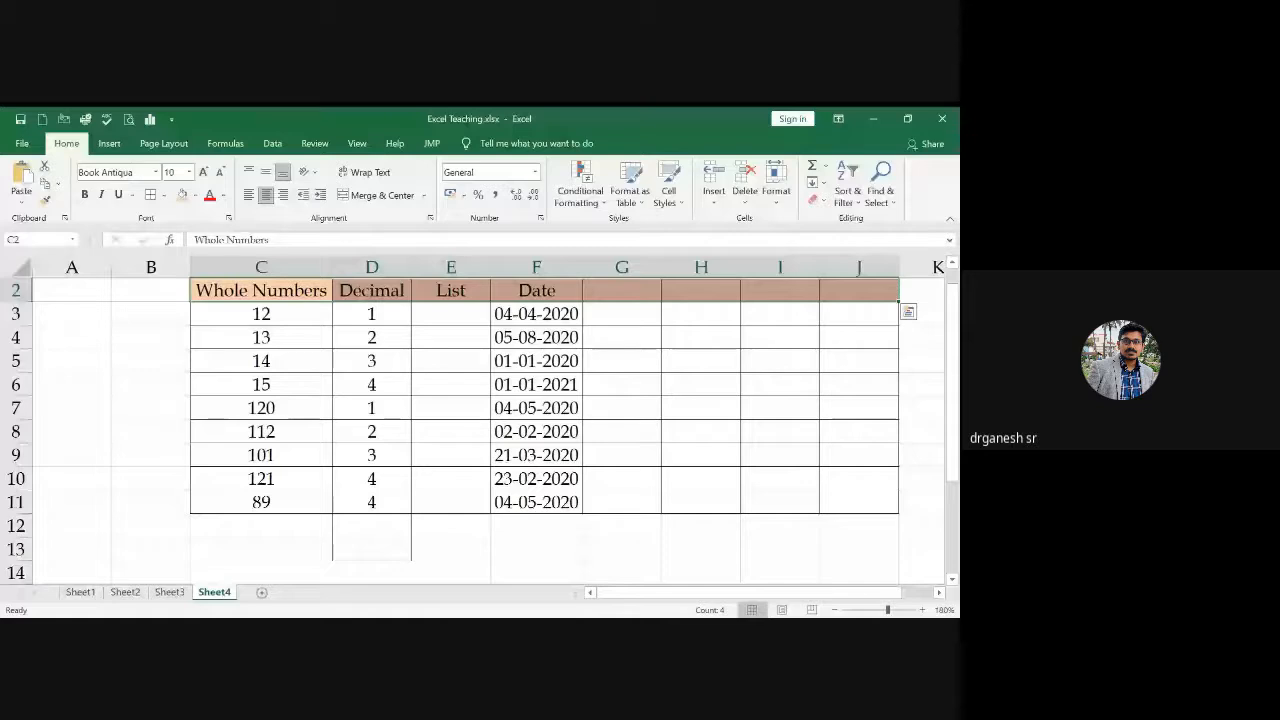
key("ctrl+b")
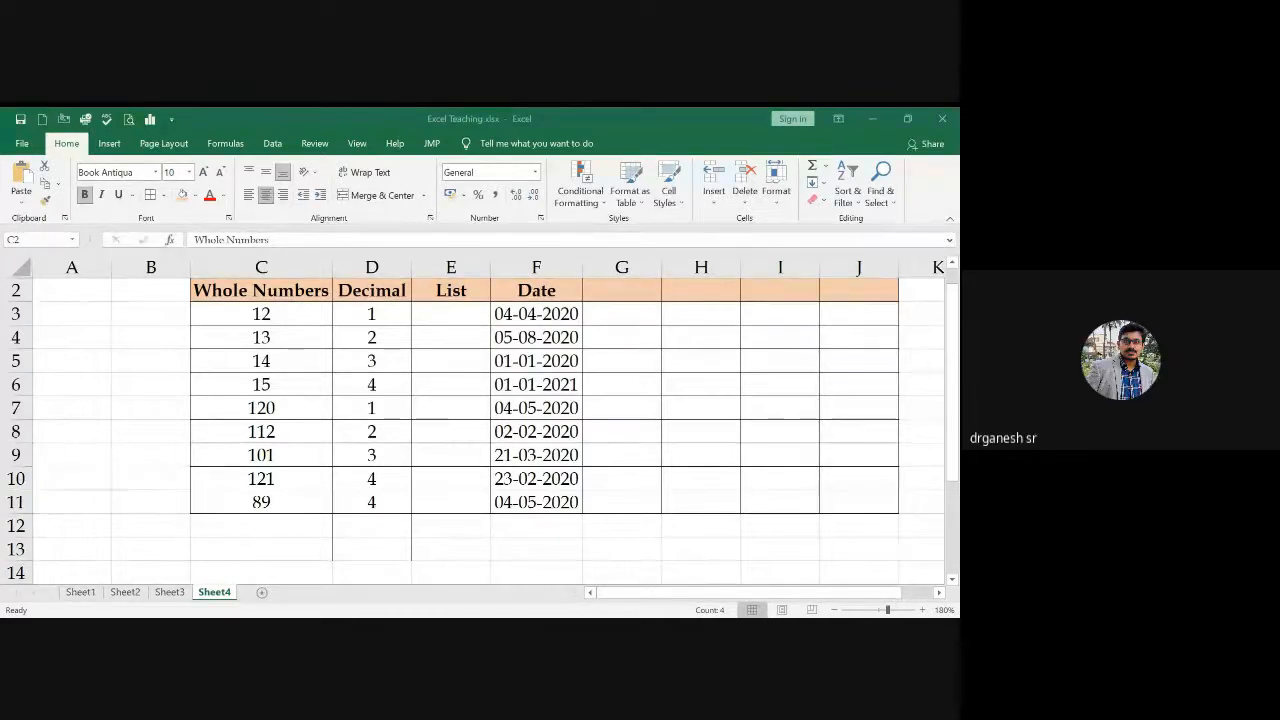
Step: Enter the heading "Text Length" in cell G2 and fit the width of column G to it
left_click(448, 289)
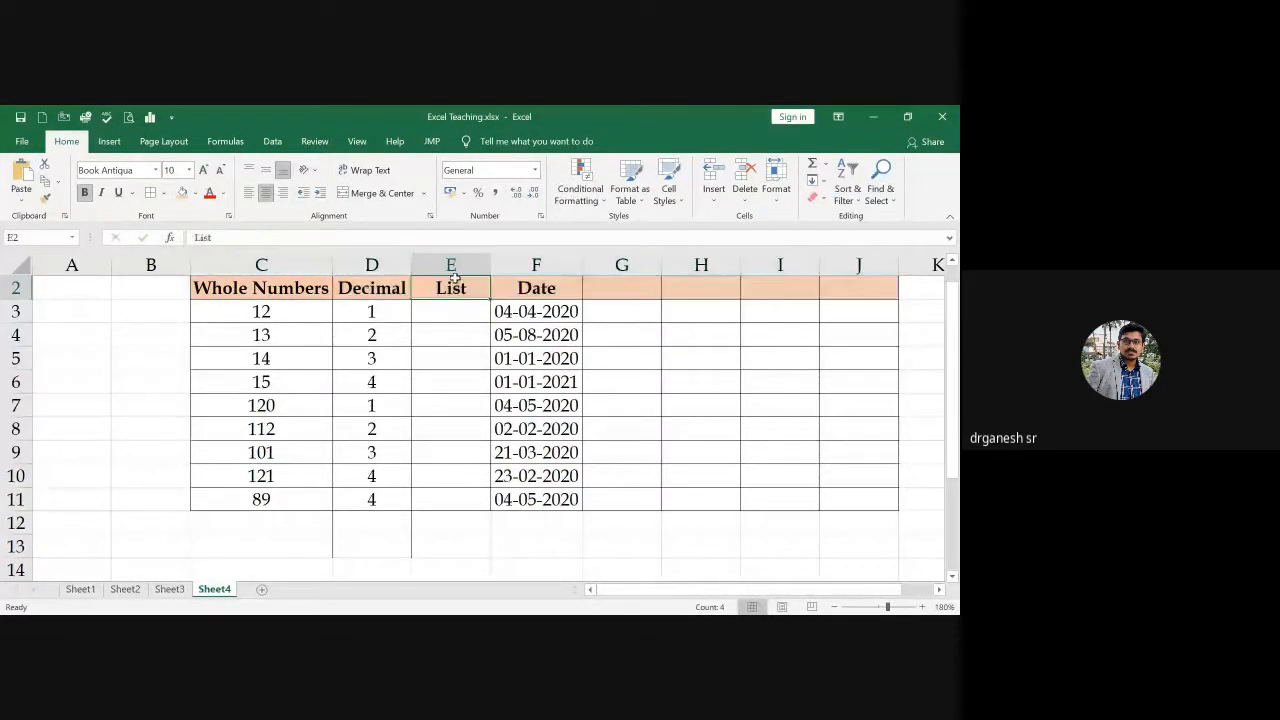
left_click(606, 286)
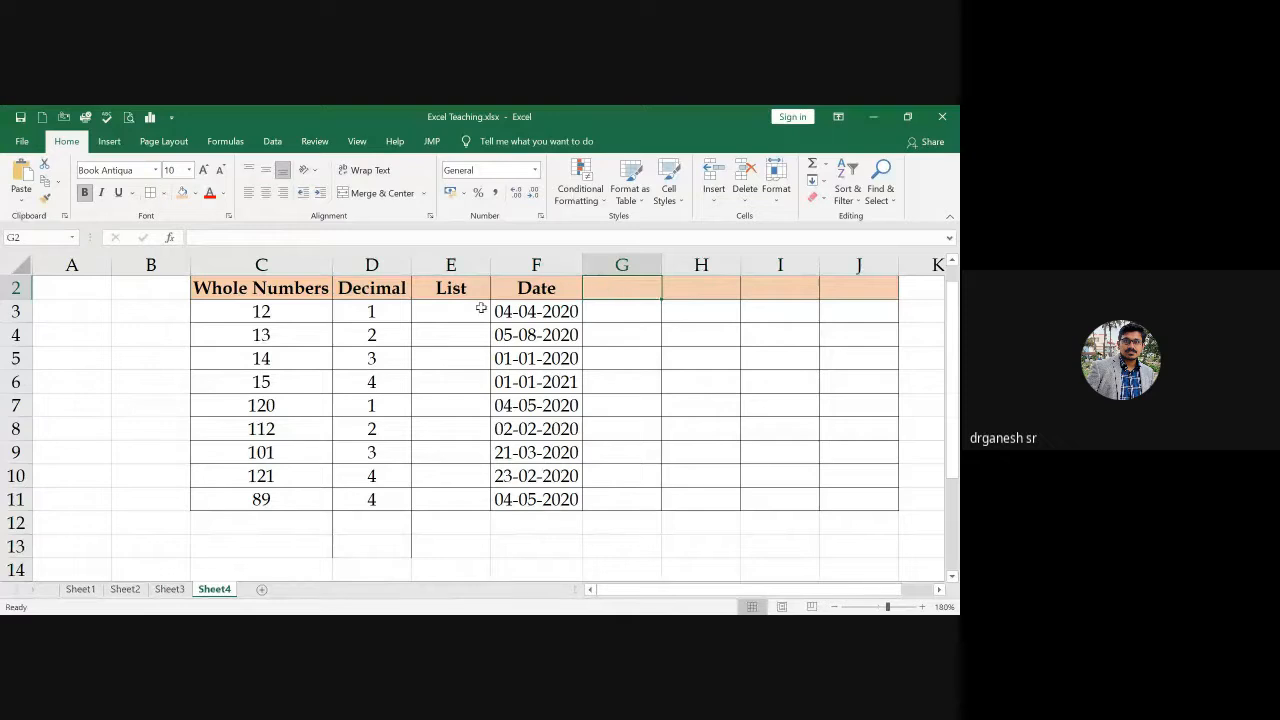
left_click(272, 141)
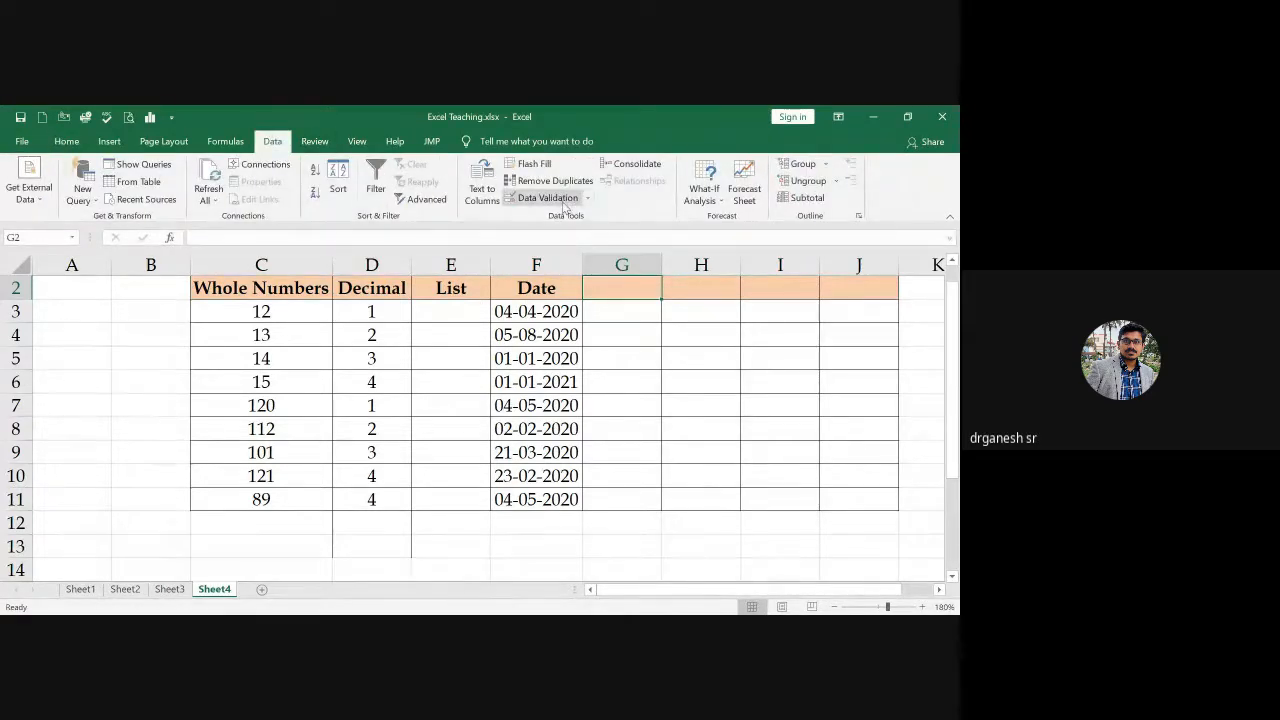
left_click(547, 197)
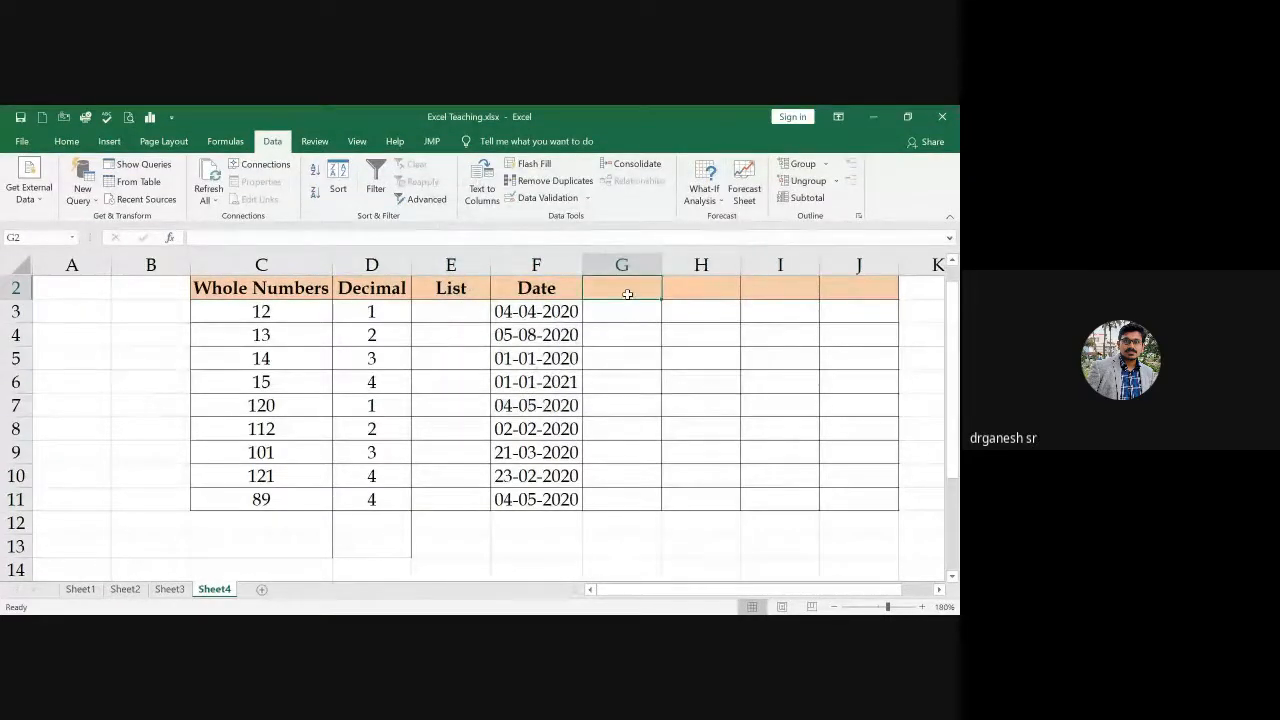
type("Text")
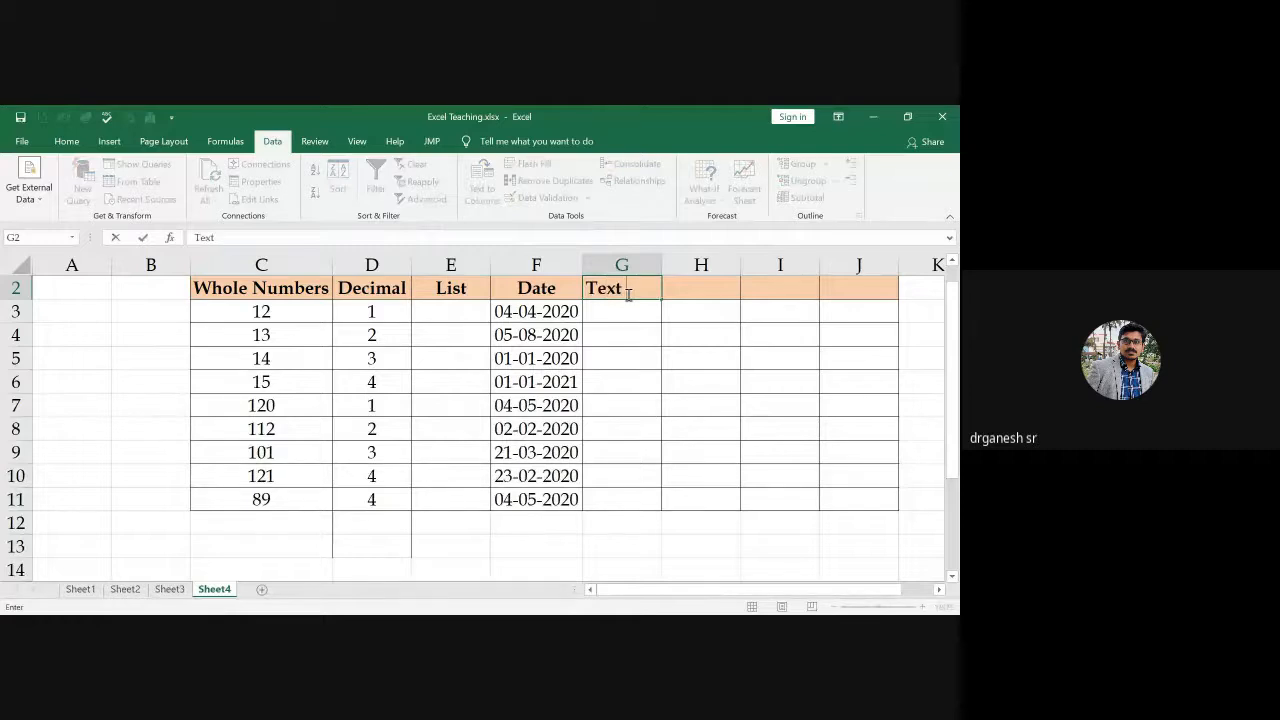
type(" Length")
key("Return")
double_click(661, 264)
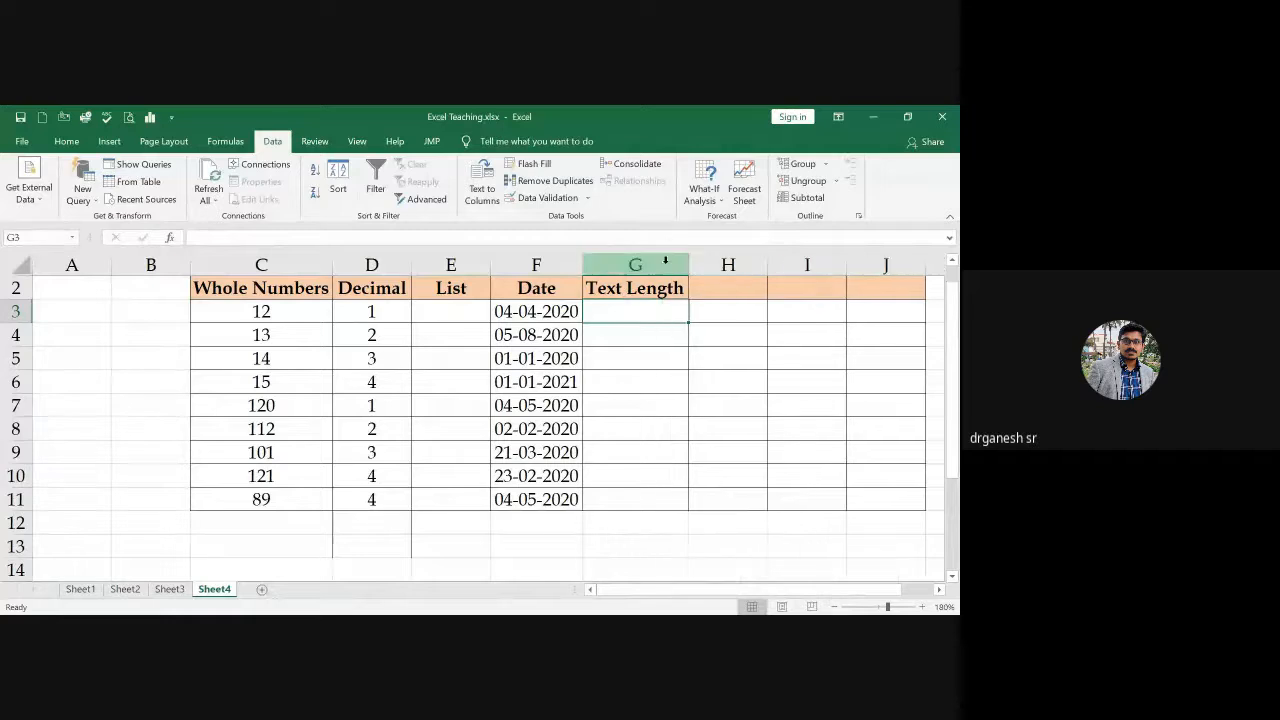
Step: Apply a text length validation rule to cells G3:G11 in the Text Length column
left_click_drag(643, 306, 641, 500)
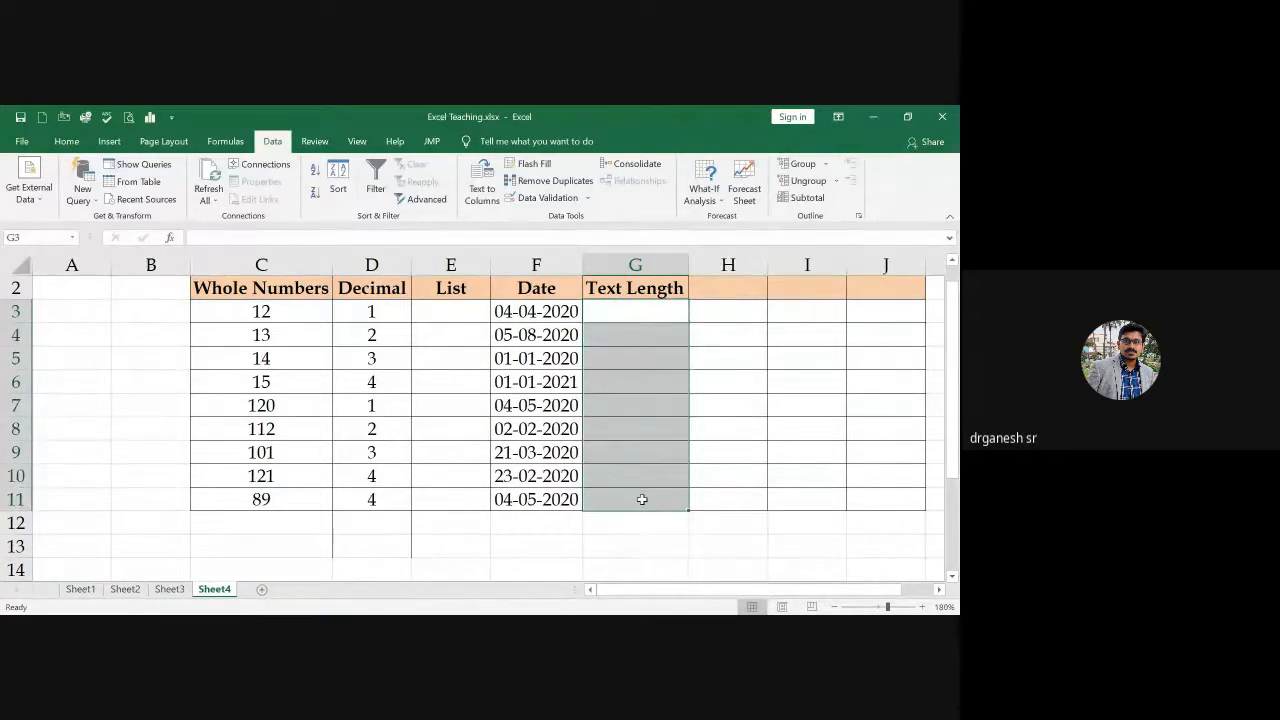
left_click(535, 203)
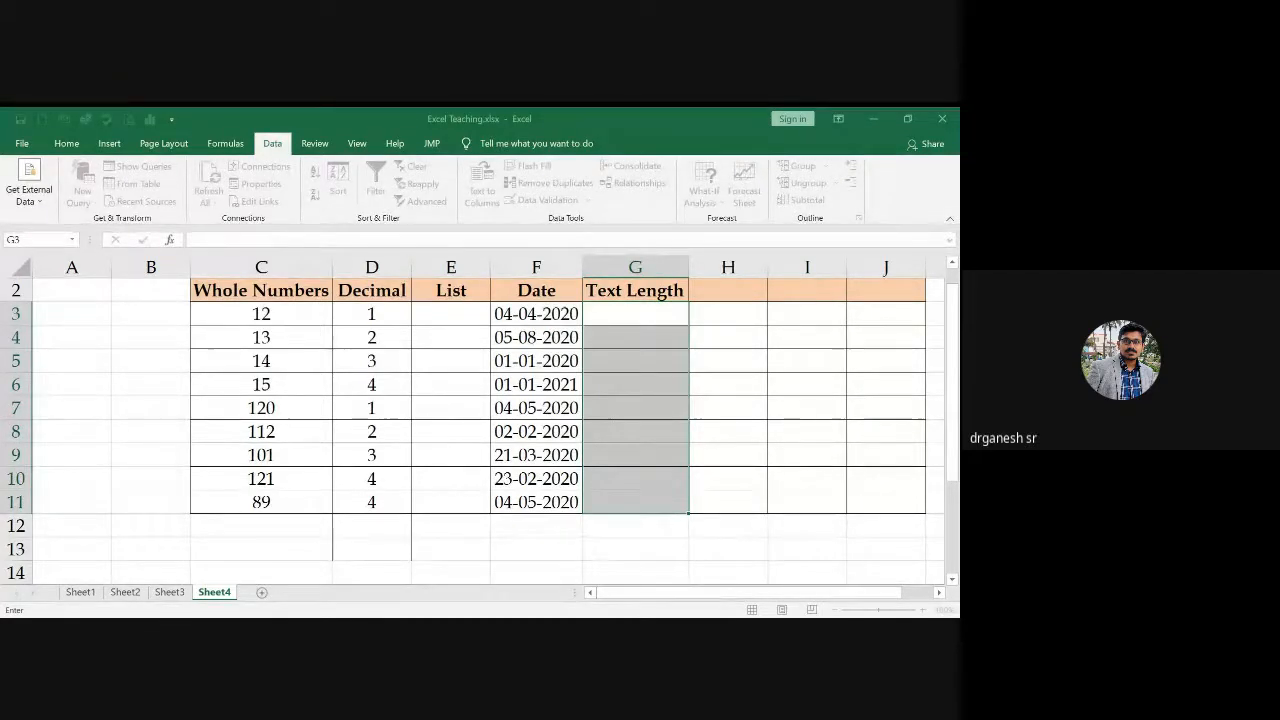
key("Escape")
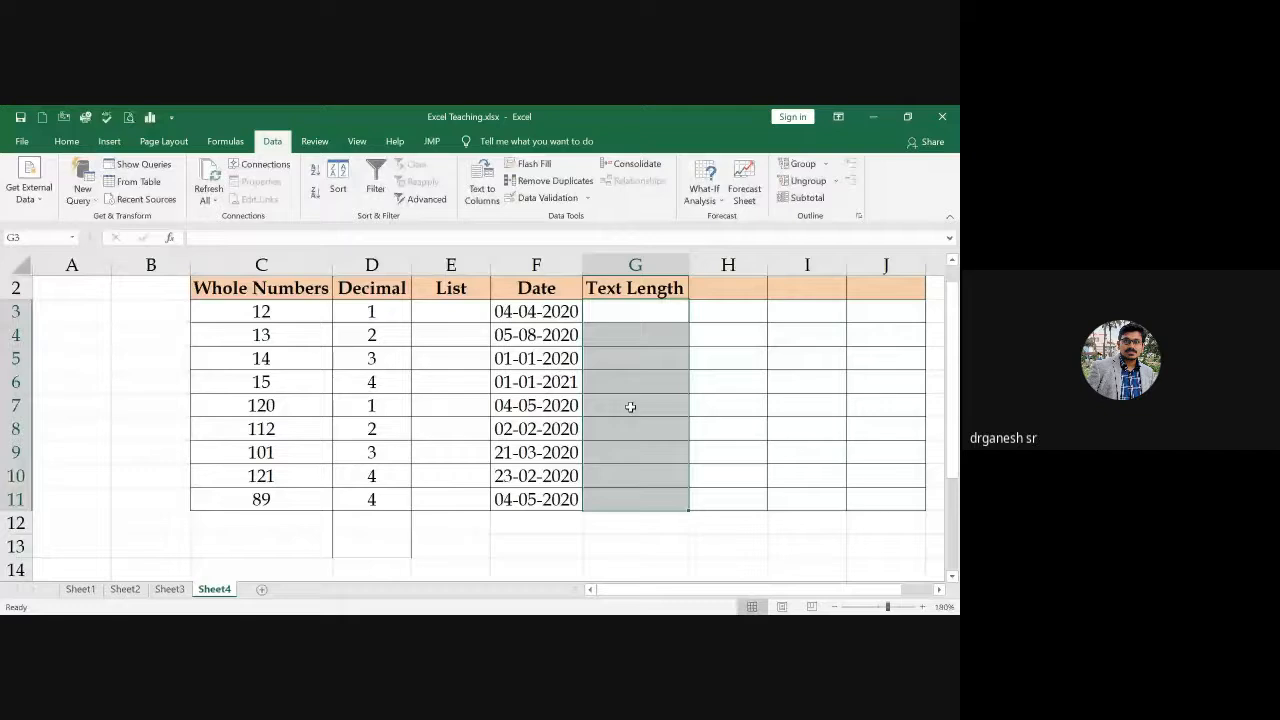
Step: Enter a three-letter name in cell G3 and a five-letter name in cell G4 to test the text length rule
left_click(638, 315)
type("An")
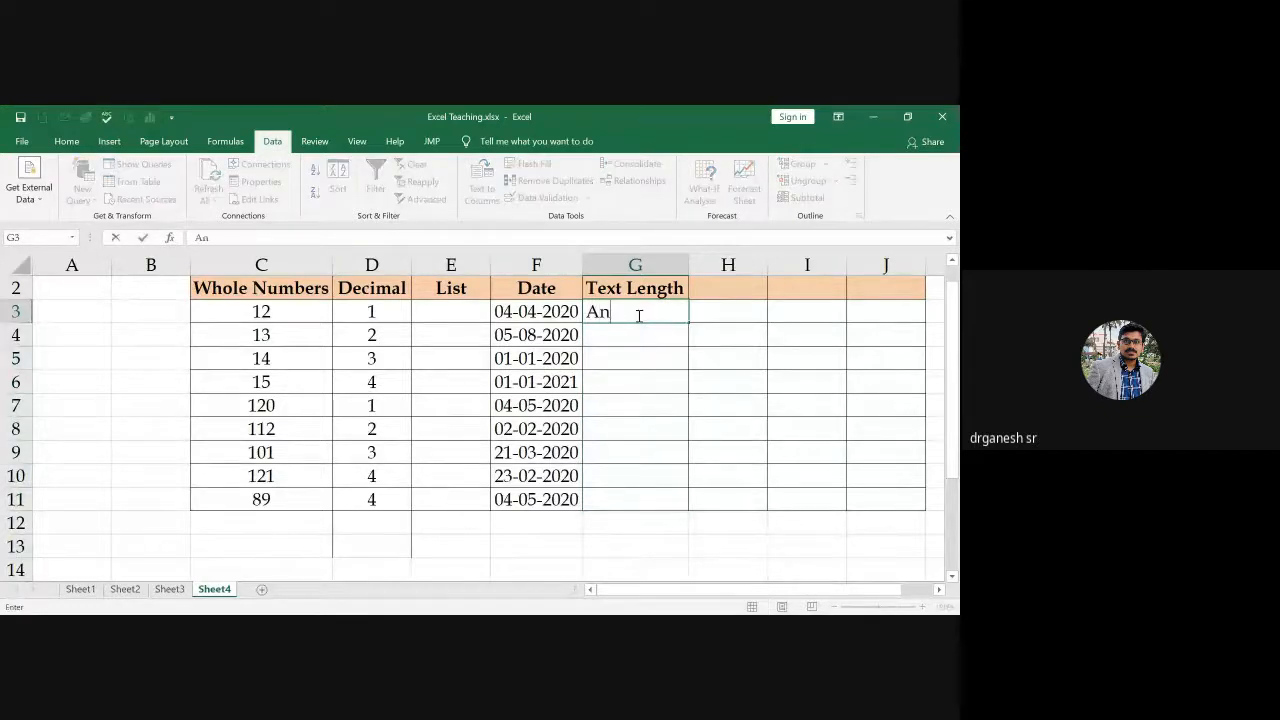
type("u")
key("Return")
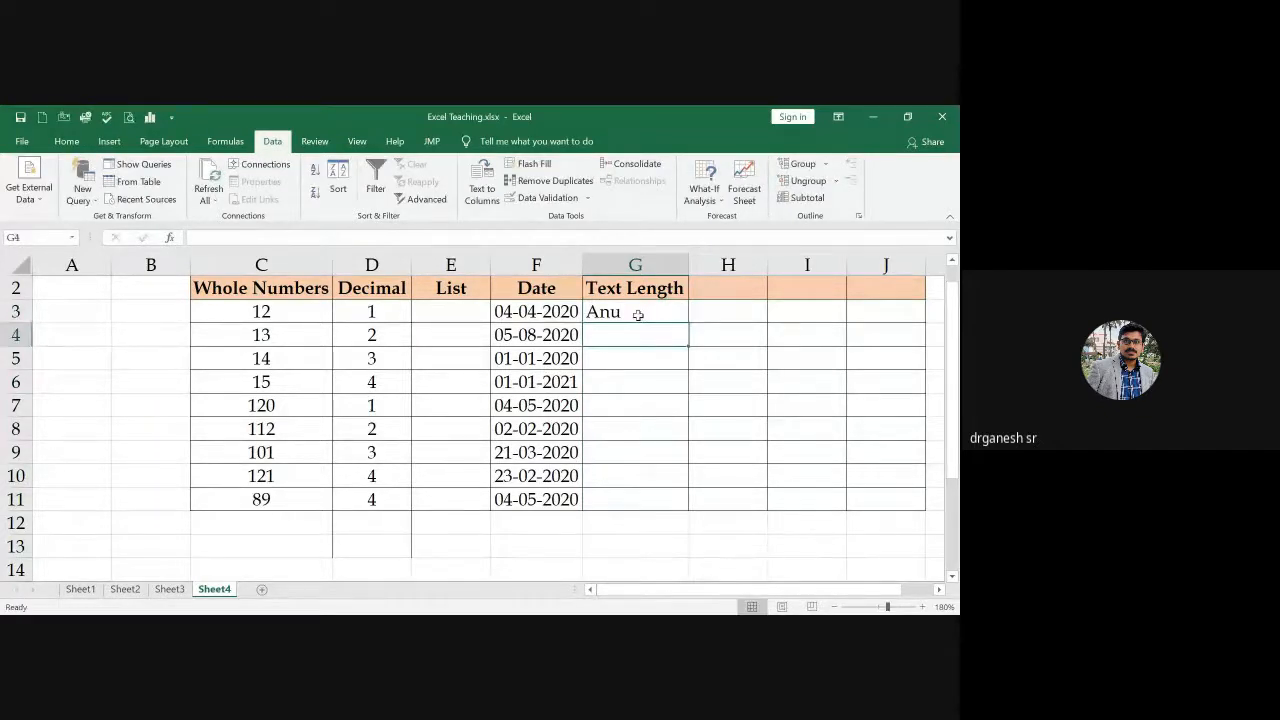
type("anush")
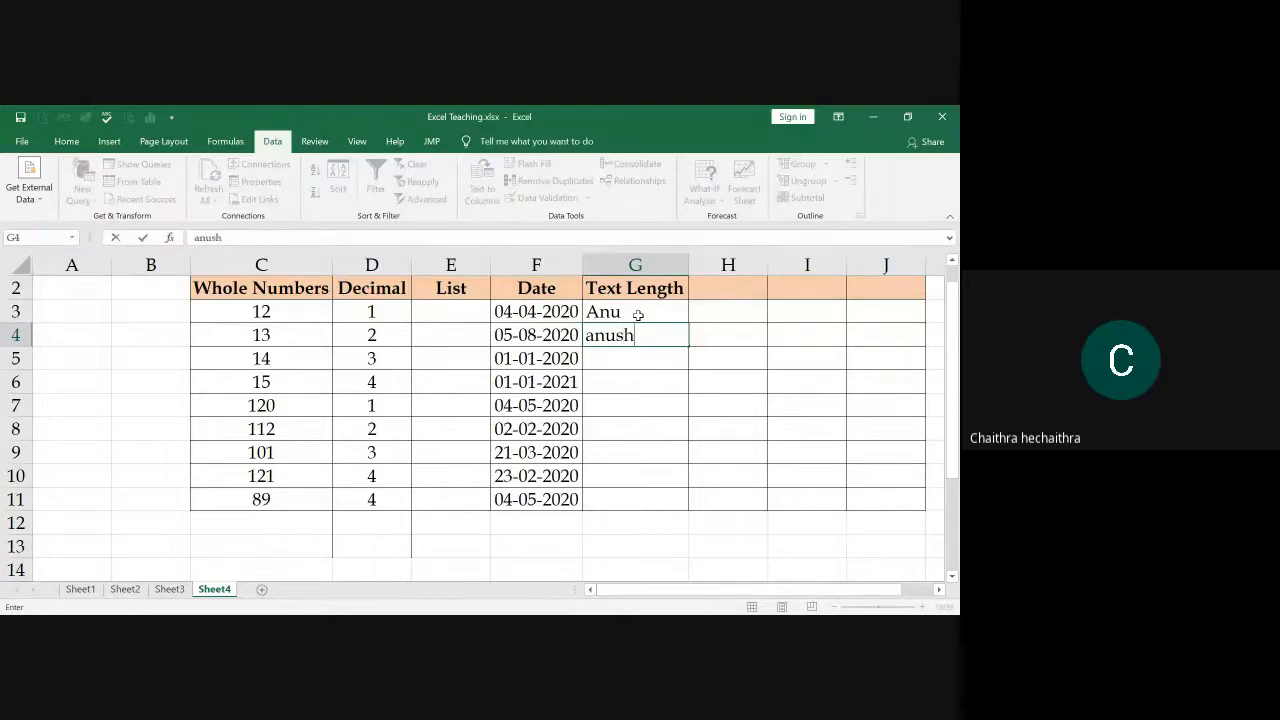
key("Return")
Step: Try a six-letter name and the two-letter text "an" in cell G5 to test the text length rule
type("anusha")
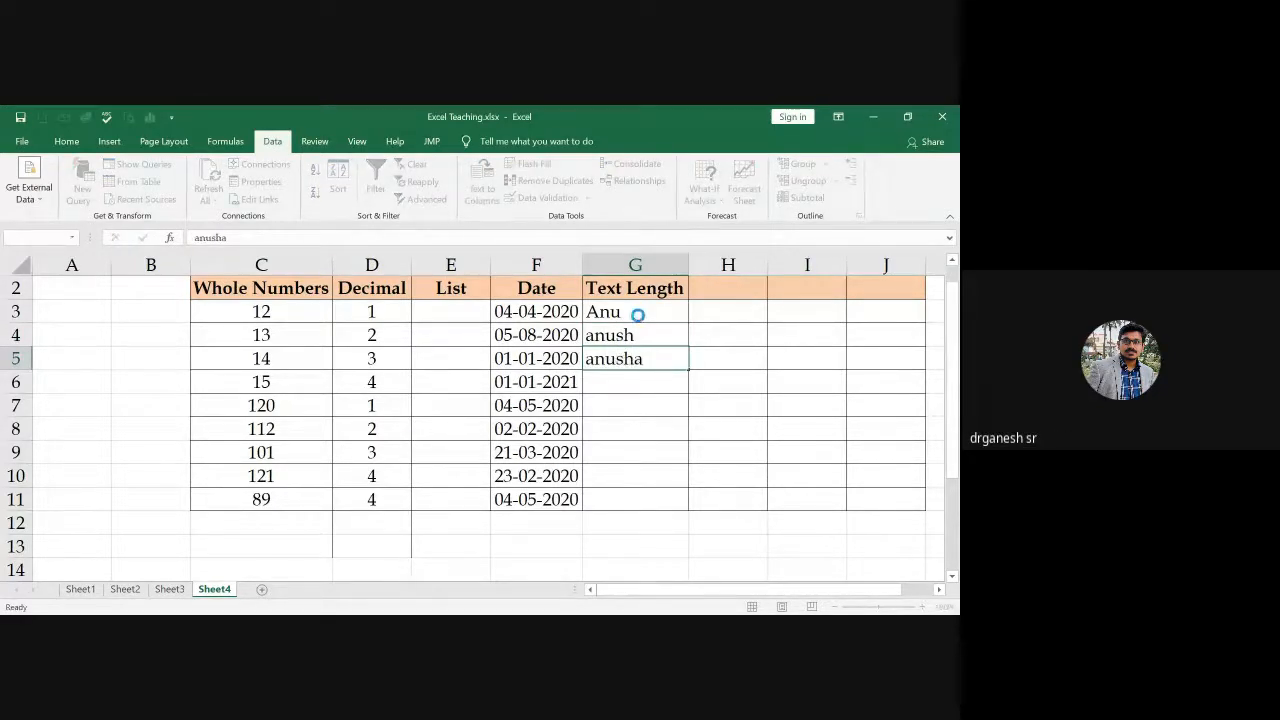
key("Return")
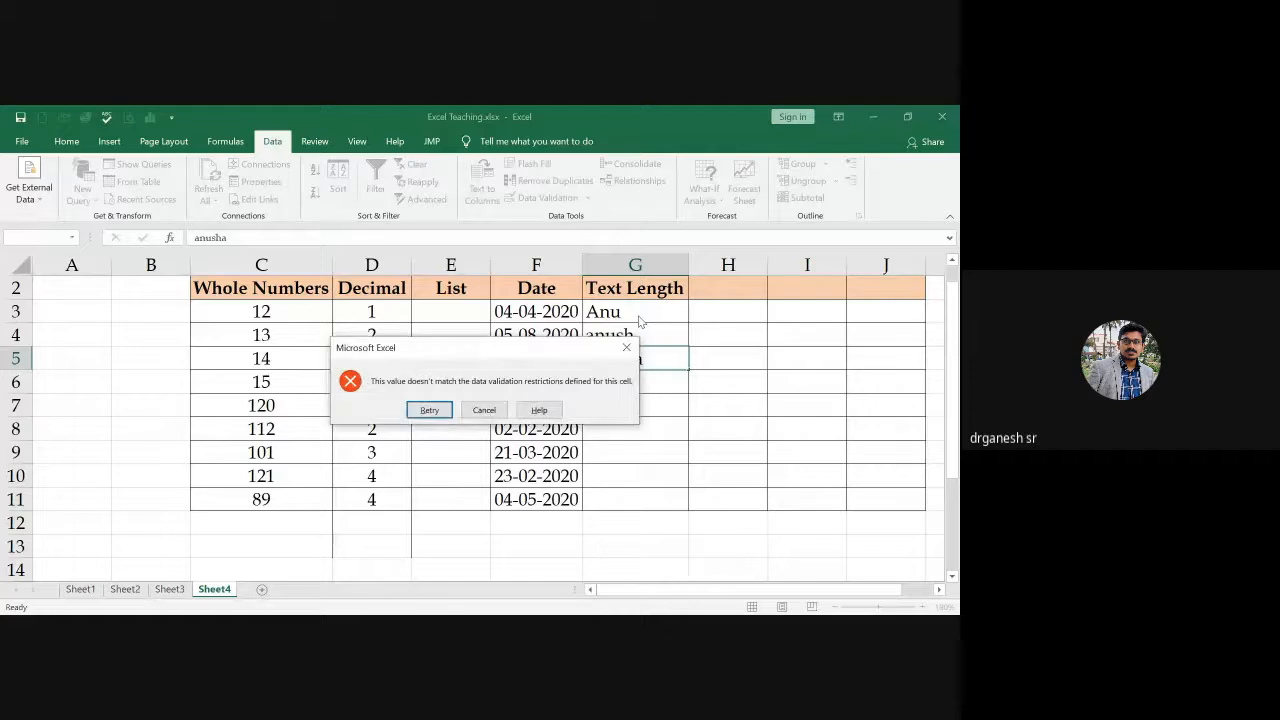
left_click_drag(573, 348, 663, 403)
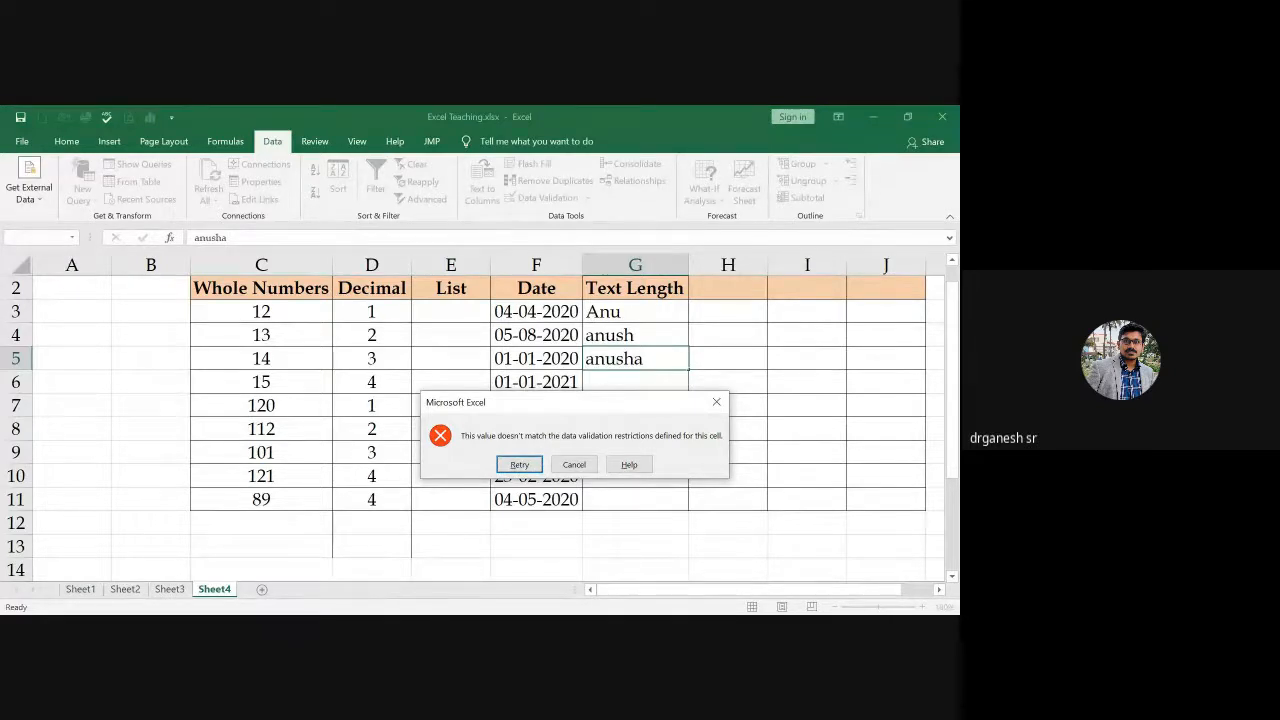
key("Escape")
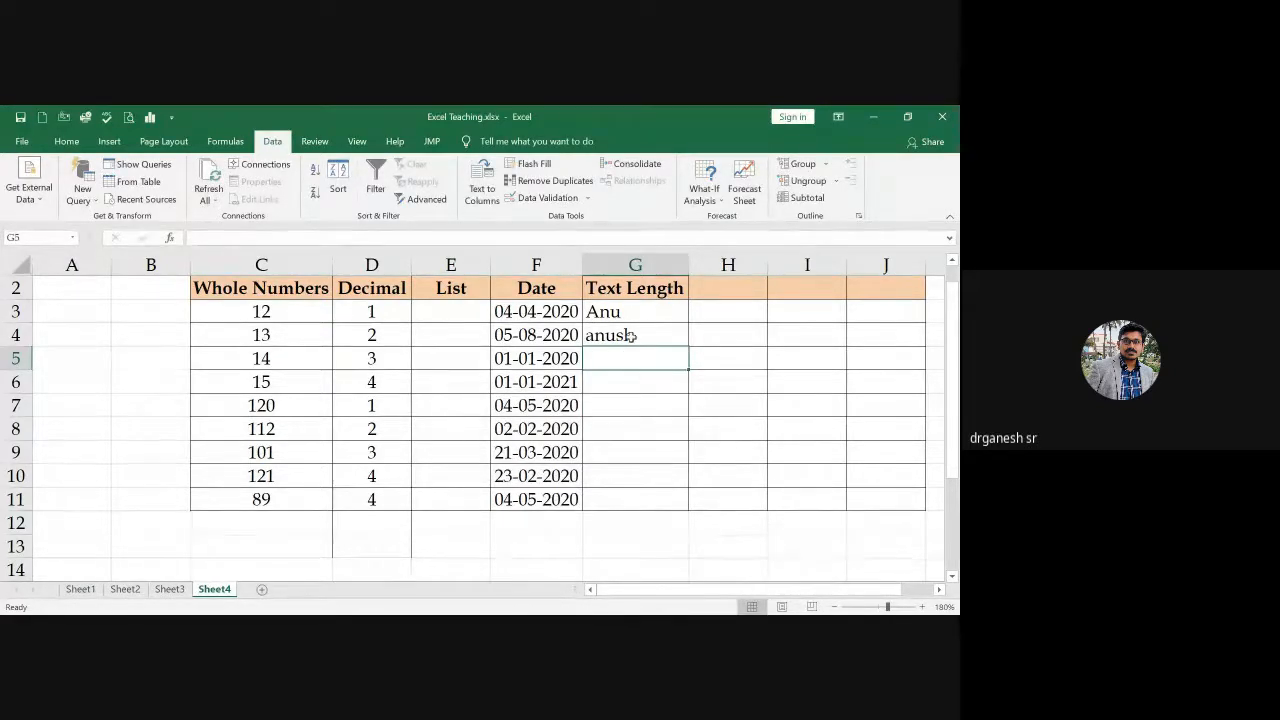
type("an")
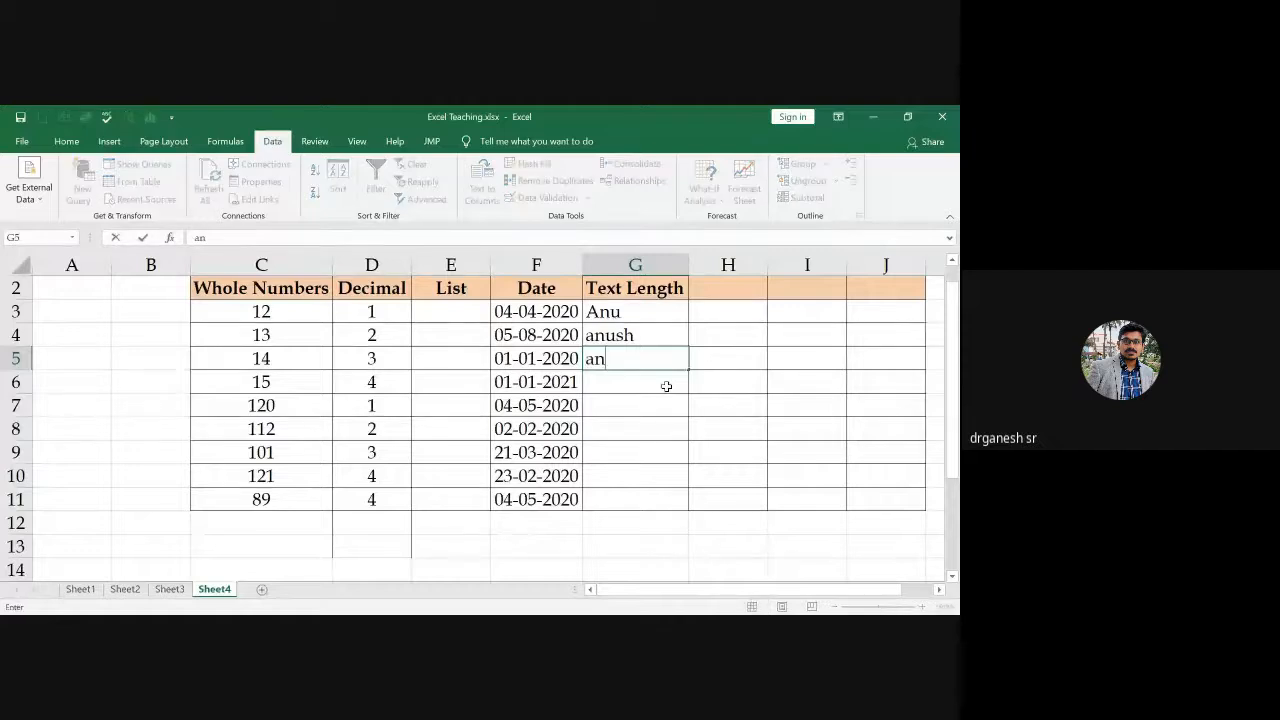
key("Return")
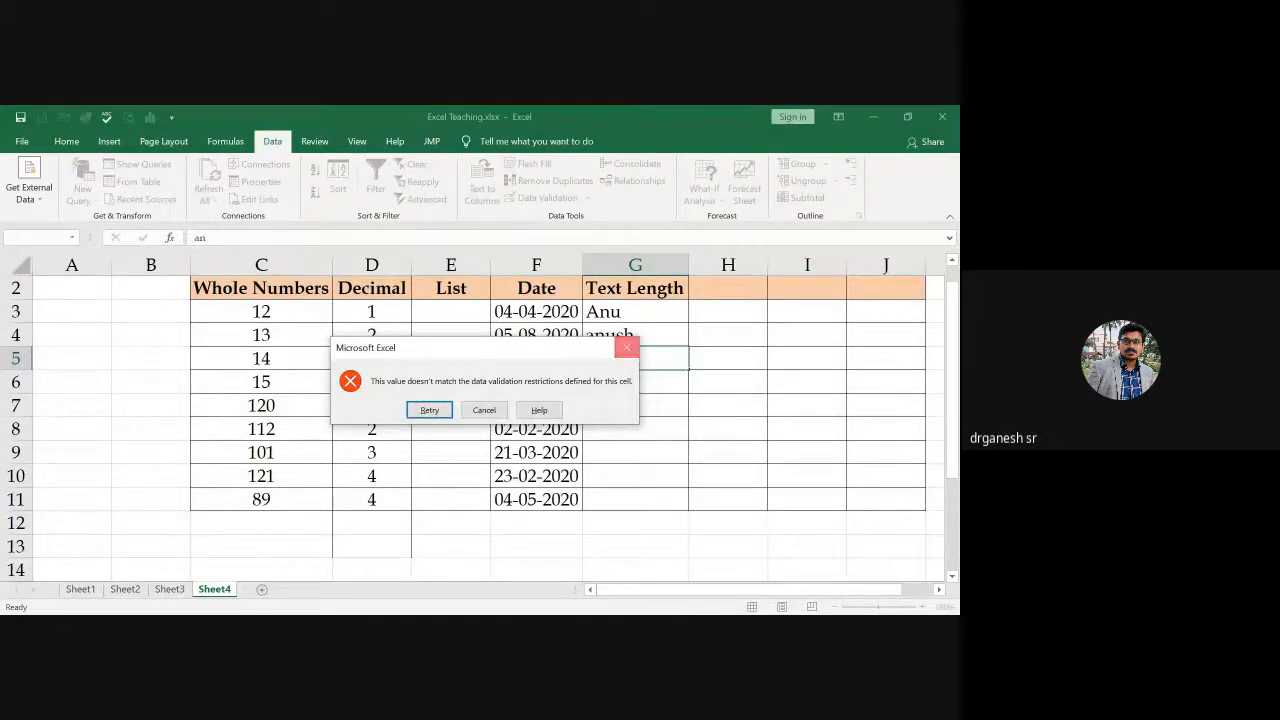
left_click(625, 347)
Step: Enter a four-letter name in cell G5 as a test of the text length rule
type("b")
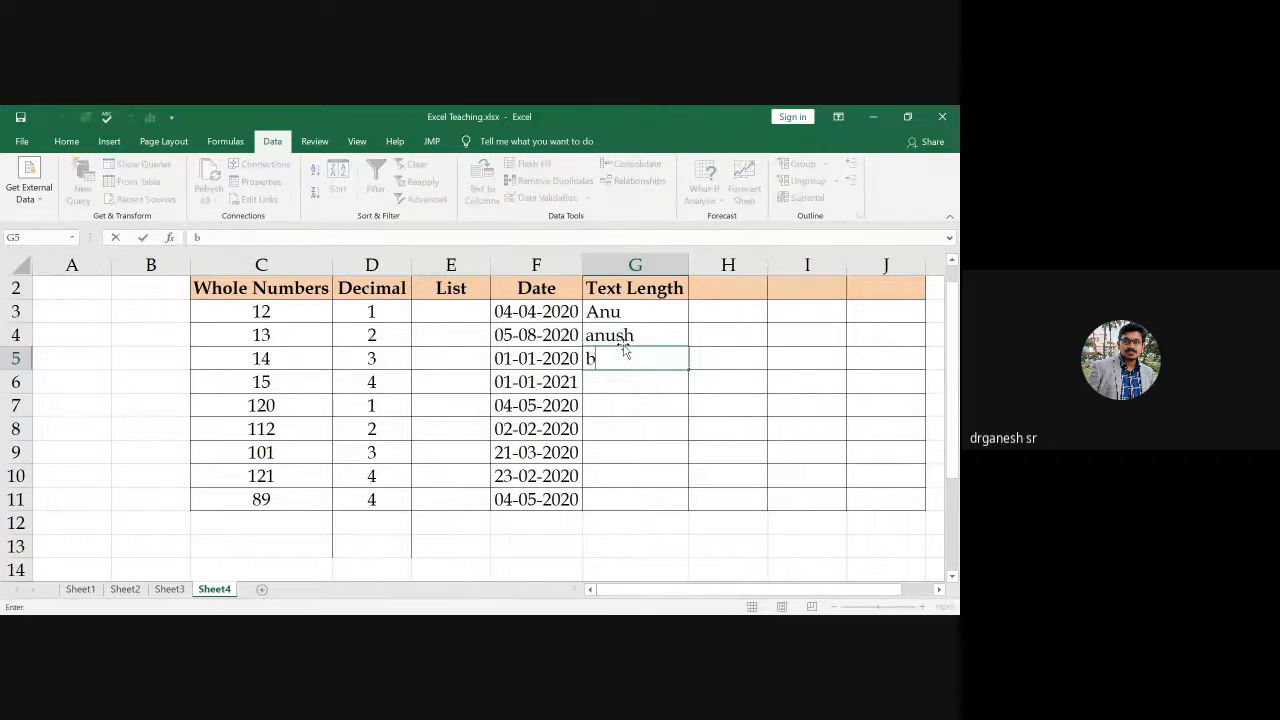
type("anu")
key("Return")
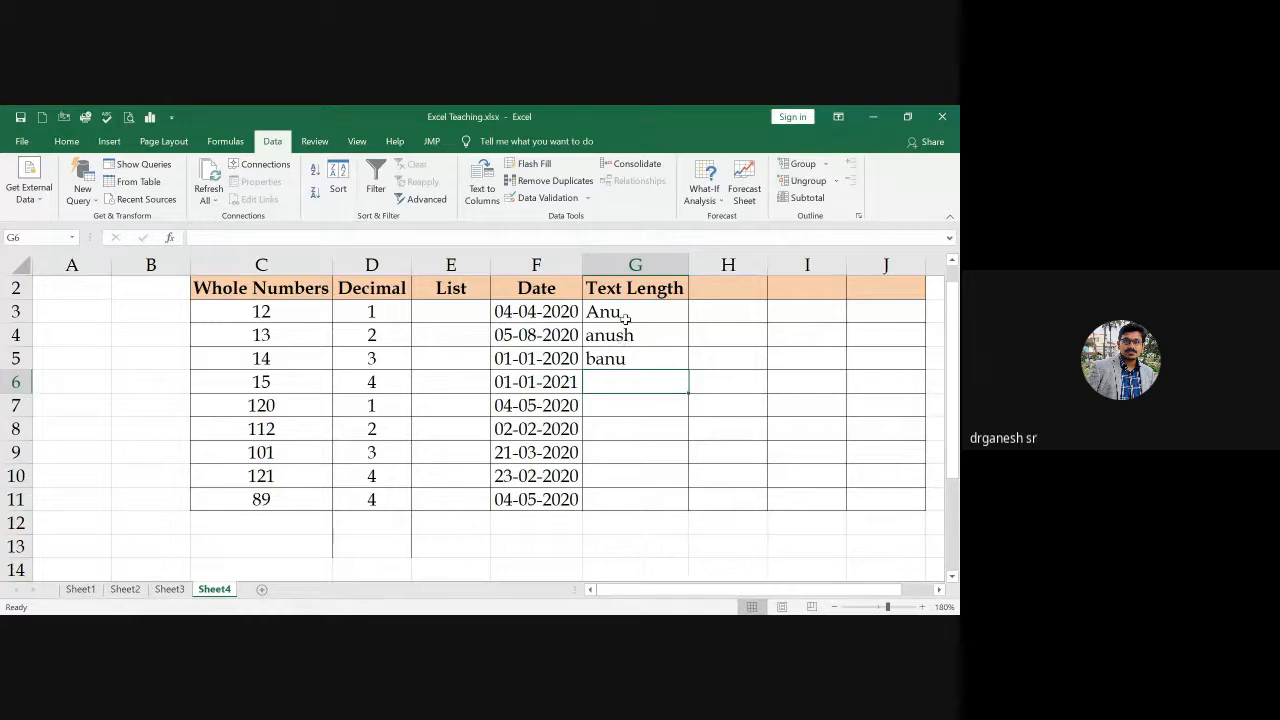
Step: Modify the text length validation rule for cells G3:G11 in the Text Length column
left_click_drag(623, 314, 630, 500)
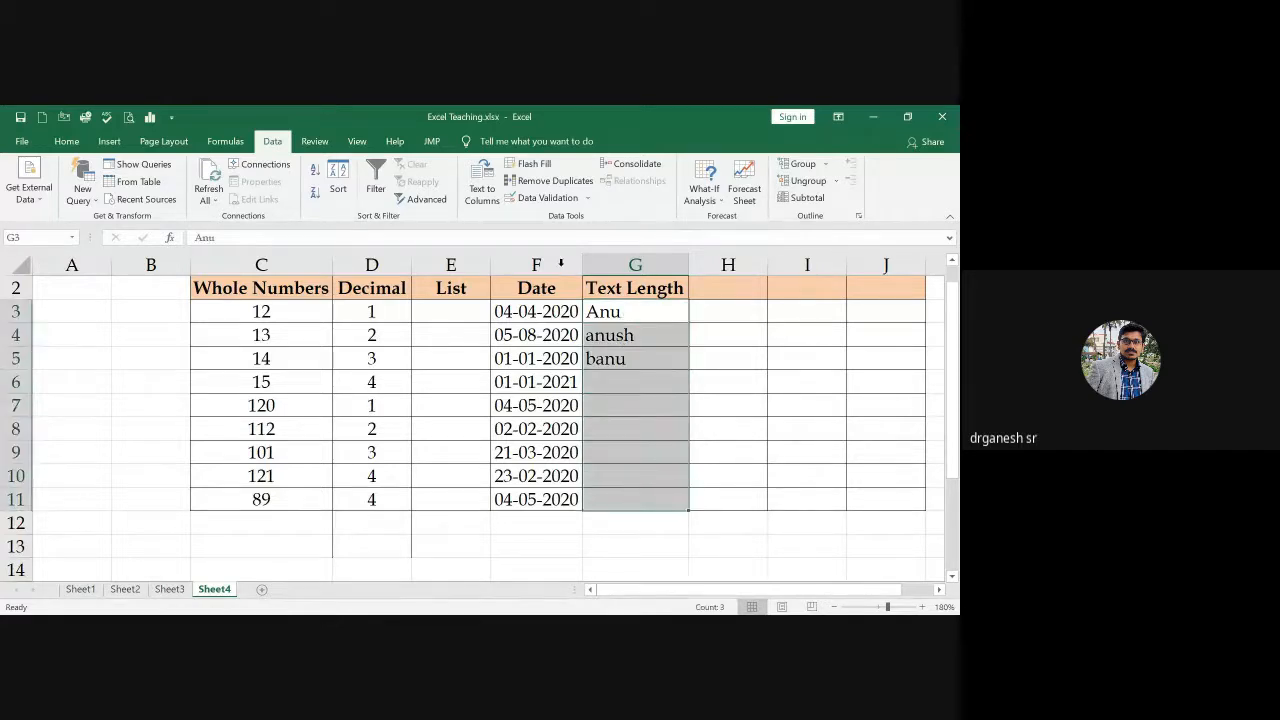
left_click(550, 199)
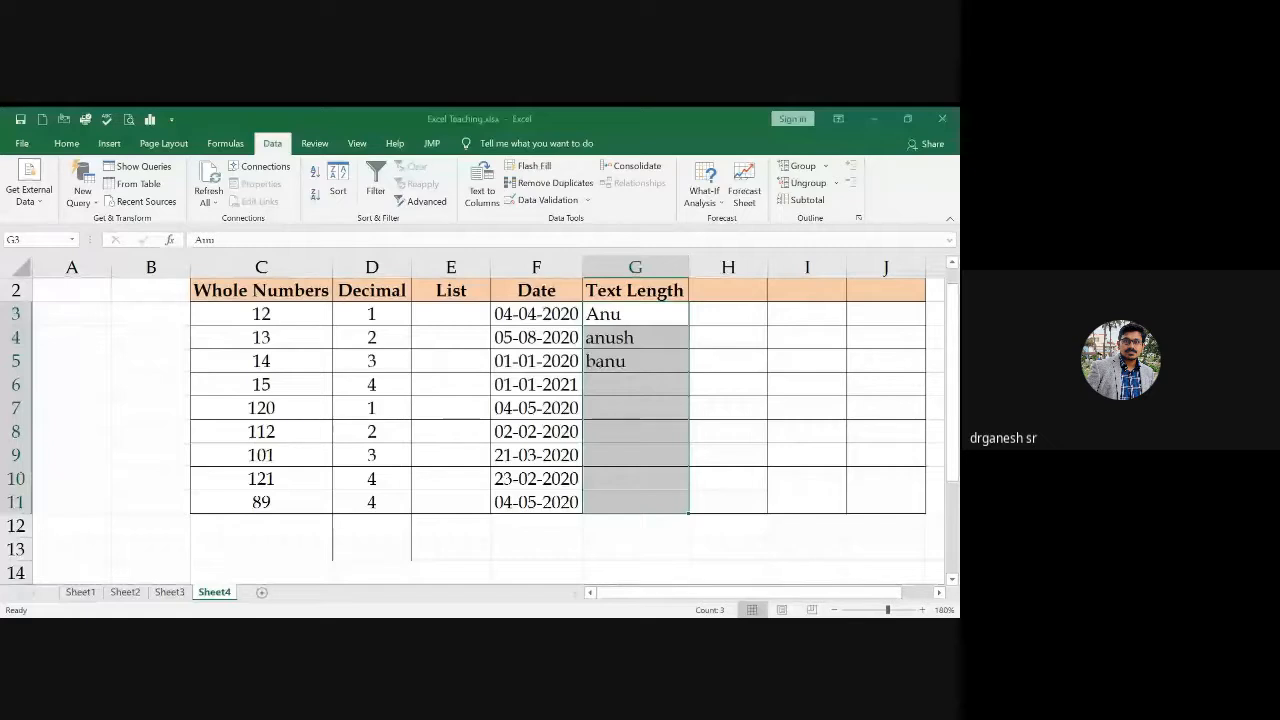
left_click(408, 325)
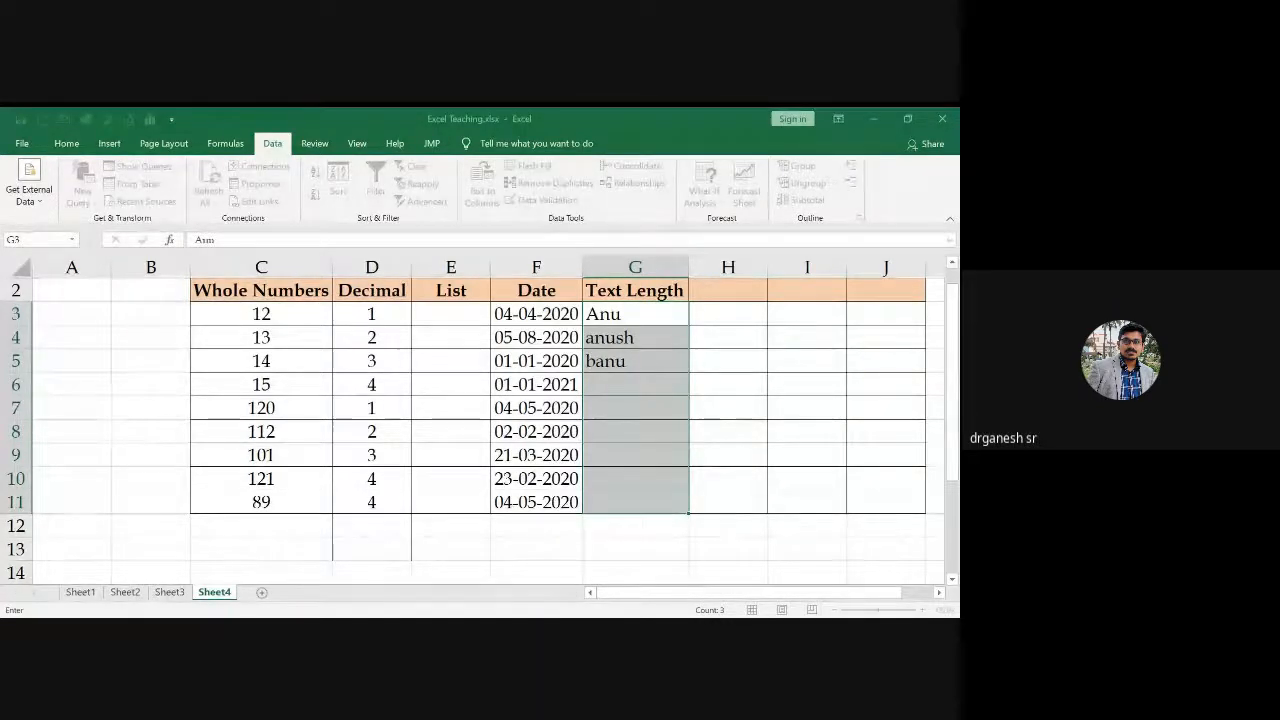
key("Return")
Step: Replace the entry in cell G3 with "a" and the one in cell G4 with a six-letter name
left_click(635, 318)
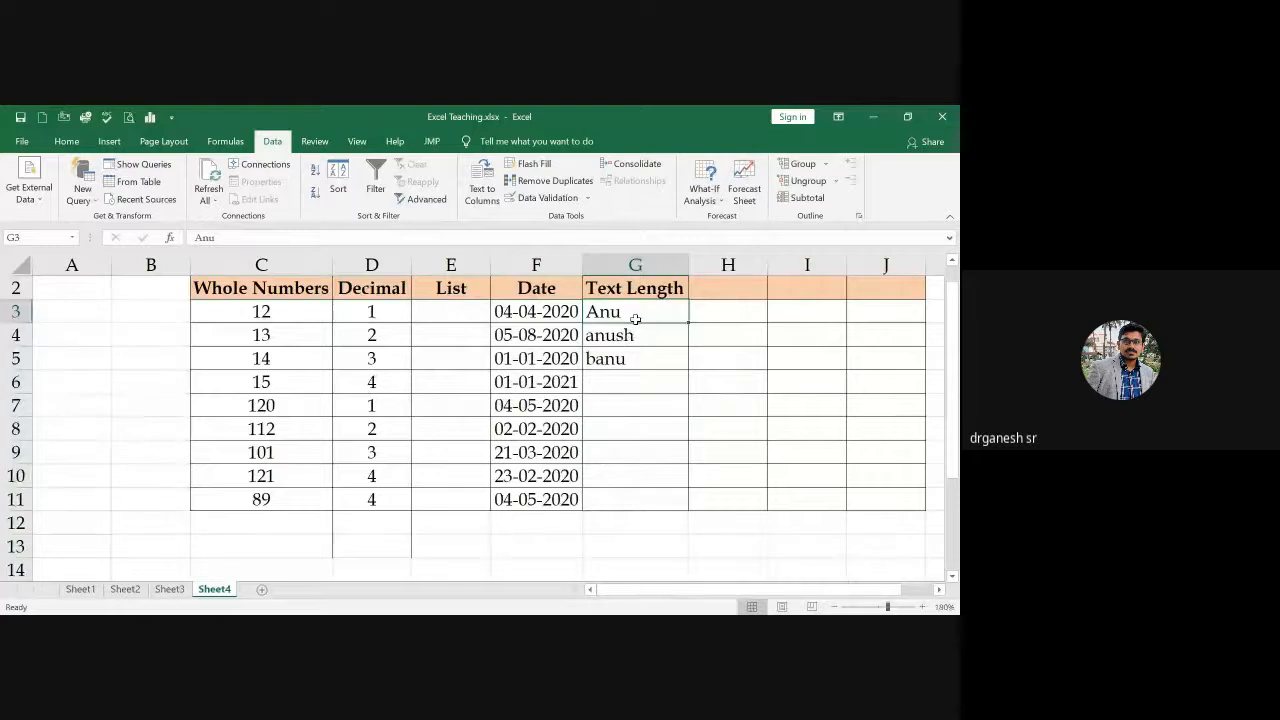
type("a")
key("Delete")
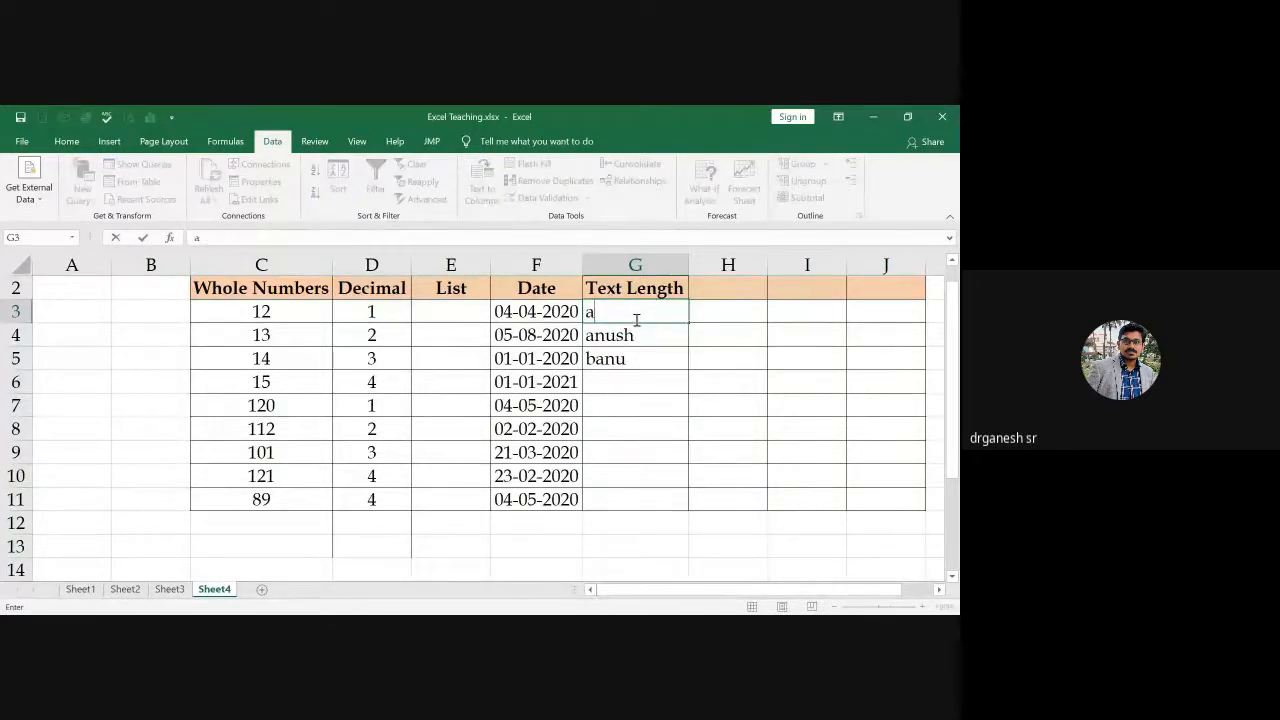
key("Return")
type("anusha")
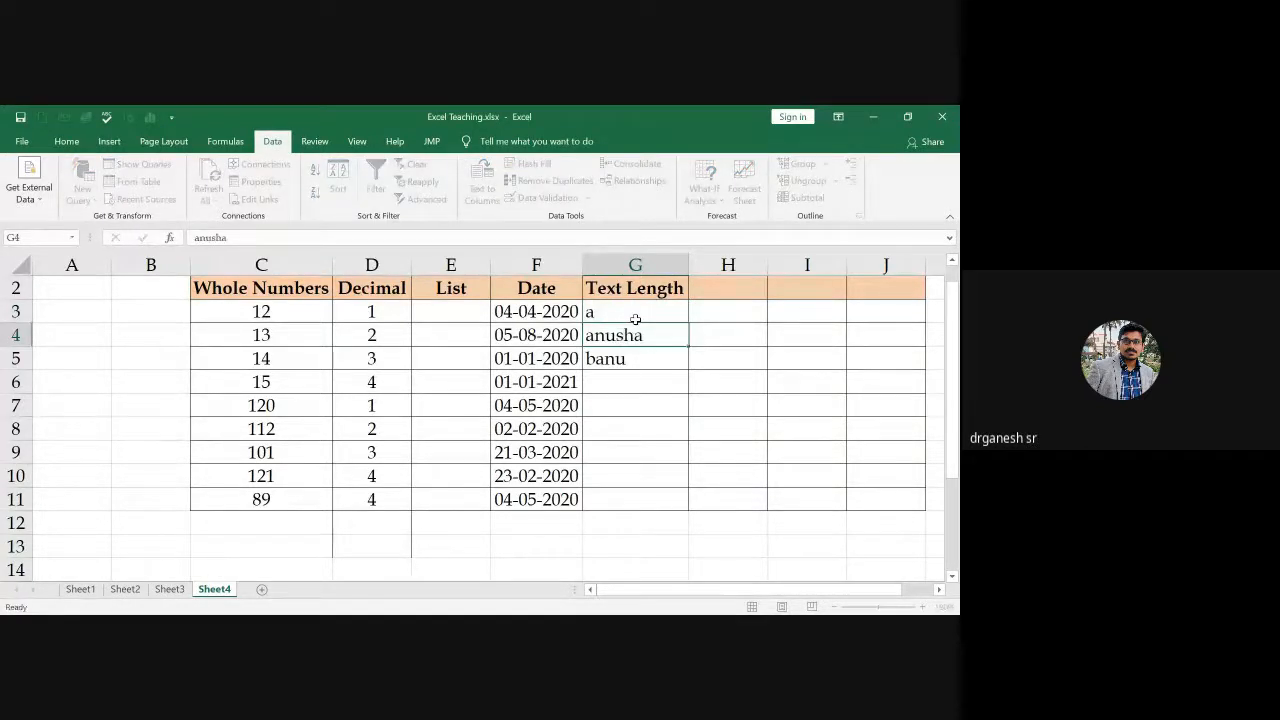
key("Return")
Step: Enter a five-letter name in cell G5 and a six-letter name in cell G6
type("bhan")
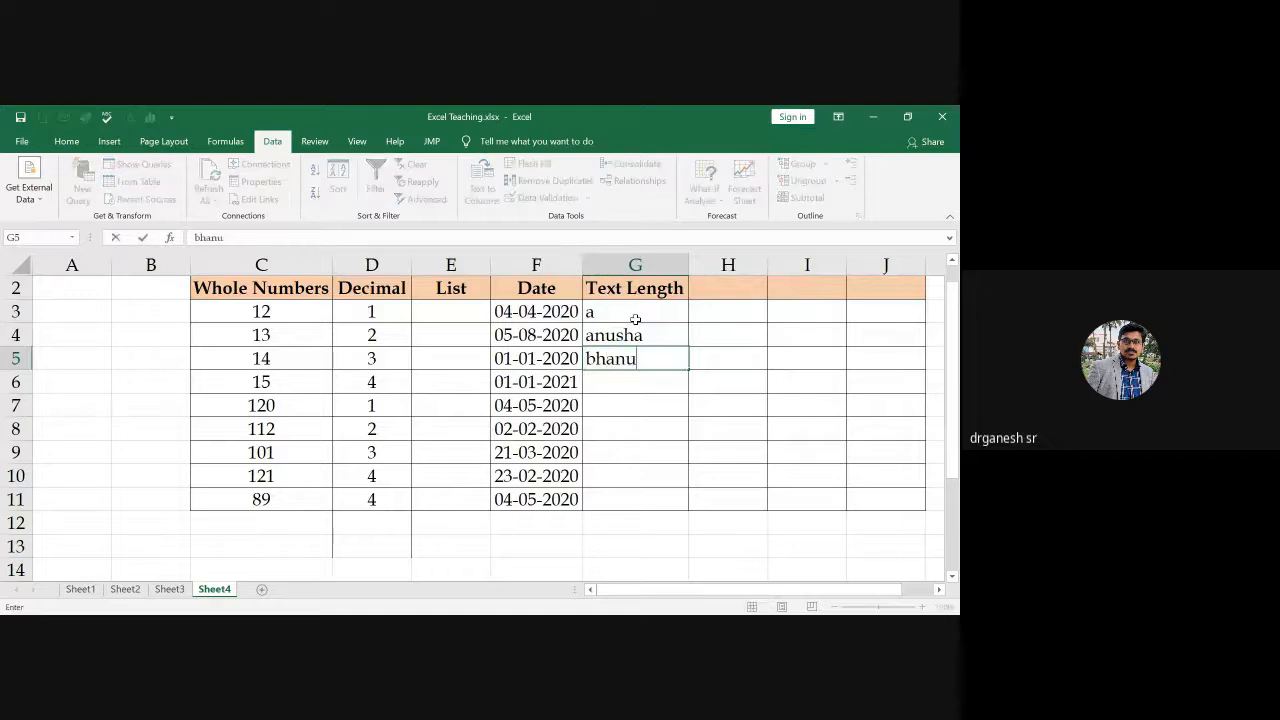
type("u")
key("Return")
type("ba")
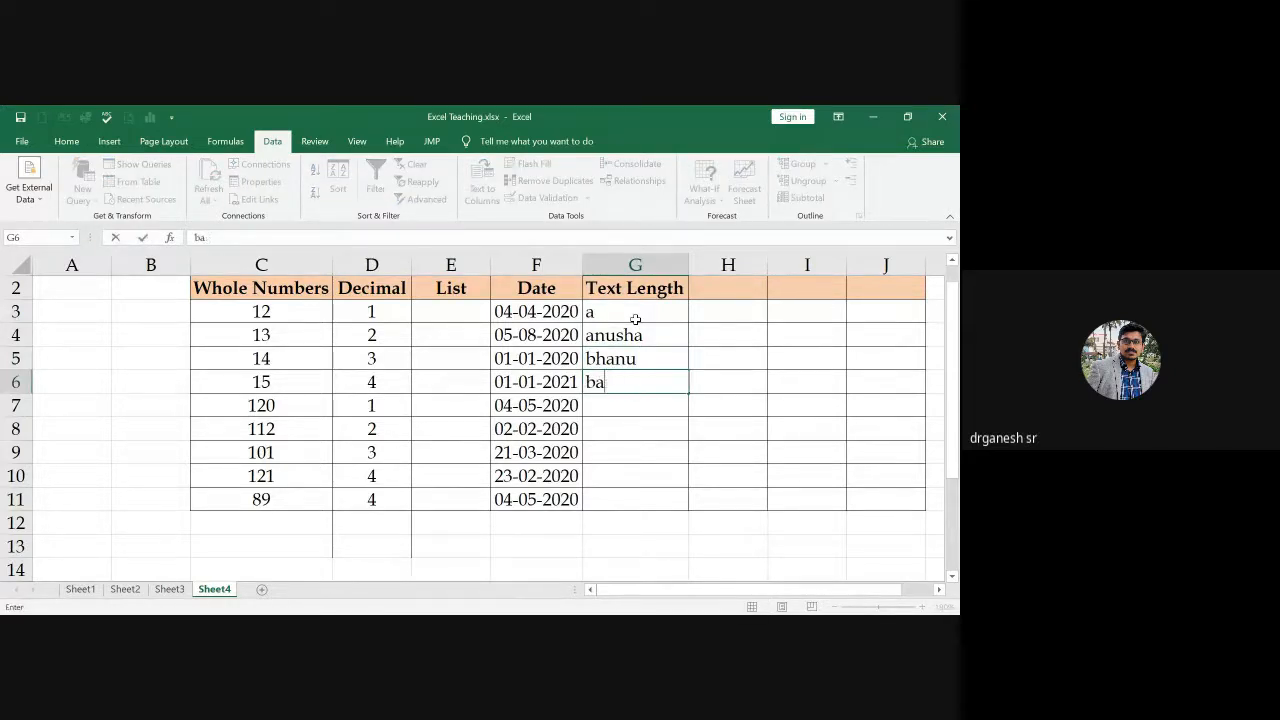
type("ngya")
key("Return")
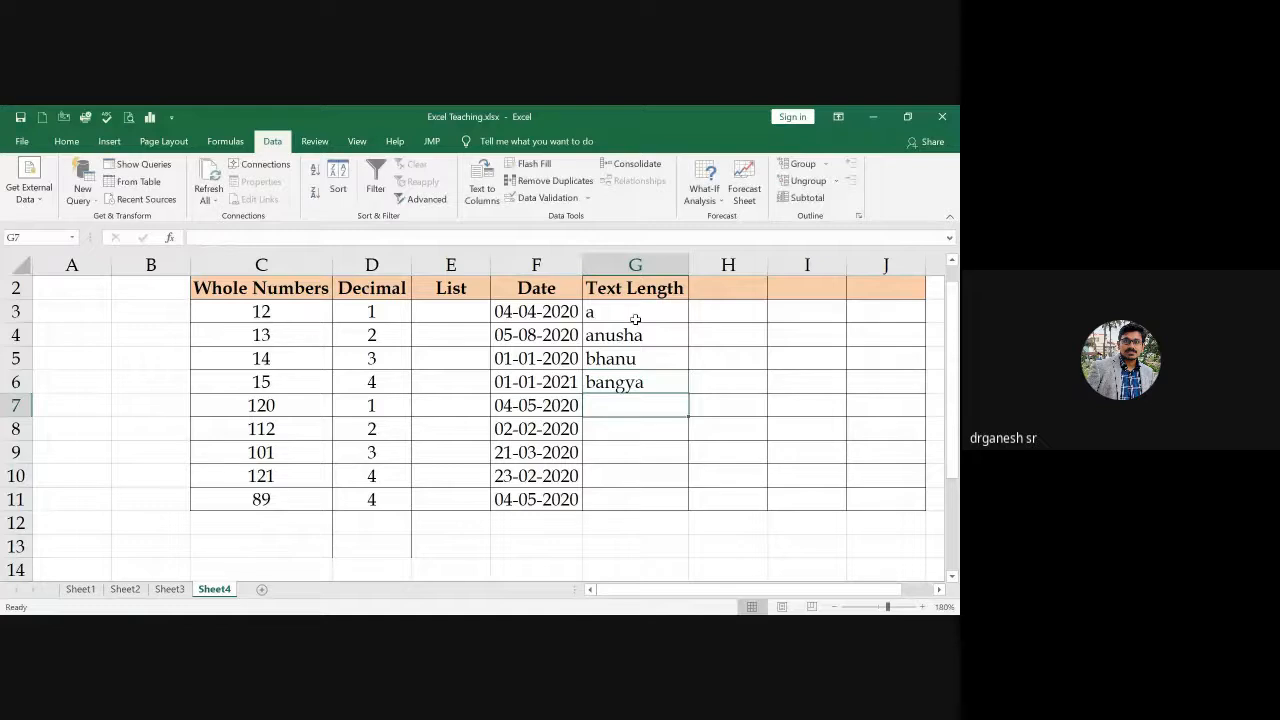
Step: Enter a five-letter name in cell G7 and try an eight-letter name in cell G8
type("bhanup")
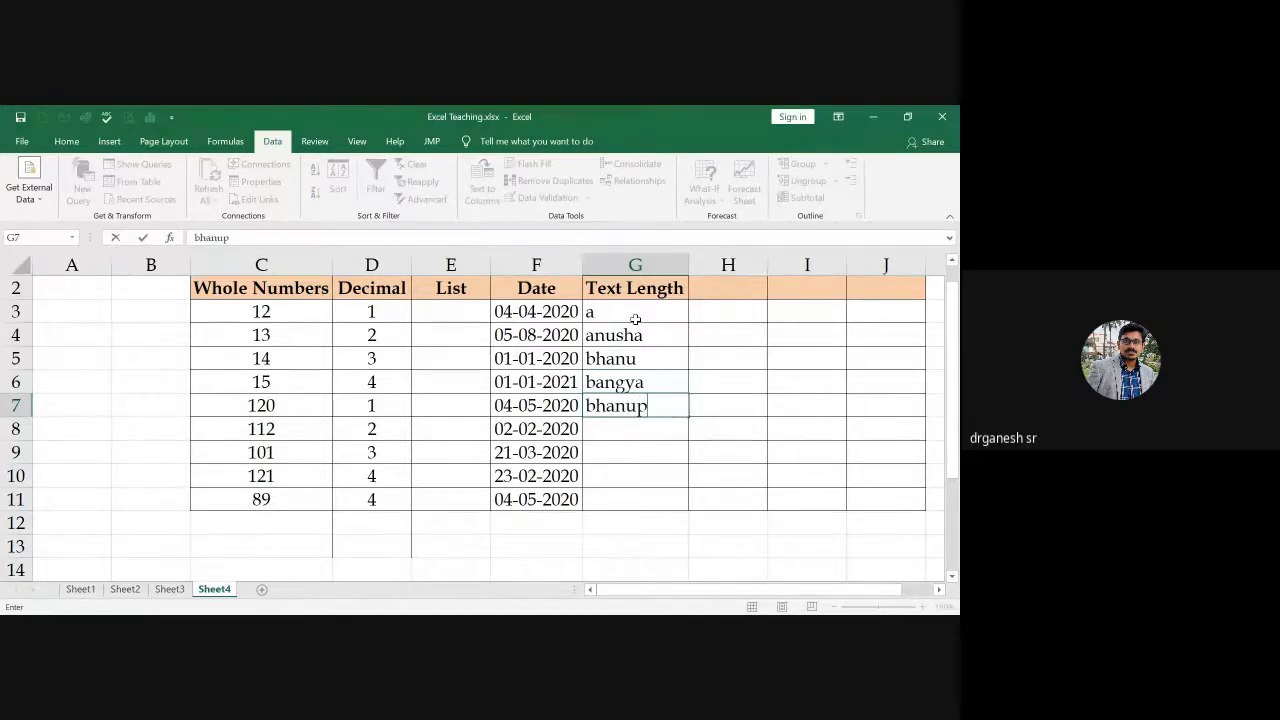
type("ra")
key("BackSpace")
type("iyanka")
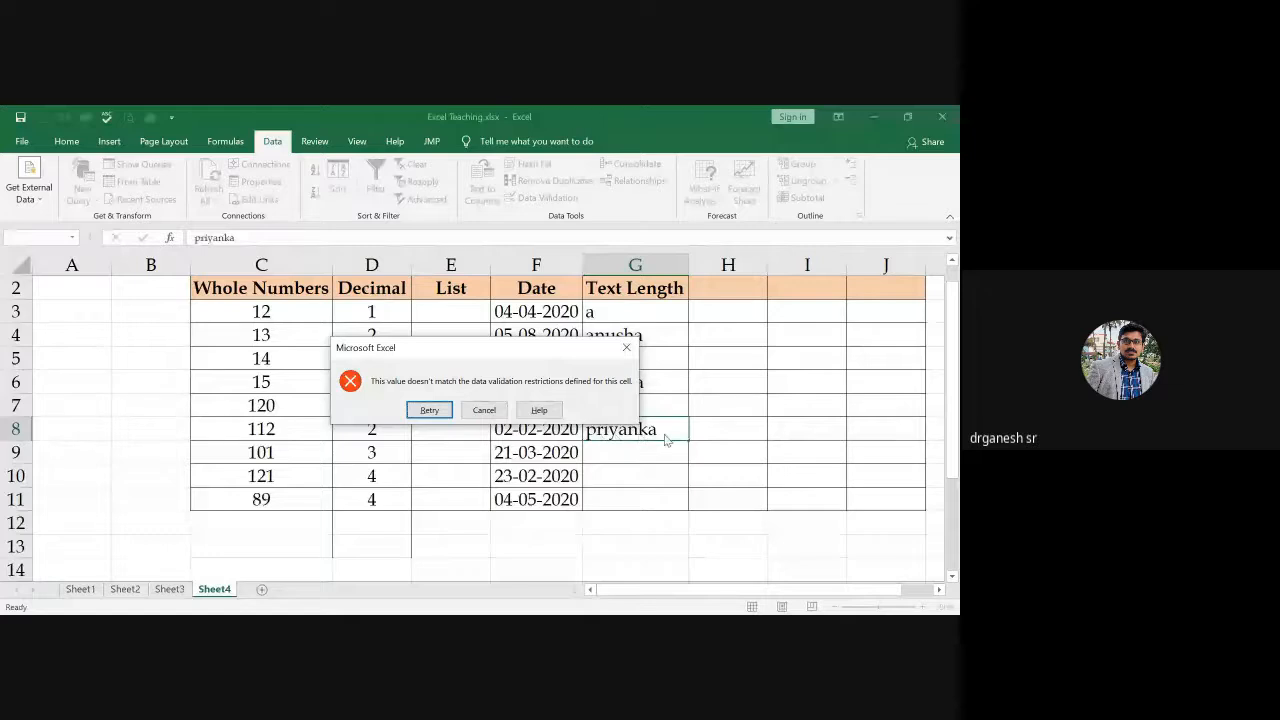
key("Tab")
key("Return")
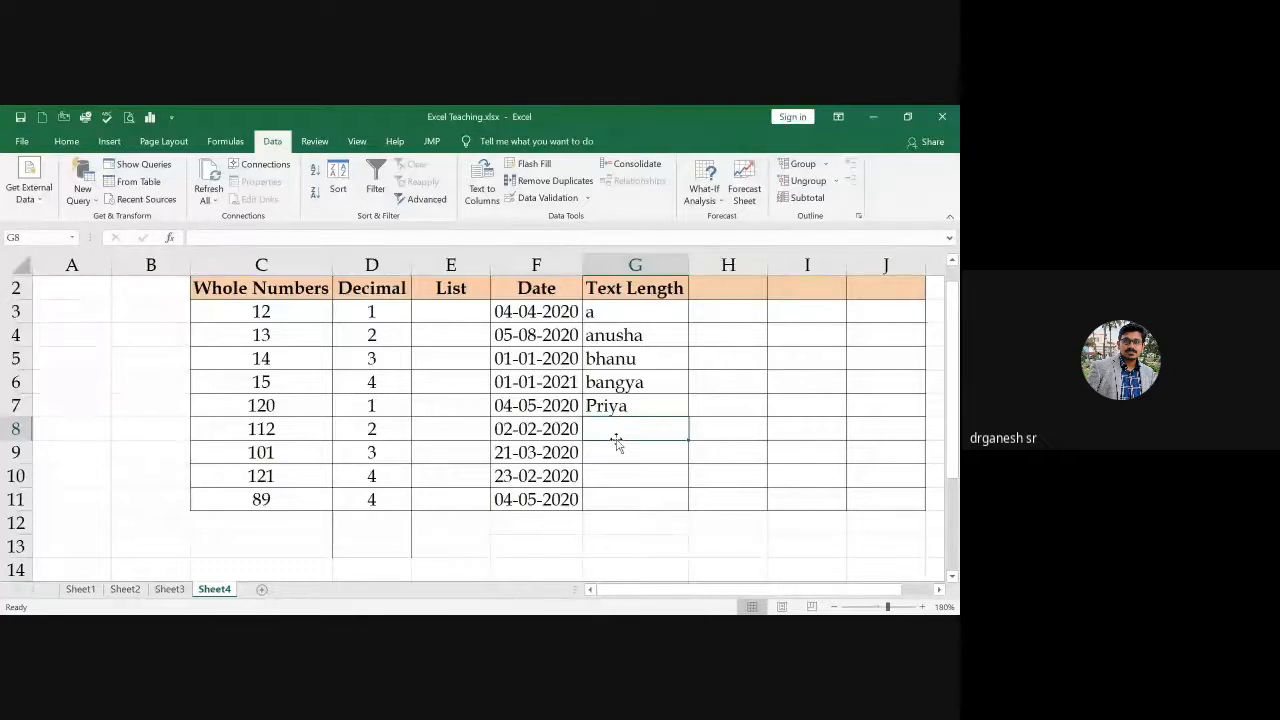
Step: Enter a six-letter name in cell G8 and a seven-letter name in cell G9
type("chit")
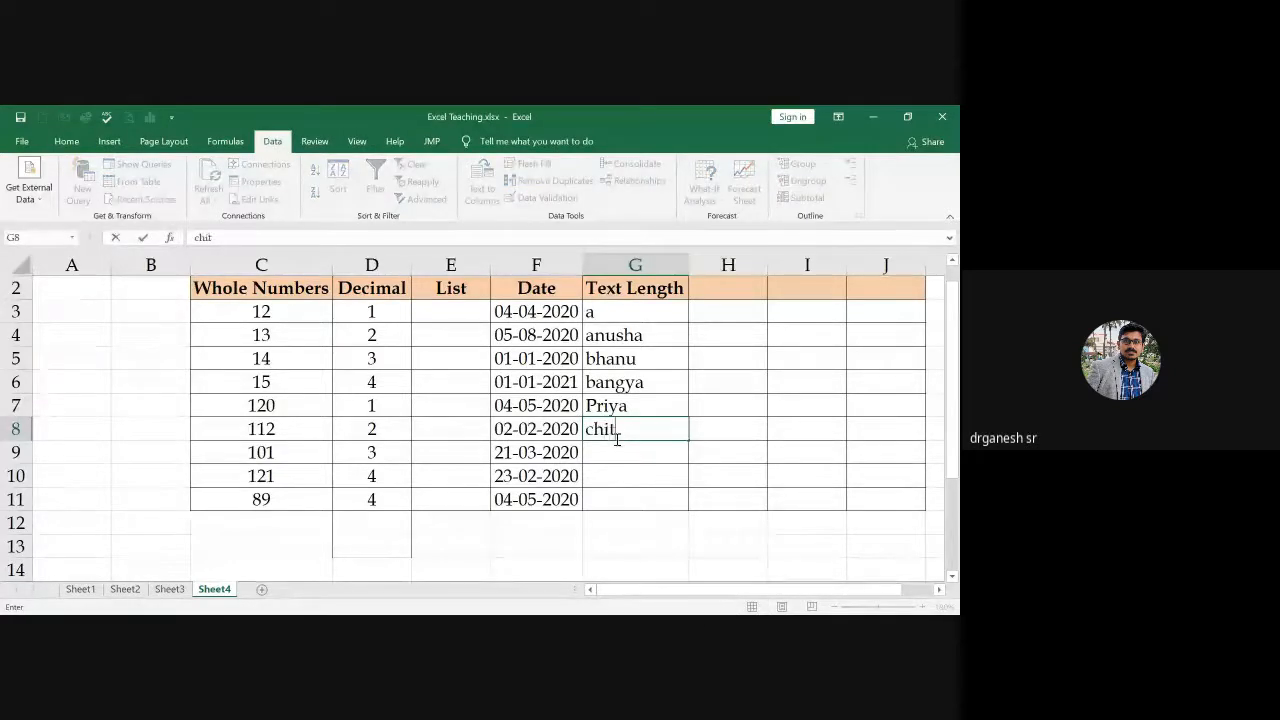
type("ra")
key("Return")
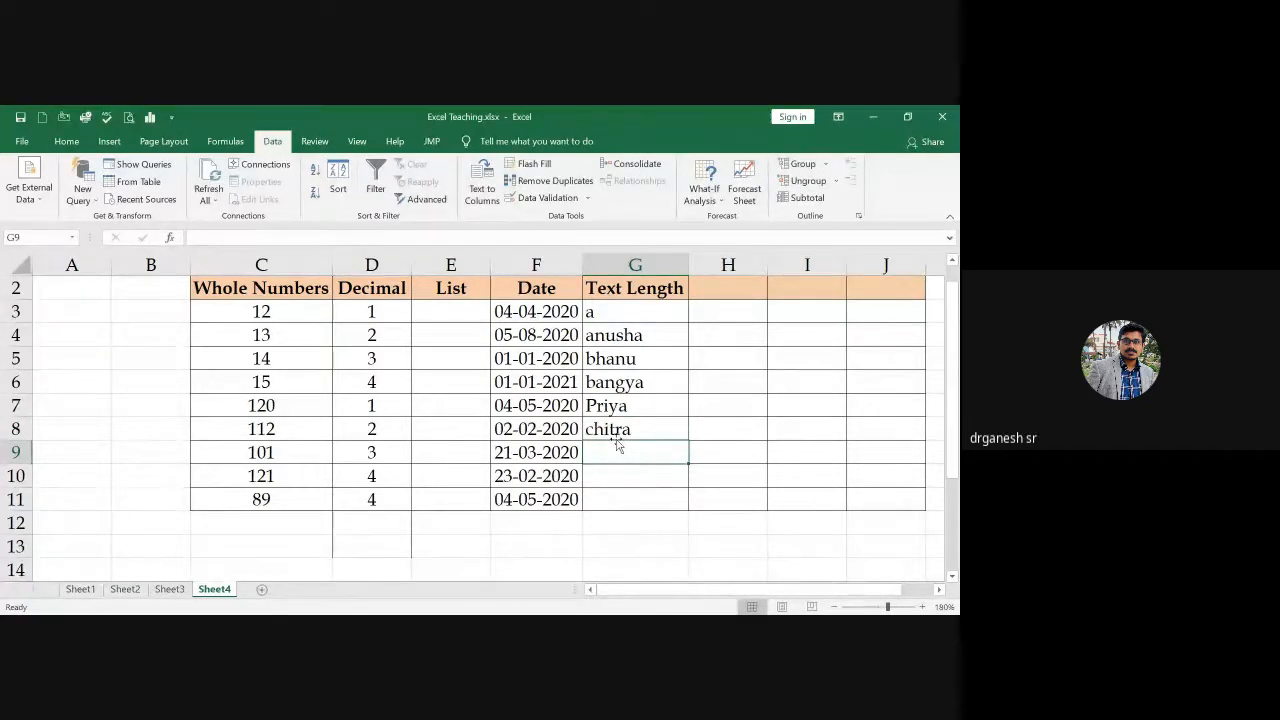
type("chaitra")
key("Return")
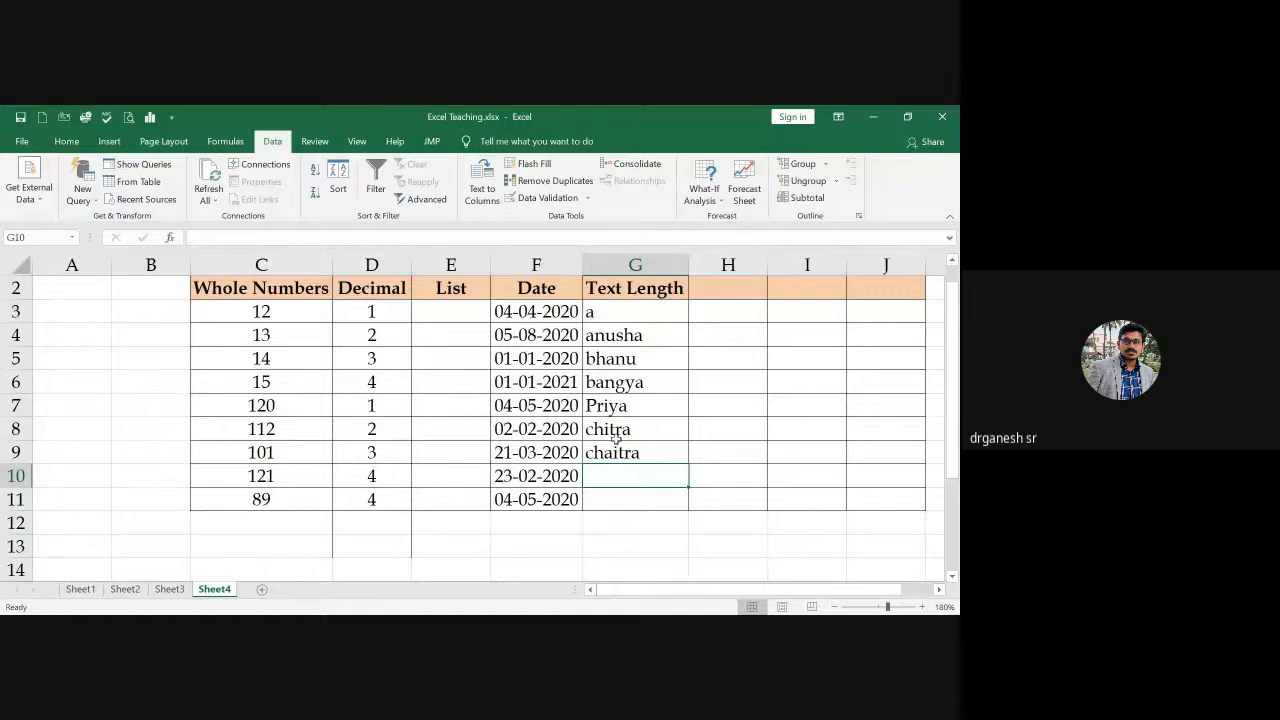
Step: Enter a five-letter name in cell G10 and a six-letter name in cell G11
type("bavya")
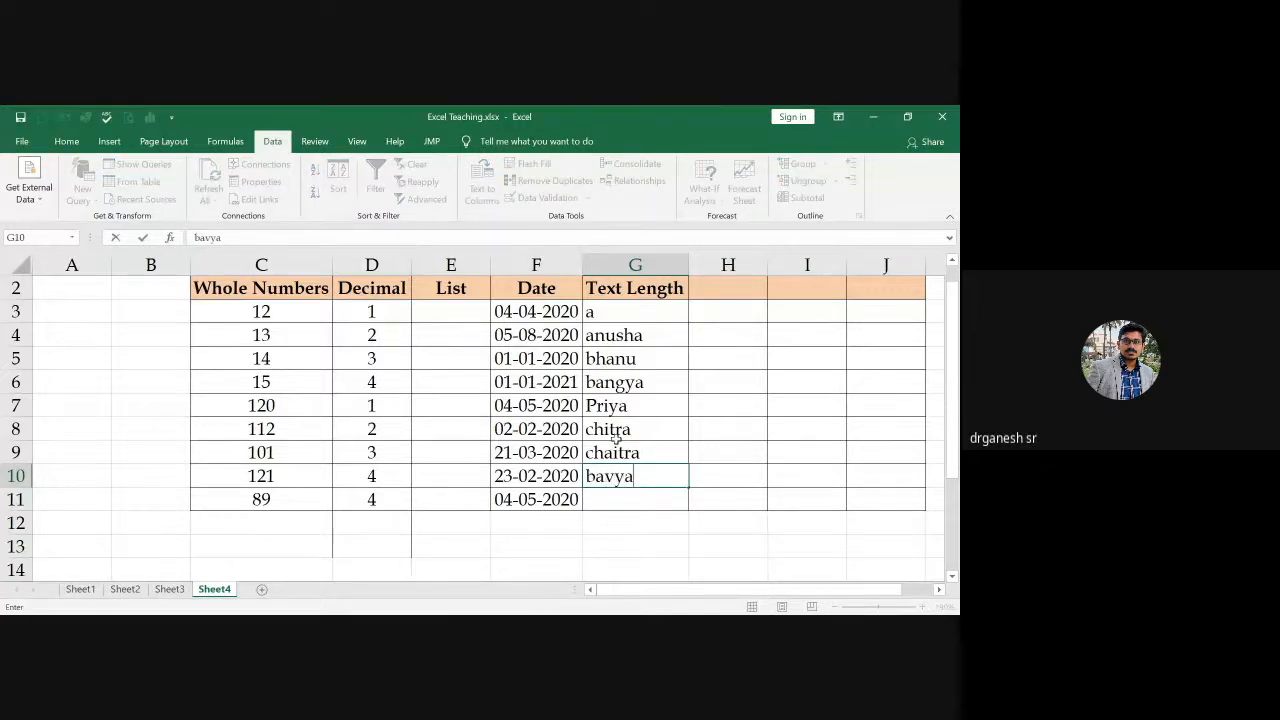
key("Return")
type("bhavya")
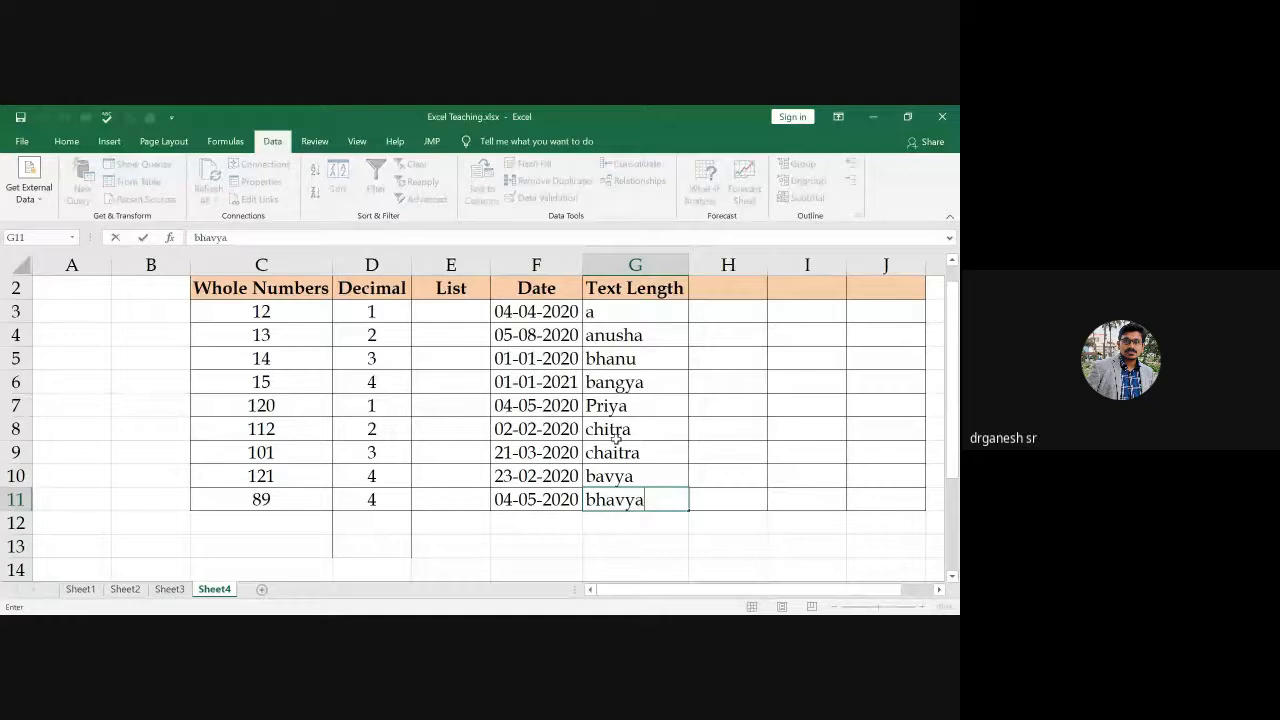
key("Return")
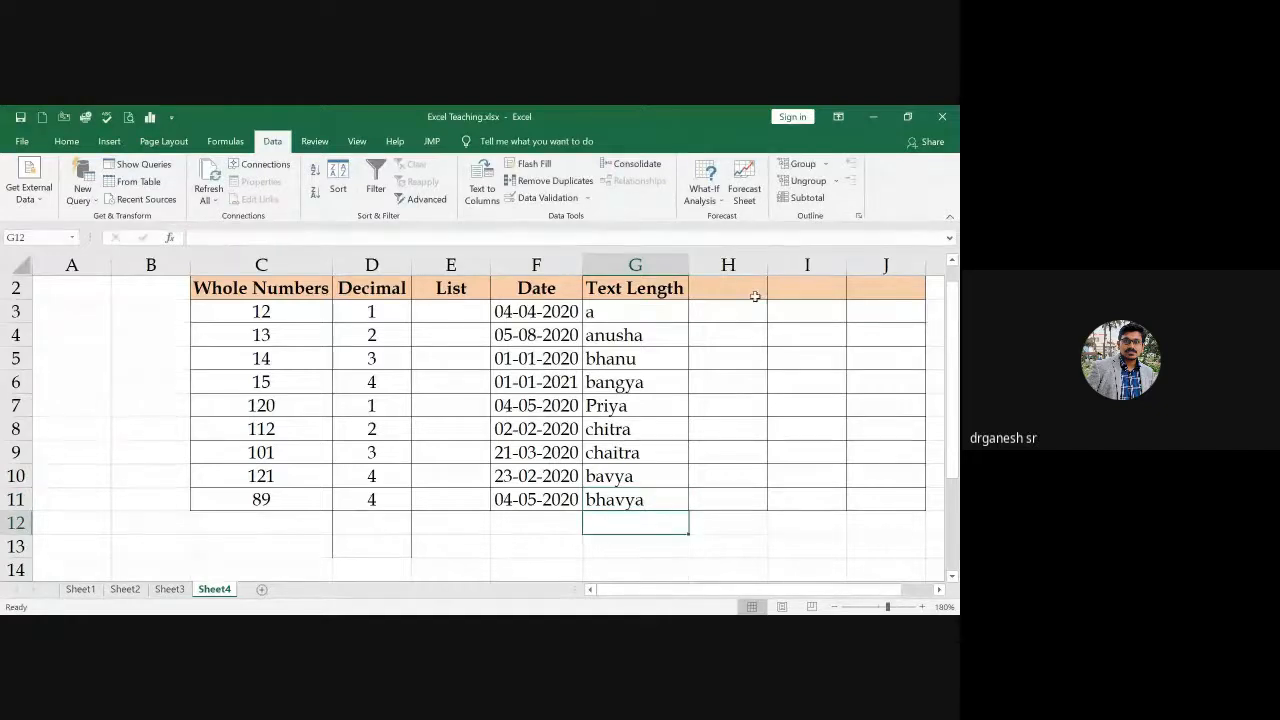
left_click(712, 289)
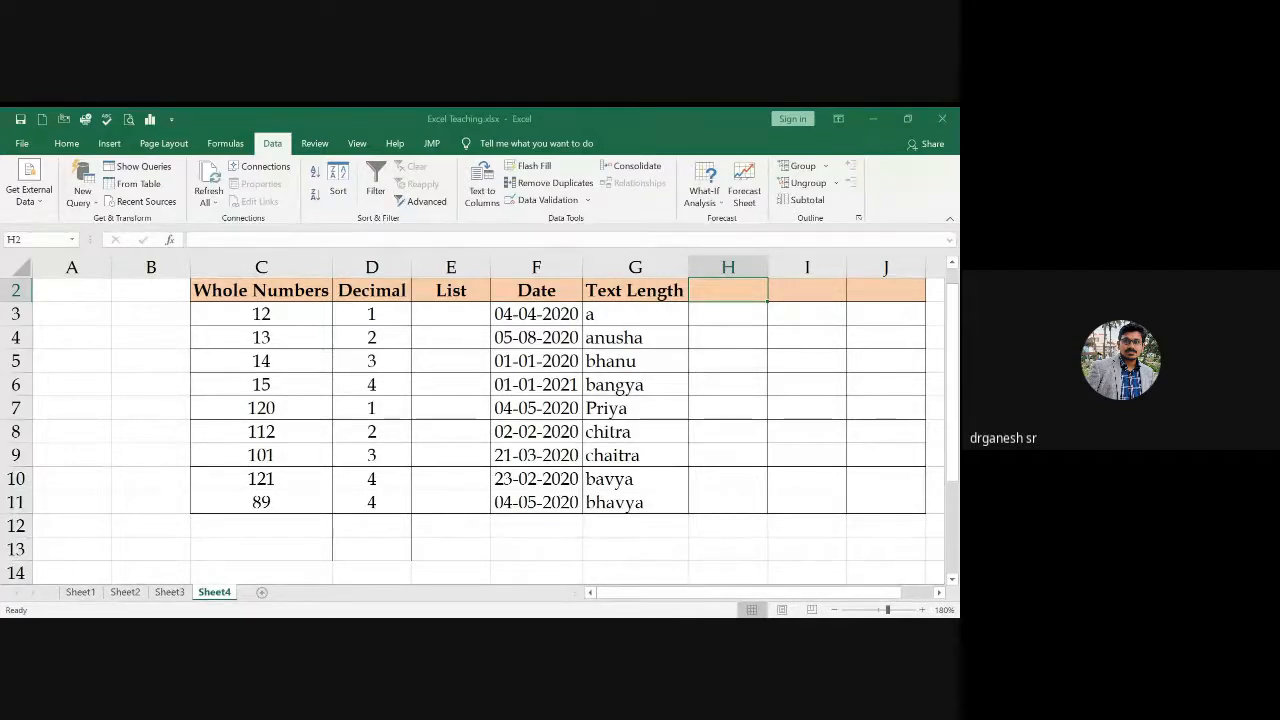
type("=")
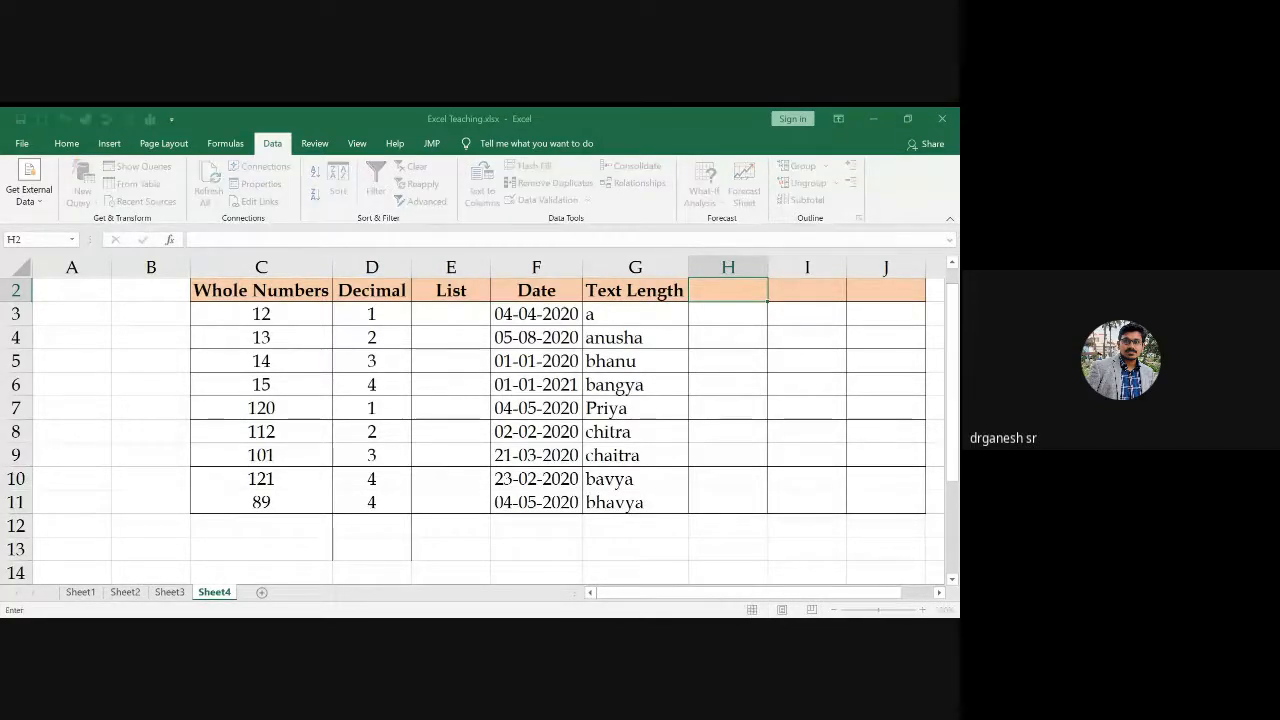
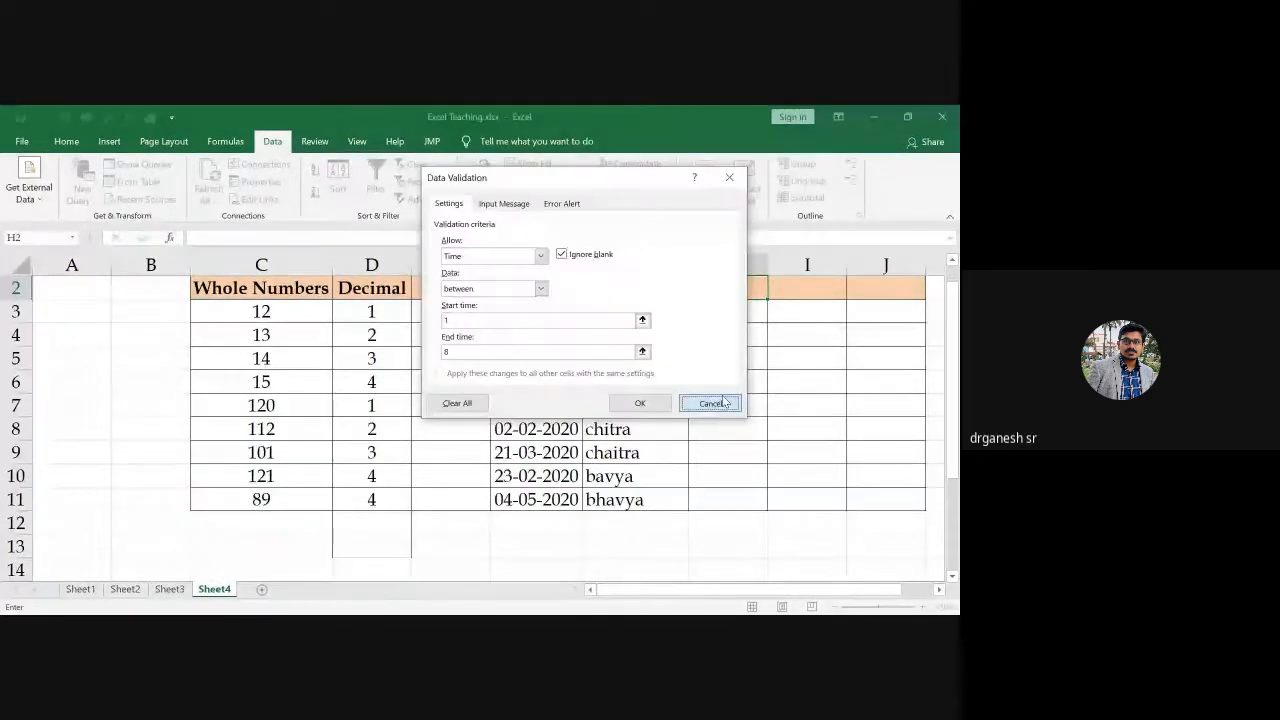
left_click(711, 403)
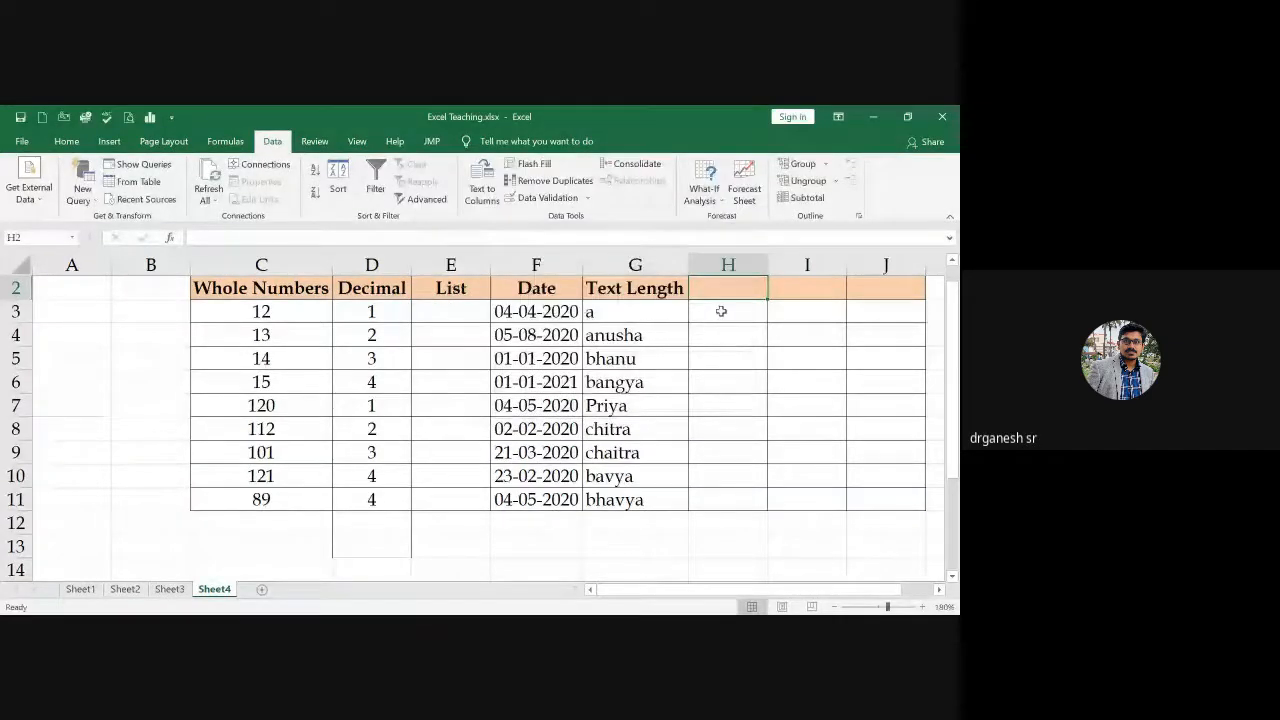
Step: Enter the heading "Time" in cell H2
type("Tim")
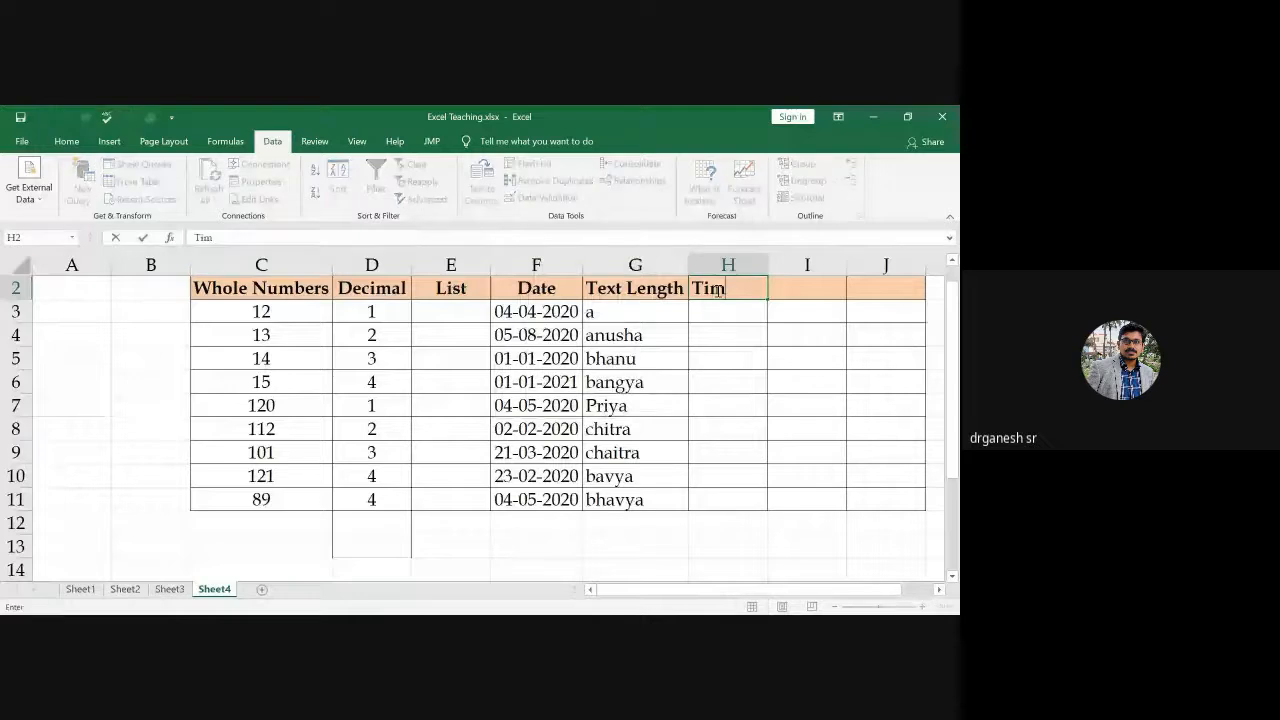
type("e")
key("Return")
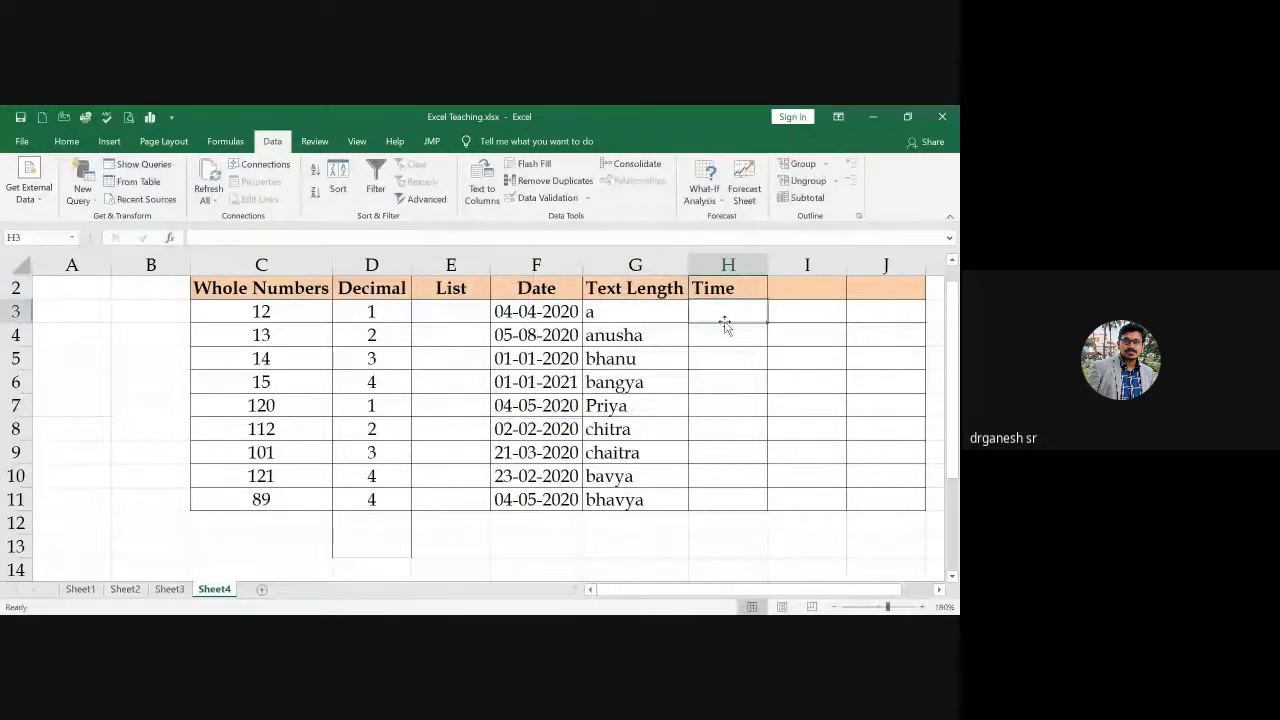
left_click_drag(726, 318, 730, 511)
Step: Enter the time limits "6.00 Am" in cell A5 and "8.00 Pm" in cell A6
left_click(90, 367)
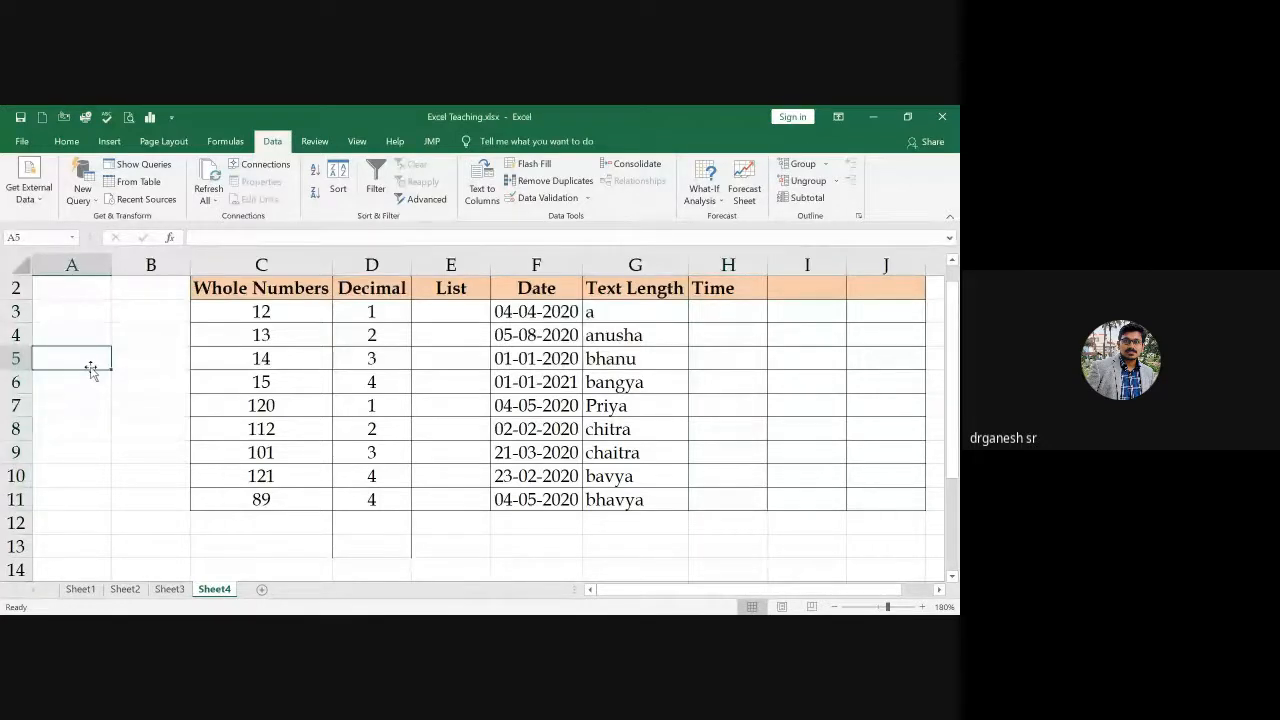
type("6..")
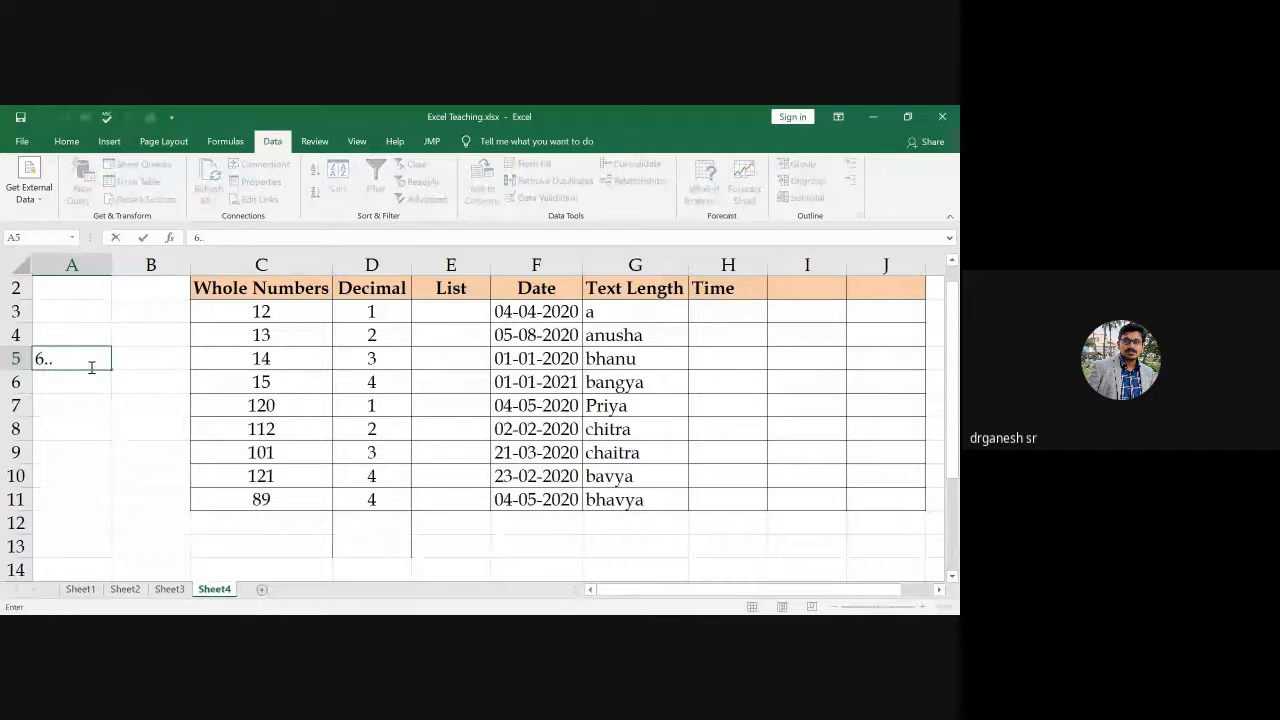
key("BackSpace")
type("00 Am")
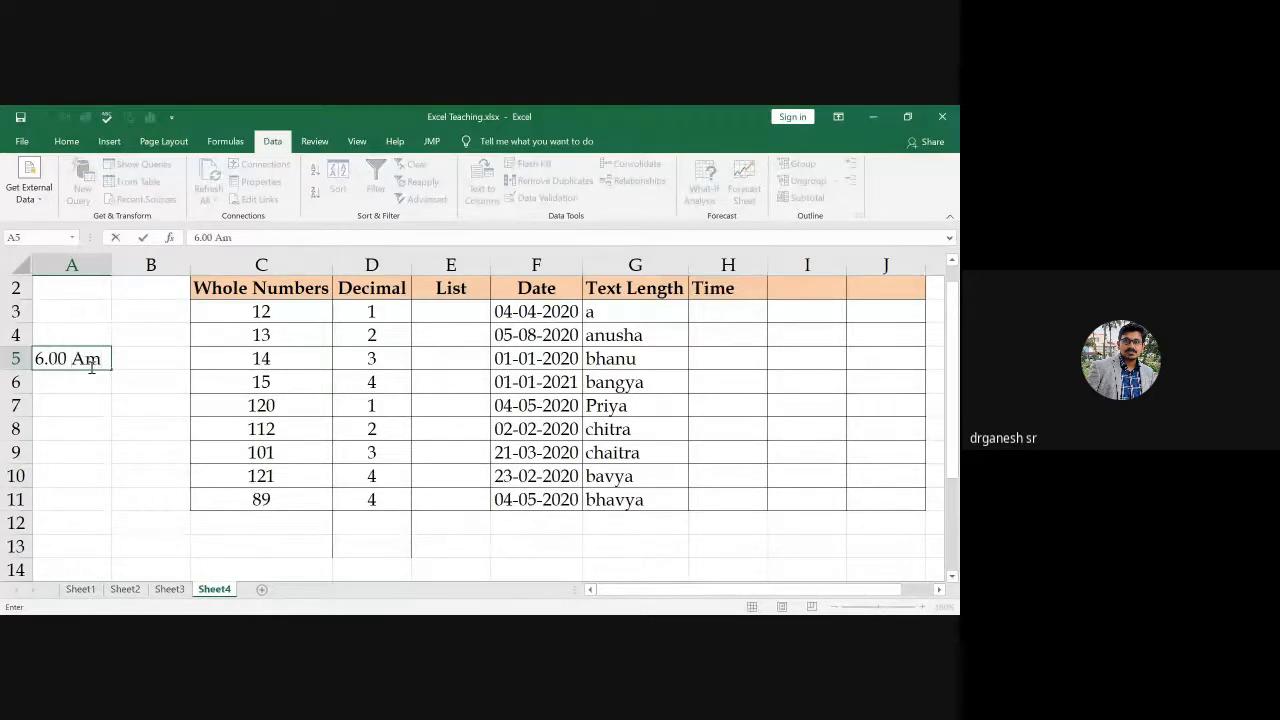
key("Return")
type("8.")
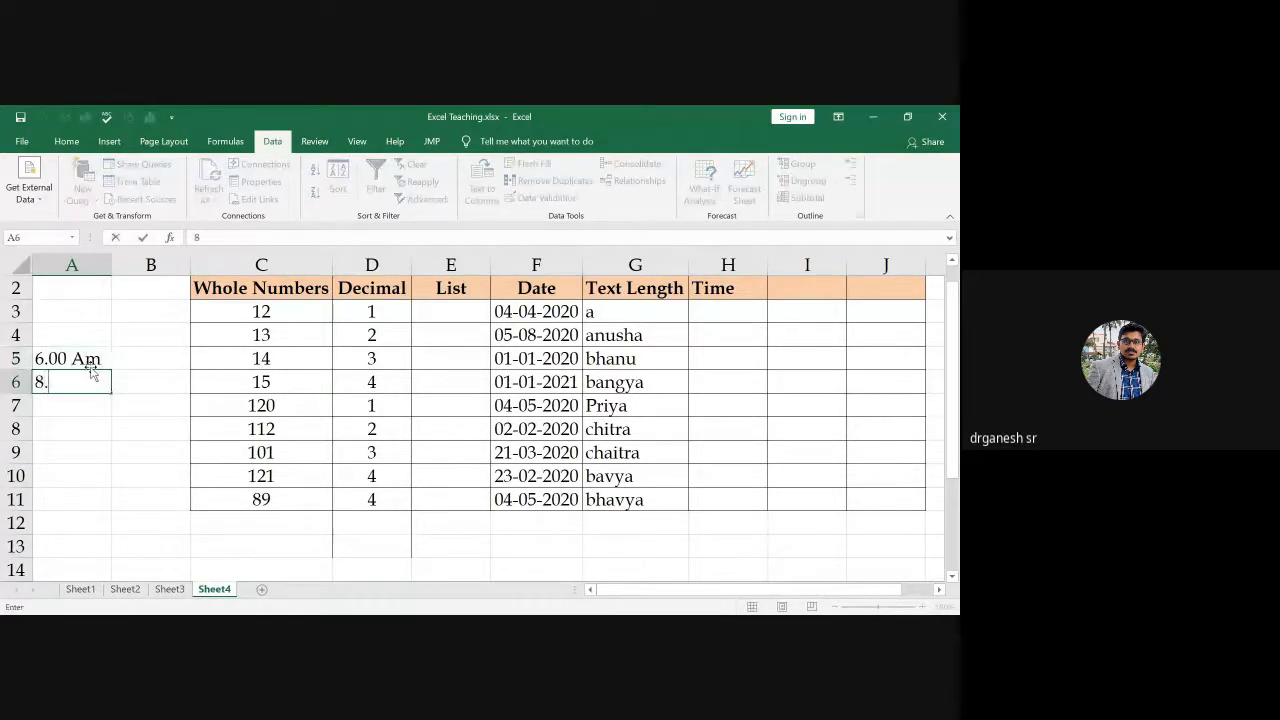
type("00 P,")
key("BackSpace")
type("m")
key("Return")
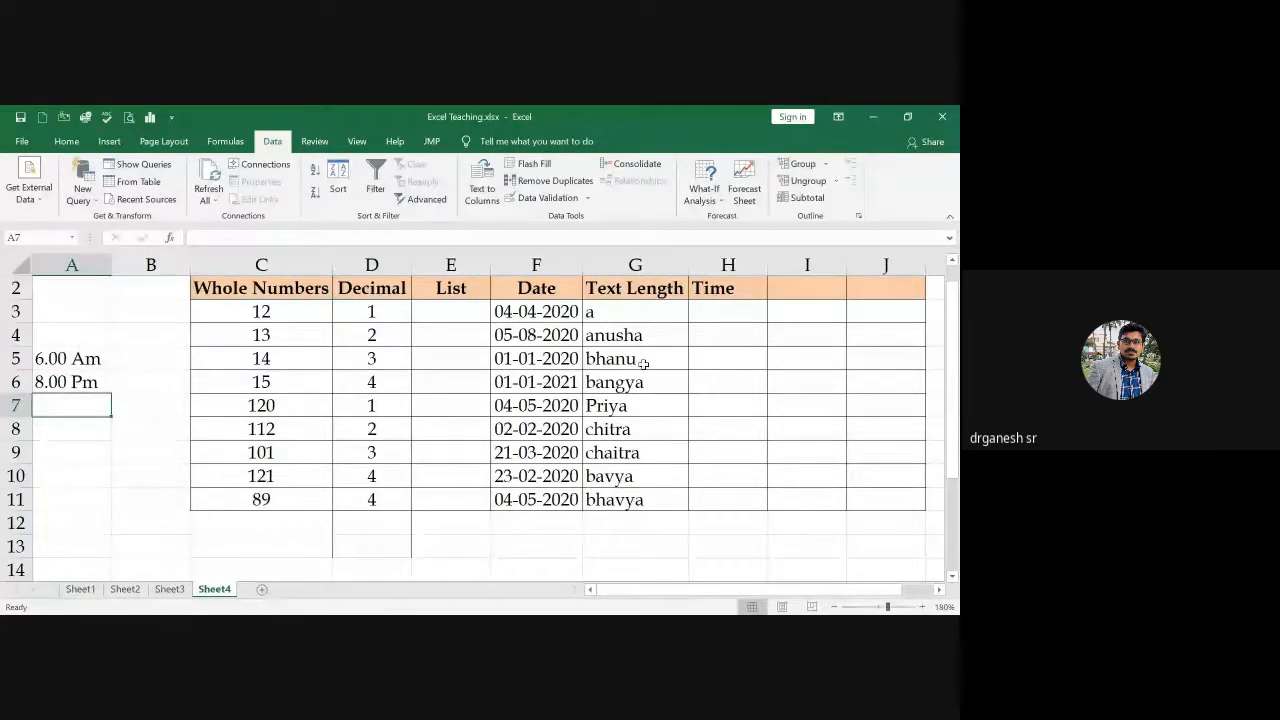
Step: Set up a time validation rule for cells H3:H11 with cell A5 as the start time
left_click_drag(730, 308, 729, 496)
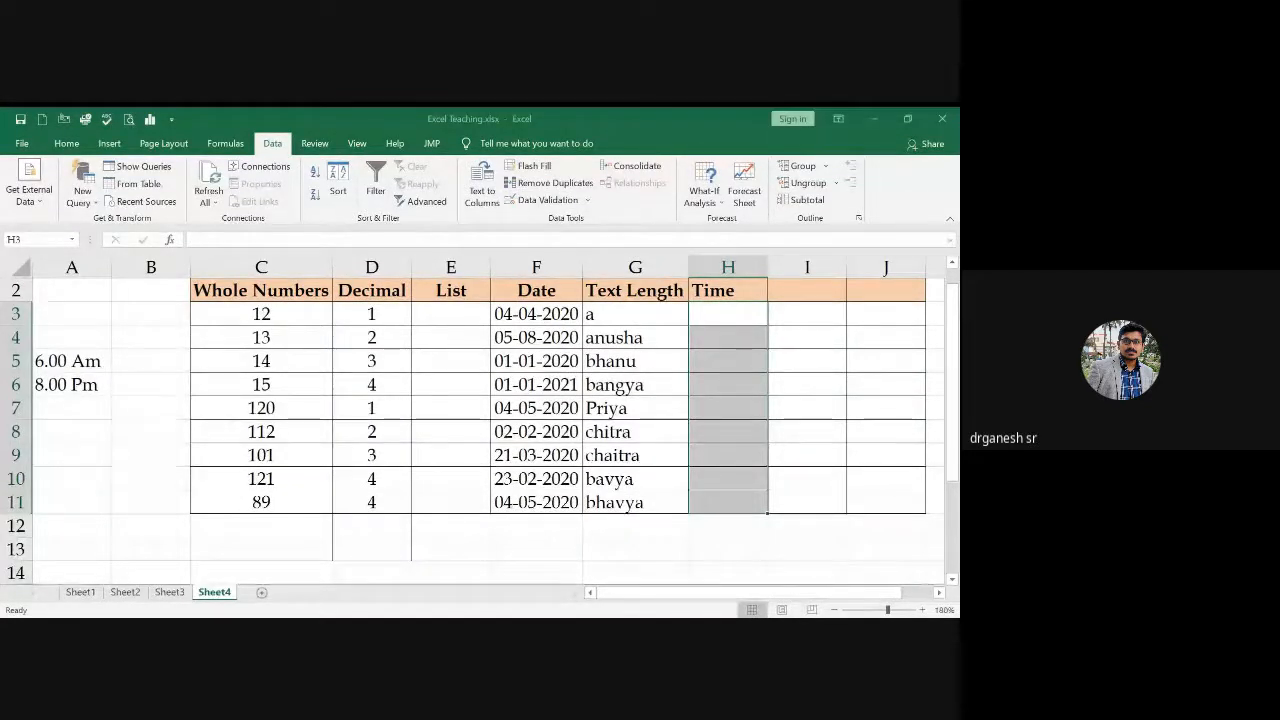
left_click(70, 361)
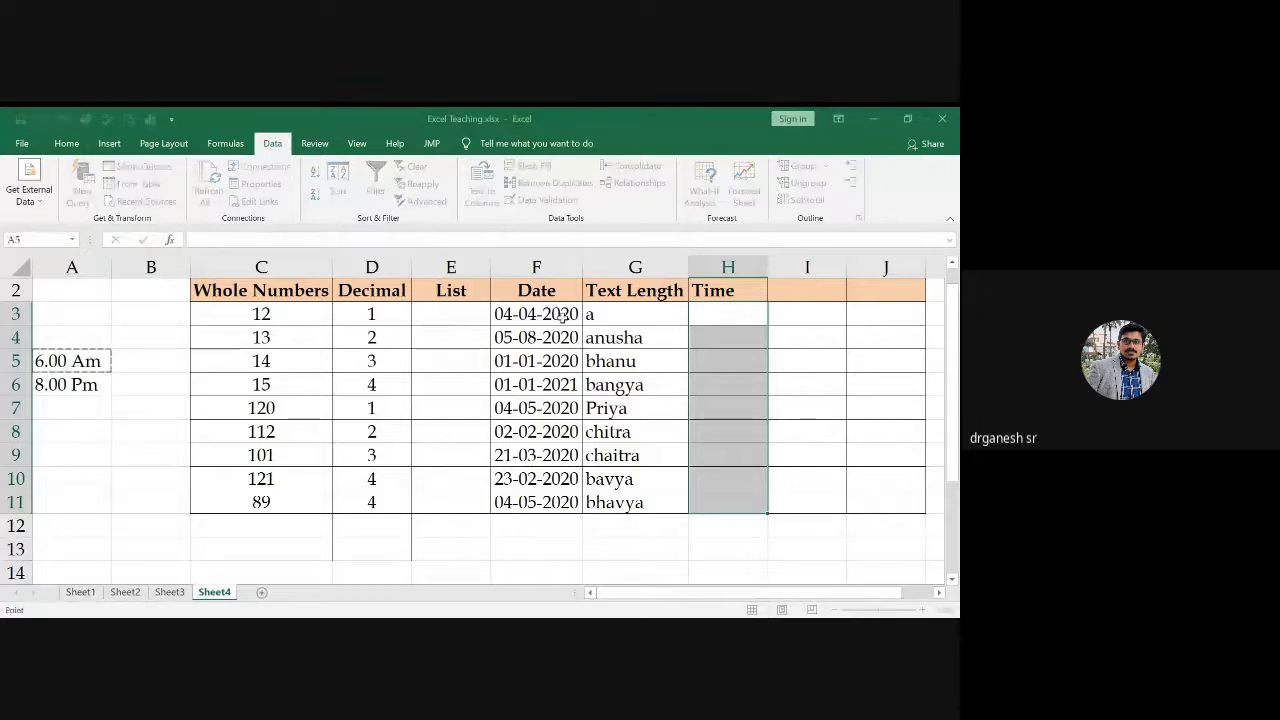
Step: Reference cells A5 and A6 as the time limits in the data validation rule for H3:H11
type("-")
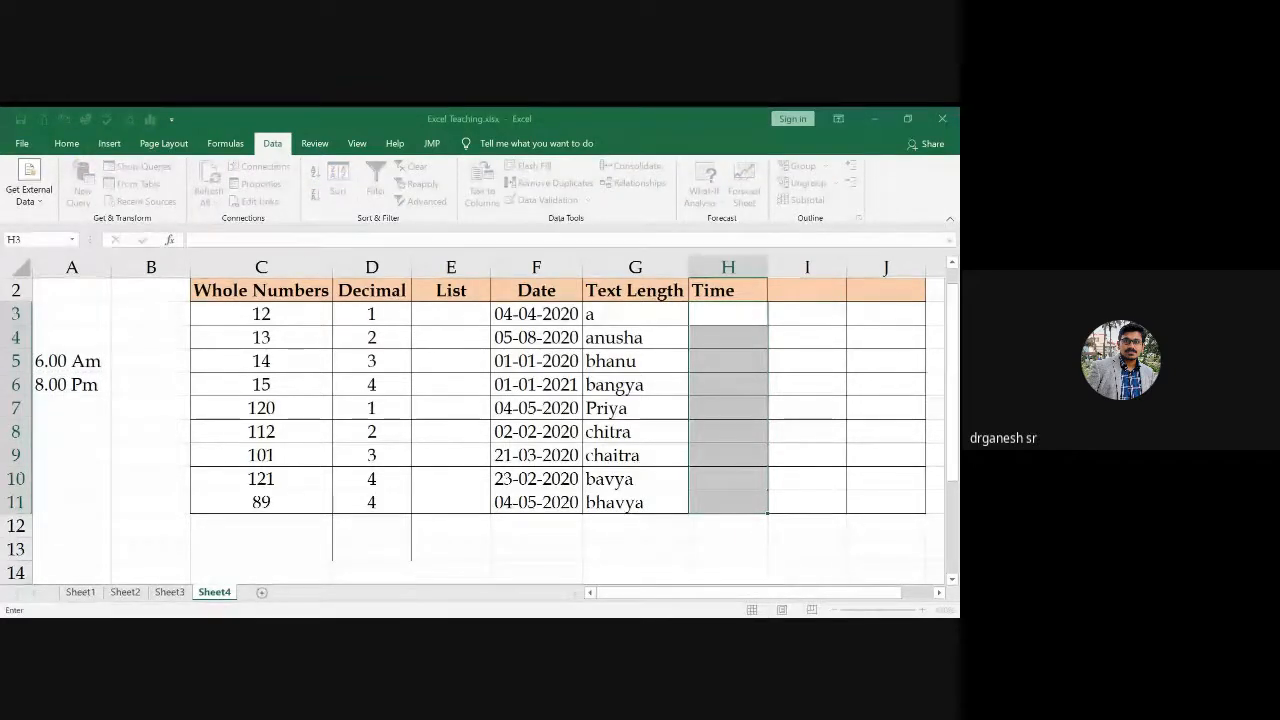
left_click(96, 390)
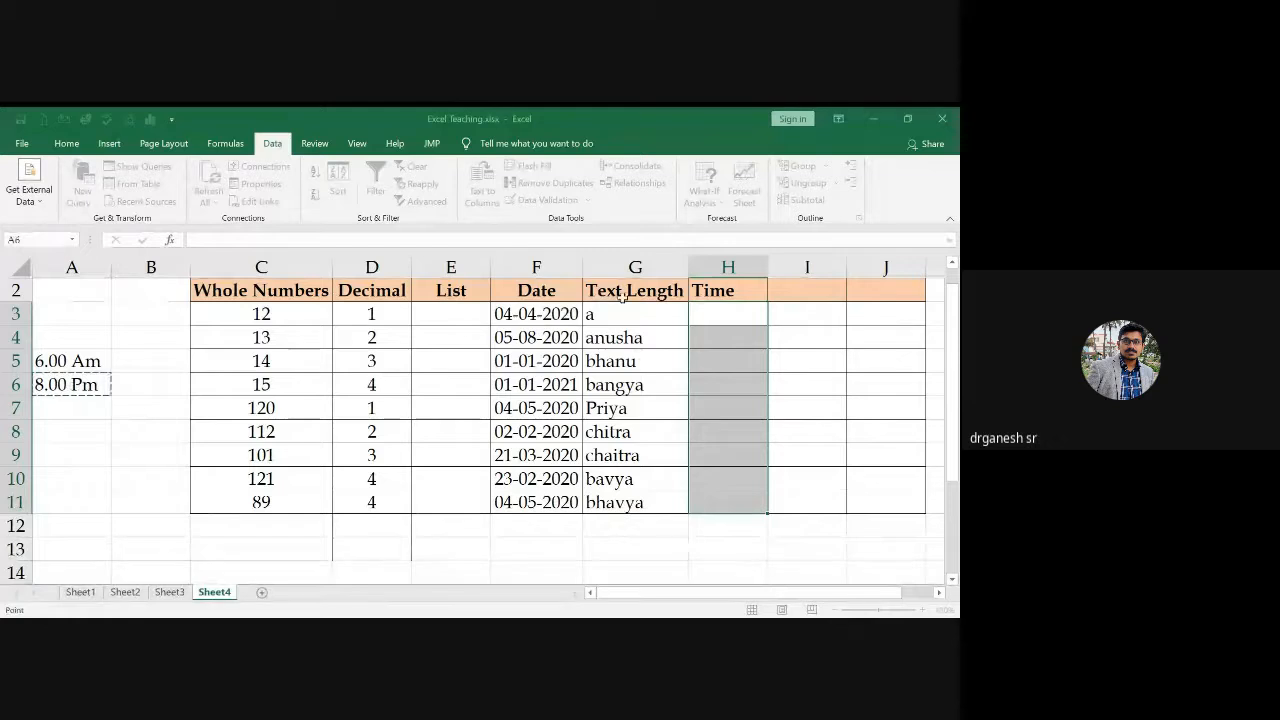
key("Escape")
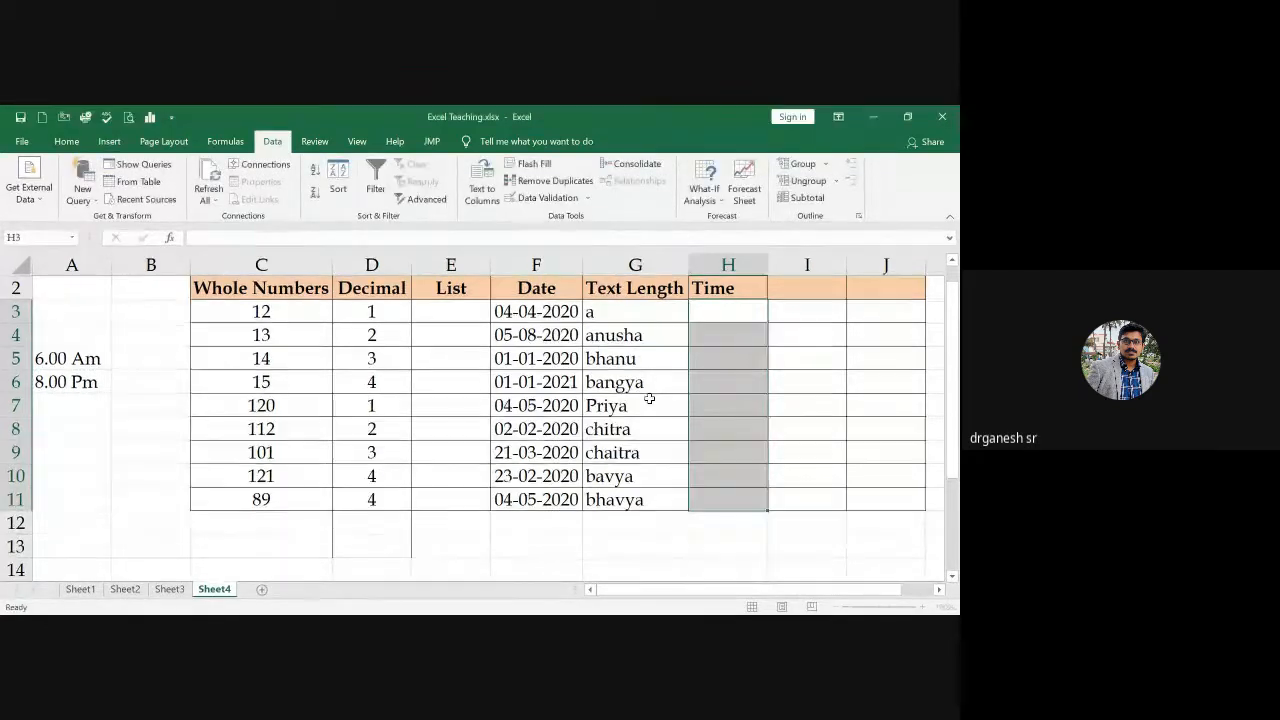
Step: Test the validation rule by trying to enter 5.00 and 6.00 in cell H3 of the Time column
left_click(731, 318)
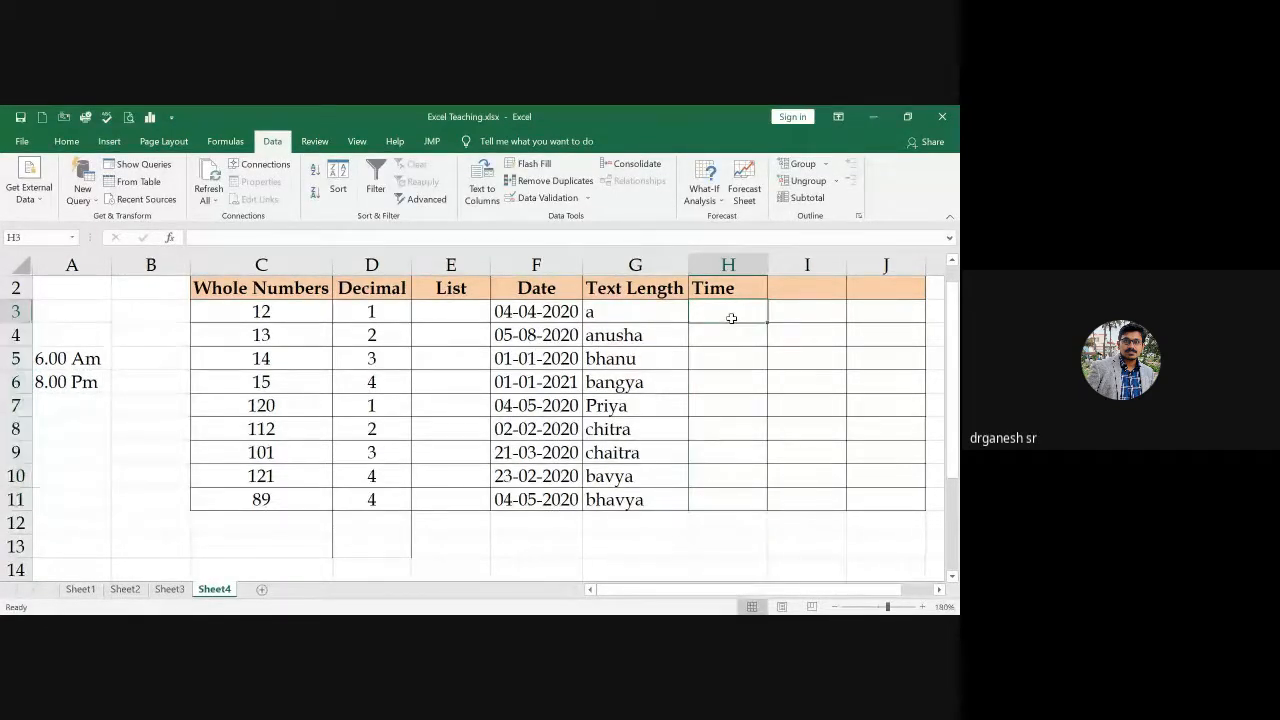
type("5")
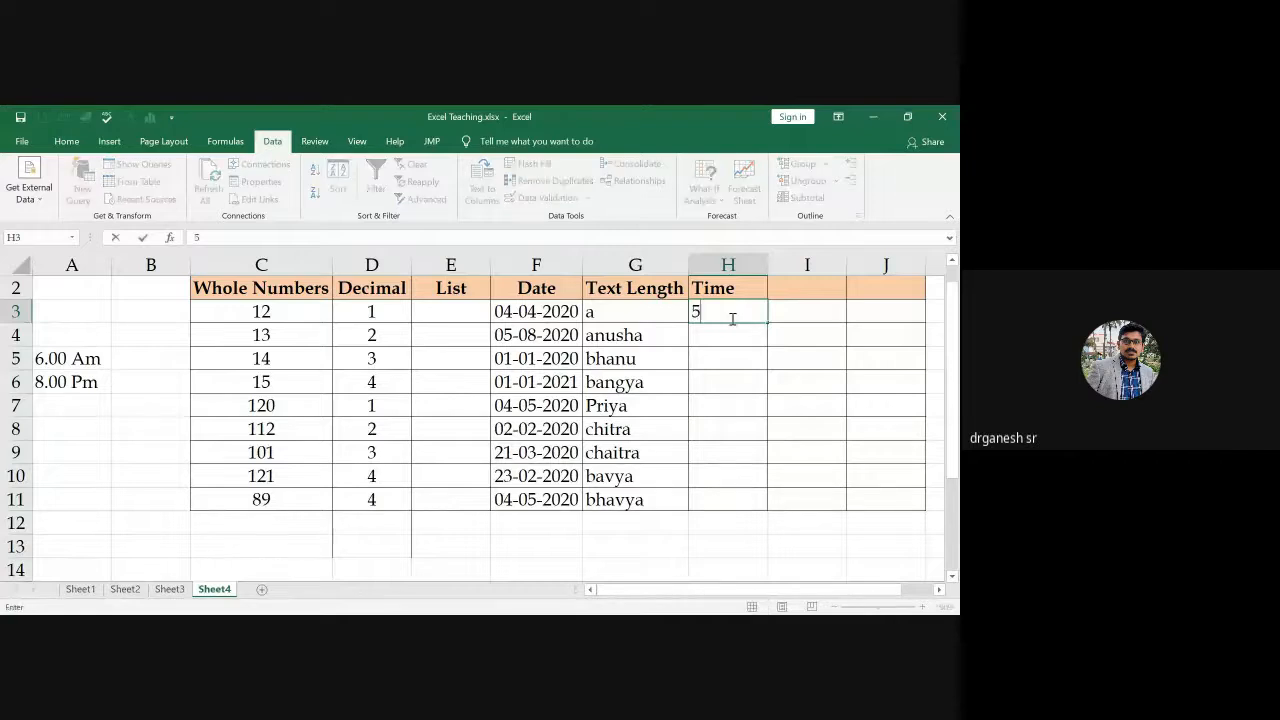
type(".00")
key("Return")
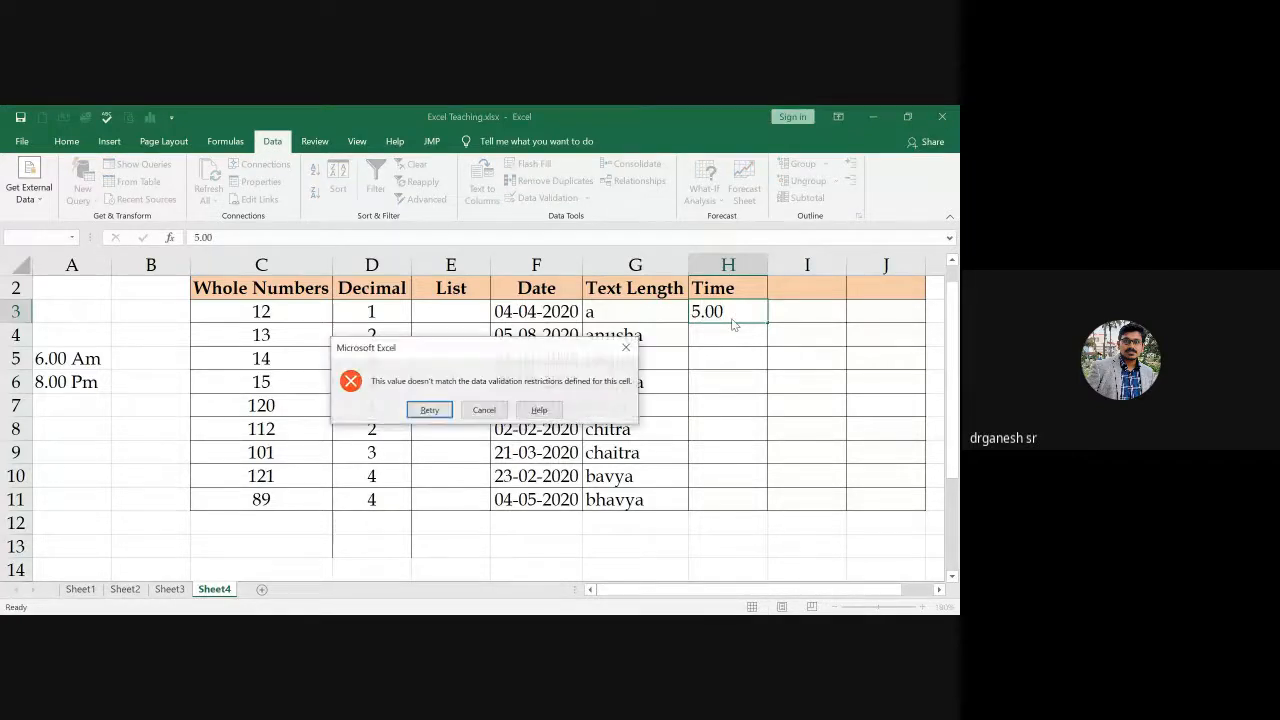
key("Return")
type("6")
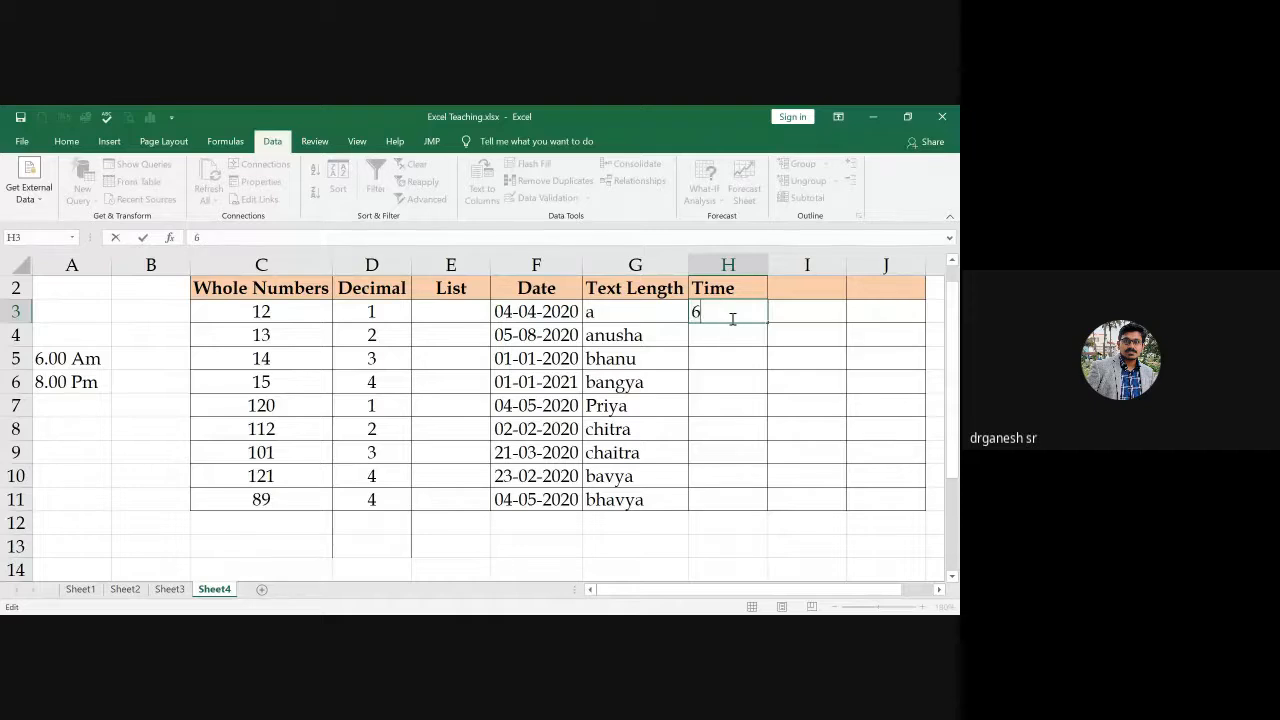
type(".00")
key("Return")
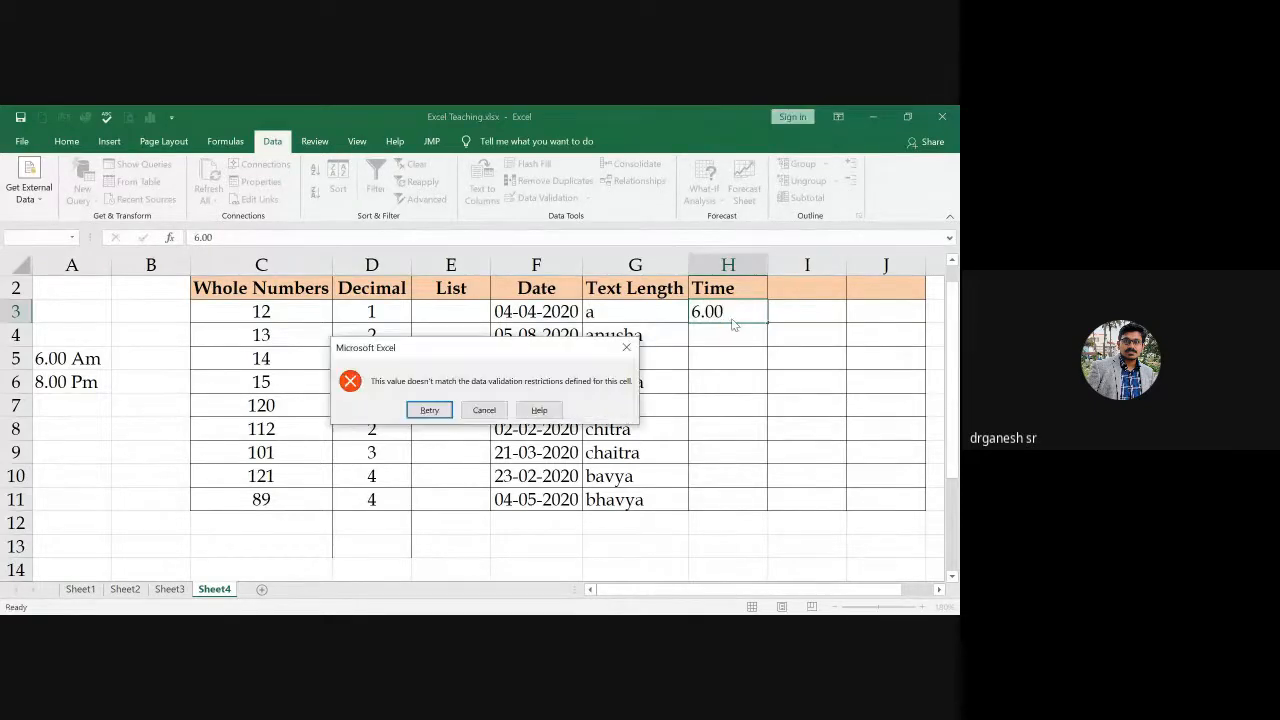
key("Tab")
key("Return")
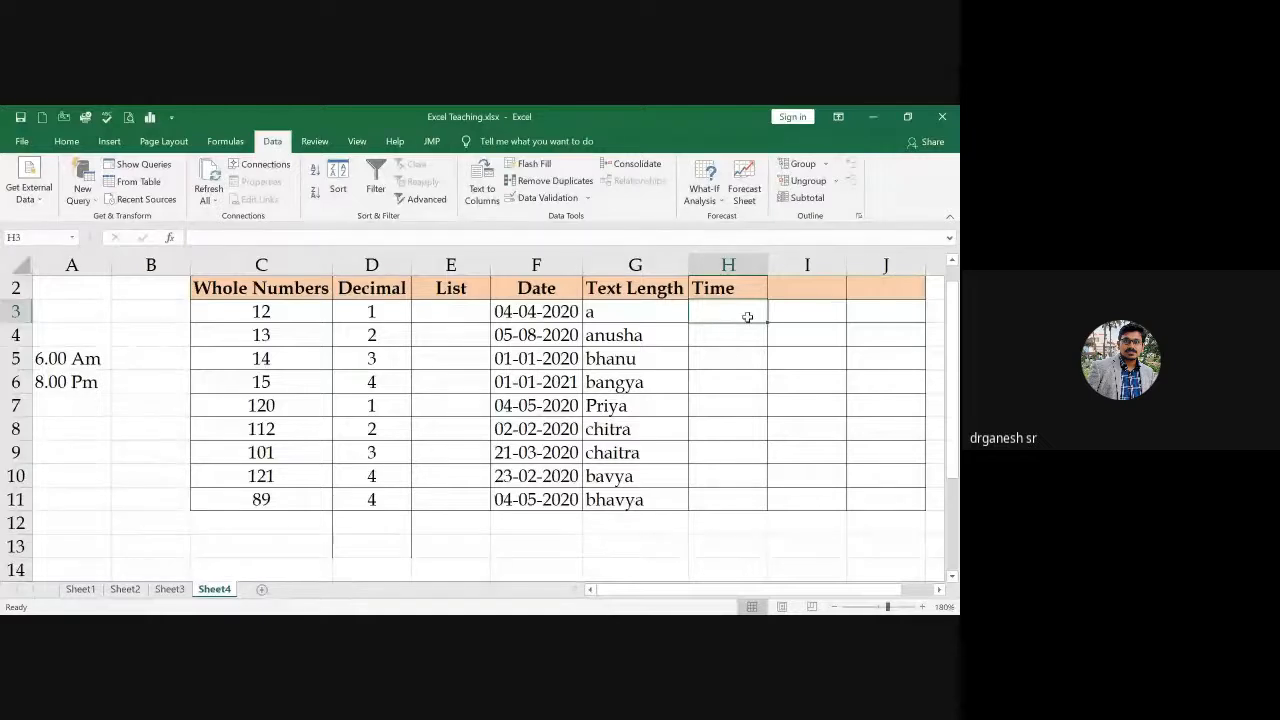
Step: Try to enter the time in H3 with a suffix, as 6.00 am and as 6.00 Am
type("6.00 am")
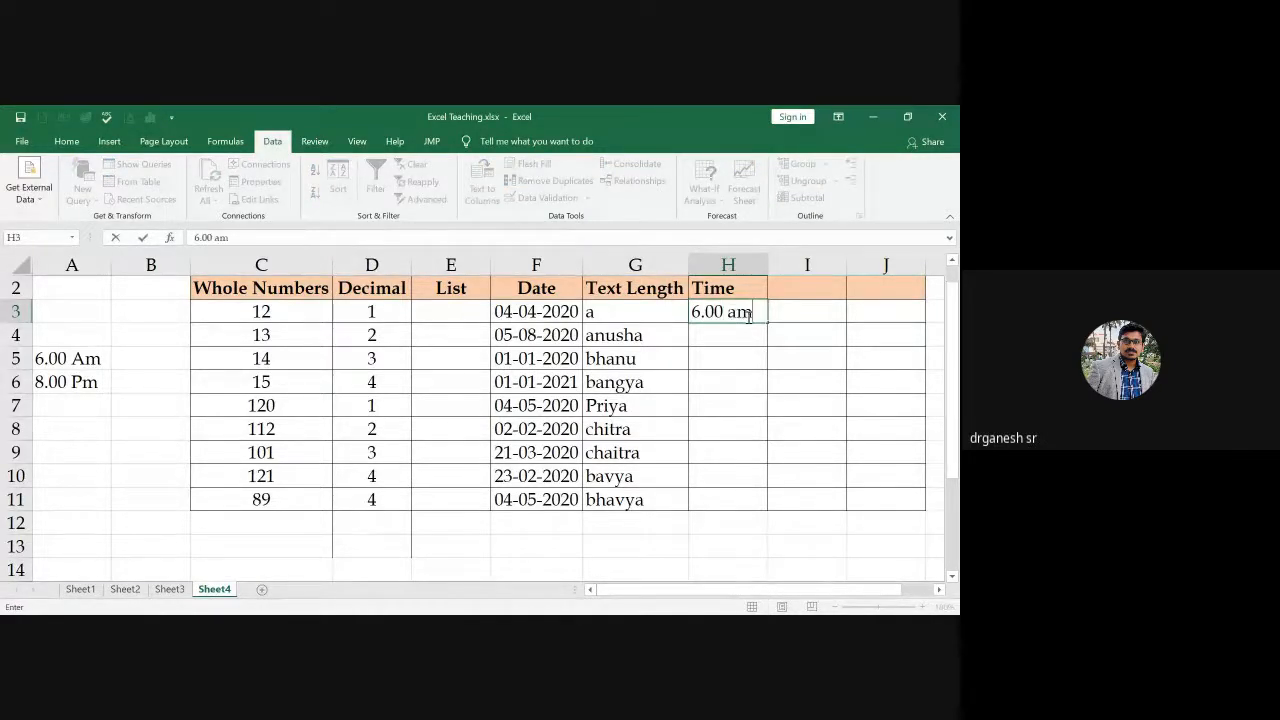
key("Return")
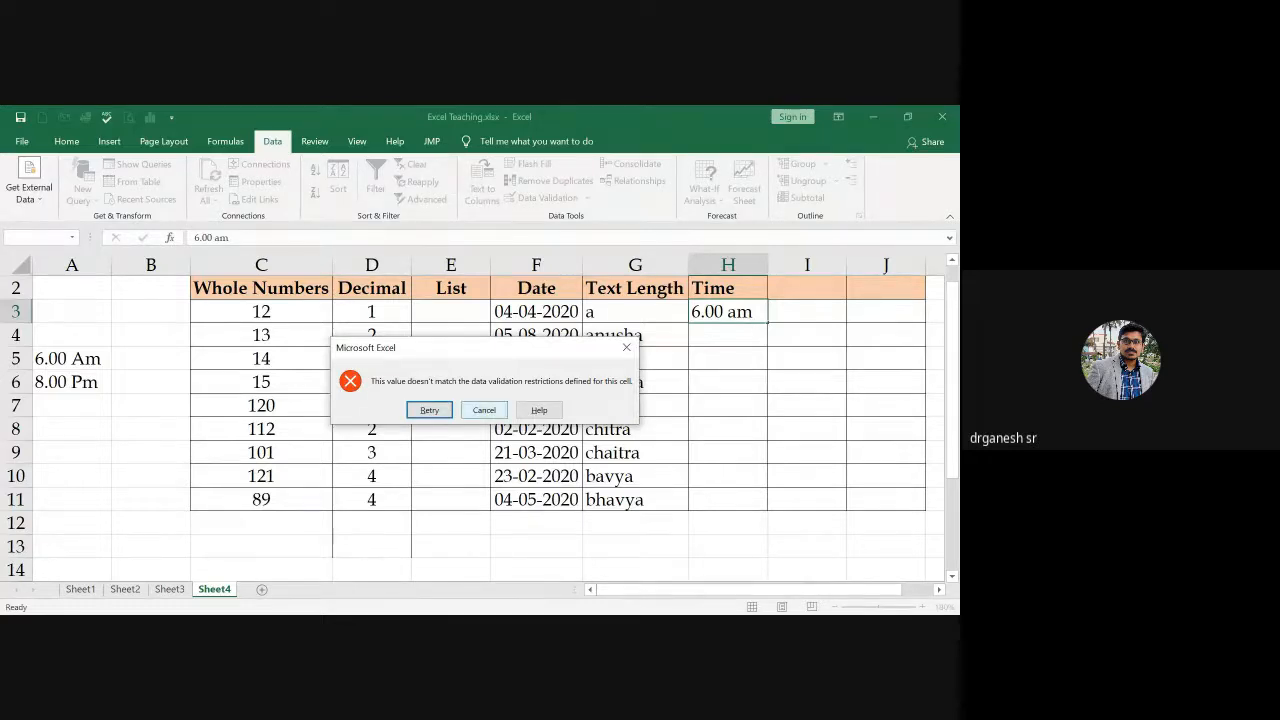
left_click(484, 410)
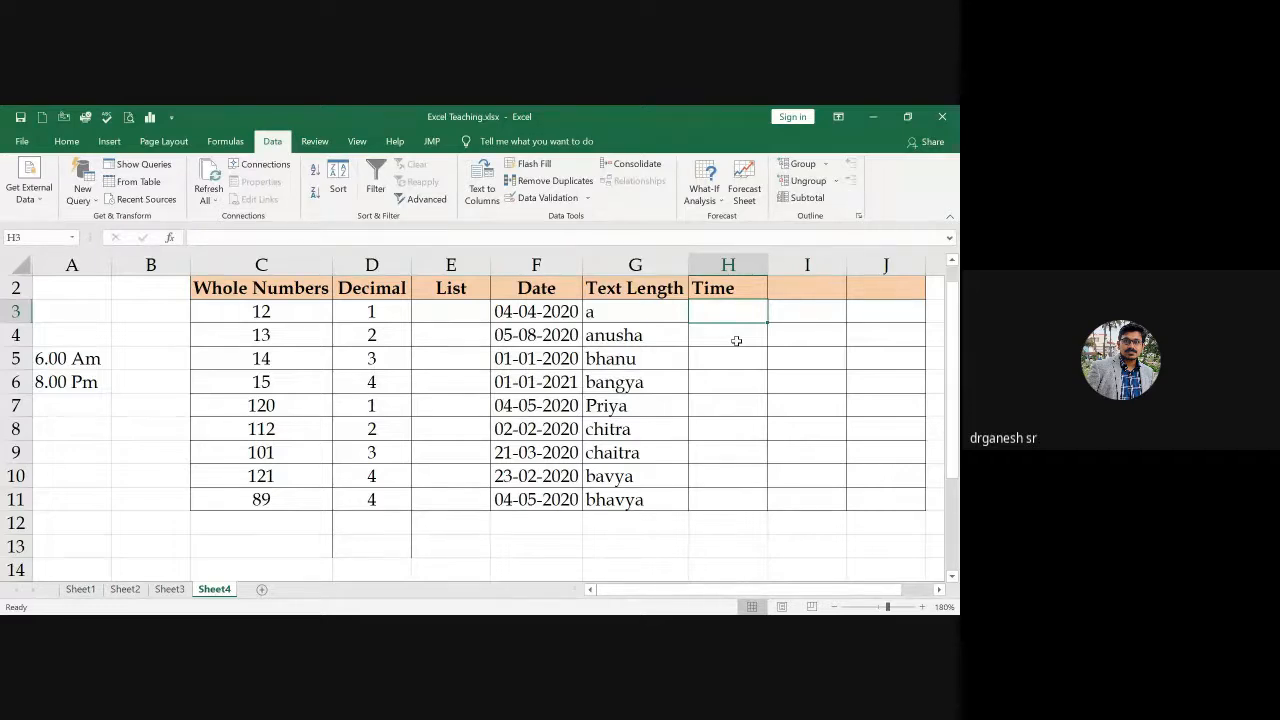
type("6.00")
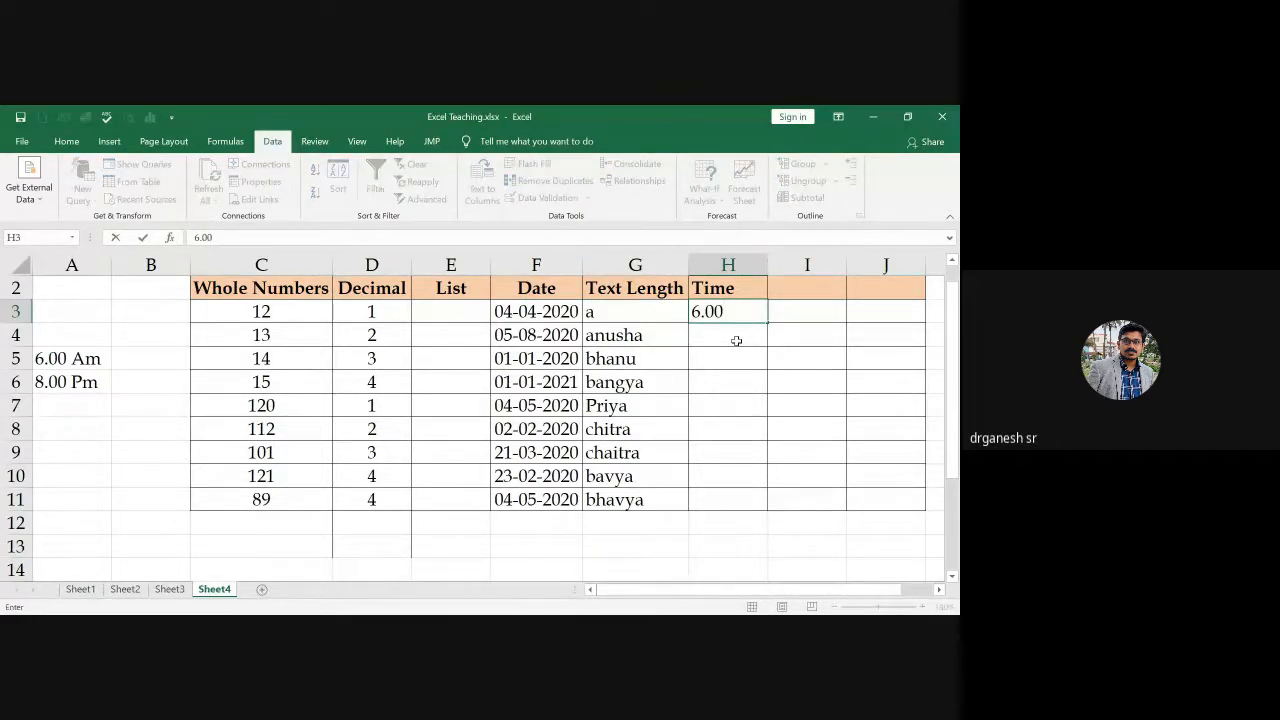
type(" am")
key("BackSpace")
key("BackSpace")
type("Am")
key("Return")
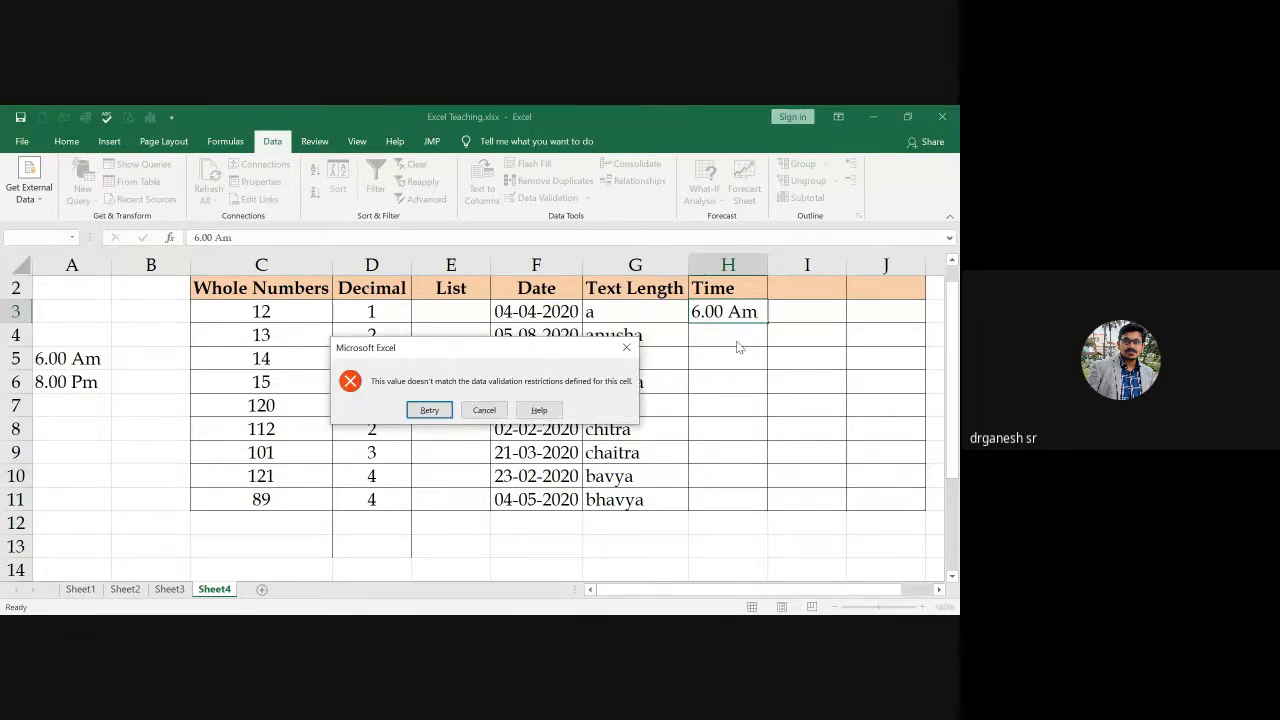
key("Escape")
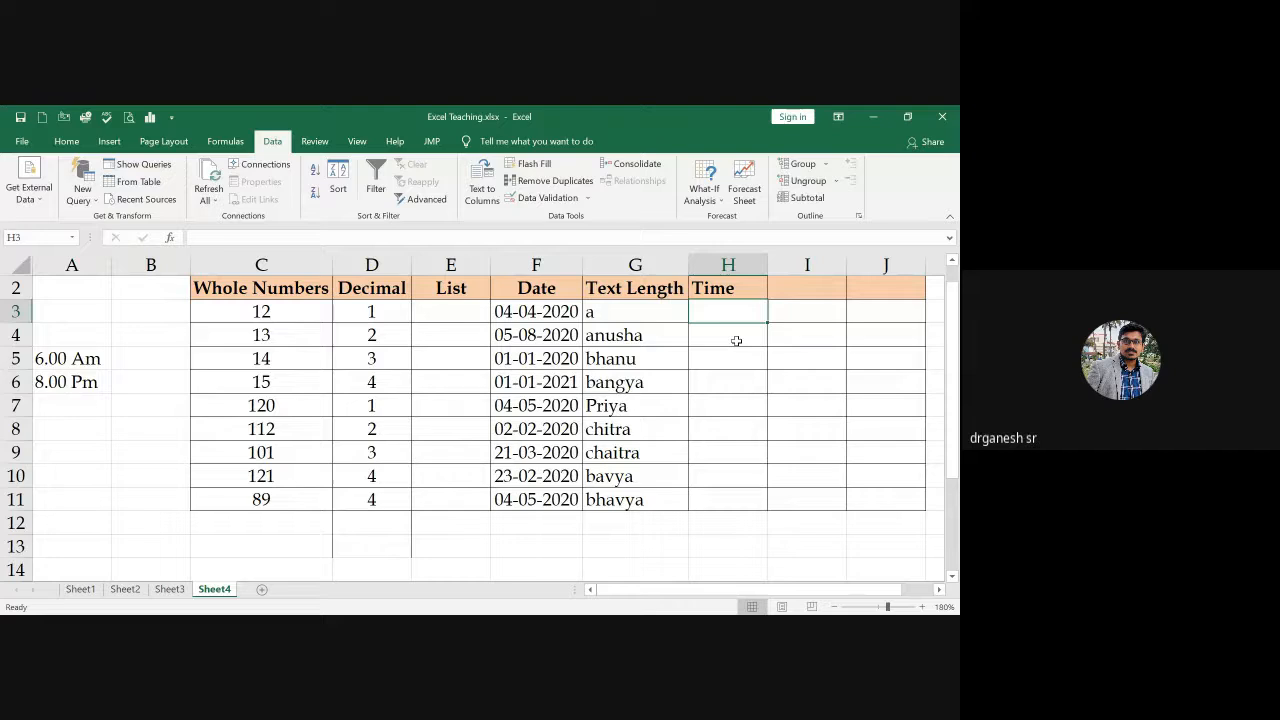
Step: Open the data validation settings for H3 and try referencing cell A5 as a time limit
left_click(549, 203)
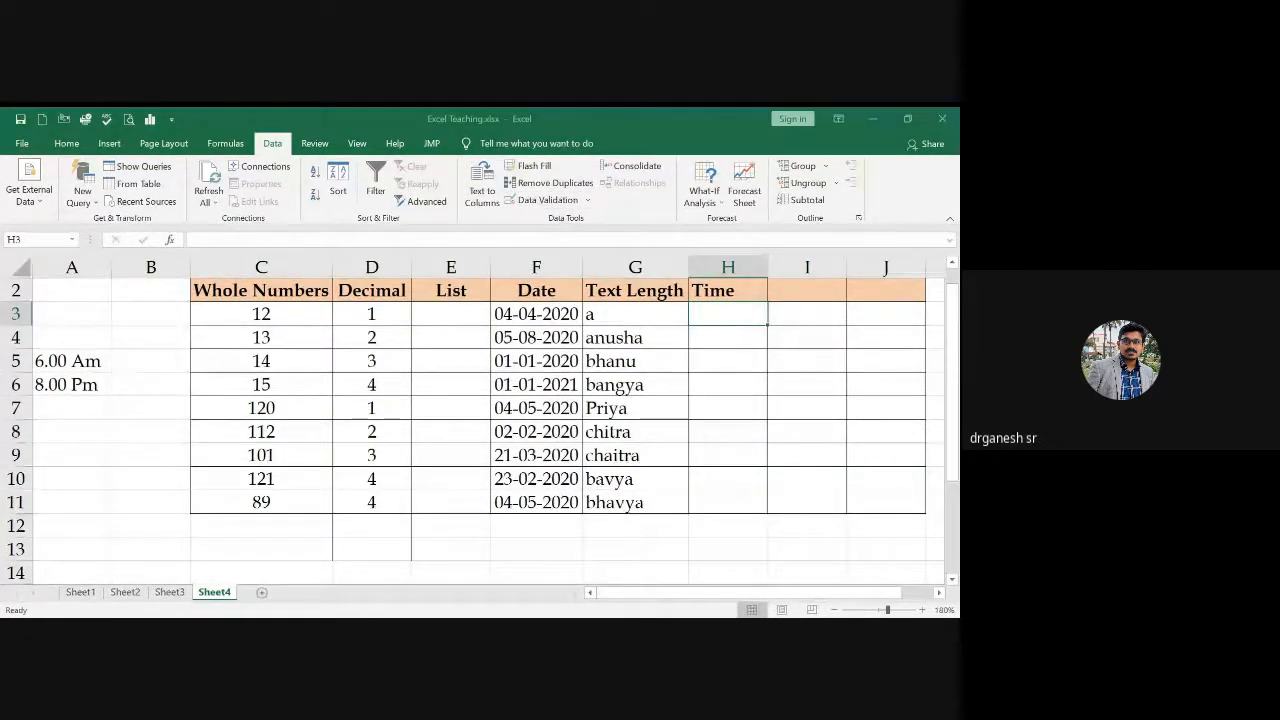
left_click(71, 361)
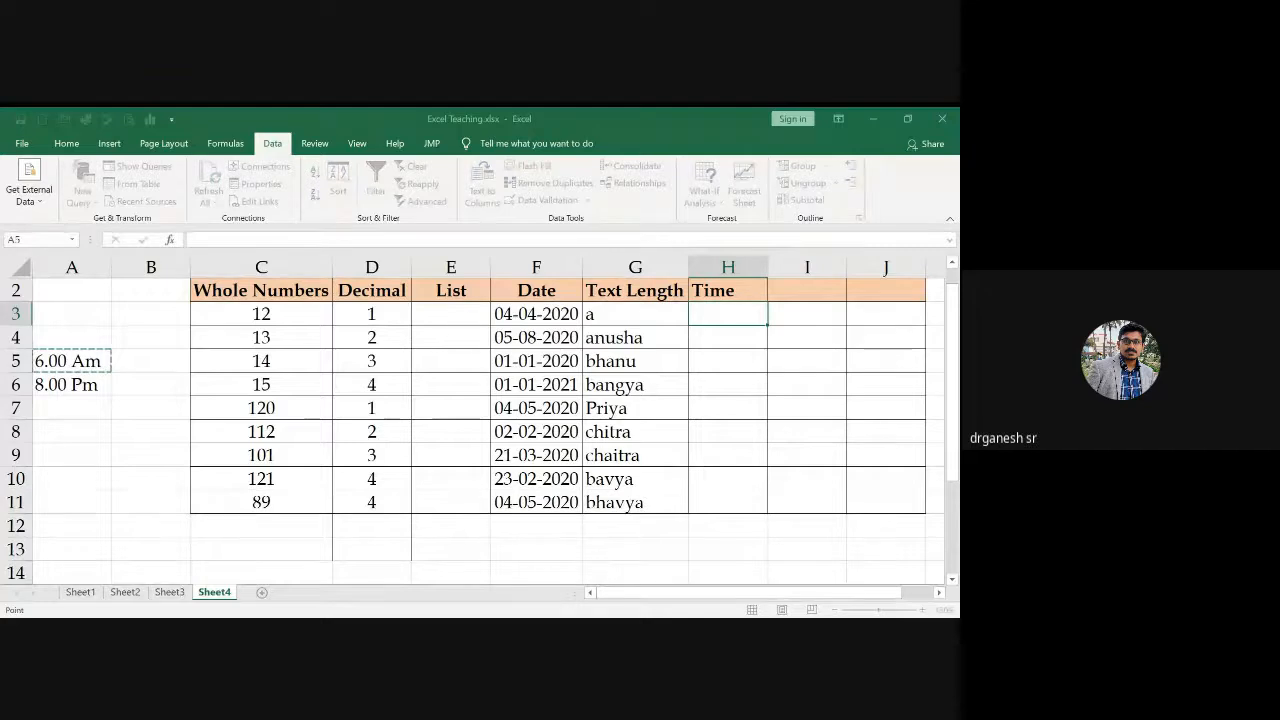
key("Tab")
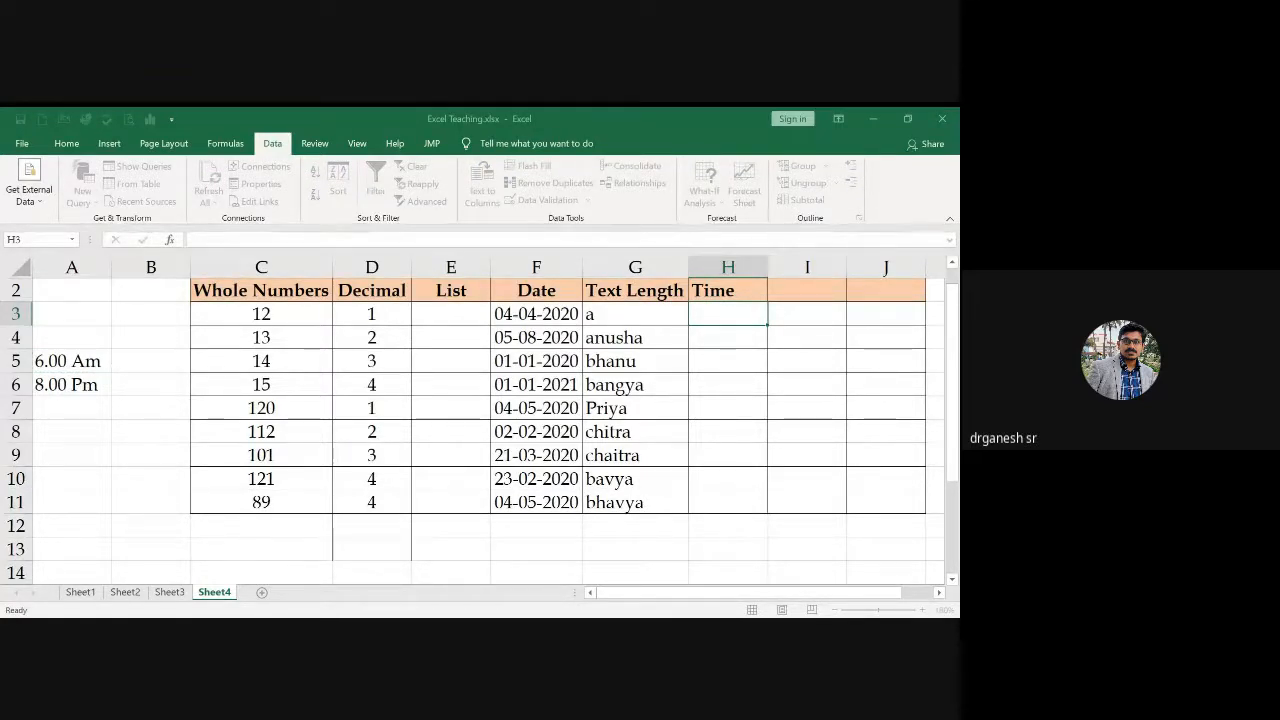
left_click(71, 361)
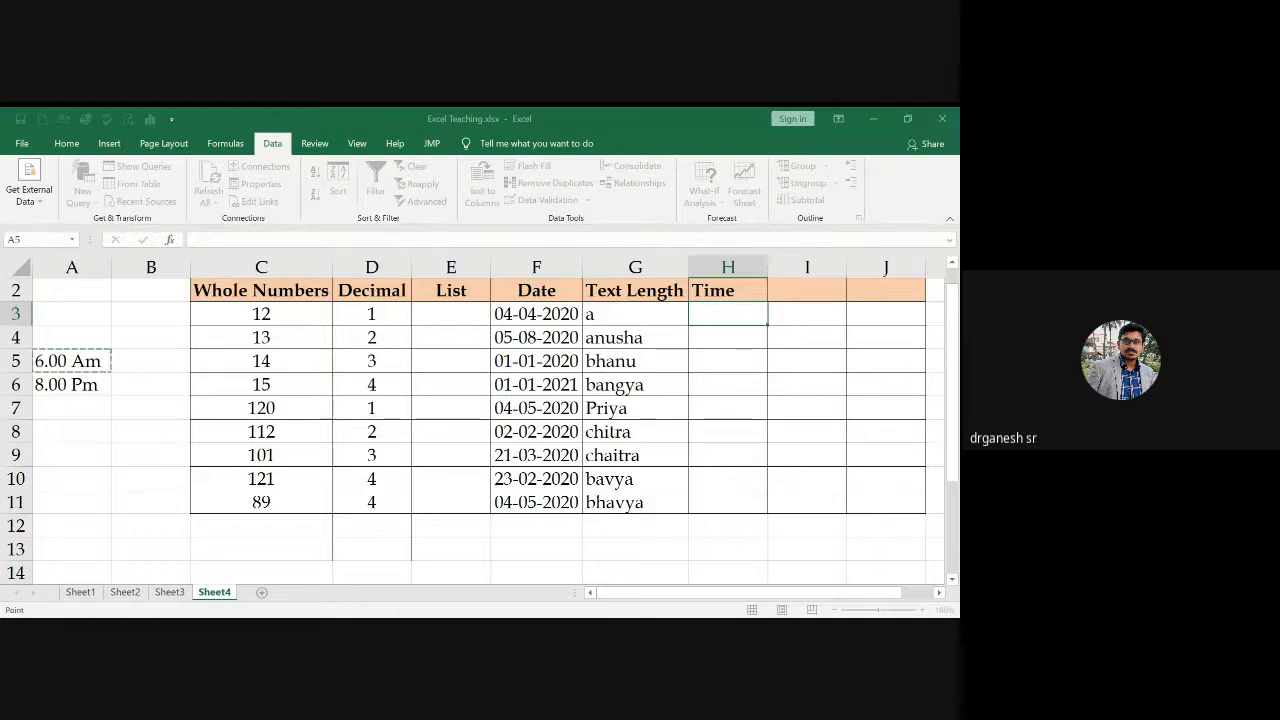
key("BackSpace")
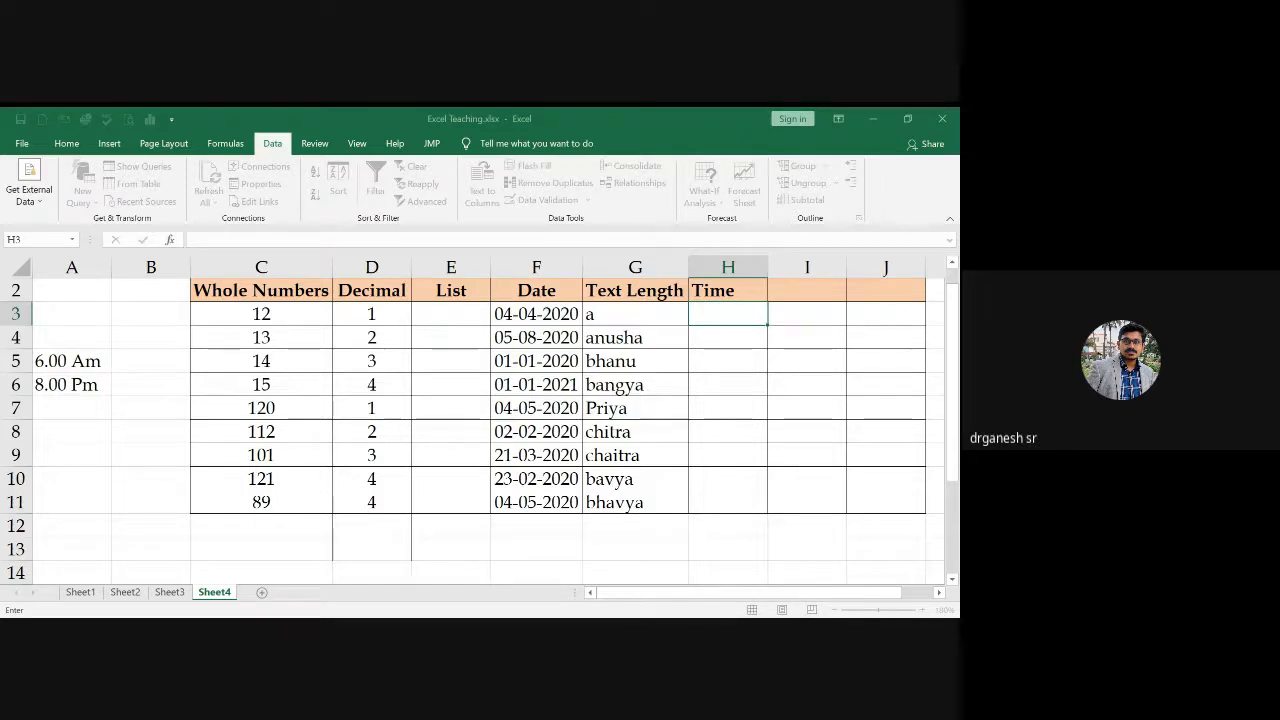
key("Escape")
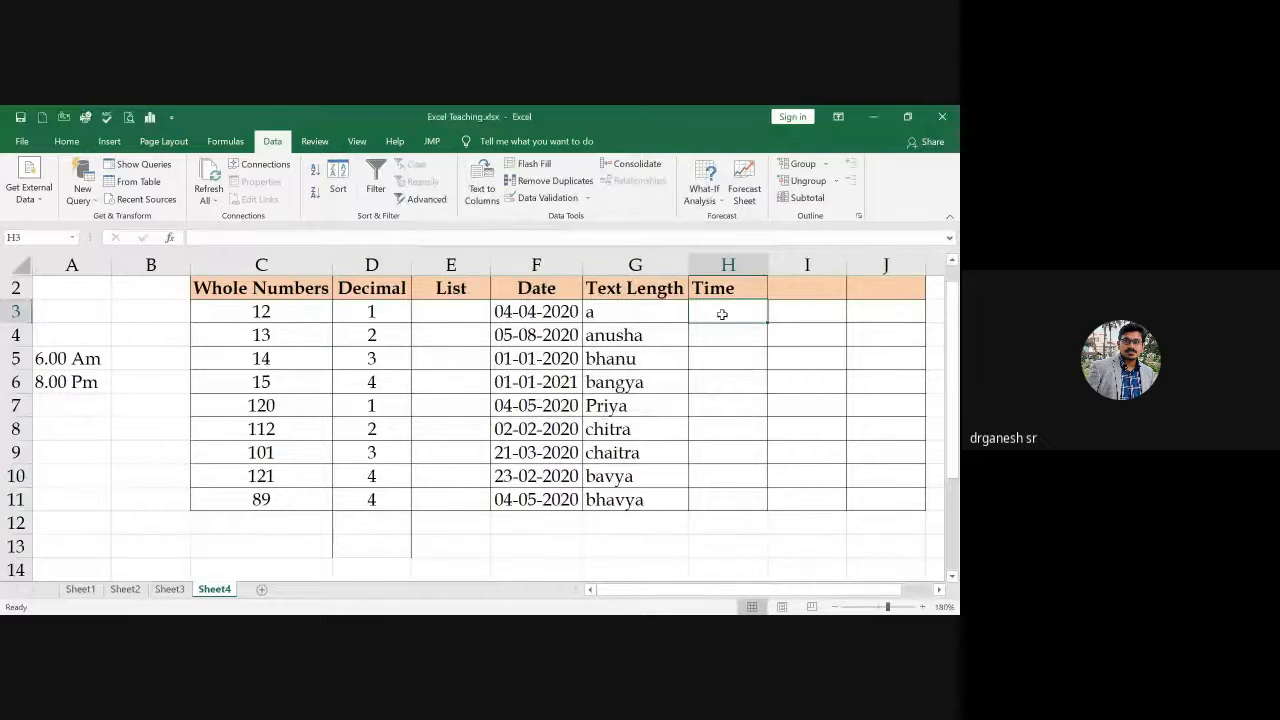
Step: Revise the time limits in the data validation rule for the Time cells H3:H11
left_click_drag(720, 313, 720, 494)
left_click(548, 196)
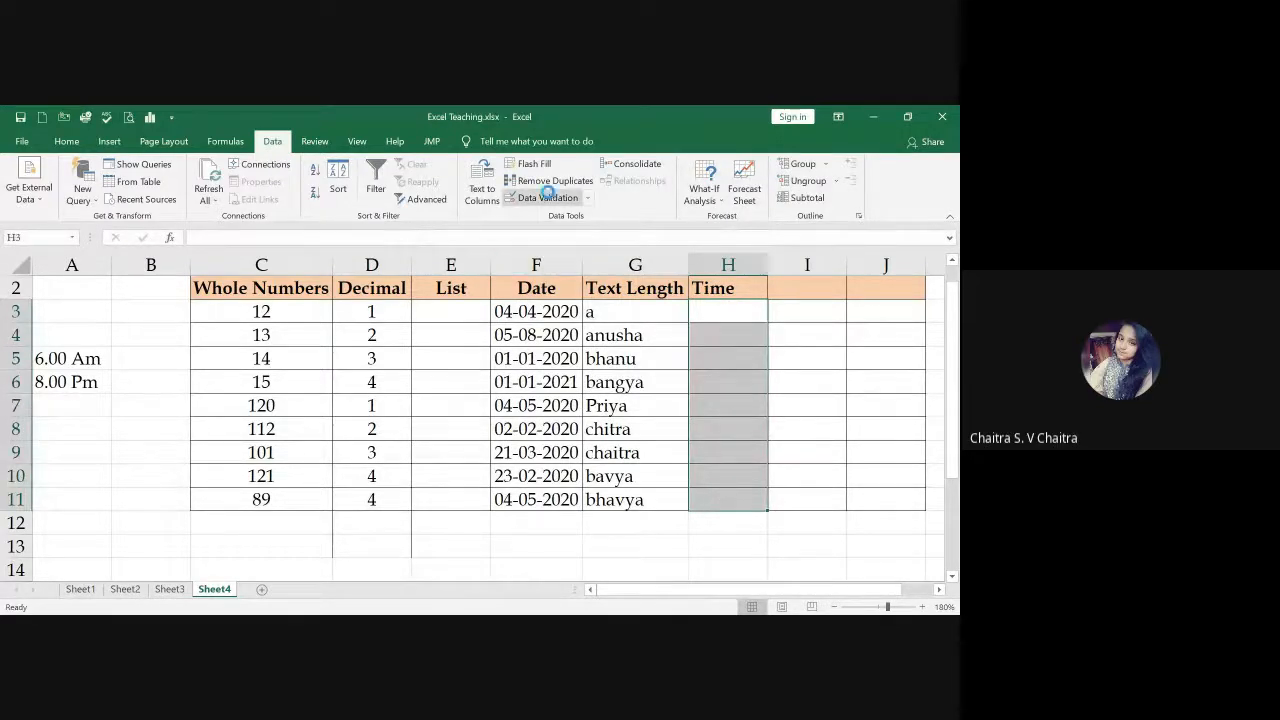
left_click(455, 412)
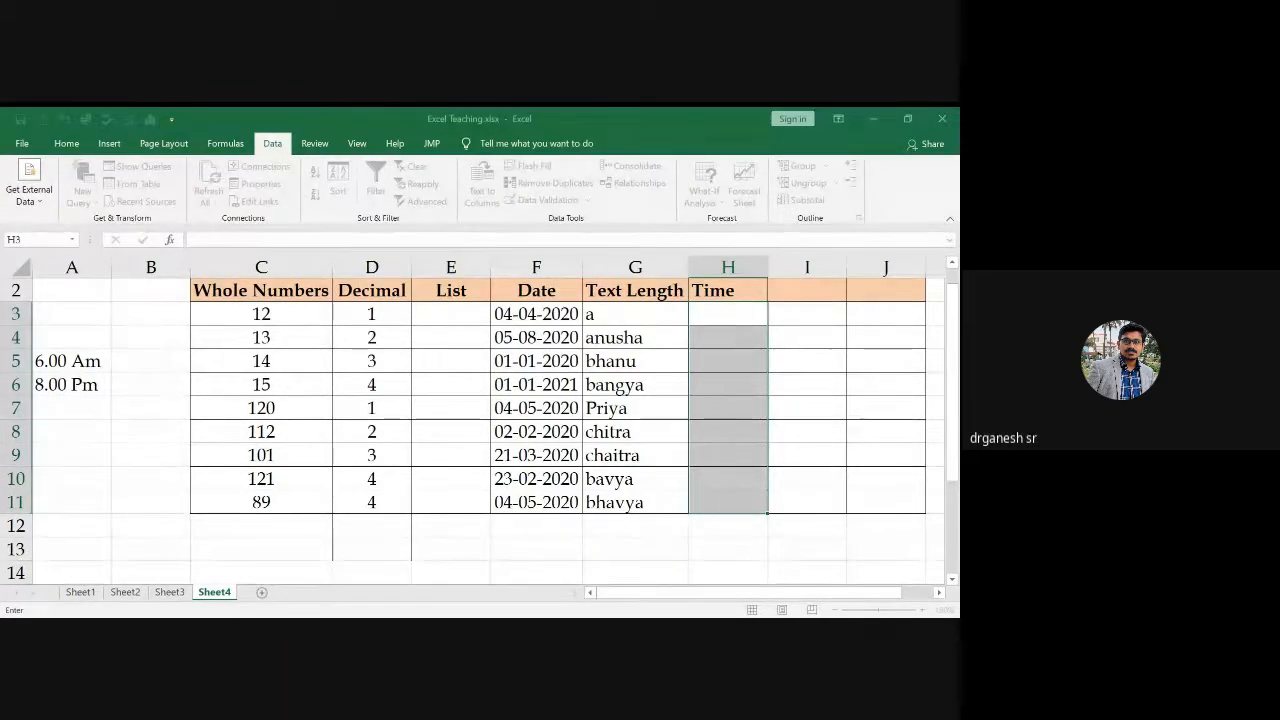
key("Escape")
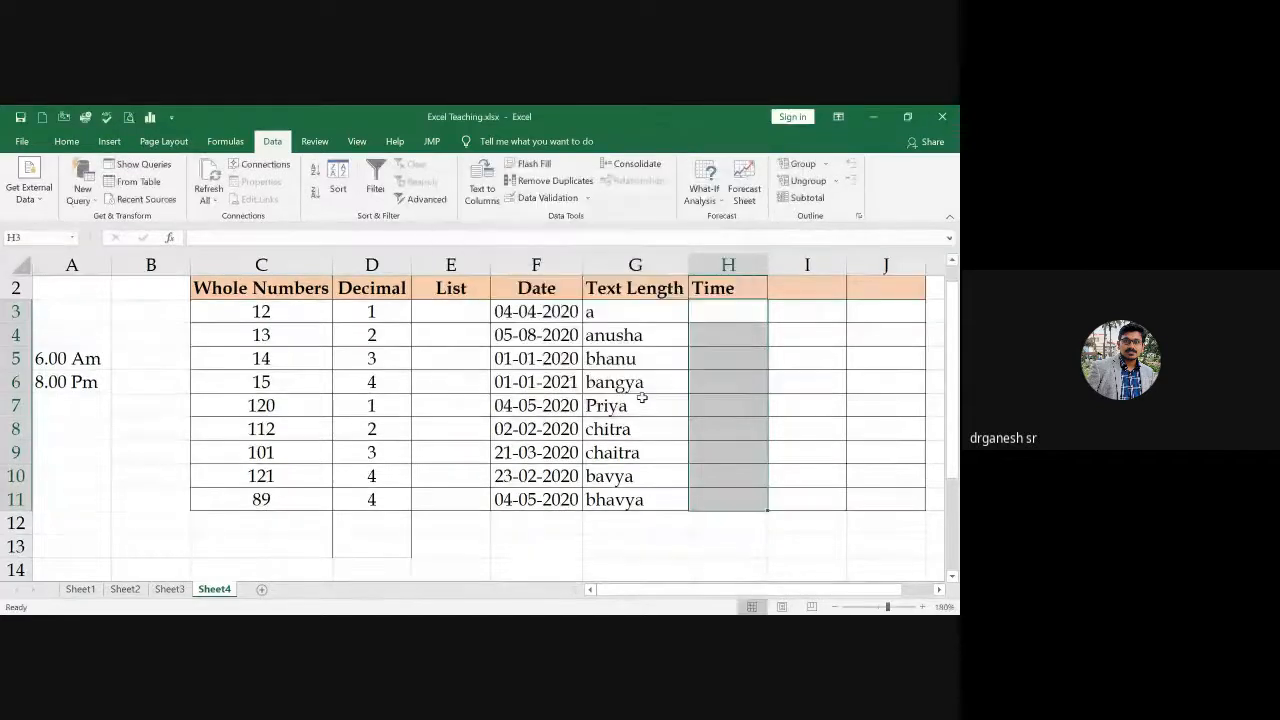
Step: Test the revised validation rule by trying to enter 7.00 in cell H3
left_click(730, 311)
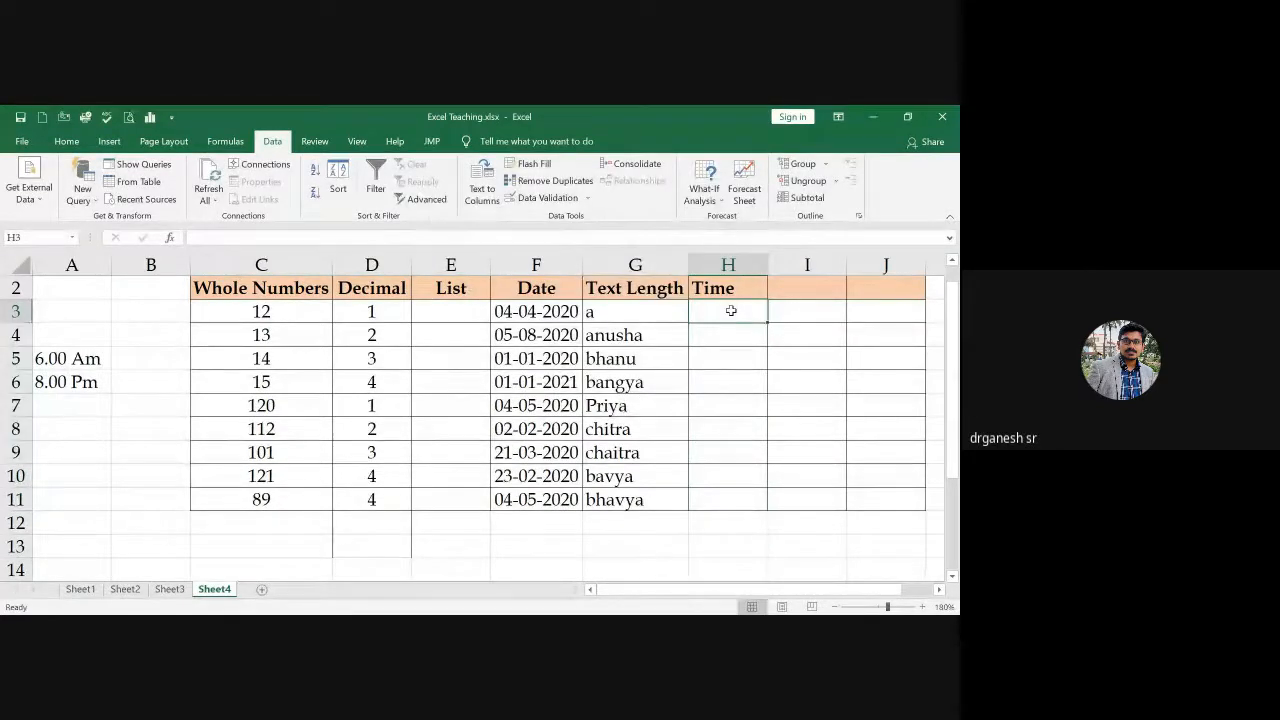
type("7.00")
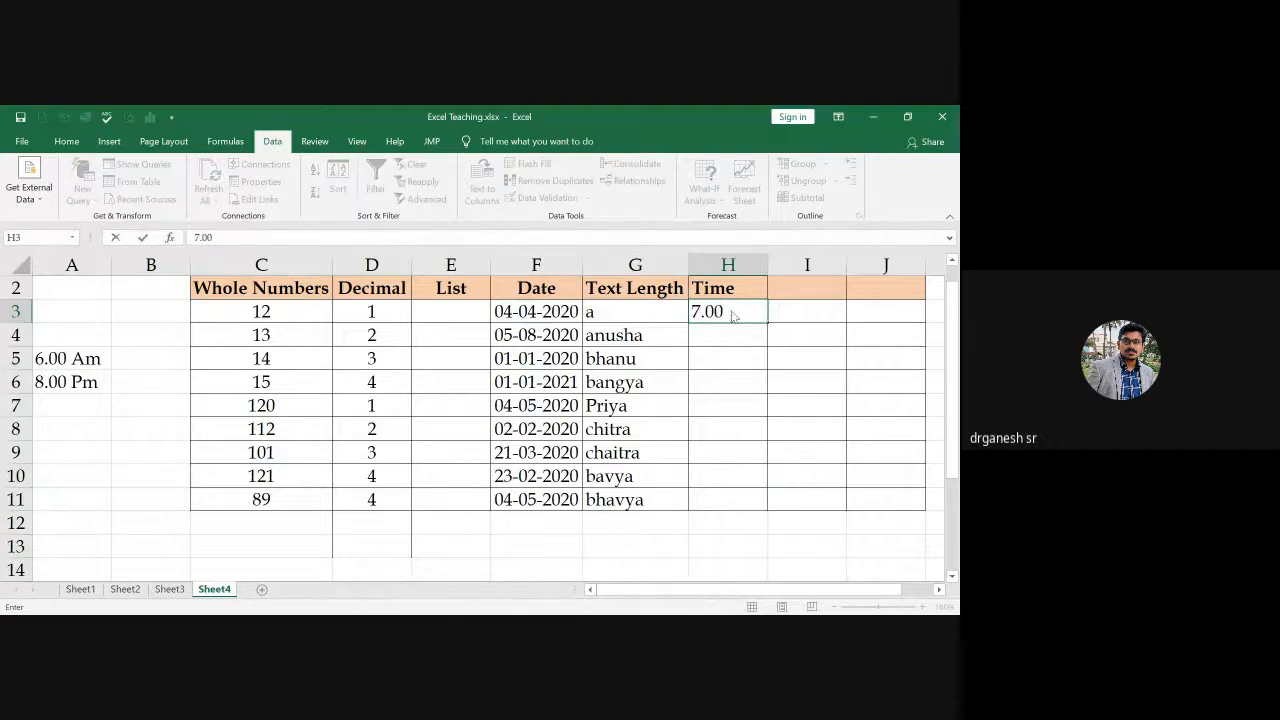
key("Return")
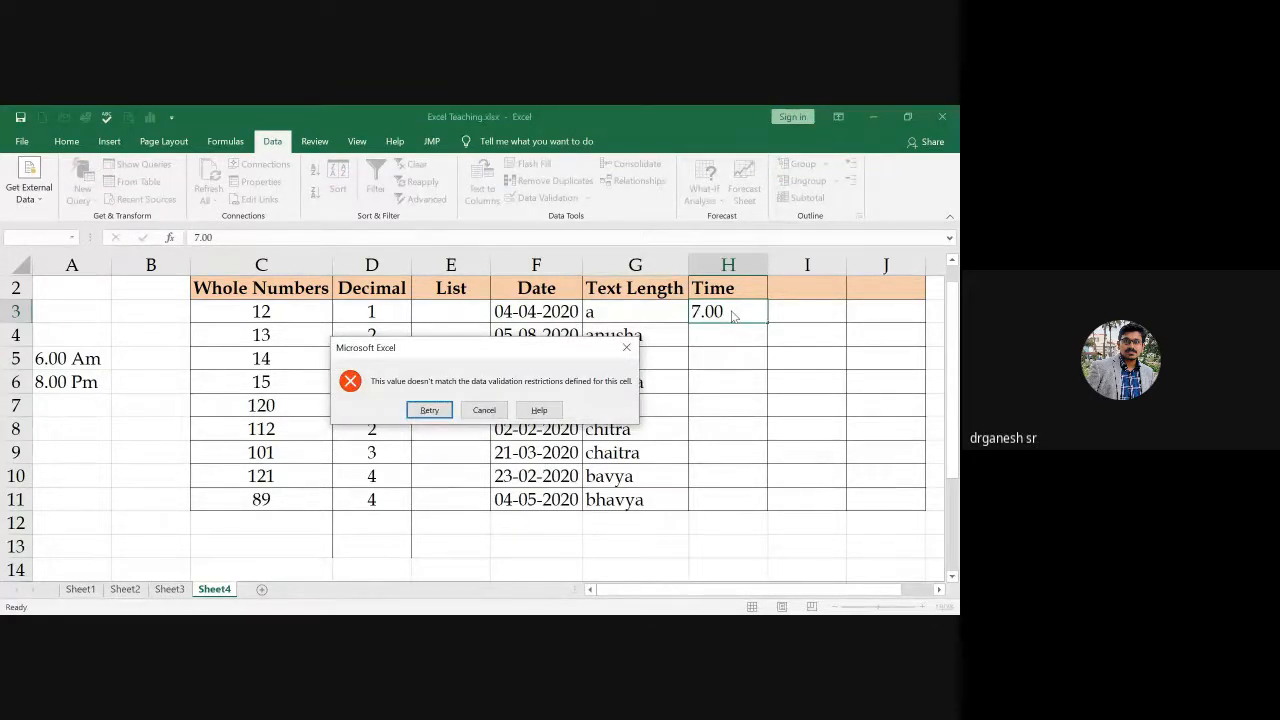
key("Escape")
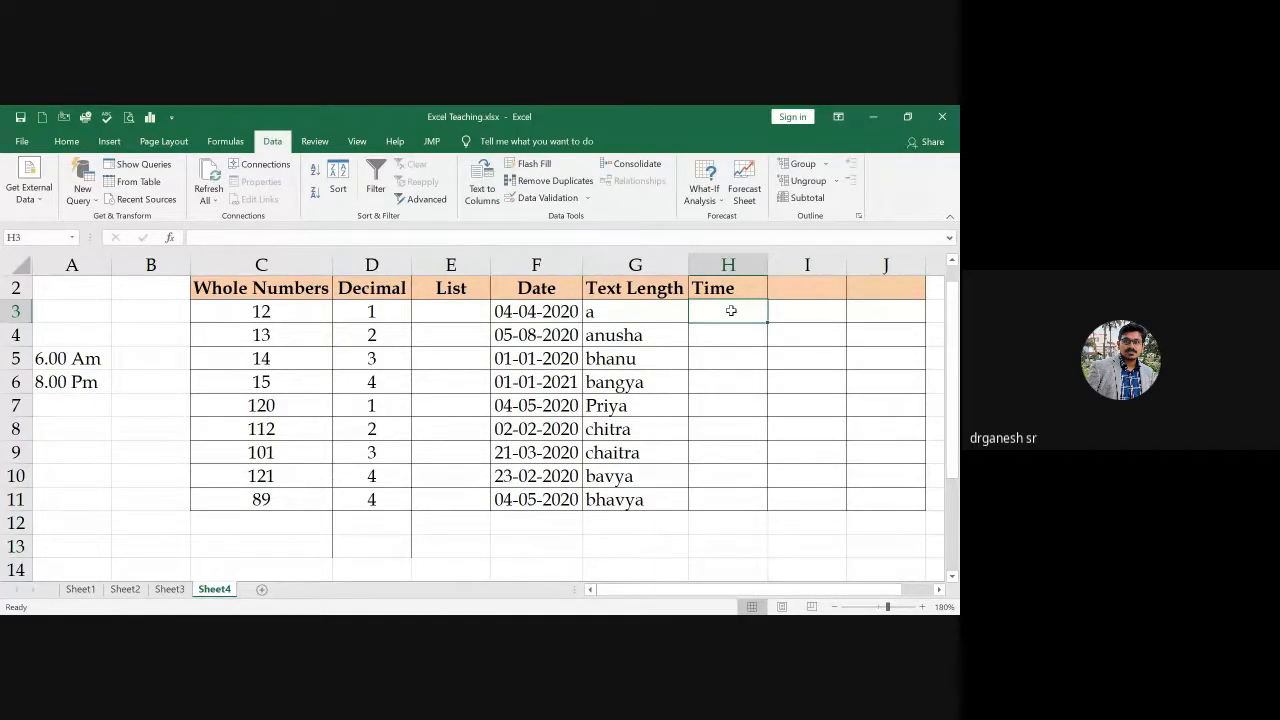
Step: Enter the times 6:00, 7:00, 8:00 and 12:00 in cells H3 to H6 of the Time column
type("6:00")
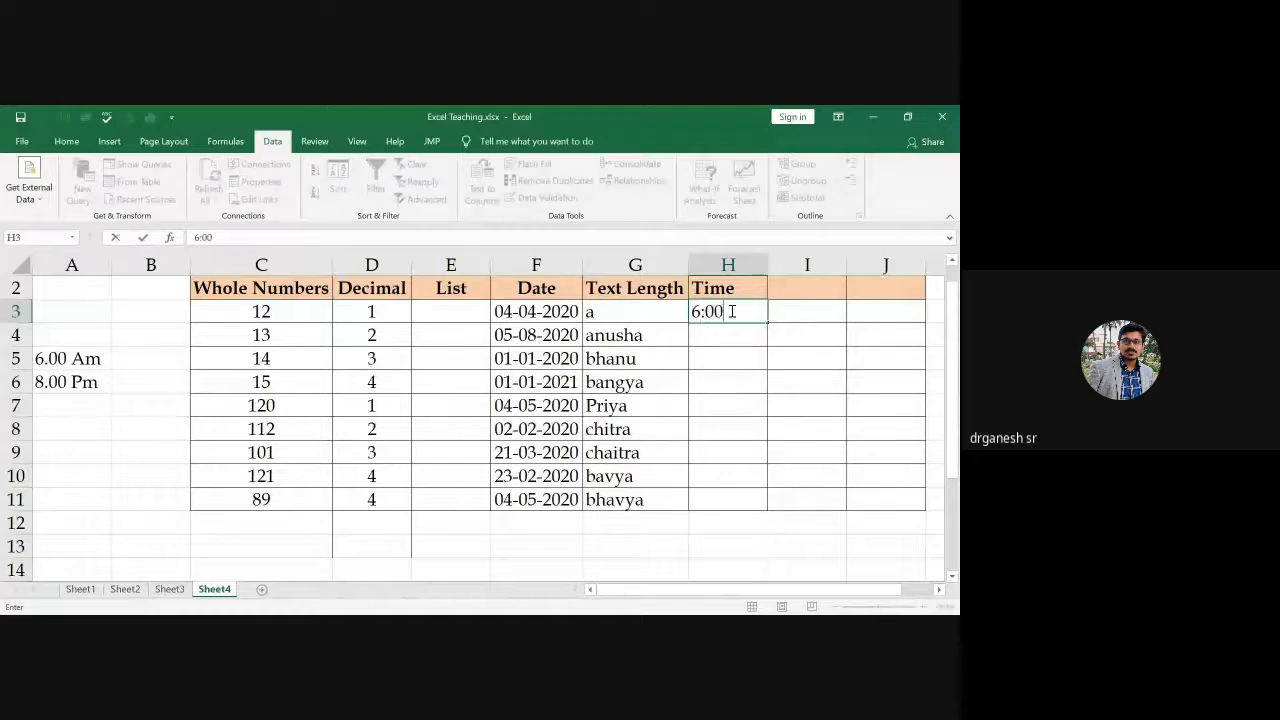
key("Return")
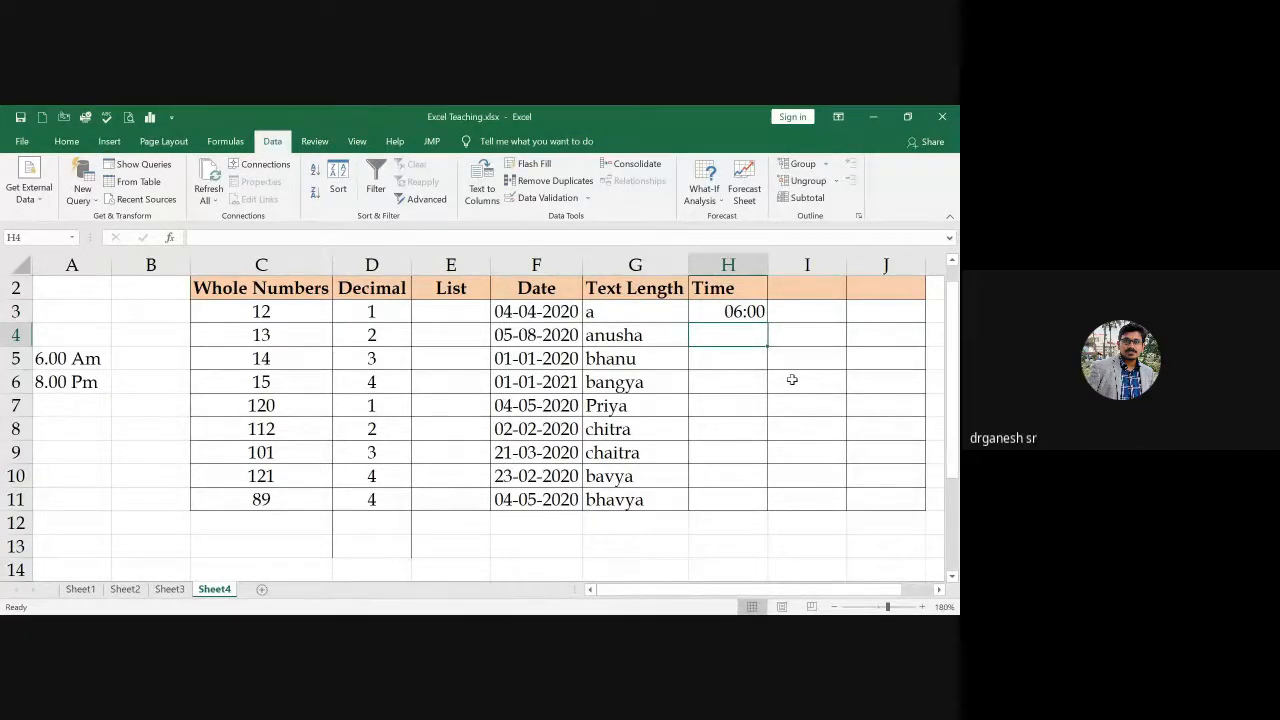
type("7:00")
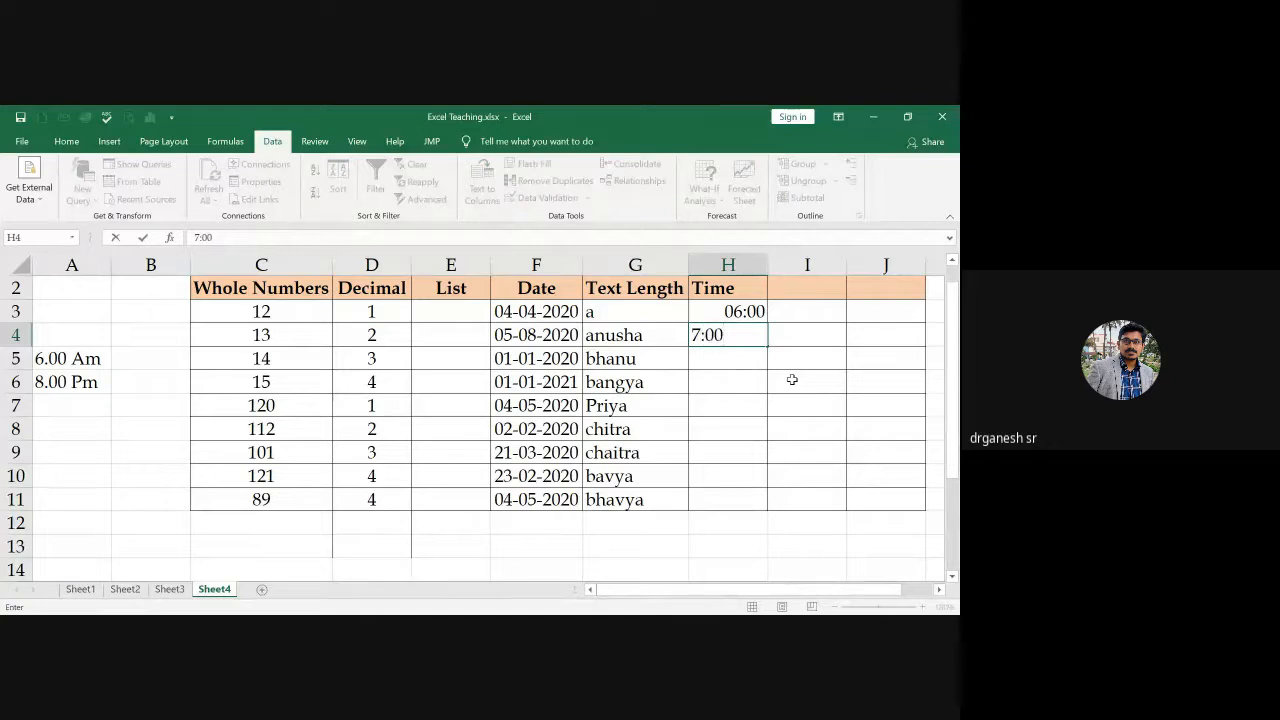
key("Return")
type("8:00")
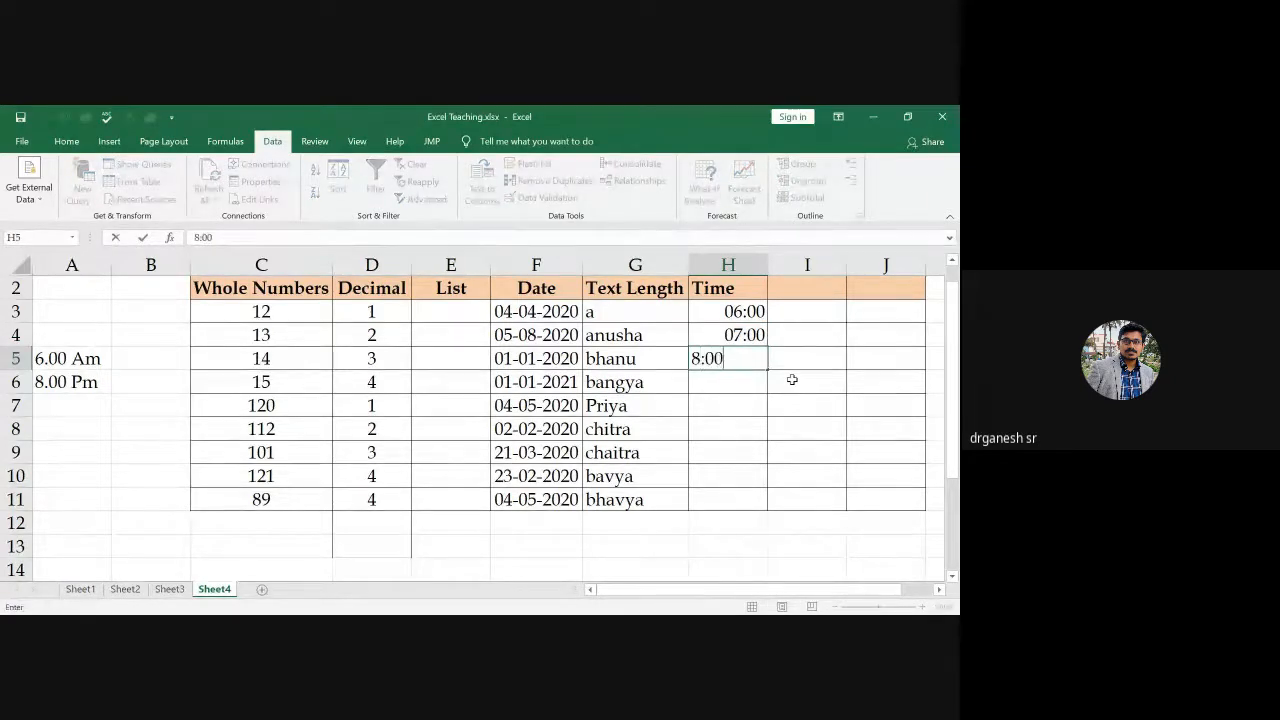
key("Return")
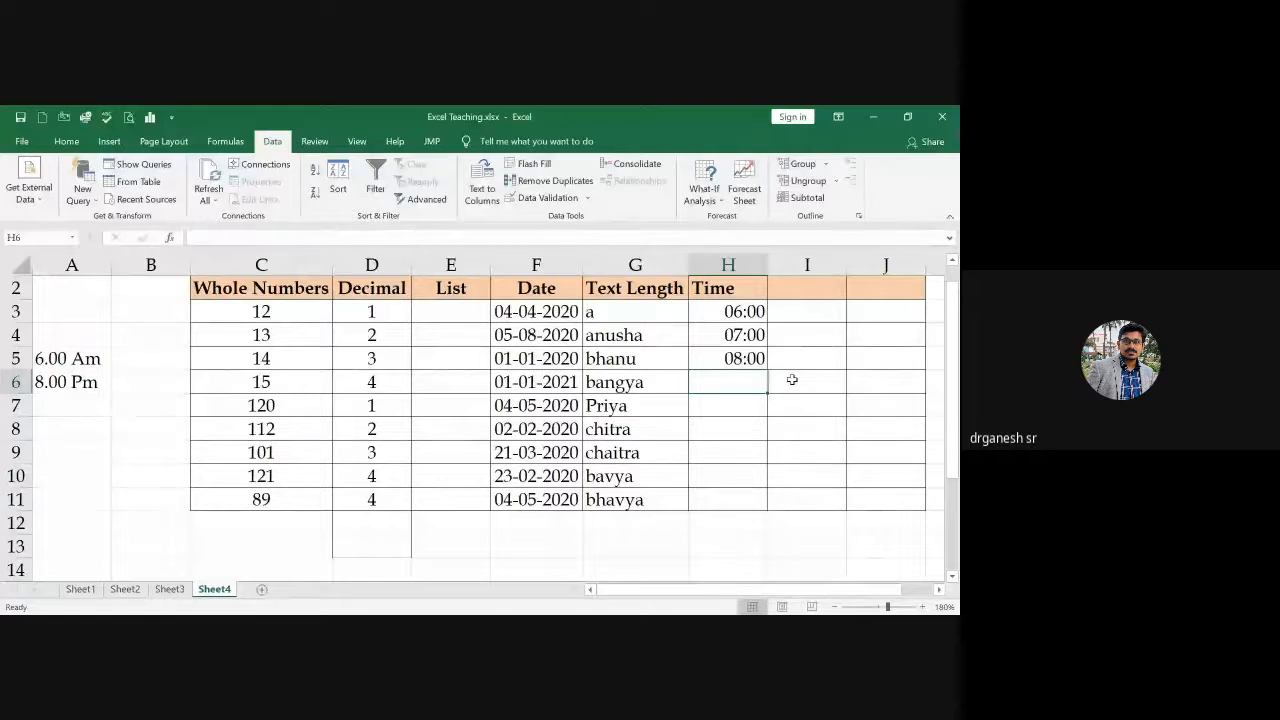
type("12:00")
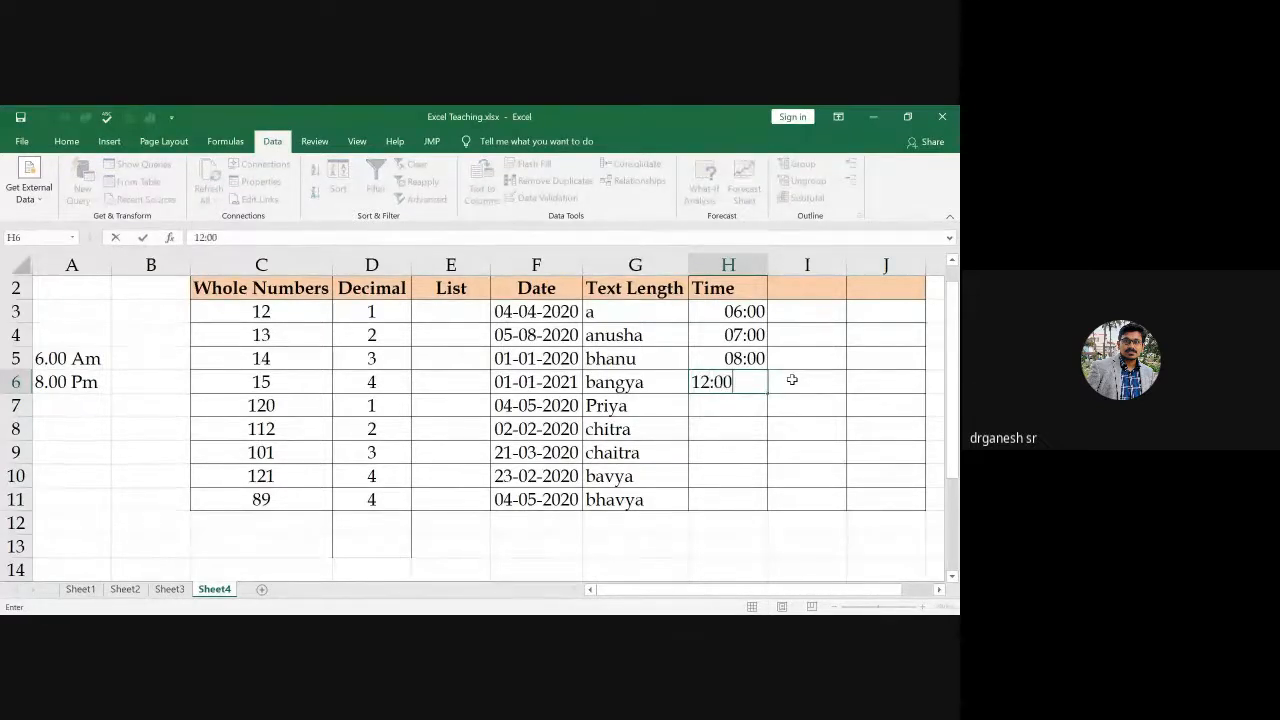
key("Return")
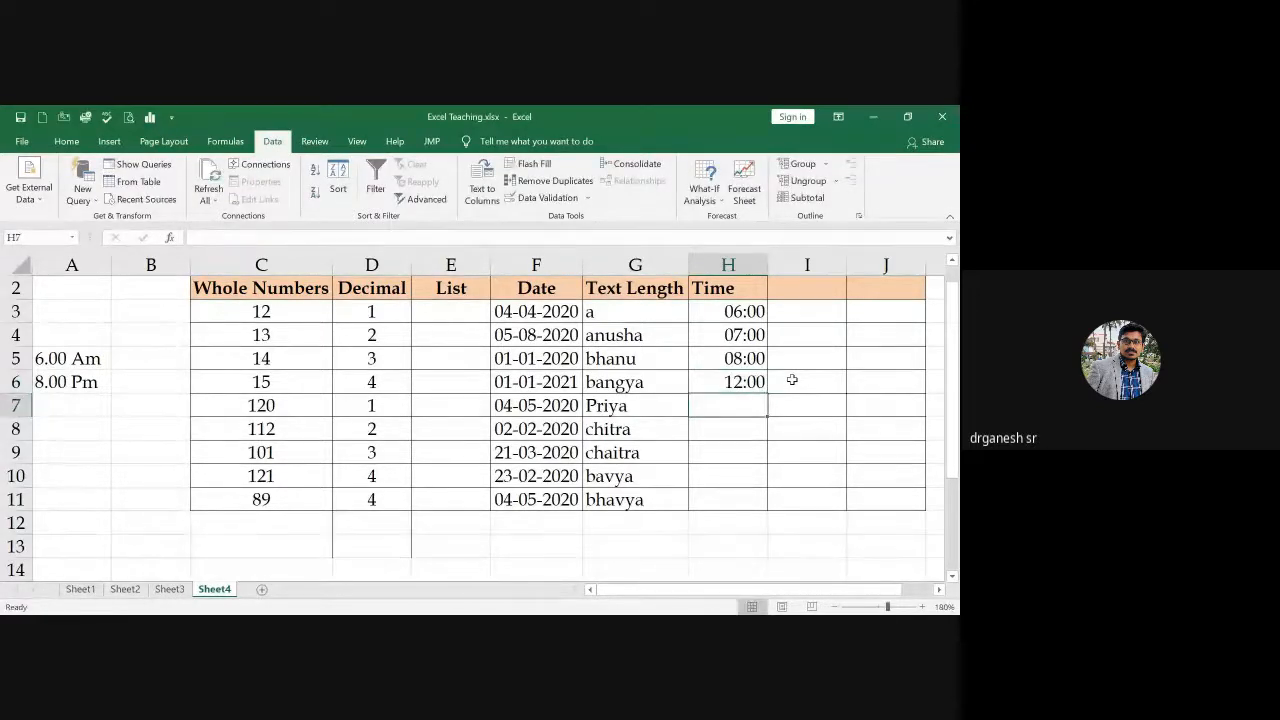
Step: Enter the times 15:00, 16:00, 17:00 and 18:00 in cells H7 to H10 of the Time column
type("15:")
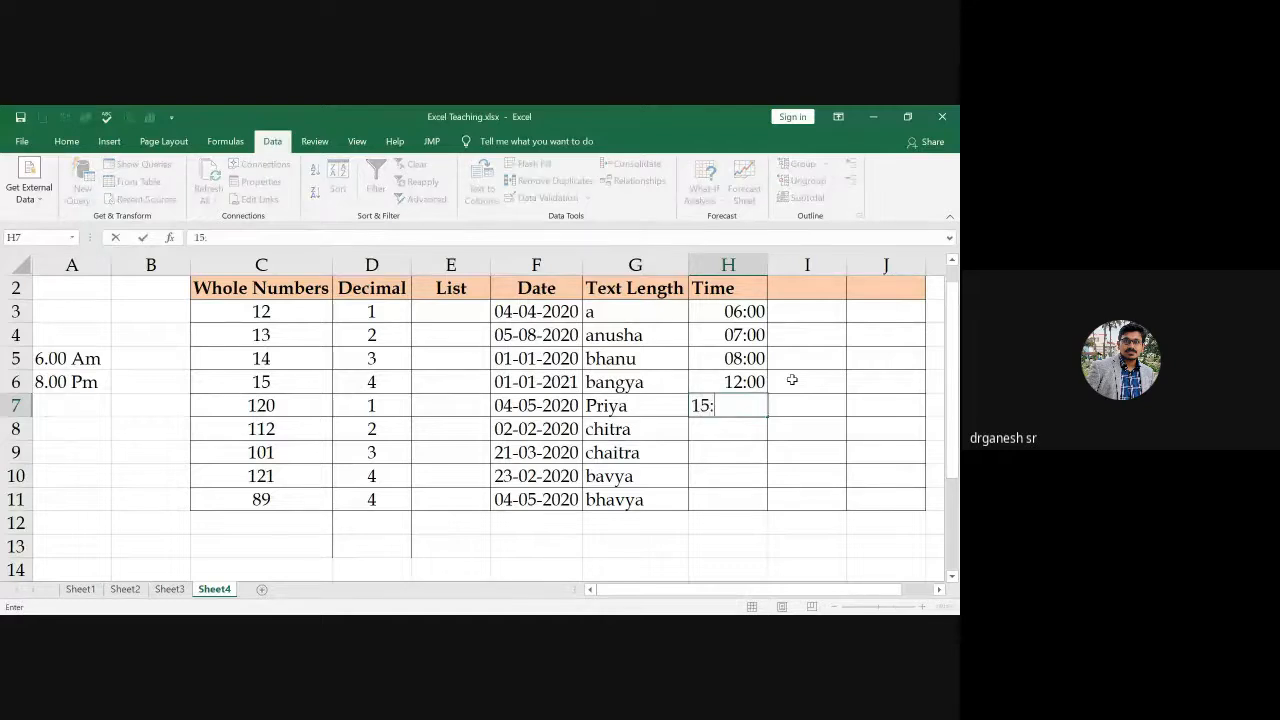
type("00")
key("Return")
type("1")
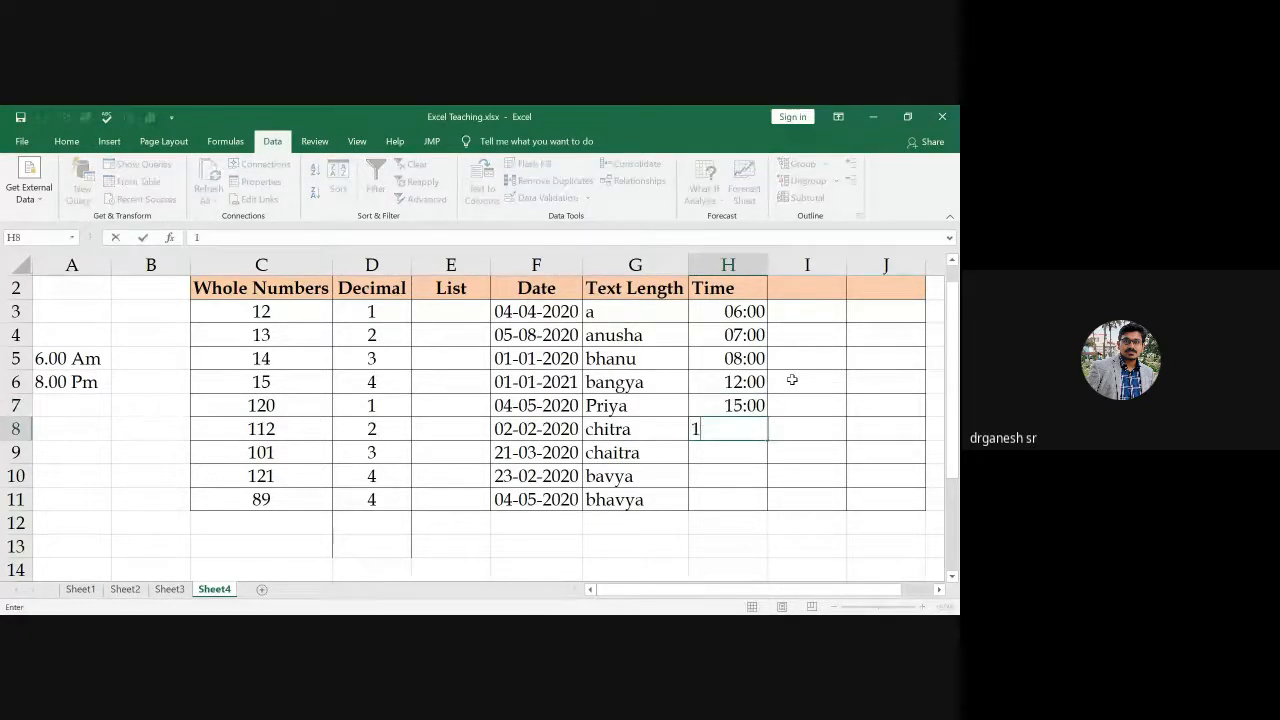
type("6:00")
key("Return")
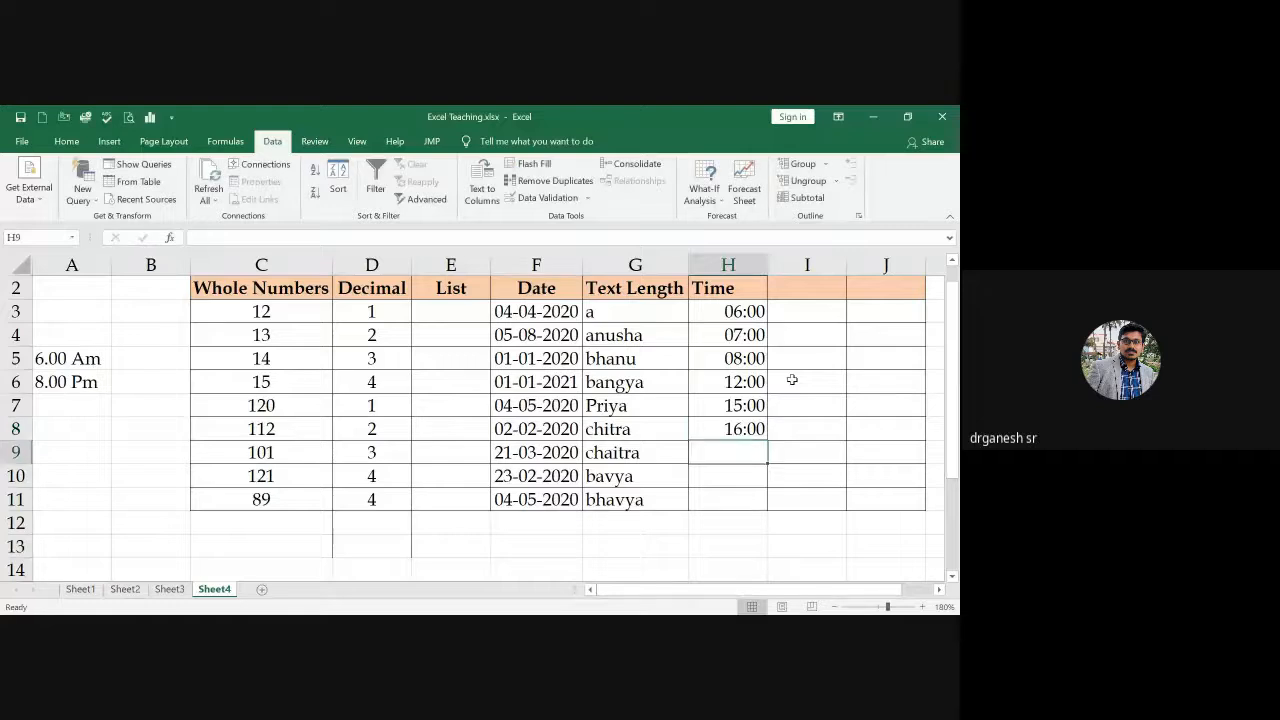
type("17:")
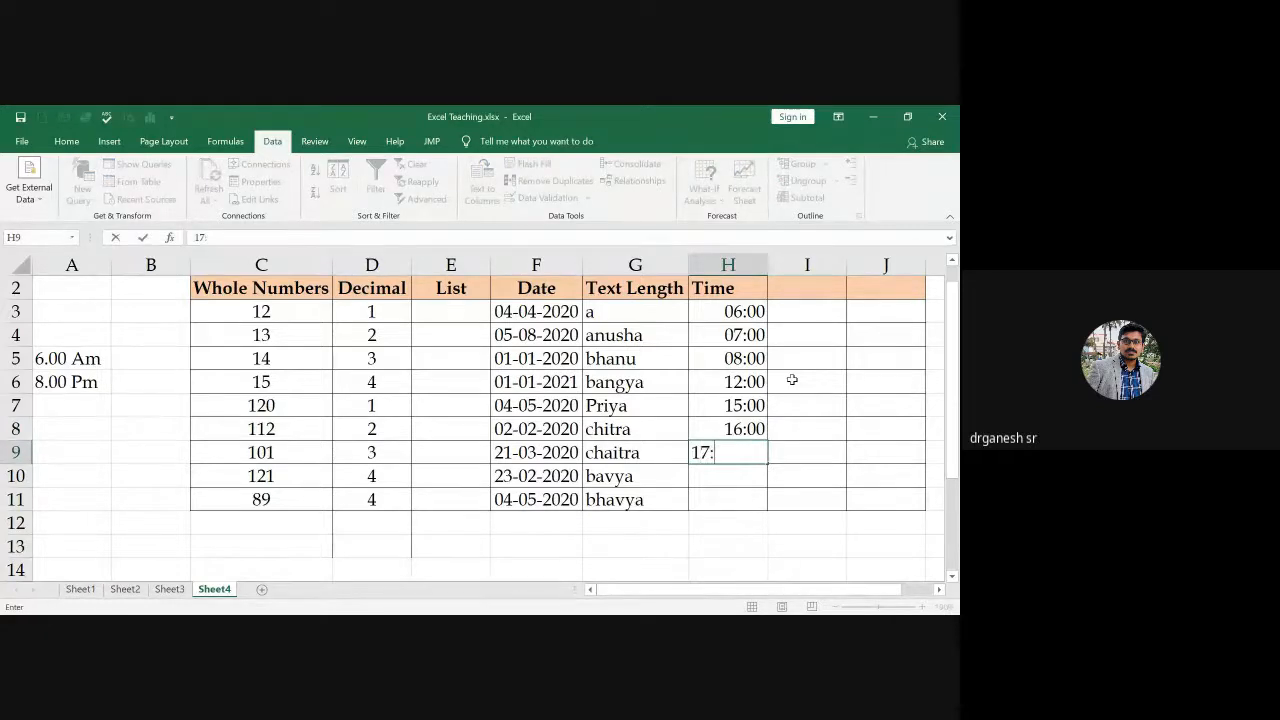
type("00")
key("Return")
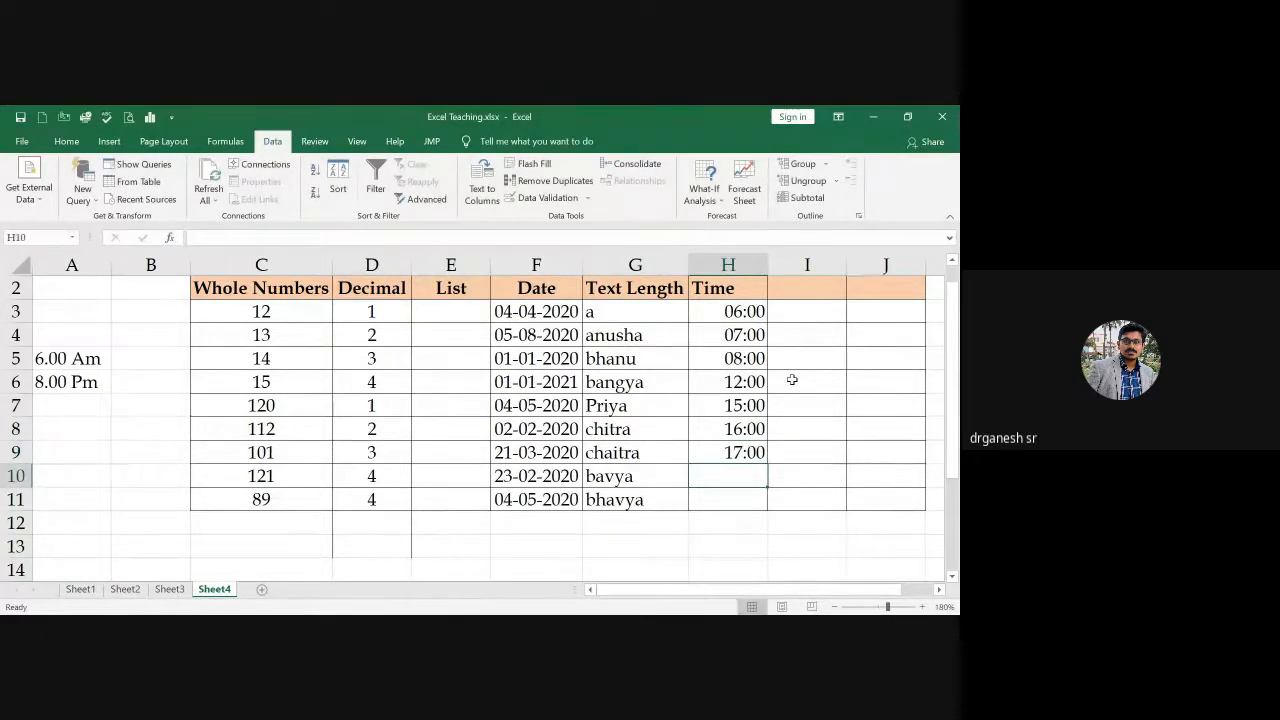
type("18")
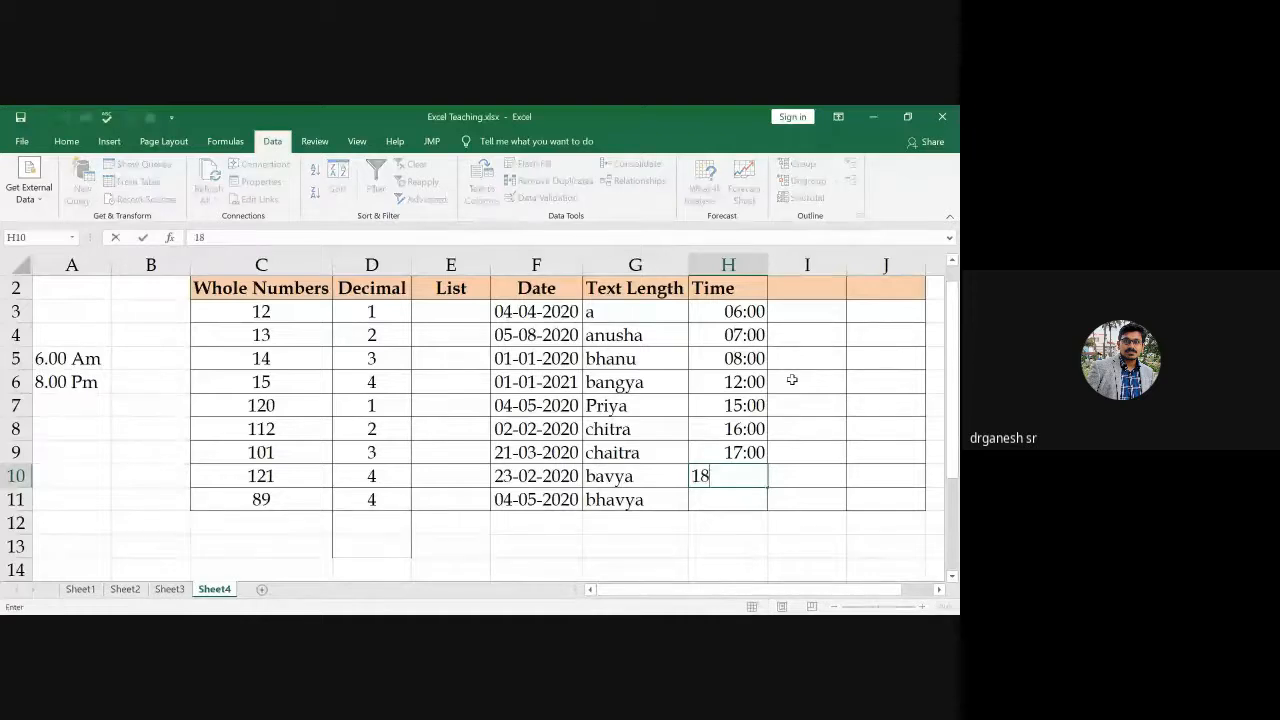
type(":00")
key("ctrl+Return")
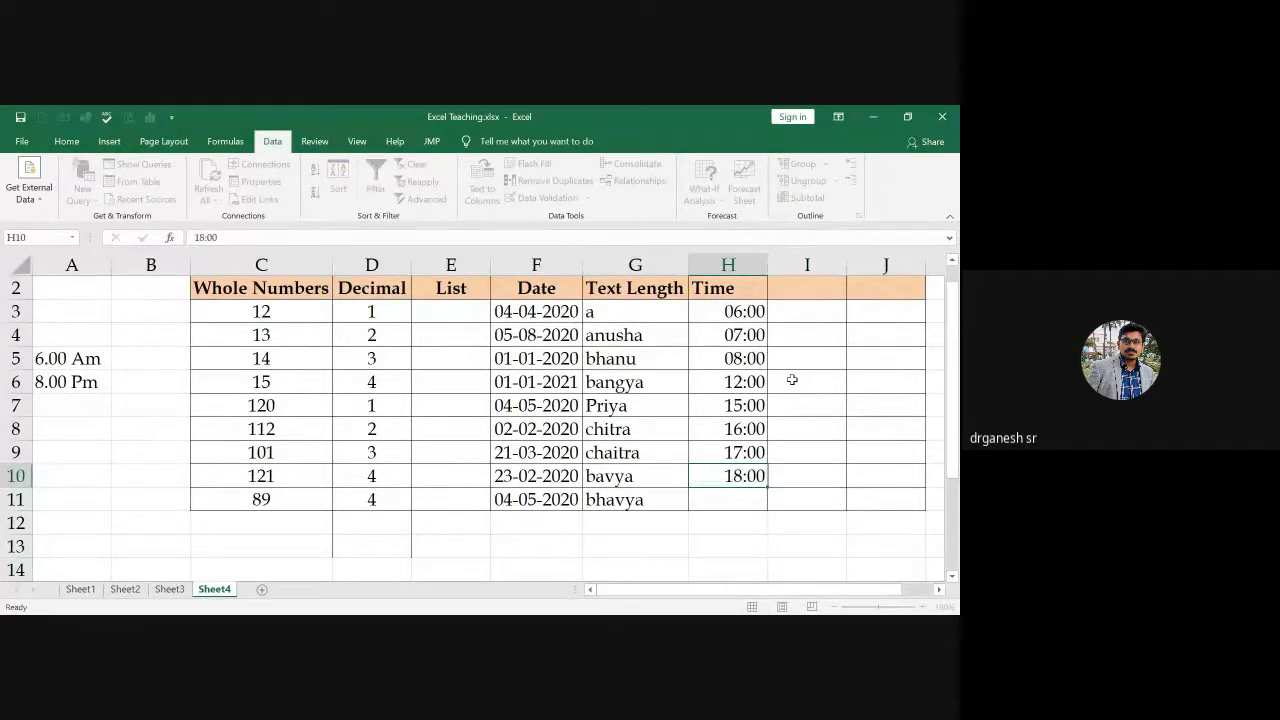
key("Return")
Step: Test the validation rule by trying to enter 19:00 in cell H11, and discard the entry
type("19:0")
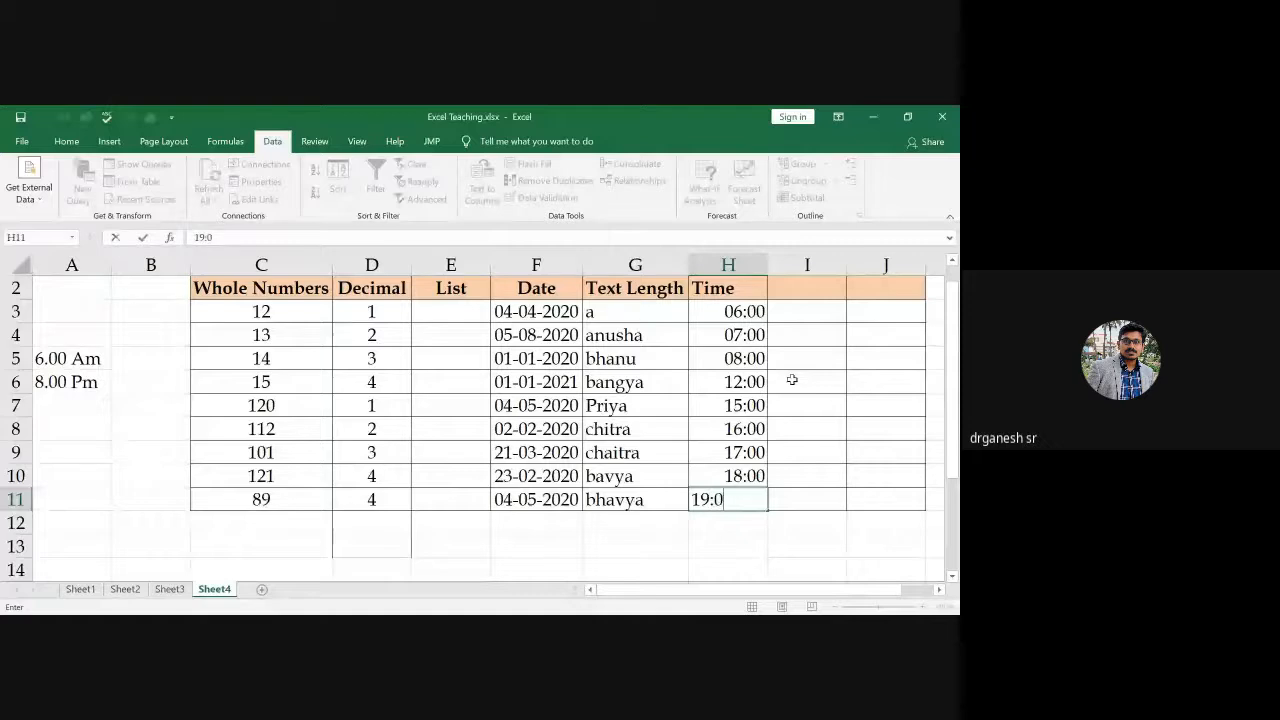
type("0")
key("Return")
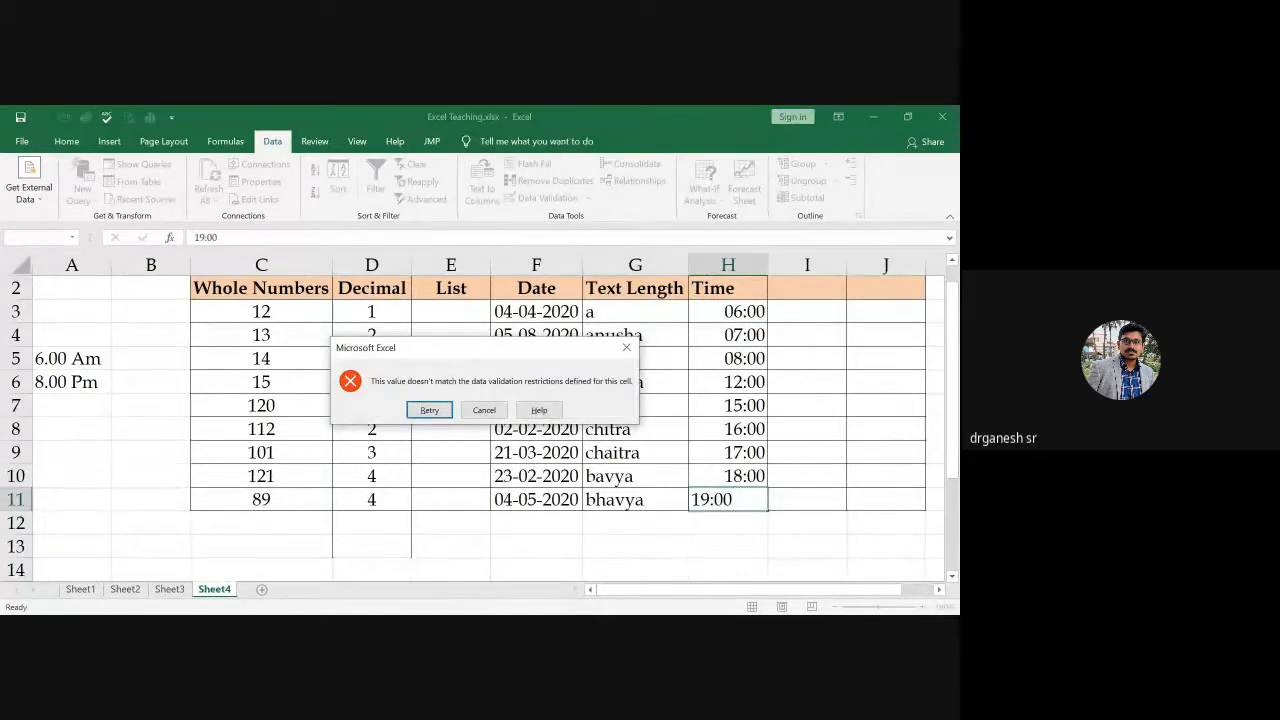
left_click(484, 410)
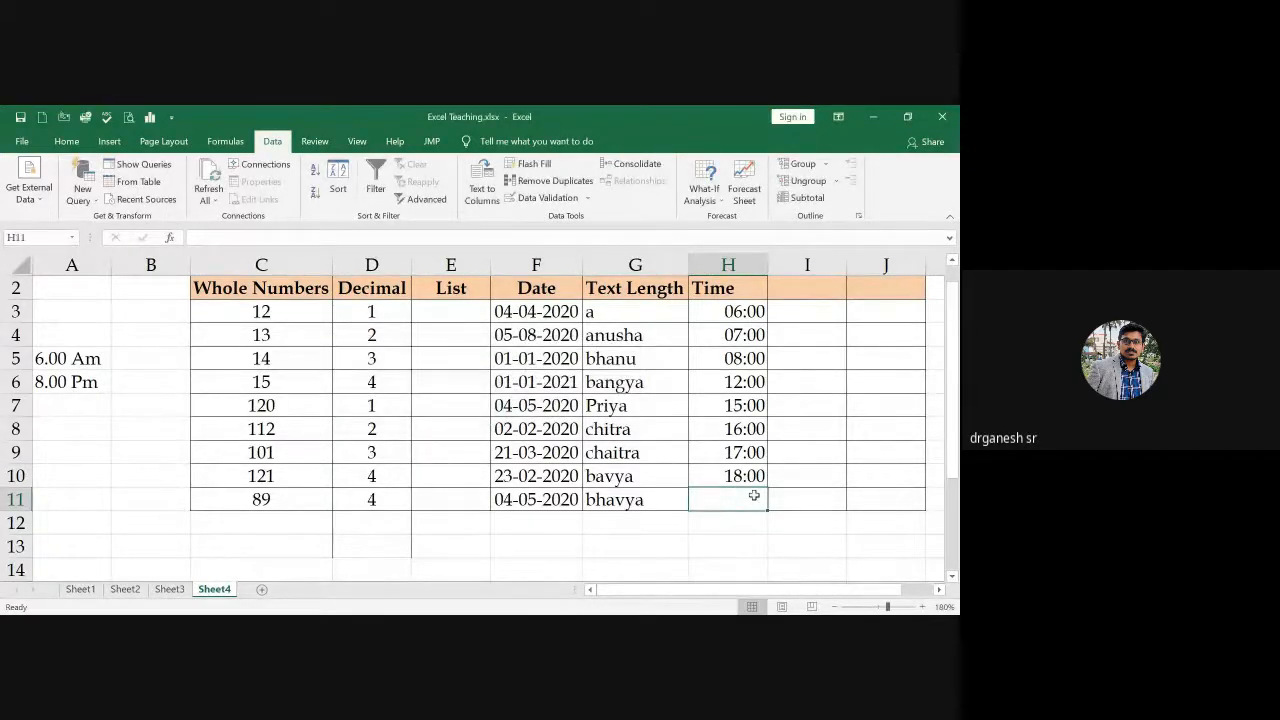
Step: Enter the time 17:45 in cell H11 of the Time column
type("17")
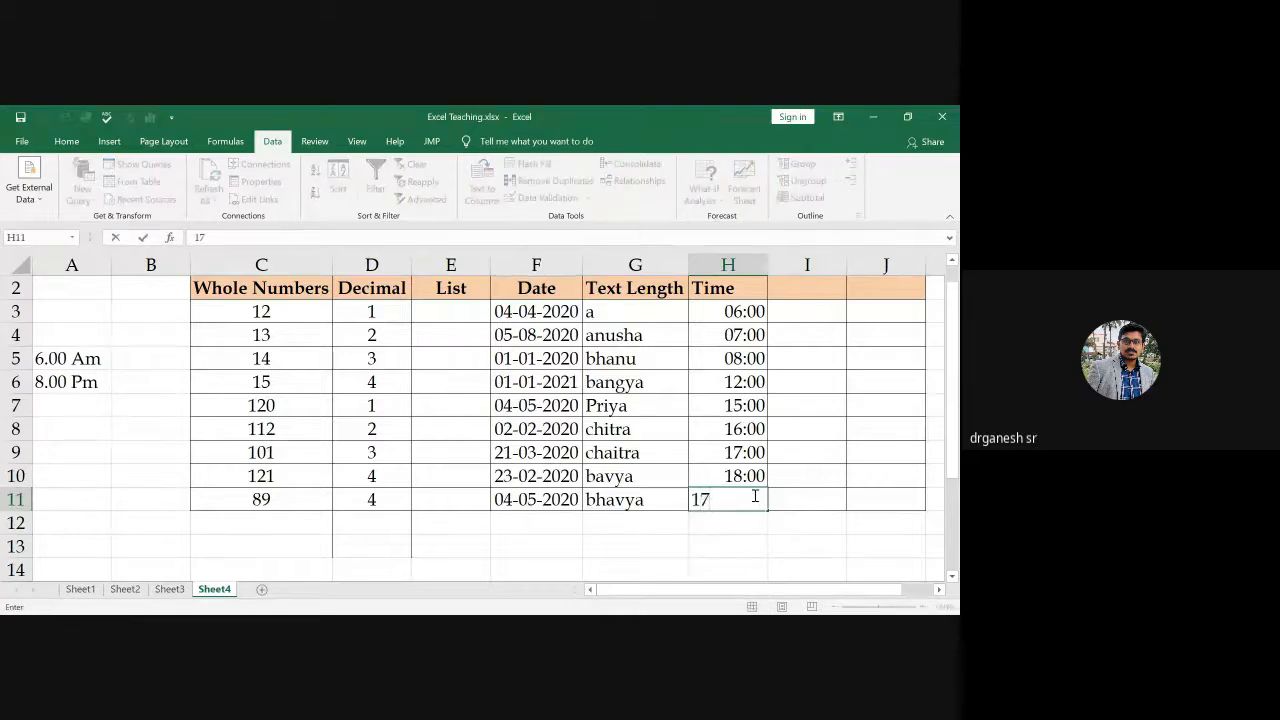
type(":45")
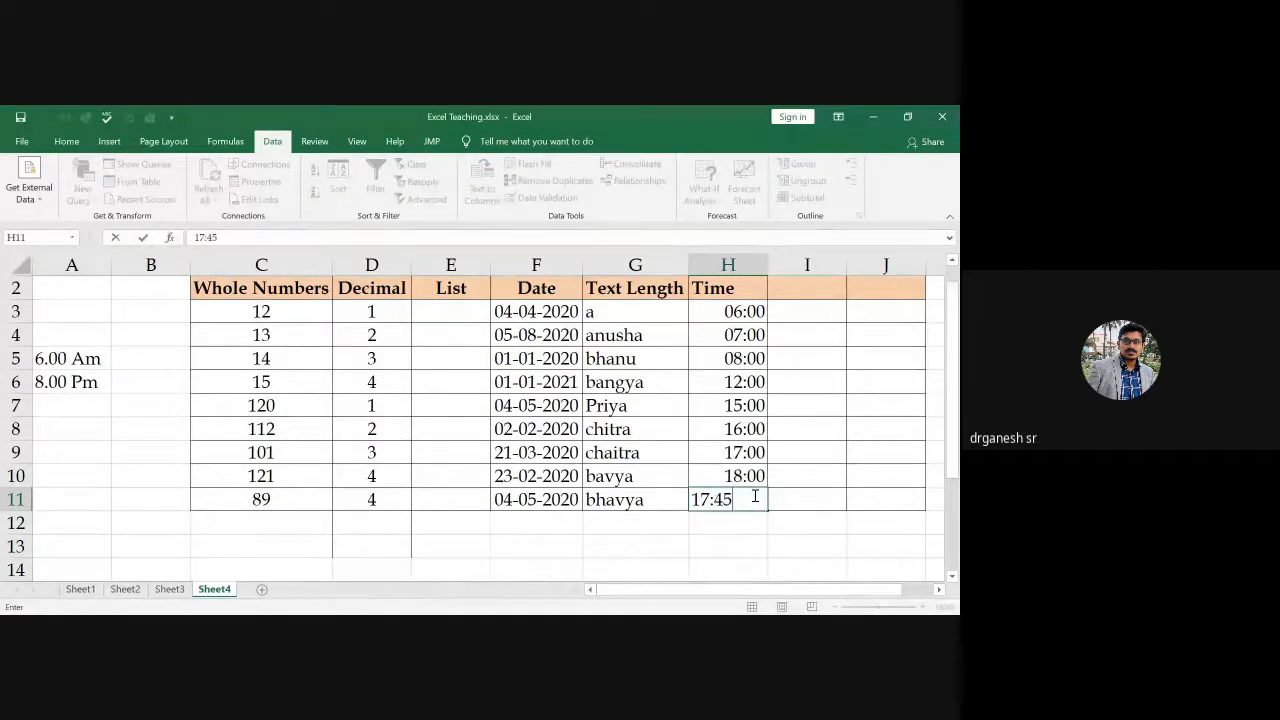
key("Return")
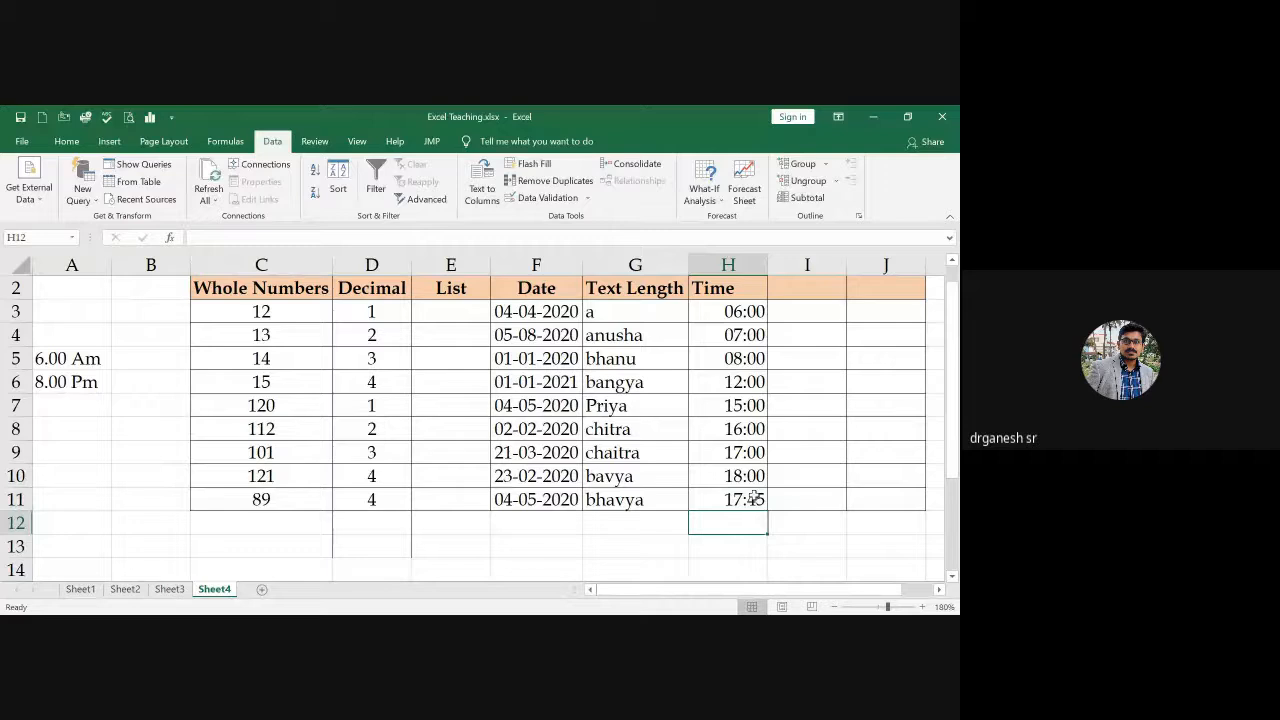
Step: Change the times in cells H4 and H5 to 7:55 and 8:20
left_click(743, 336)
type("7")
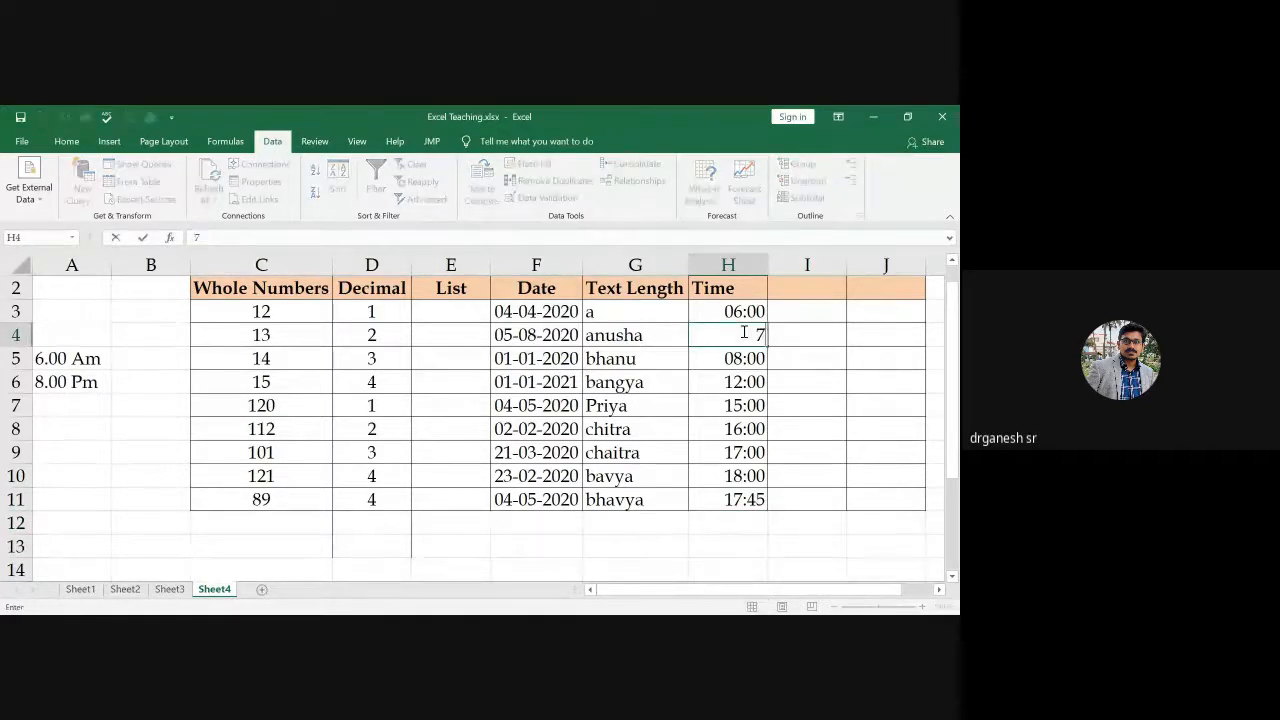
type(":55")
key("Return")
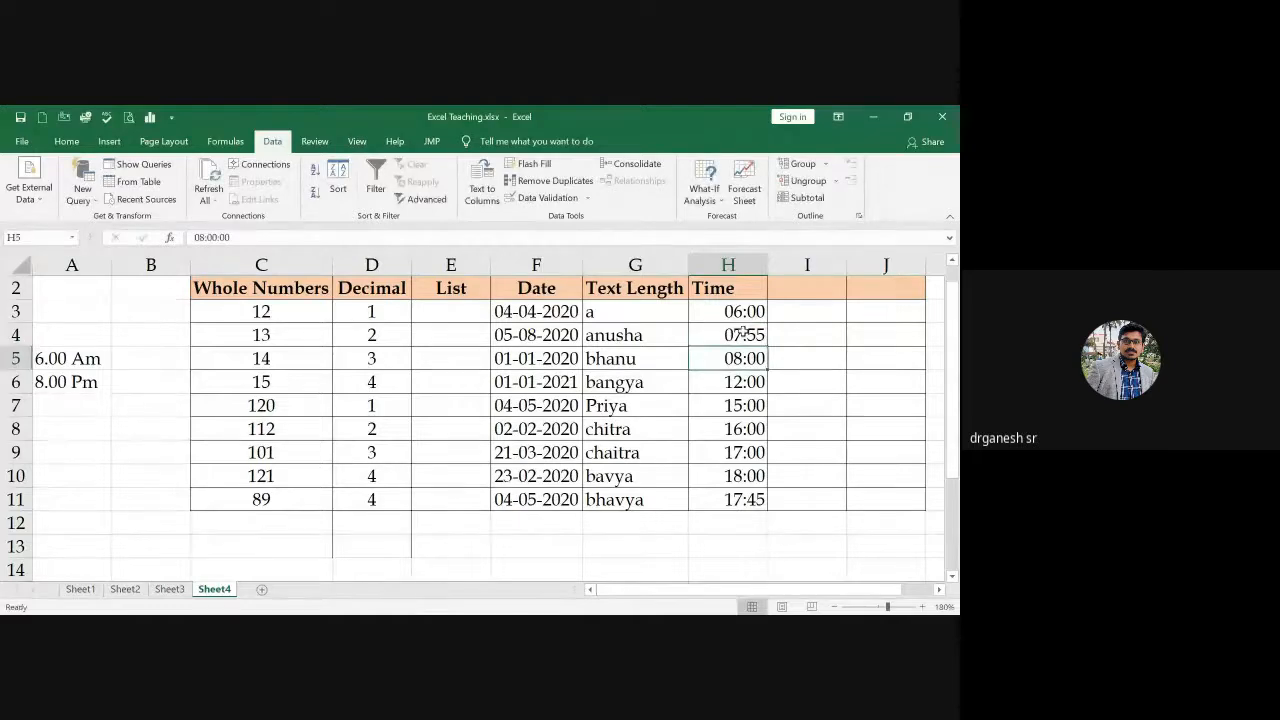
type("8")
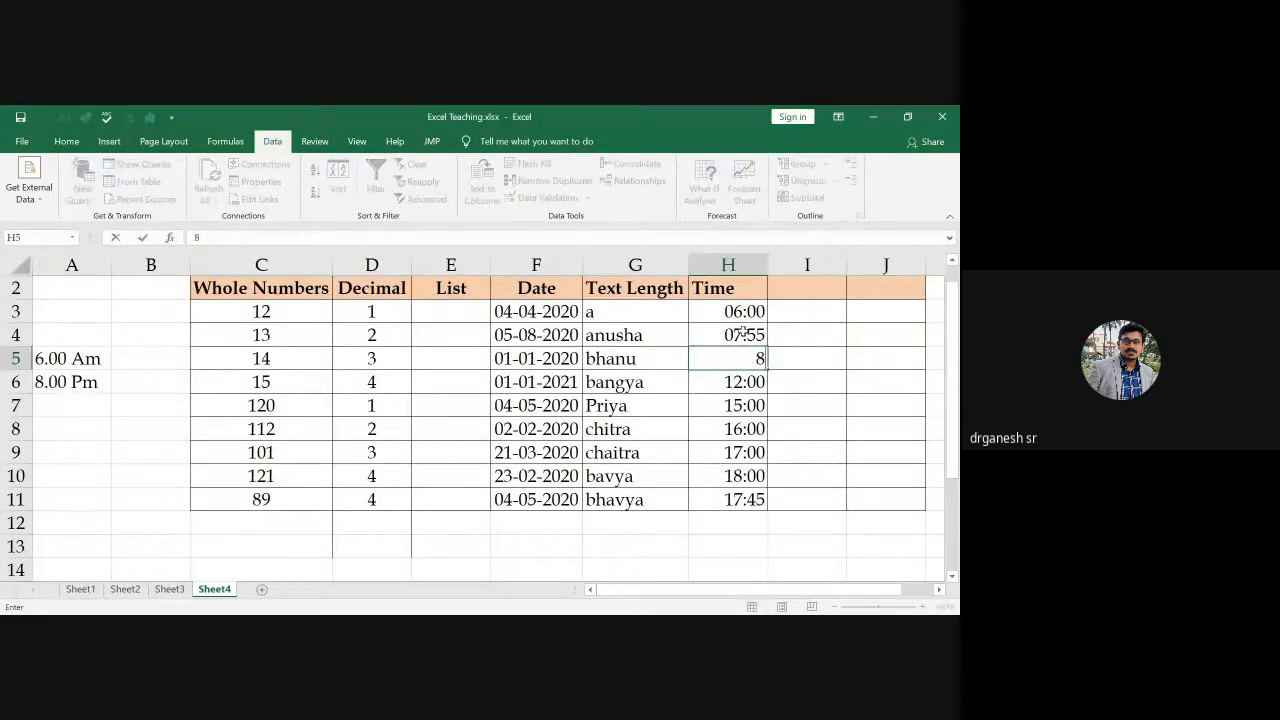
type(":")
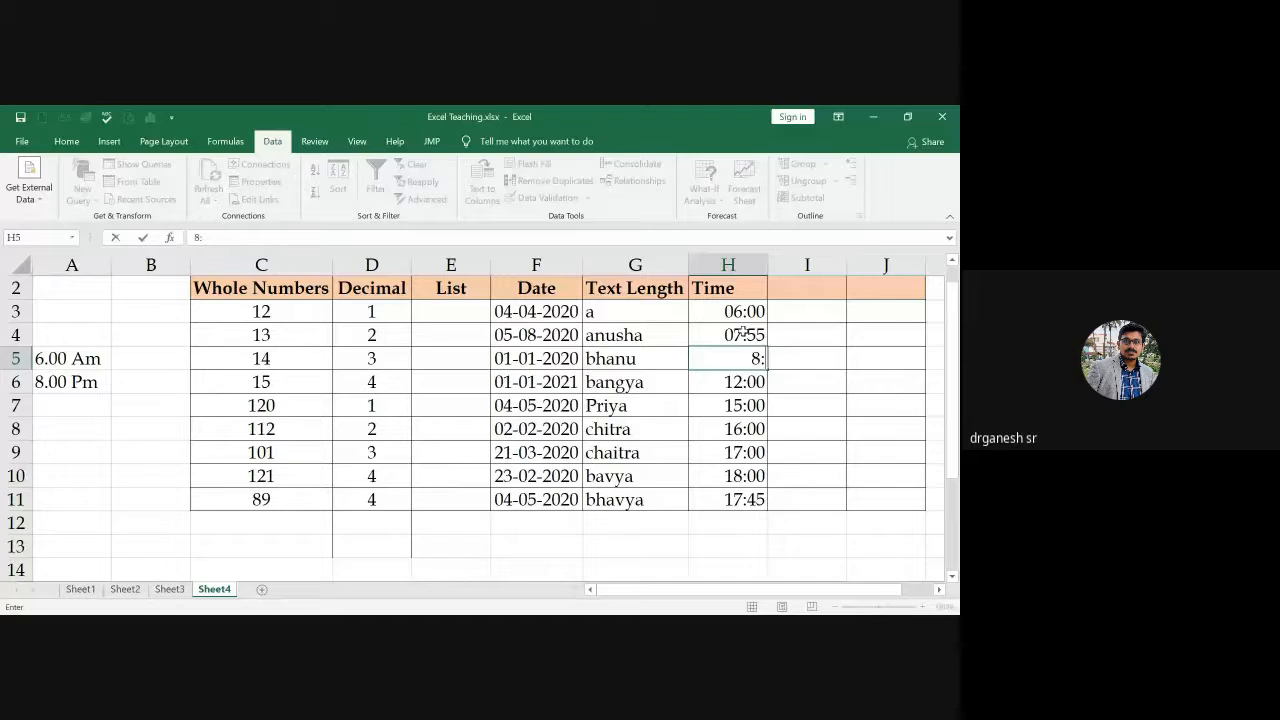
type("20")
key("Return")
Step: Try to enter 12.45, written with a decimal point, in cell H6 and discard the entry
type("1")
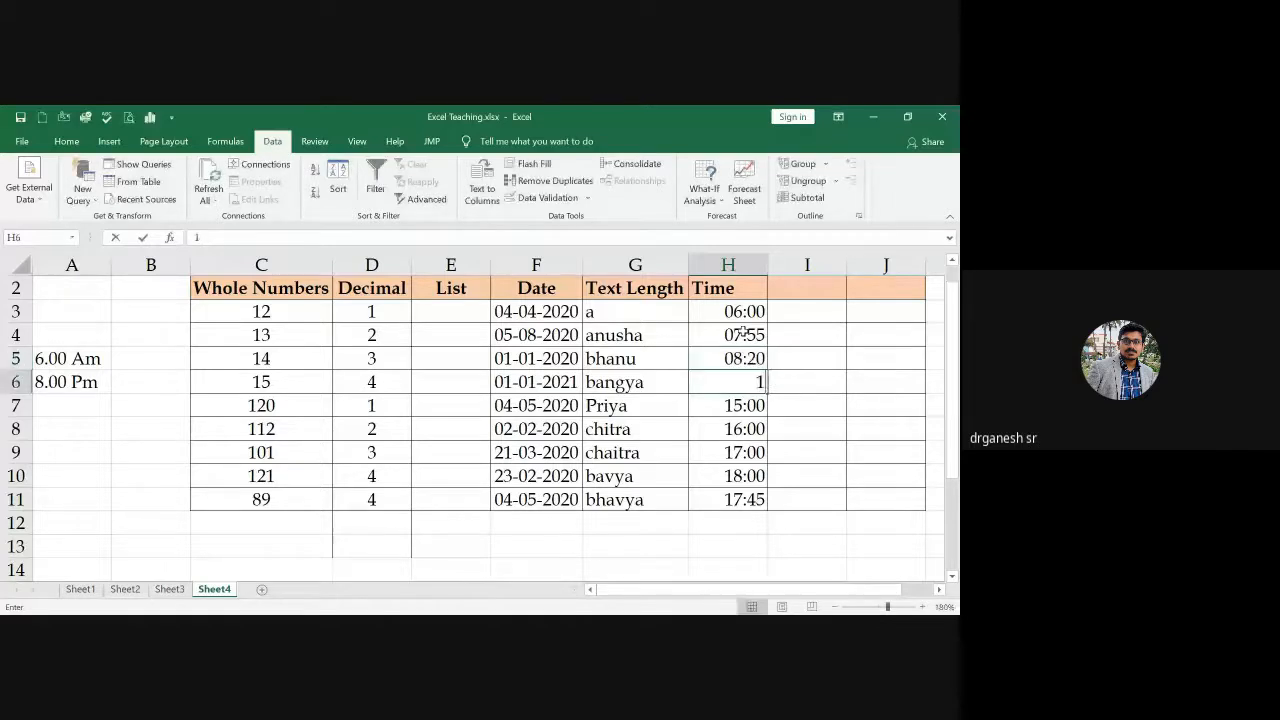
type("2.45")
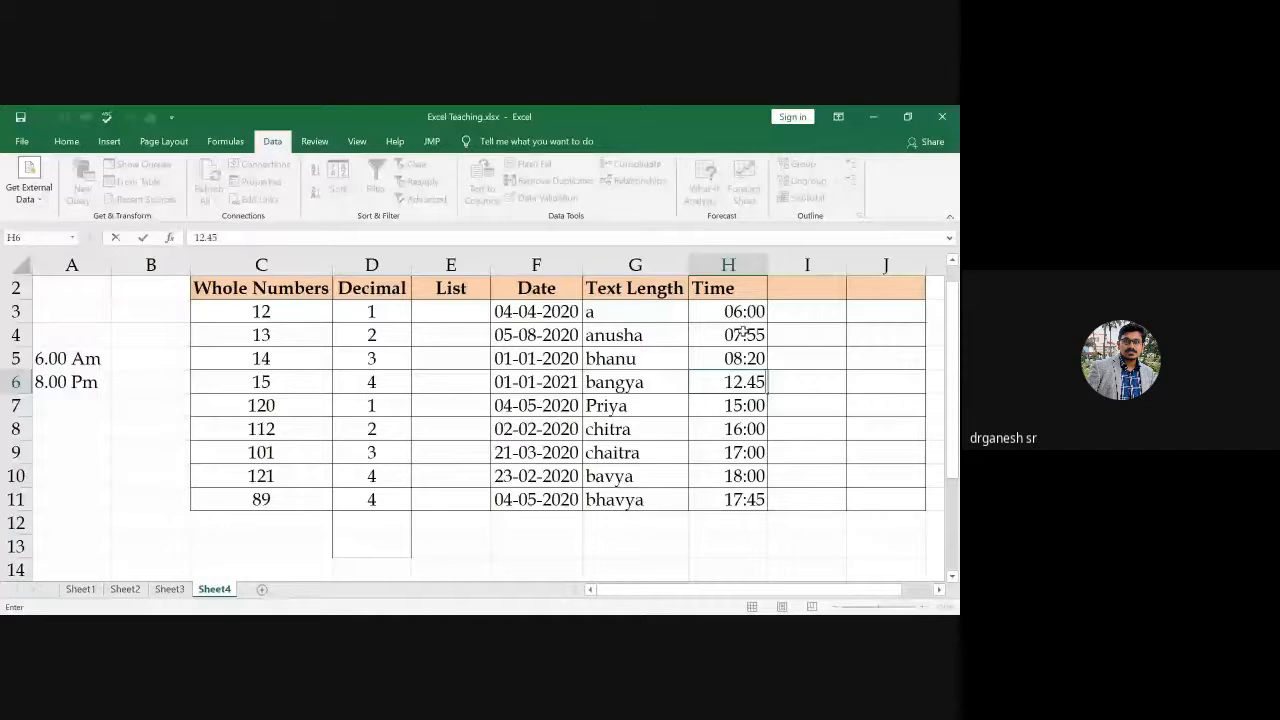
key("Return")
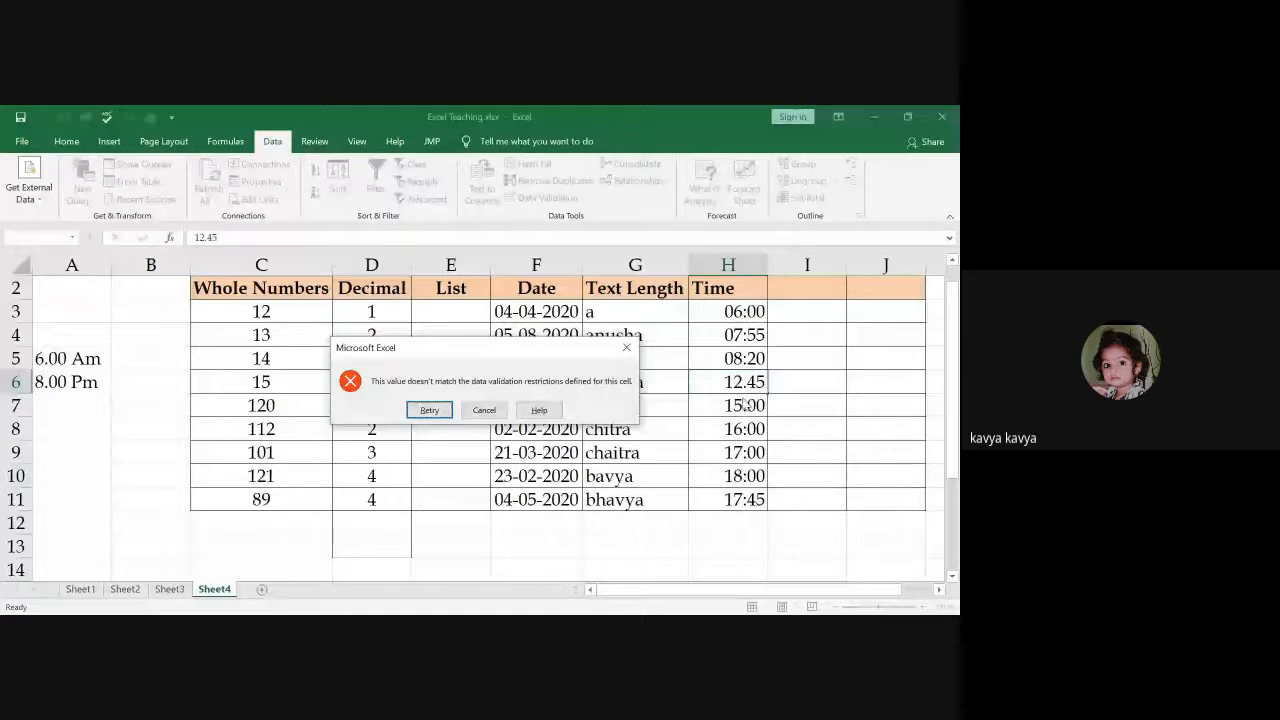
left_click(626, 347)
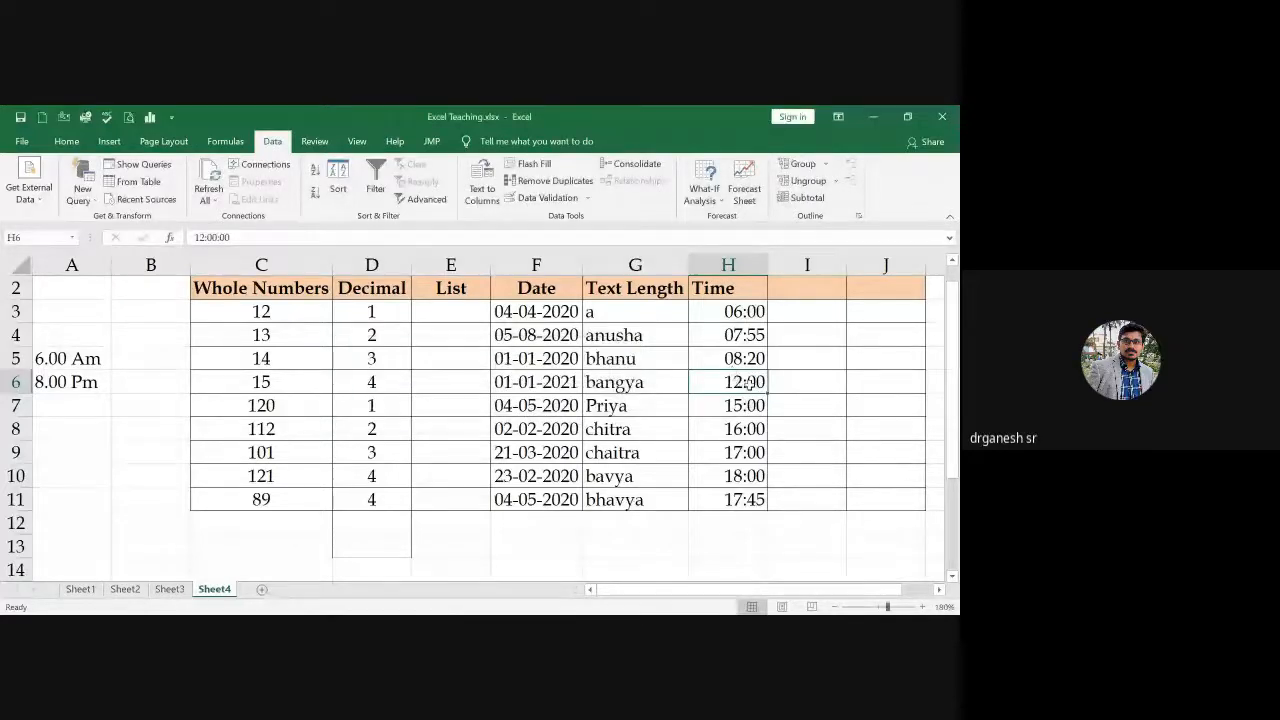
Step: Change the time in cell H6 to 12:45, using a colon as the separator
type("12")
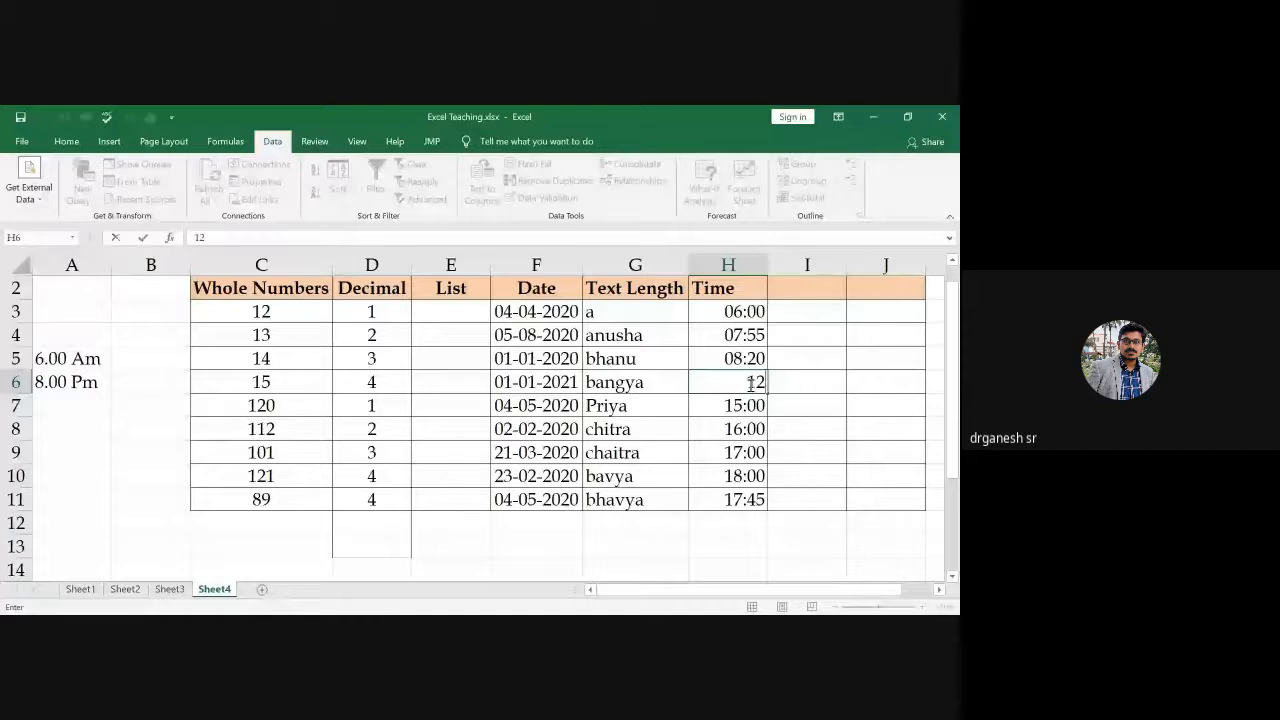
type(":")
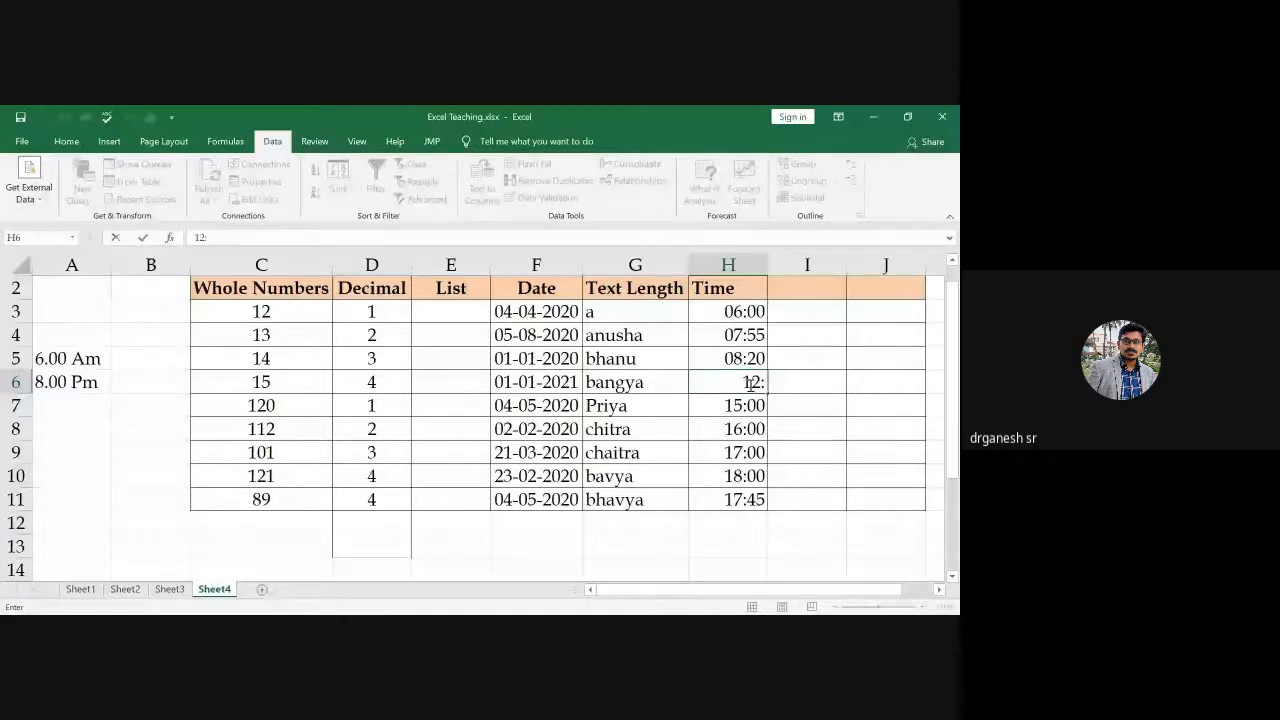
type("45")
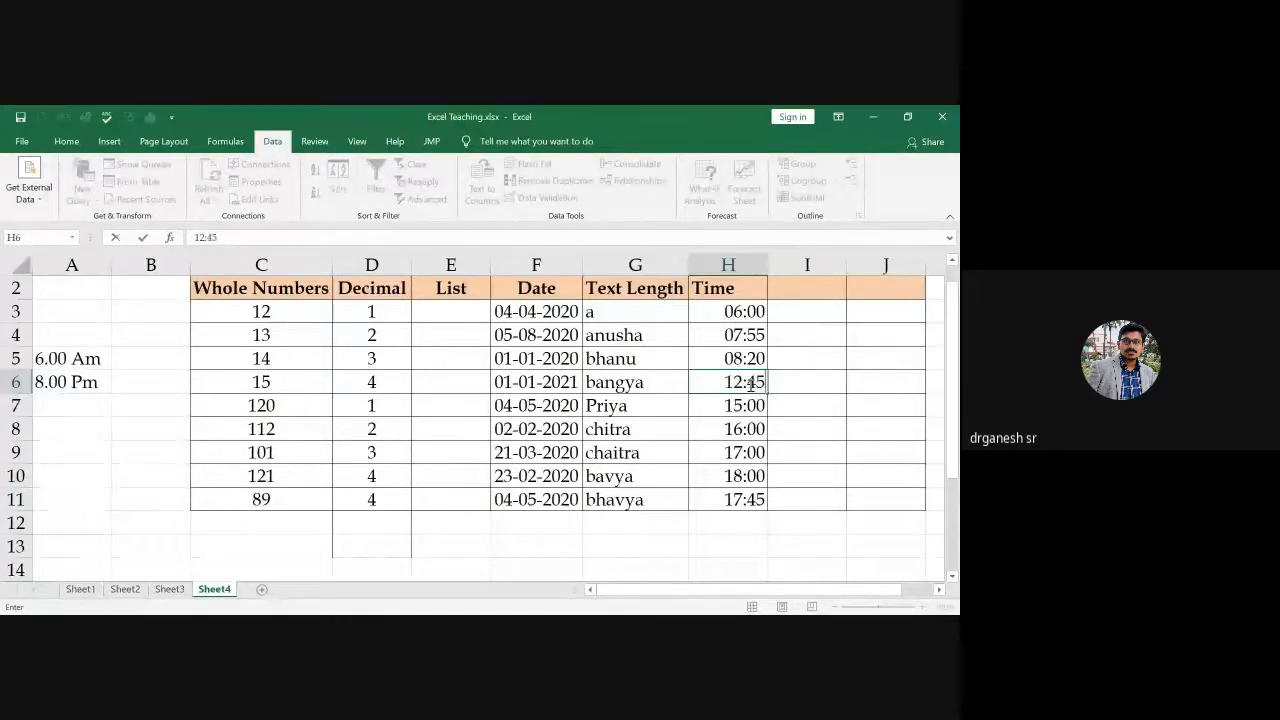
key("Return")
Step: Try to enter 15.45, written with a decimal point, in cell H7 and discard the entry
type("15.45")
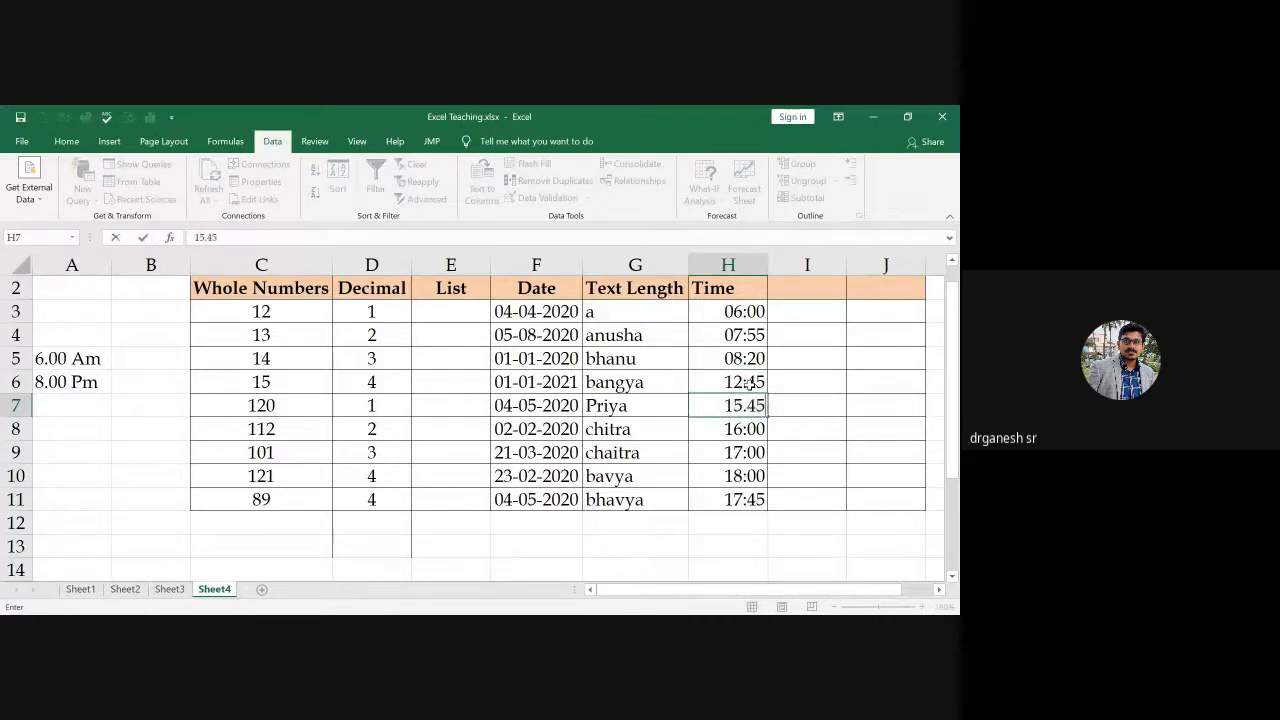
key("Return")
key("Escape")
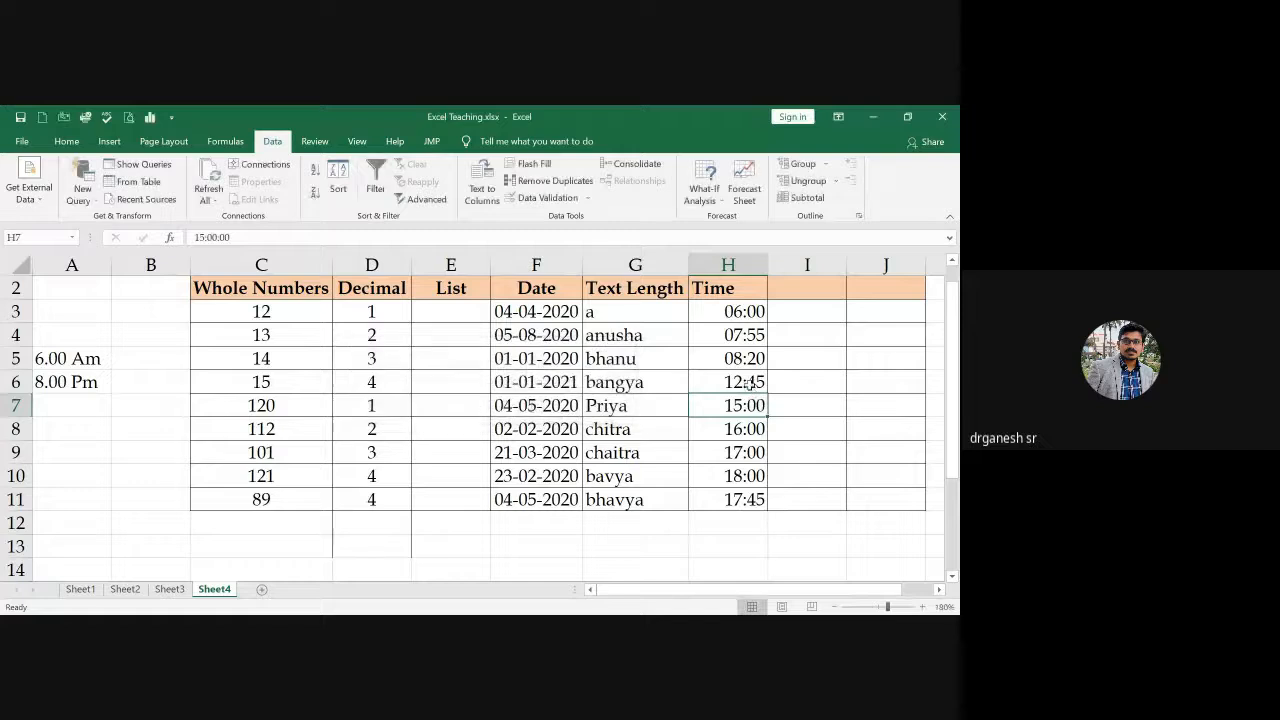
Step: Change the time in cell H7 to 15:30, using a colon as the separator
type("15")
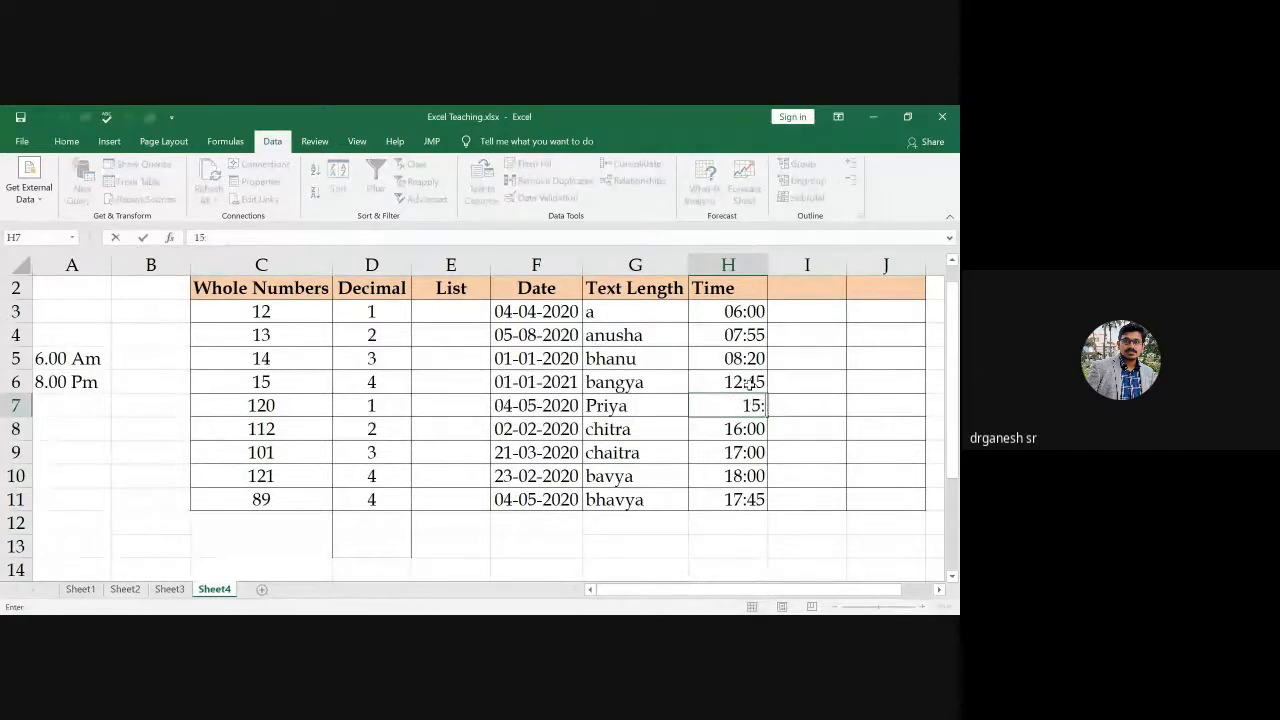
type(":30")
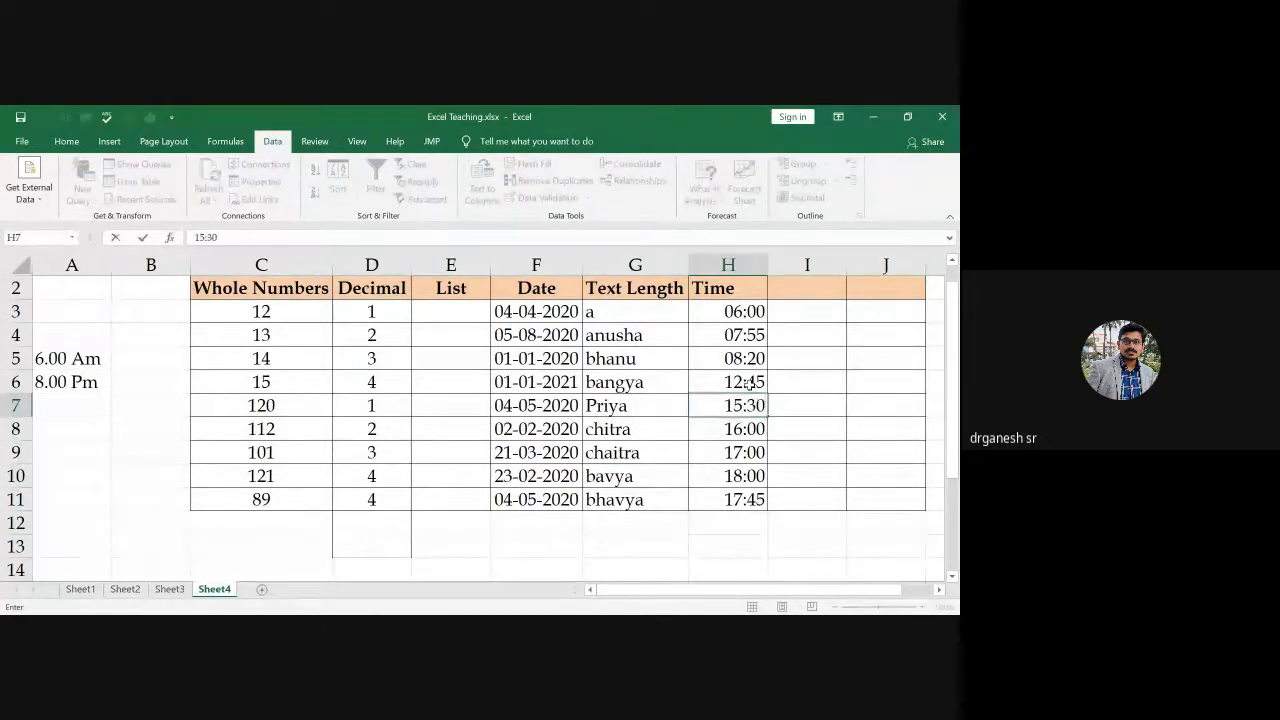
key("Return")
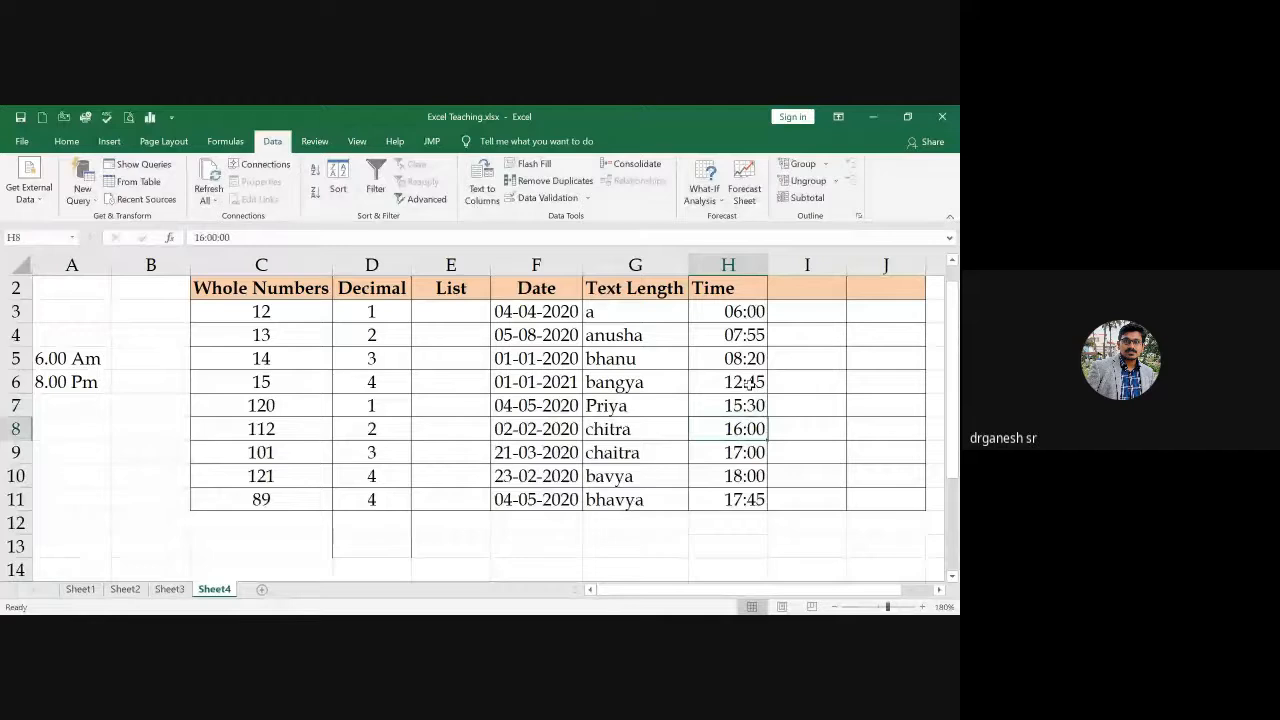
Step: Test the validation rule by trying to replace the time in cell H3 with 4:00, and discard the entry
left_click(741, 318)
key("ctrl+shift+Down")
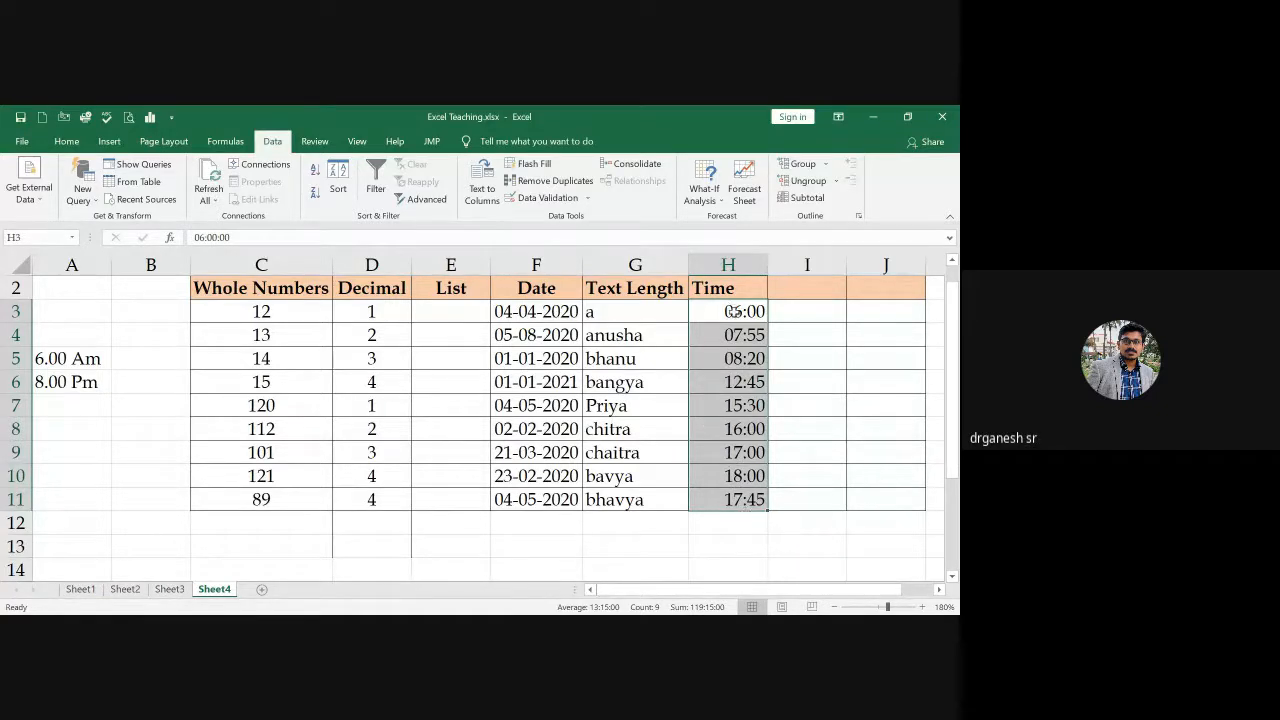
left_click(735, 311)
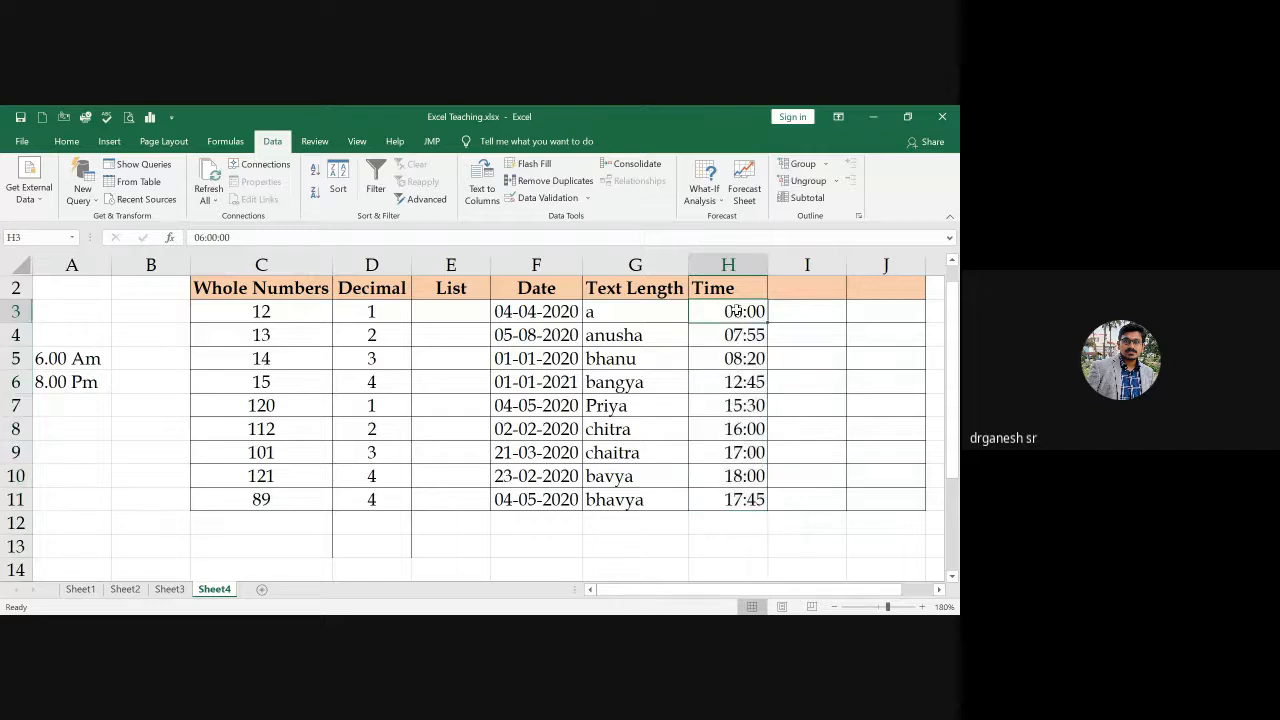
type("4:00")
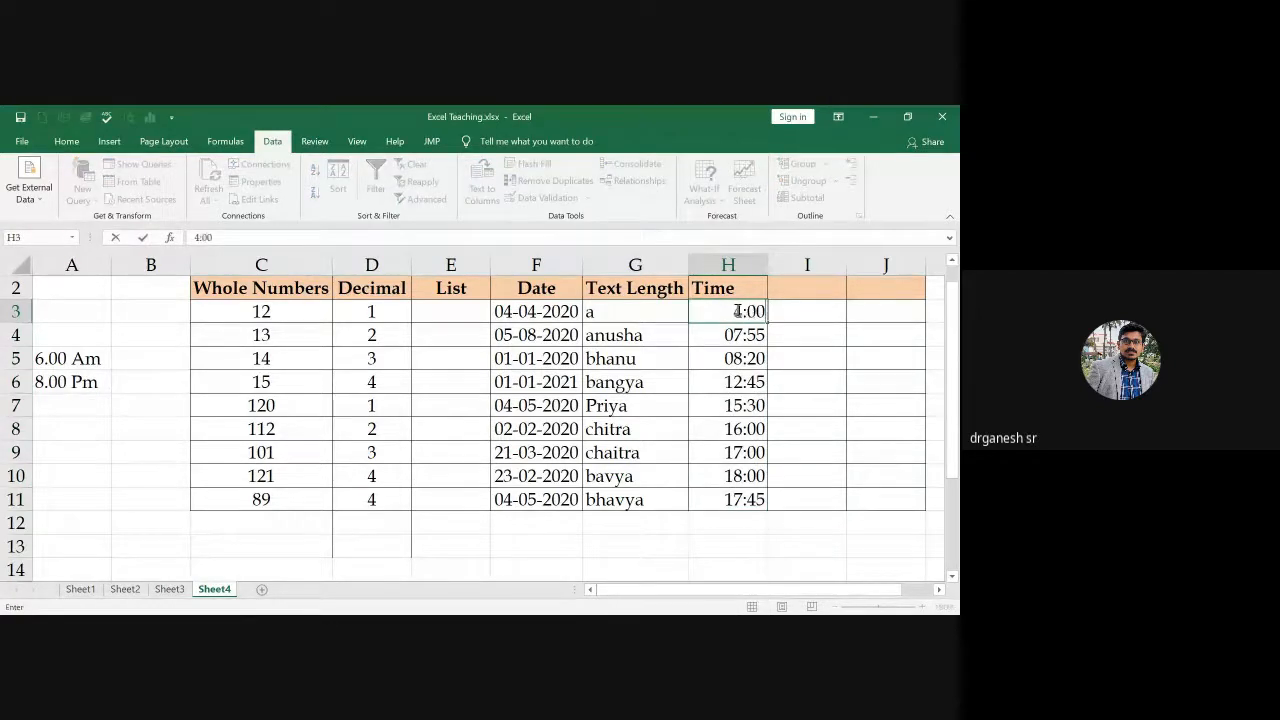
key("Return")
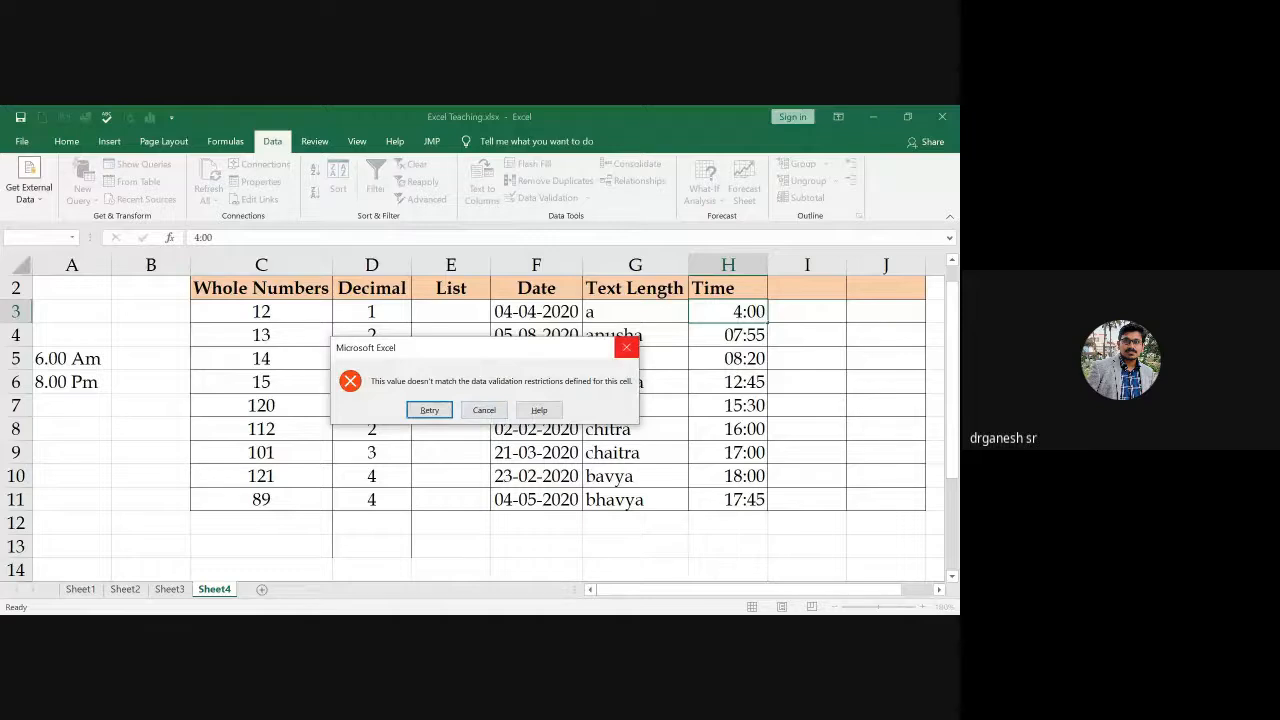
left_click(624, 347)
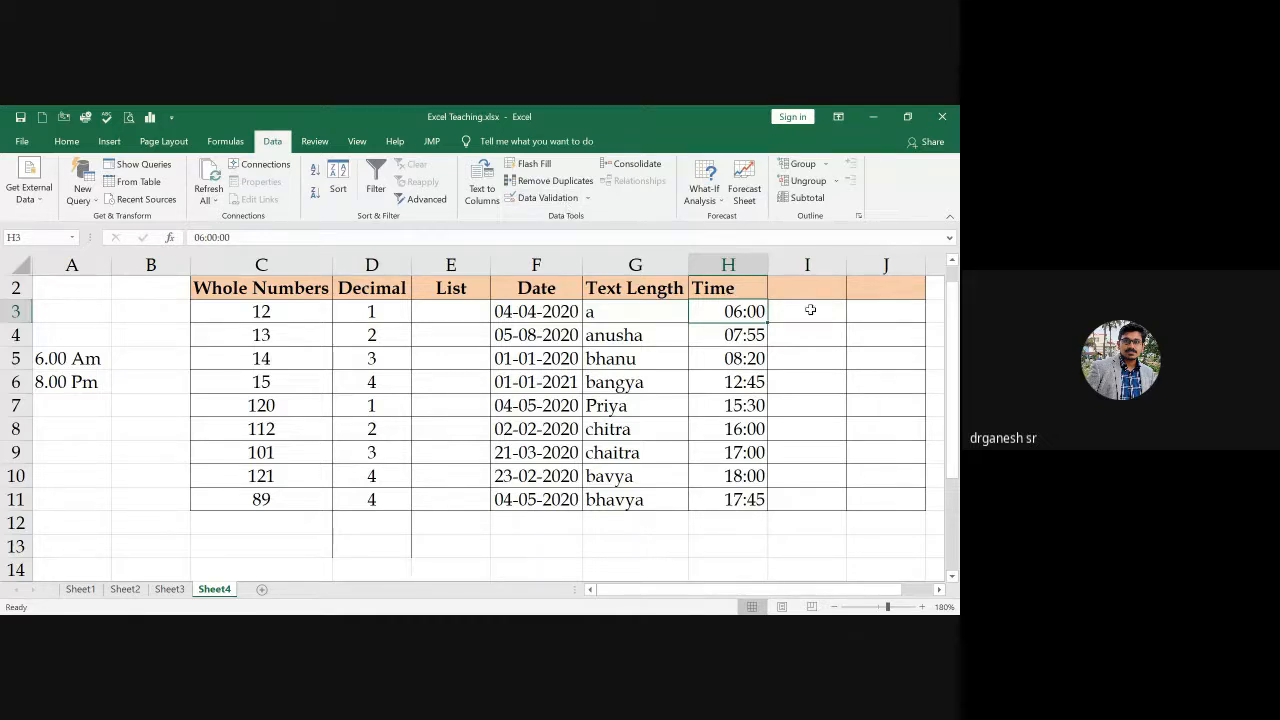
left_click(548, 197)
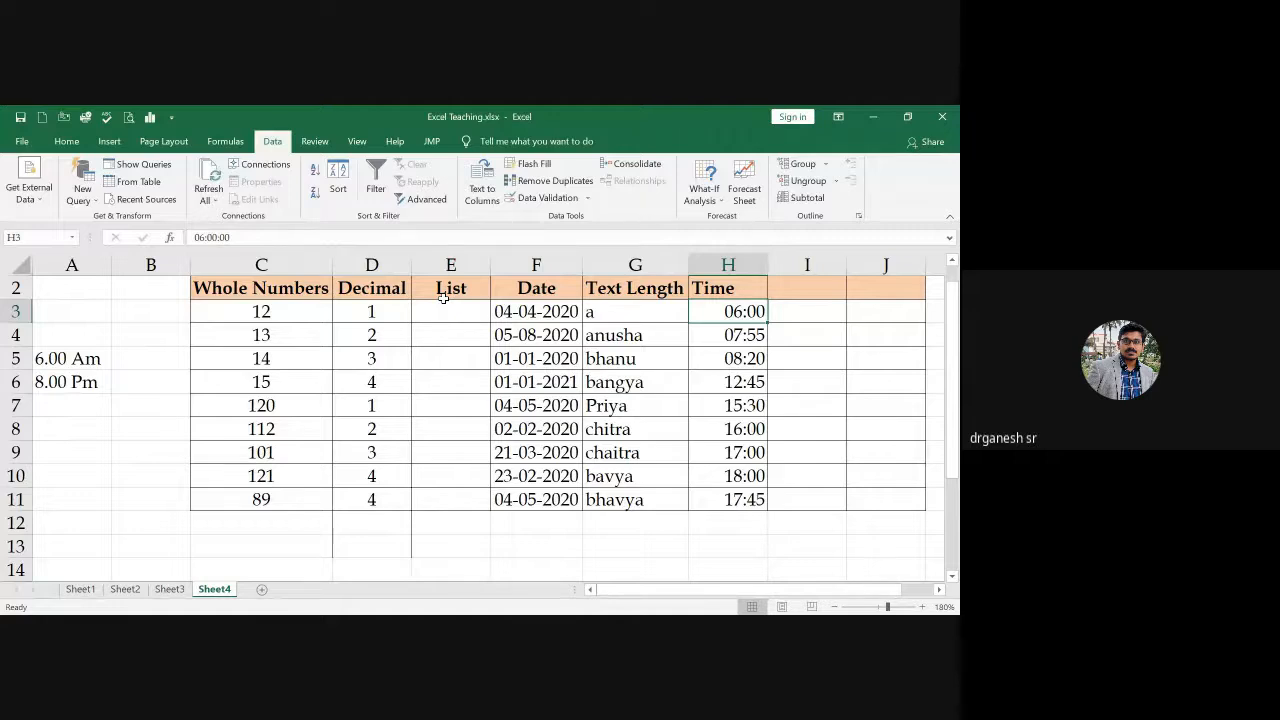
Step: Add a List validation rule to E3:E11 allowing Karnataka, tamilnadu, maharastra, andrapradesh, telangana, kerala and puduchery
left_click_drag(454, 311, 468, 496)
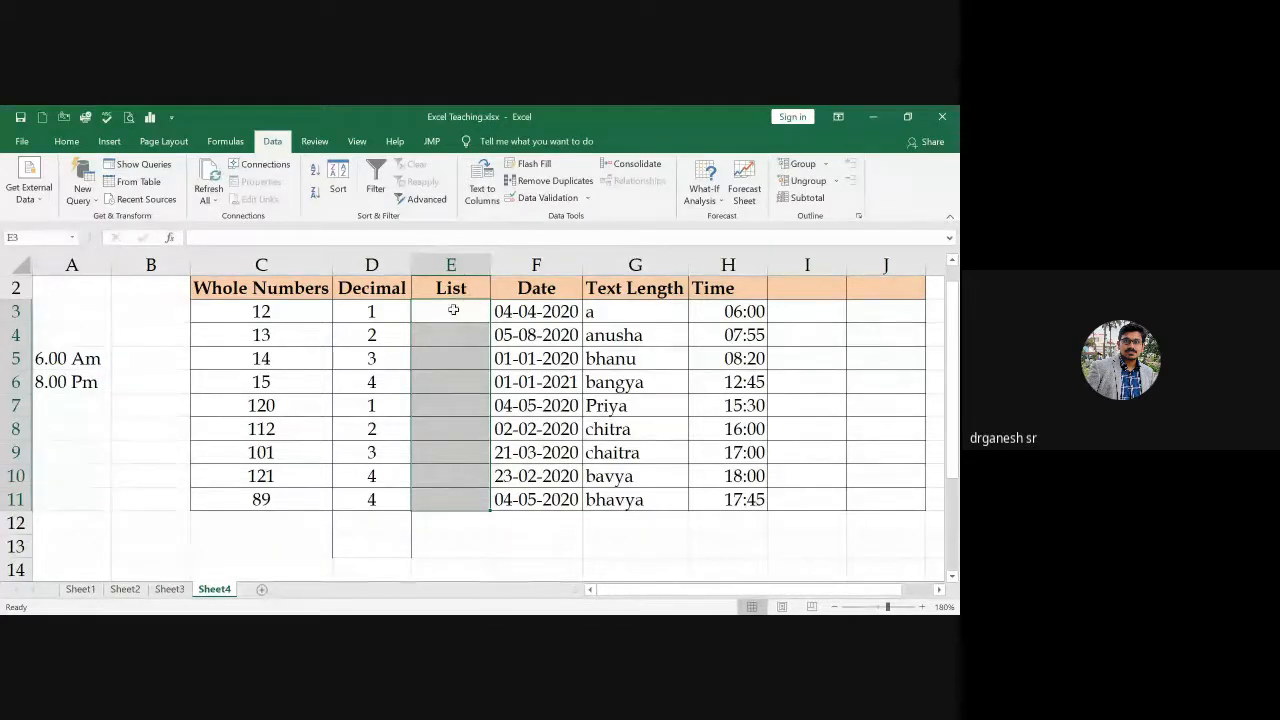
left_click_drag(453, 311, 453, 496)
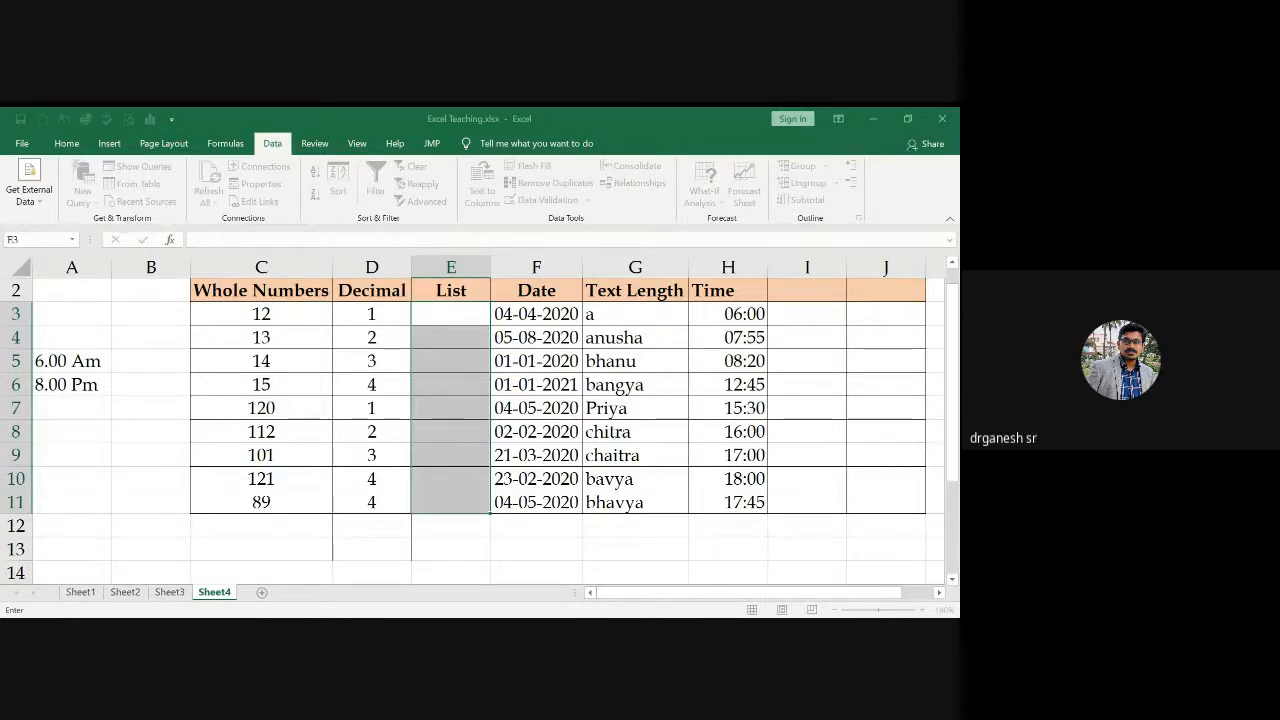
key("alt+a")
key("v")
key("v")
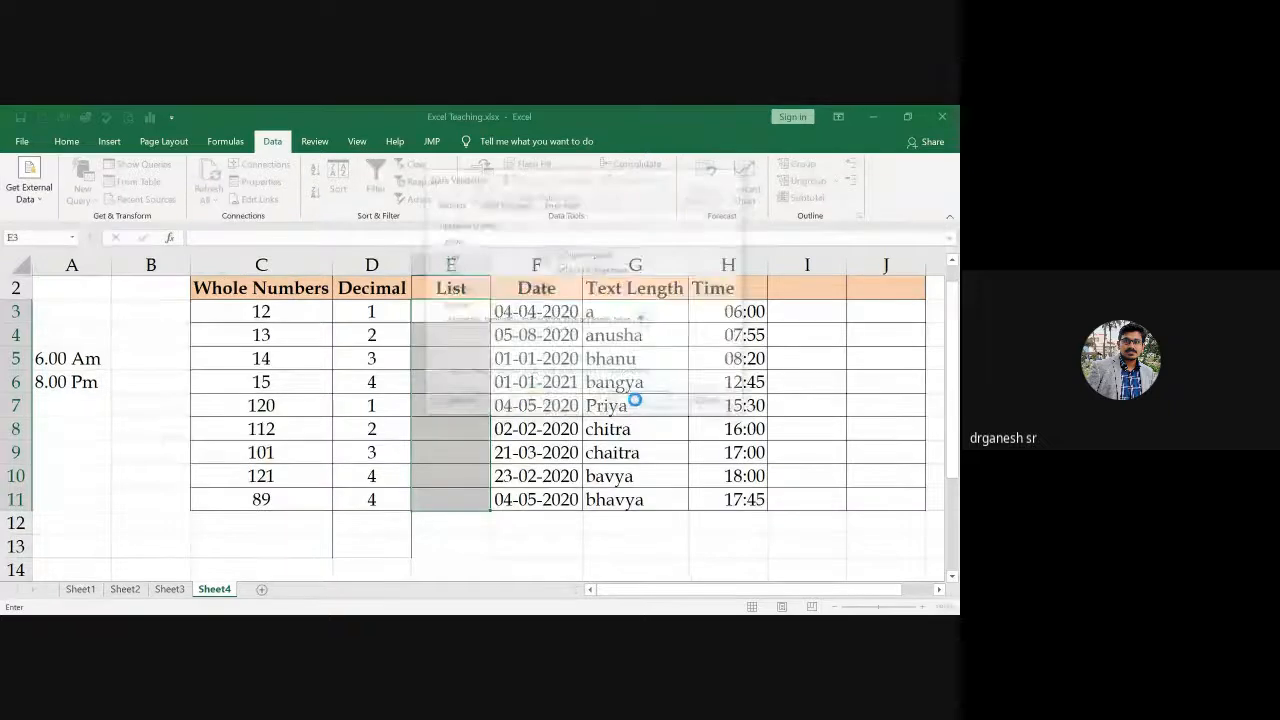
left_click(635, 400)
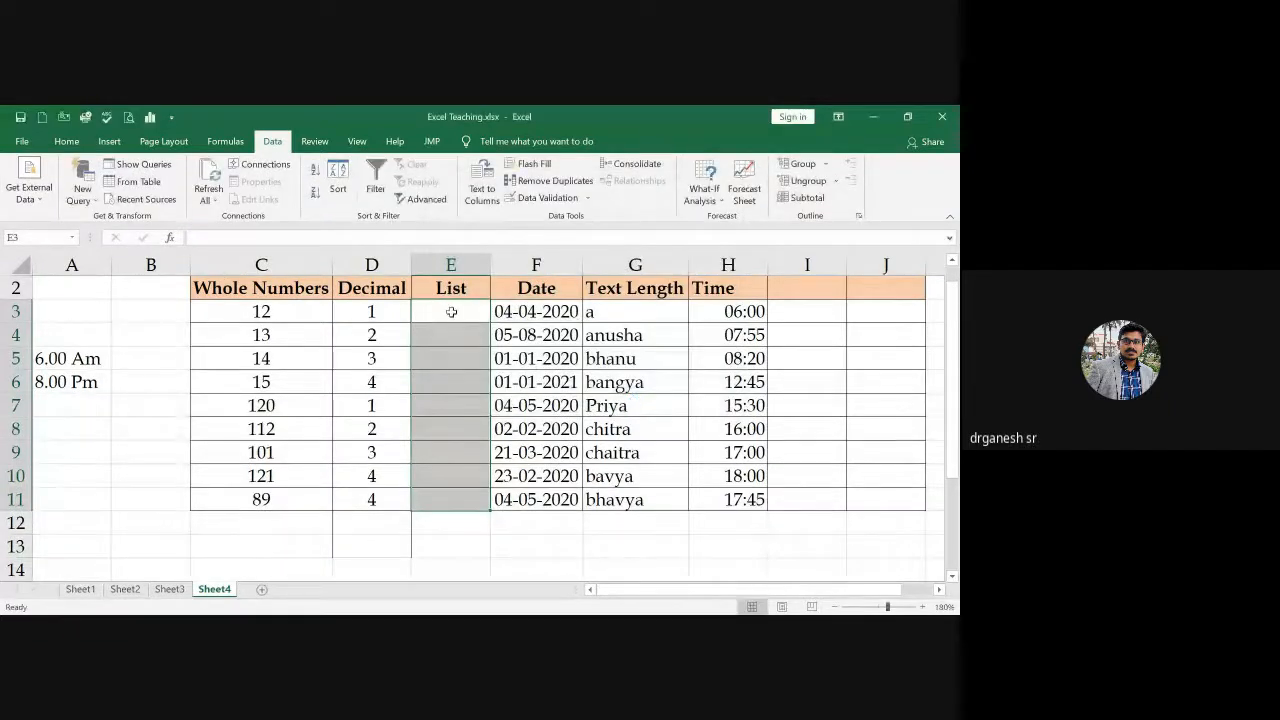
left_click(655, 350)
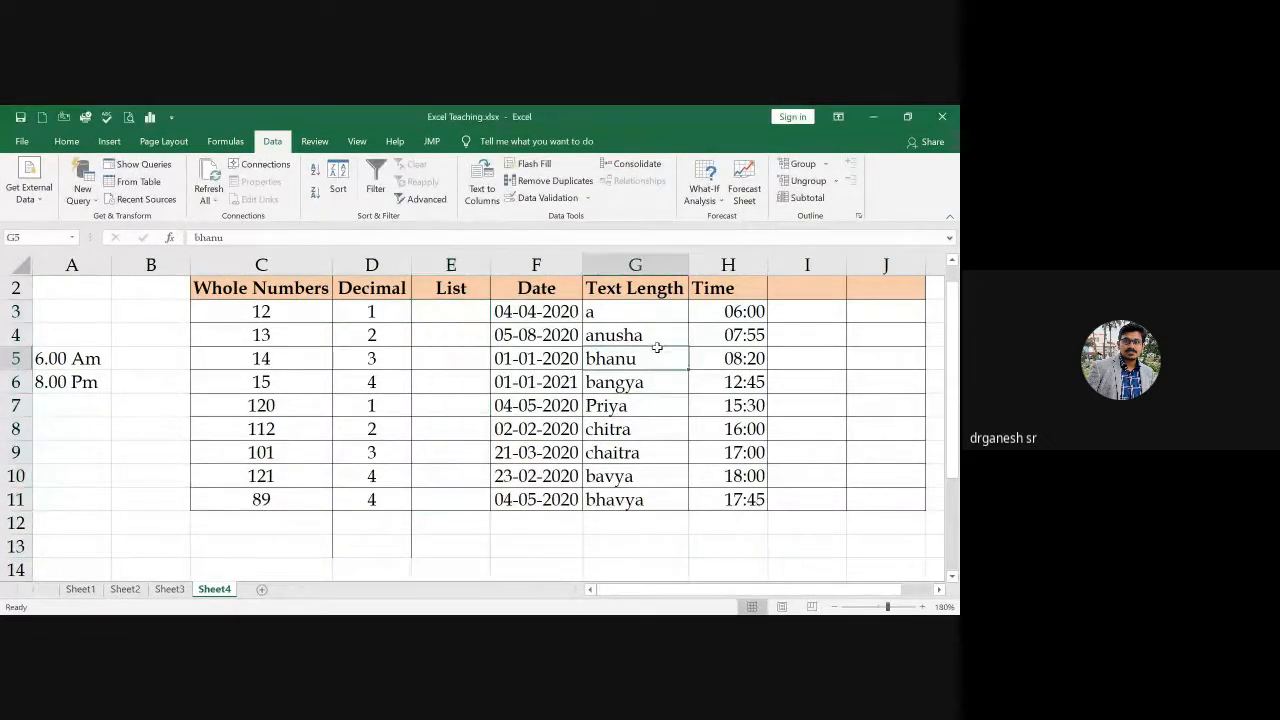
Step: Choose Karnataka for cell E3, maharastra for E4 and tamilnadu for E5 from the cells' validation lists
left_click(454, 317)
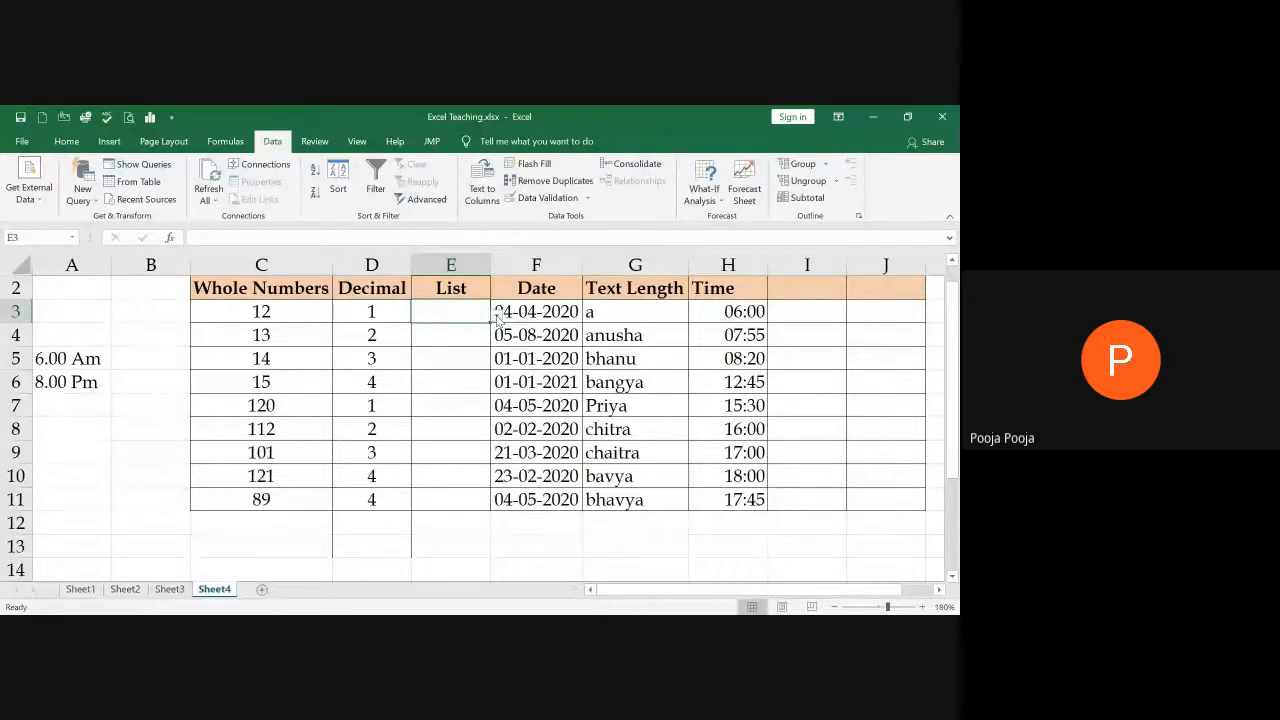
left_click(497, 318)
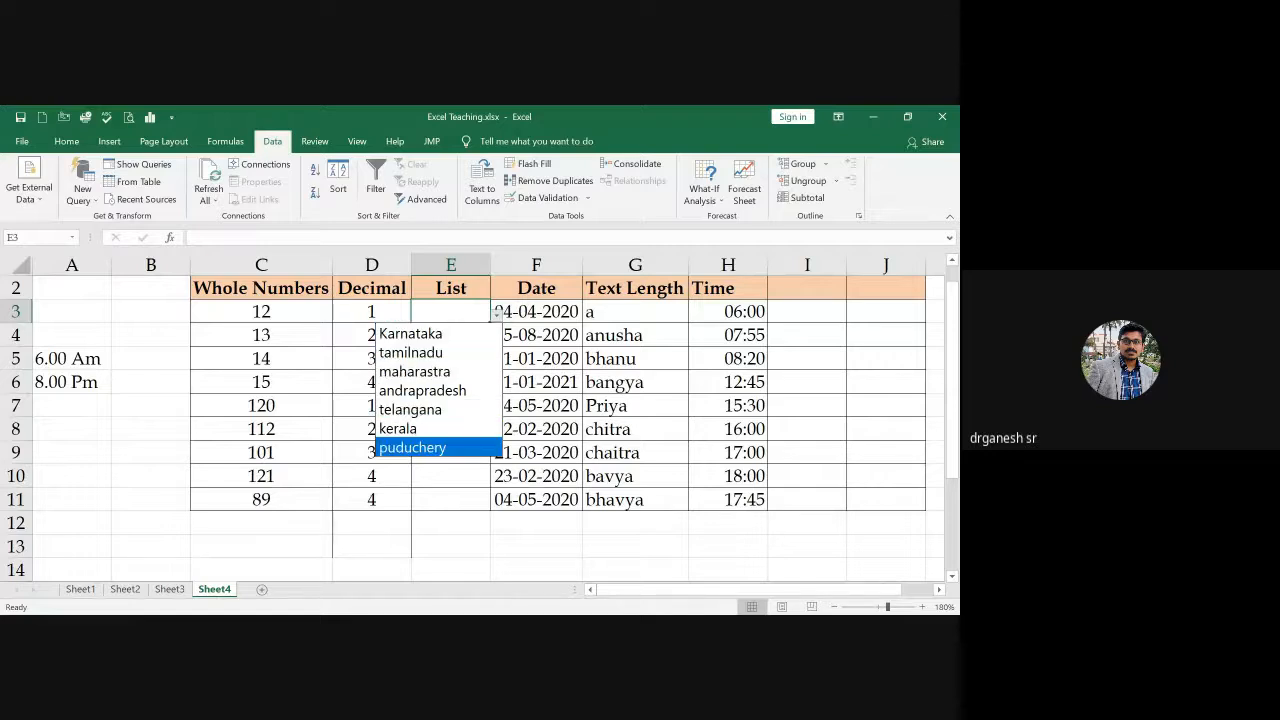
left_click(428, 334)
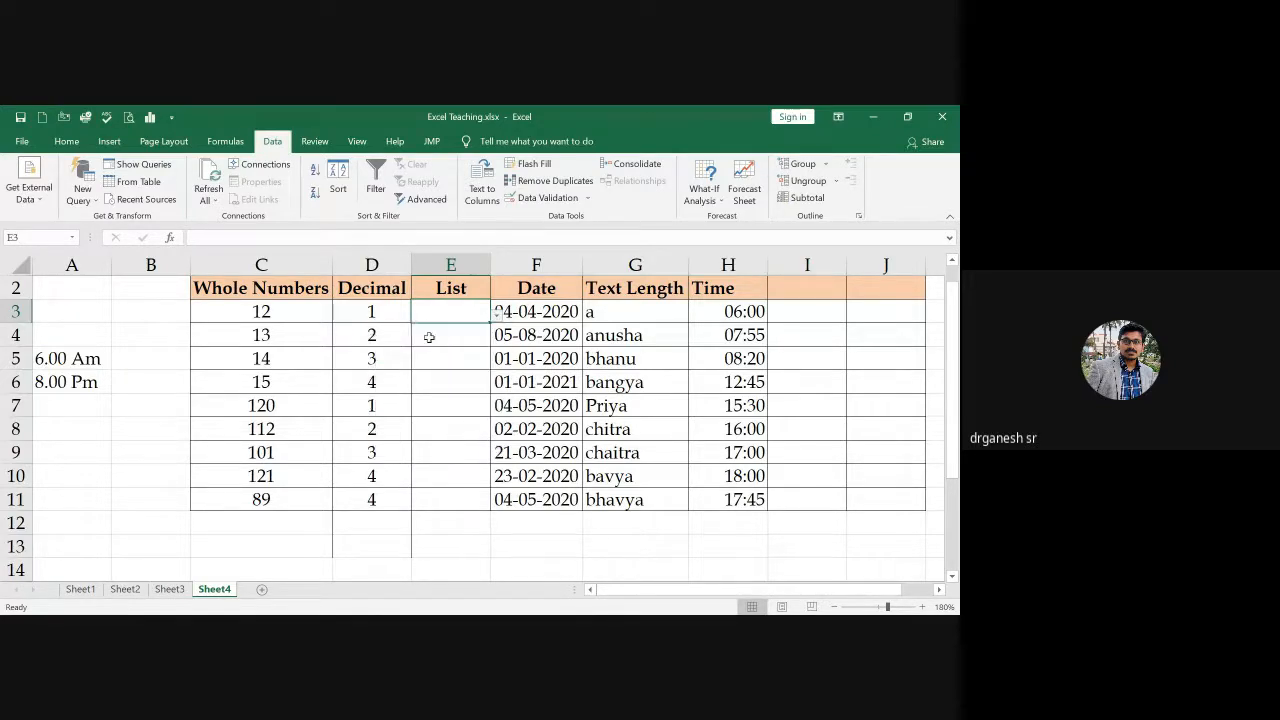
left_click(473, 332)
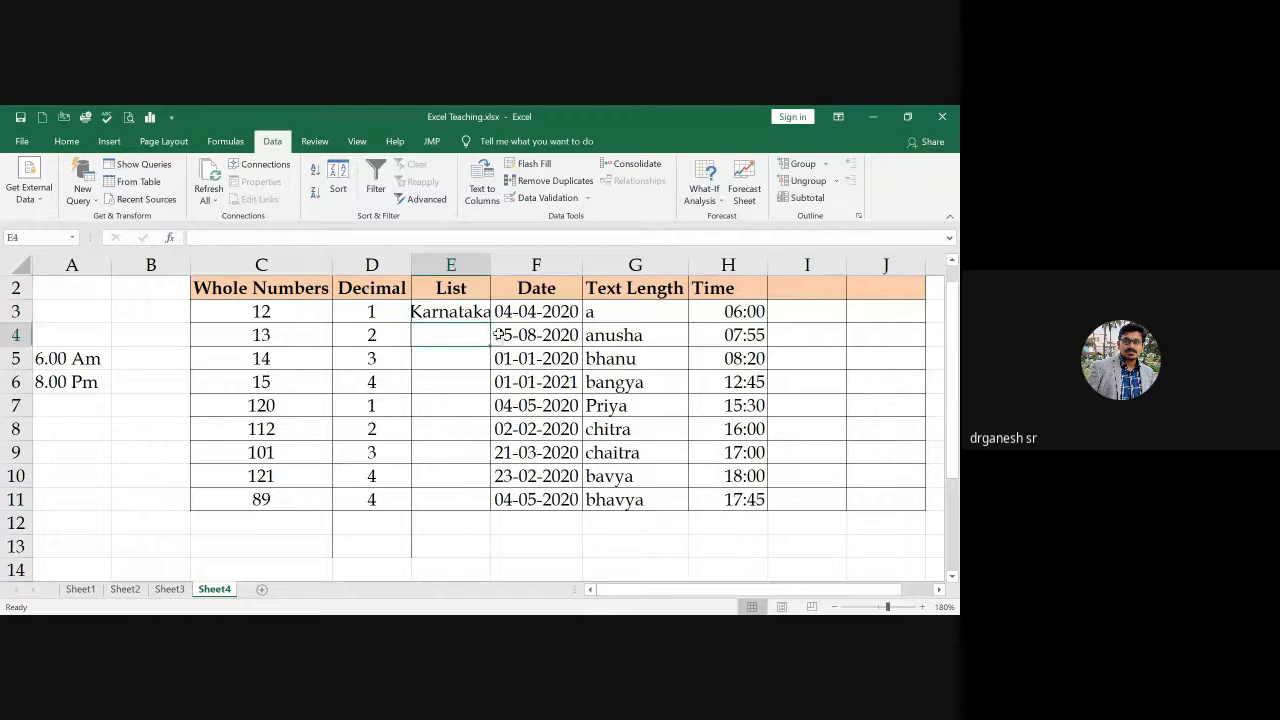
left_click(497, 335)
left_click(431, 387)
left_click(458, 360)
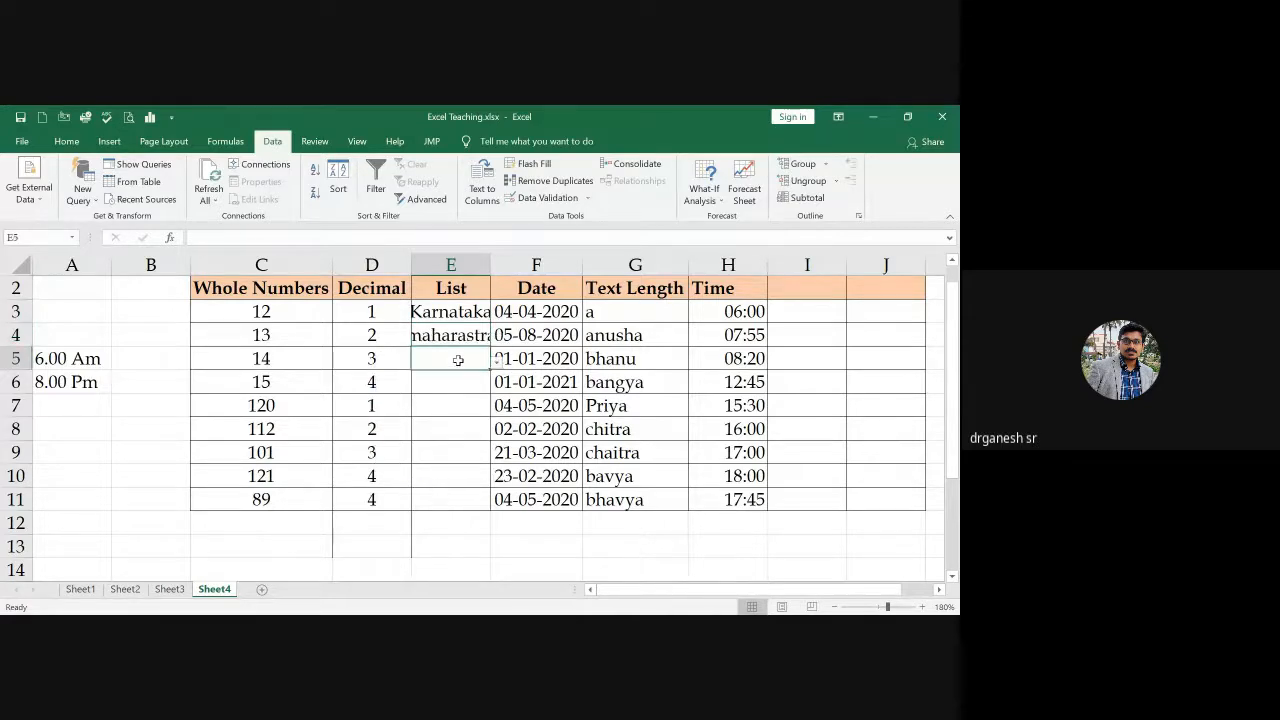
left_click(497, 362)
left_click(440, 399)
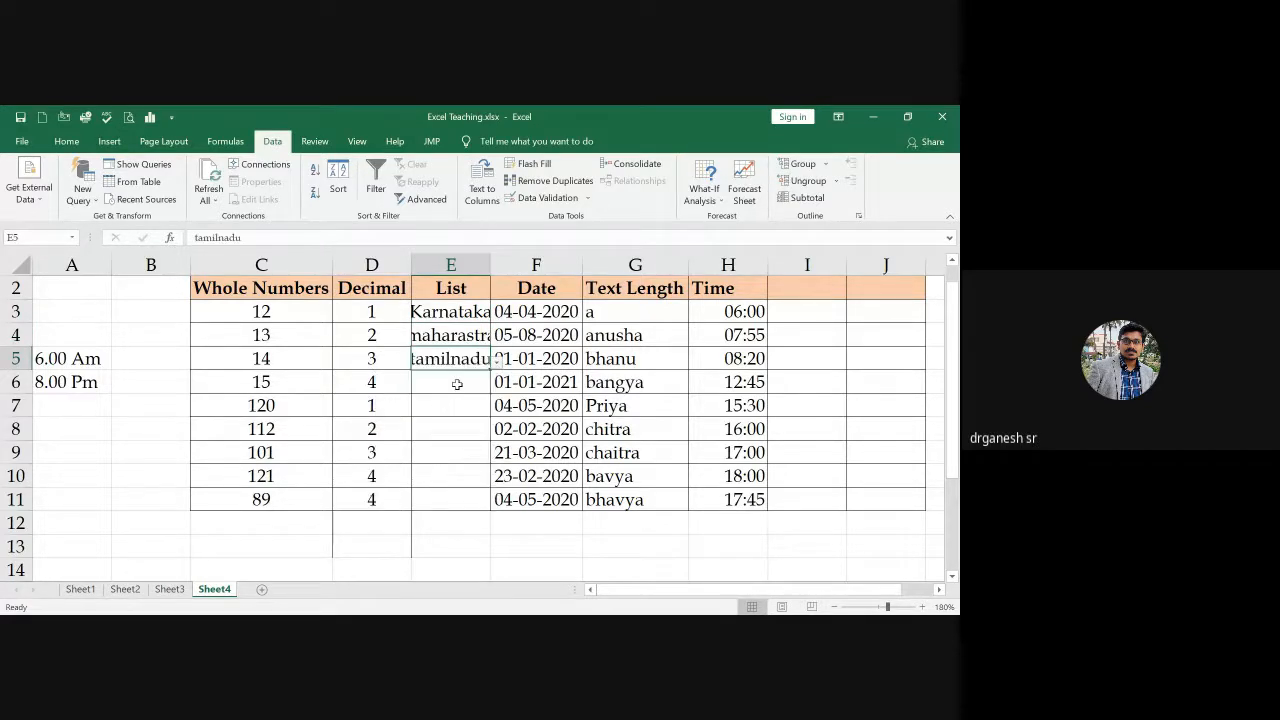
Step: Choose andrapradesh for cell E6, telangana for E7 and kerala for E8 from the cells' validation lists
left_click(458, 383)
left_click(497, 383)
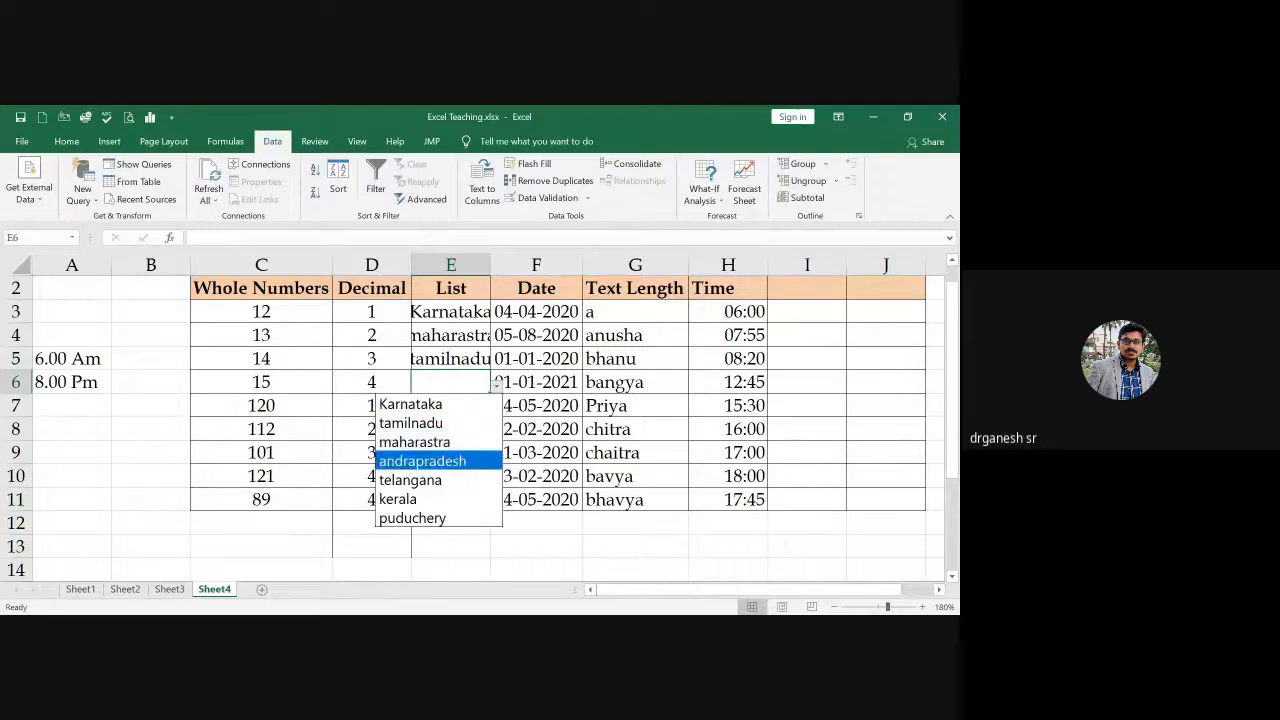
left_click(435, 460)
left_click(454, 410)
left_click(498, 412)
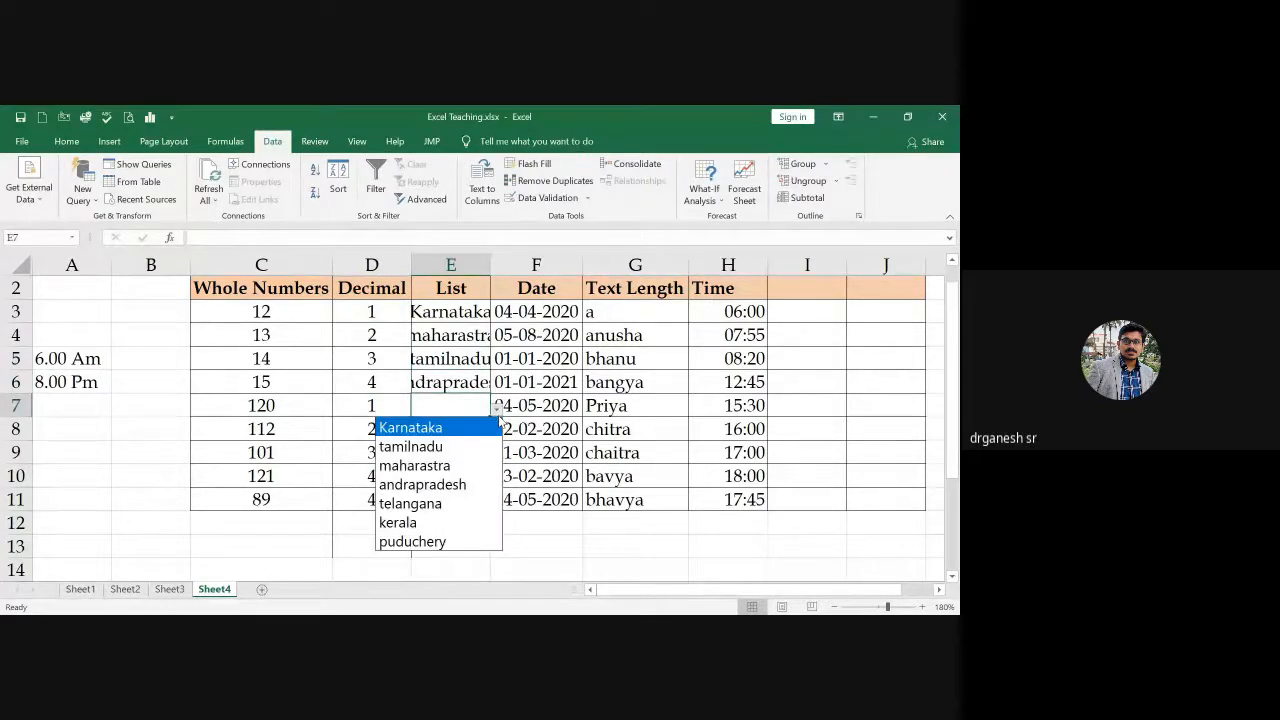
left_click(434, 502)
left_click(463, 428)
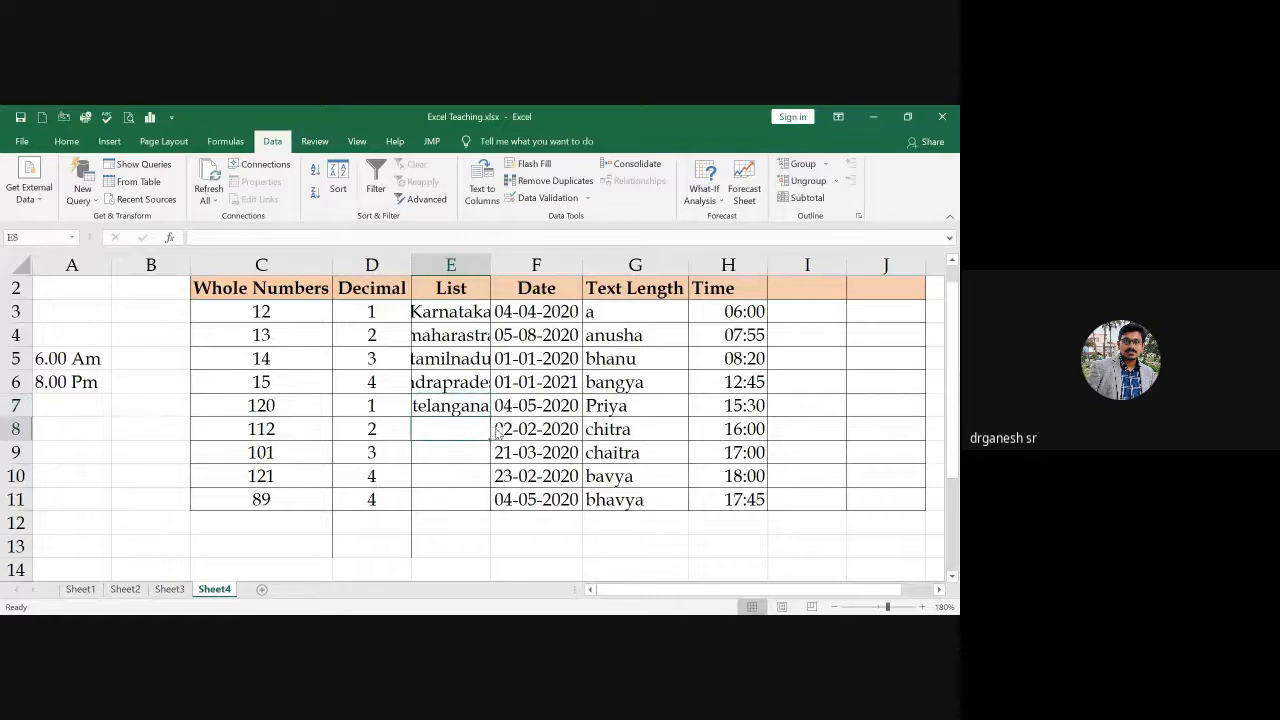
left_click(497, 432)
left_click(440, 545)
Step: Choose puduchery for cell E9, tamilnadu for E10 and Karnataka for E11 from the validation lists, and autofit column E's width
left_click(468, 452)
left_click(499, 460)
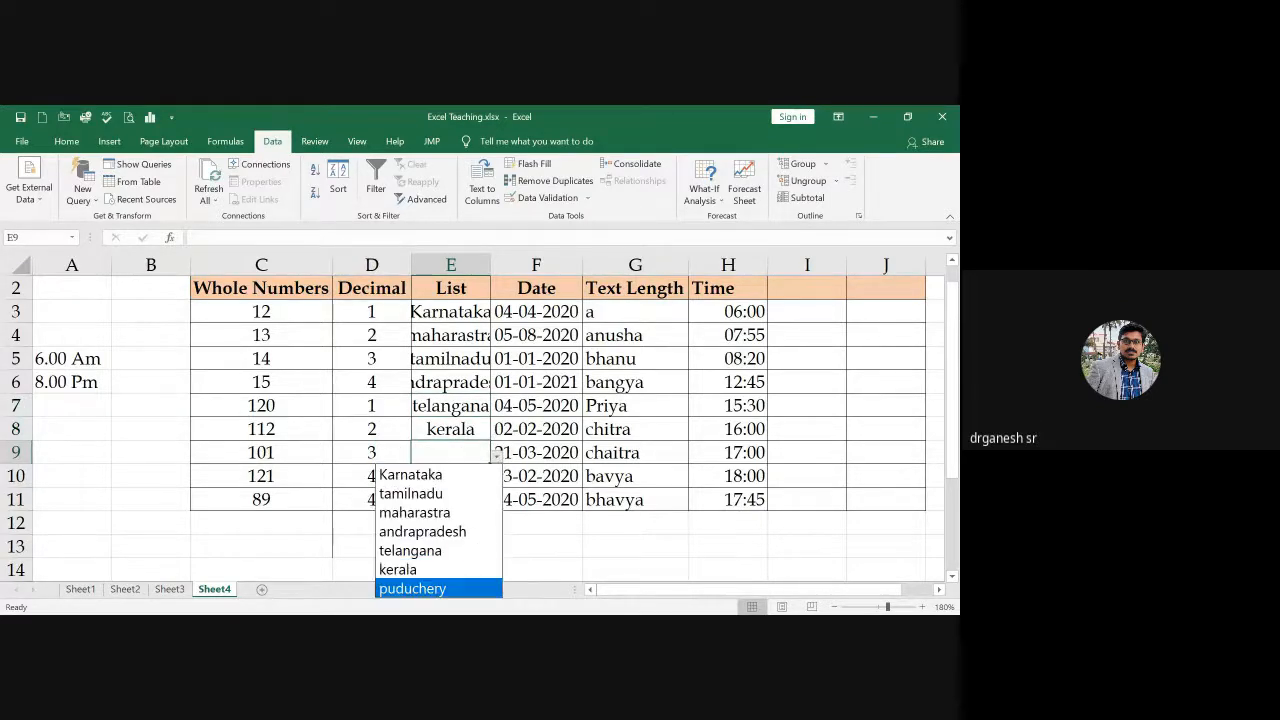
left_click(450, 589)
left_click(470, 475)
left_click(497, 480)
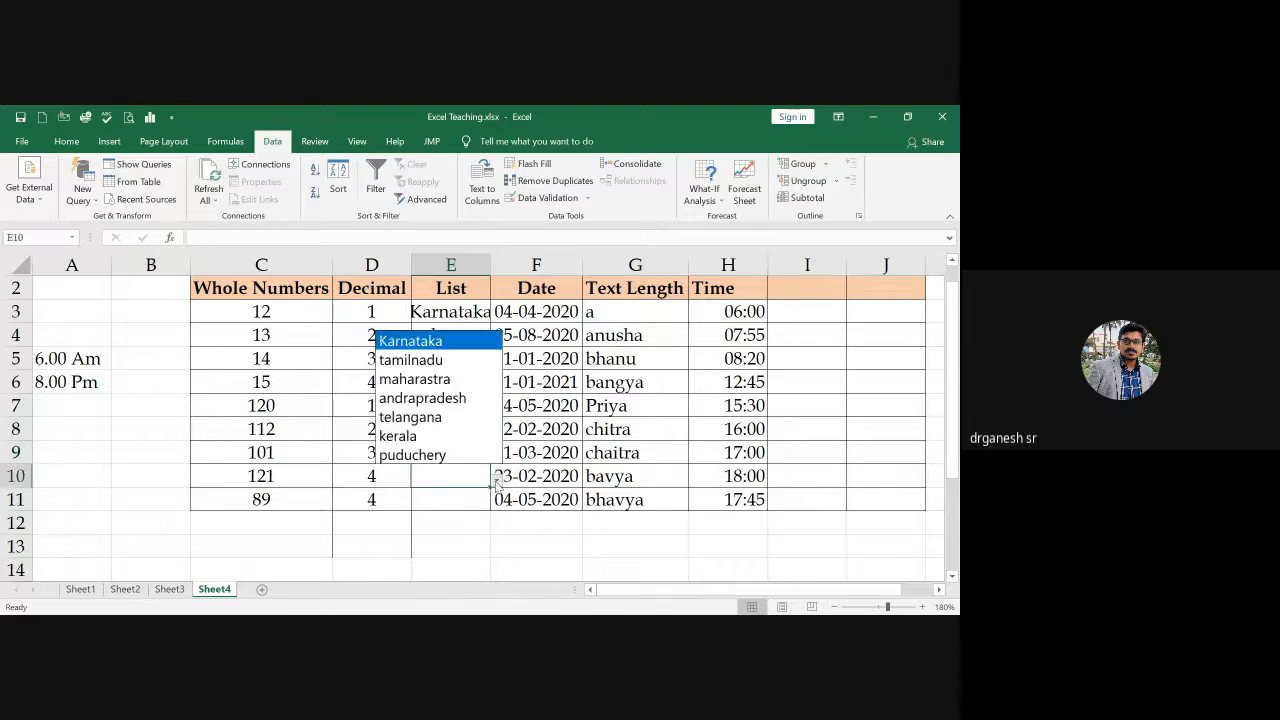
left_click(428, 356)
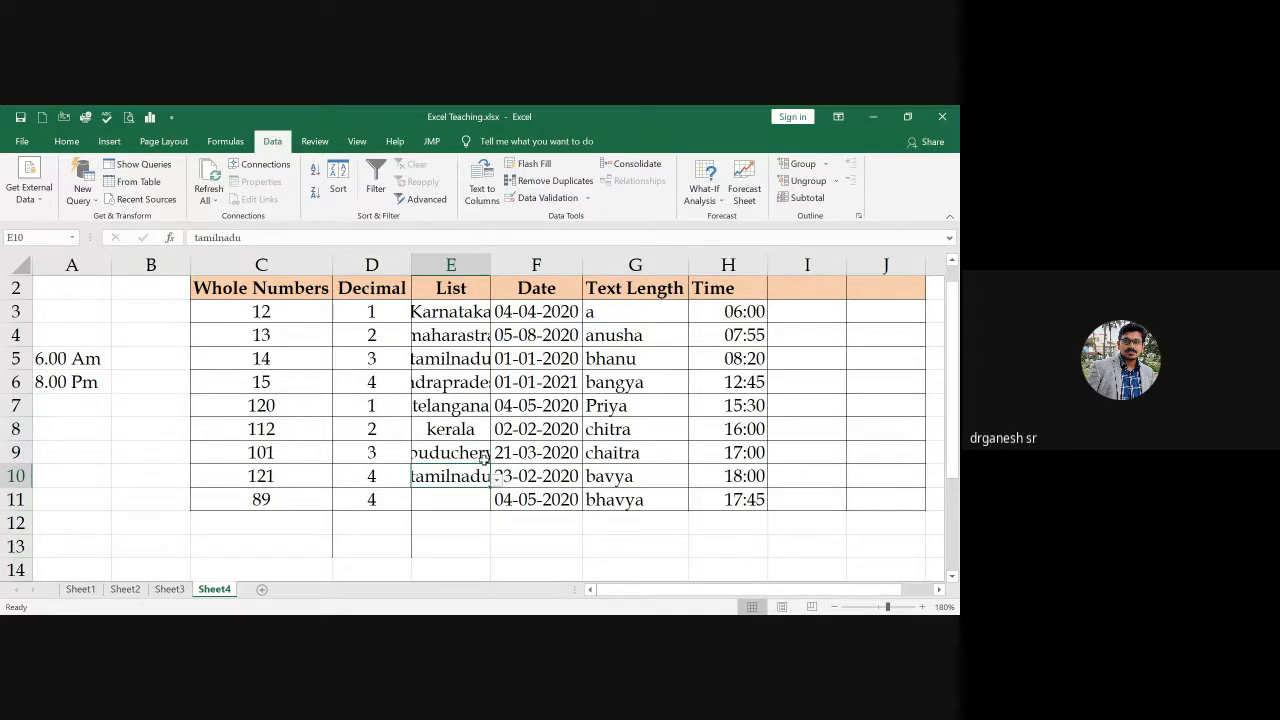
left_click(466, 499)
left_click(497, 508)
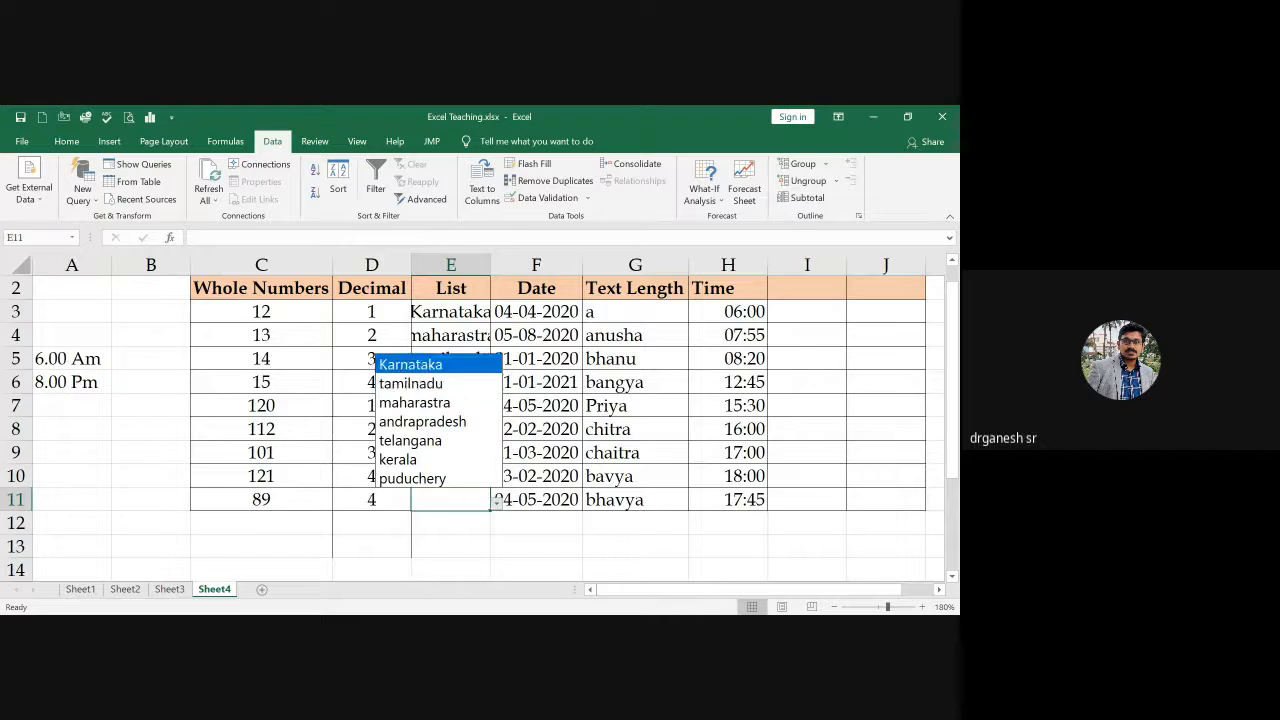
left_click(440, 362)
double_click(494, 267)
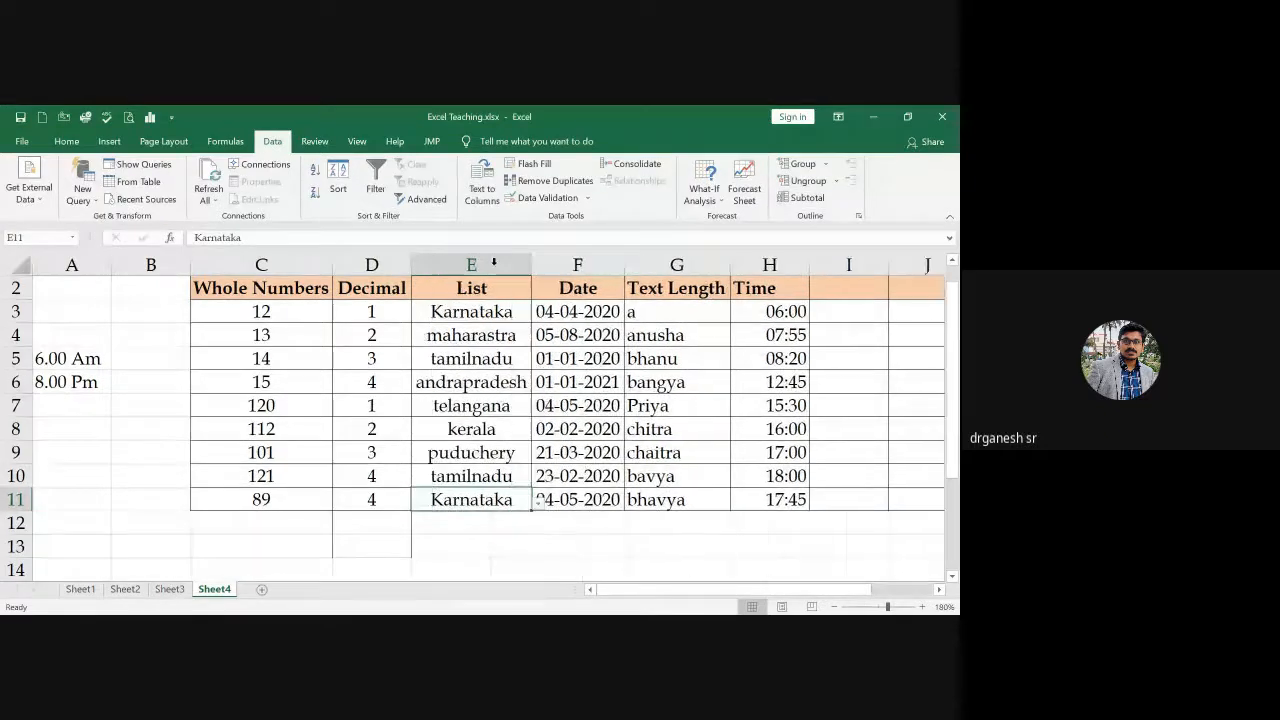
Step: Test the list validation rule by trying to replace the state in cell E3 with uttara pradesh, and discard the entry
left_click(478, 316)
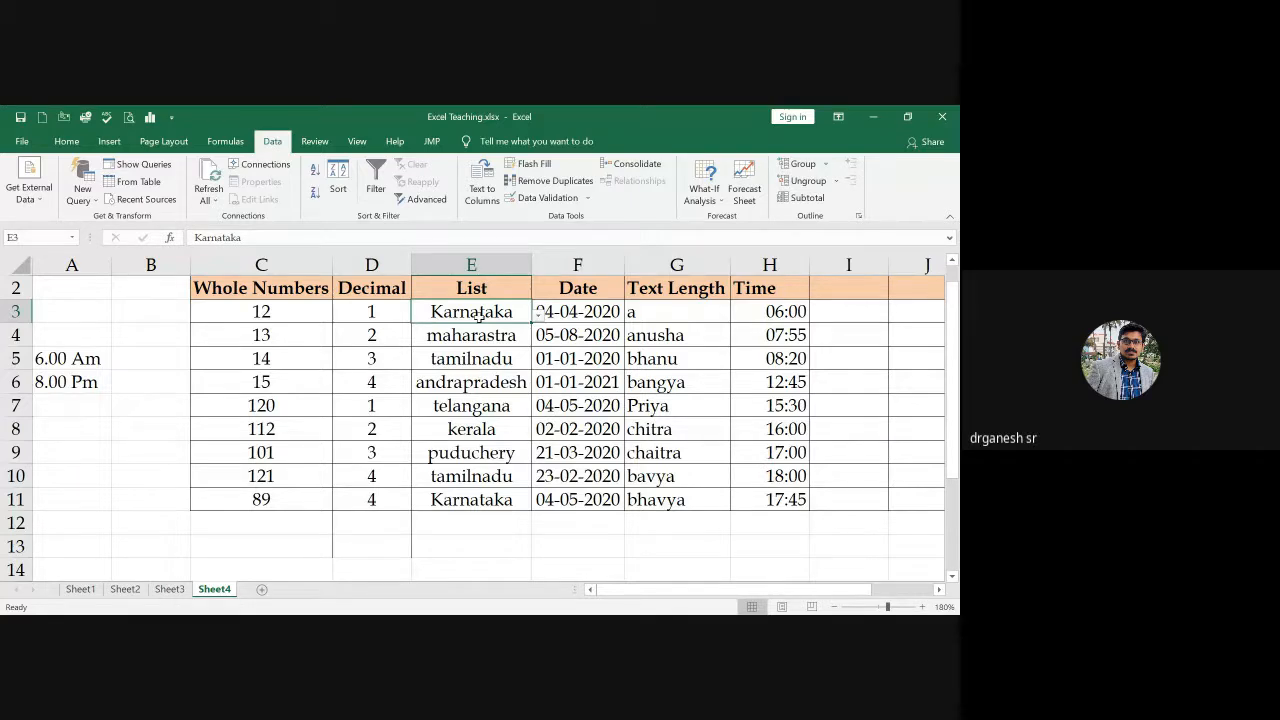
type("u")
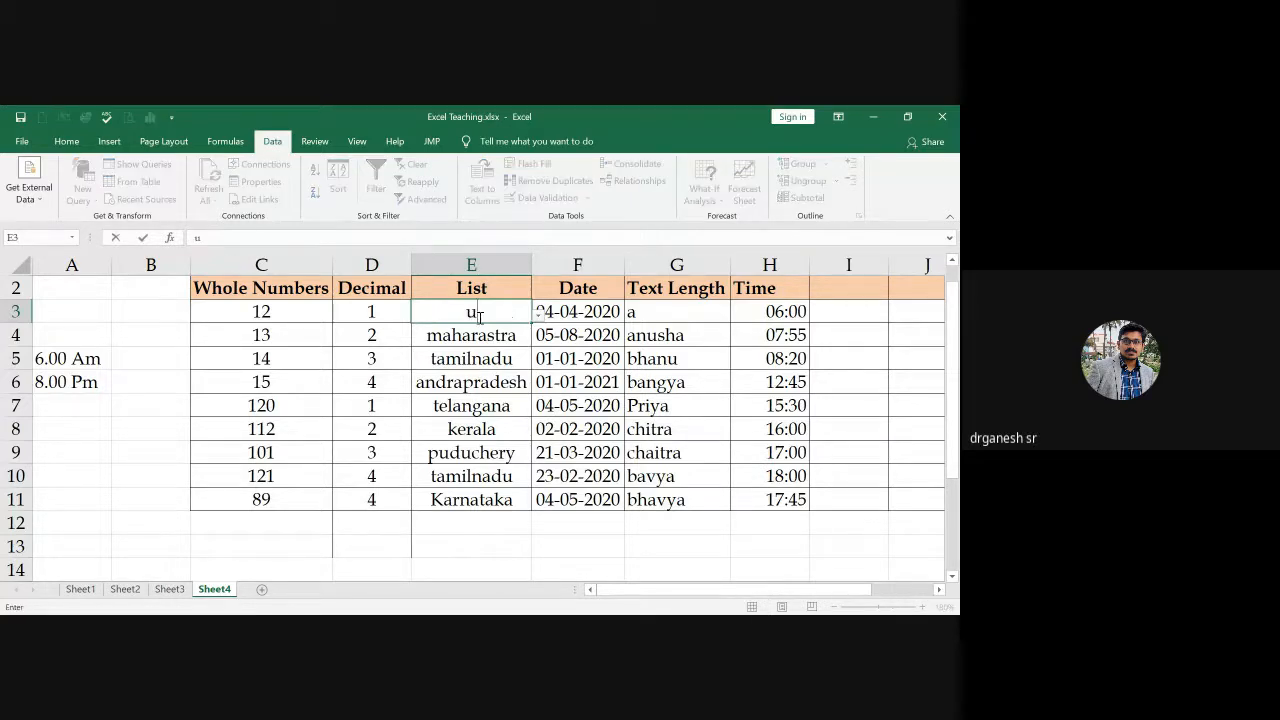
type("ttara pradesh")
key("Return")
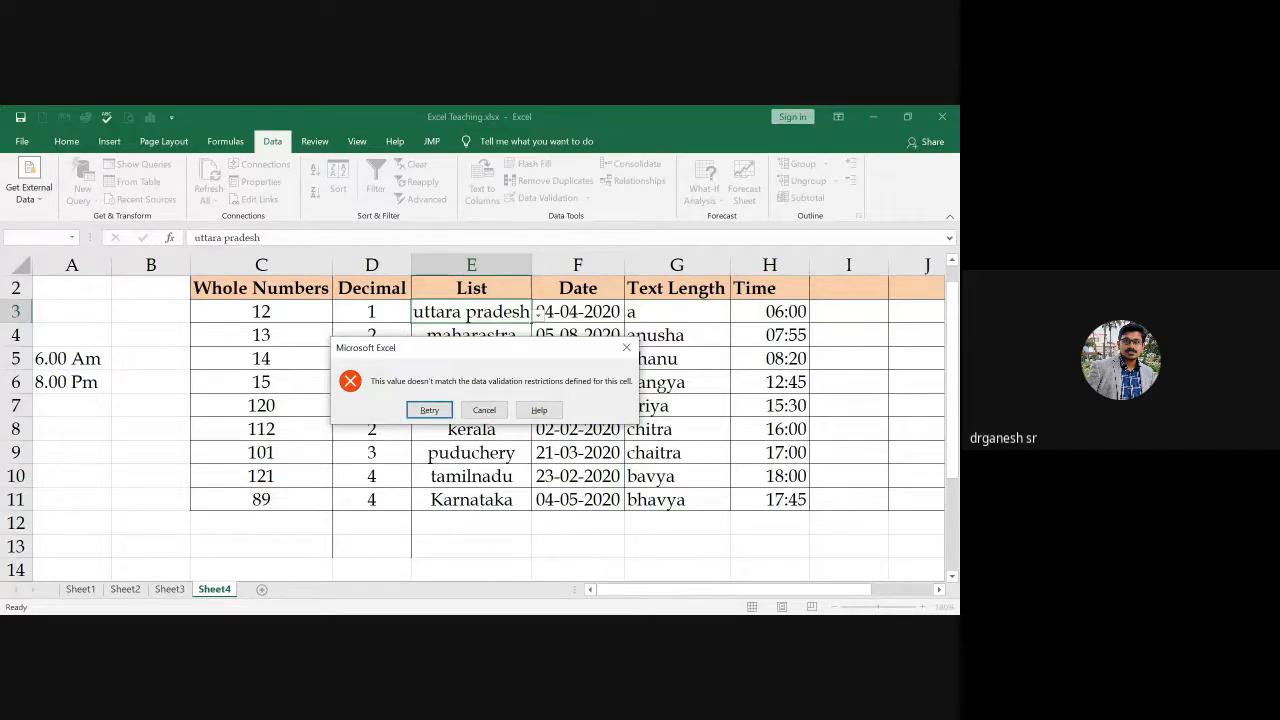
left_click(626, 347)
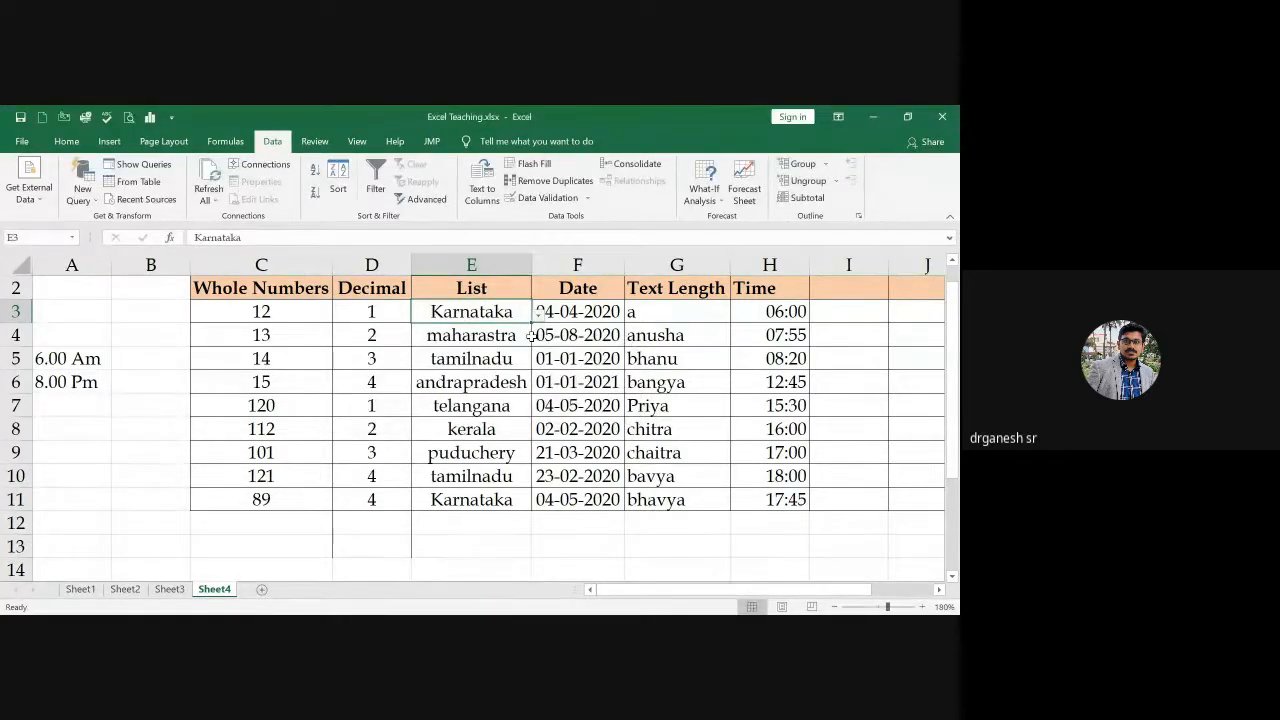
Step: Review the allowed choices and the data validation settings of the List entries in E3:E11
left_click_drag(497, 306, 492, 500)
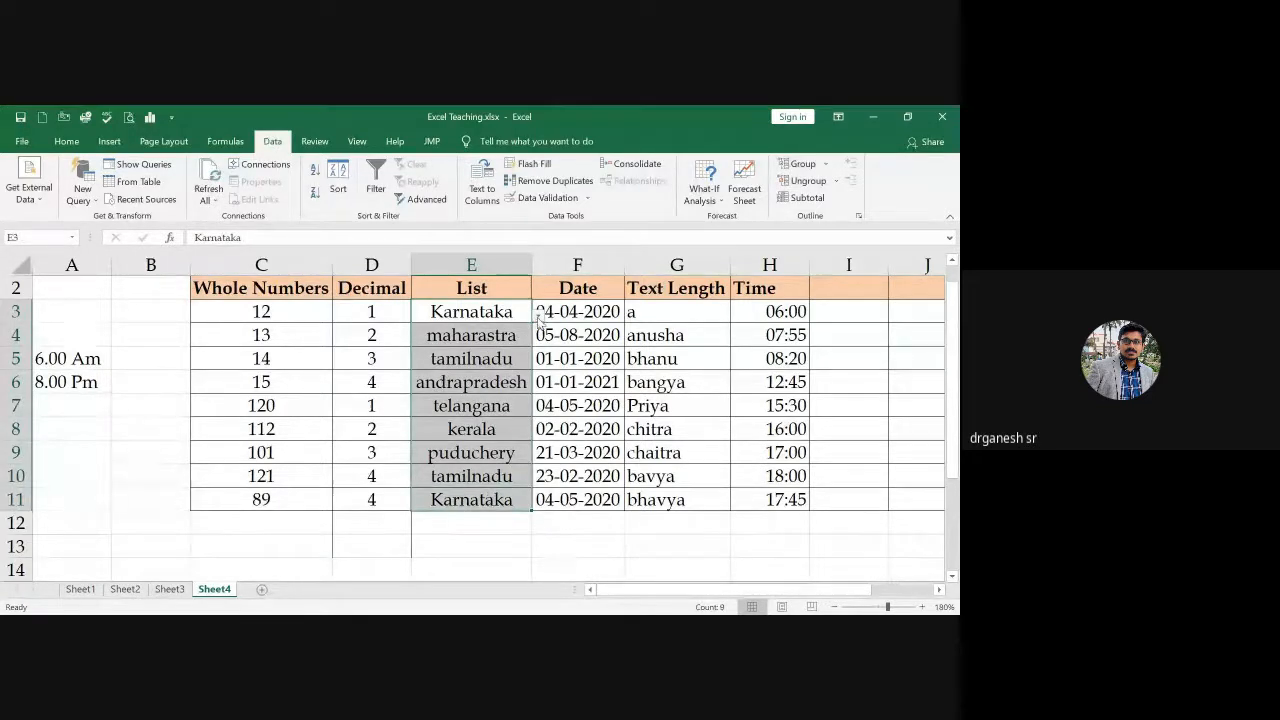
left_click(538, 314)
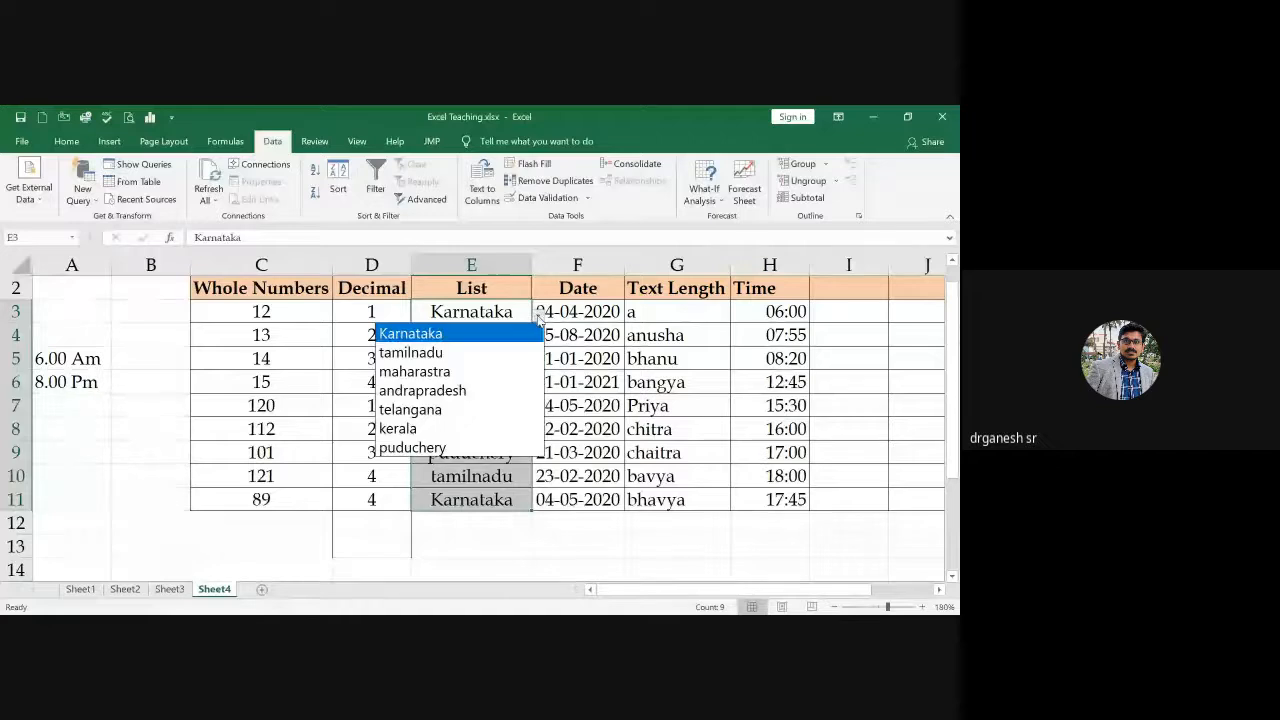
left_click(500, 308)
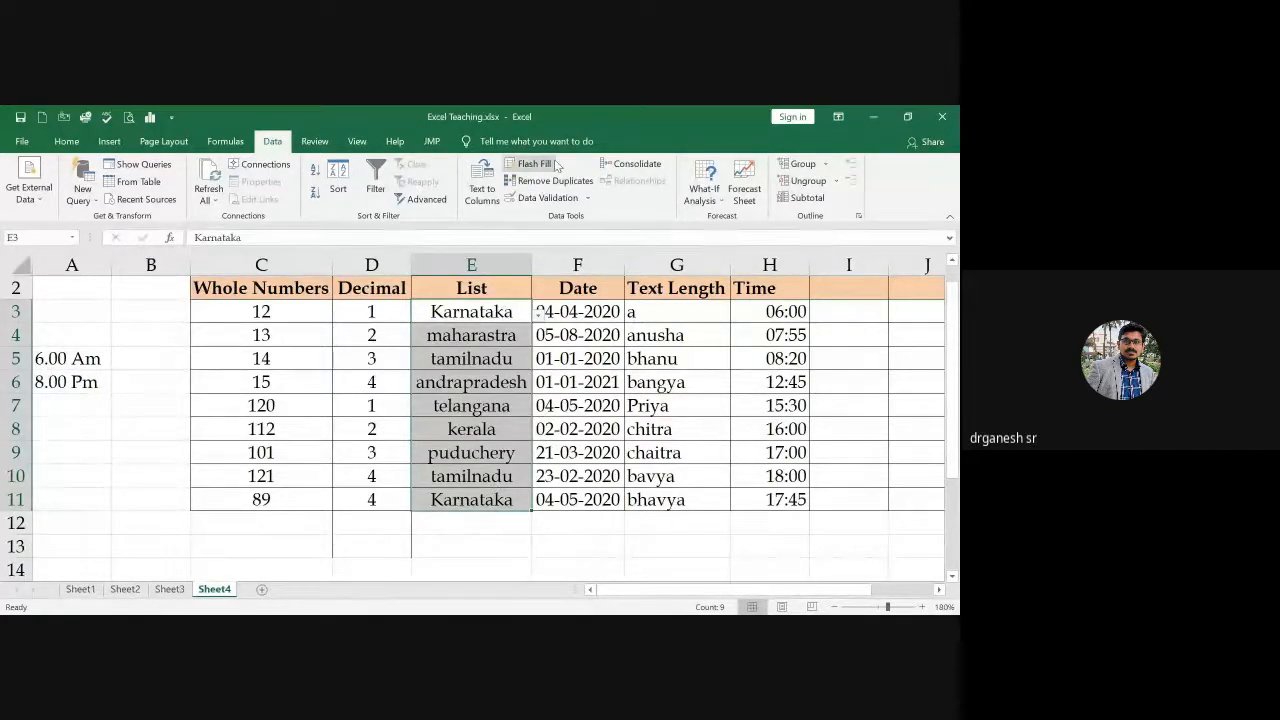
left_click(547, 198)
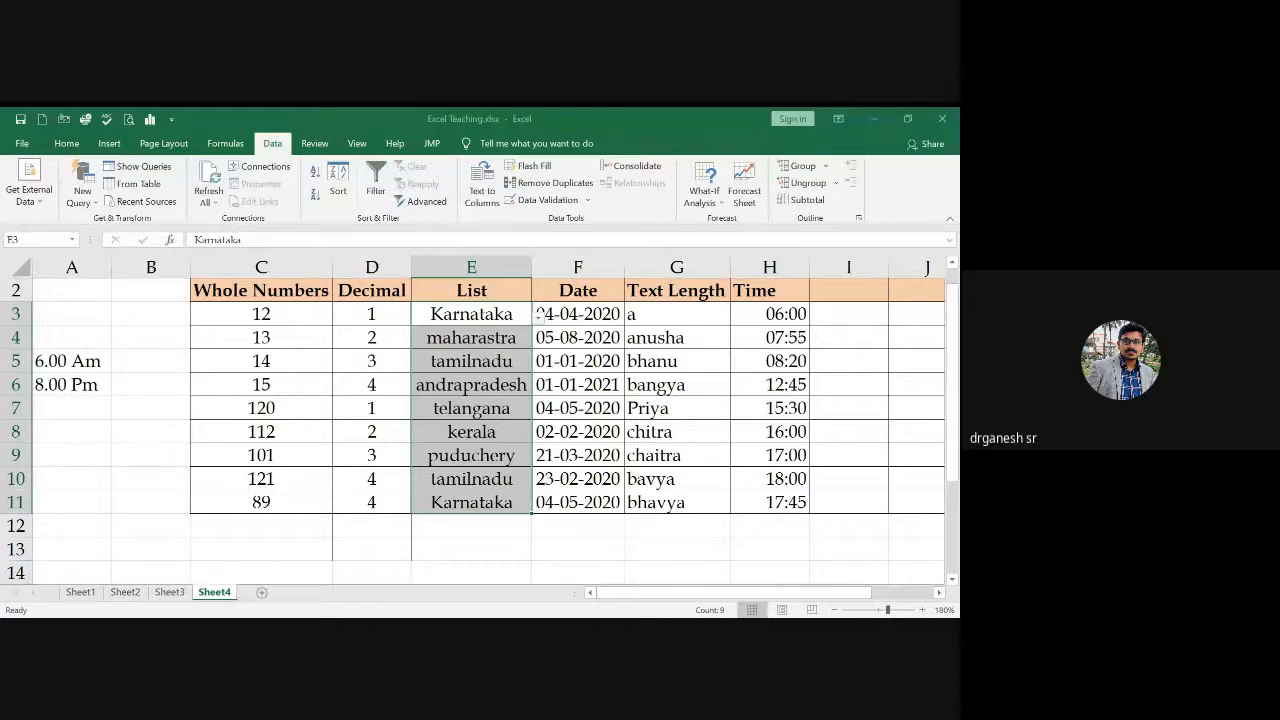
left_click(720, 400)
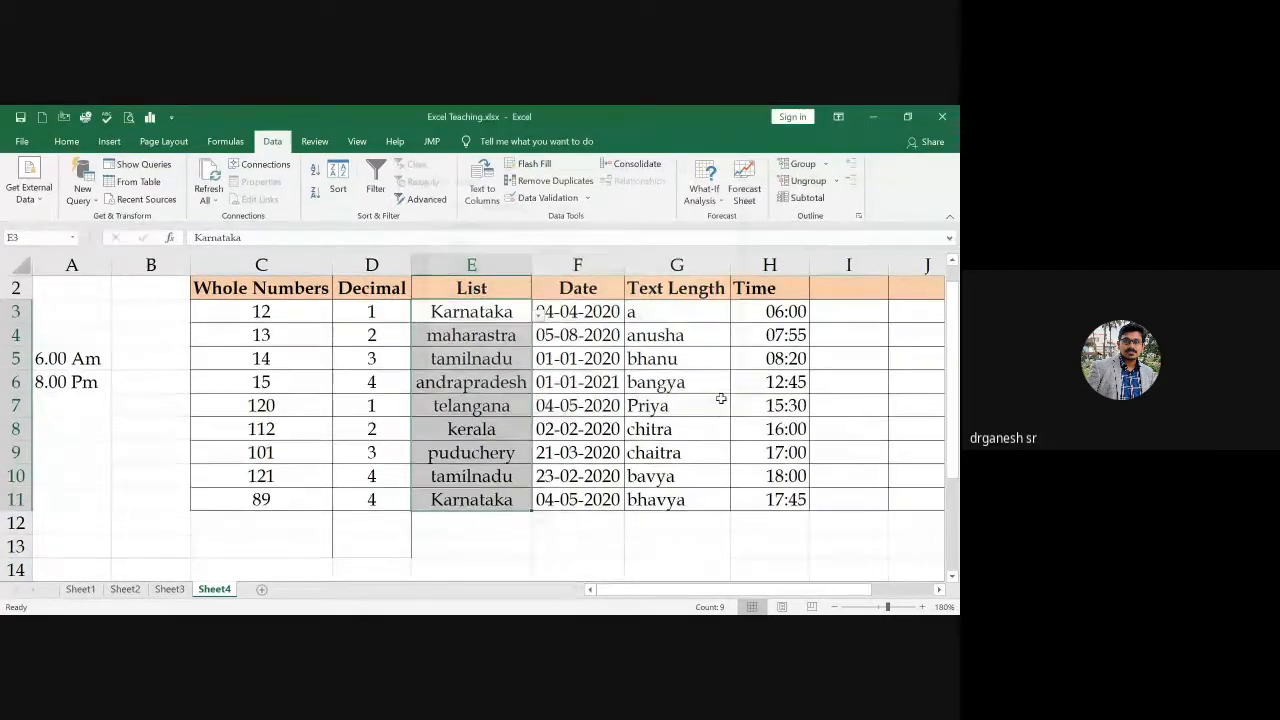
Step: Insert a new column before the filled List column and enter List as its header in cell E2
left_click(507, 260)
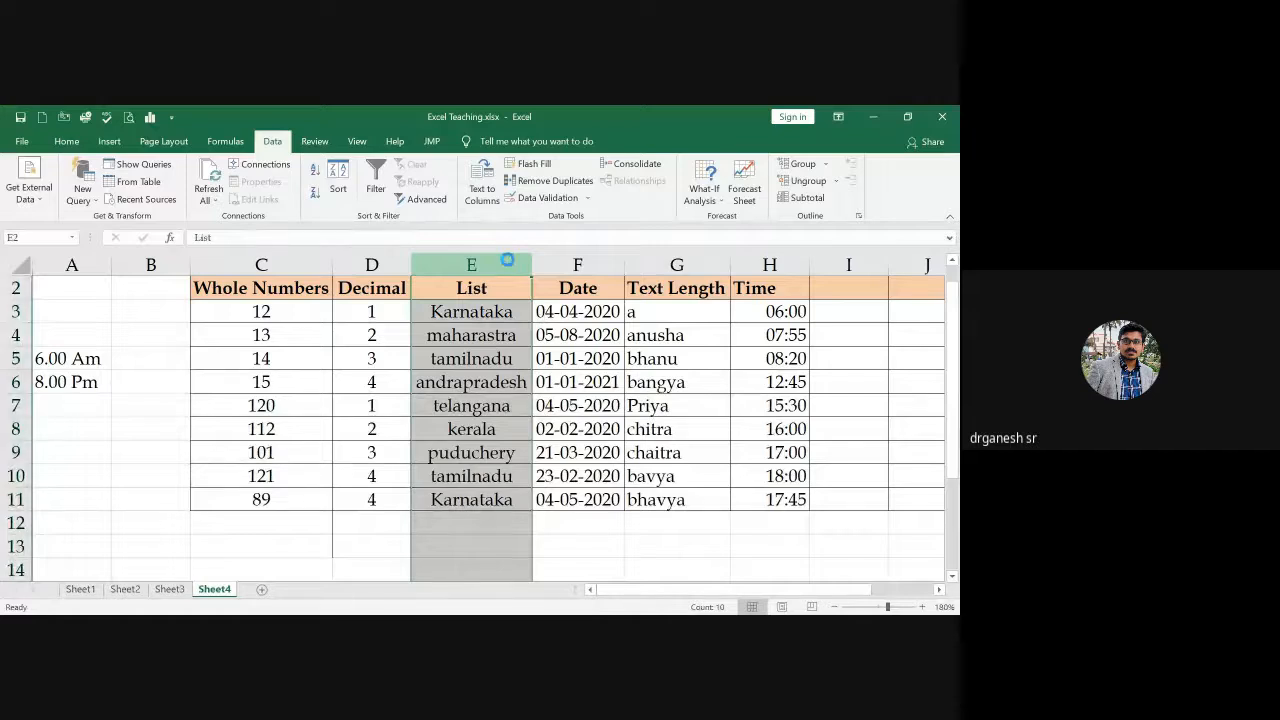
key("ctrl+shift+plus")
left_click(452, 291)
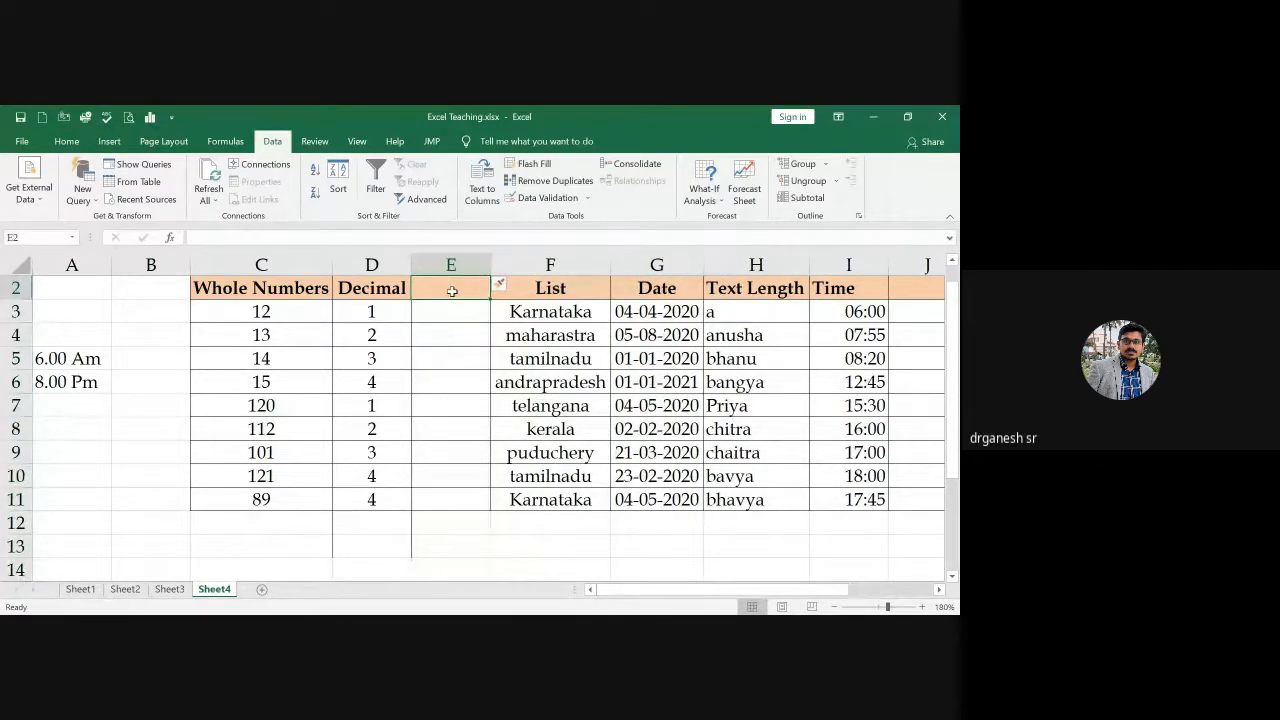
type("List")
key("Return")
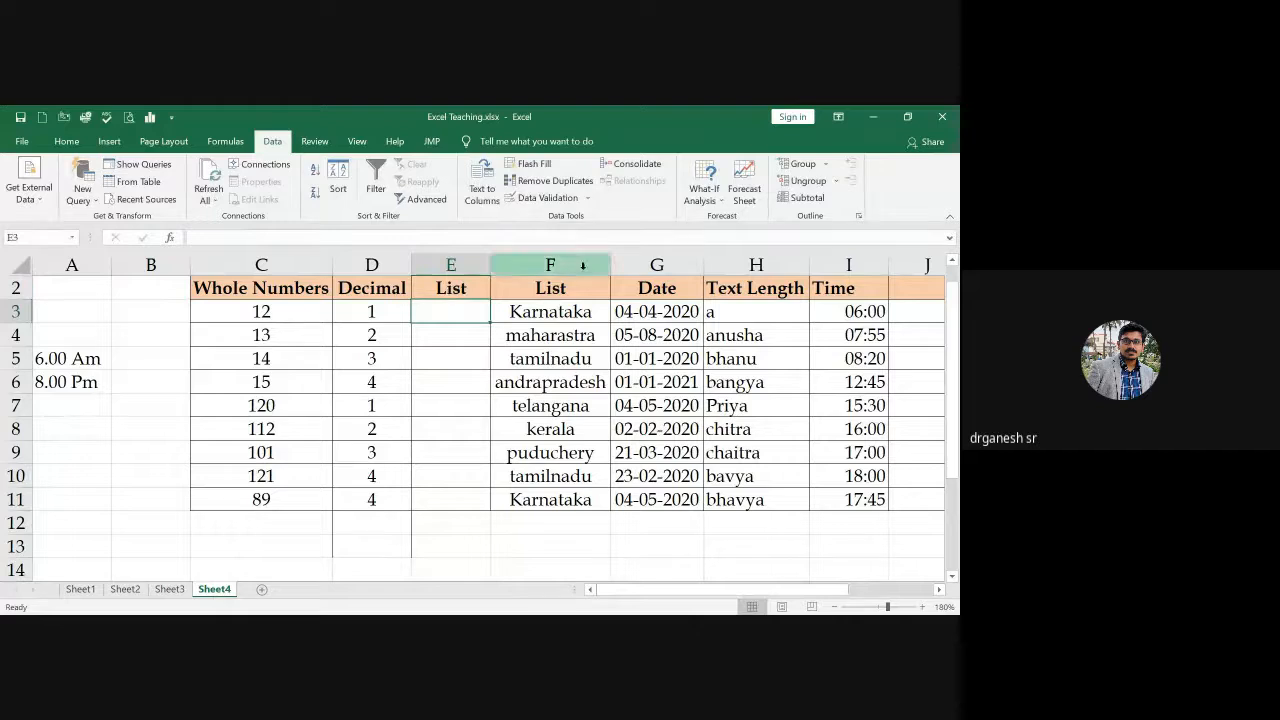
Step: Enter the state names Karnataka in cell A4 and Telangana in cell A5 as source entries for a list
left_click(66, 426)
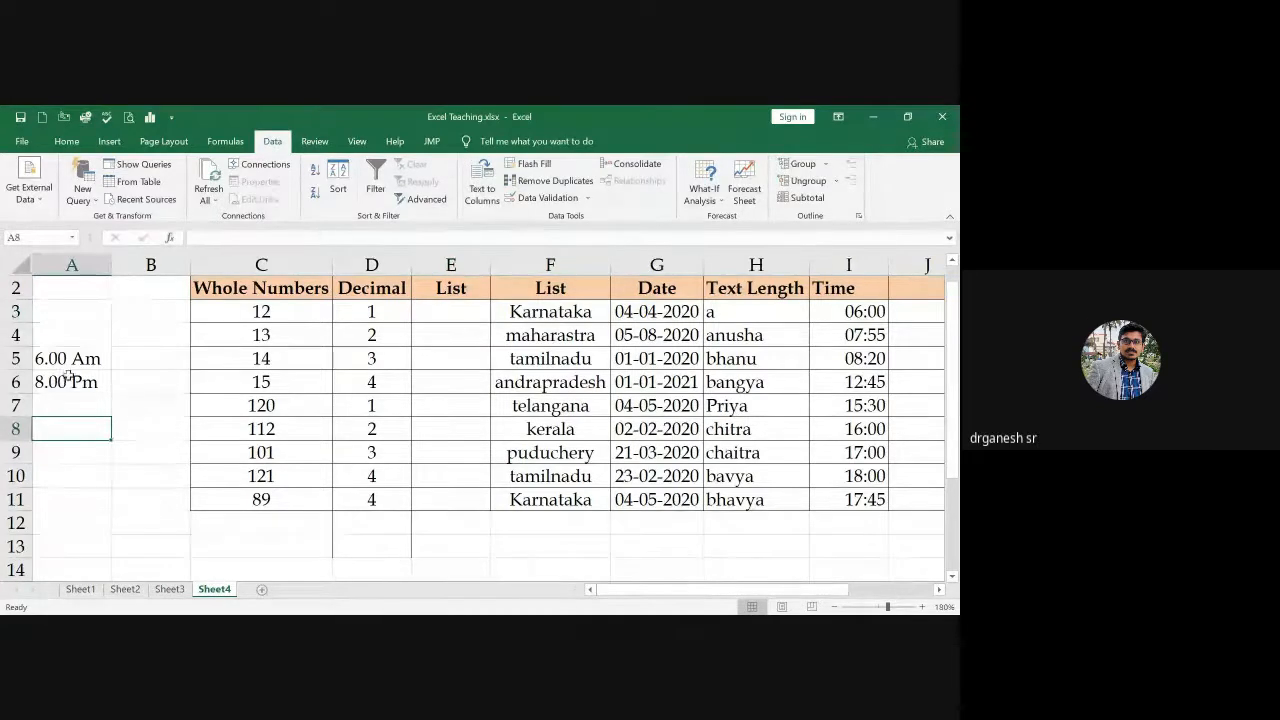
left_click(65, 333)
type("Kar")
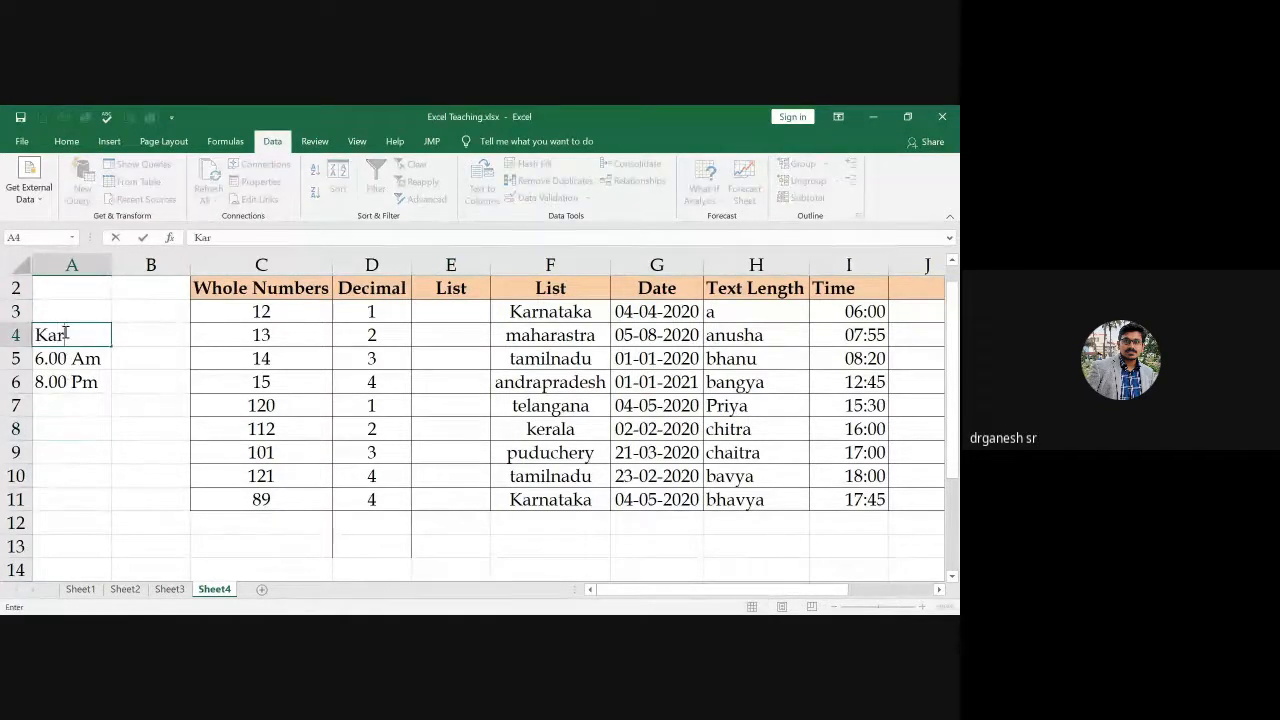
type("nataka")
key("Return")
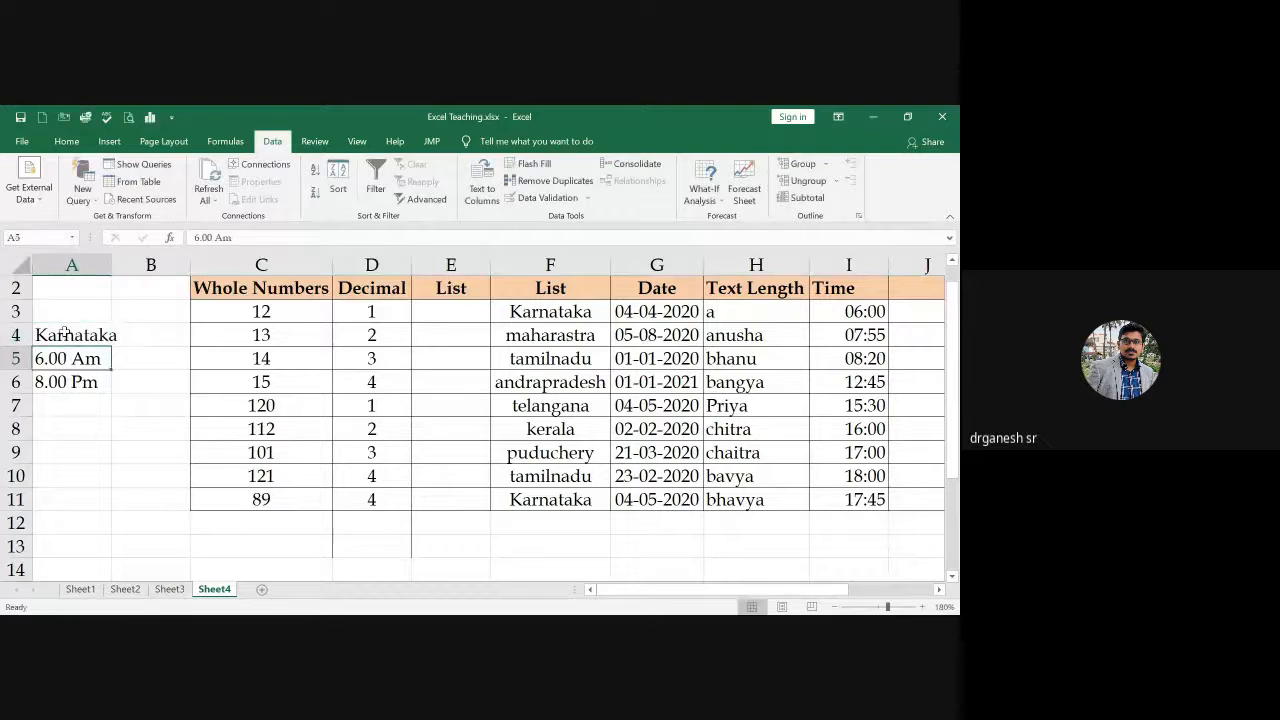
type("te")
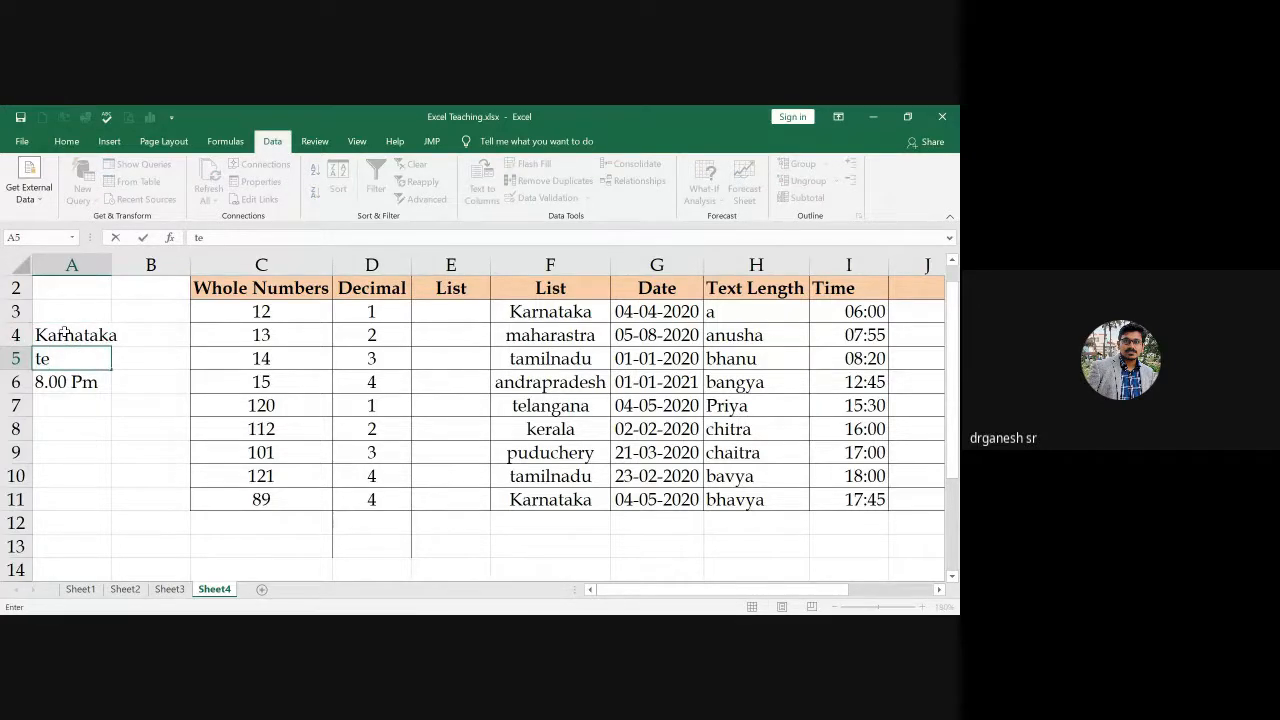
key("BackSpace")
key("BackSpace")
type("Telanga")
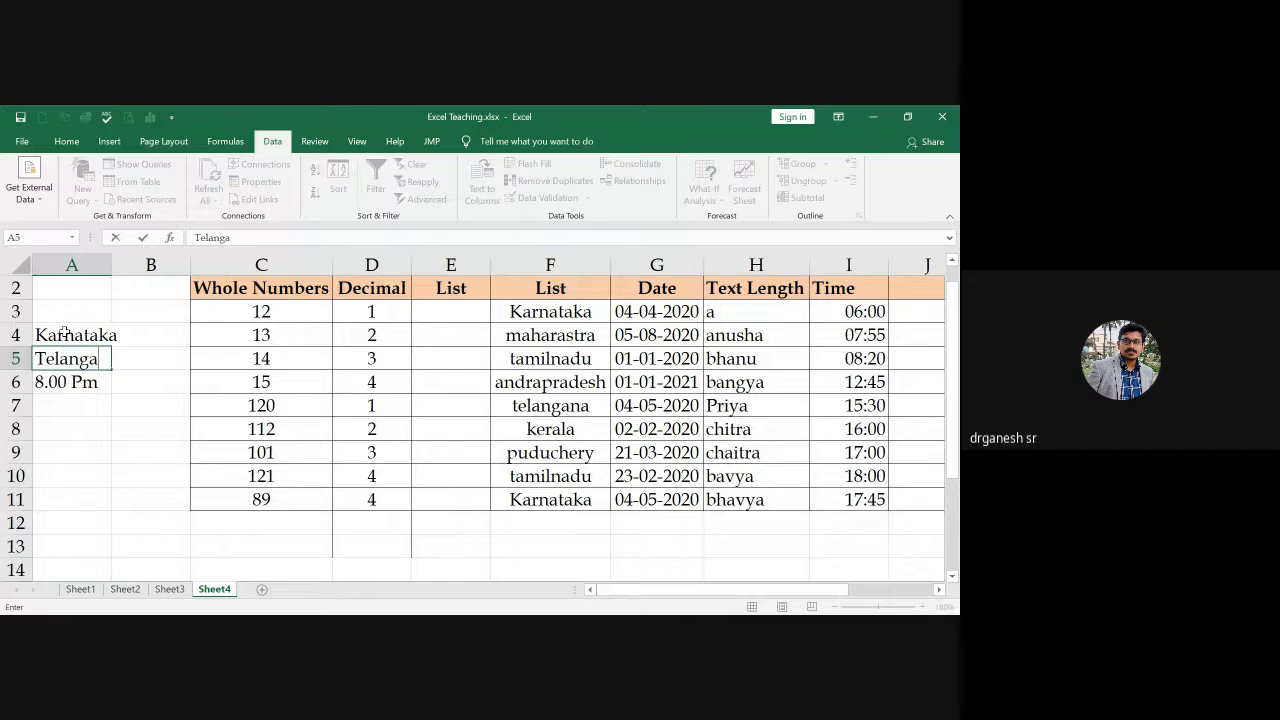
type("na")
key("Return")
Step: Continue the source entries with Andra in cell A6, Tamil Nadu in A7 and Pudechery in A8
type("Andr")
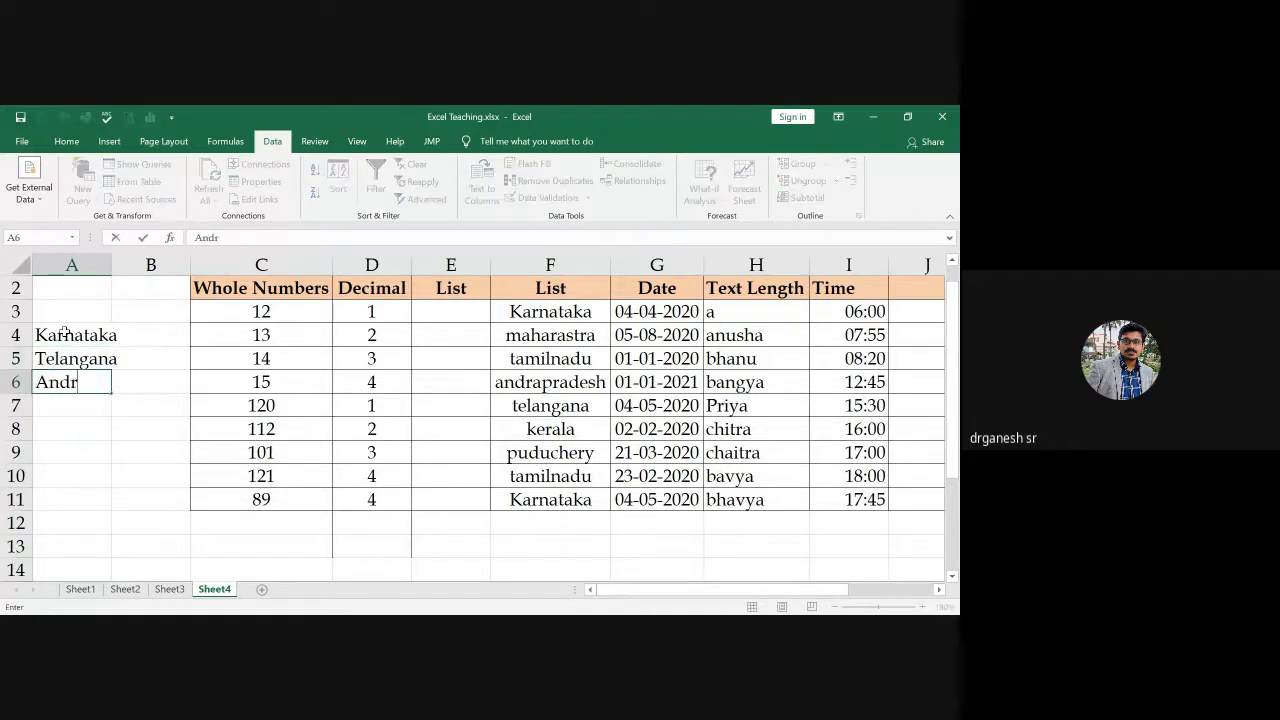
type("a")
key("Return")
type("Tami")
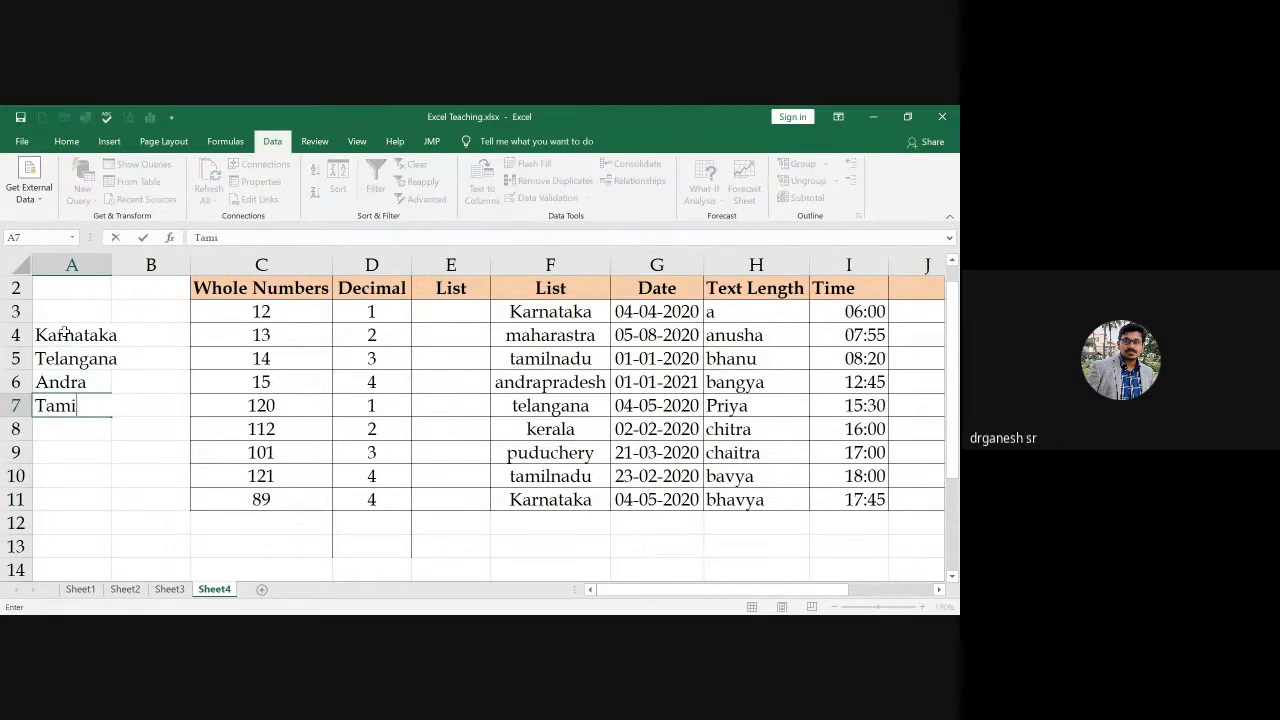
type("l Nadu")
key("Return")
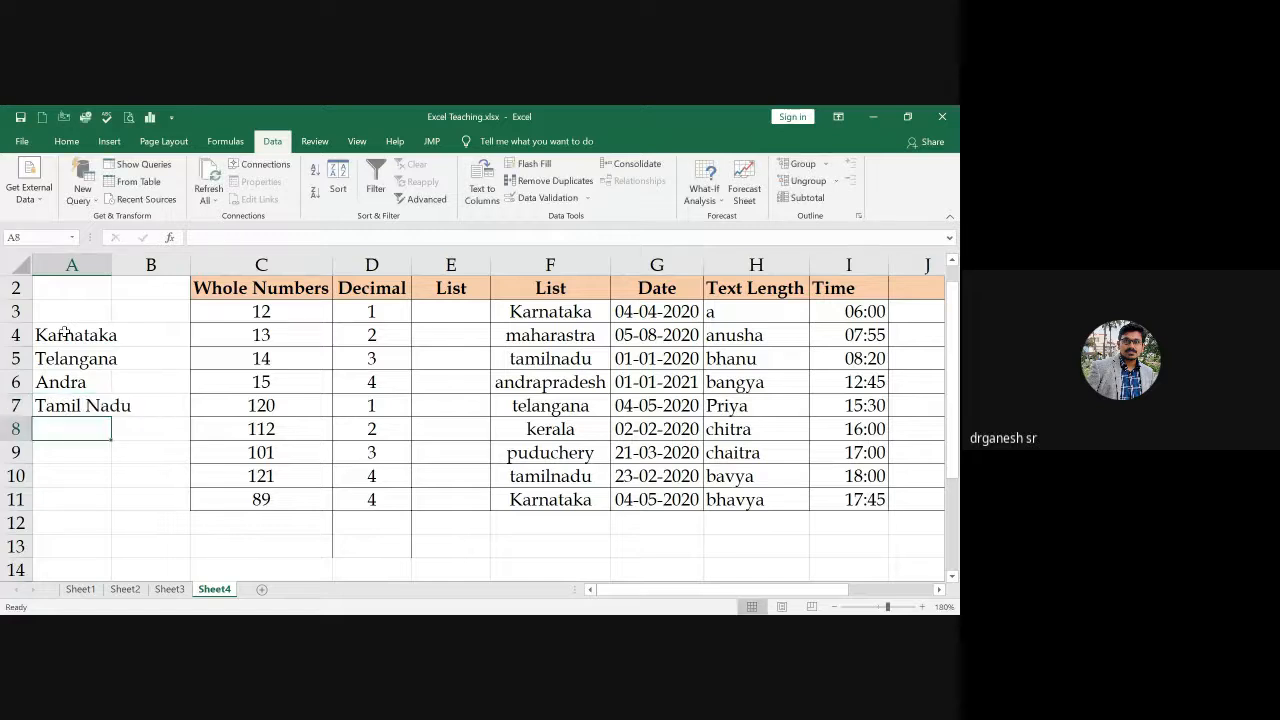
type("Pud")
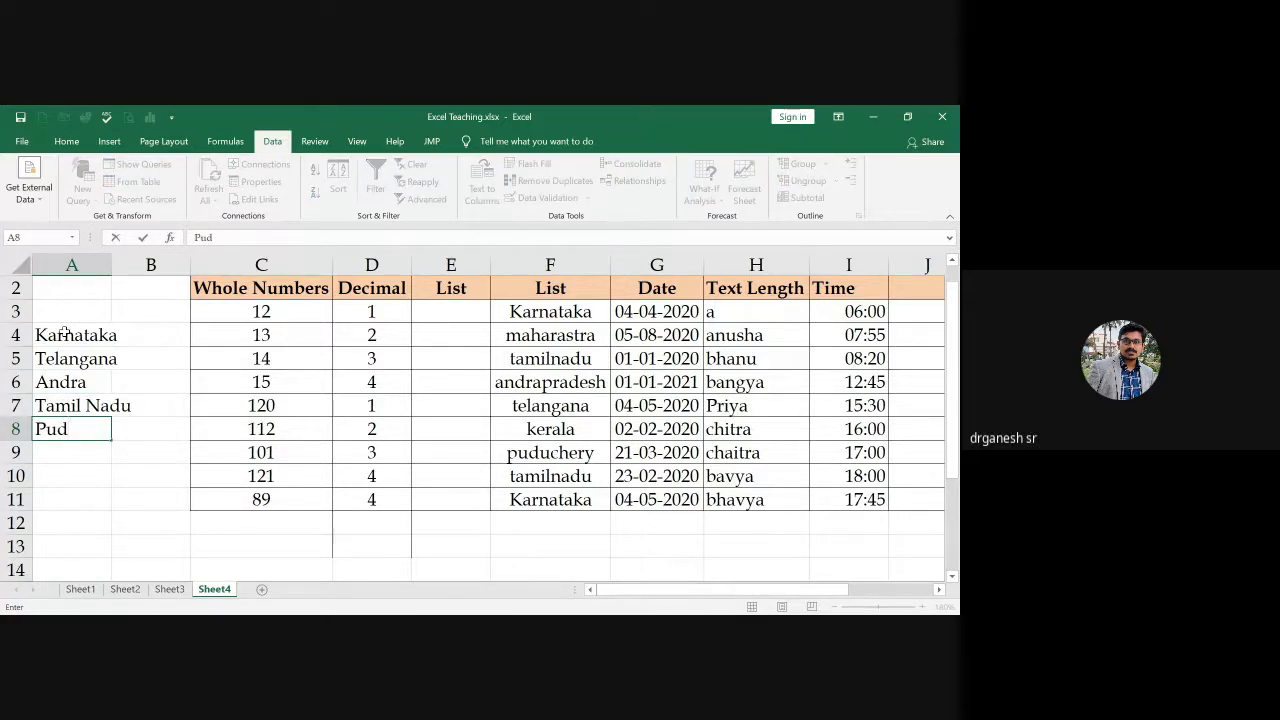
type("echery")
key("Return")
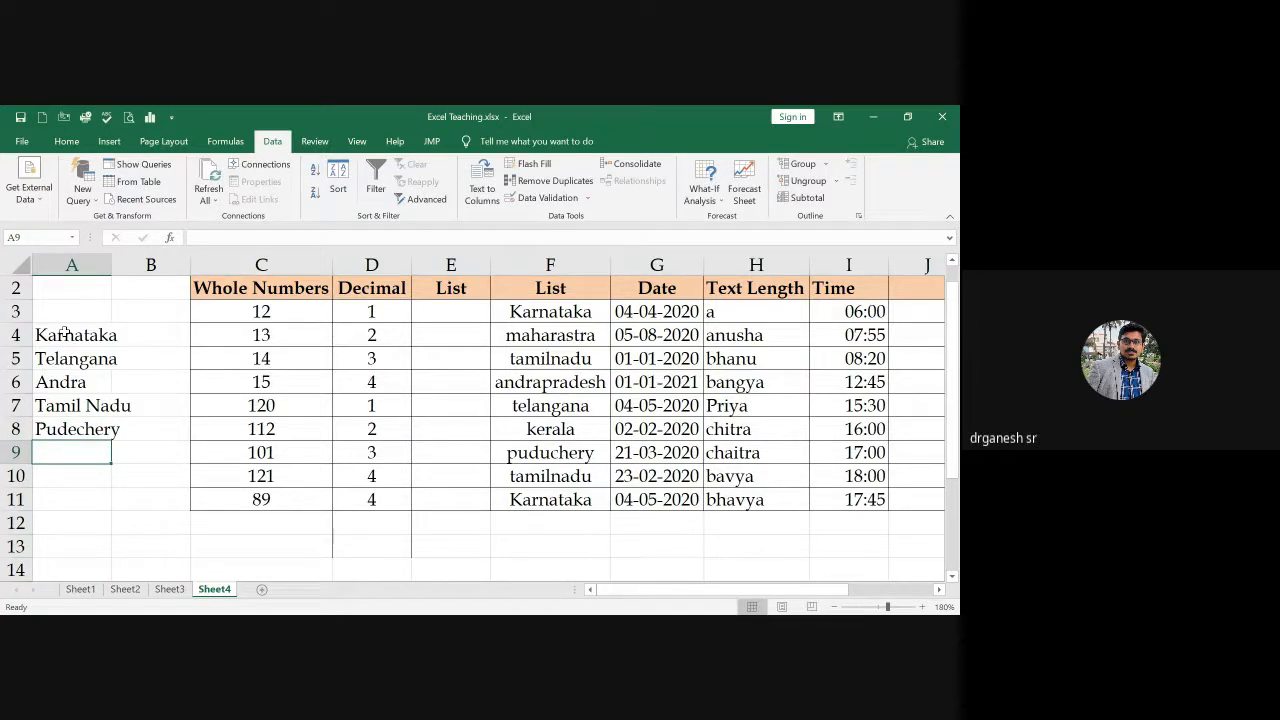
type("Ad")
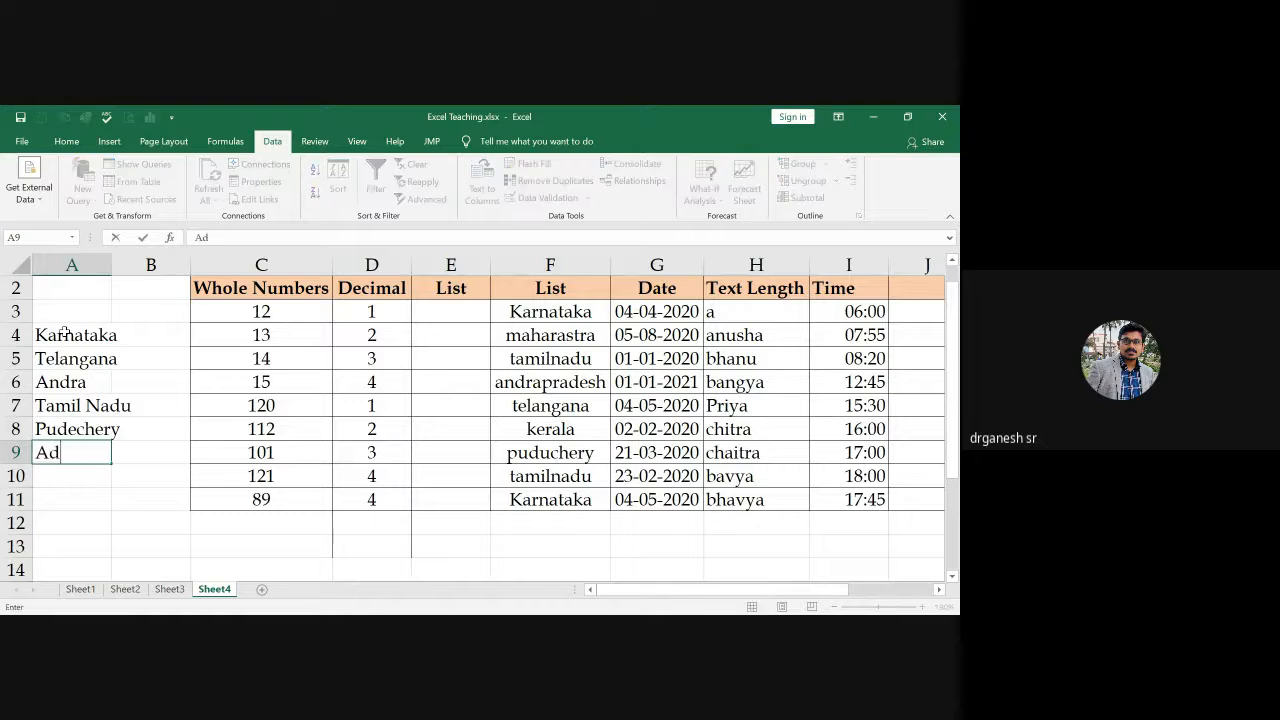
key("BackSpace")
type("nd")
key("Return")
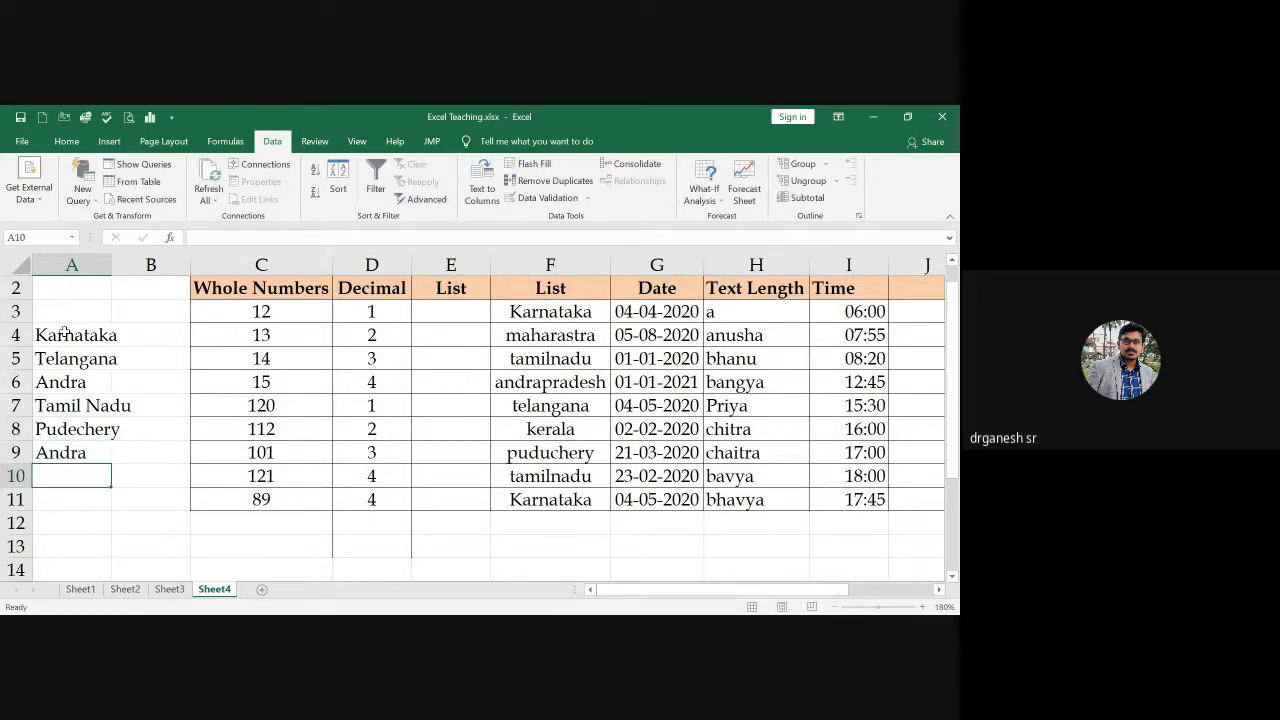
key("Up")
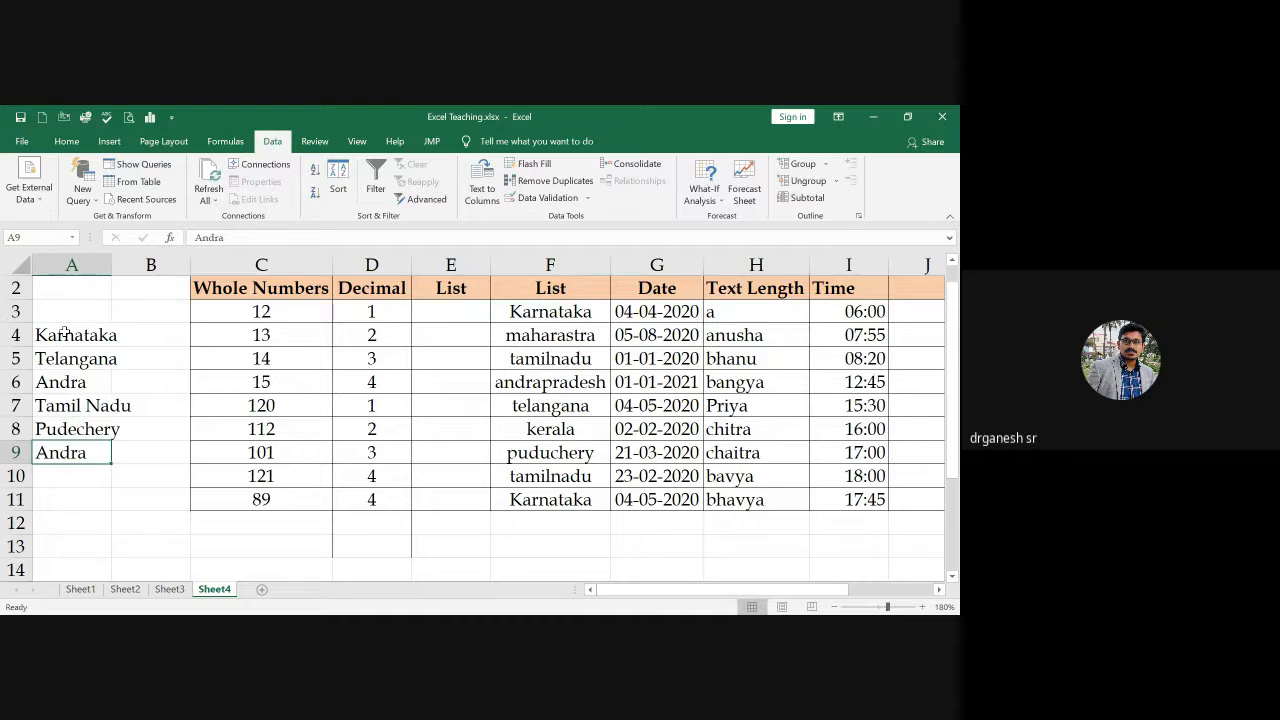
Step: Enter Maharastra in cell A9 and Kerala in A10, and widen column A to fit the state names
type("Mahara")
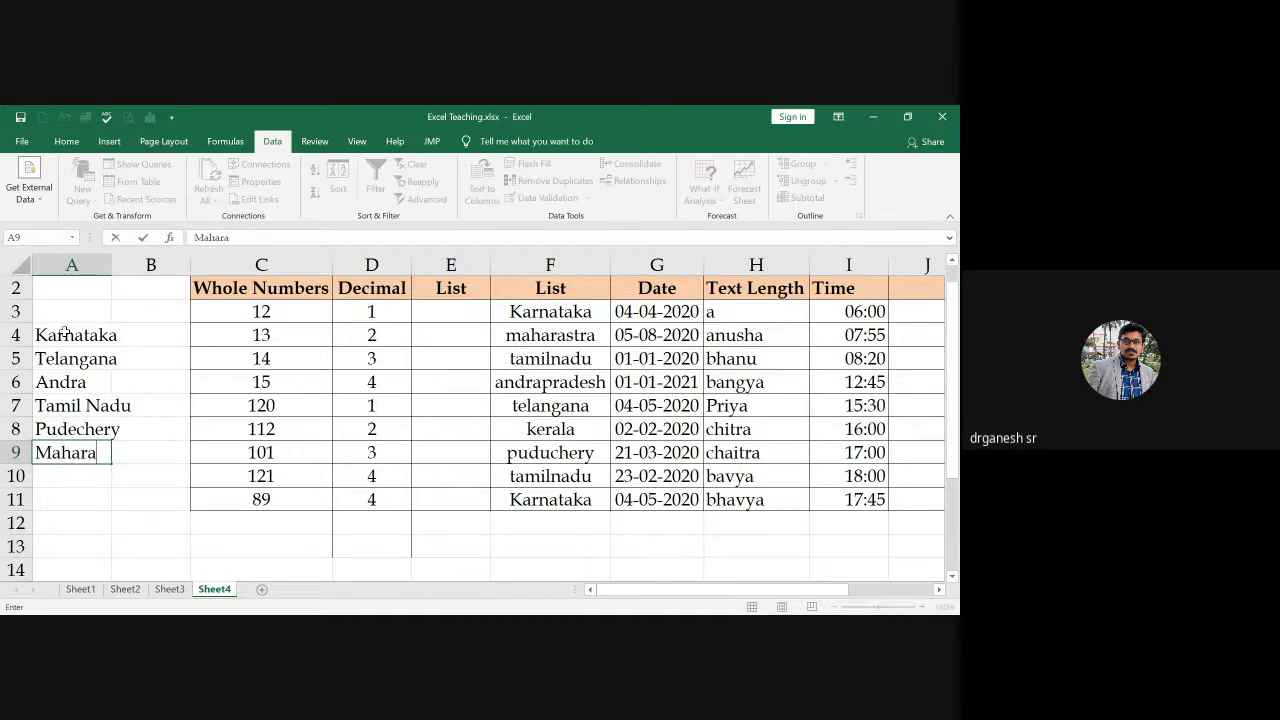
type("stra")
key("Return")
type("Ke")
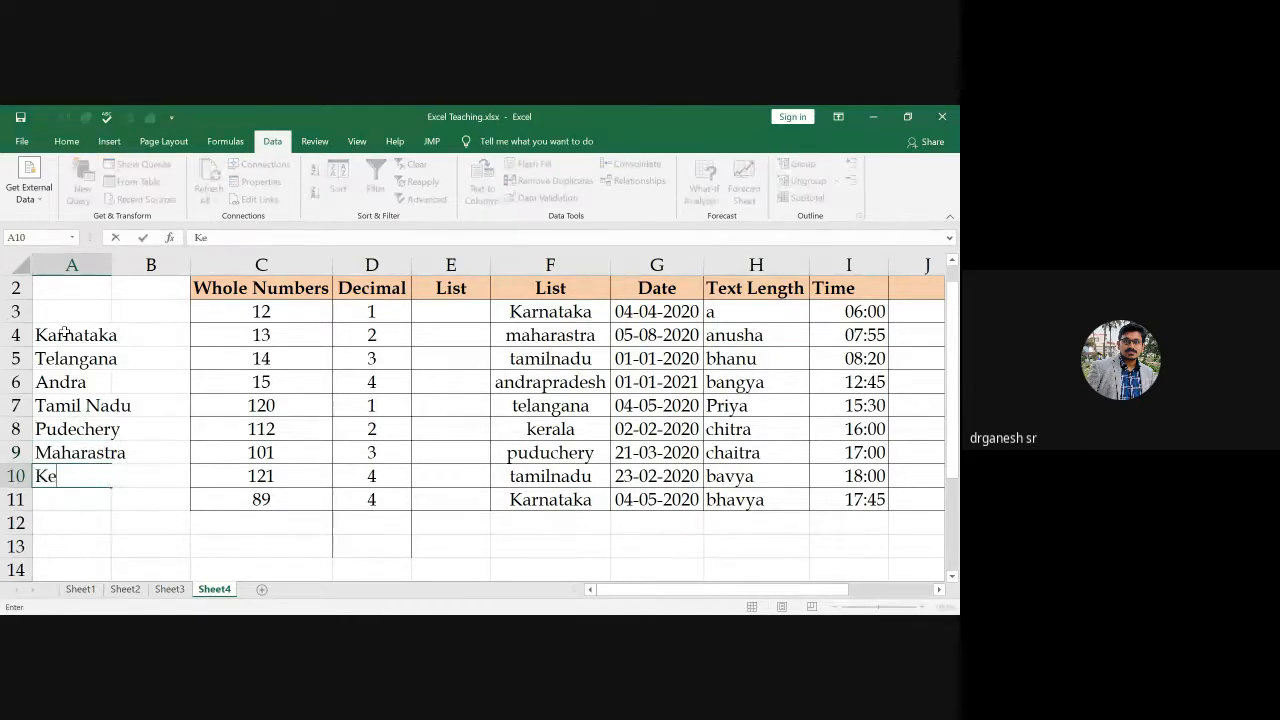
type("rala")
key("Return")
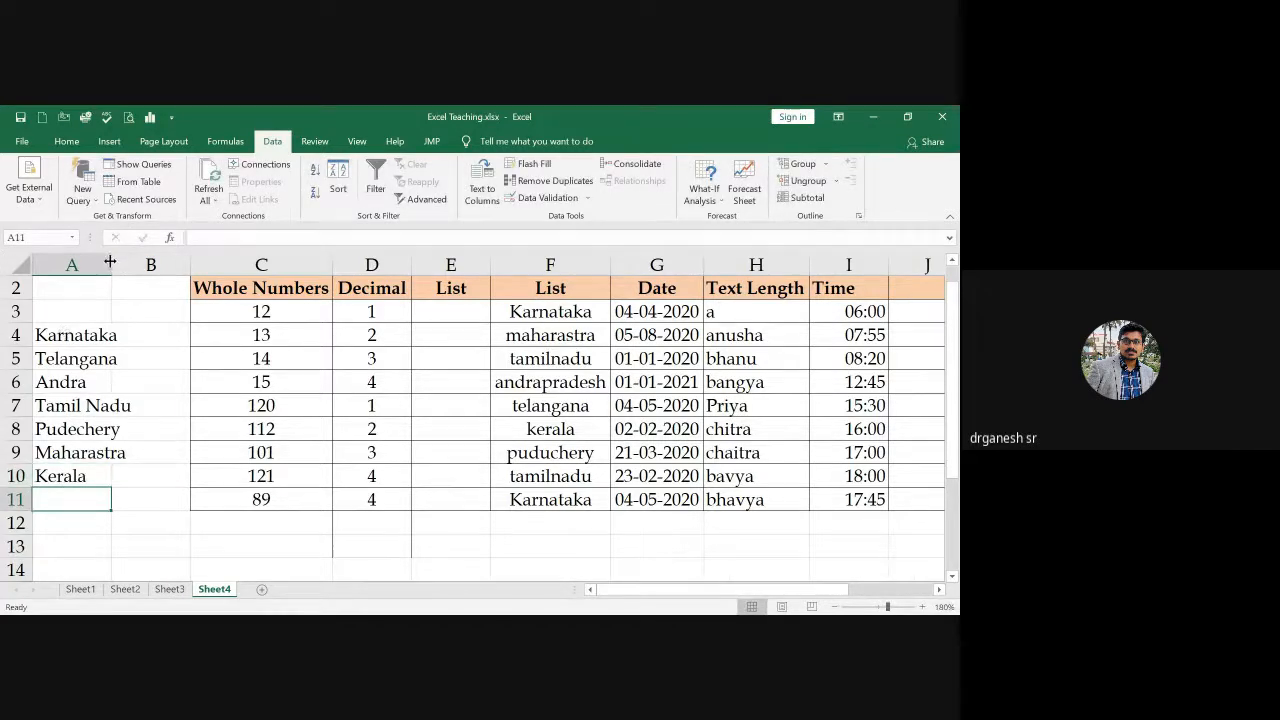
left_click_drag(110, 262, 137, 262)
Step: Apply a list data validation rule to cells E3:E11 with the state names in A4:A10 as its source
left_click_drag(95, 336, 99, 476)
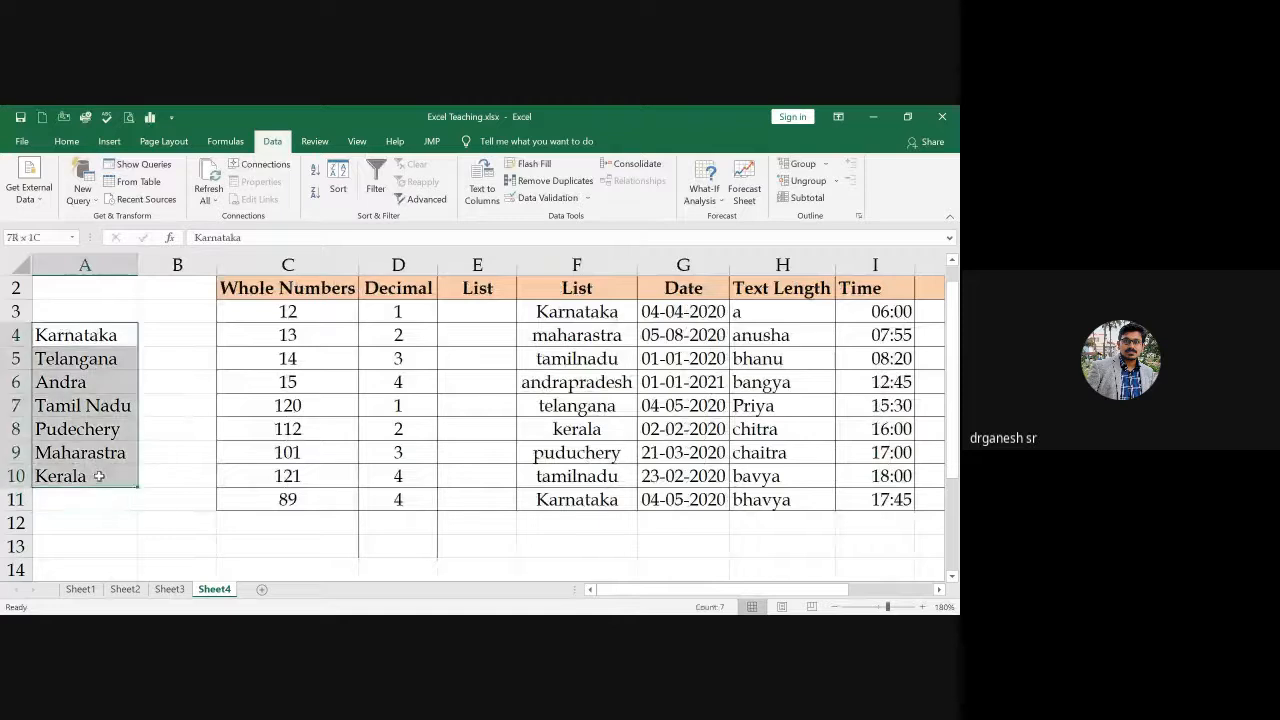
left_click(483, 311)
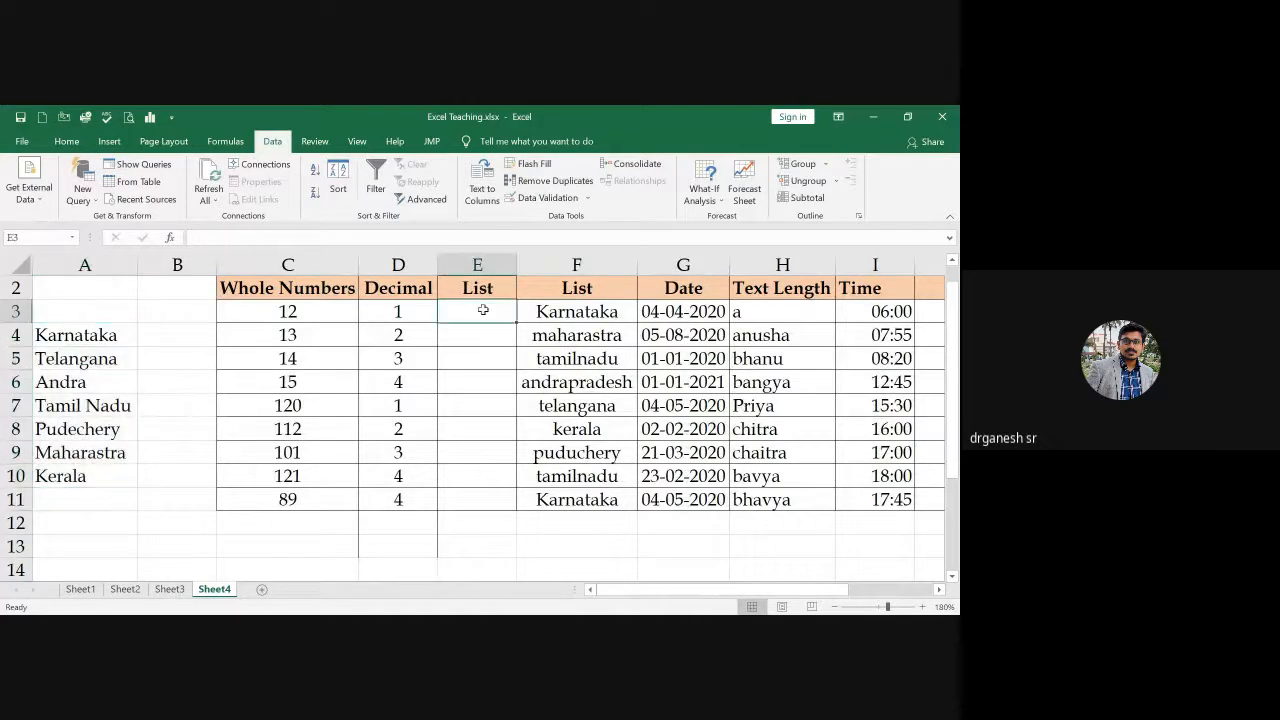
left_click_drag(475, 313, 480, 503)
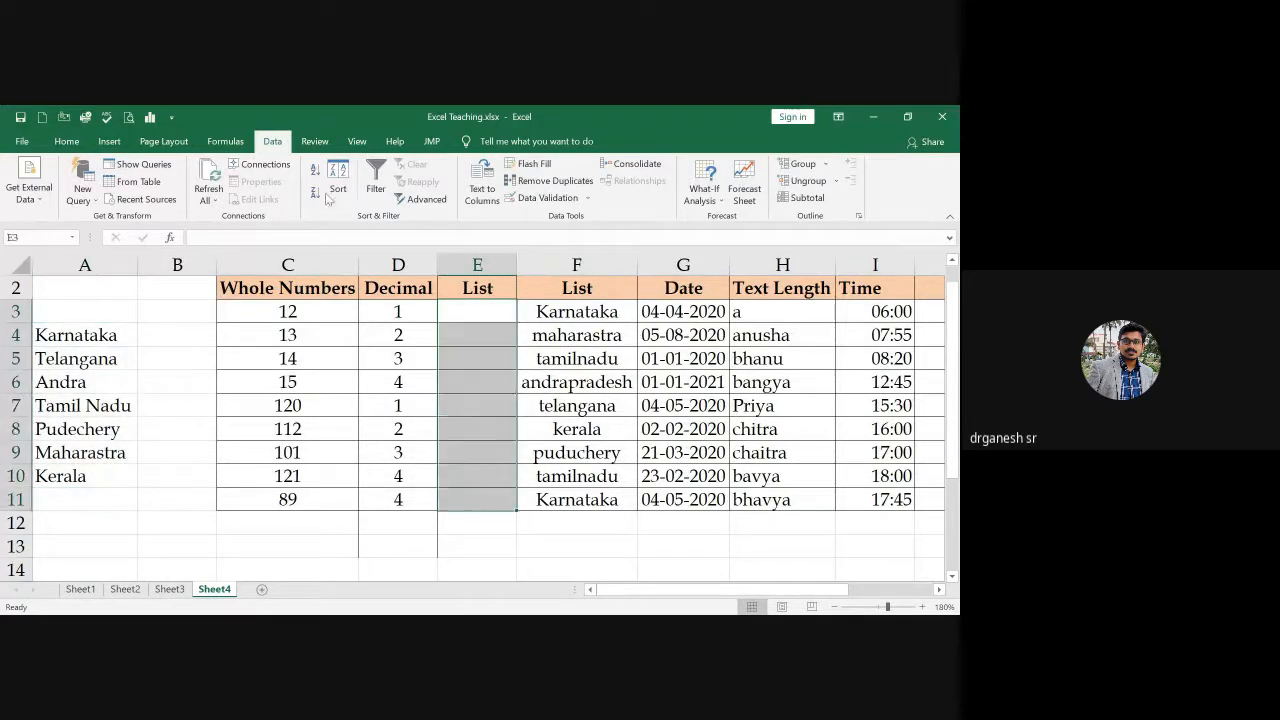
left_click(547, 198)
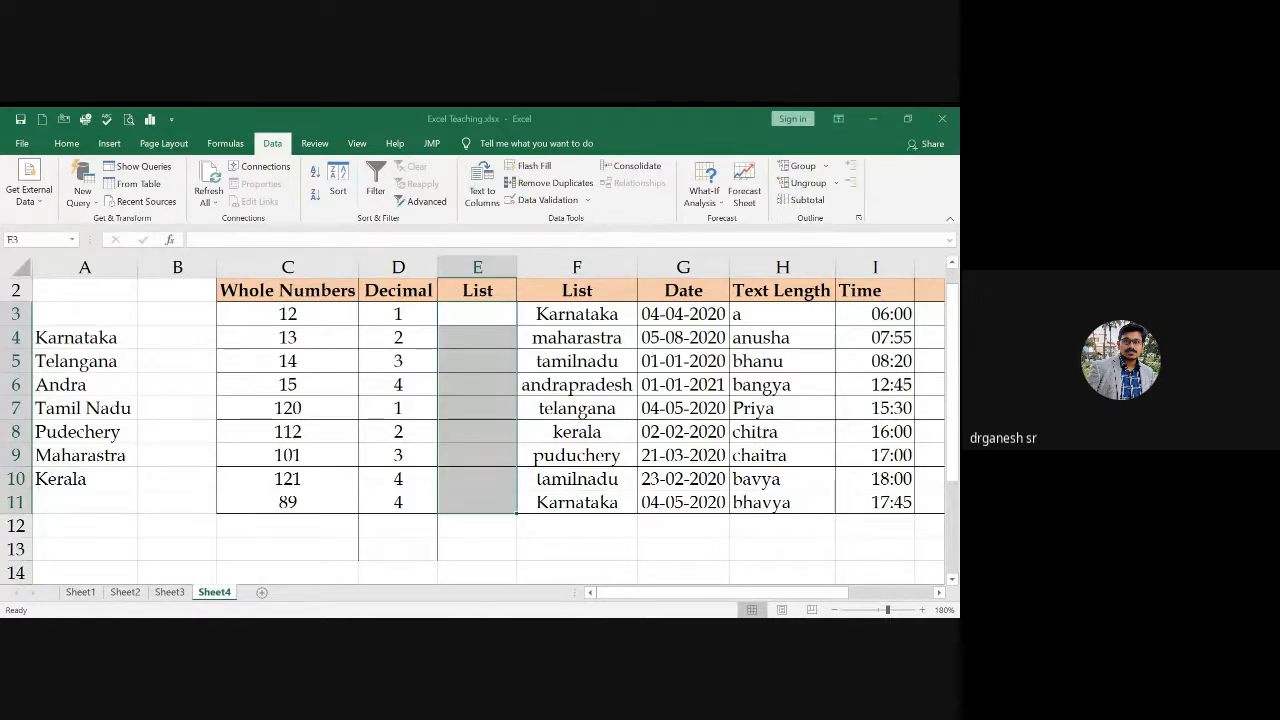
type("=")
left_click(75, 340)
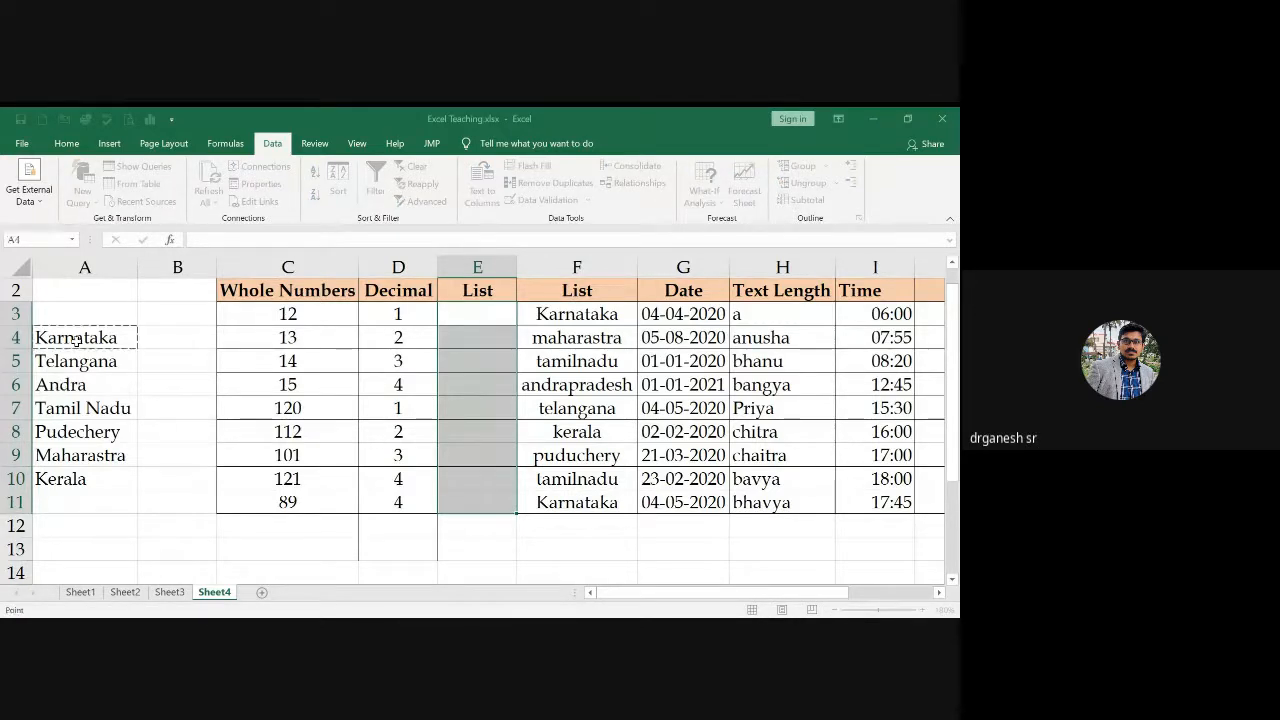
left_click_drag(75, 340, 63, 479)
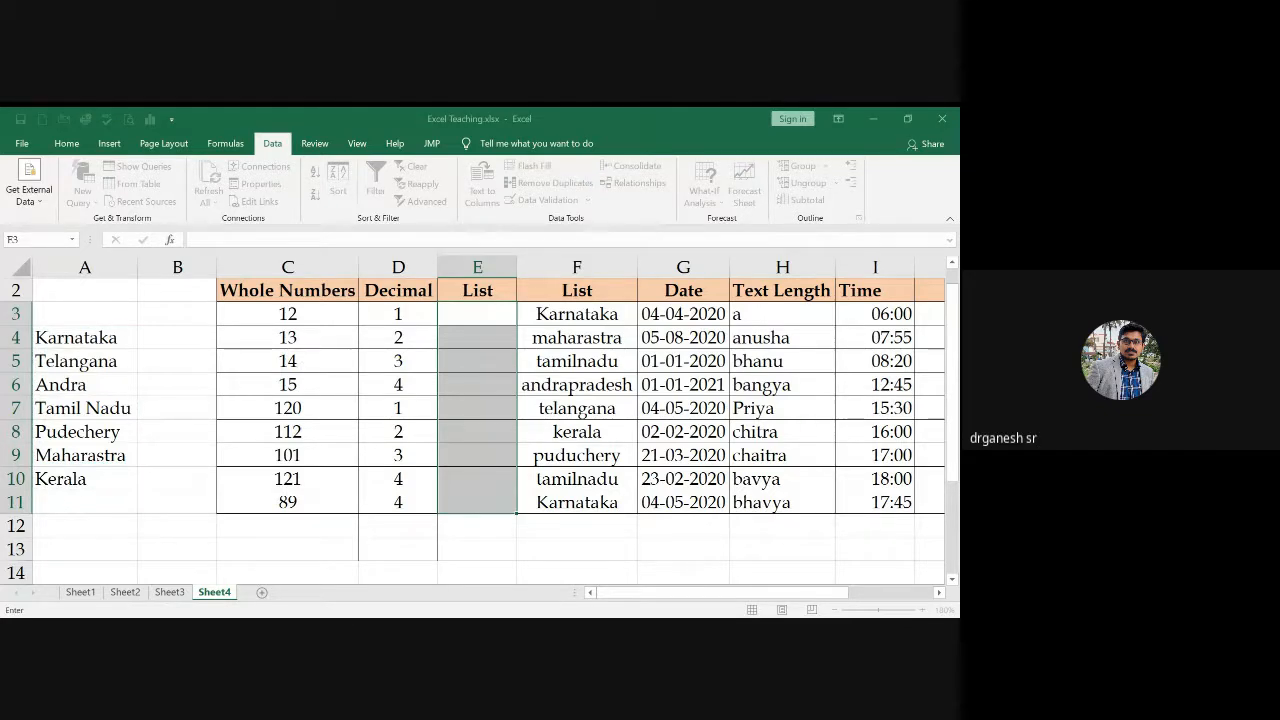
key("Return")
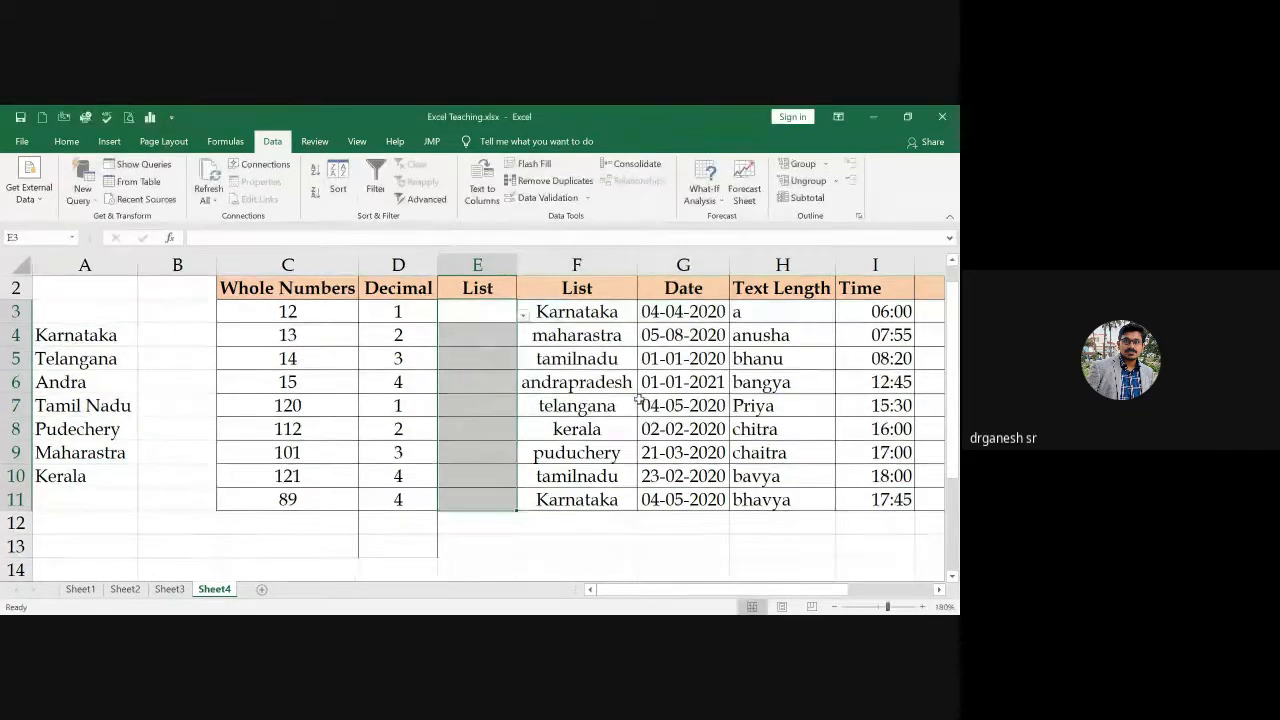
Step: Choose Karnataka for cell E3, Telangana for E4 and Andra for E5 from the validation lists
left_click(573, 388)
left_click(490, 311)
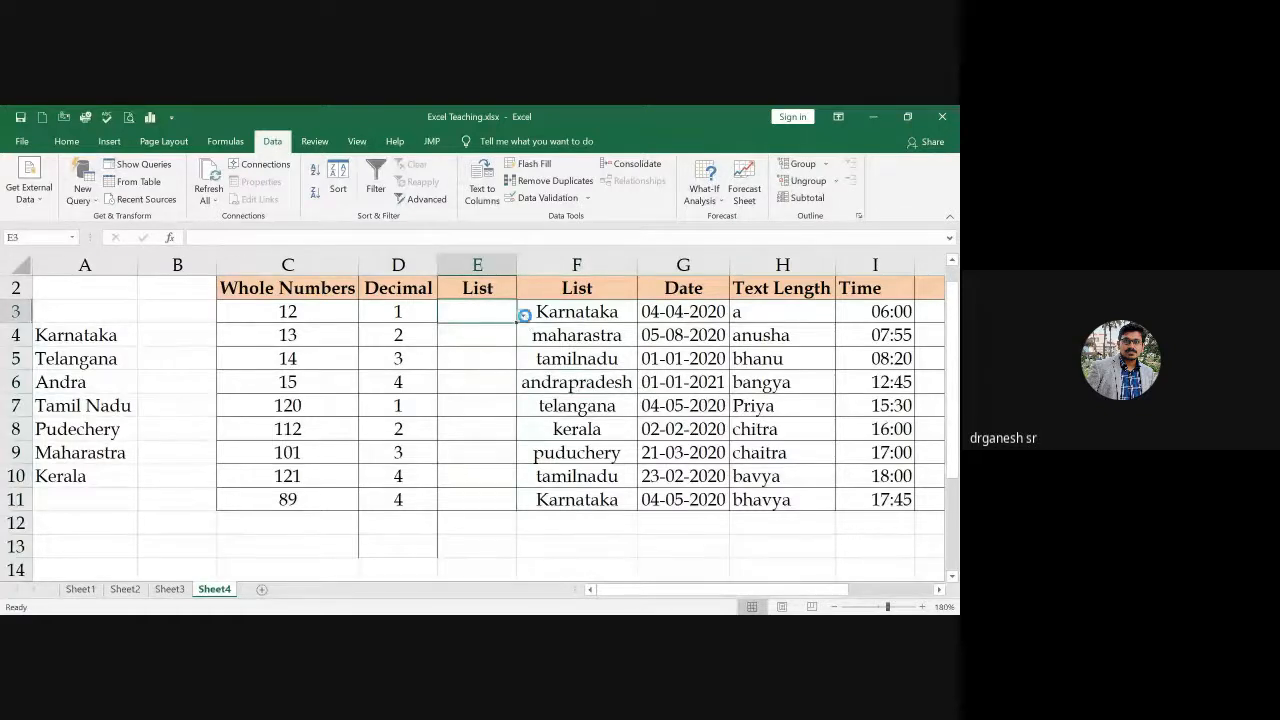
left_click(522, 314)
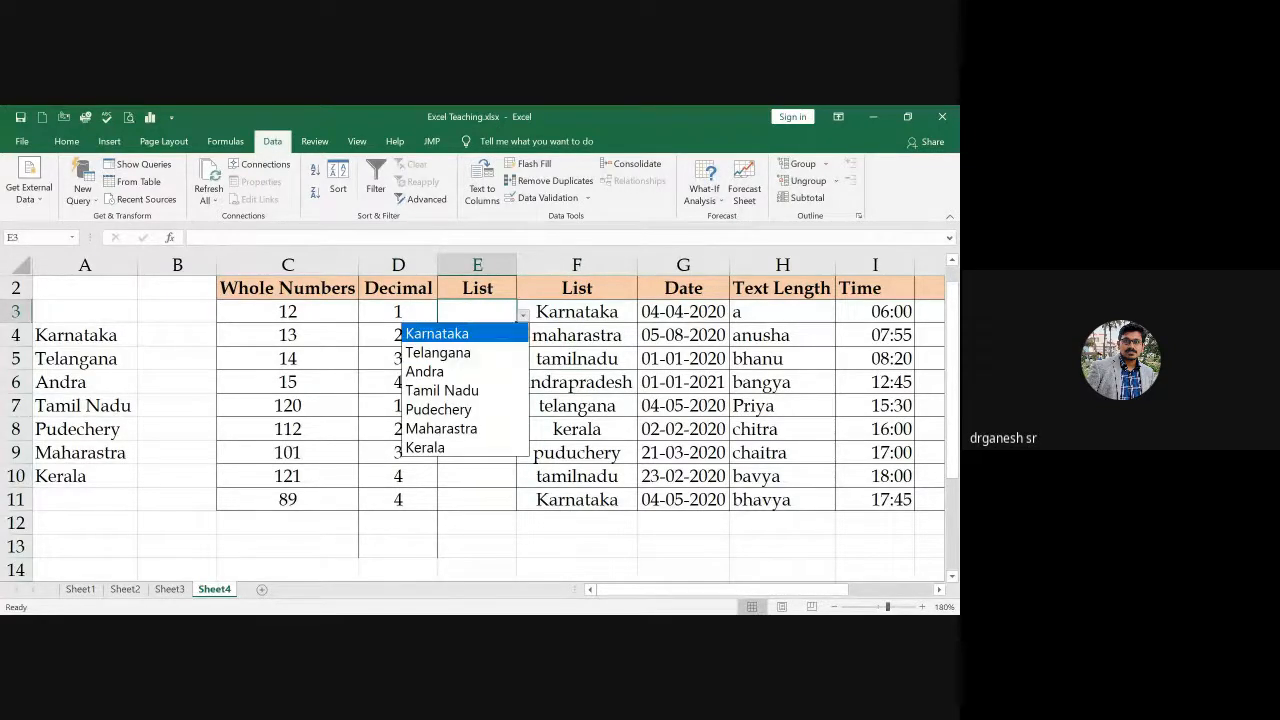
left_click(437, 333)
left_click(500, 332)
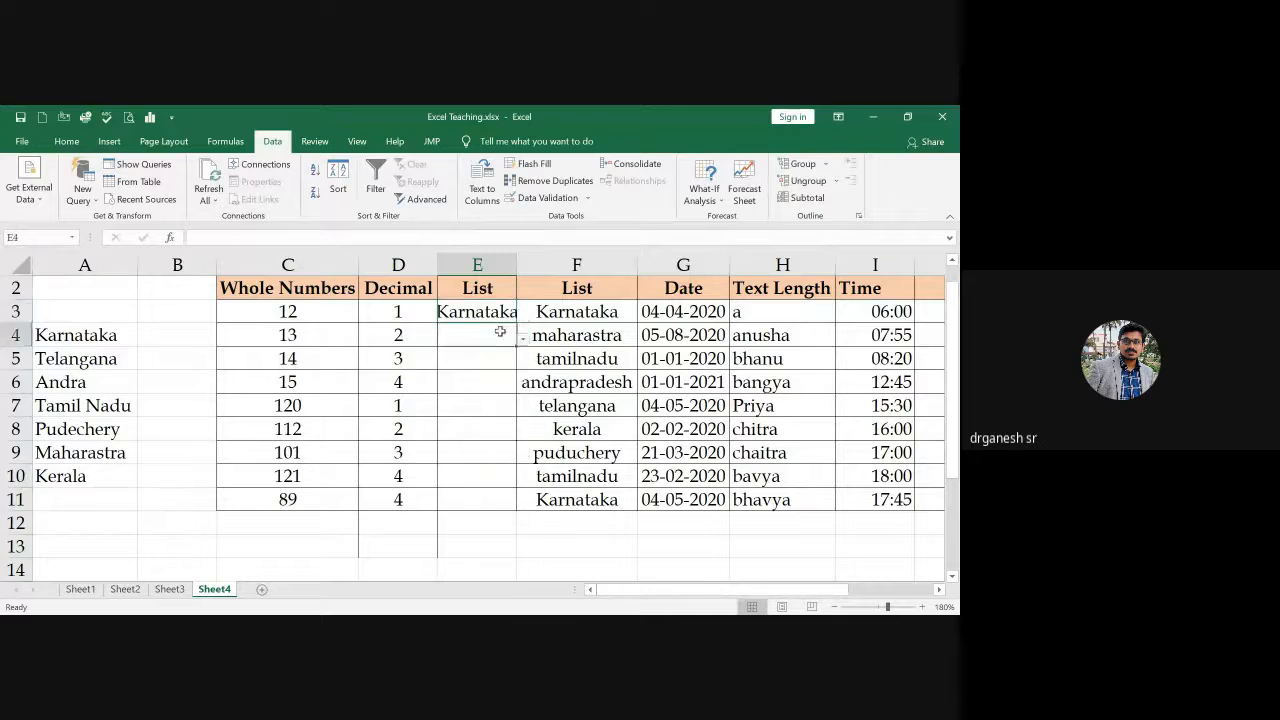
left_click(522, 342)
left_click(457, 372)
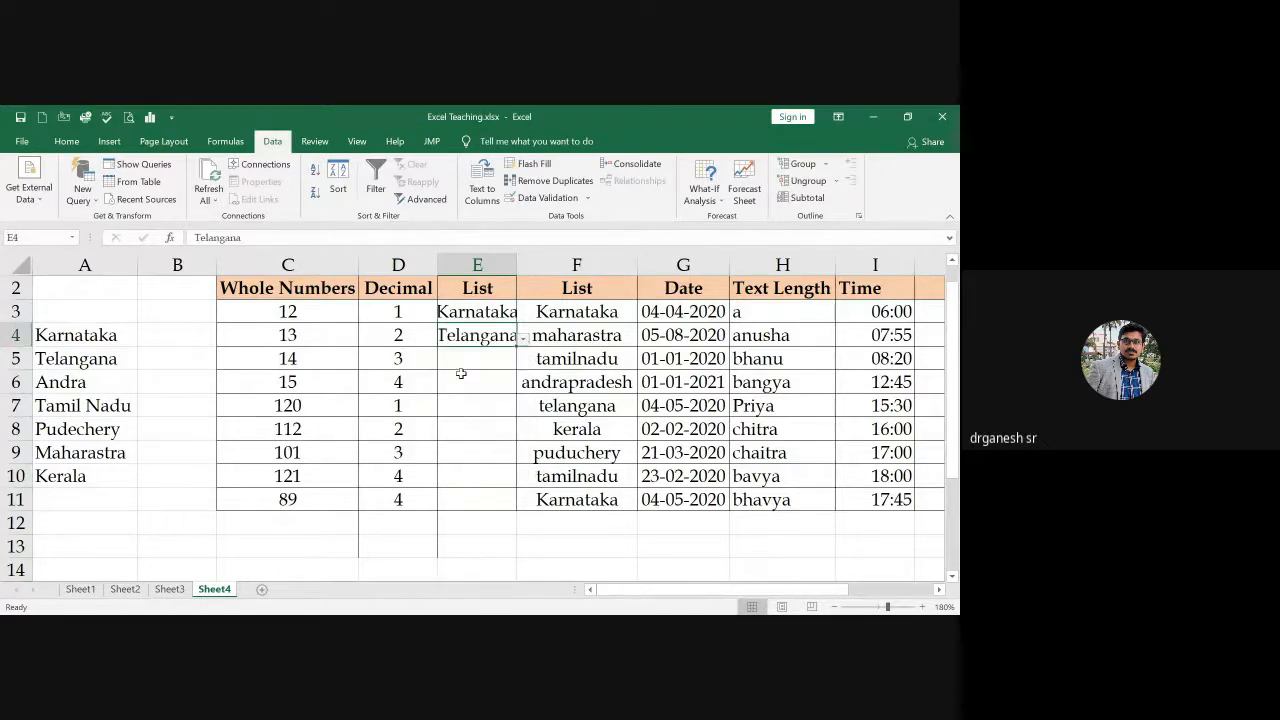
left_click(512, 362)
left_click(522, 363)
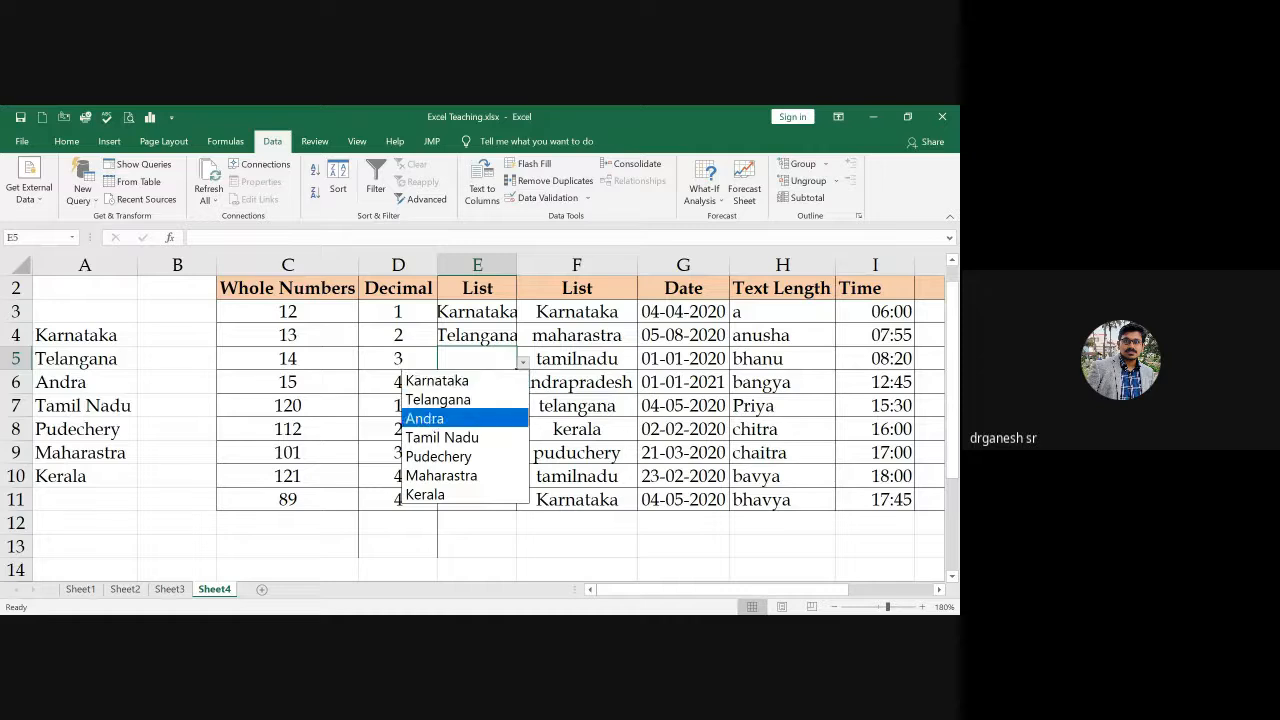
left_click(479, 419)
Step: Choose Tamil Nadu for both cells E6 and E7 from the validation lists
left_click(505, 381)
left_click(522, 382)
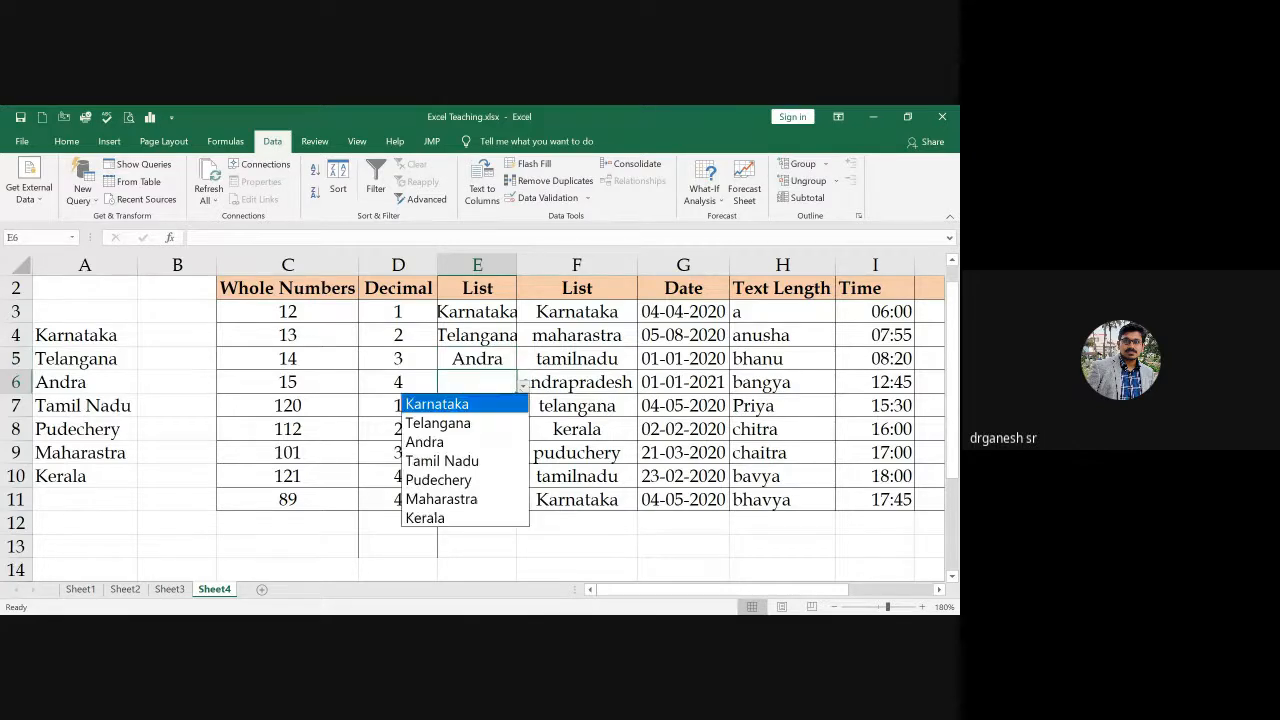
left_click(462, 452)
left_click(486, 410)
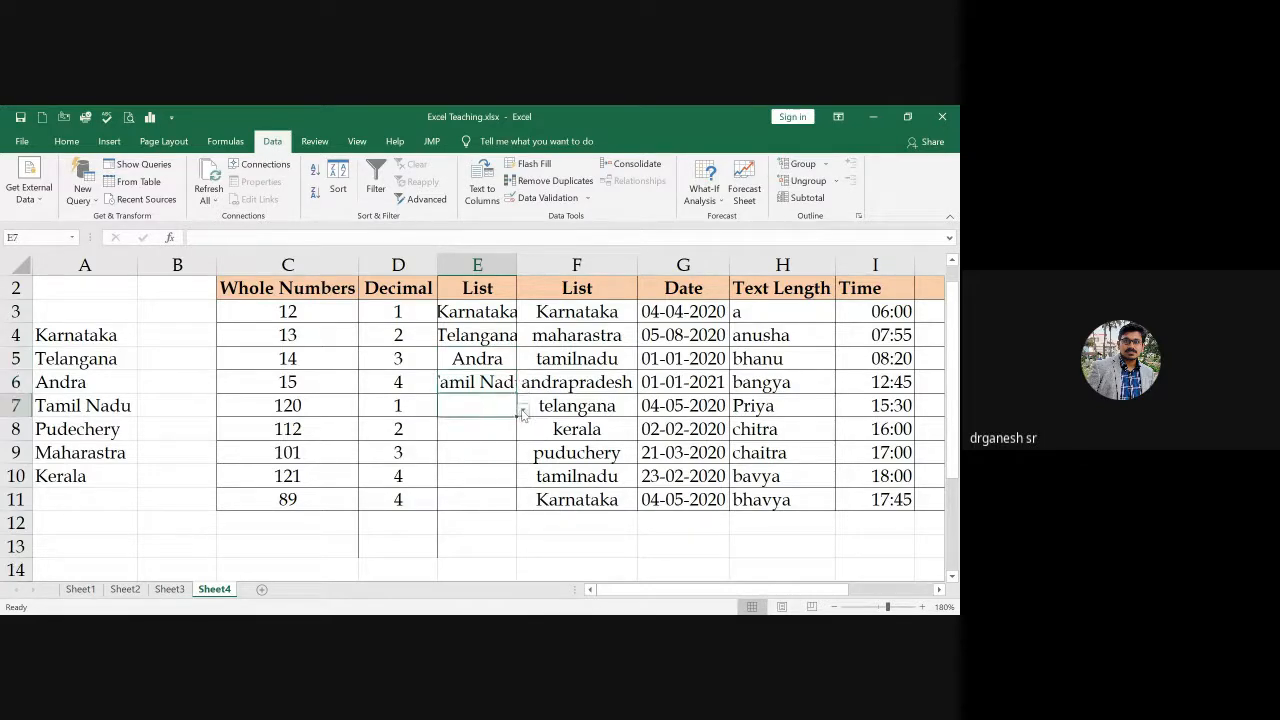
left_click(522, 410)
left_click(464, 486)
Step: Choose Maharastra for cell E8 and Kerala for cell E9 from the validation lists
left_click(500, 429)
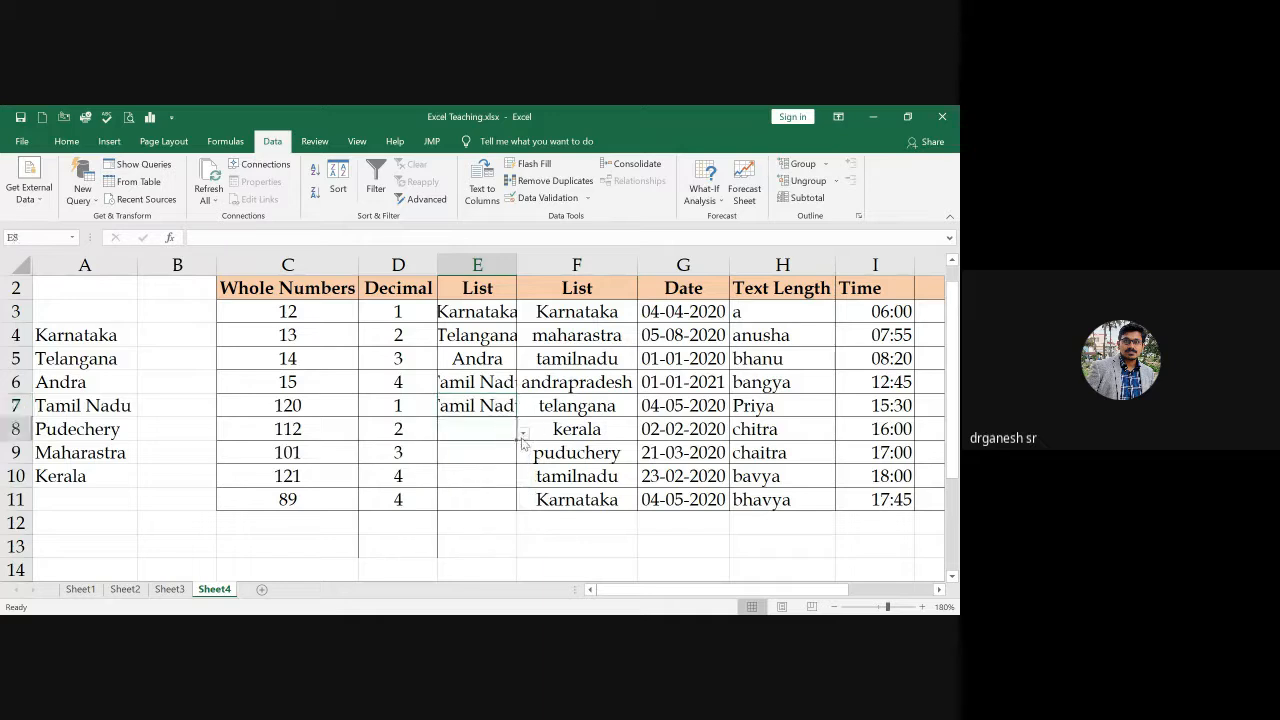
left_click(522, 433)
left_click(456, 540)
left_click(490, 455)
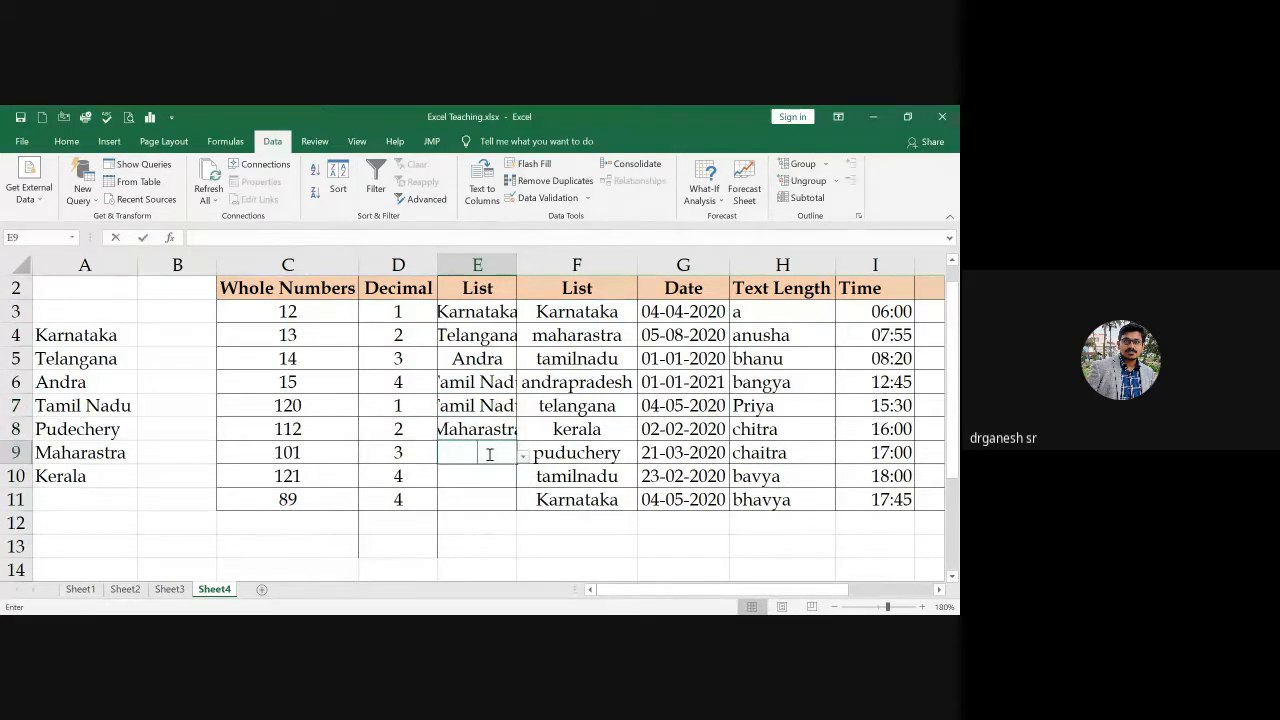
left_click(529, 458)
left_click(481, 455)
left_click(522, 456)
left_click(425, 588)
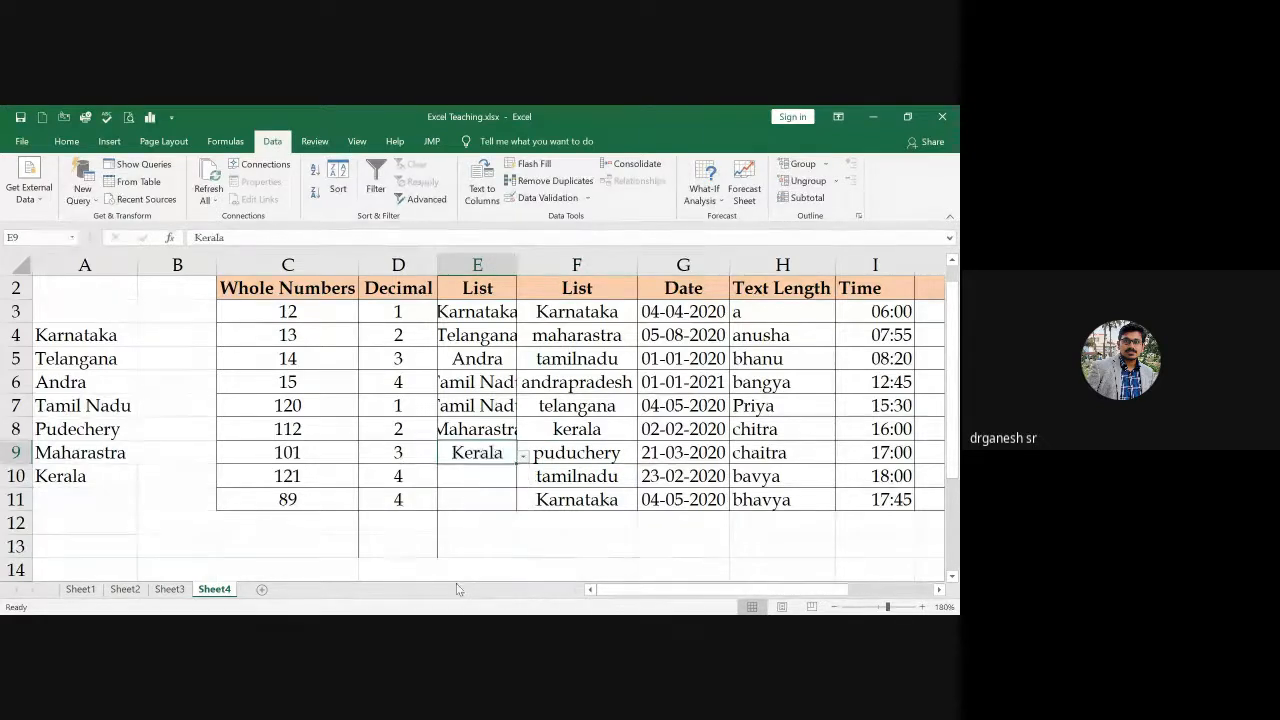
Step: Choose Maharastra for cell E10 and Pudechery for cell E11 from the validation lists
left_click(491, 477)
left_click(522, 481)
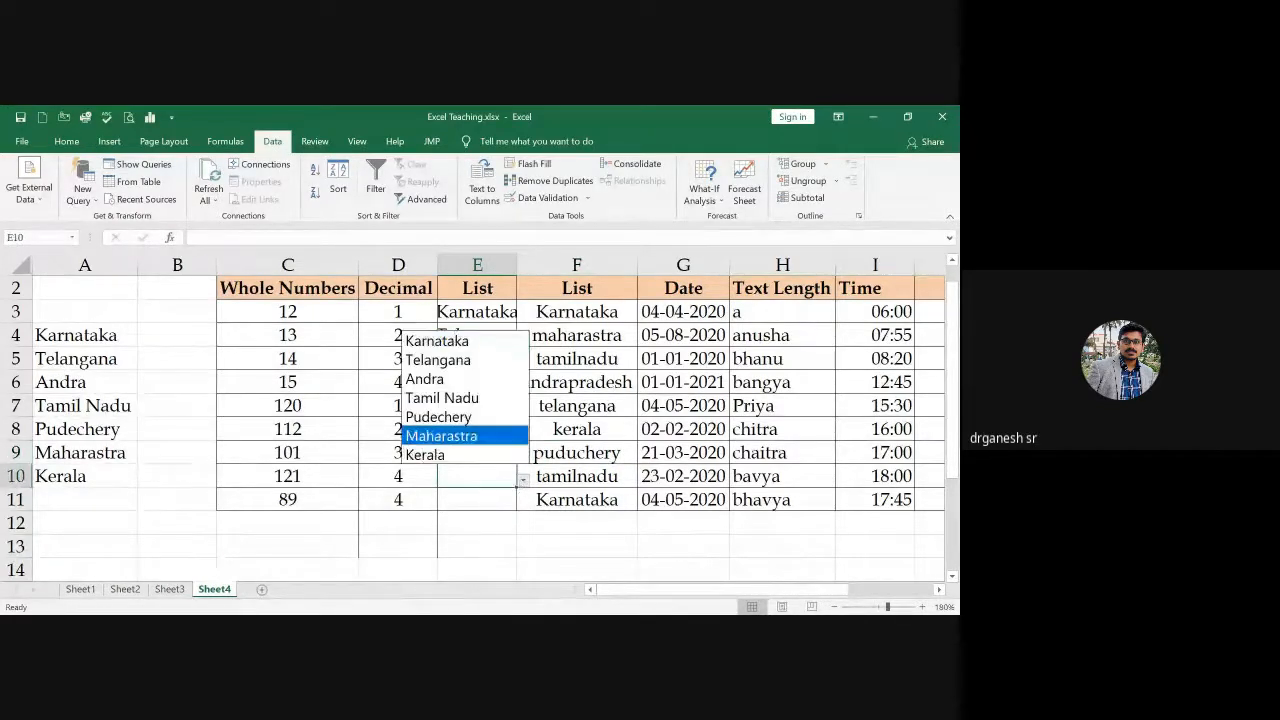
left_click(445, 436)
left_click(477, 498)
left_click(522, 504)
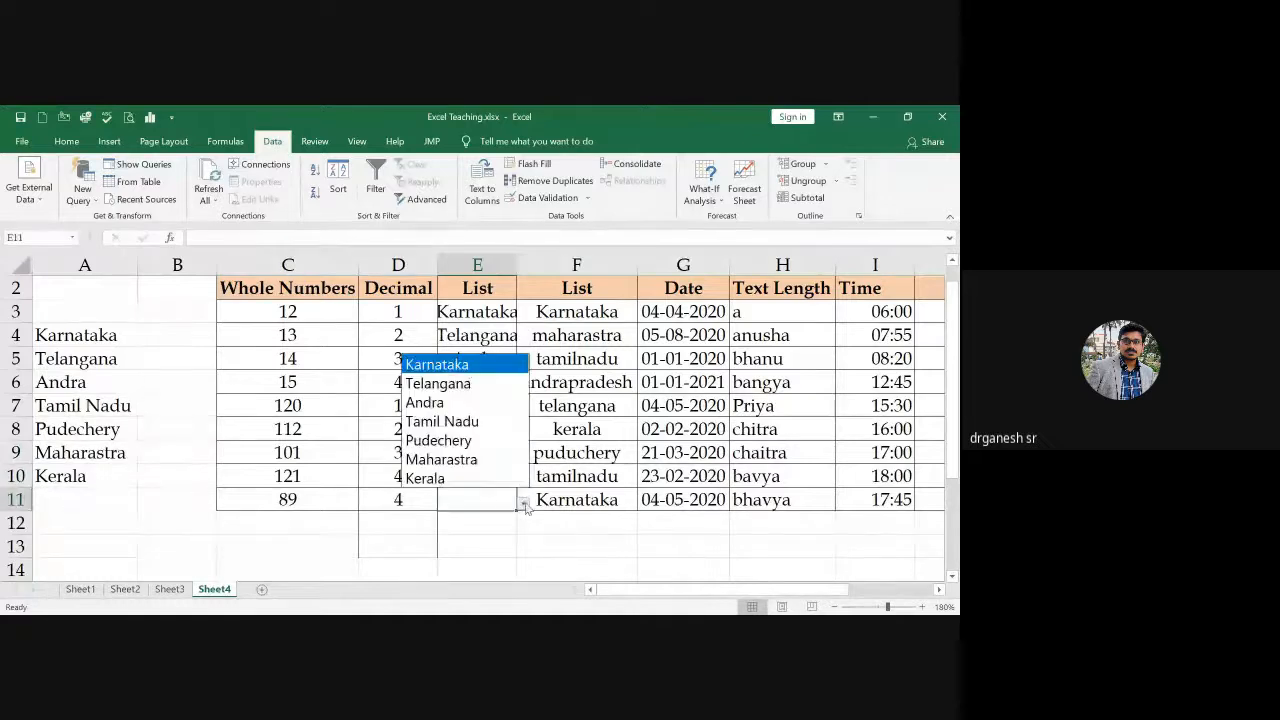
left_click(462, 442)
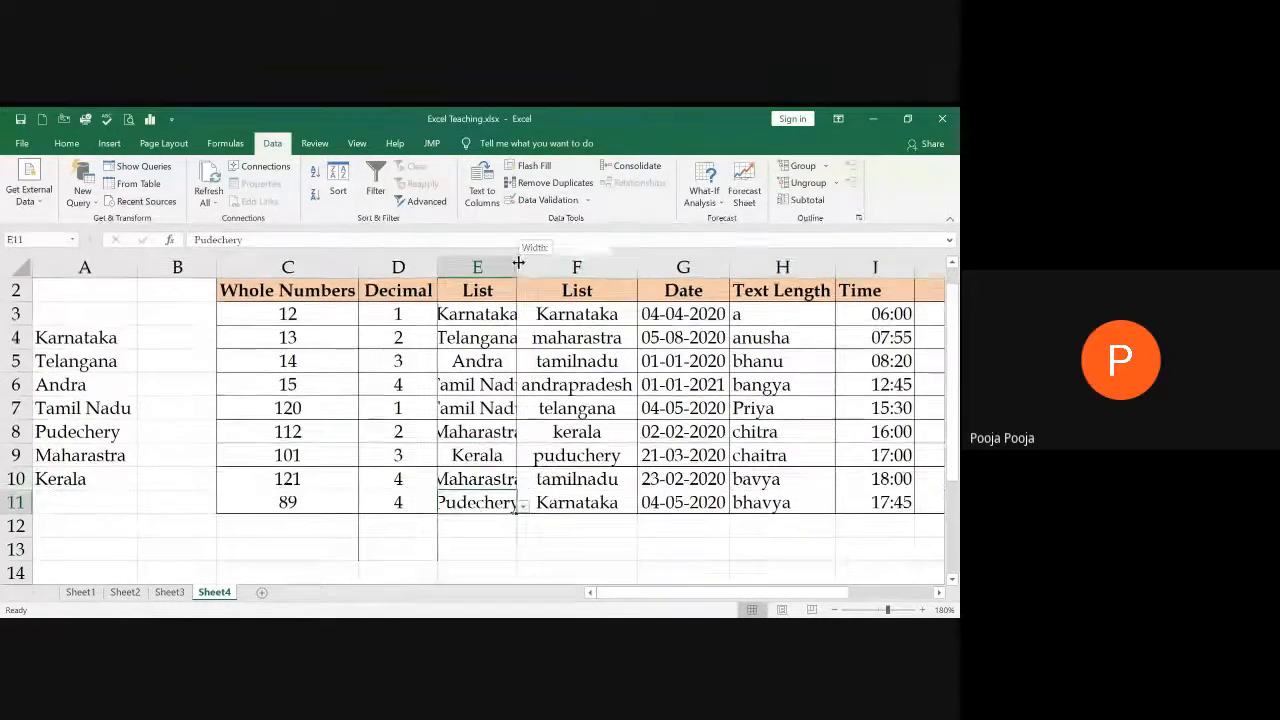
Step: Fit column E to its contents and centre the table cells C2:I11 horizontally
double_click(517, 264)
left_click_drag(646, 595, 703, 592)
left_click_drag(125, 288, 720, 499)
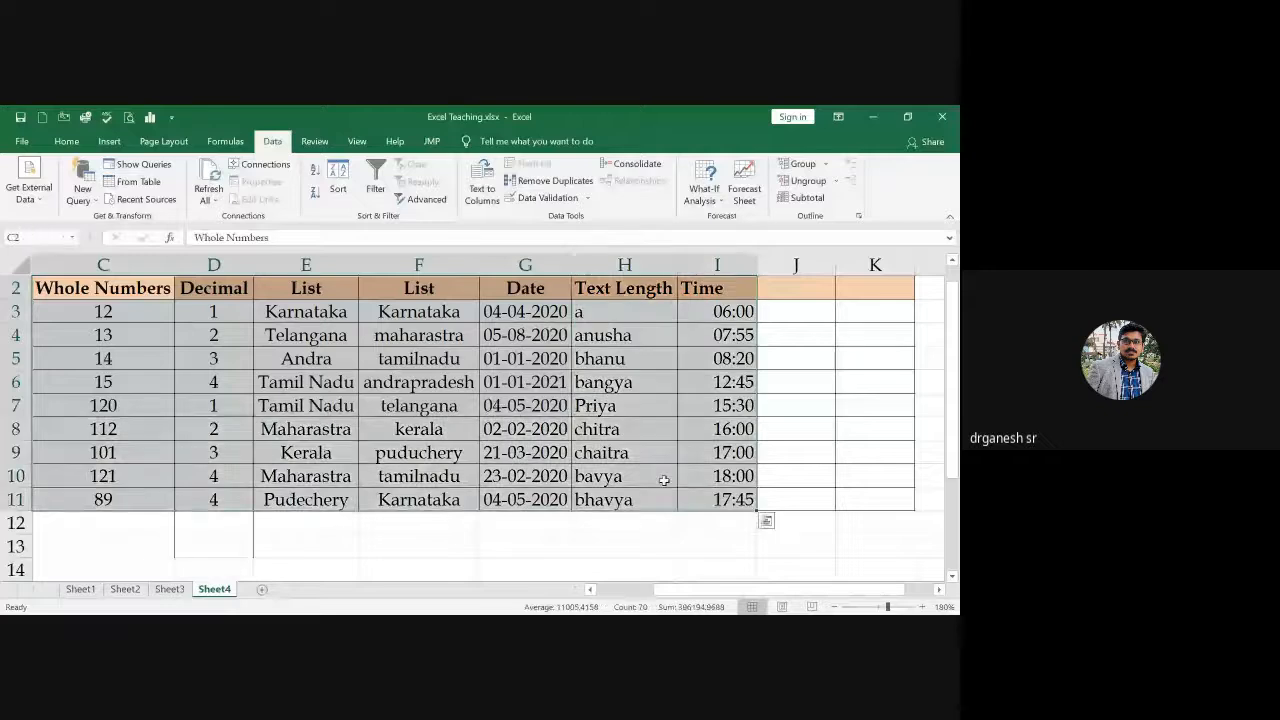
left_click(66, 141)
left_click(265, 192)
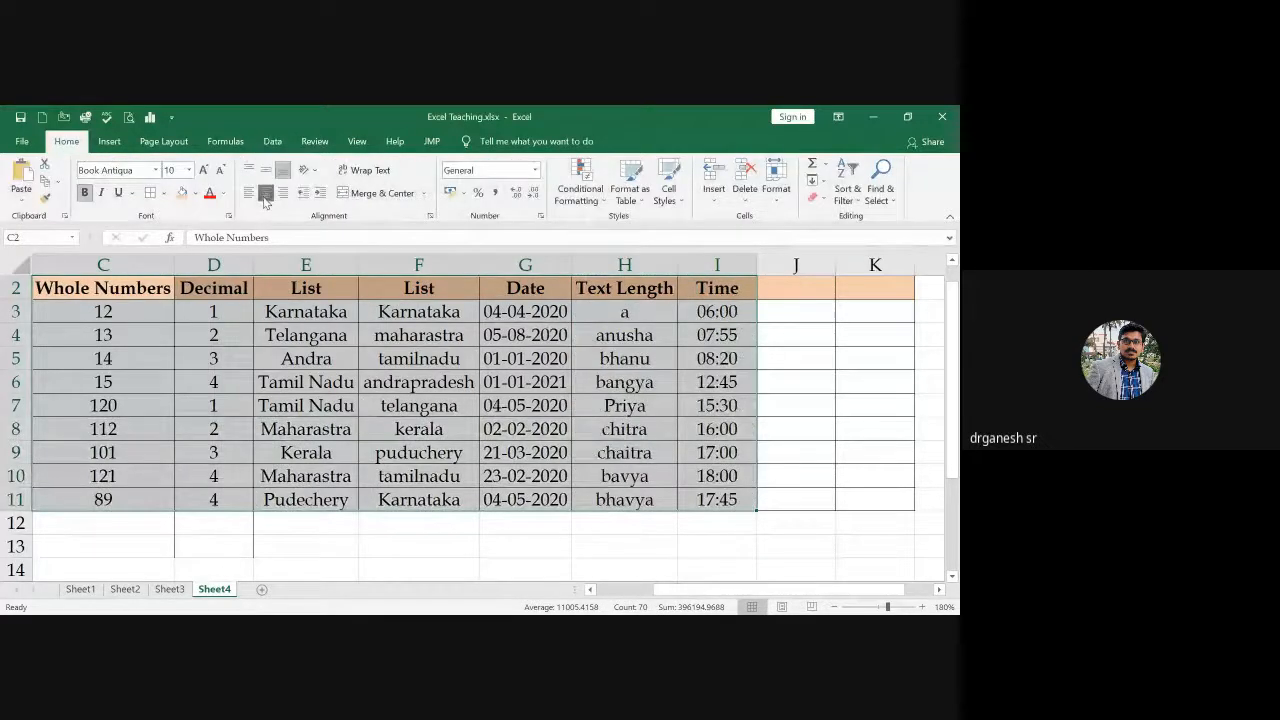
Step: Delete column E, the first of the two List columns
left_click(638, 313)
left_click_drag(540, 292, 630, 290)
left_click(700, 296)
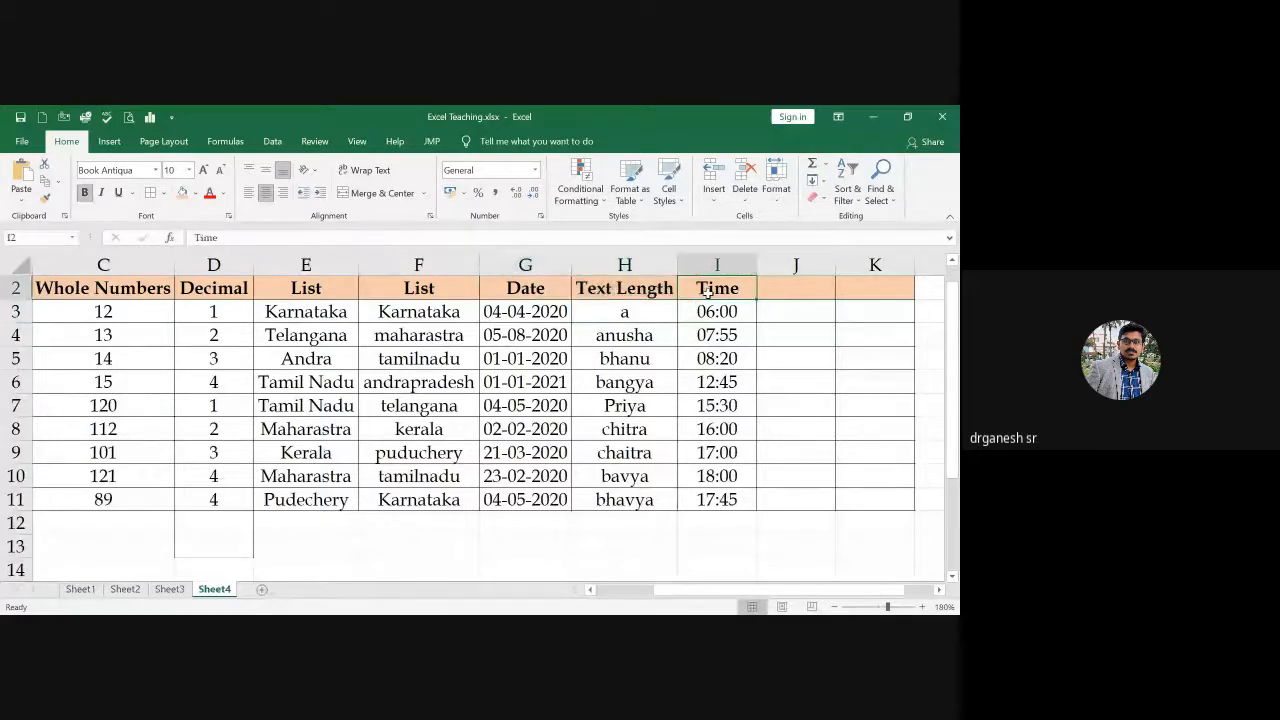
left_click(335, 289)
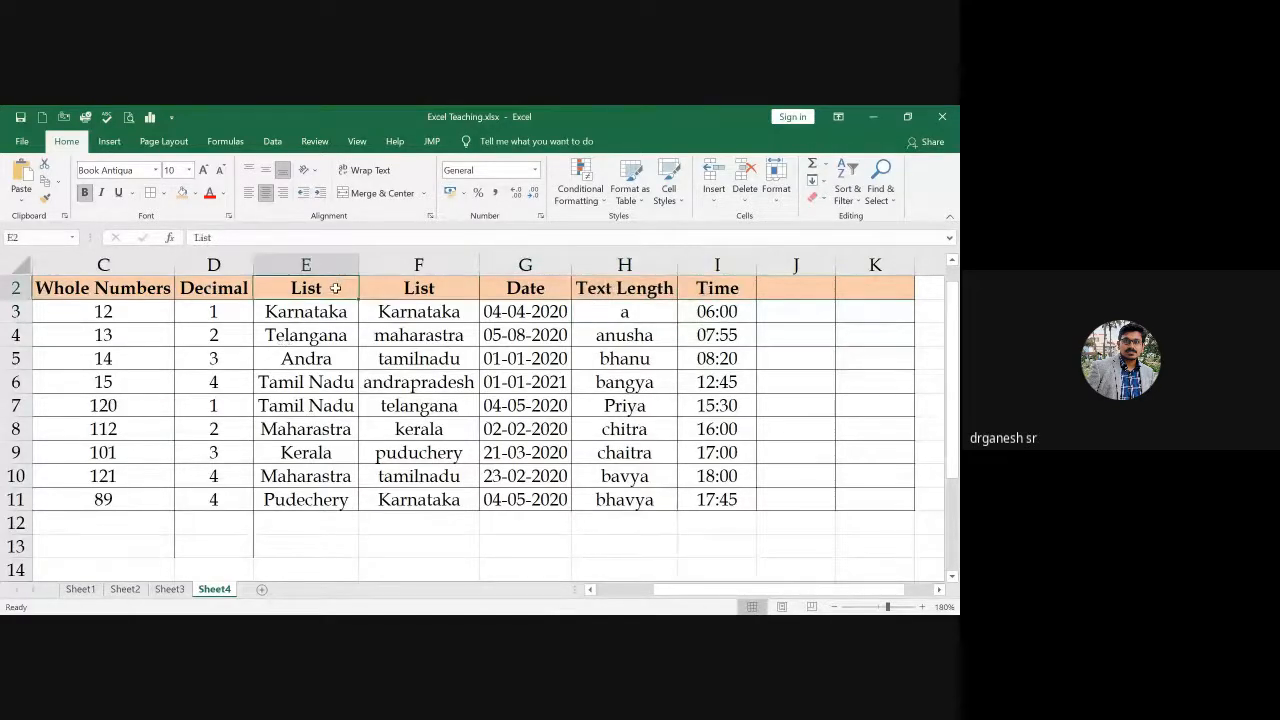
left_click(480, 293)
left_click(325, 262)
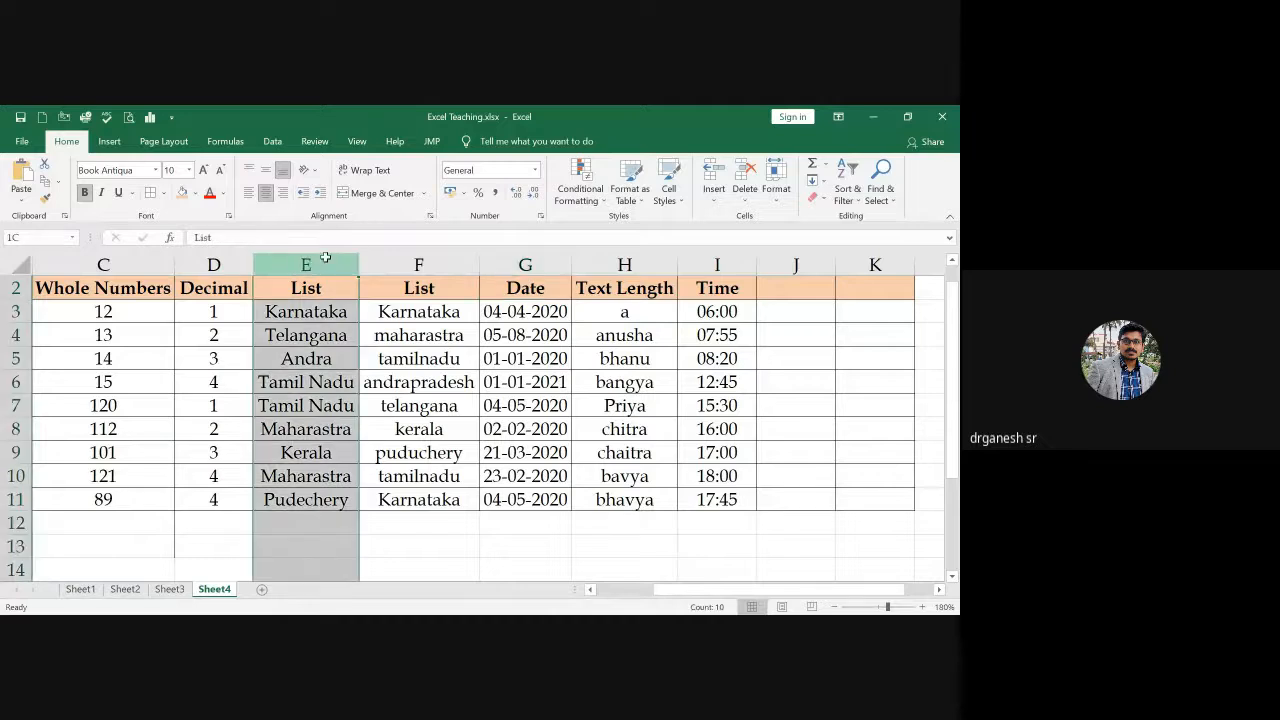
key("ctrl+minus")
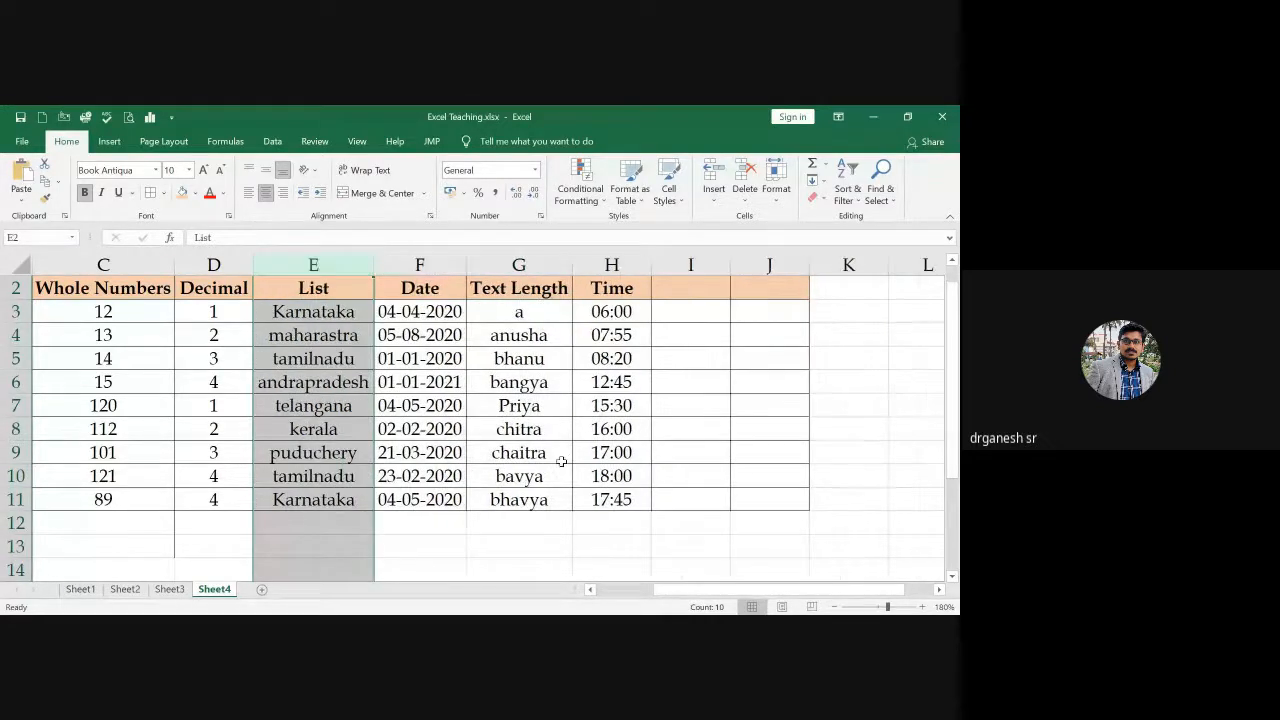
left_click(543, 550)
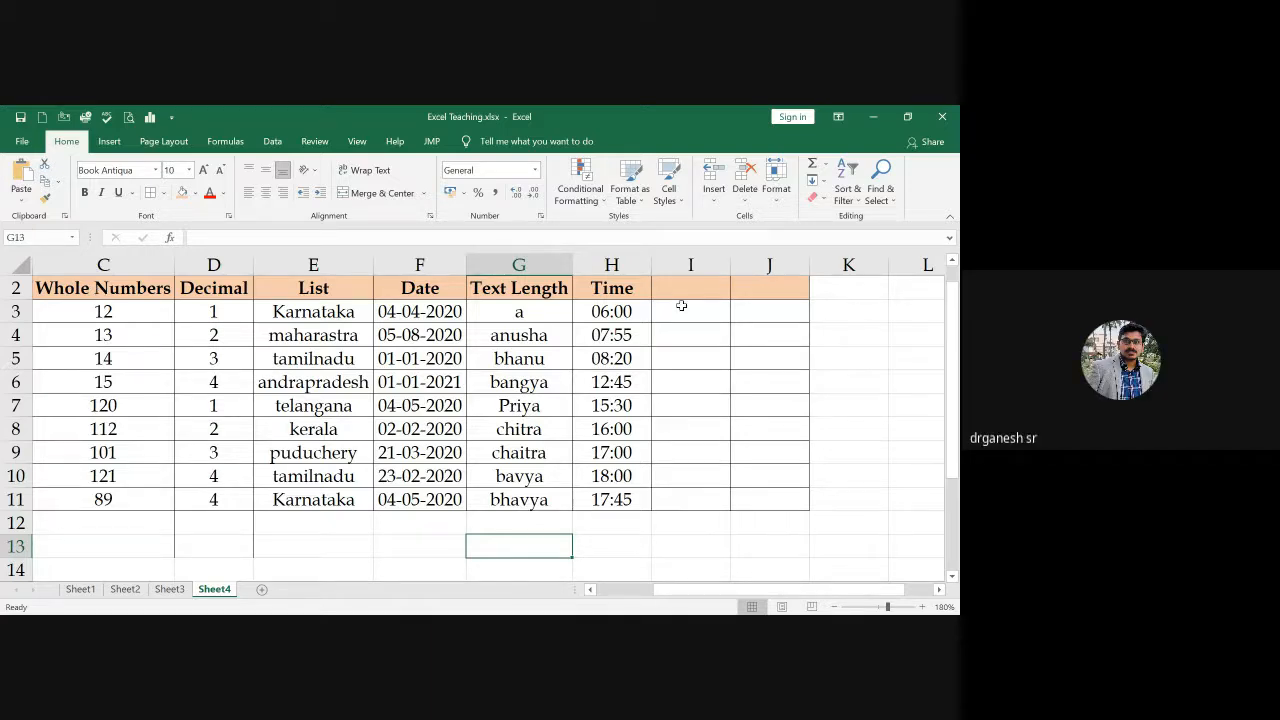
Step: Delete the empty formatted columns I and J and the column A holding the state names
left_click_drag(676, 268, 768, 266)
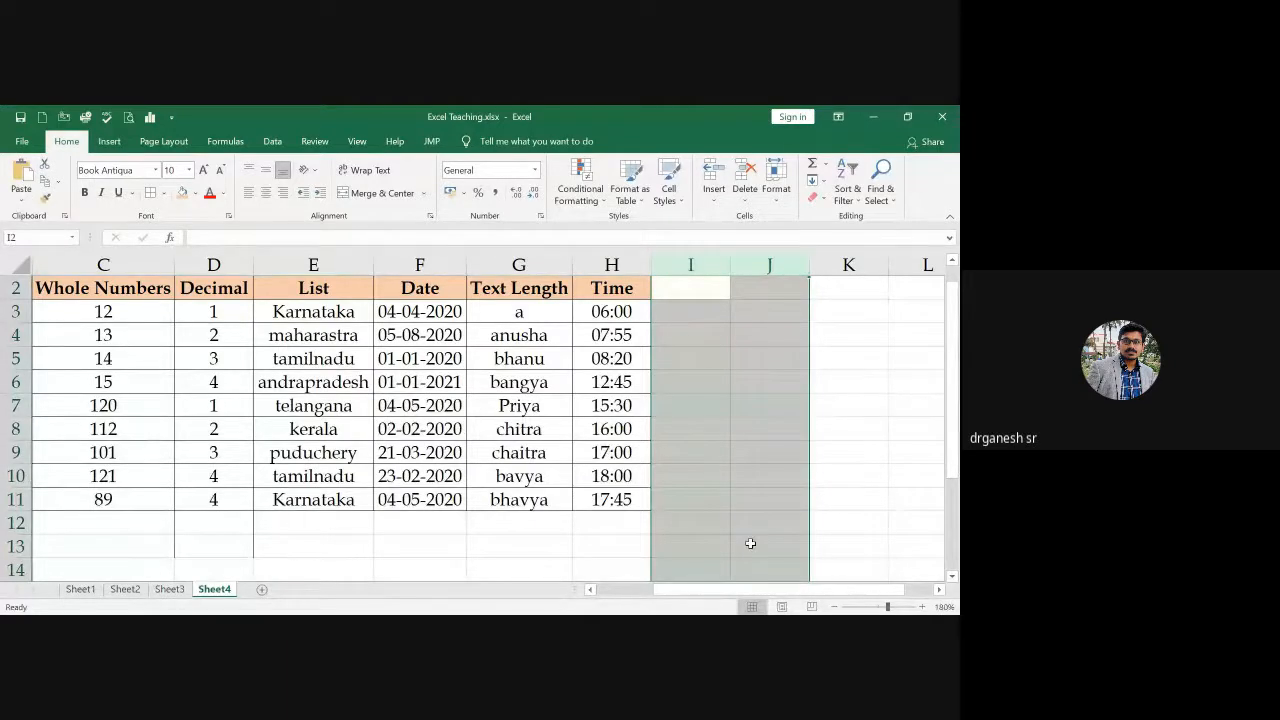
left_click_drag(724, 592, 666, 605)
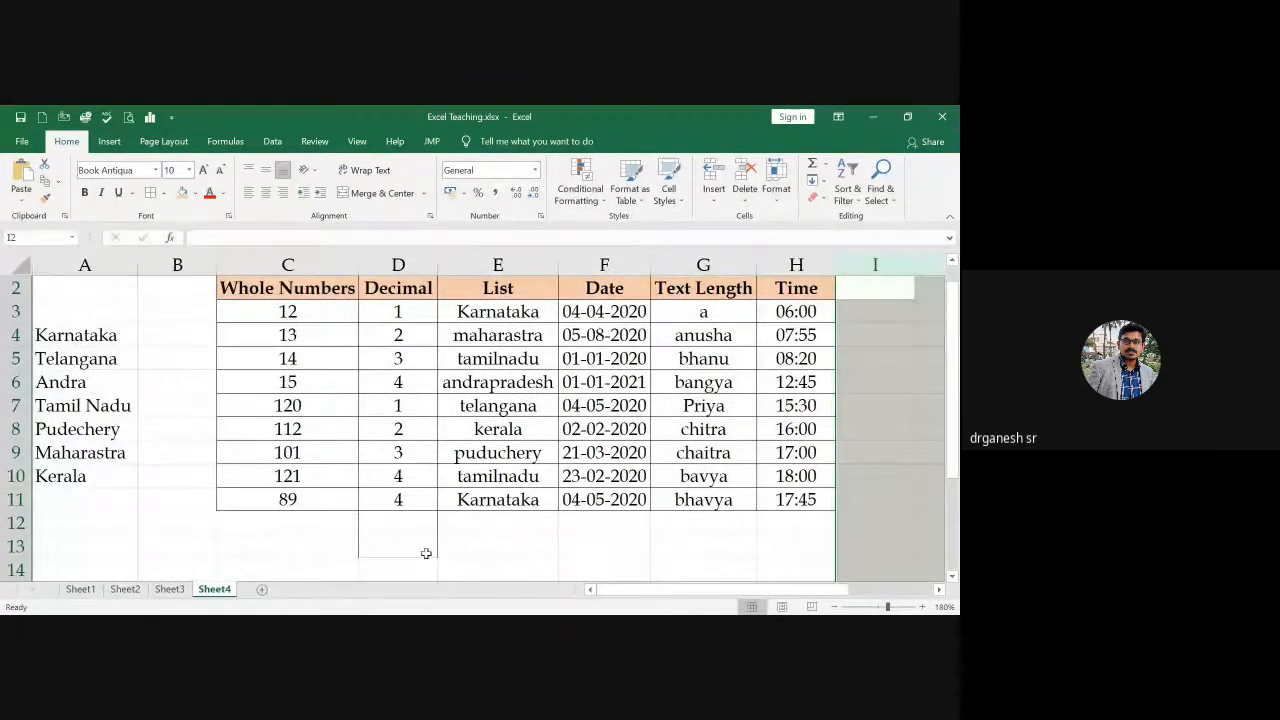
left_click(84, 264)
key("ctrl+minus")
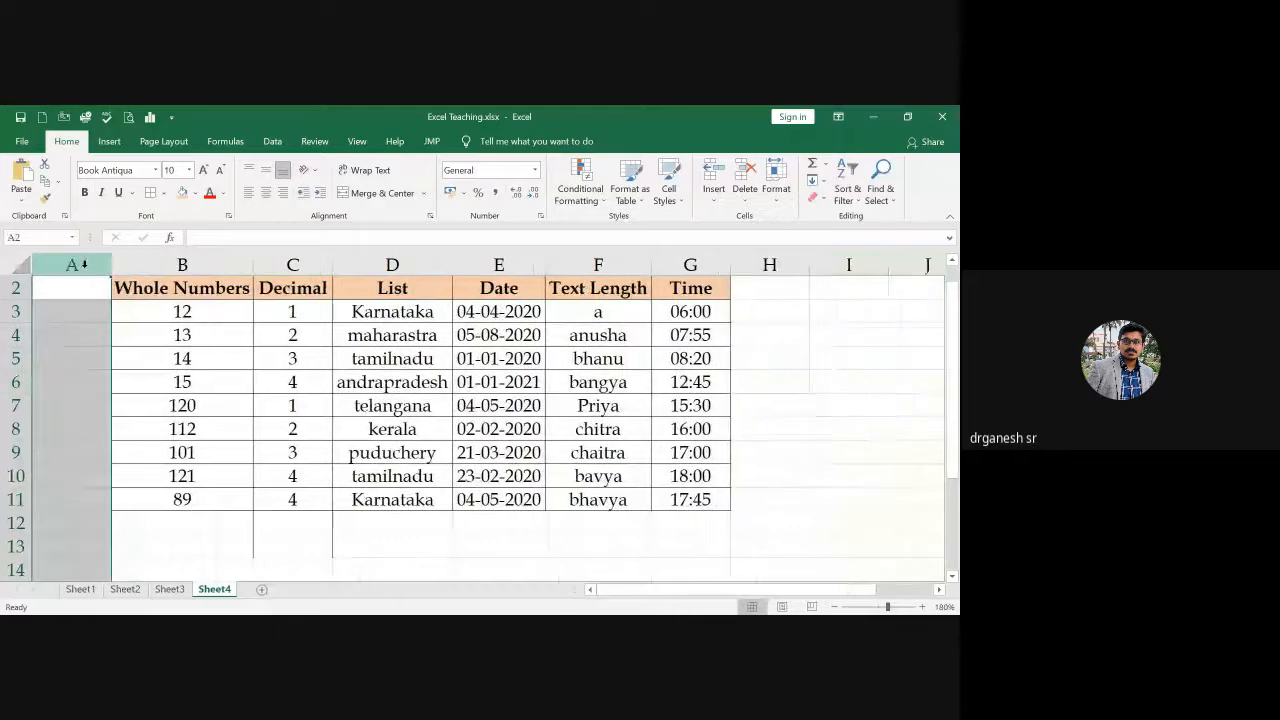
left_click(287, 355)
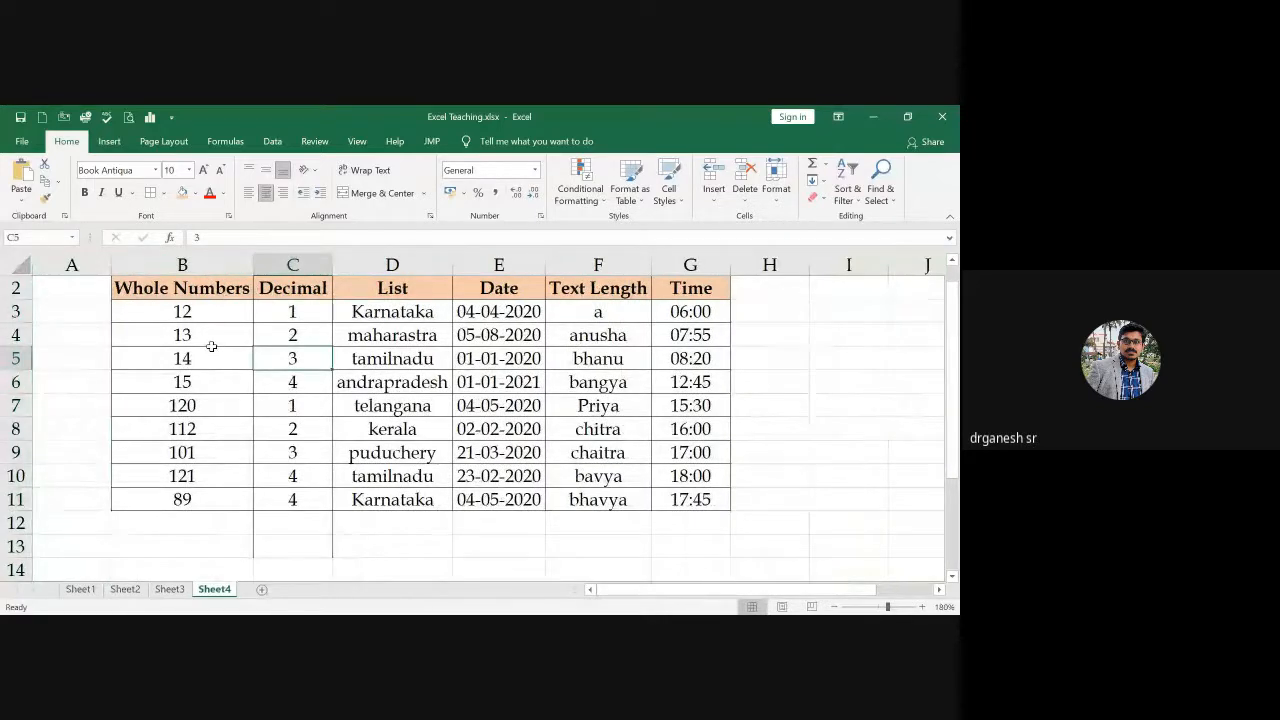
left_click(205, 328)
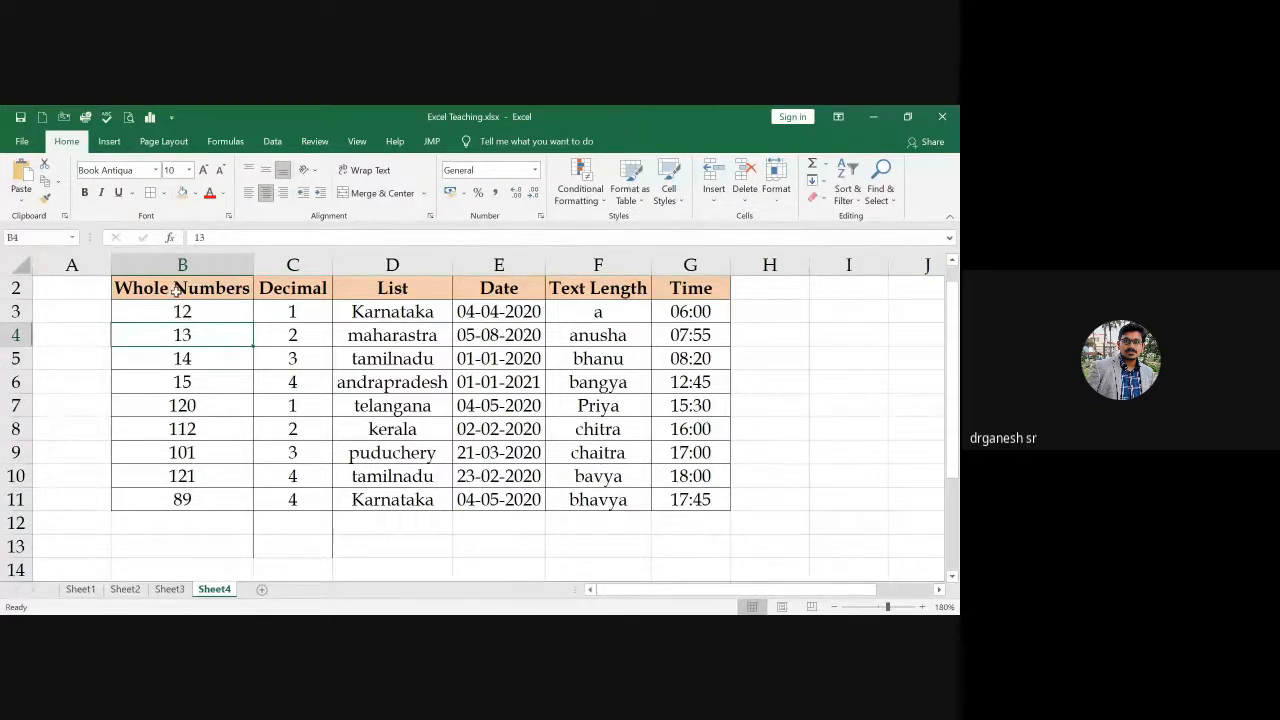
left_click_drag(176, 290, 669, 499)
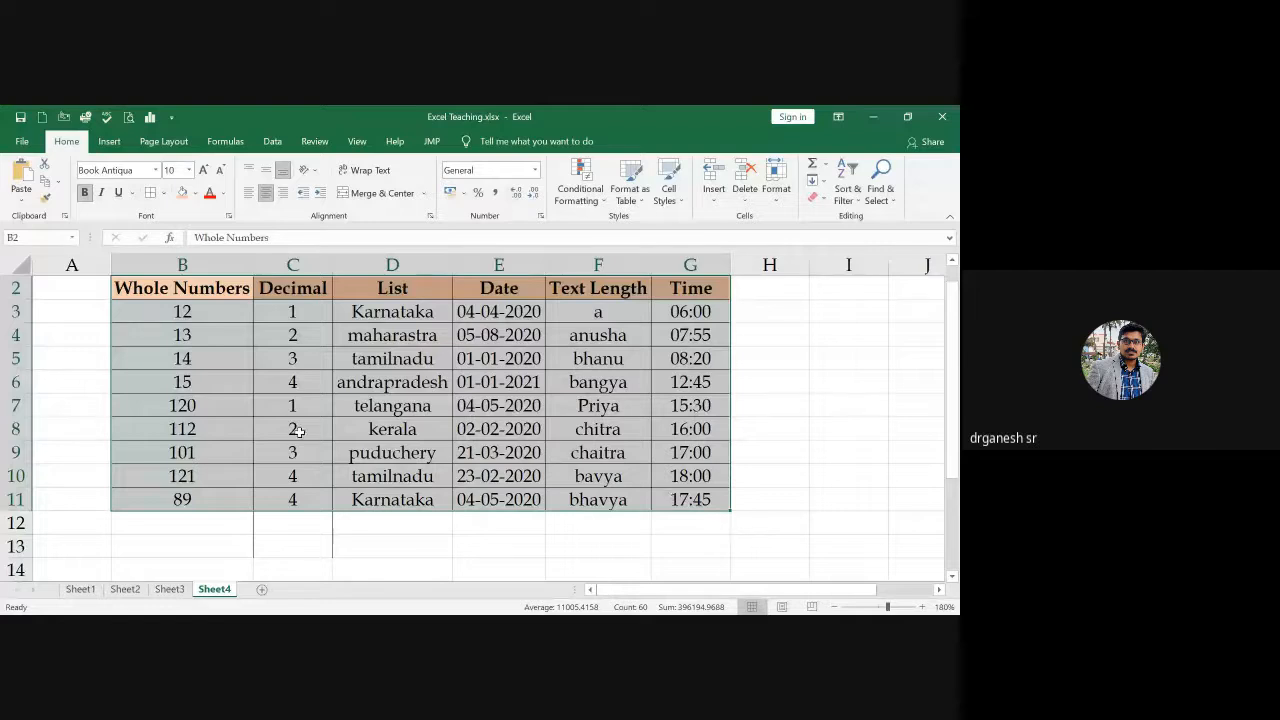
Step: Try twice to enter 123 in cell B3 to test its whole-number validation, cancelling each entry
left_click(192, 307)
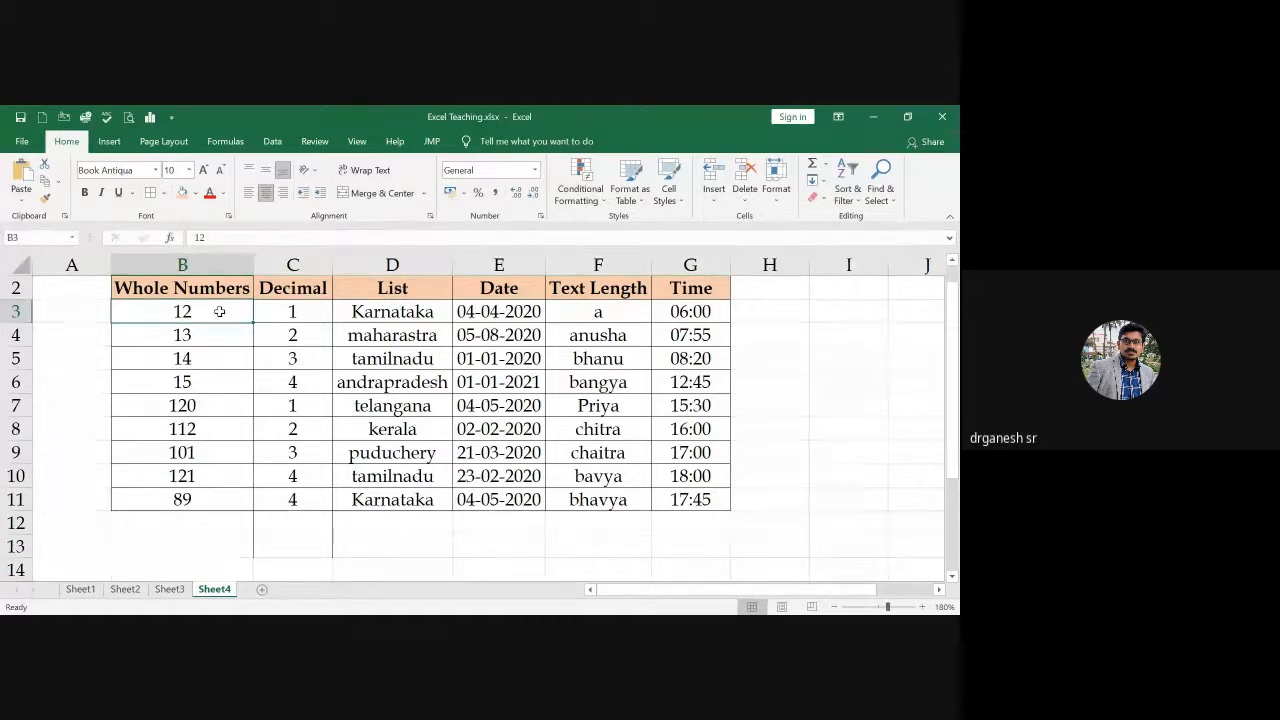
type("123")
key("Return")
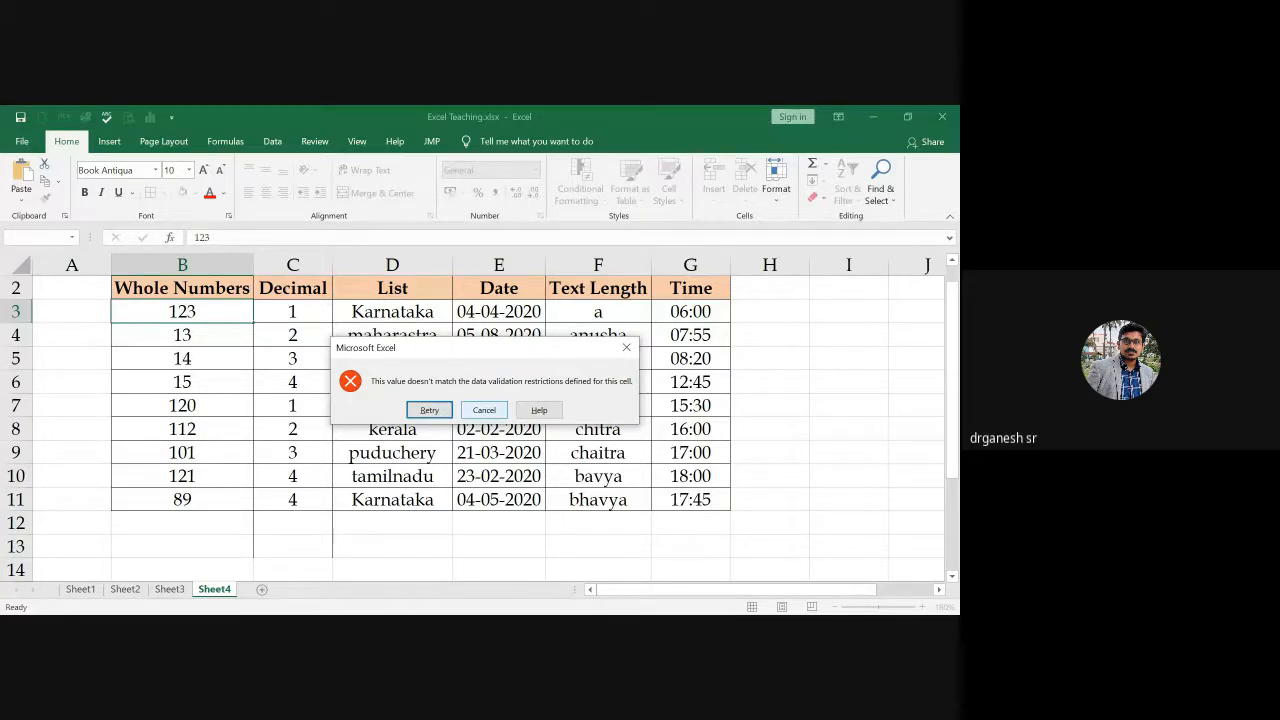
left_click(484, 409)
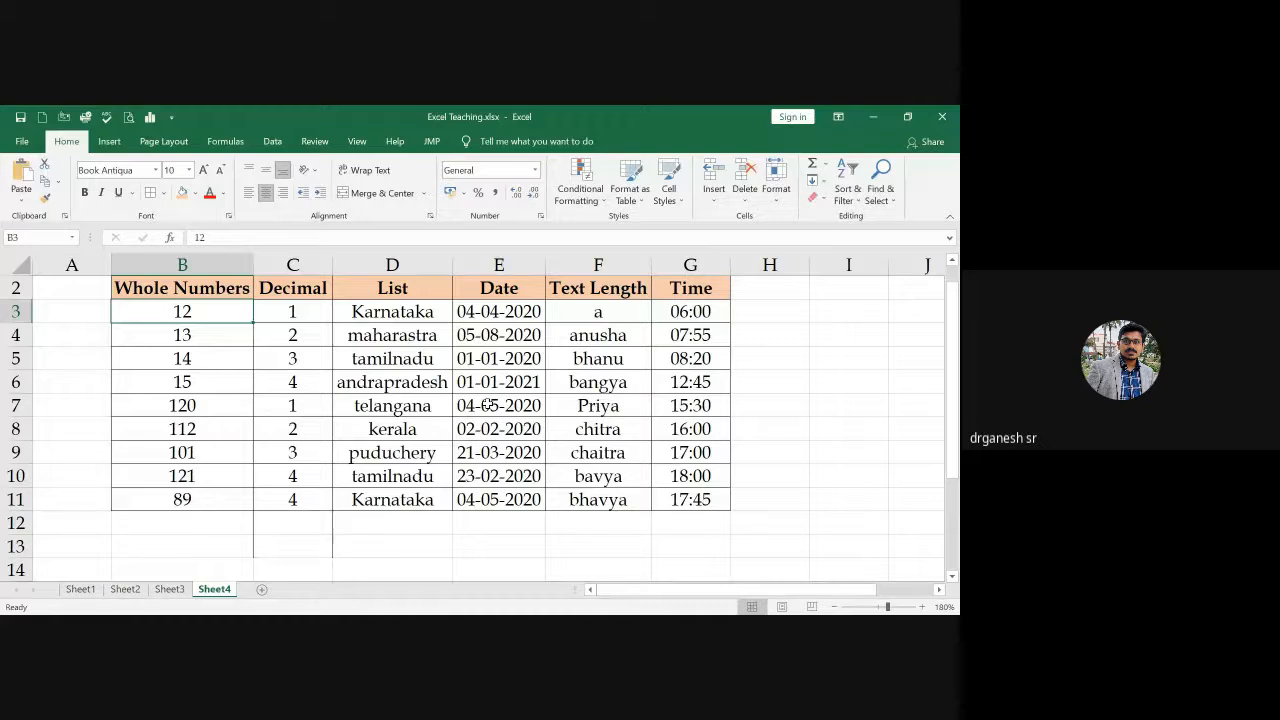
type("123")
key("Return")
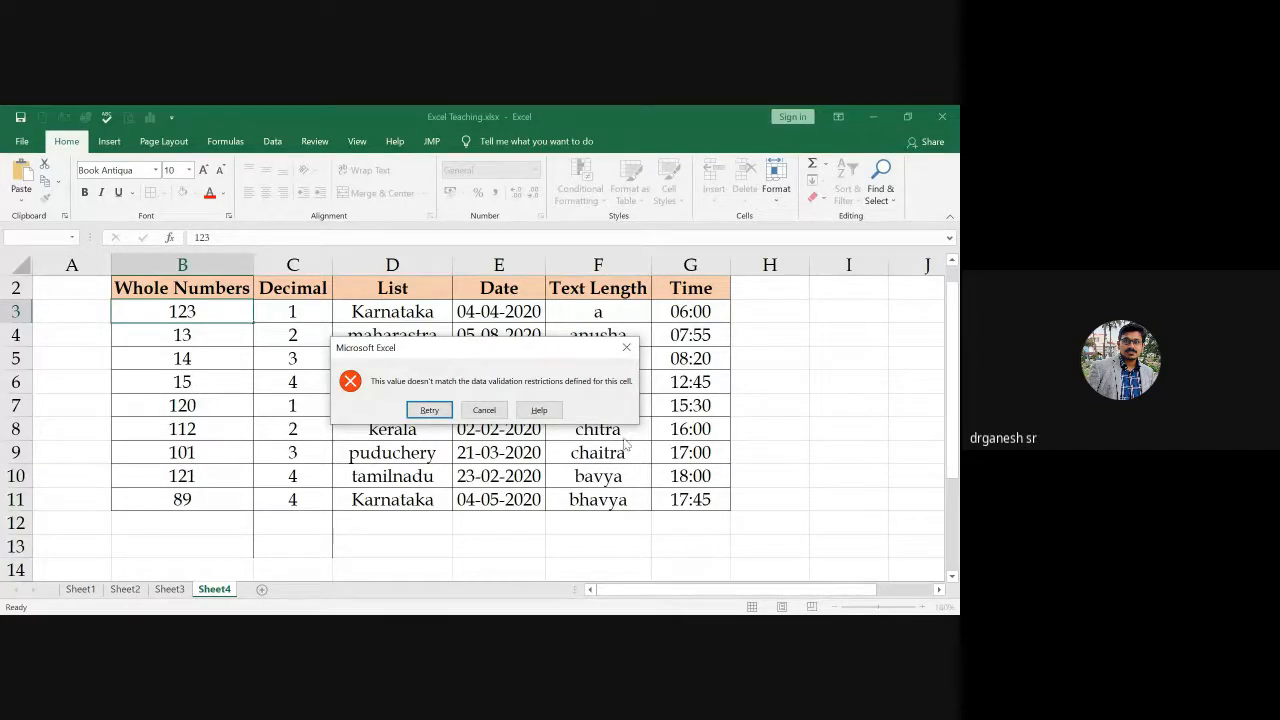
left_click(484, 410)
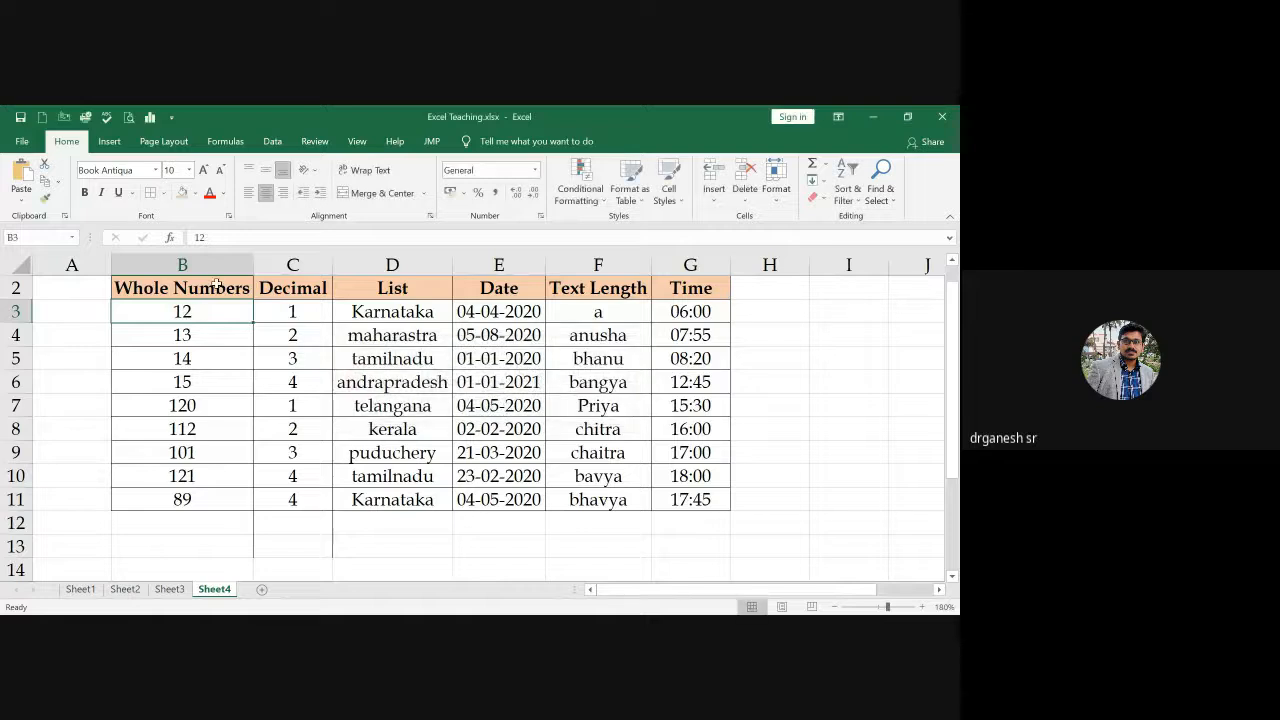
Step: Add a validation error alert to cells B3:B11 titled "Data Validation" with the message "only show the numbers from 1 to 121"
left_click_drag(216, 303, 214, 500)
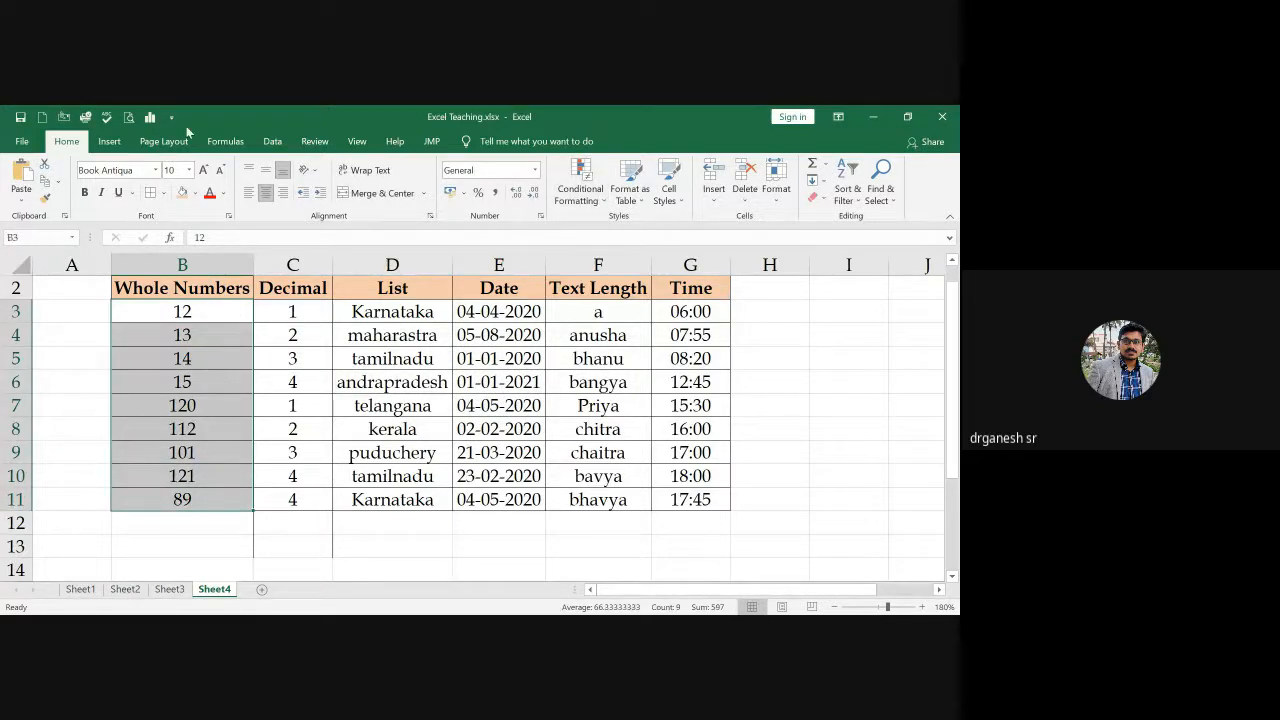
left_click(272, 141)
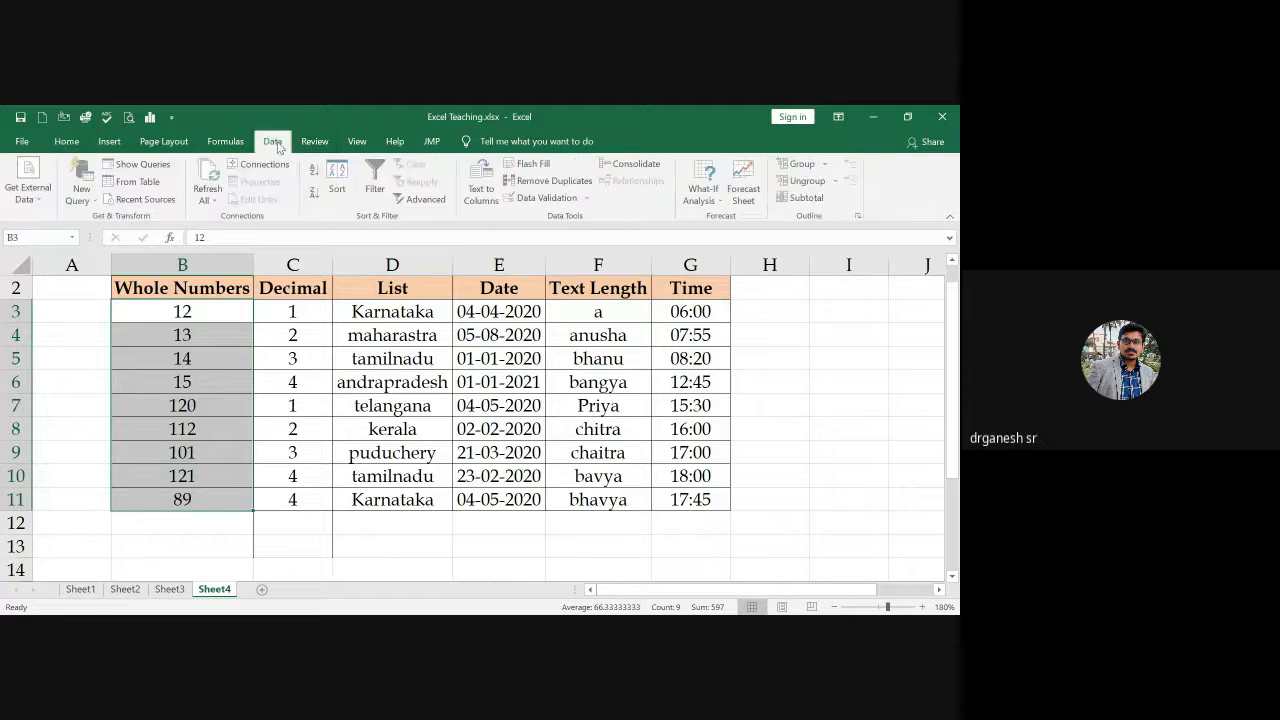
left_click(548, 197)
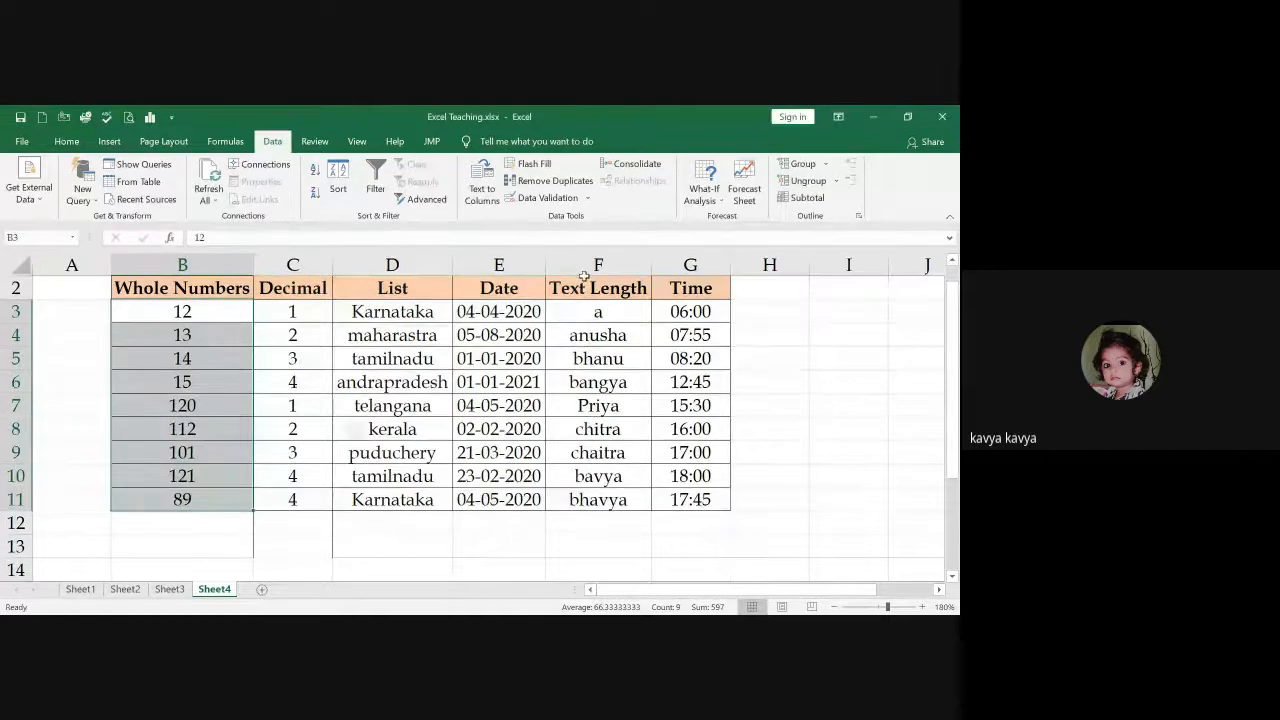
left_click(390, 360)
left_click(556, 199)
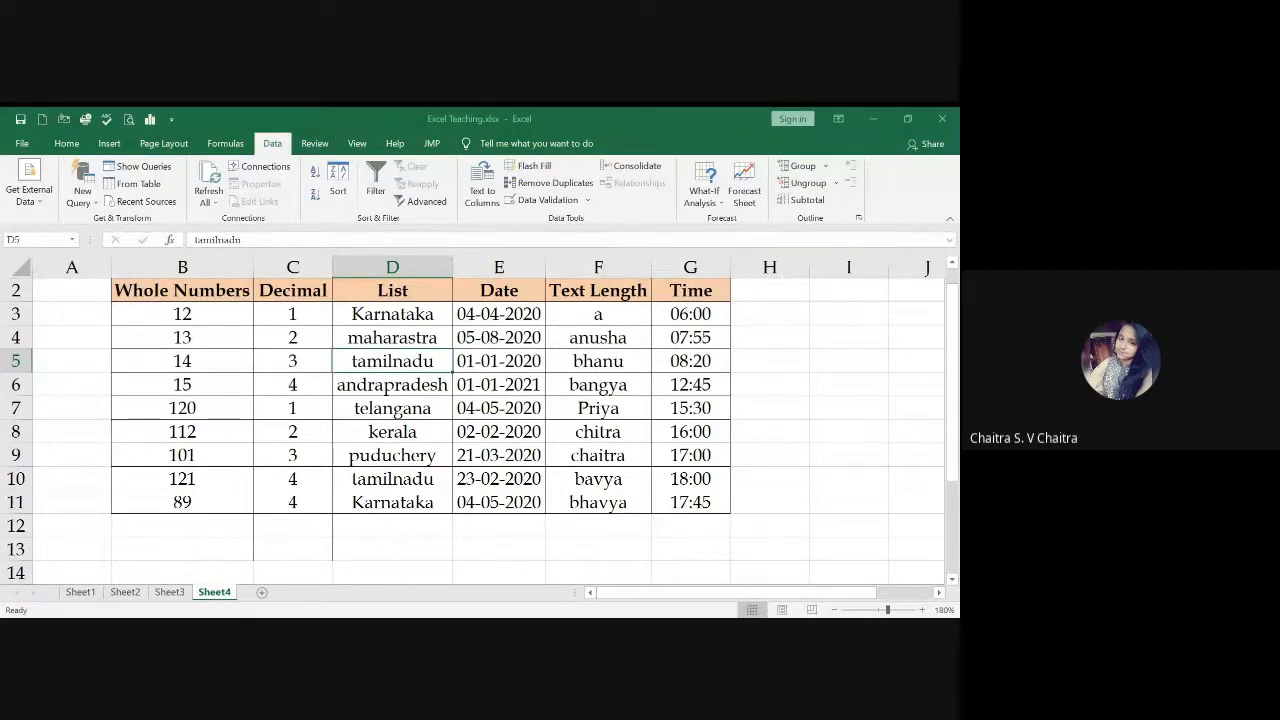
left_click(238, 316)
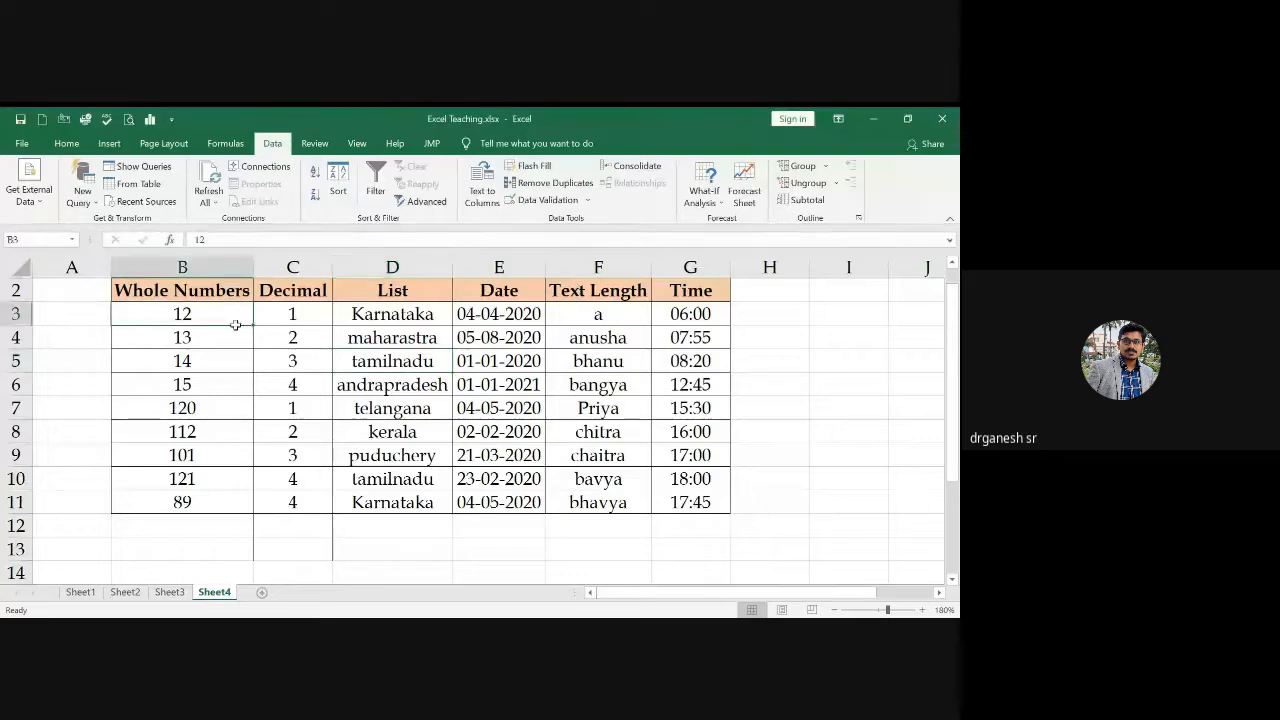
left_click_drag(235, 325, 209, 497)
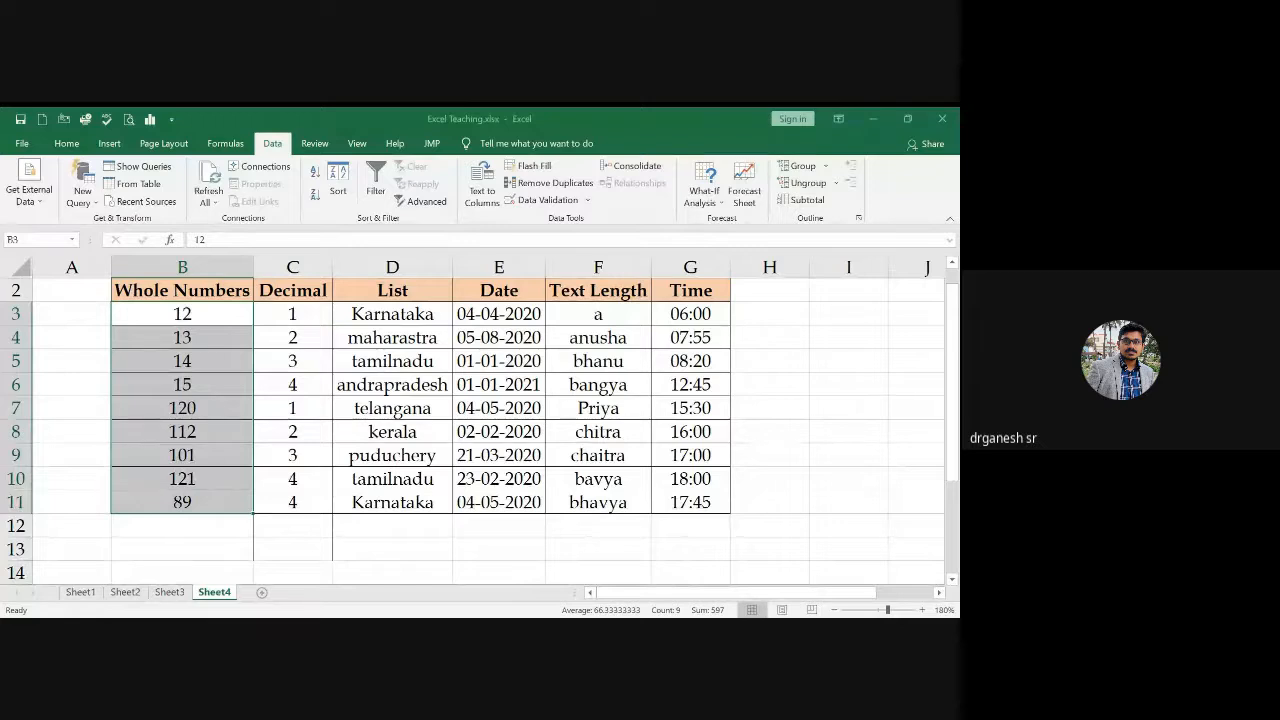
key("alt+Tab")
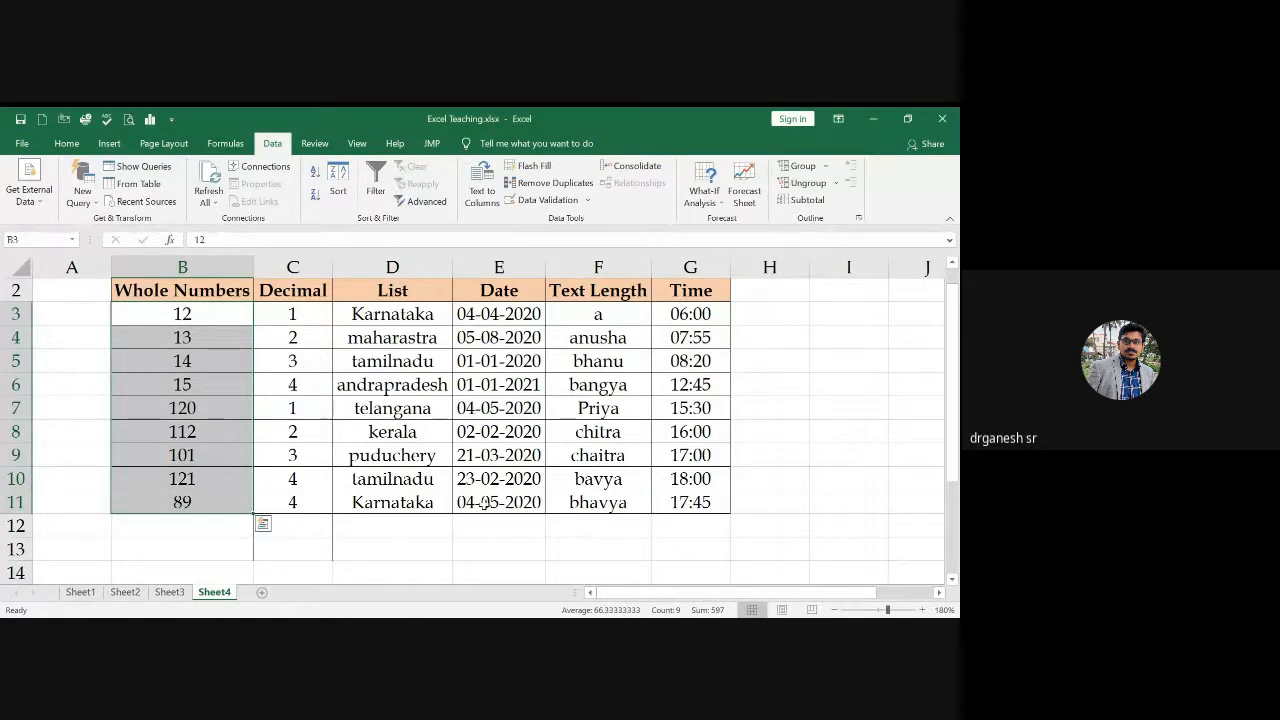
Step: Test the custom error alert by trying to enter 123 in cell B3, and cancel the entry
left_click(190, 318)
type("1")
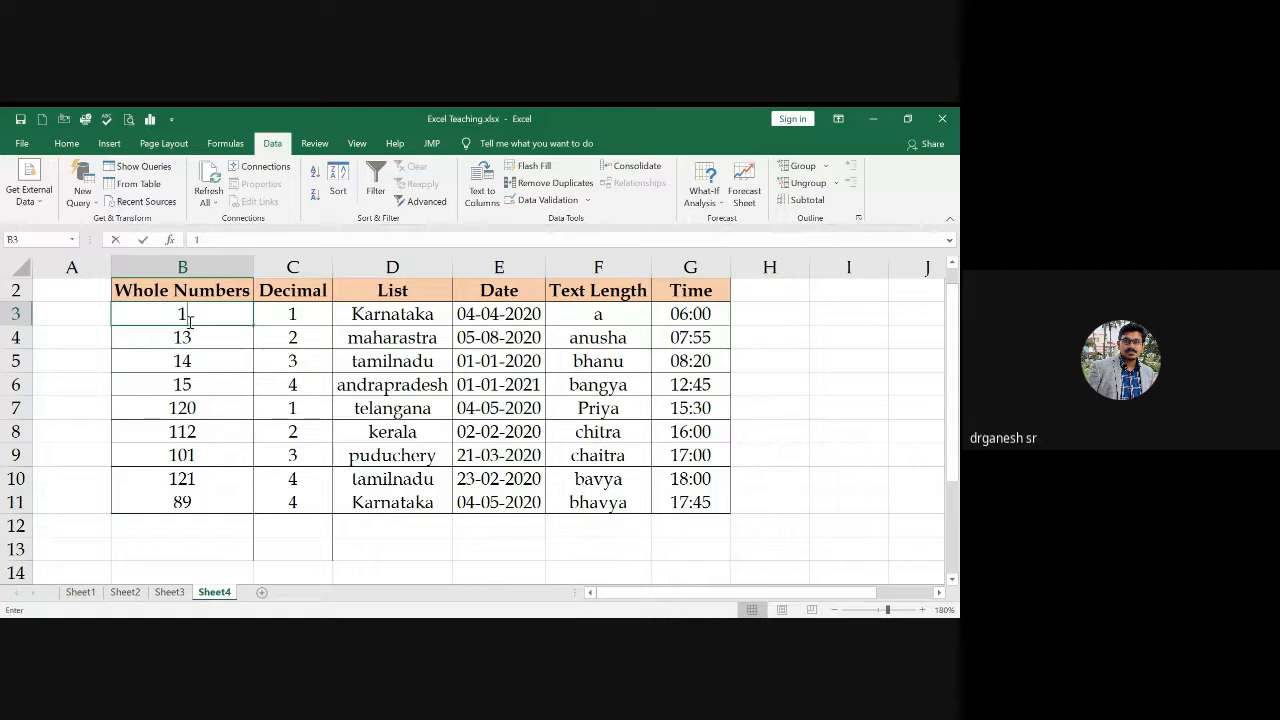
type("23")
key("Return")
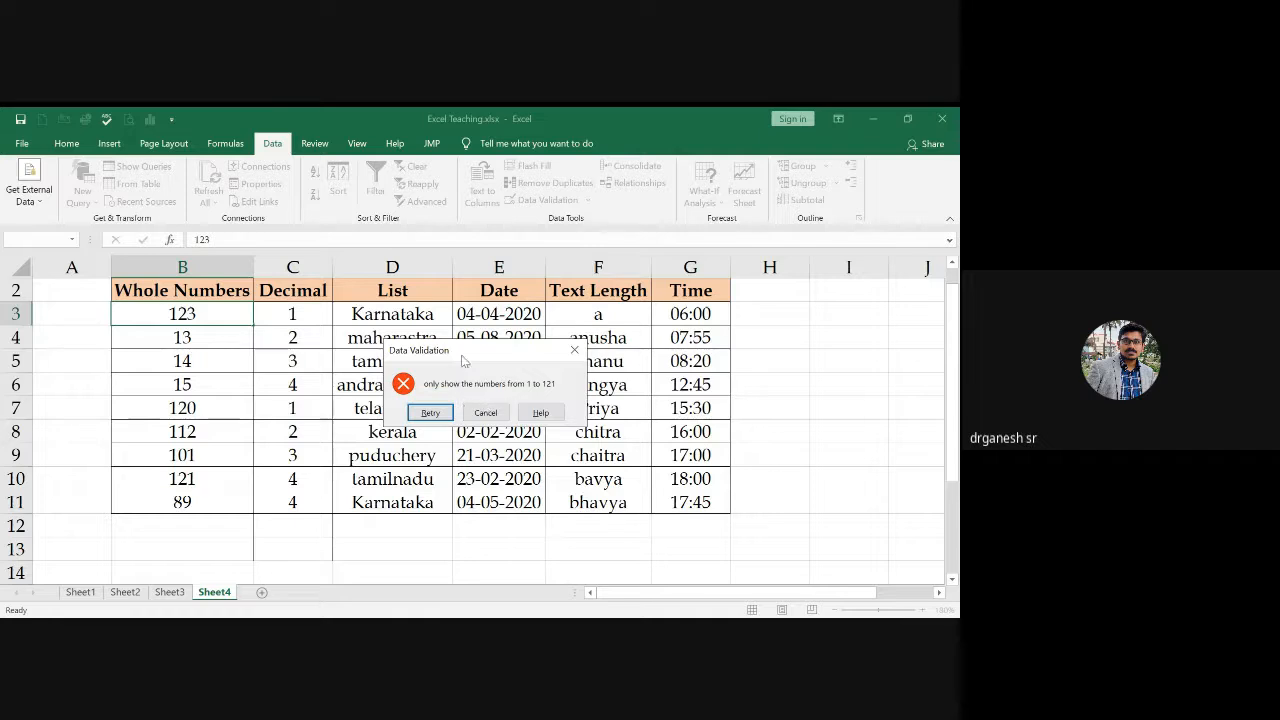
left_click(472, 413)
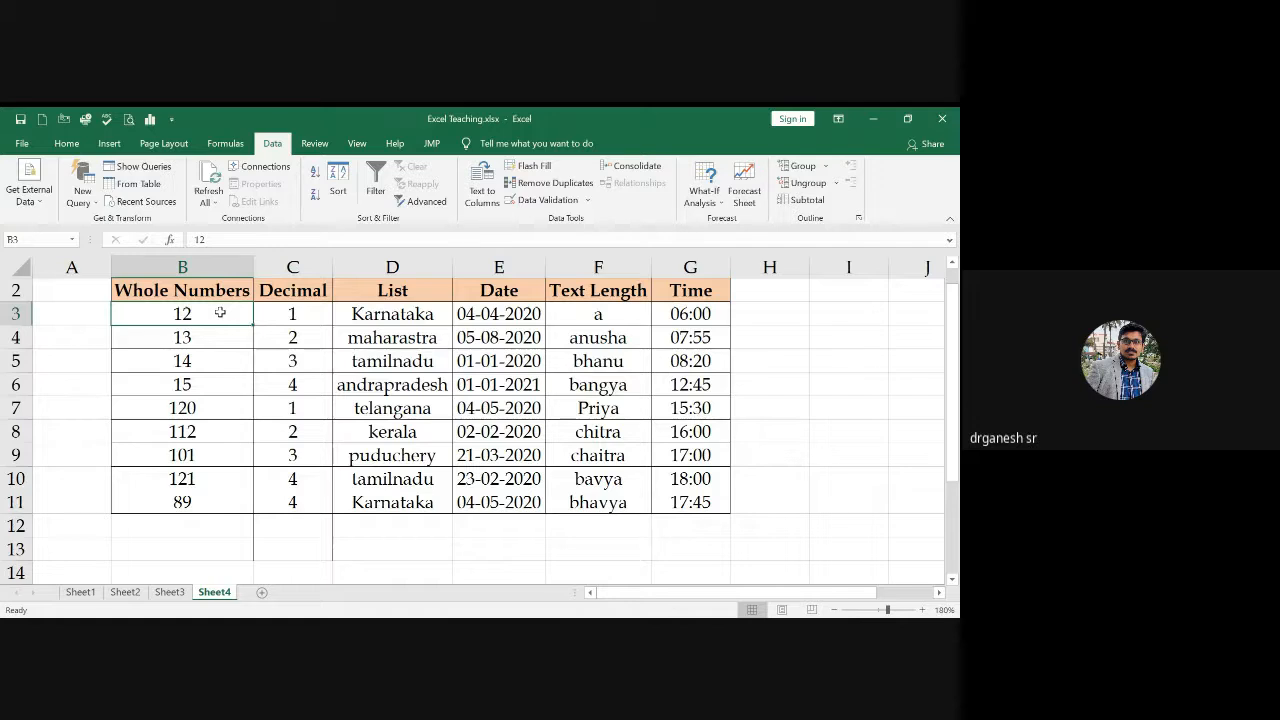
Step: Add an input message to cells B3:B11 titled "Information" reading "type only the numbers between 1 to 121", and check it on B3
left_click_drag(218, 313, 211, 502)
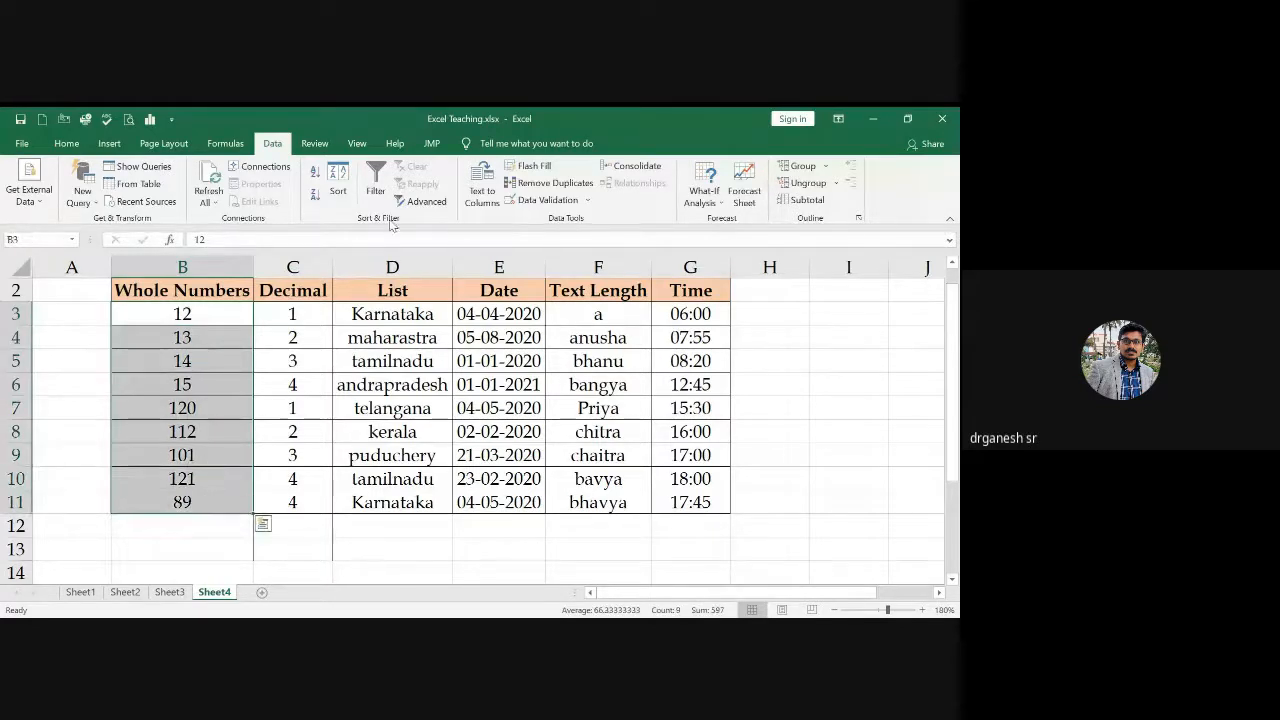
left_click(543, 208)
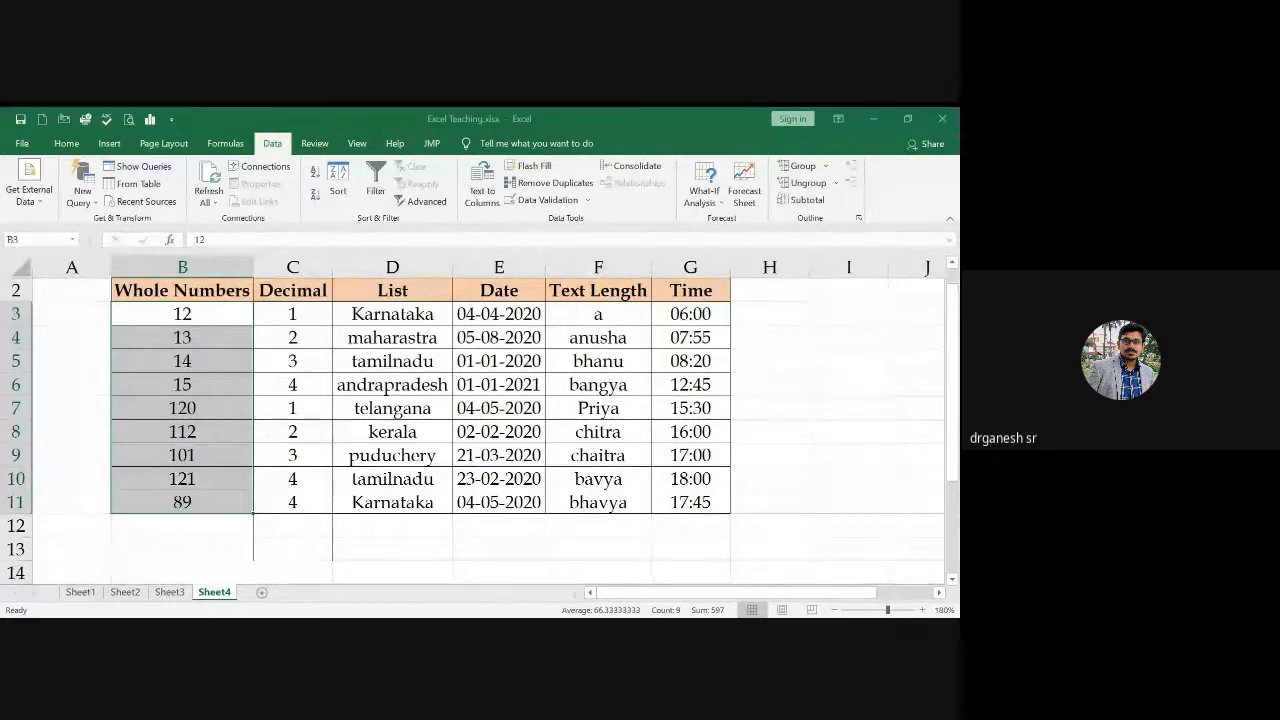
left_click(490, 431)
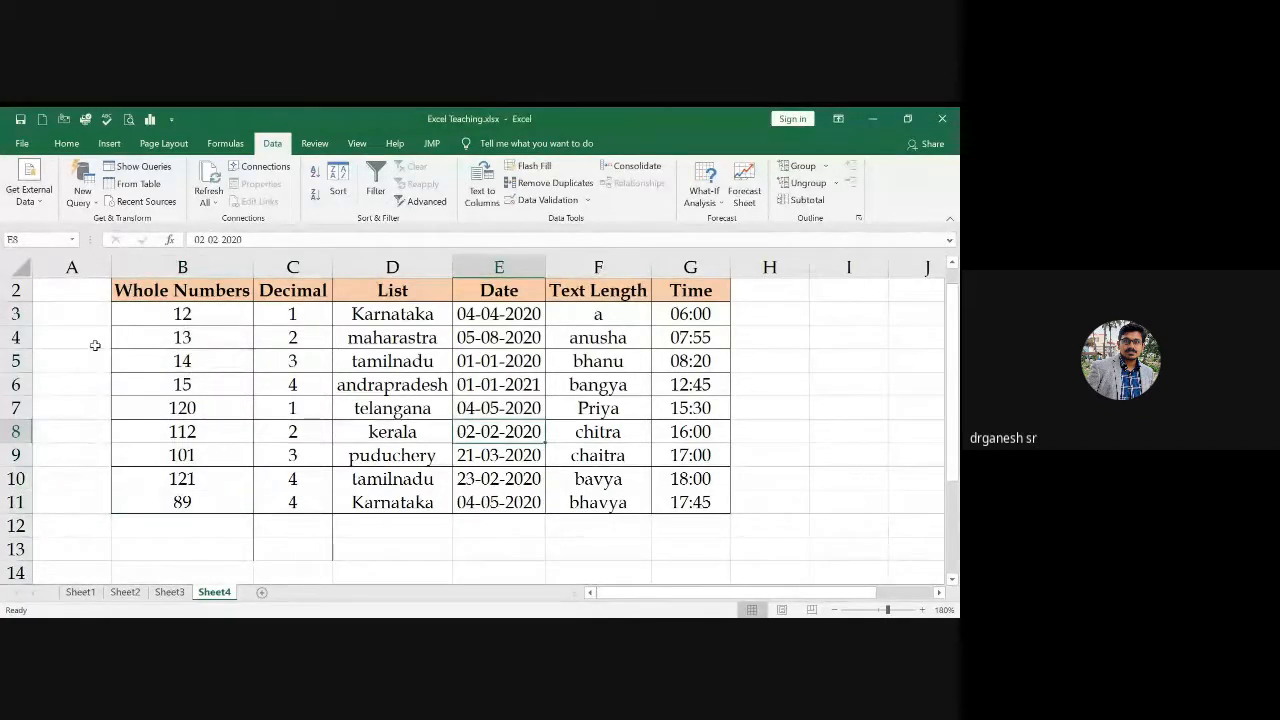
left_click(201, 318)
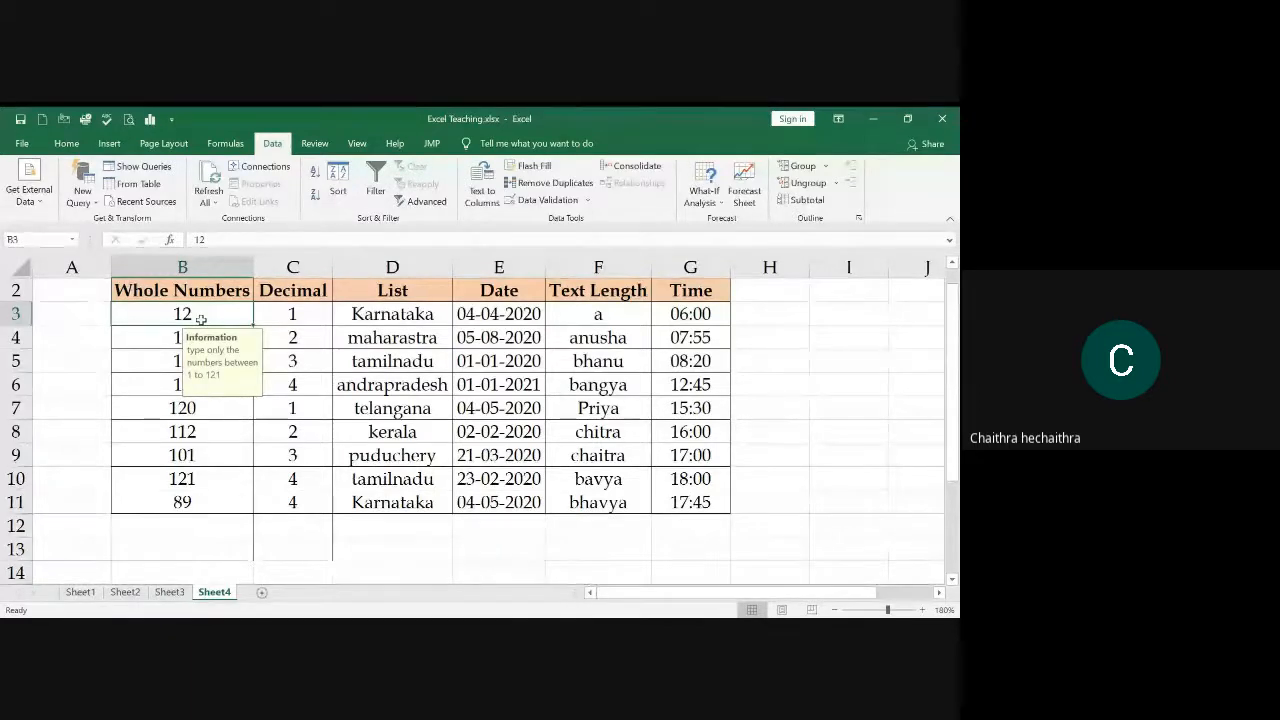
Step: Check the input message on cells B3 and B4 by selecting each of them in turn
left_click(145, 331)
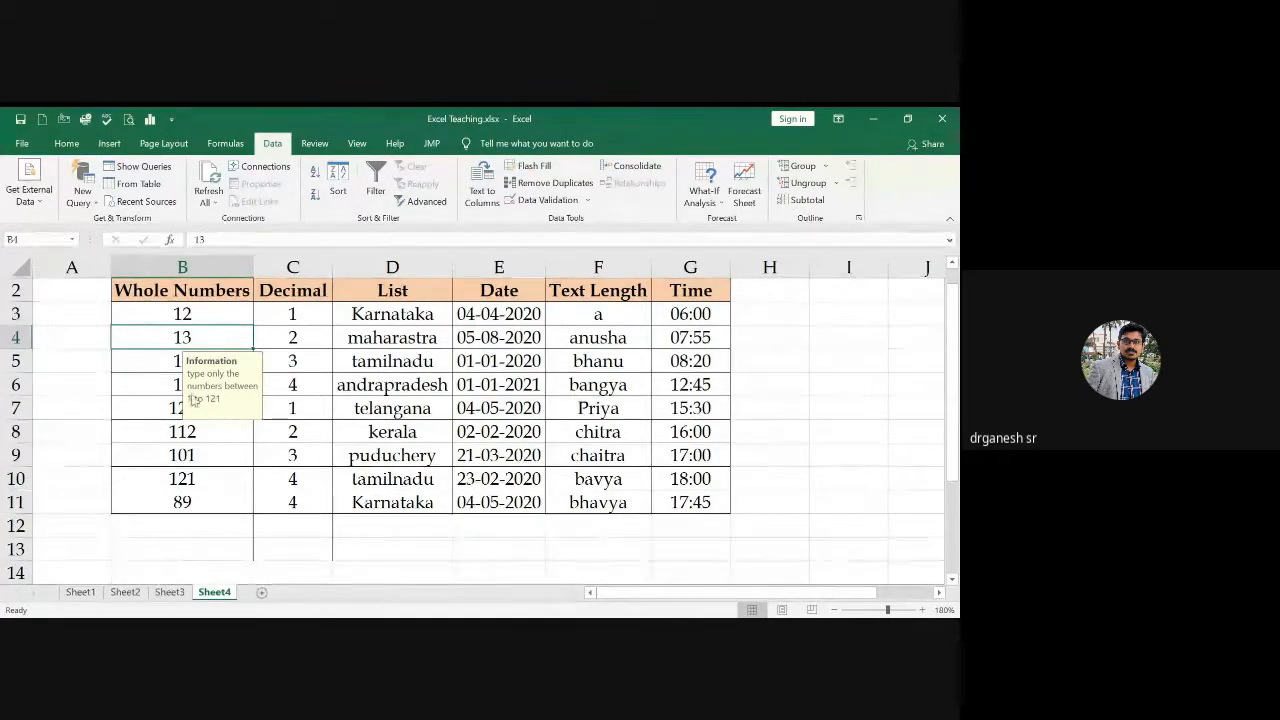
left_click(188, 314)
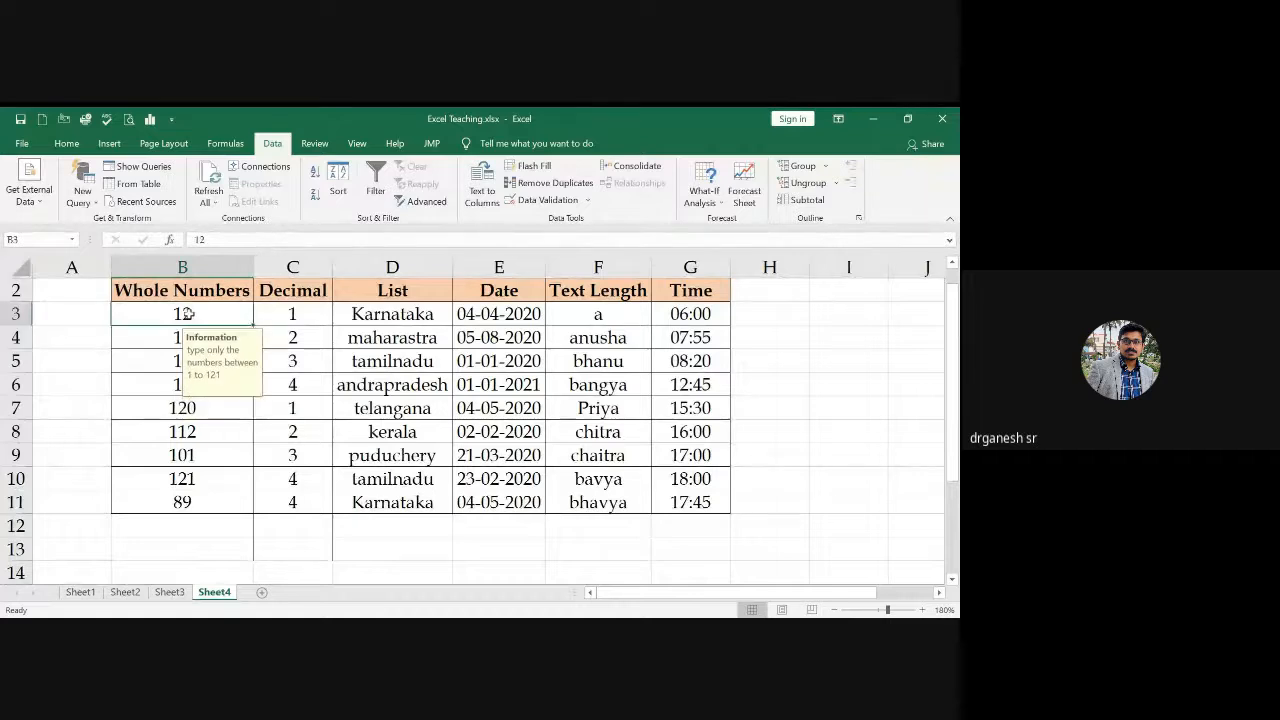
left_click(177, 346)
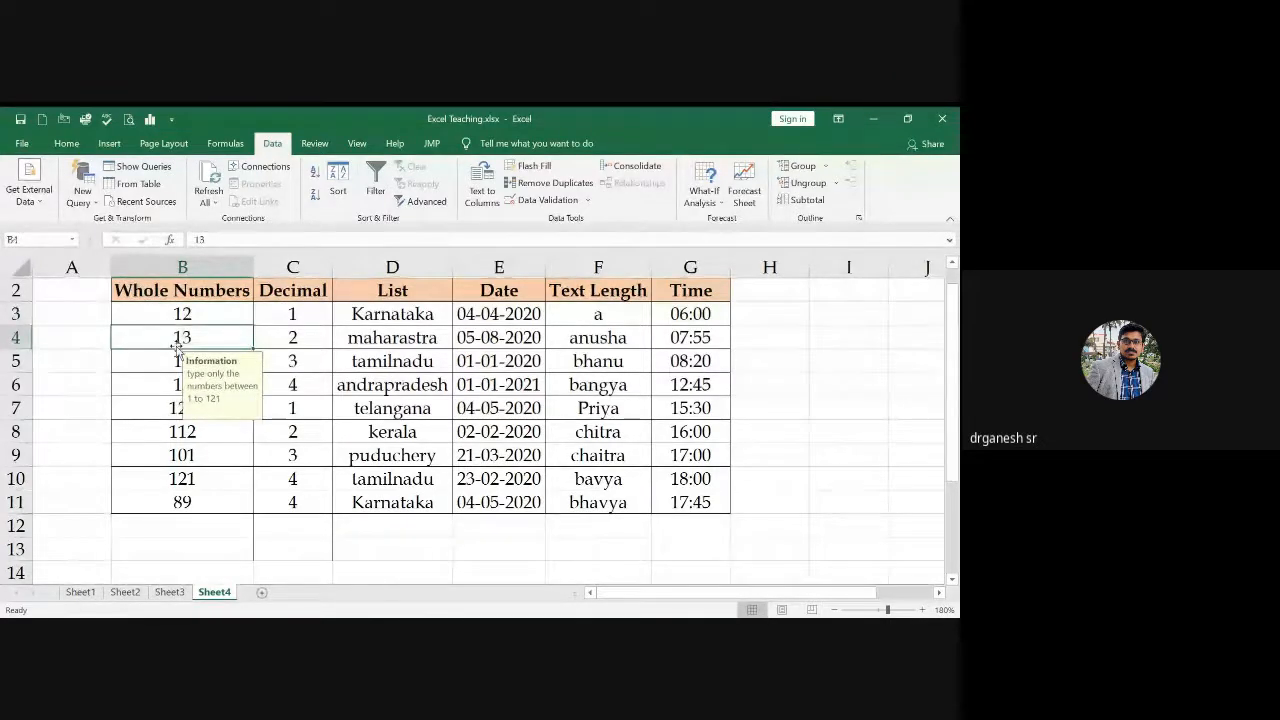
Step: Test the error alert by trying to enter 132 in cell B3, and cancel the entry
left_click(210, 316)
type("1")
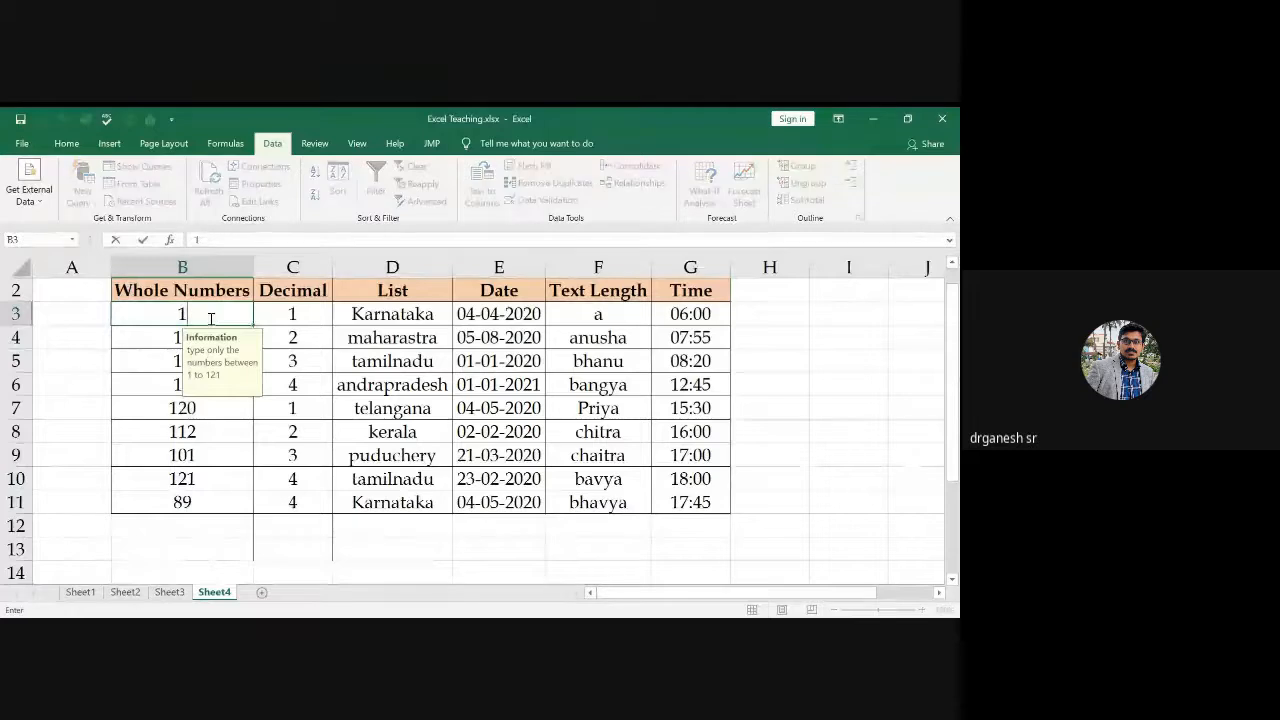
type("32")
key("Return")
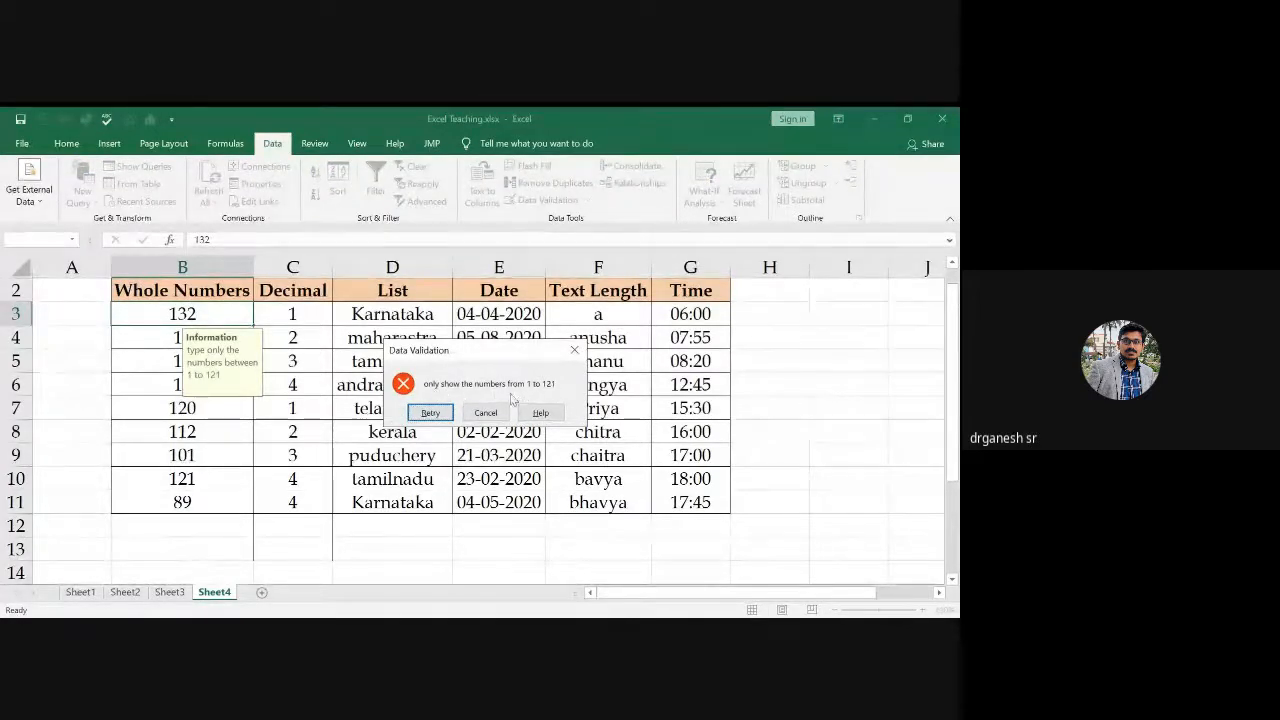
left_click(476, 414)
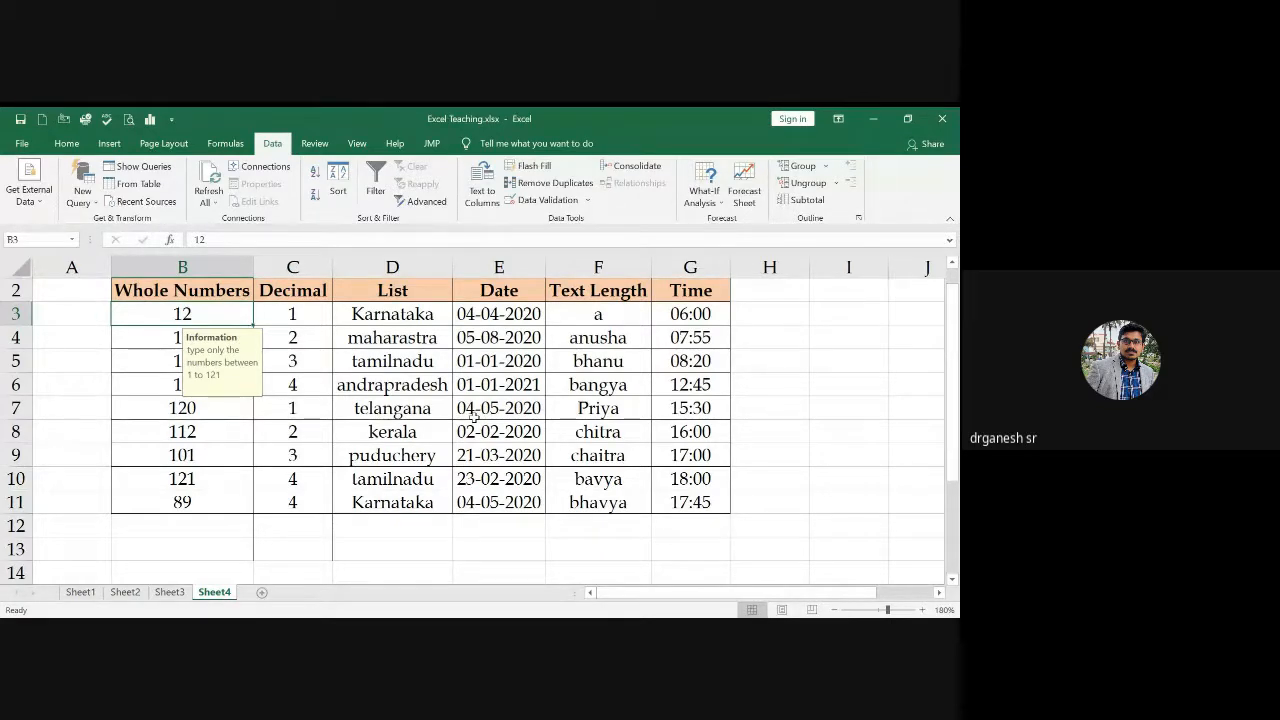
Step: Check the input message on the whole-number cells from B4 down to B10 and back up to the column header
key("Down")
key("Down")
key("Down")
key("Down")
key("Down")
key("Down")
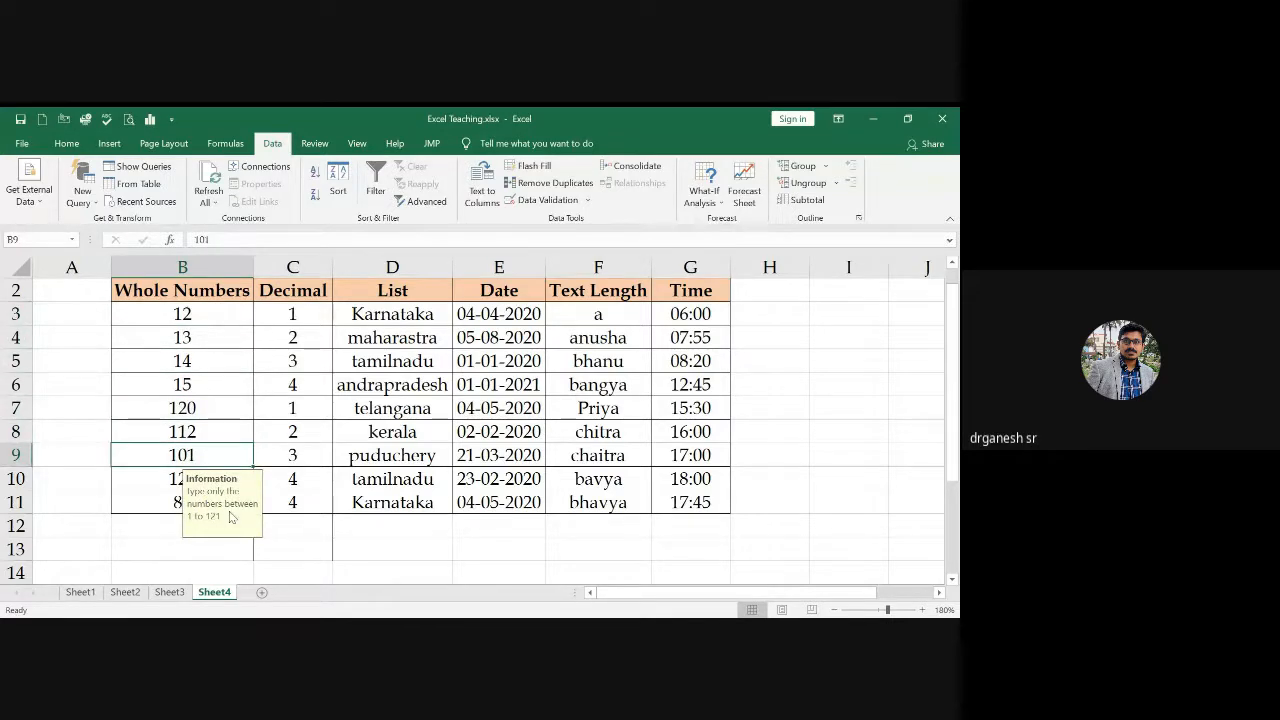
left_click(179, 481)
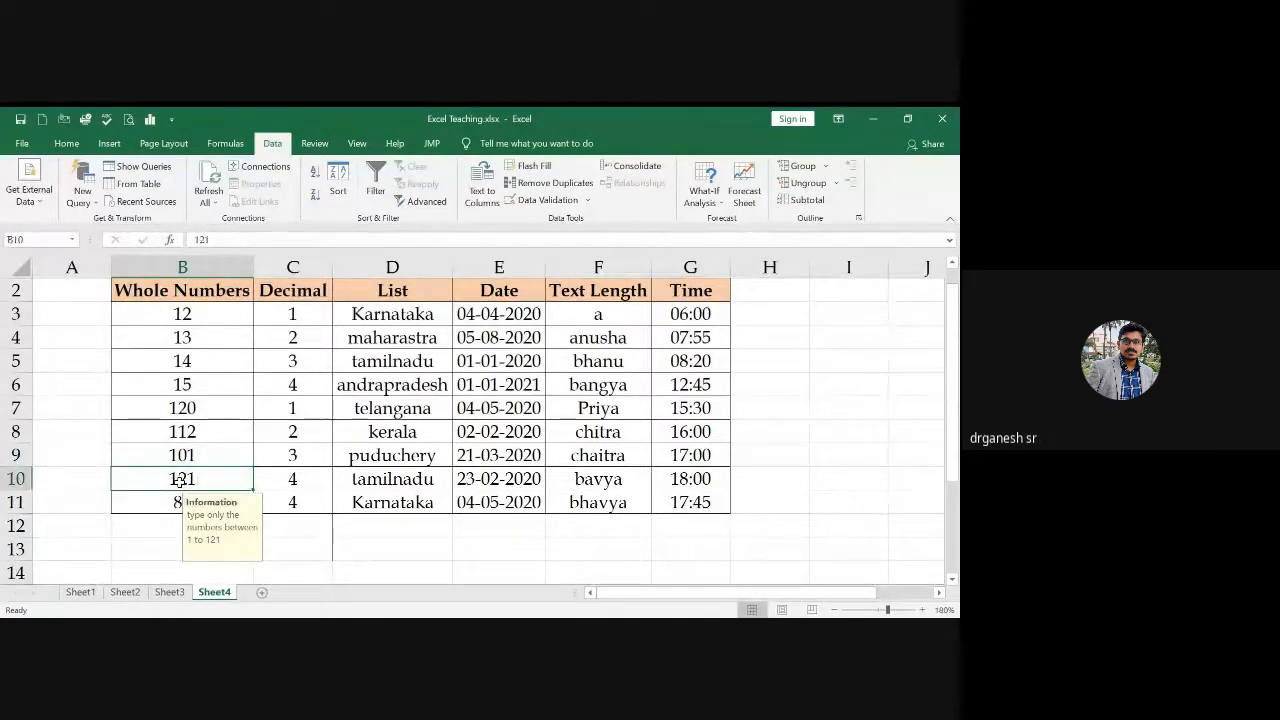
key("Up")
key("Up")
key("Up")
key("Up")
key("Up")
key("Up")
key("Up")
key("Up")
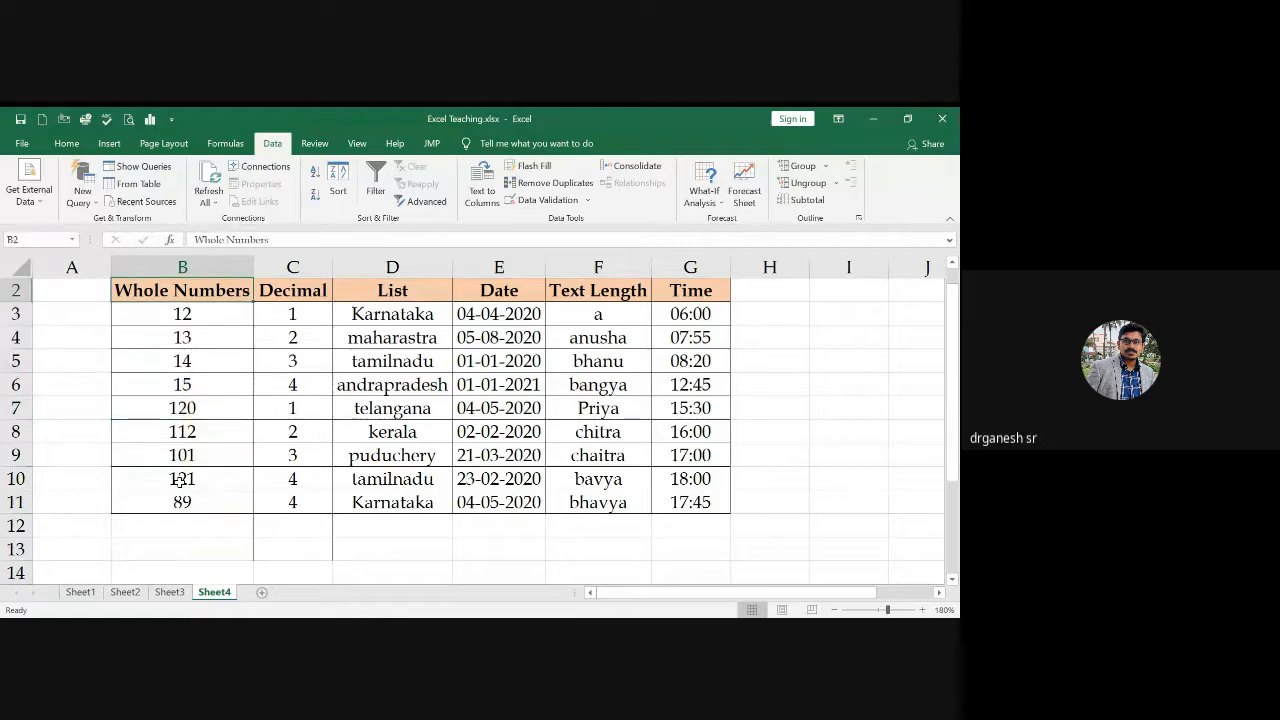
Step: Start a summary list in column A with "Data Validation" in A4 and "Whole Numbers" in A5
left_click(72, 328)
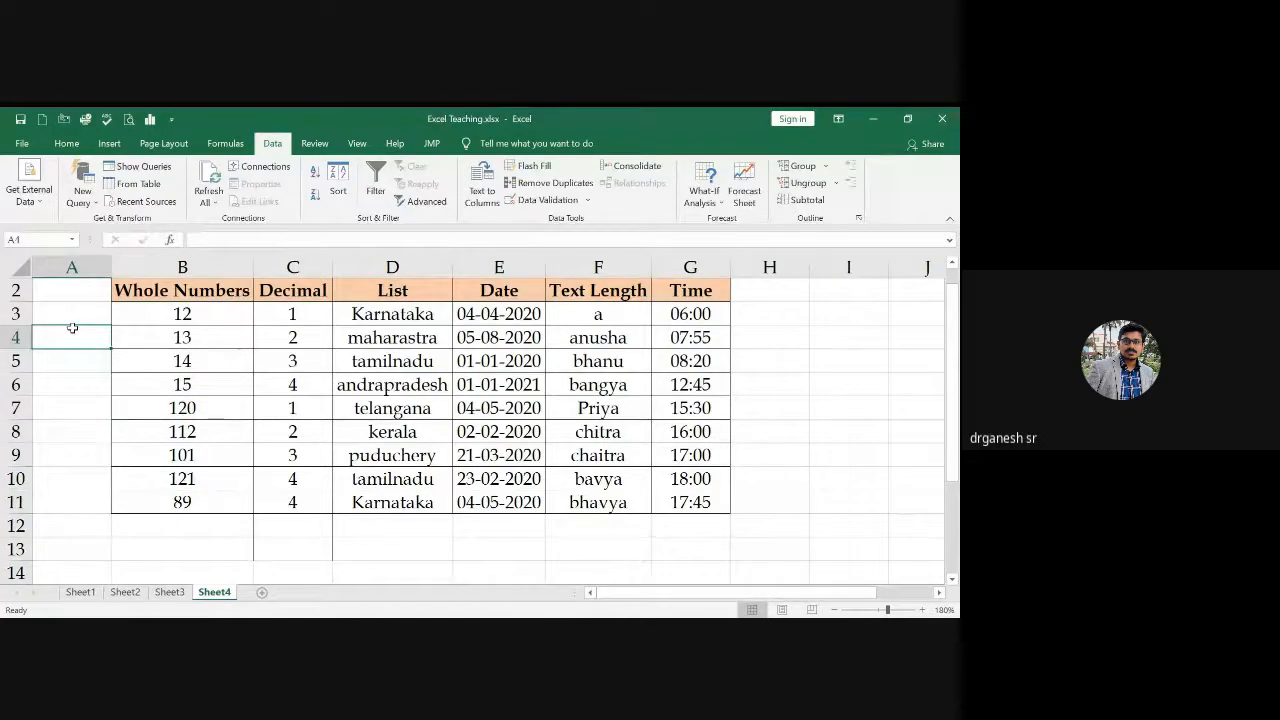
type("Data Va")
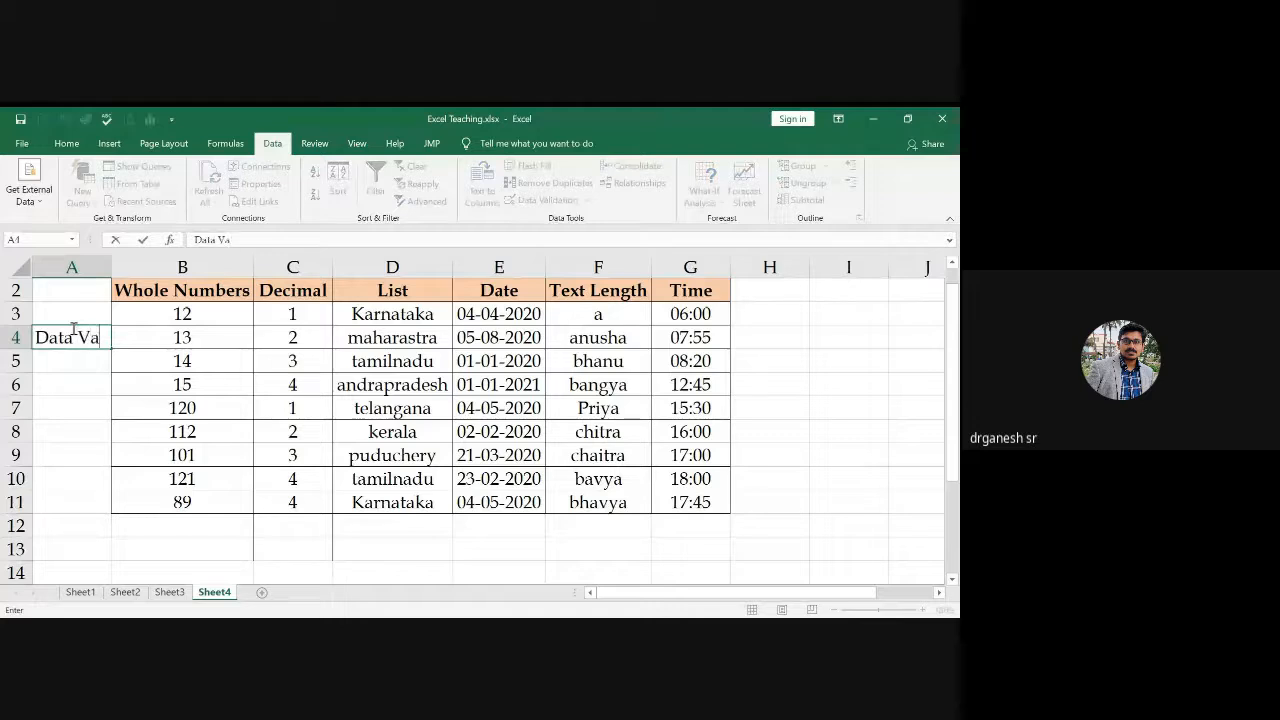
type("lidatiom")
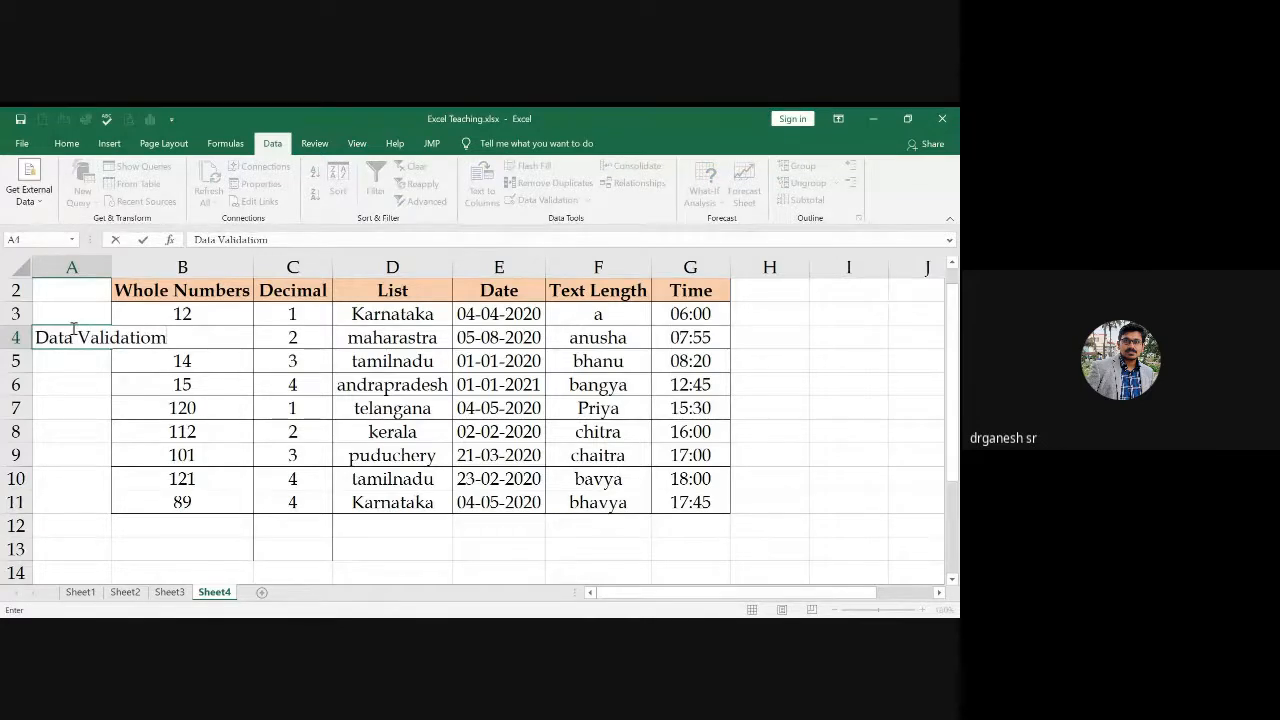
key("Return")
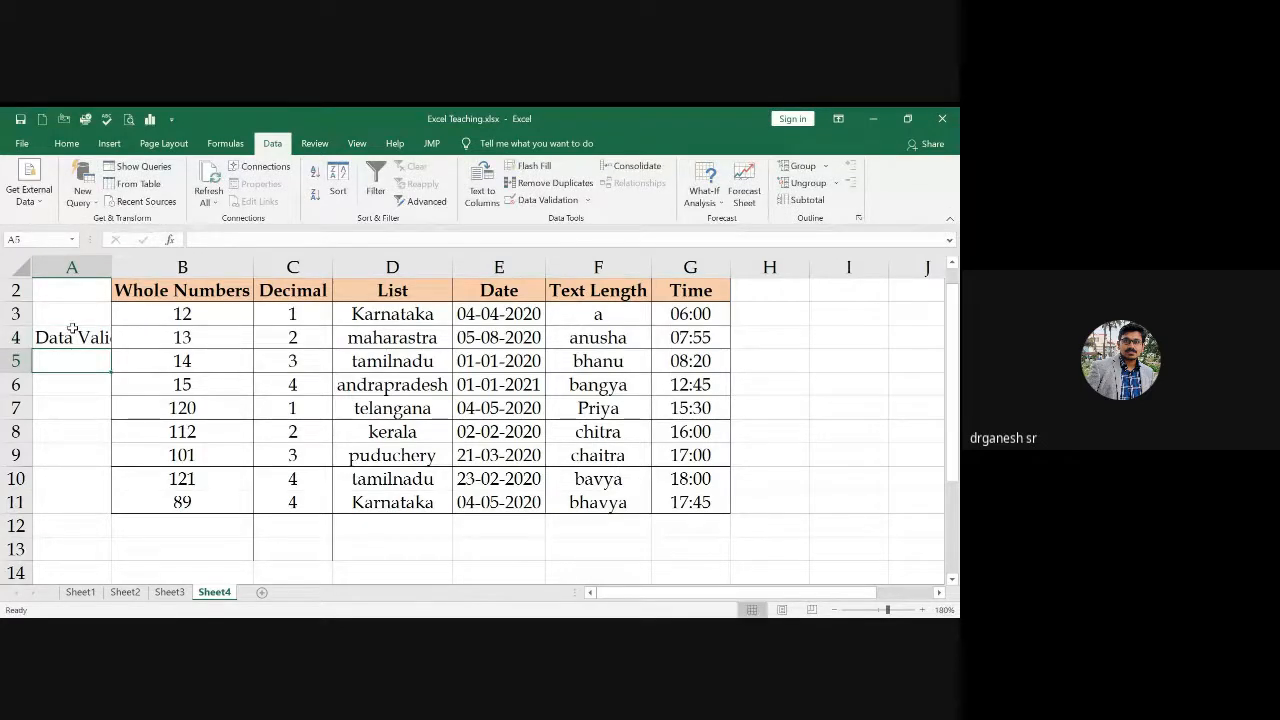
type("Whole N")
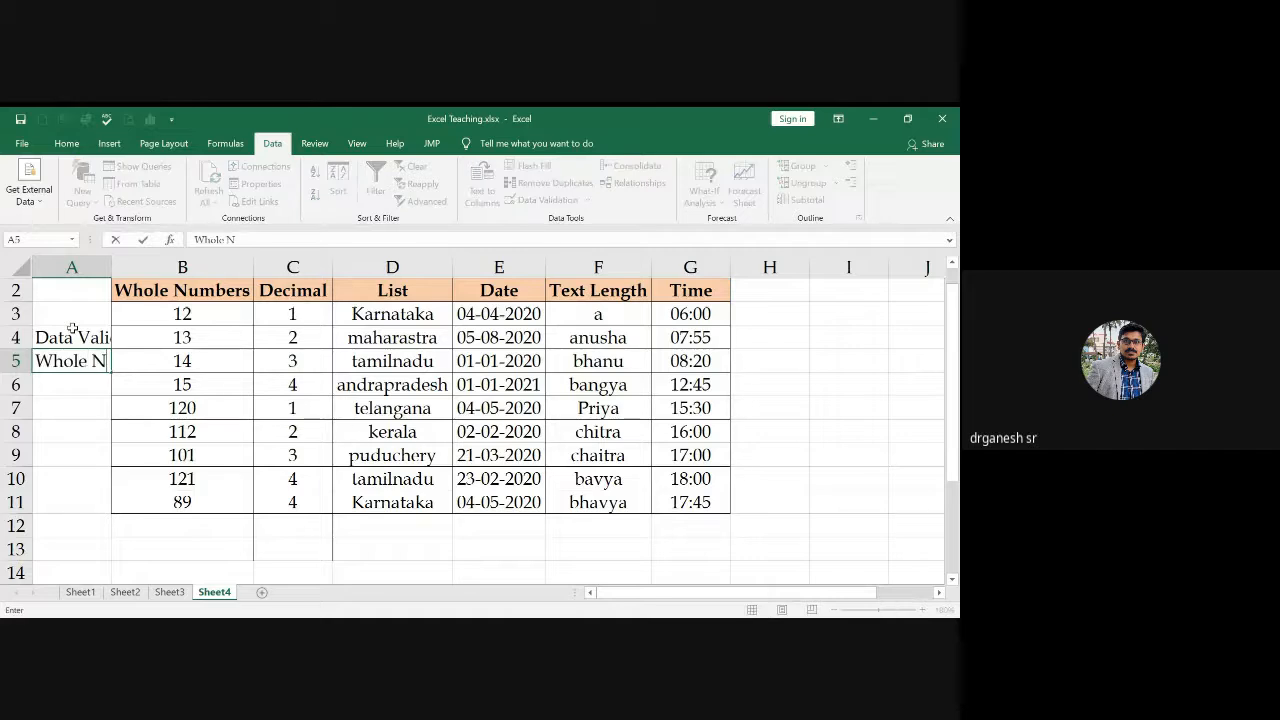
type("umbne")
type("ers")
key("Return")
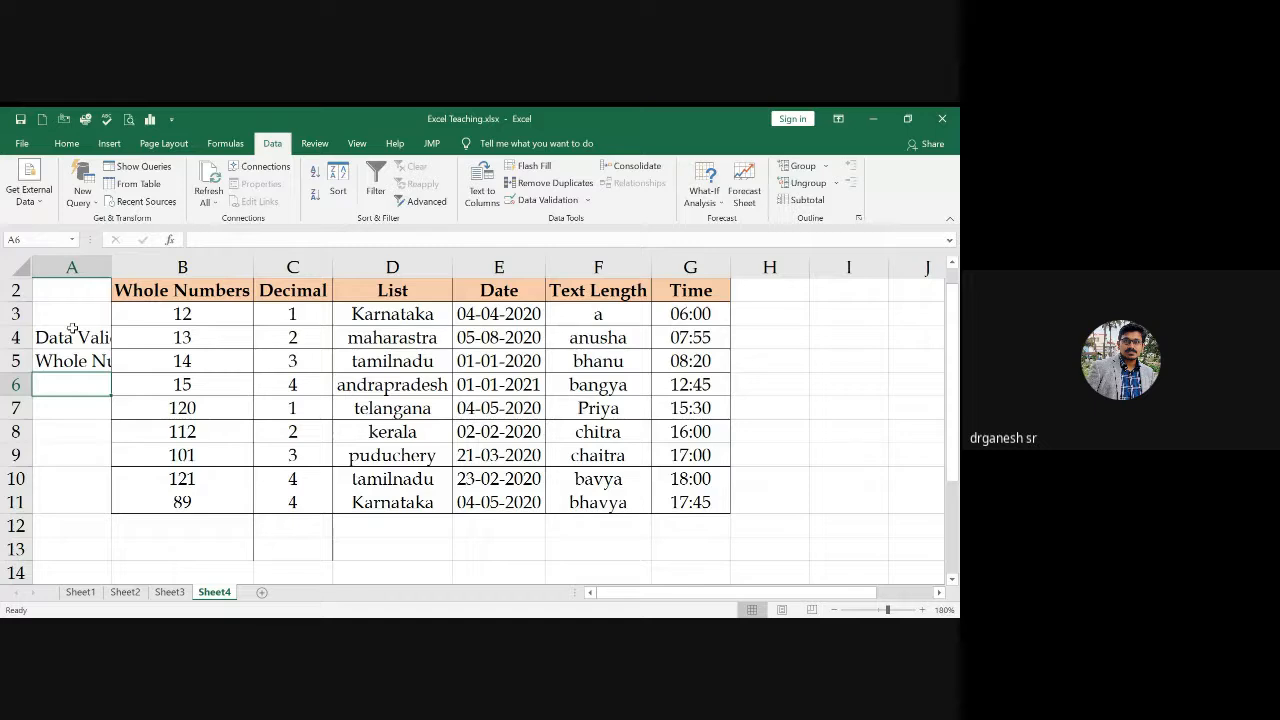
Step: Add "decimal", "list" and "date" to the summary list in cells A6 to A8
type("dec")
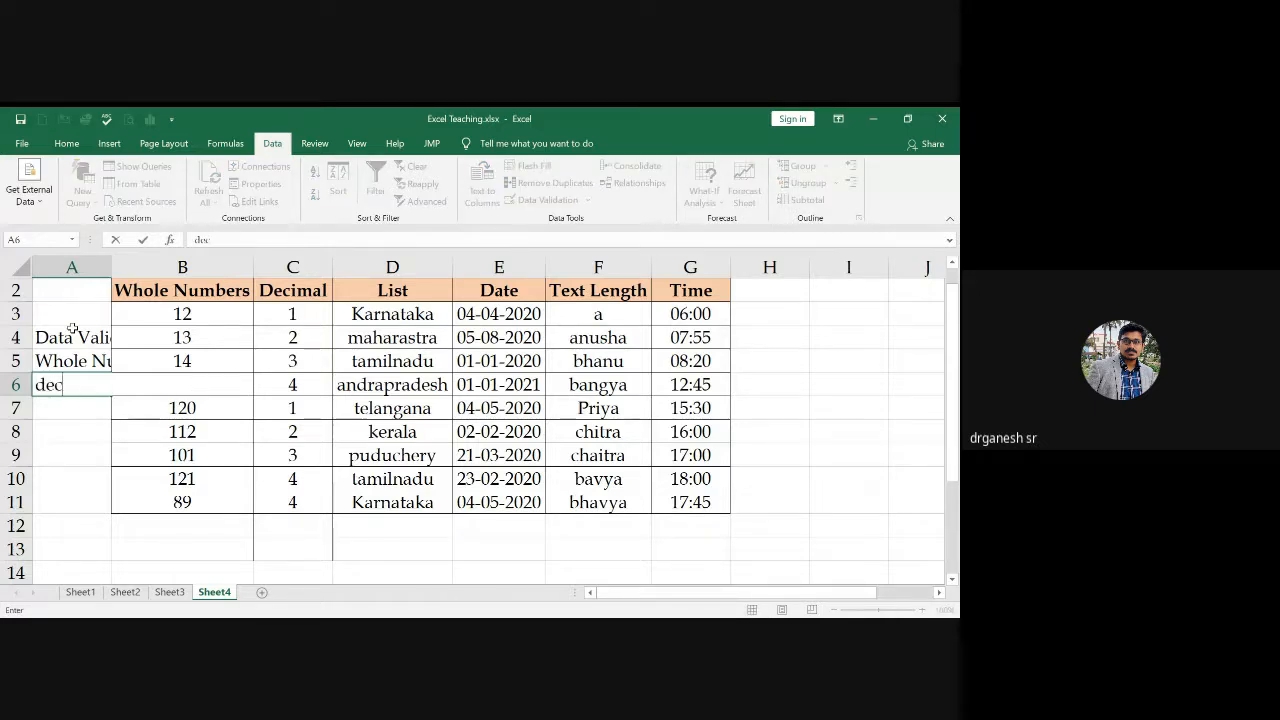
type("mimal")
key("Return")
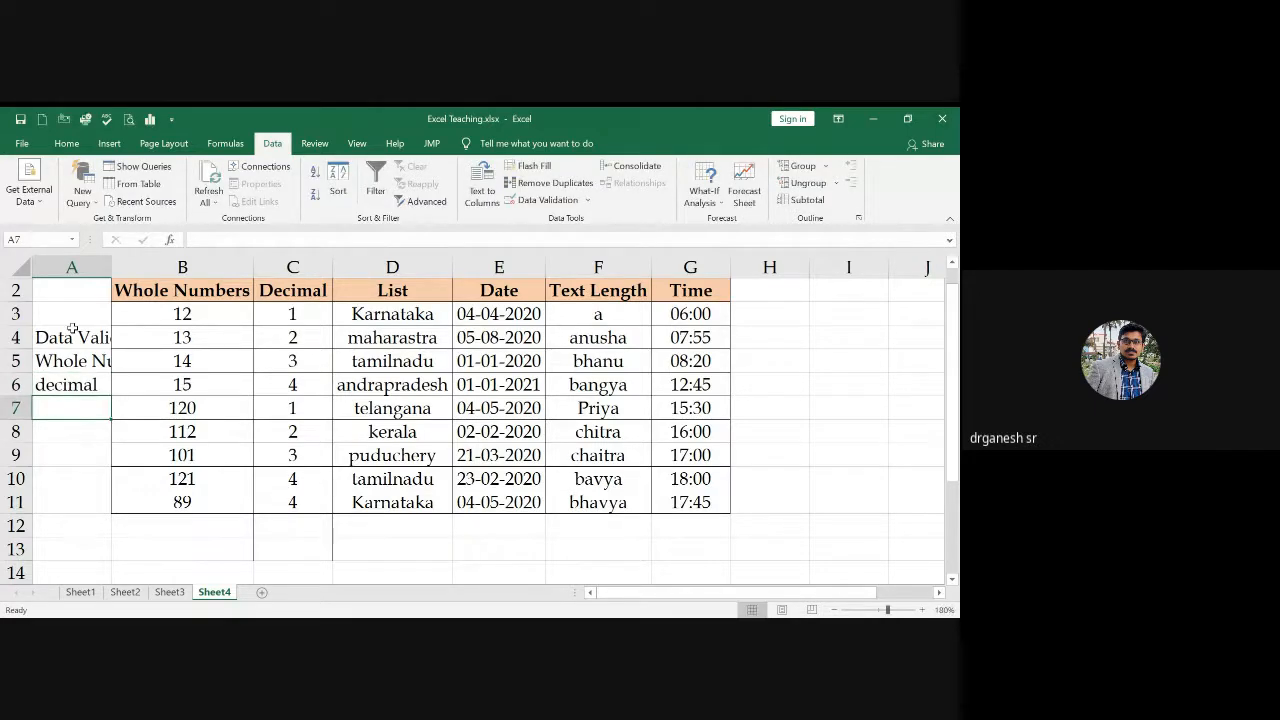
type("list")
key("Return")
type("date")
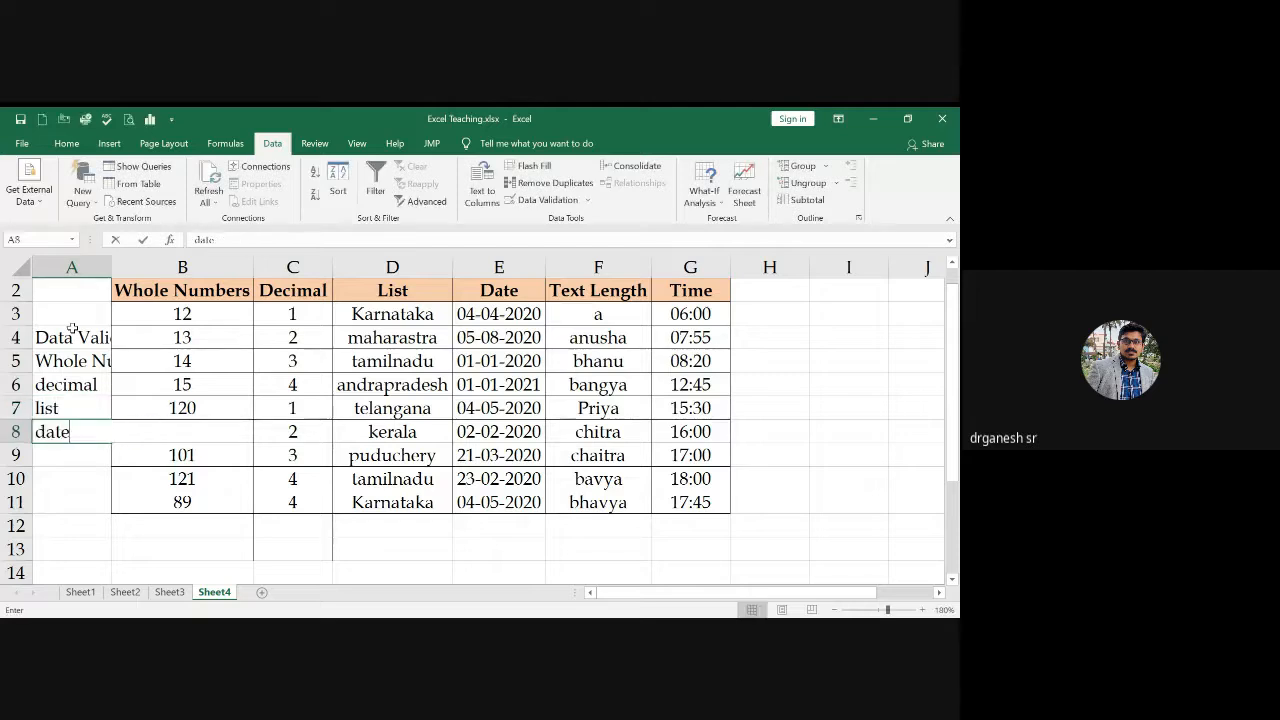
key("Return")
Step: Add "text length" in A9 and "time" in A10 to the summary list
type("text le")
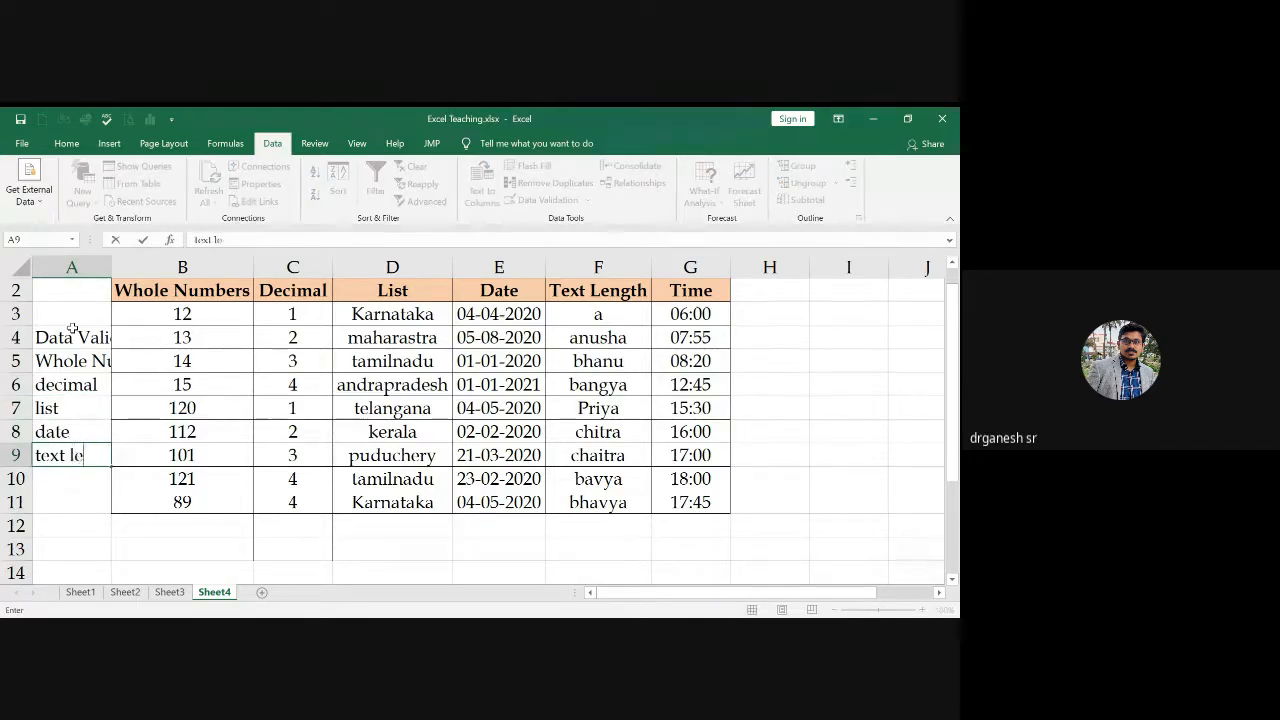
type("ngth")
key("Return")
type("r")
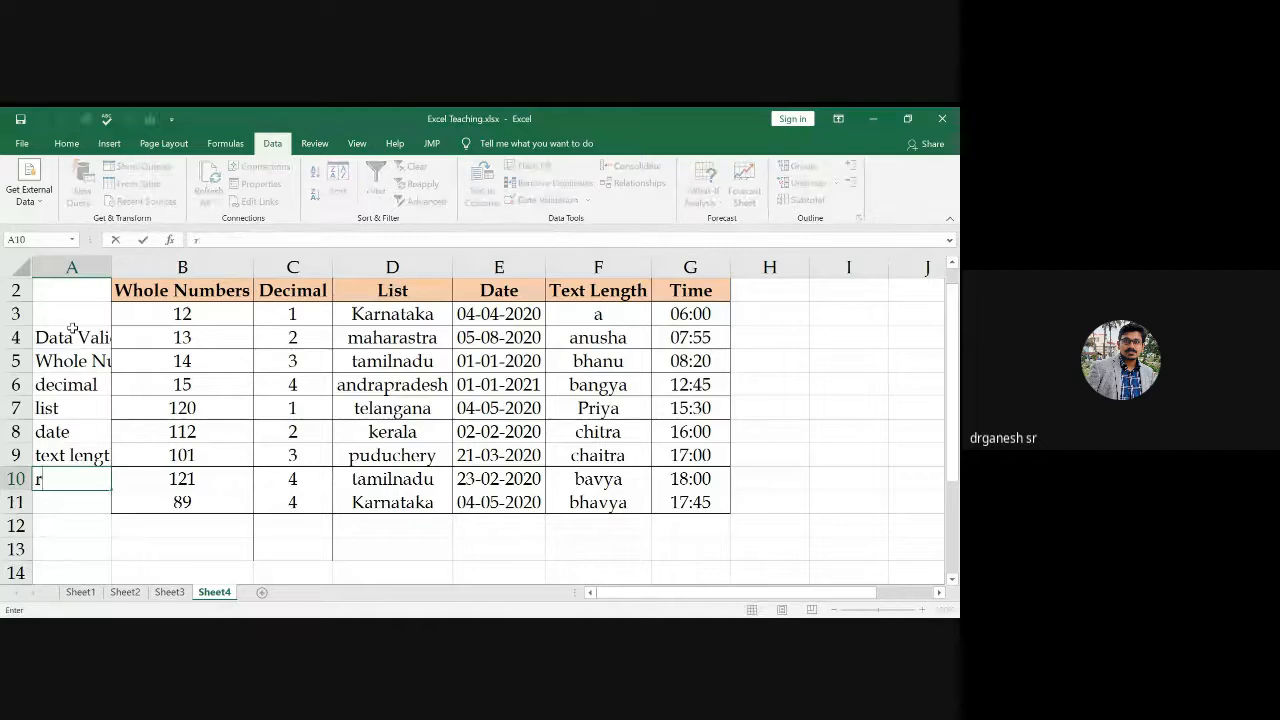
key("BackSpace")
type("lime")
key("Return")
Step: Complete the summary list with "error alert" in A11 and "input message" in A12, and autofit column A
type("e")
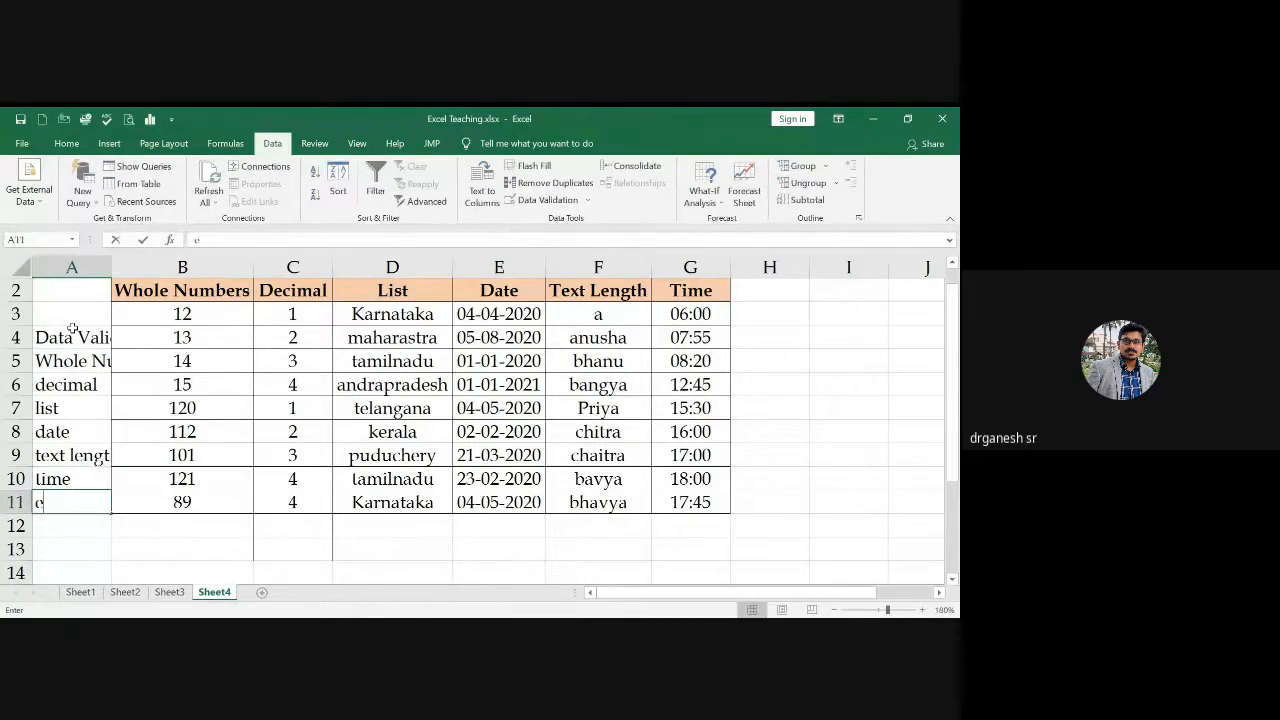
type("rror alert")
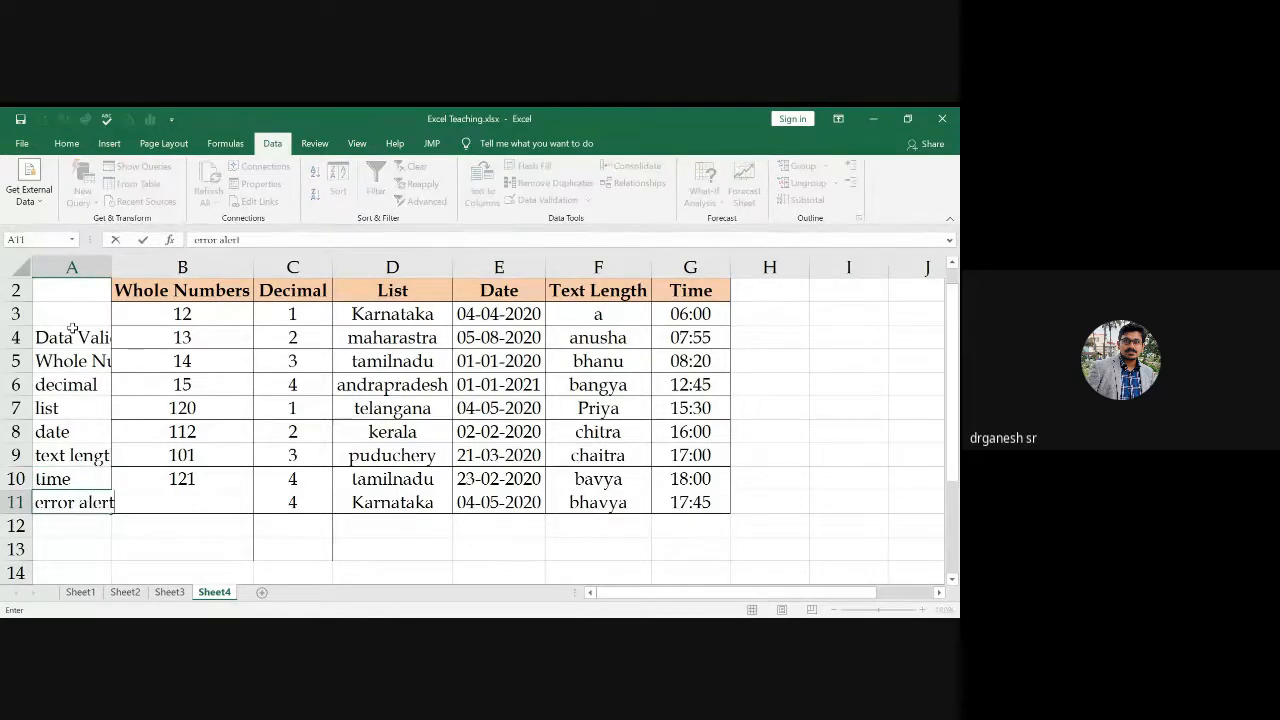
key("Return")
type("inpu")
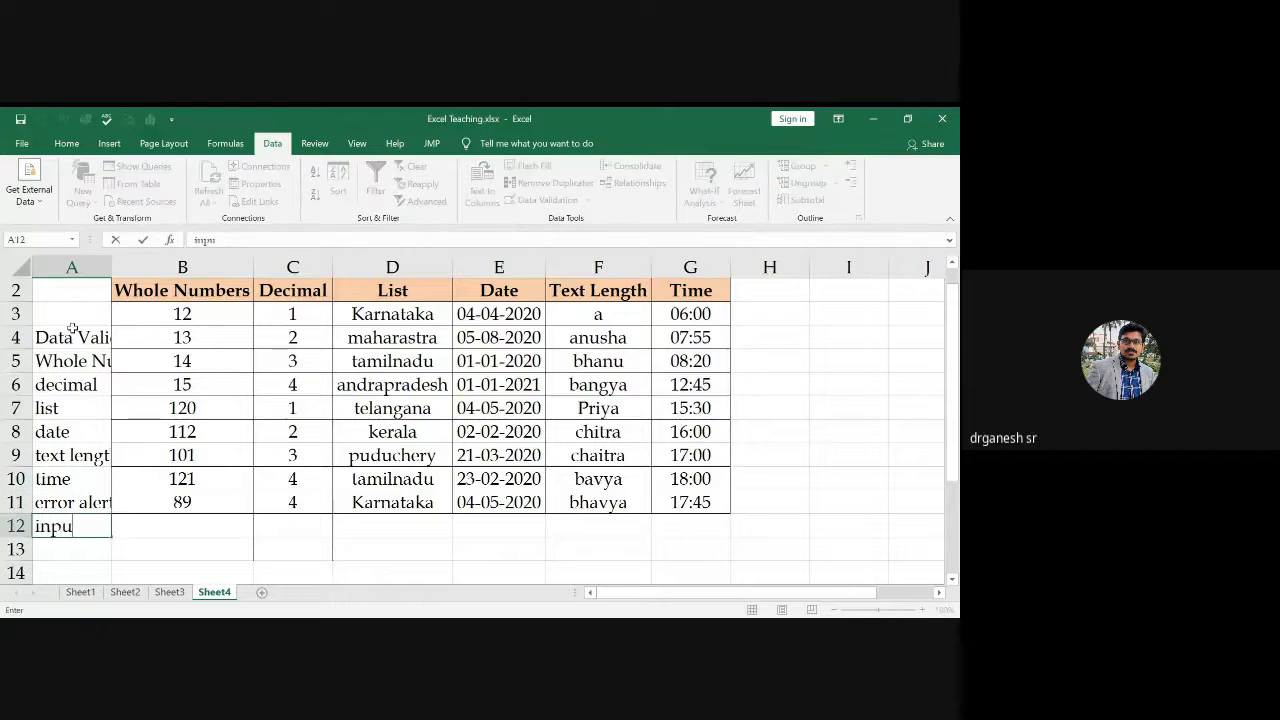
type("t message")
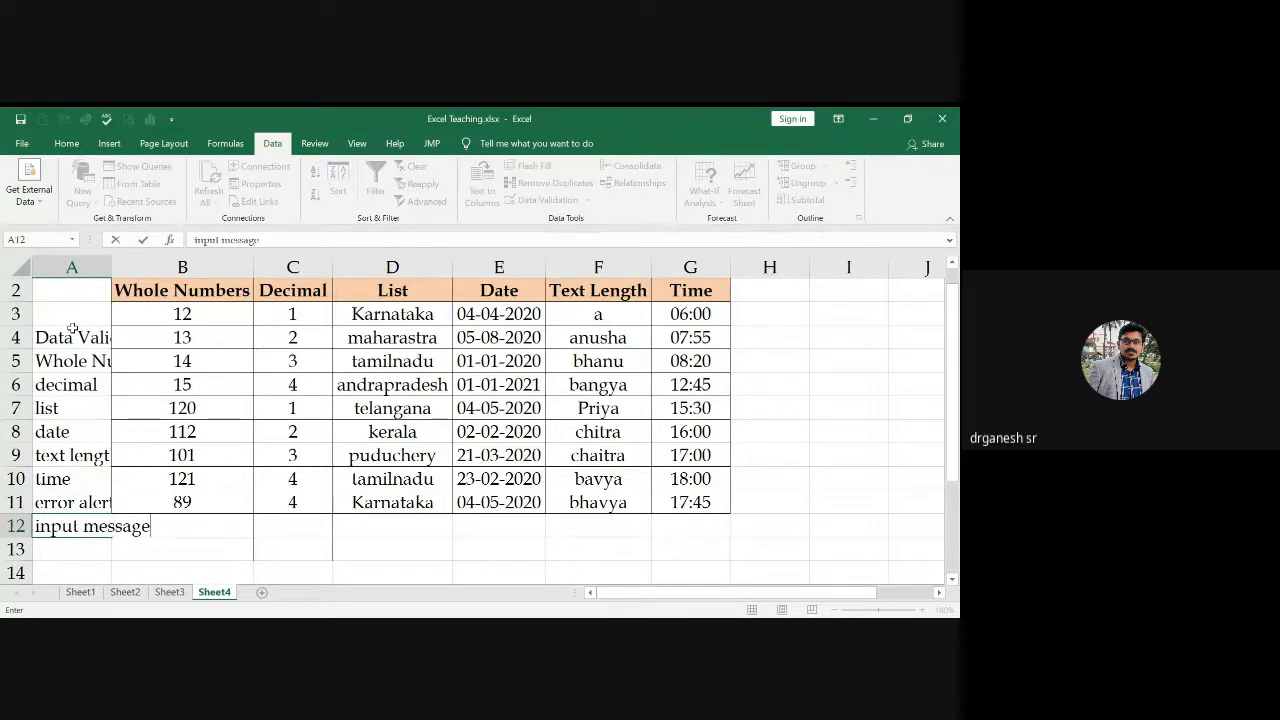
left_click(140, 267)
double_click(112, 267)
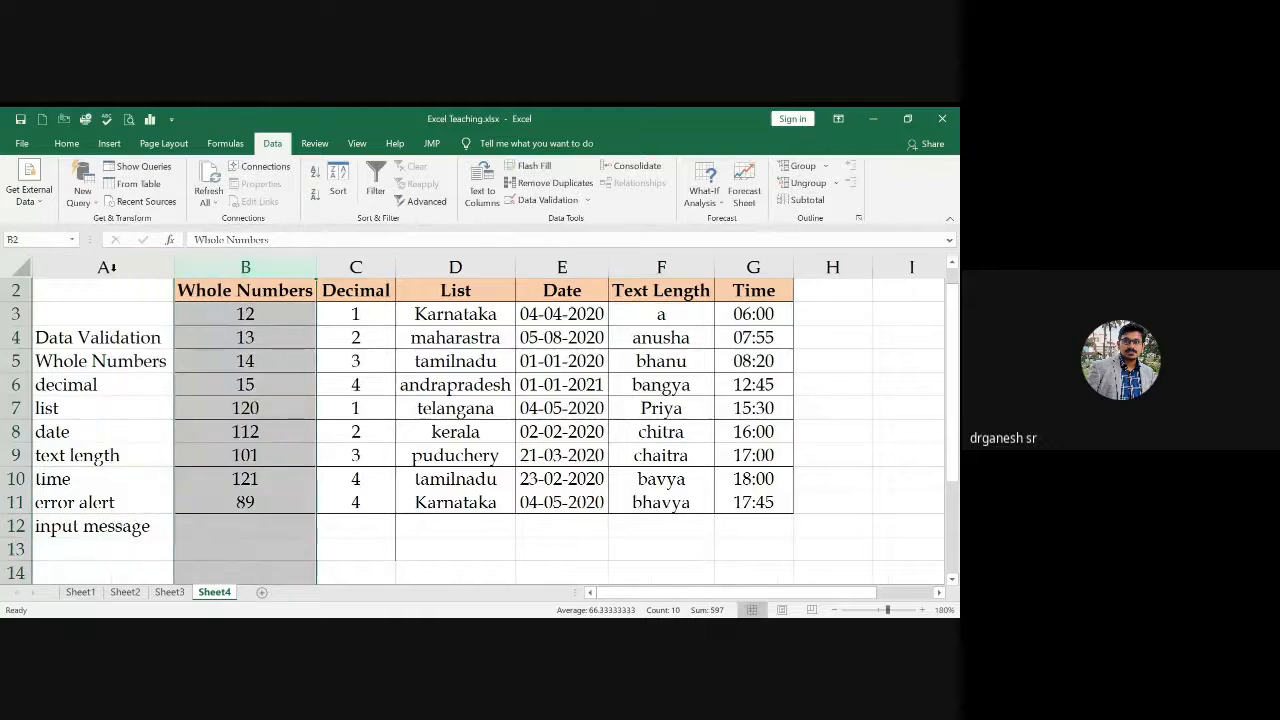
Step: Fill the "Data Validation" heading in A4 with light orange and cells A5:A10 with light blue
left_click(60, 328)
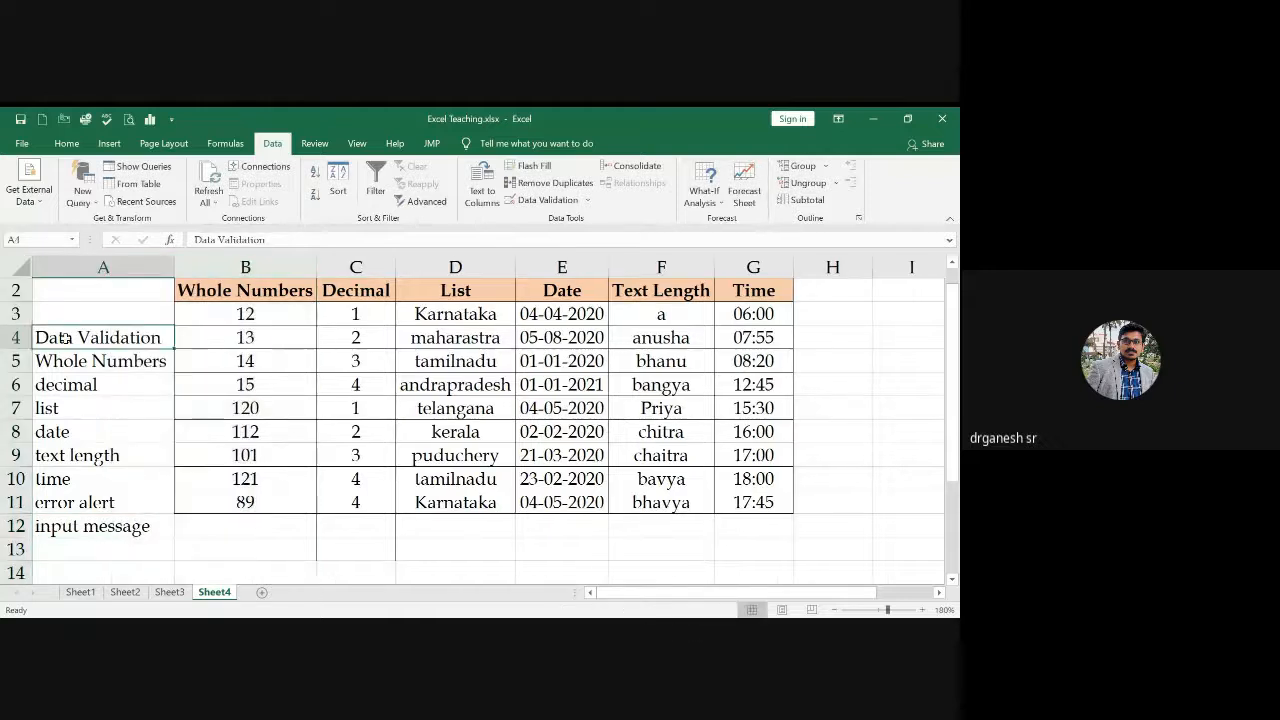
left_click(66, 143)
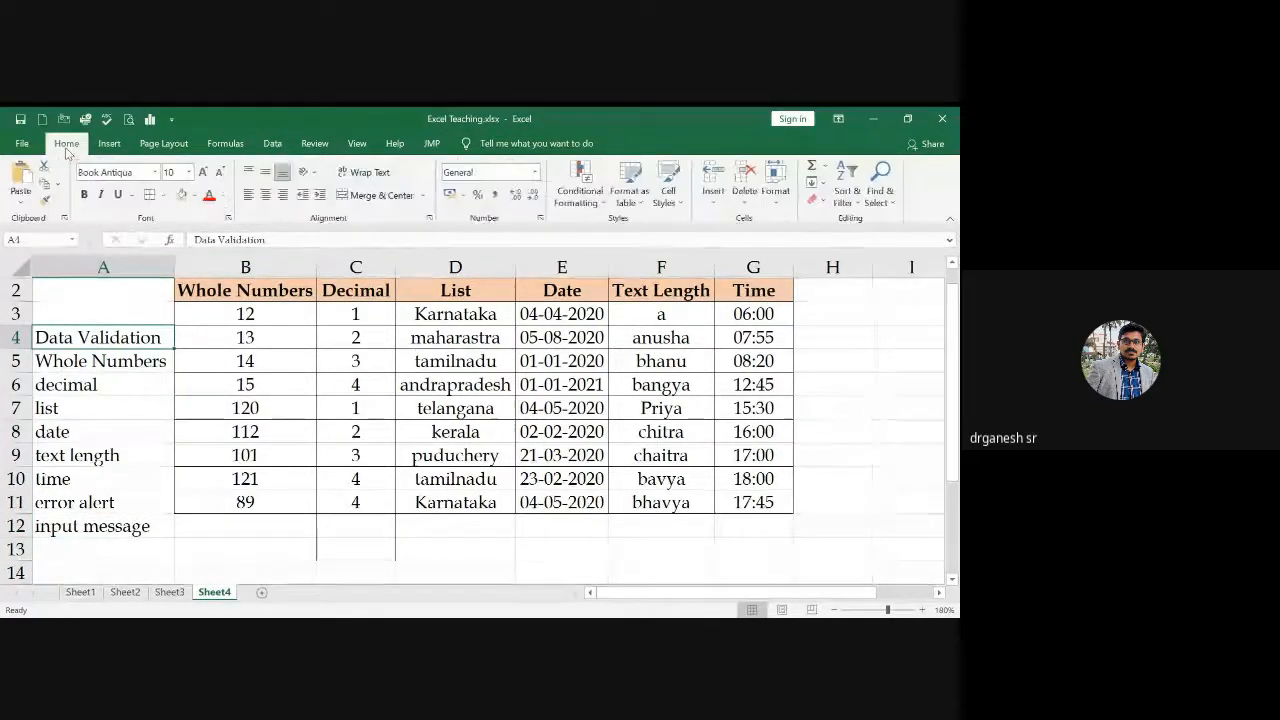
left_click(182, 194)
left_click_drag(100, 361, 93, 483)
left_click(196, 195)
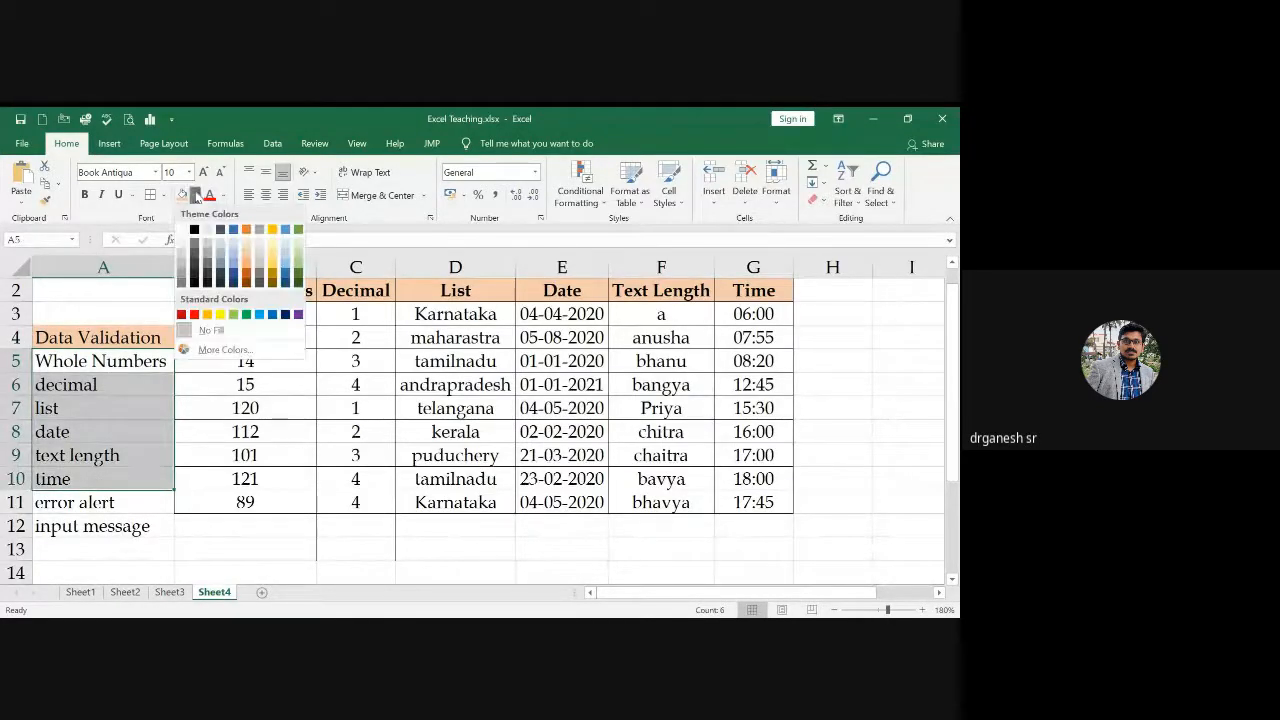
left_click(285, 266)
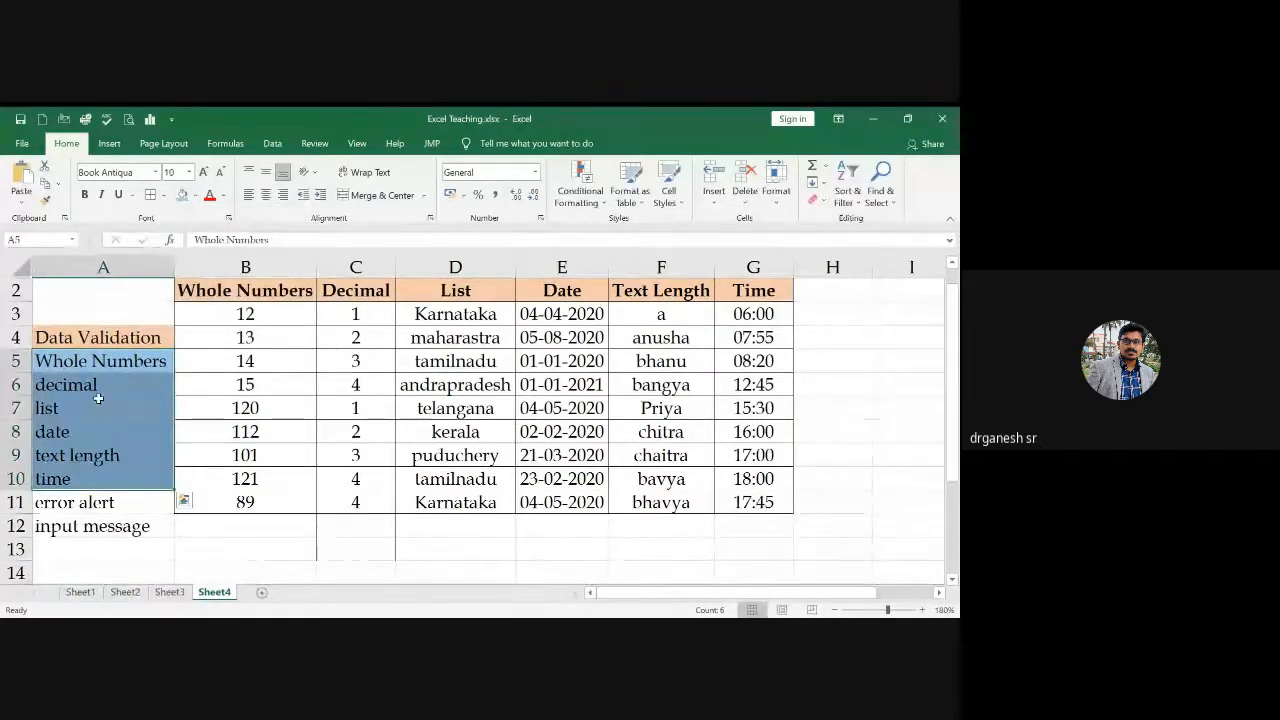
Step: Capitalize the summary entries in A6, A7 and A8 to read "Decimal", "List" and "Date"
left_click(91, 368)
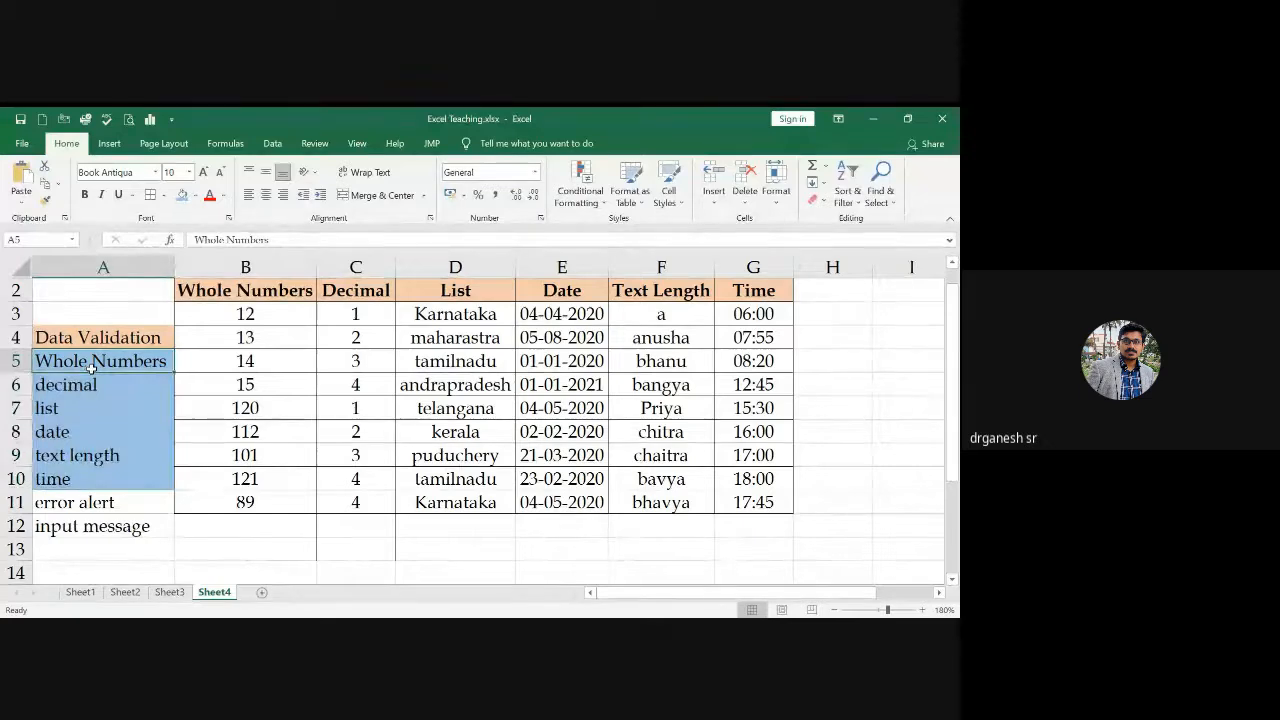
double_click(46, 384)
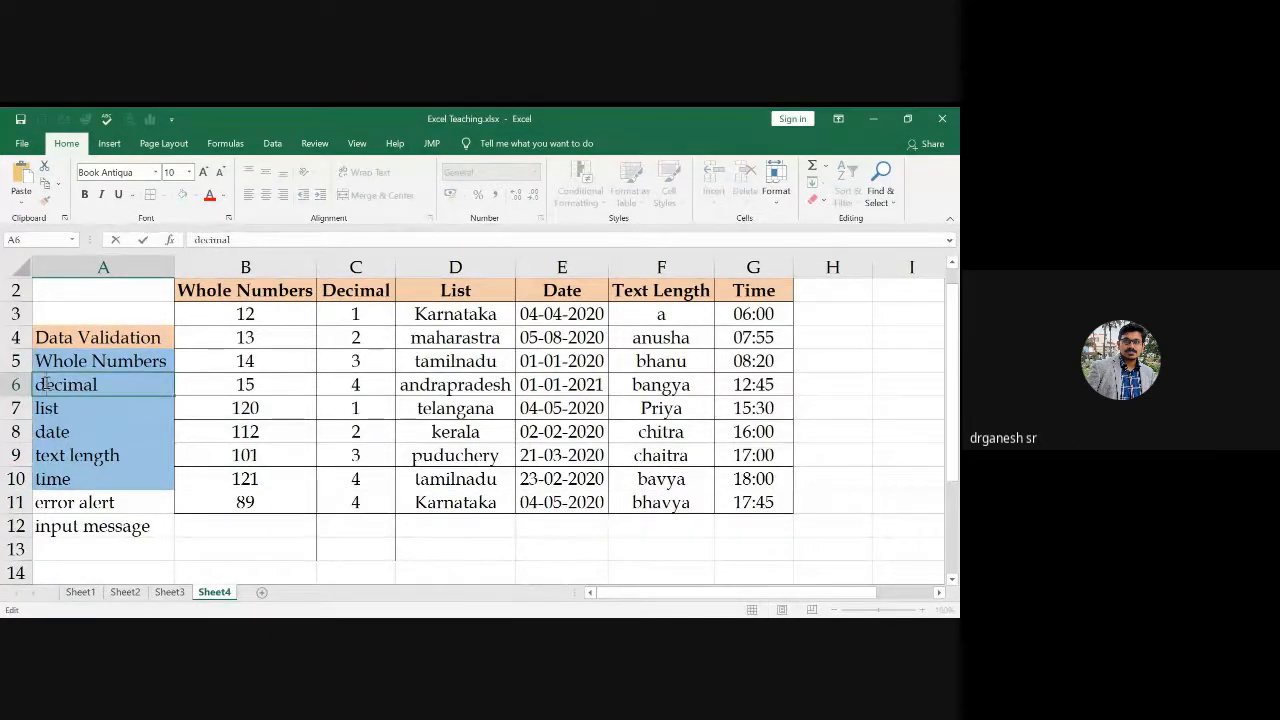
key("BackSpace")
type("D")
key("Return")
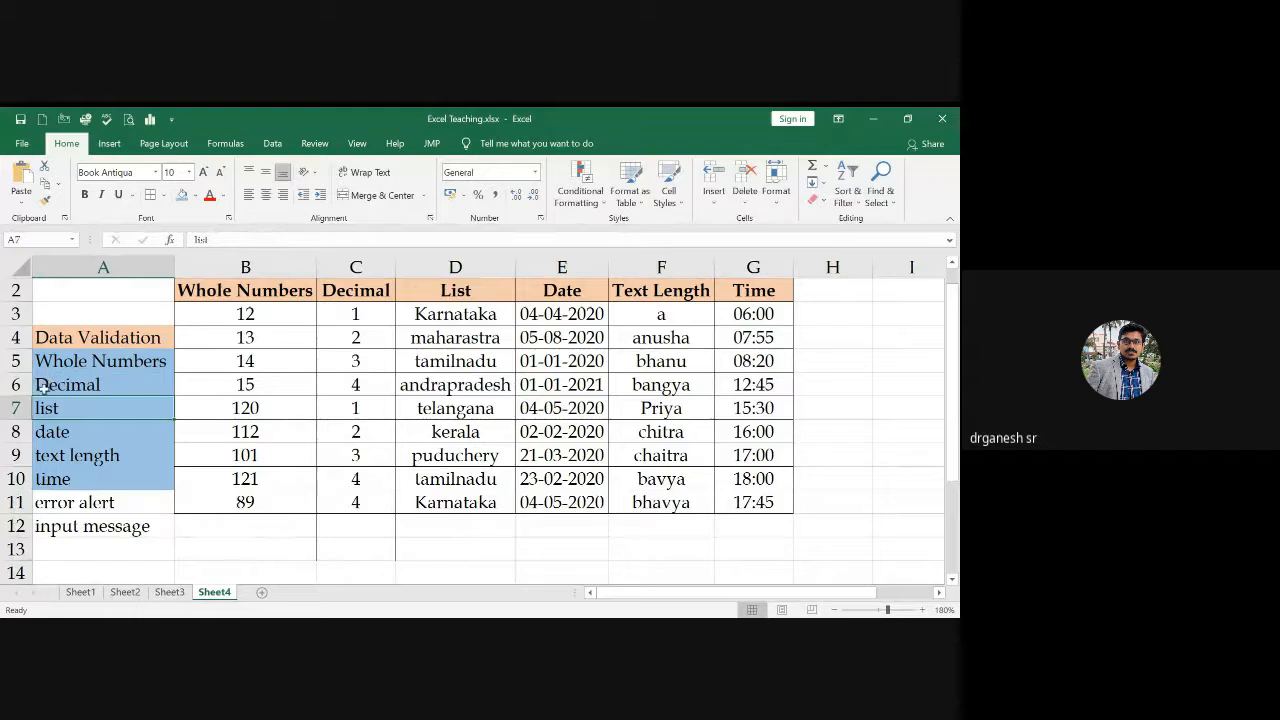
double_click(41, 406)
key("BackSpace")
type("L")
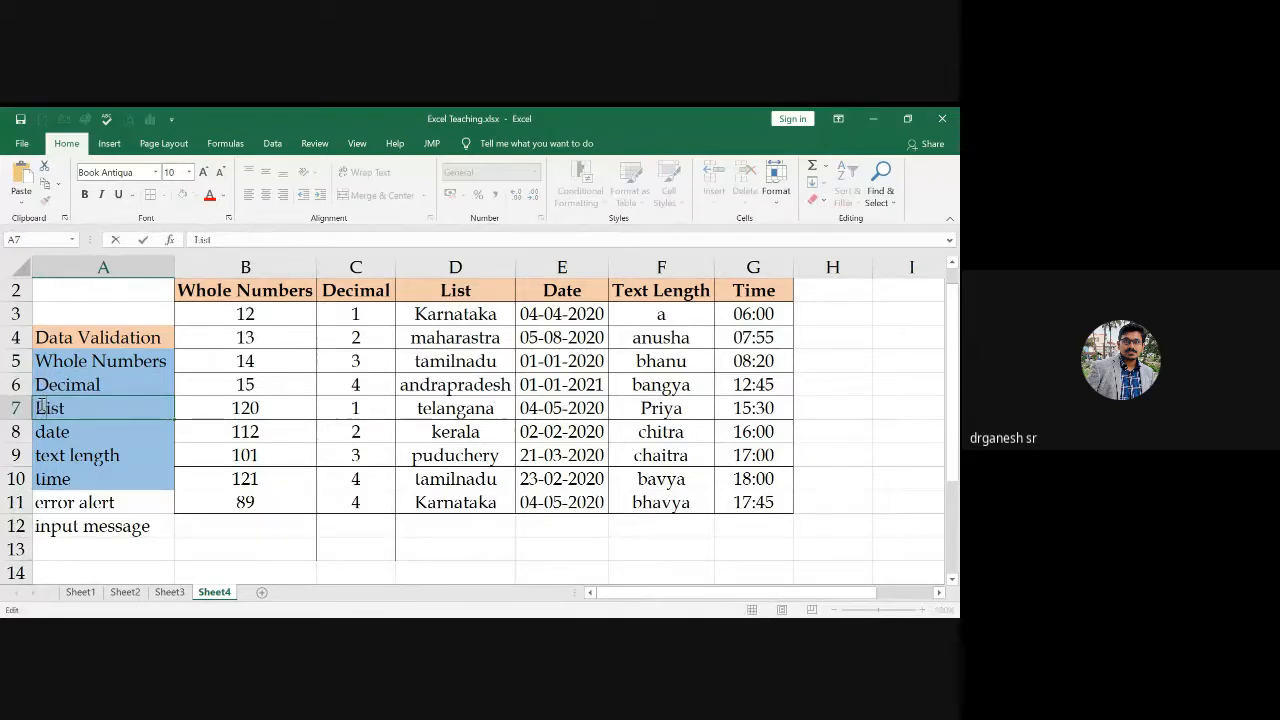
key("Return")
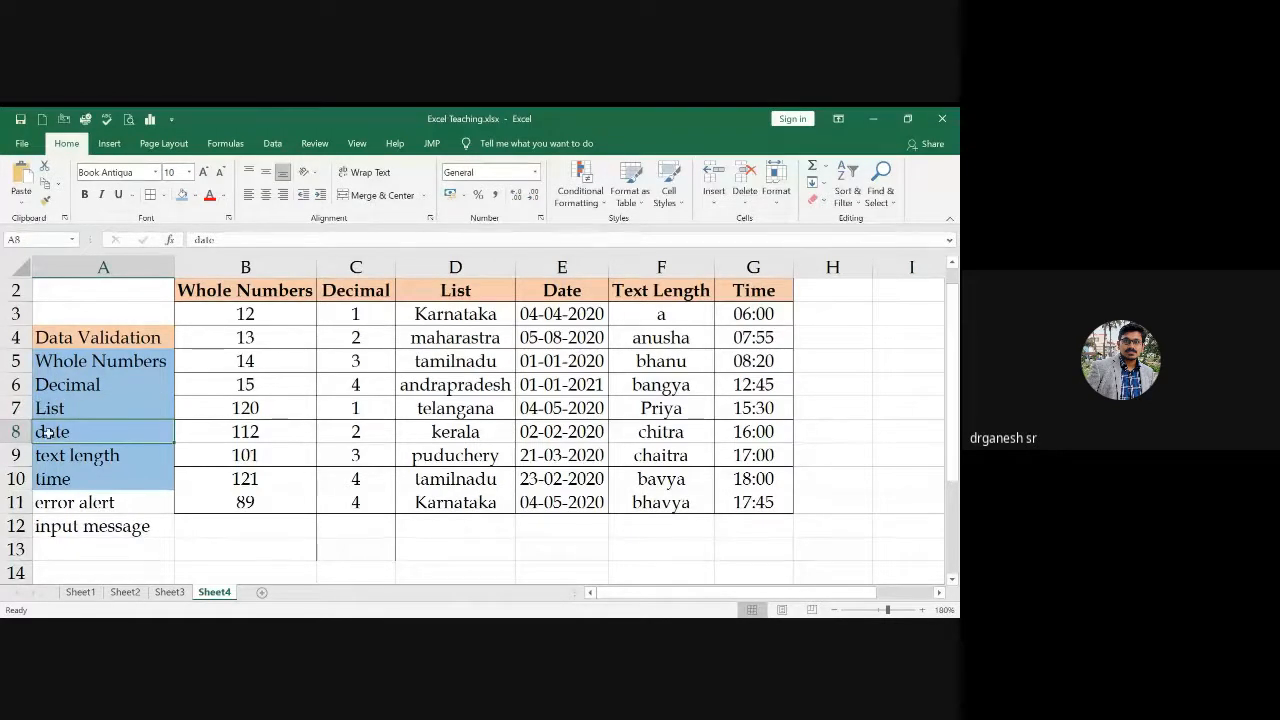
double_click(49, 432)
key("BackSpace")
type("D")
key("Return")
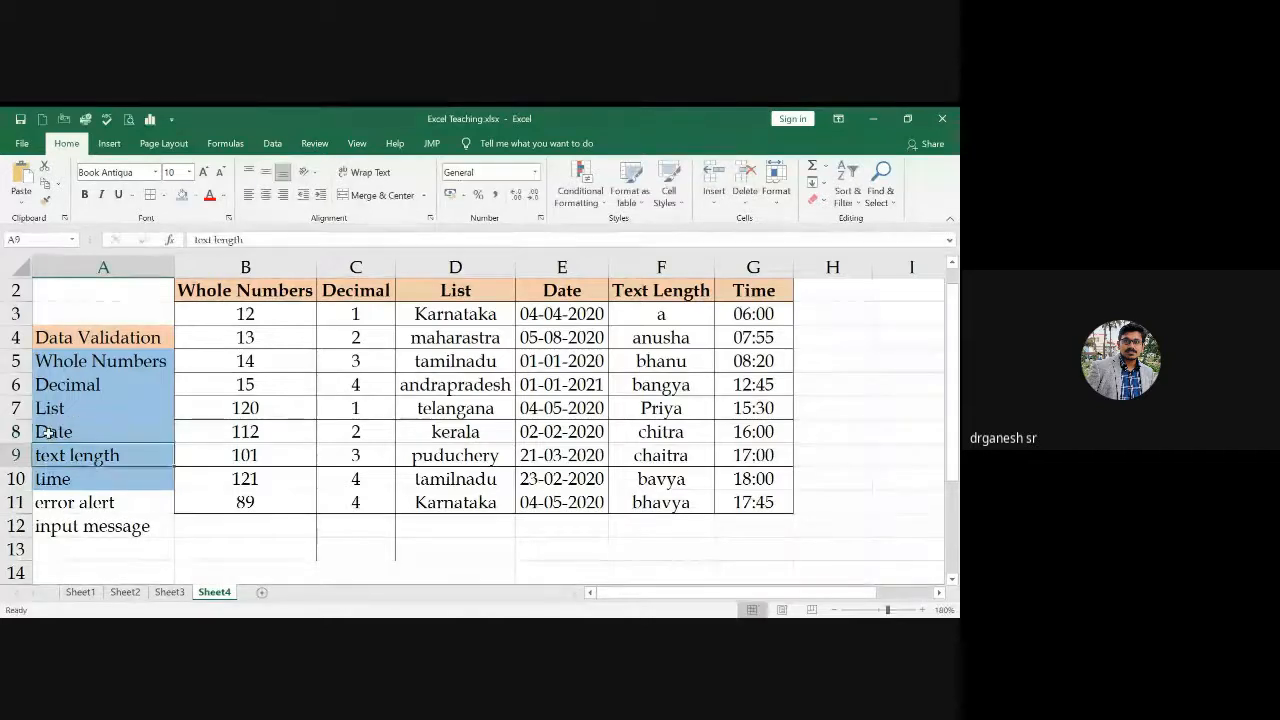
Step: Capitalize the summary entries in A9 and A10 to read "Text length" and "Time"
double_click(39, 455)
key("BackSpace")
type("T")
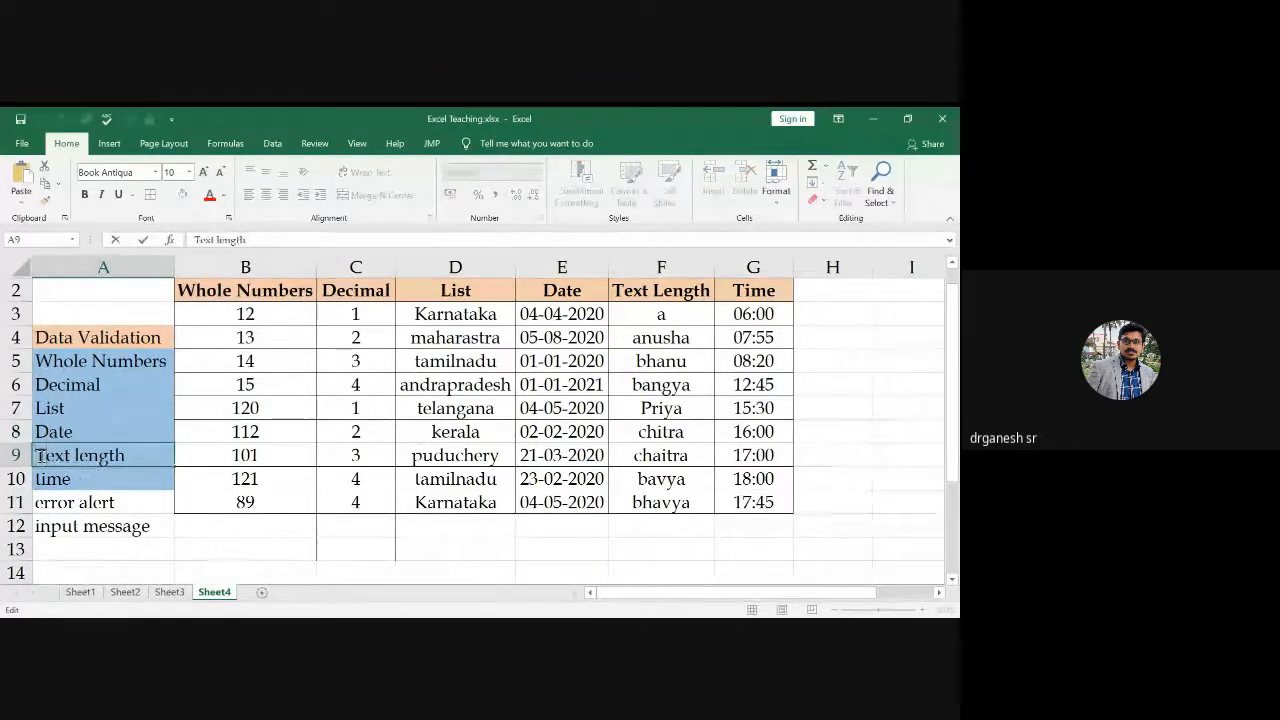
key("Return")
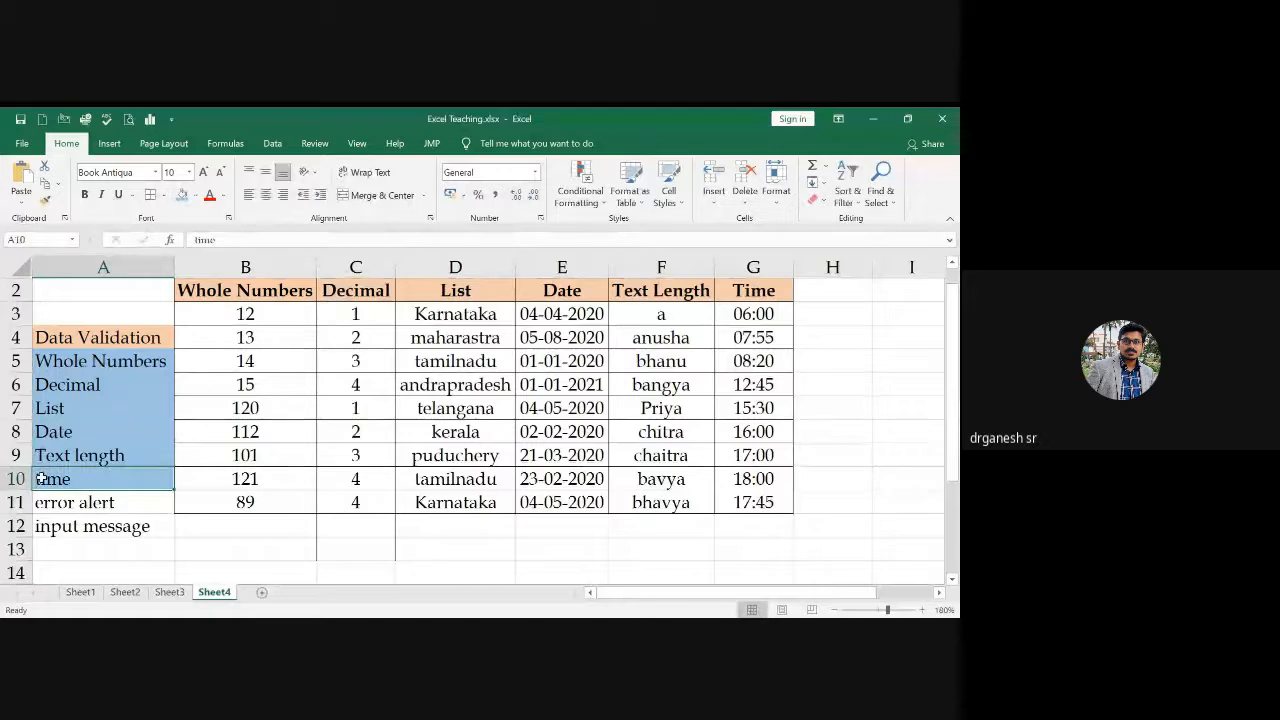
double_click(39, 479)
key("BackSpace")
type("T")
key("Return")
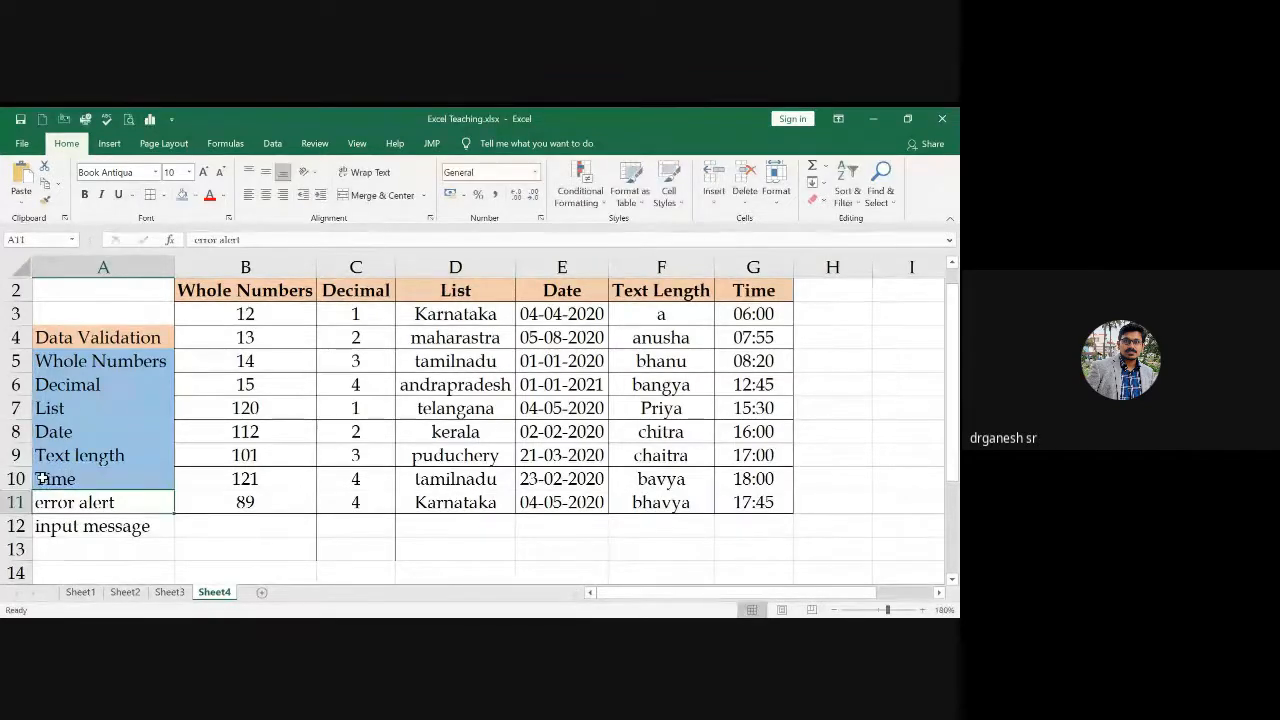
Step: Fill cell A11 with gold and capitalize its entry to read "Error alert"
left_click(194, 194)
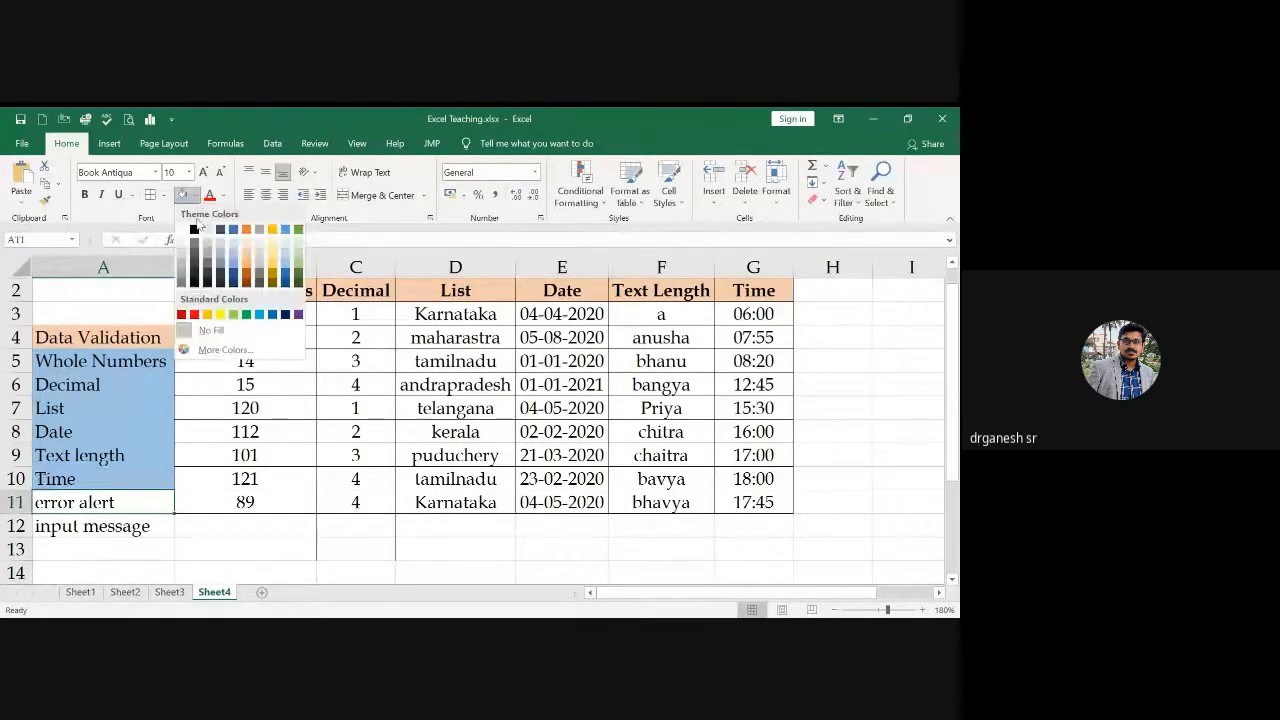
left_click(272, 229)
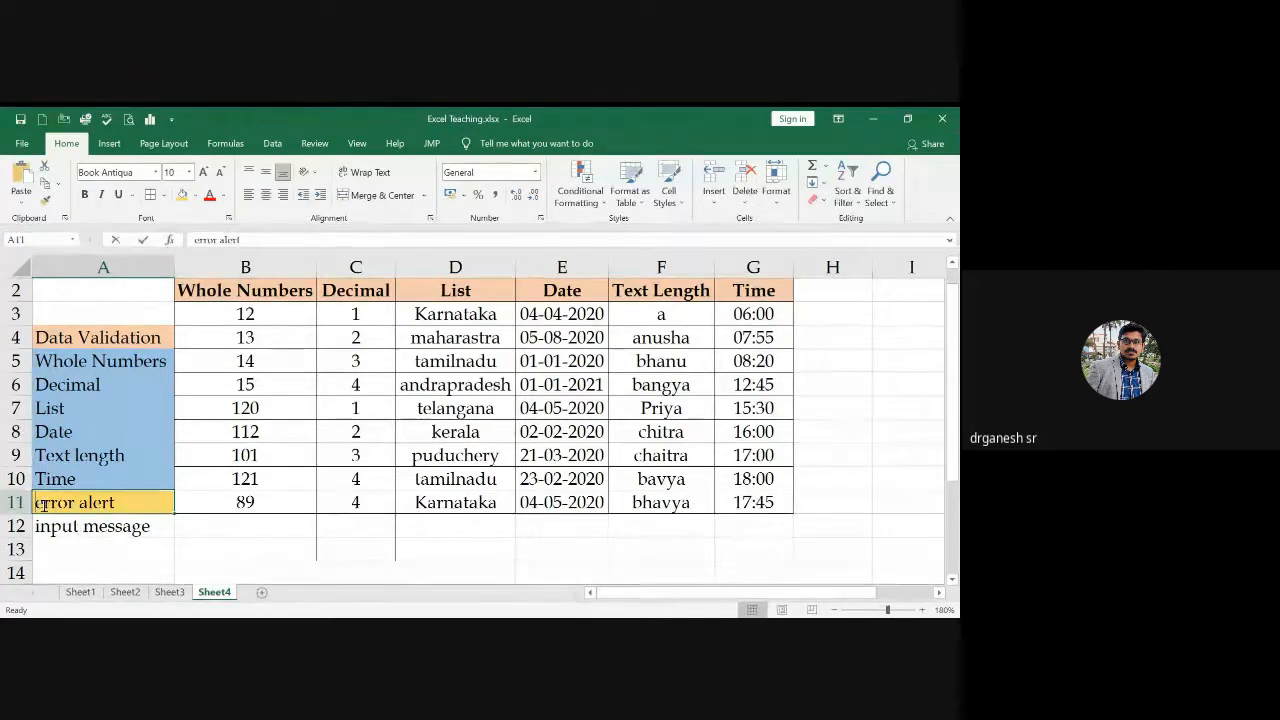
double_click(43, 504)
key("BackSpace")
type("E")
key("Return")
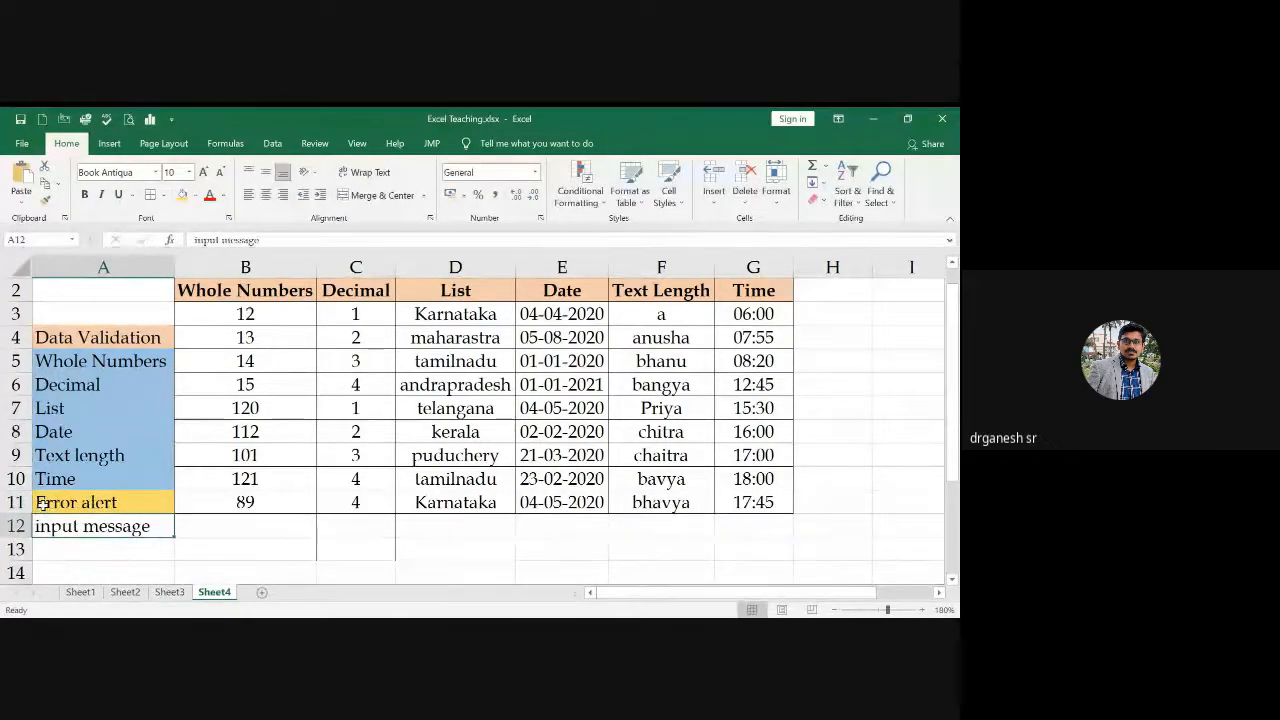
Step: Fill cell A12 with light green and capitalize its entry to read "Input message"
left_click(194, 195)
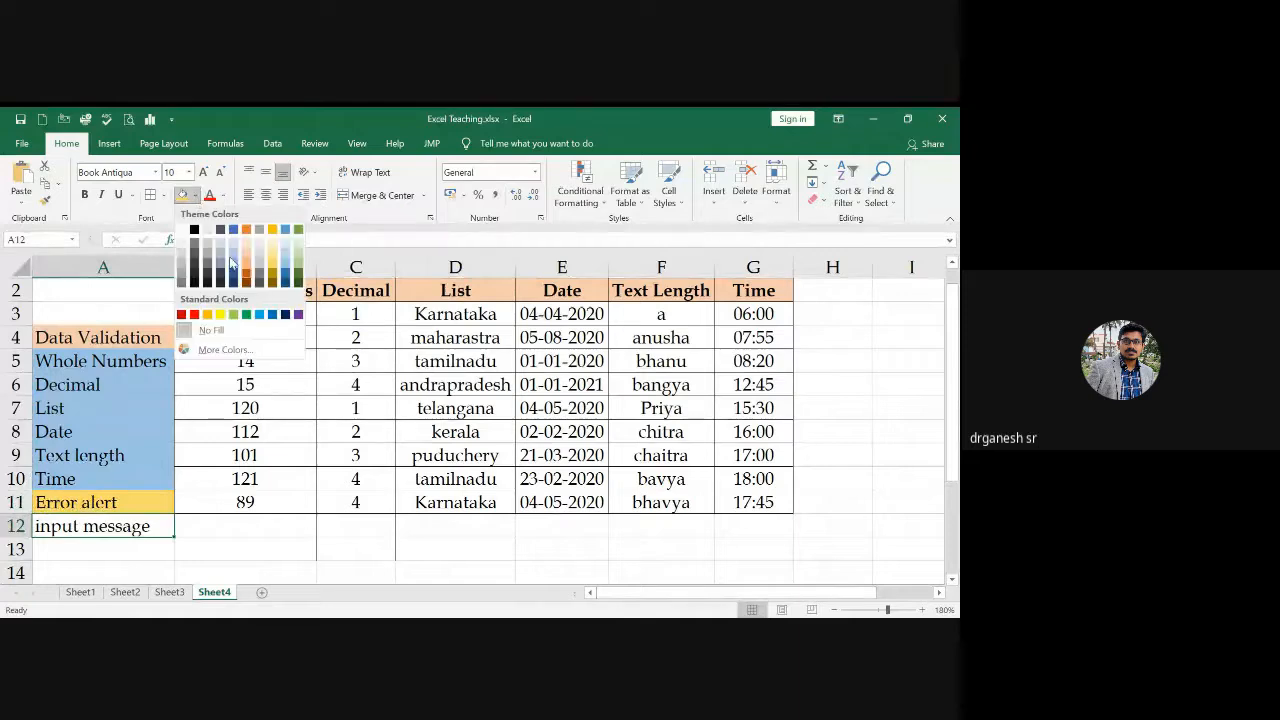
left_click(298, 252)
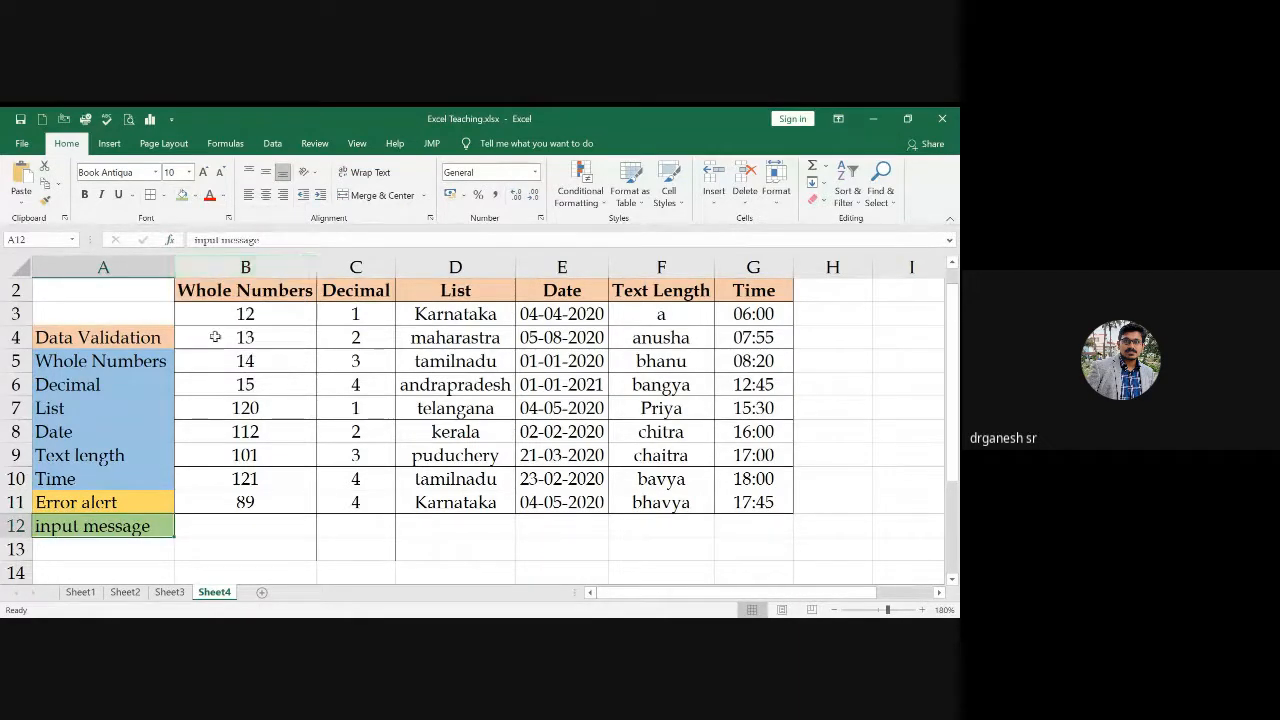
double_click(38, 520)
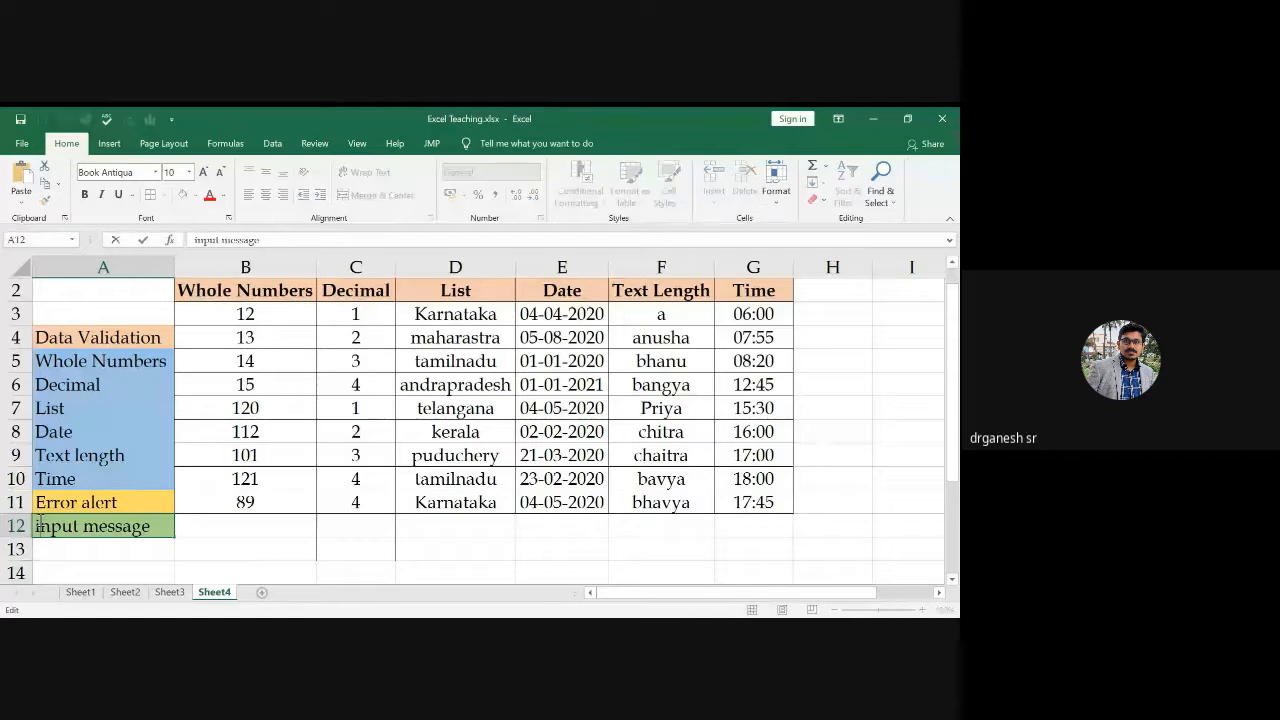
key("Return")
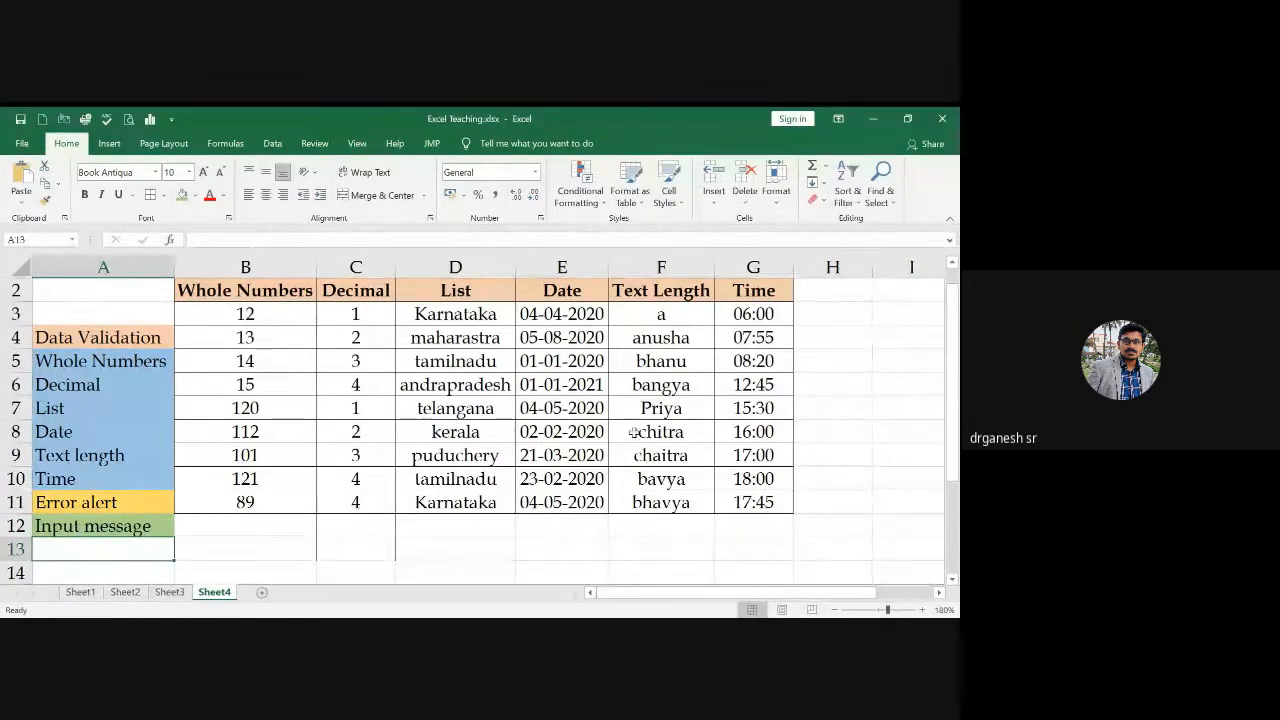
Step: Give Time cells G3:G11 a validation input message titled "Information" reading "The Date should be written between 6:00 to 18:00", and display it on G3
left_click(768, 316)
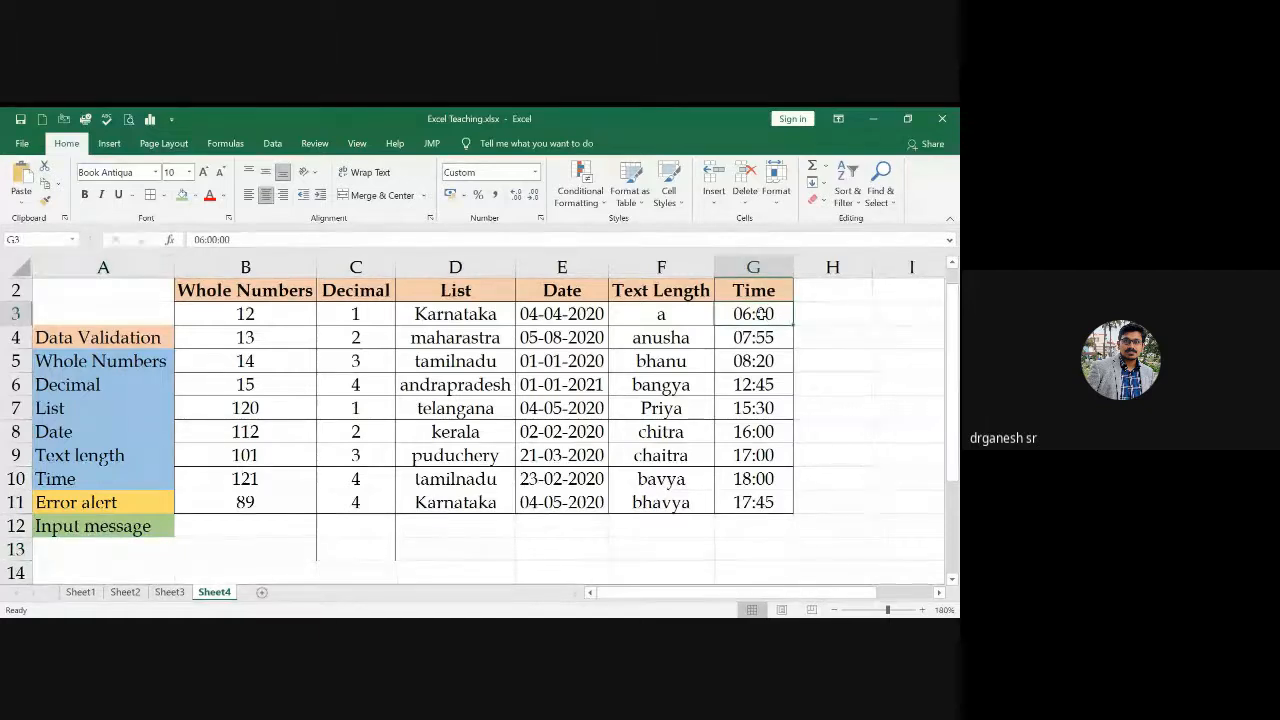
left_click_drag(768, 316, 753, 515)
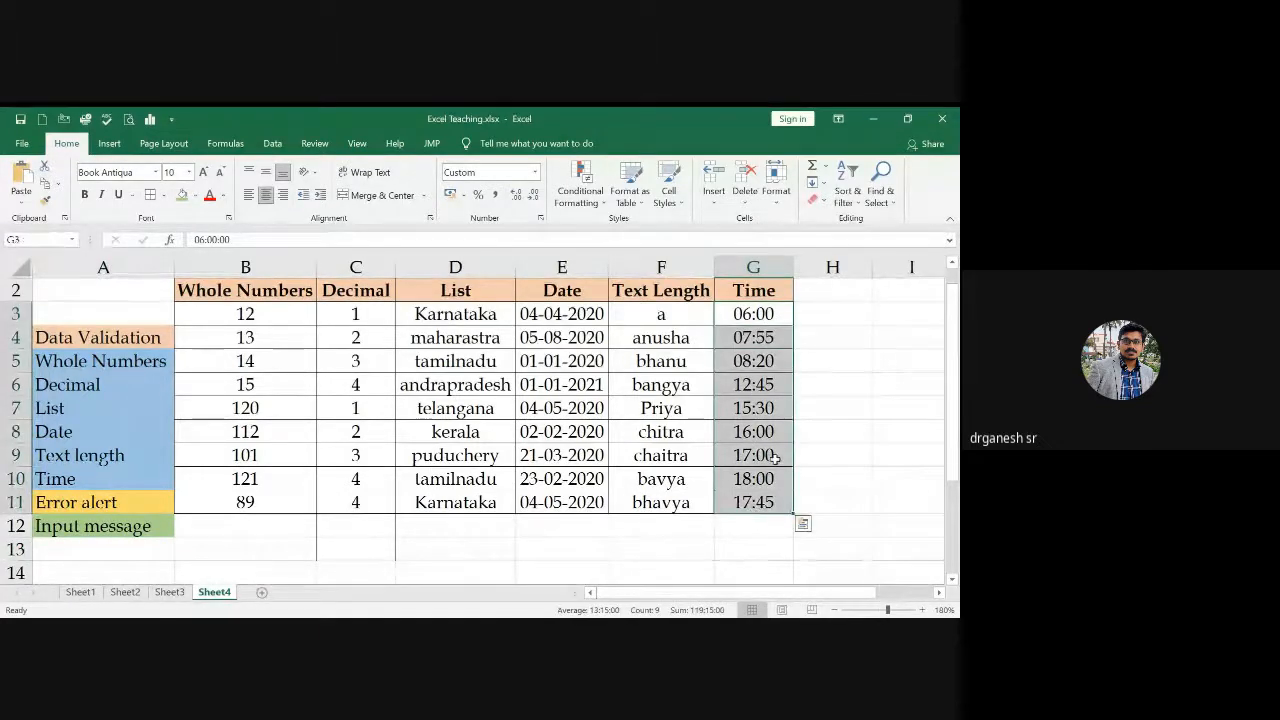
left_click(272, 143)
left_click(540, 199)
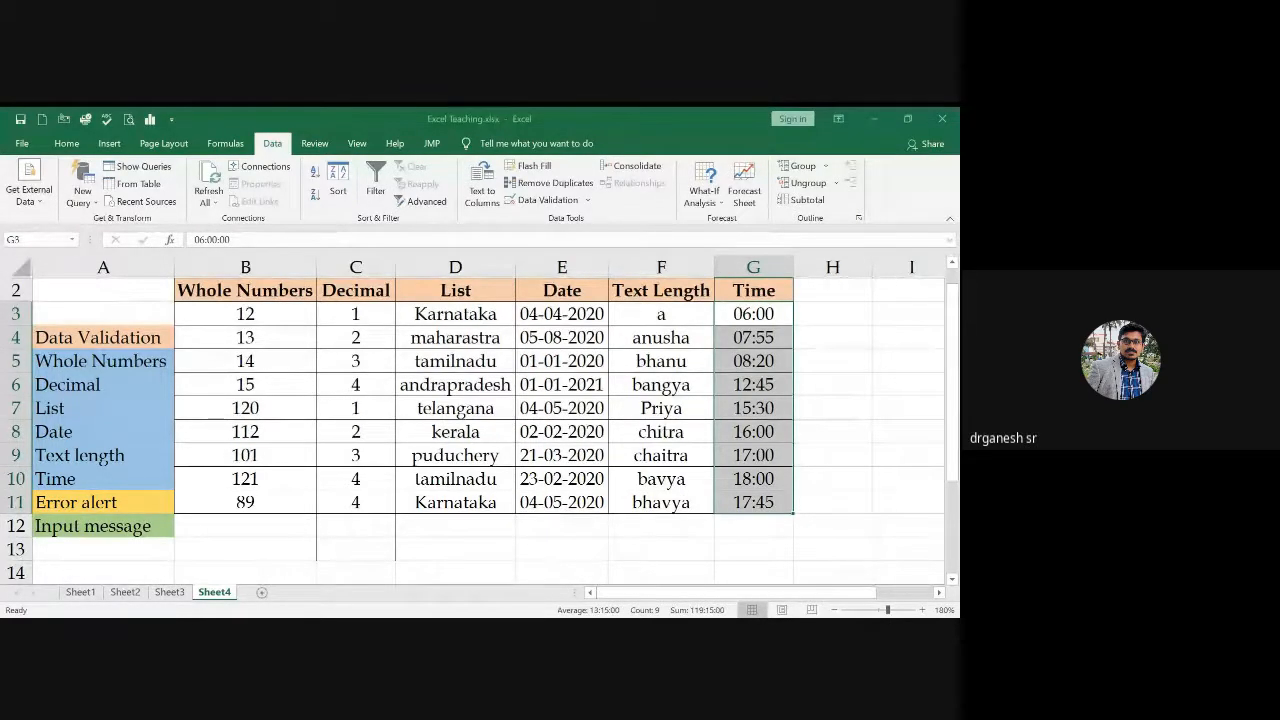
left_click(926, 385)
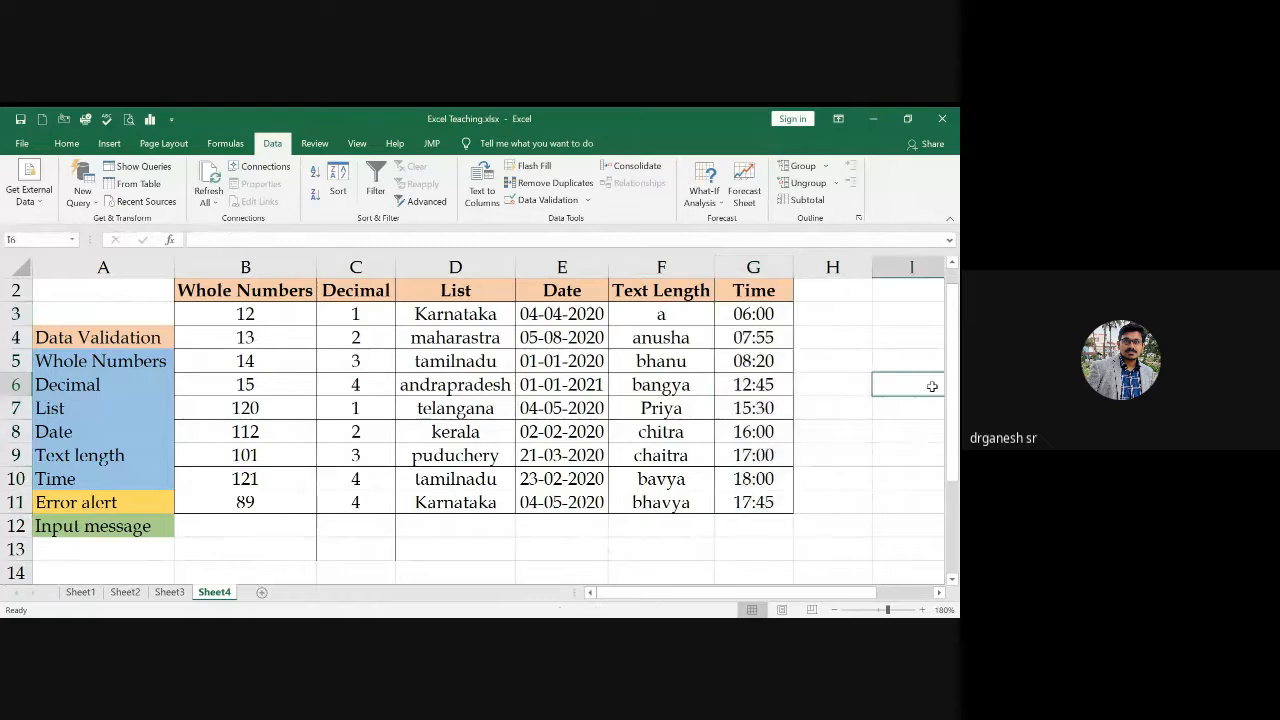
left_click(753, 316)
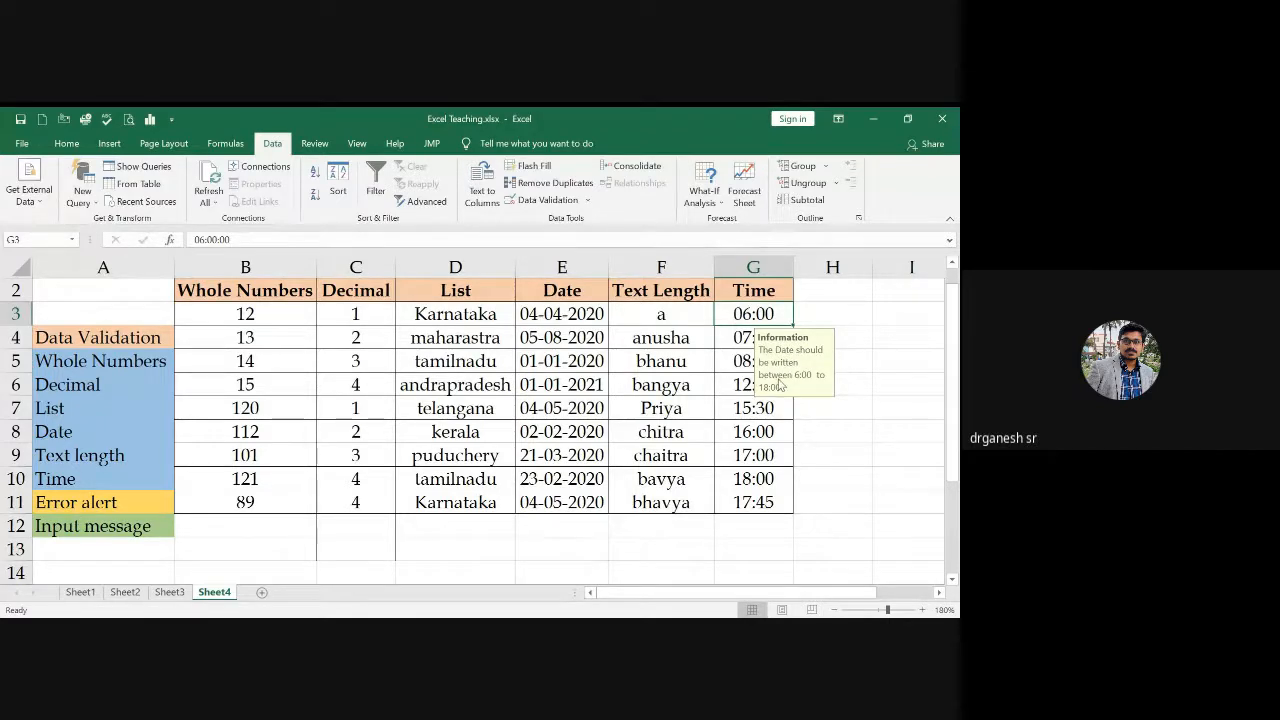
Step: Test the Time validation rule by entering 18:20 in G5, and dismiss the alert
left_click(729, 368)
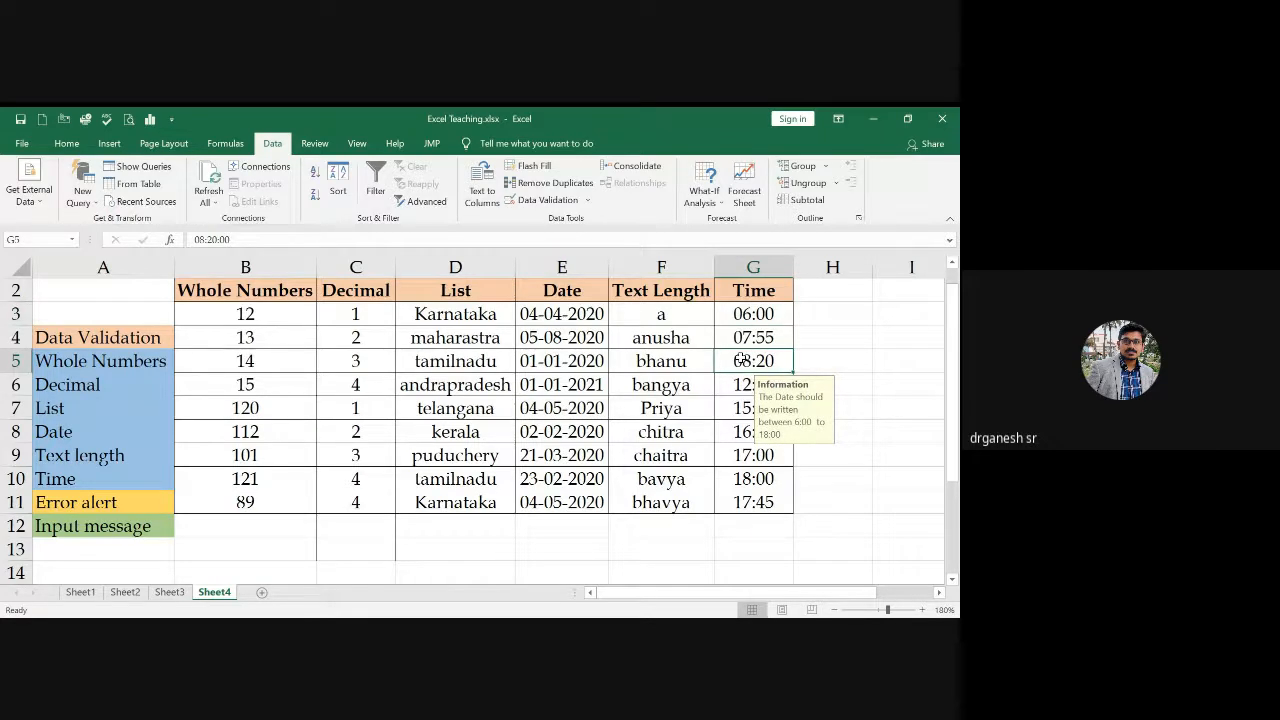
type("18:")
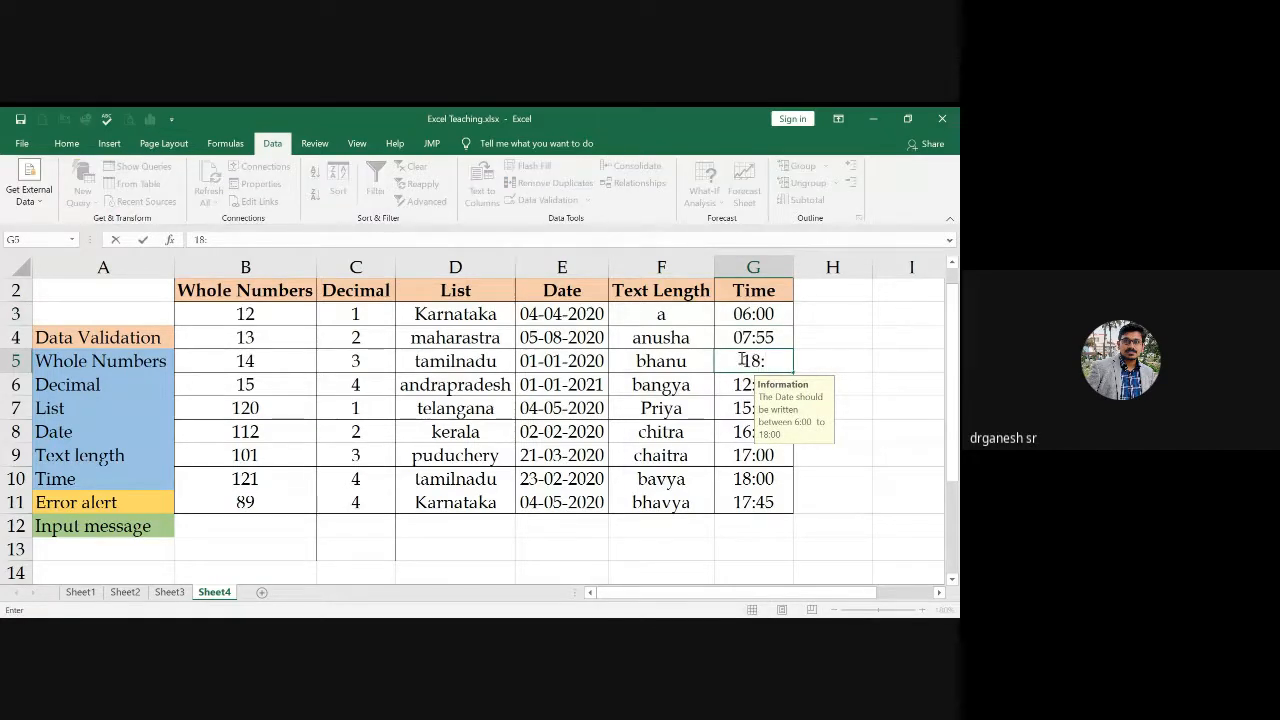
type("20")
key("Return")
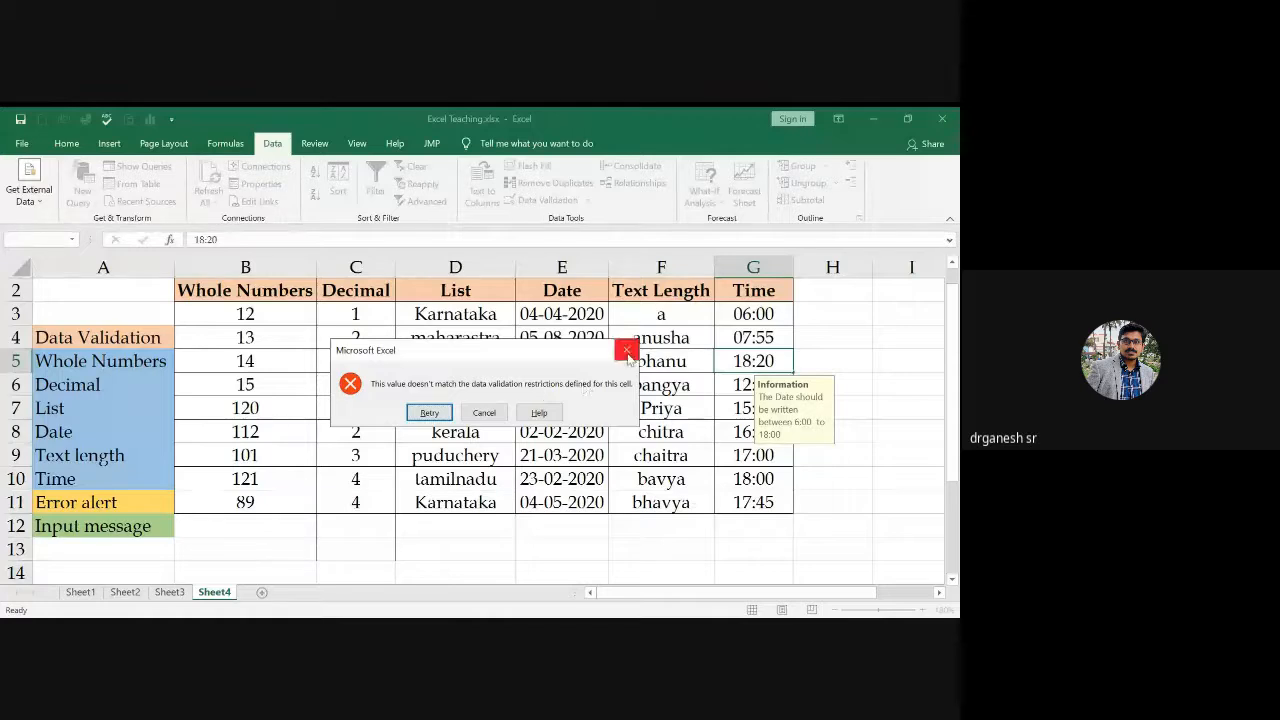
left_click(627, 352)
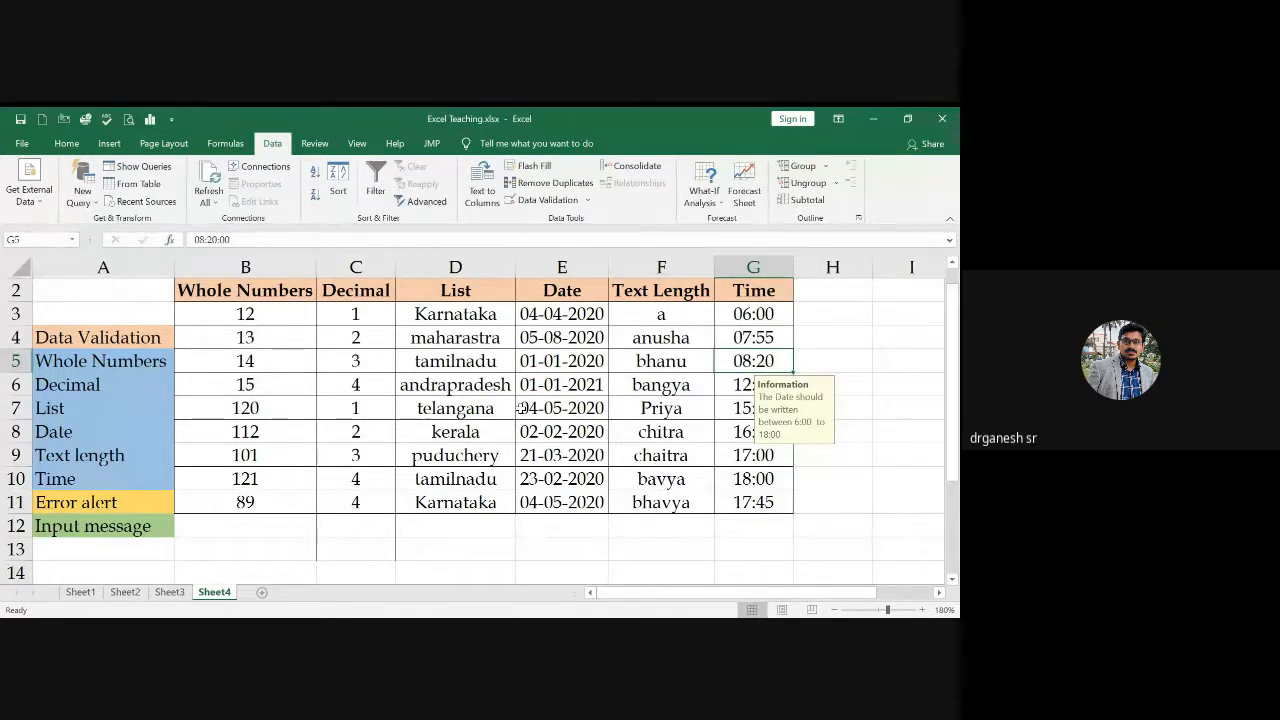
Step: Review the data validation settings of the Whole Numbers cells, for B3:B11 together and for B3 alone
left_click(86, 364)
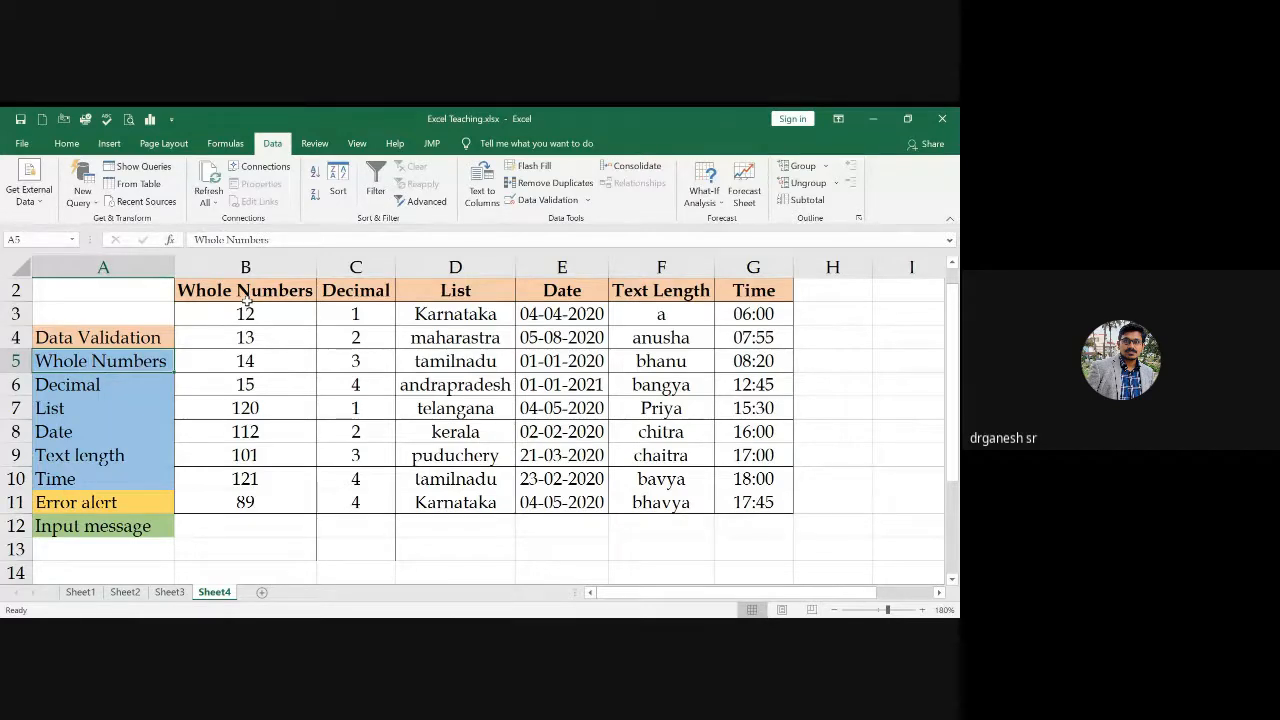
left_click_drag(245, 313, 252, 503)
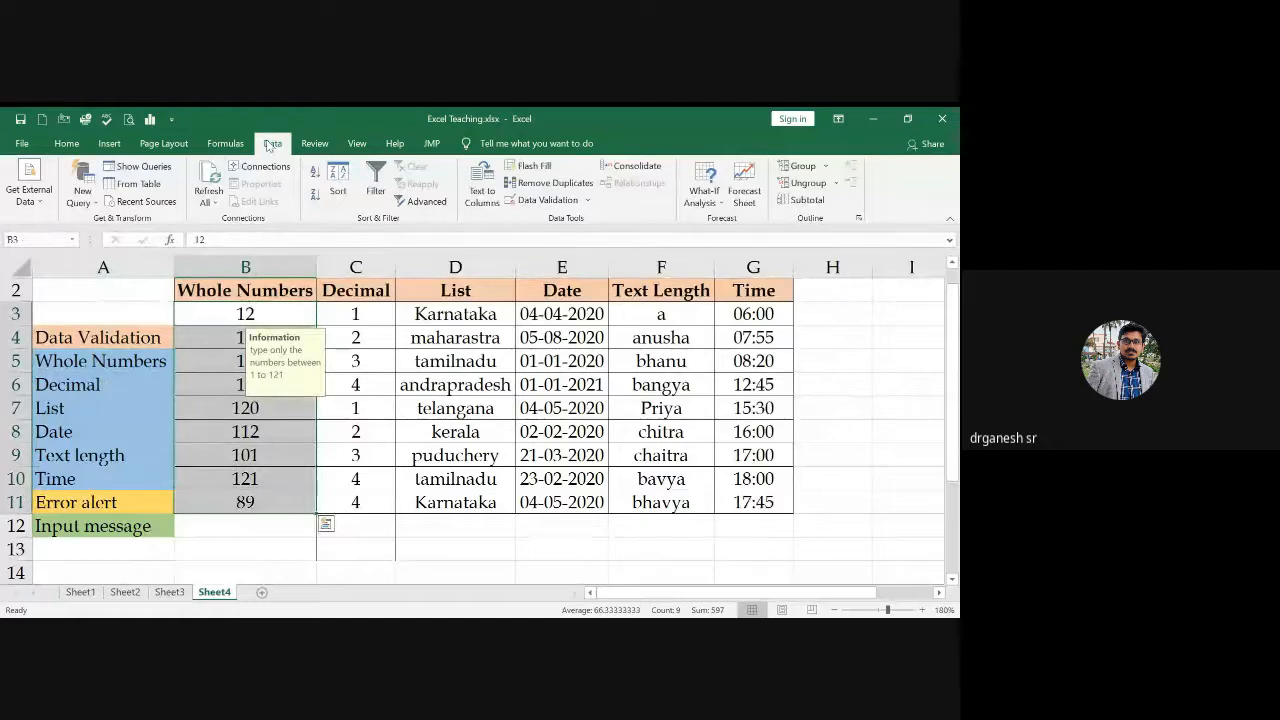
left_click(537, 201)
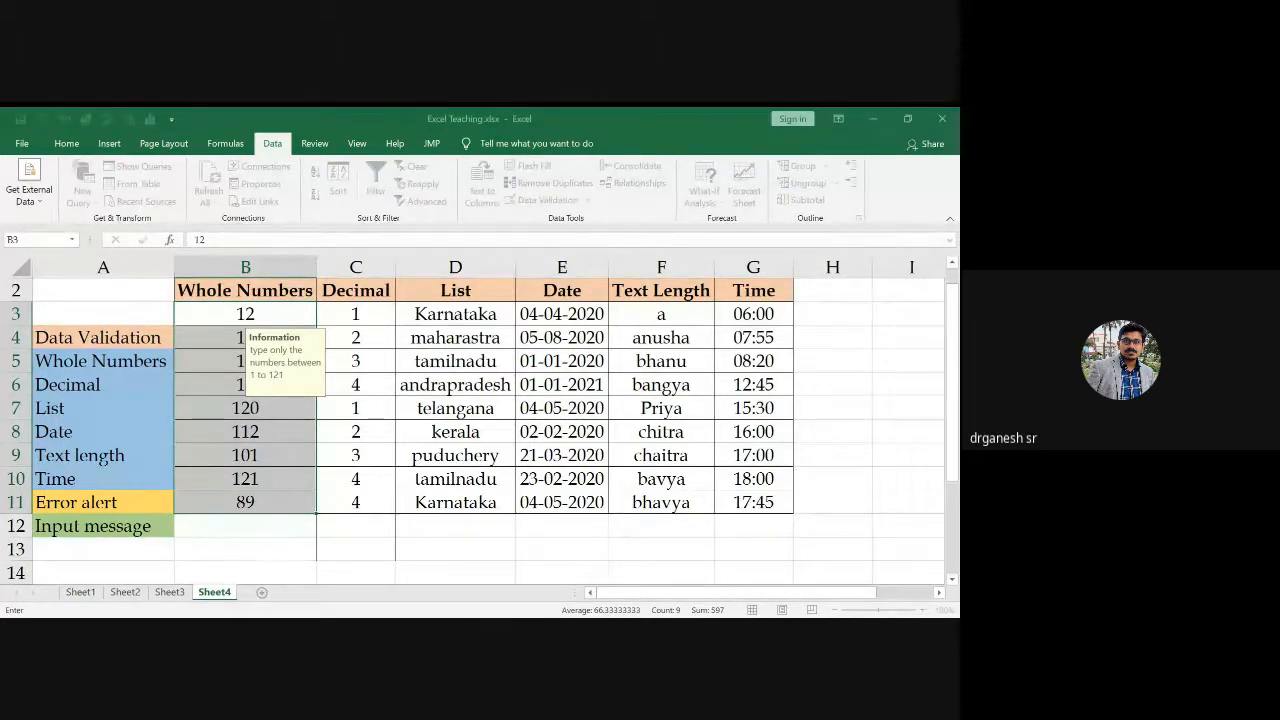
key("Escape")
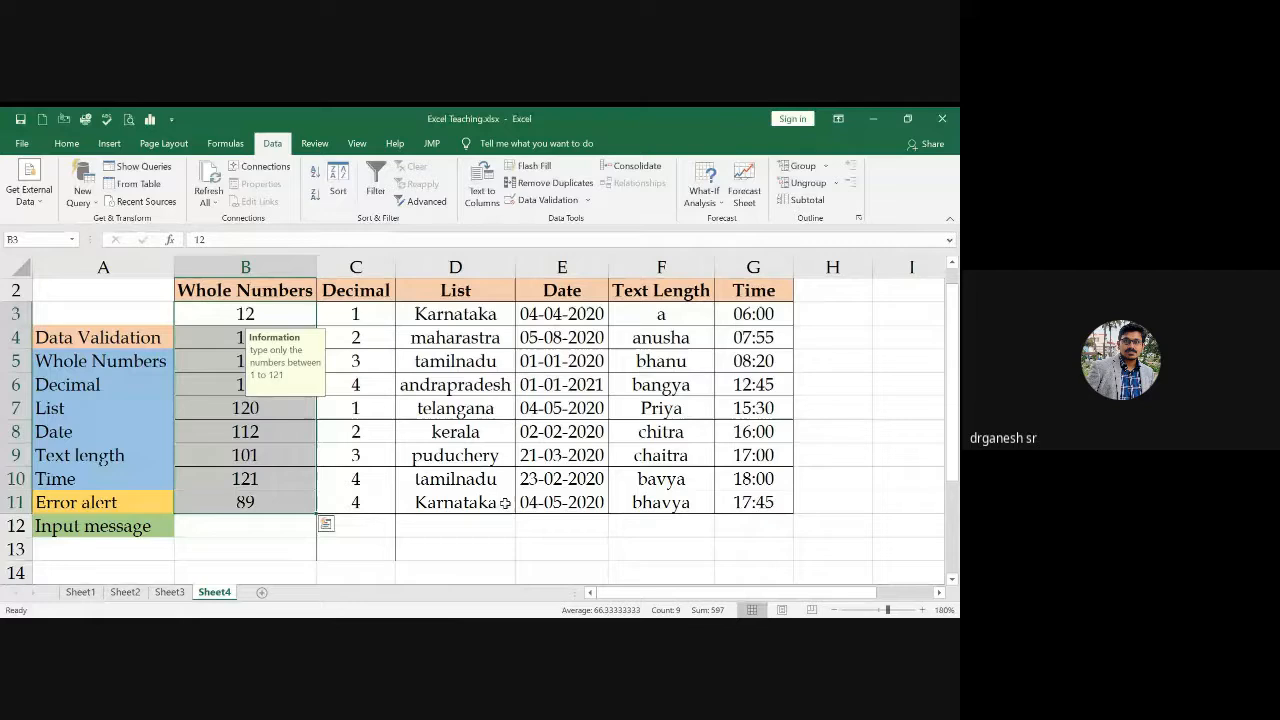
left_click(257, 316)
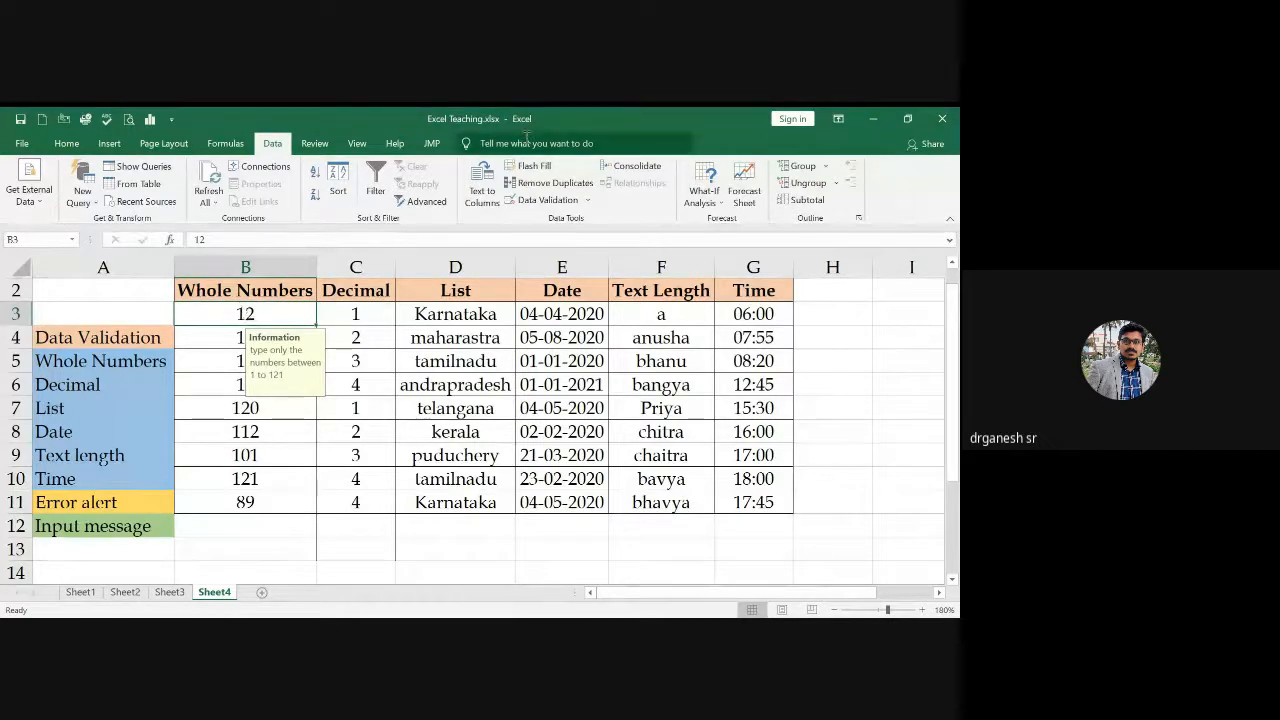
left_click(566, 203)
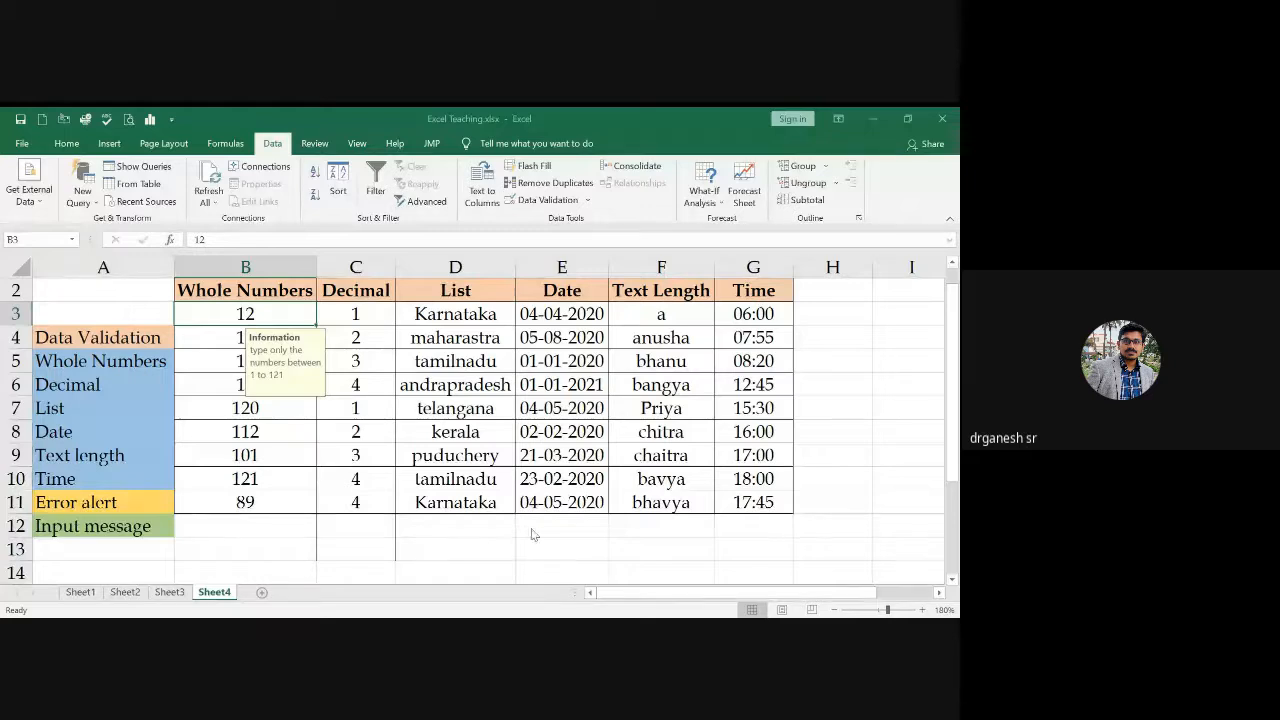
left_click(257, 400)
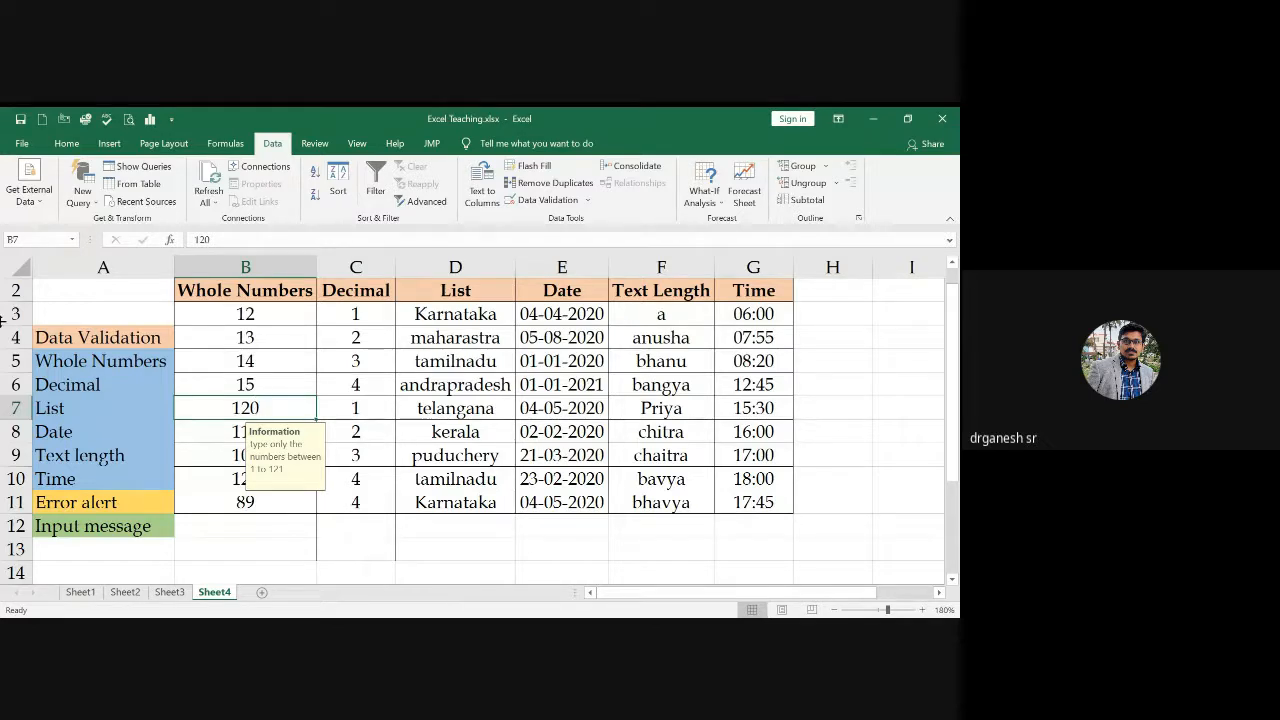
Step: Make the summary entries in A5:A12 bold, from "Whole Numbers" through "Input message"
left_click(58, 364)
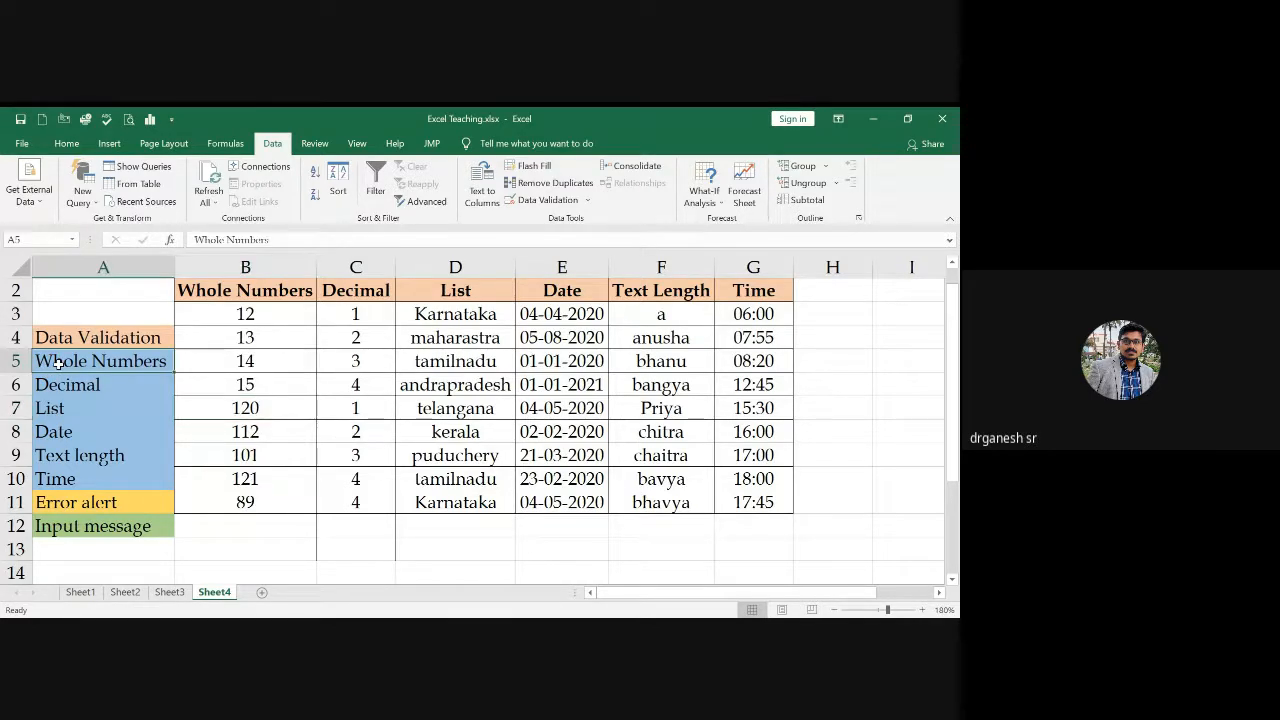
key("ctrl+b")
left_click(66, 390)
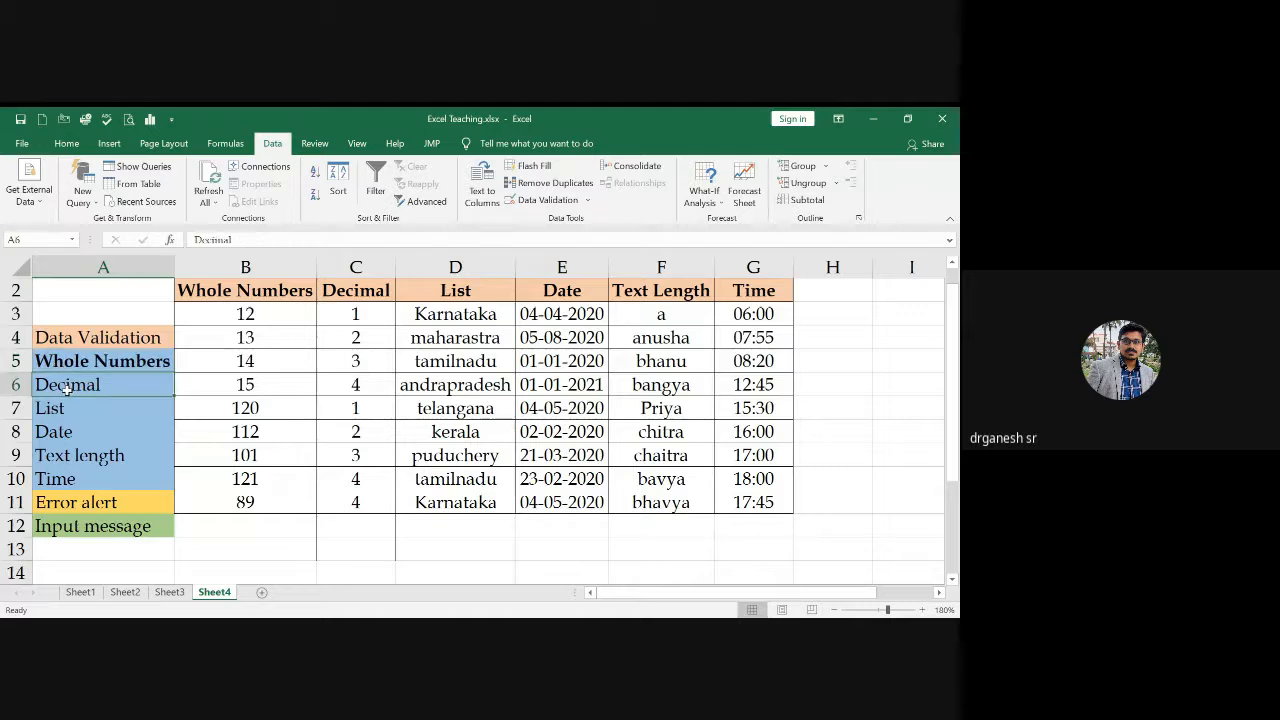
key("ctrl+b")
left_click(62, 410)
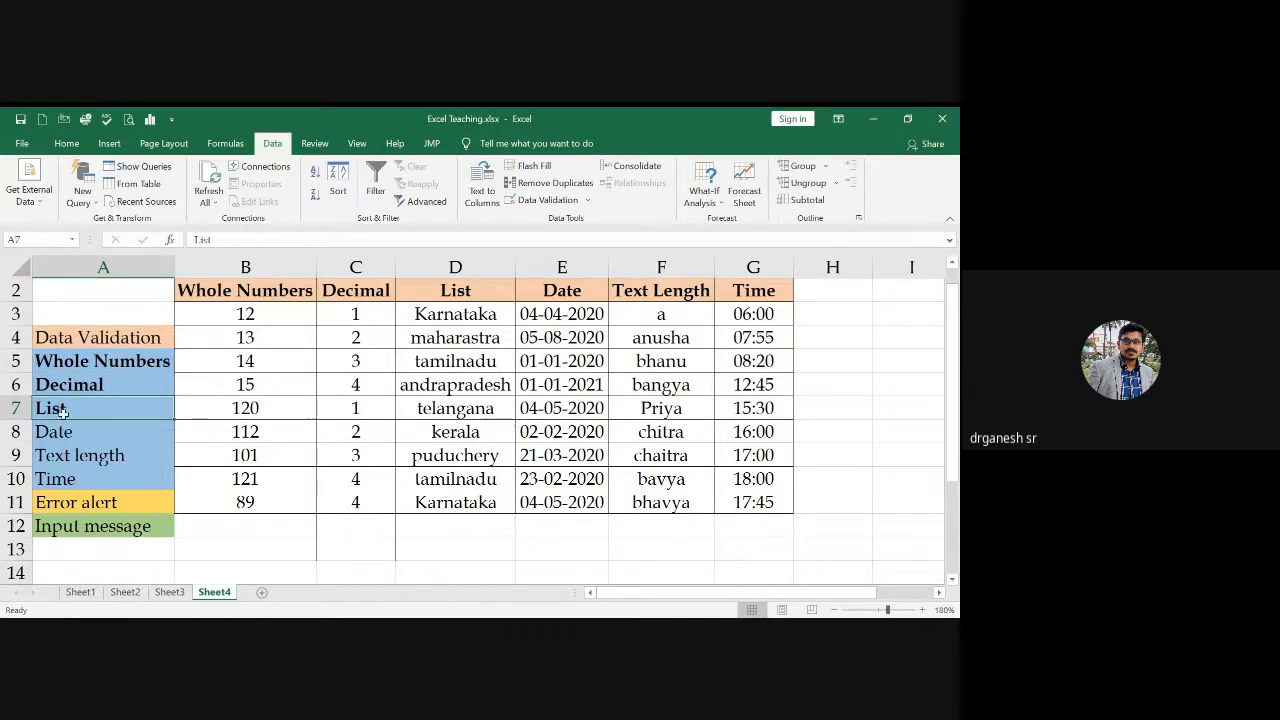
key("ctrl+b")
left_click(60, 432)
key("ctrl+b")
left_click(61, 459)
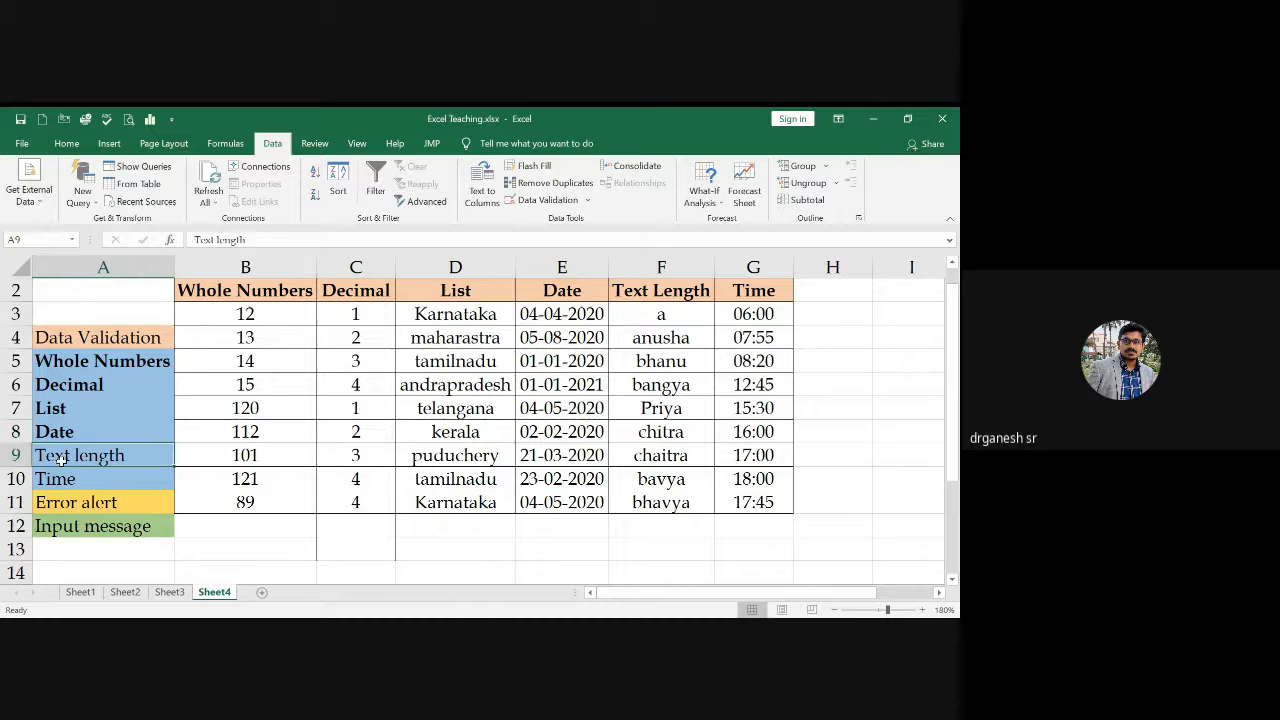
key("ctrl+b")
left_click(62, 479)
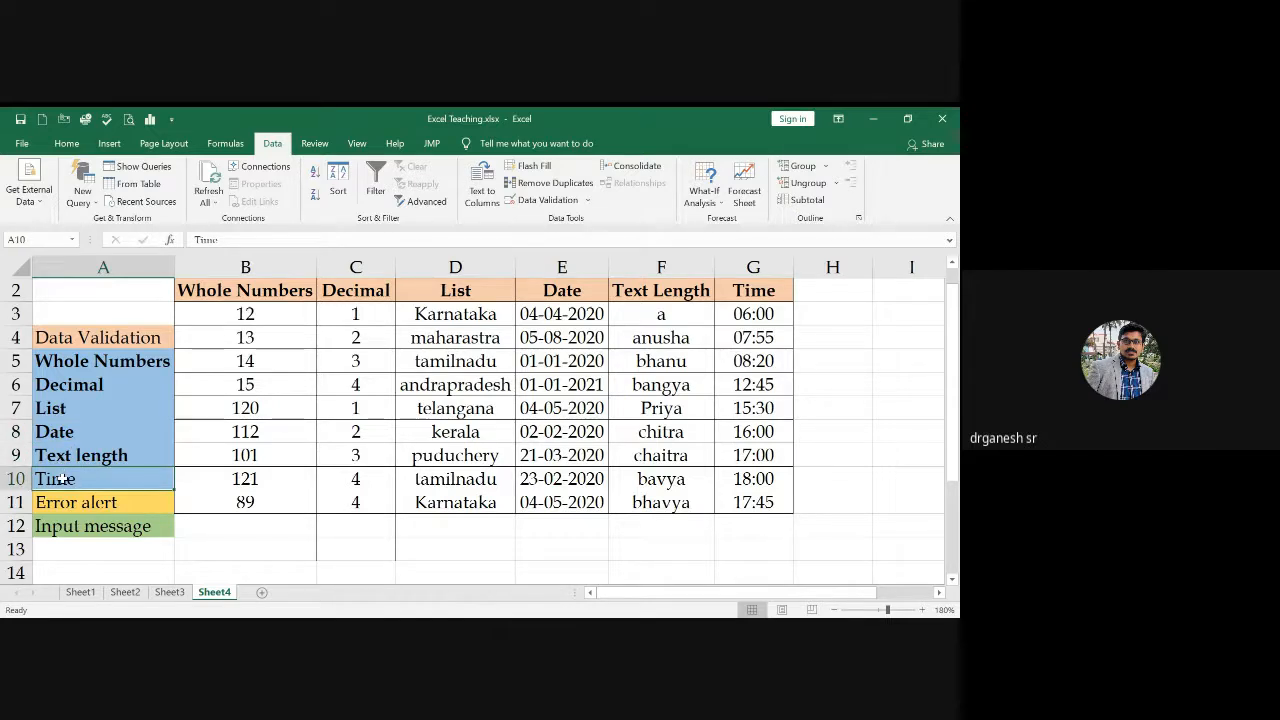
key("ctrl+b")
left_click(69, 505)
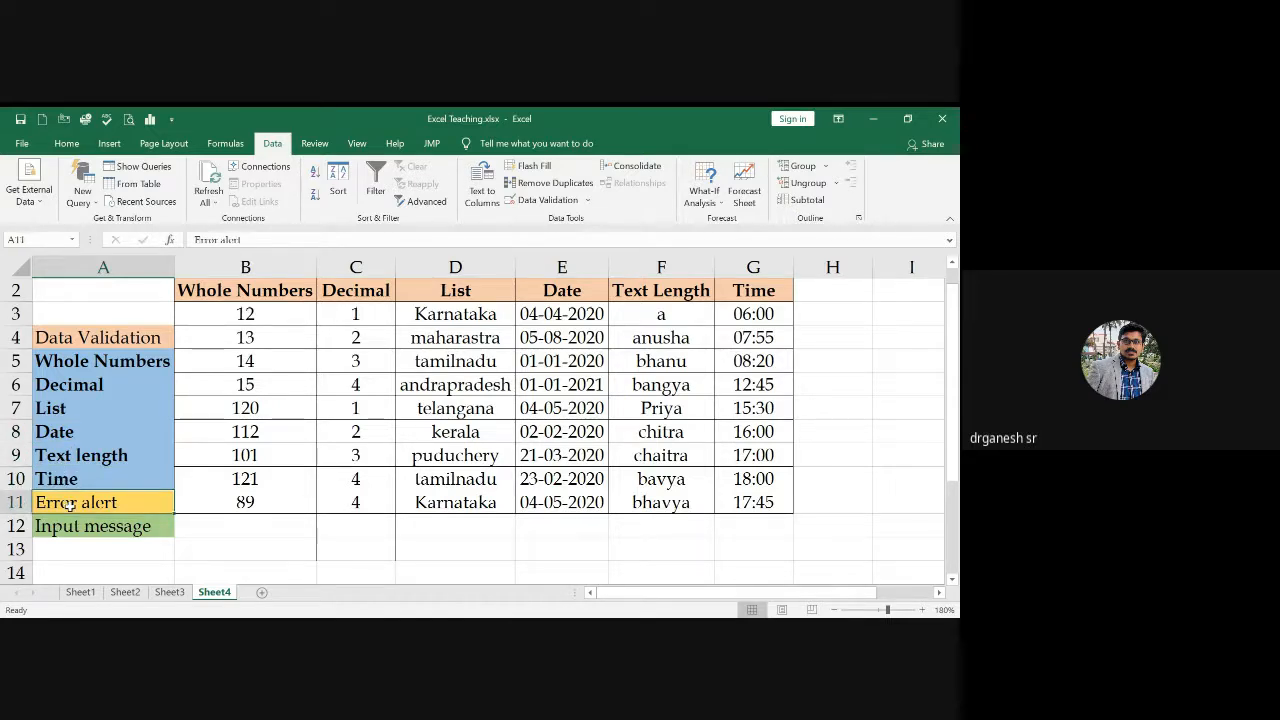
key("ctrl+b")
left_click(77, 526)
key("ctrl+b")
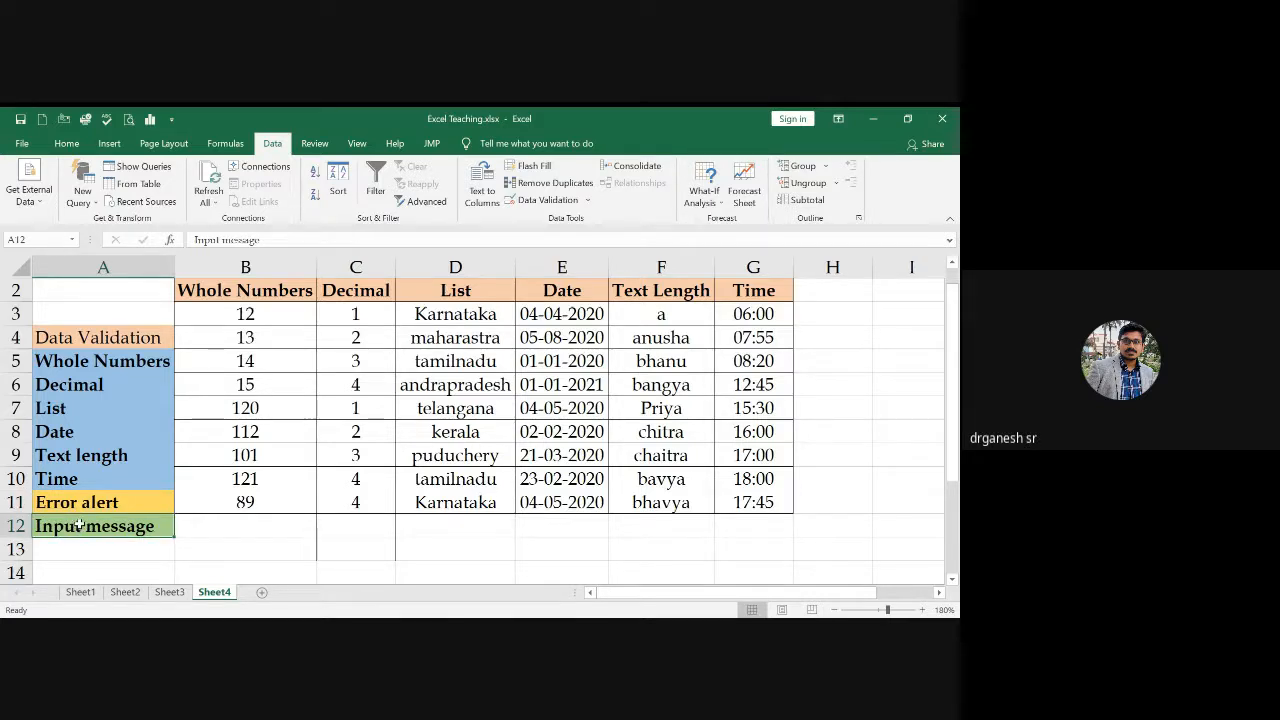